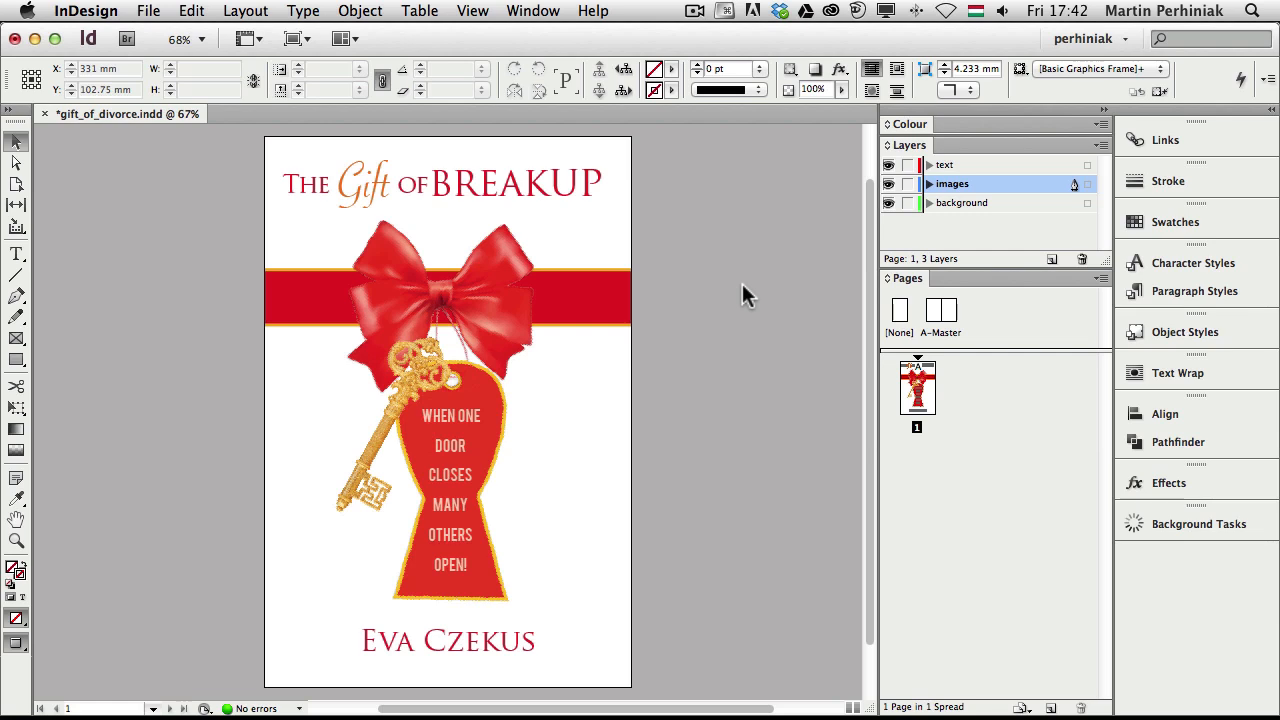
# Switch from InDesign to Adobe Bridge, showing the working file folder
pyautogui.press('super+Tab')
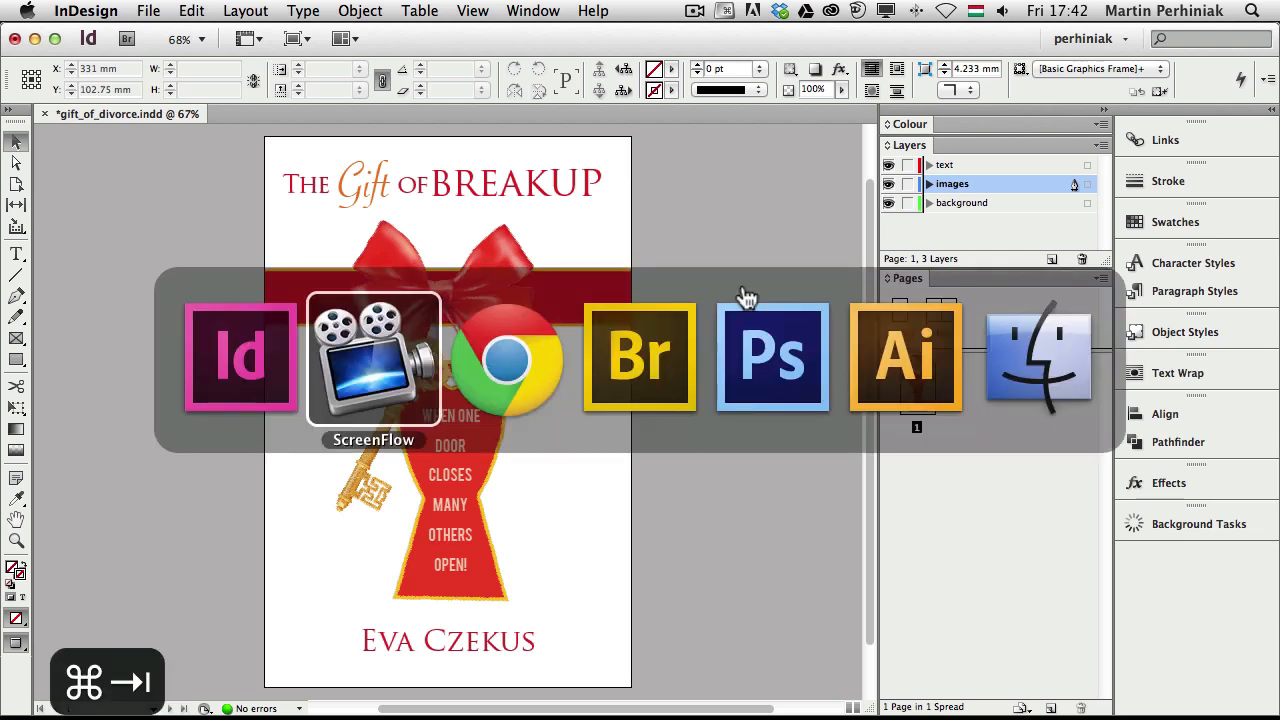
pyautogui.press('super+Tab')
pyautogui.press('super+Tab')
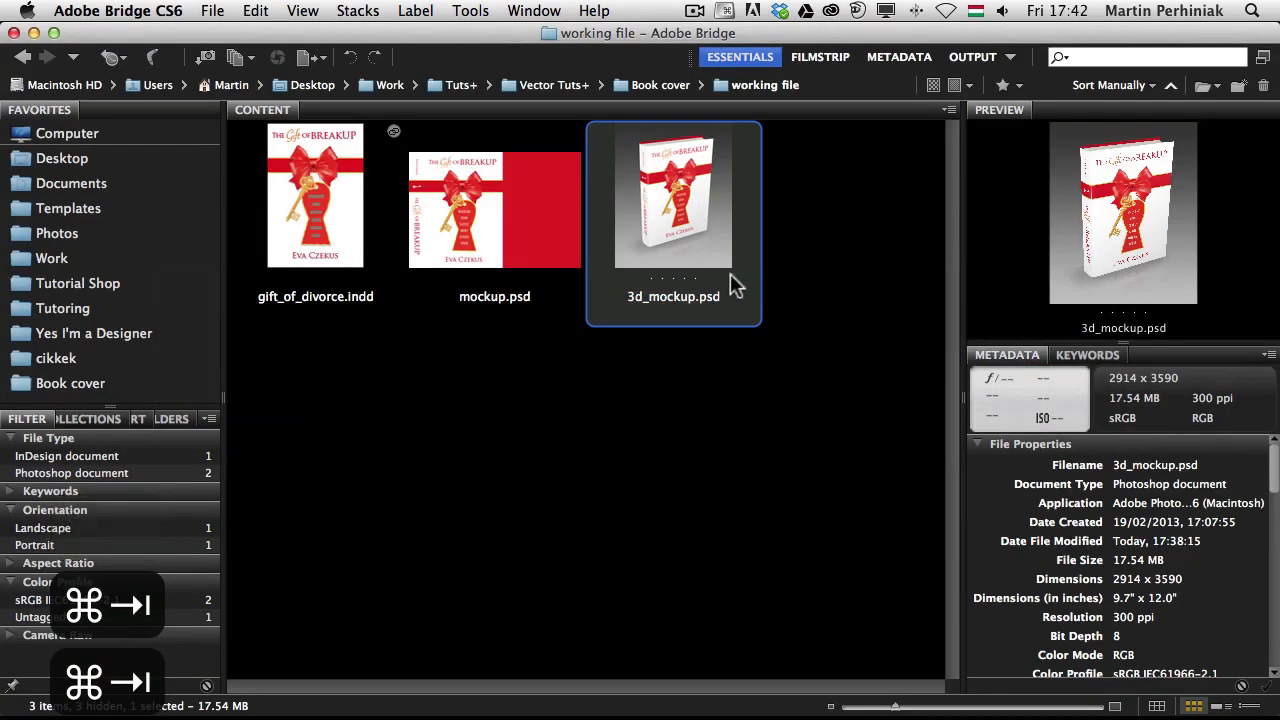
# Preview 3d_mockup.psd full screen, then return to the gift_of_divorce.indd cover in InDesign
pyautogui.press('space')
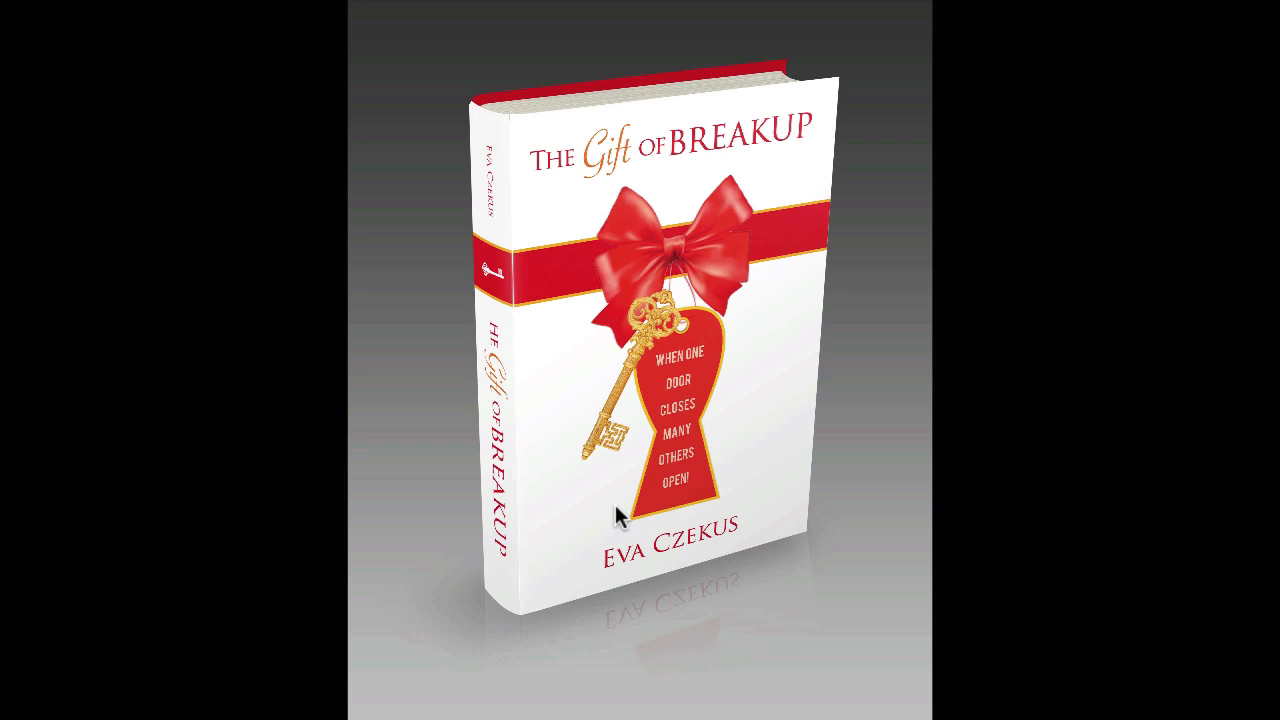
pyautogui.press('space')
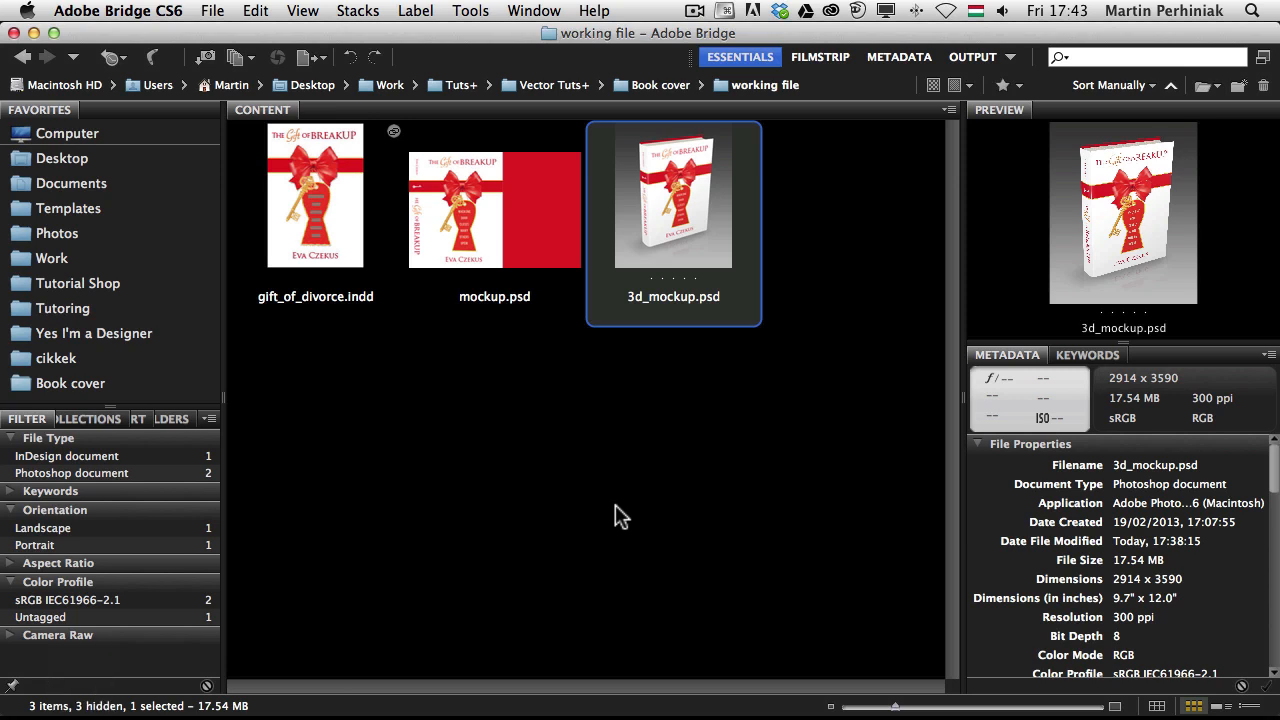
pyautogui.press('super+Tab')
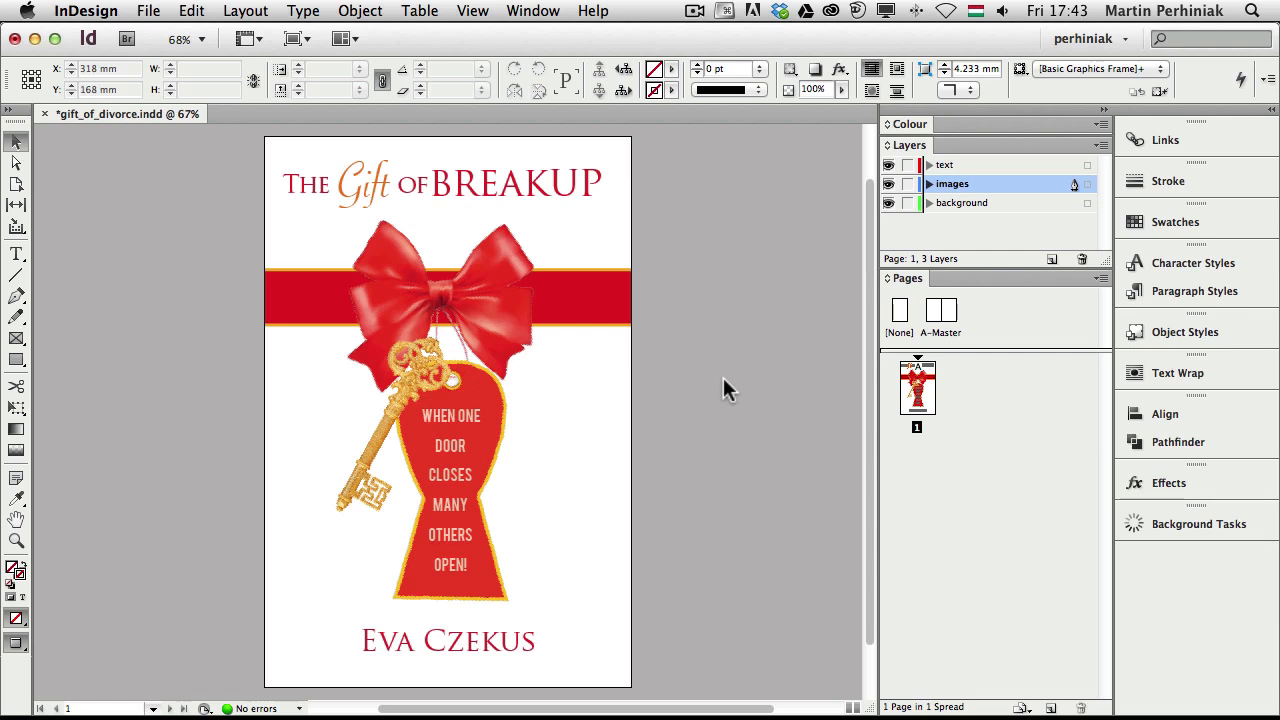
# Open the File menu to reach the New document command
pyautogui.press('Left')
pyautogui.click(150, 12)
# Open the New Document dialog with its bleed and slug settings showing
pyautogui.moveTo(250, 38)
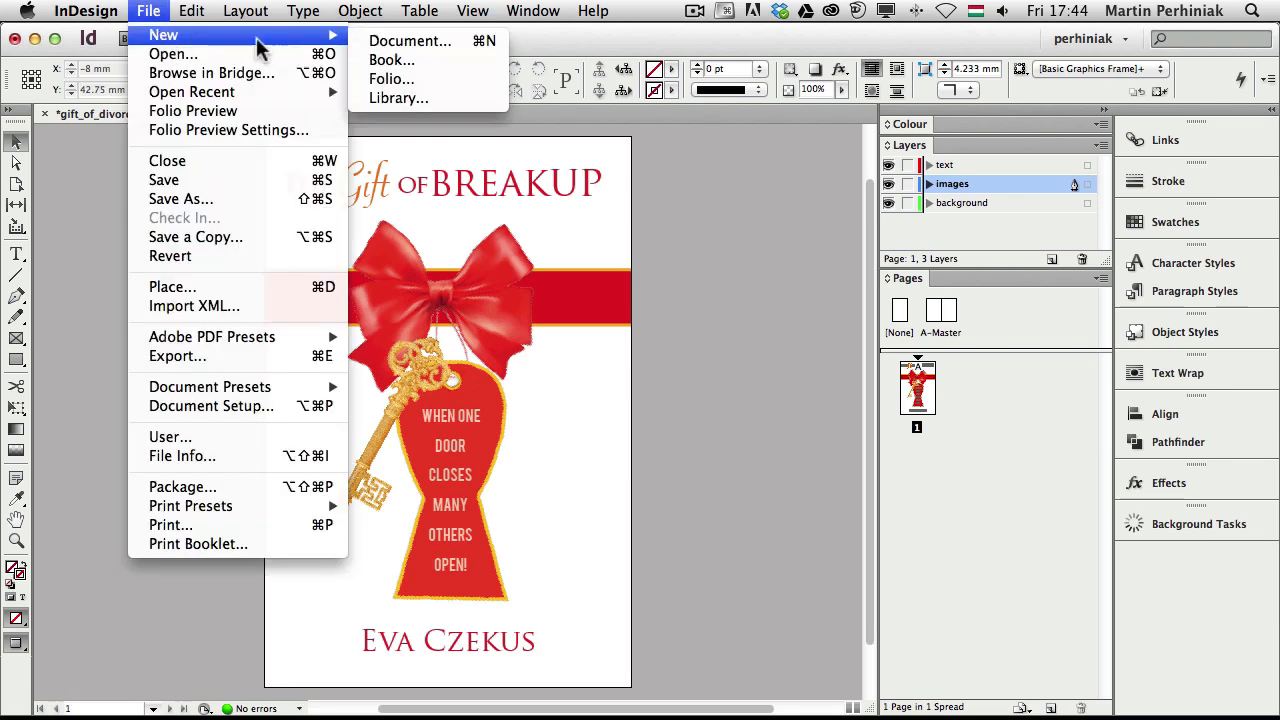
pyautogui.click(395, 42)
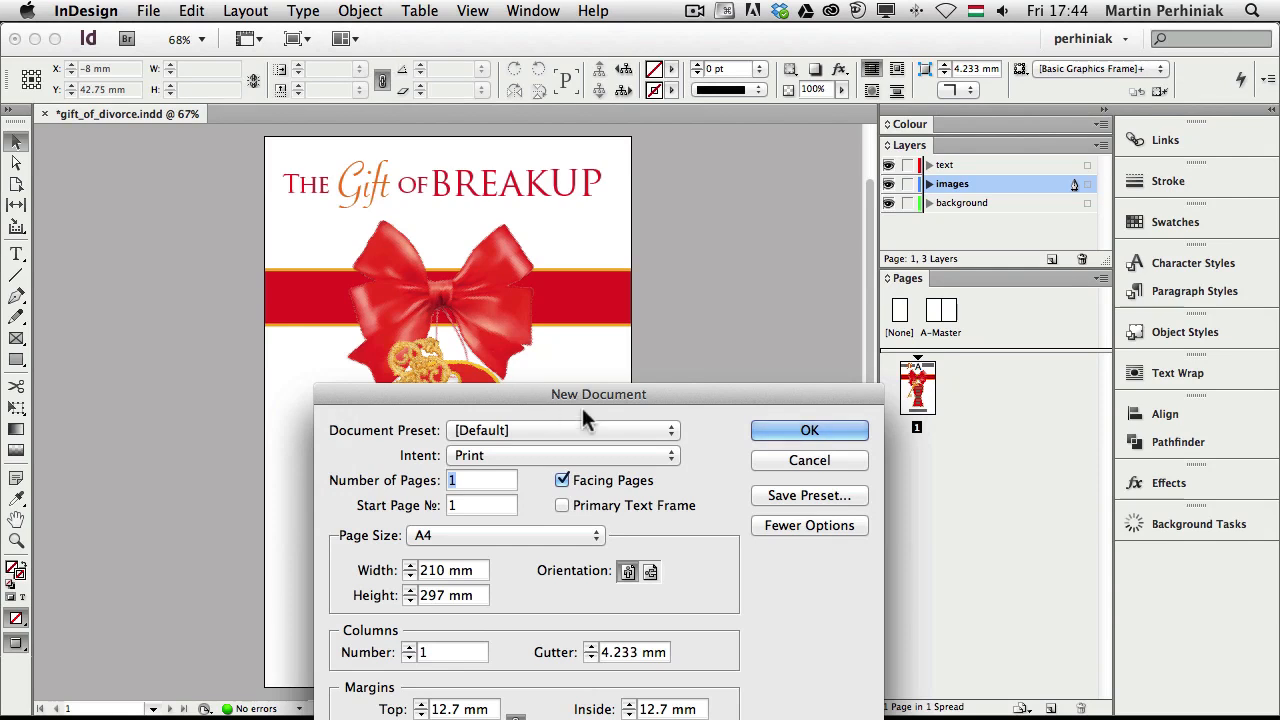
pyautogui.moveTo(582, 409); pyautogui.dragTo(519, 156)
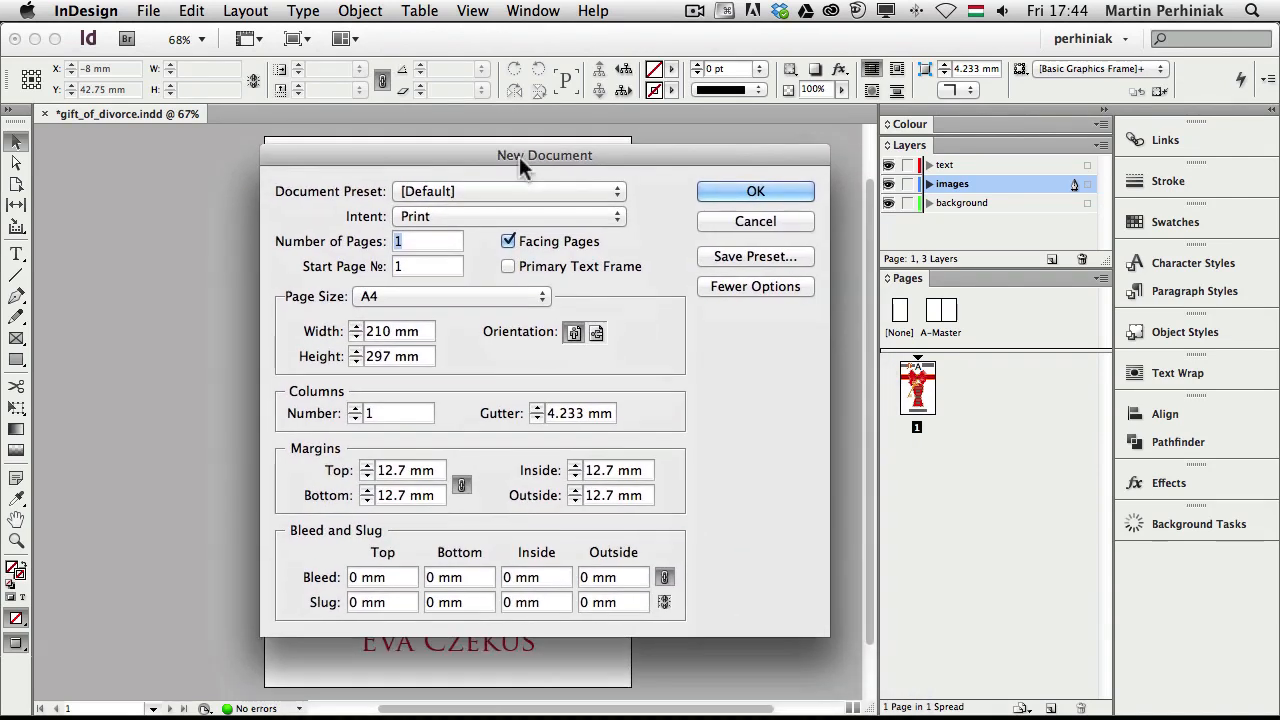
pyautogui.click(728, 281)
pyautogui.click(725, 284)
pyautogui.moveTo(422, 170); pyautogui.dragTo(519, 183)
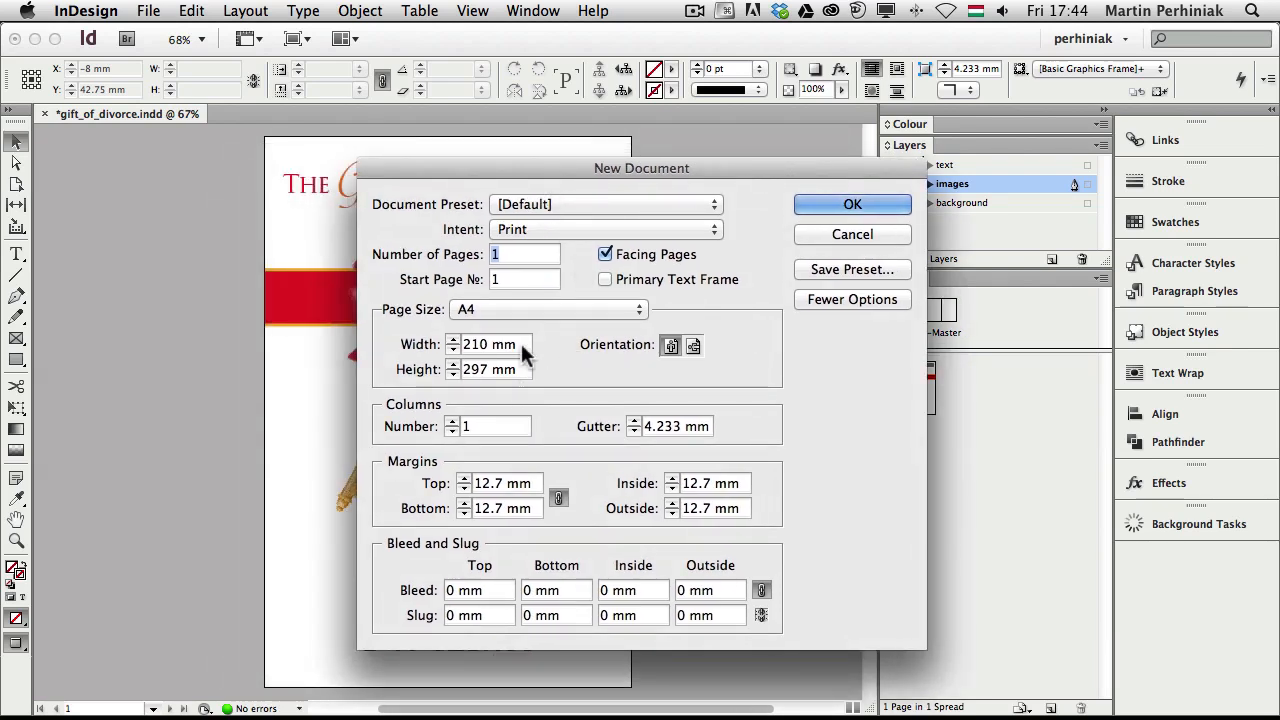
# Make the page 254 × 381 mm portrait with 5 mm bleed on all sides
pyautogui.moveTo(516, 343); pyautogui.dragTo(420, 344)
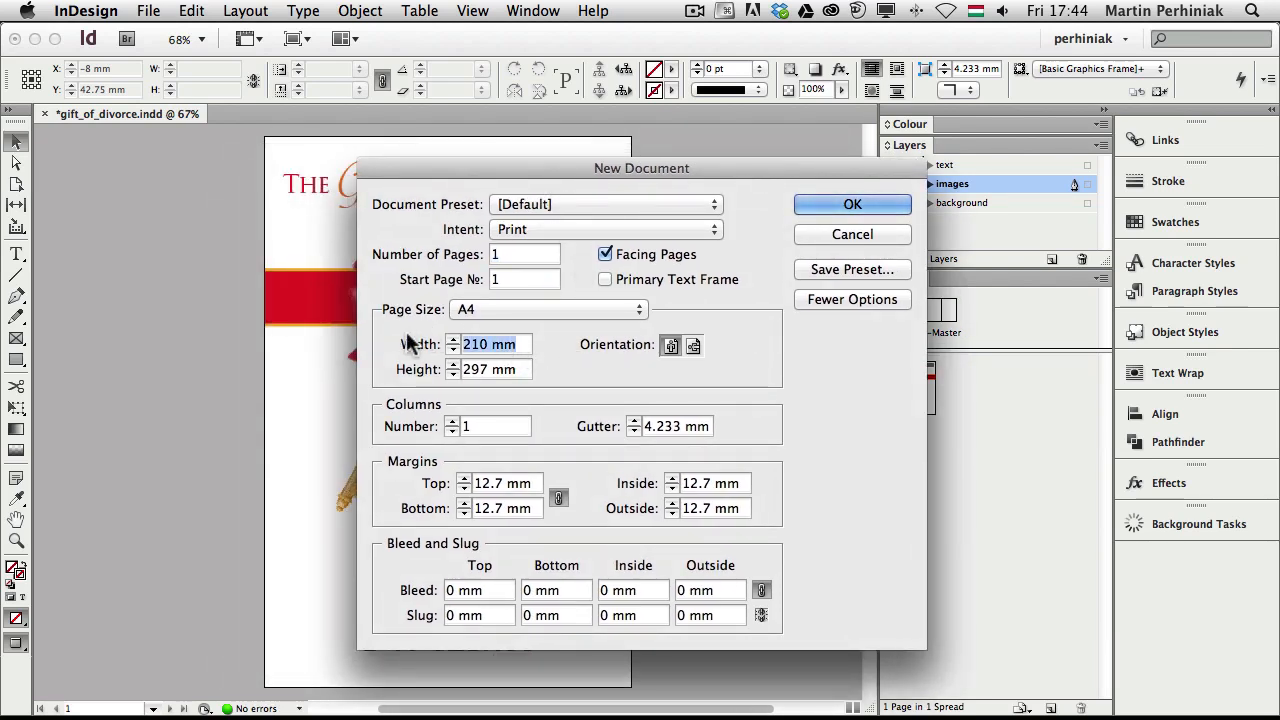
pyautogui.write('25')
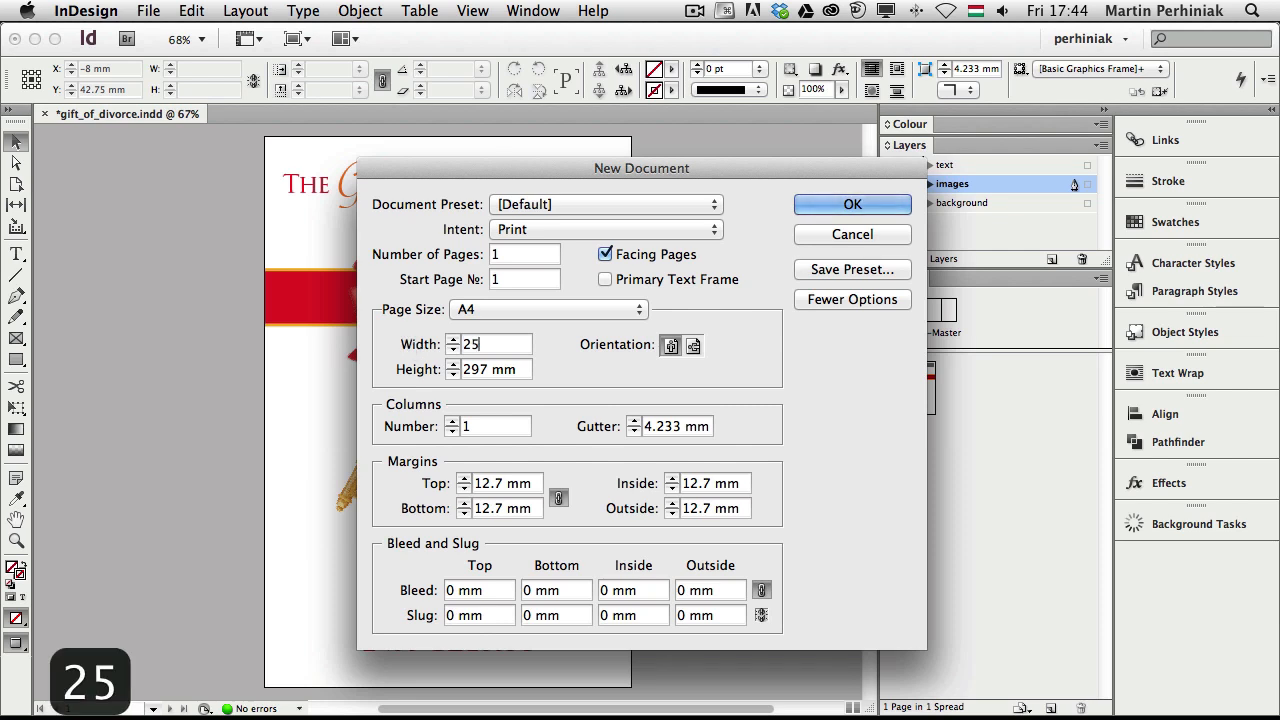
pyautogui.write('4')
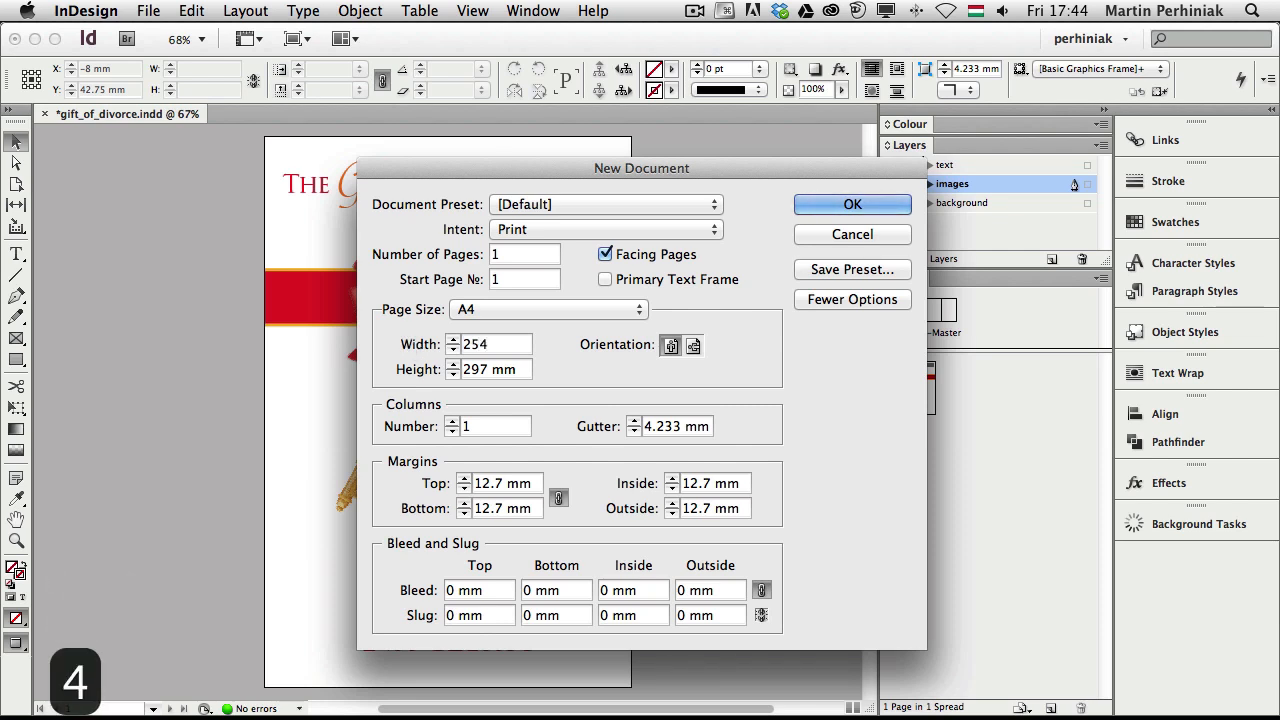
pyautogui.press('Tab')
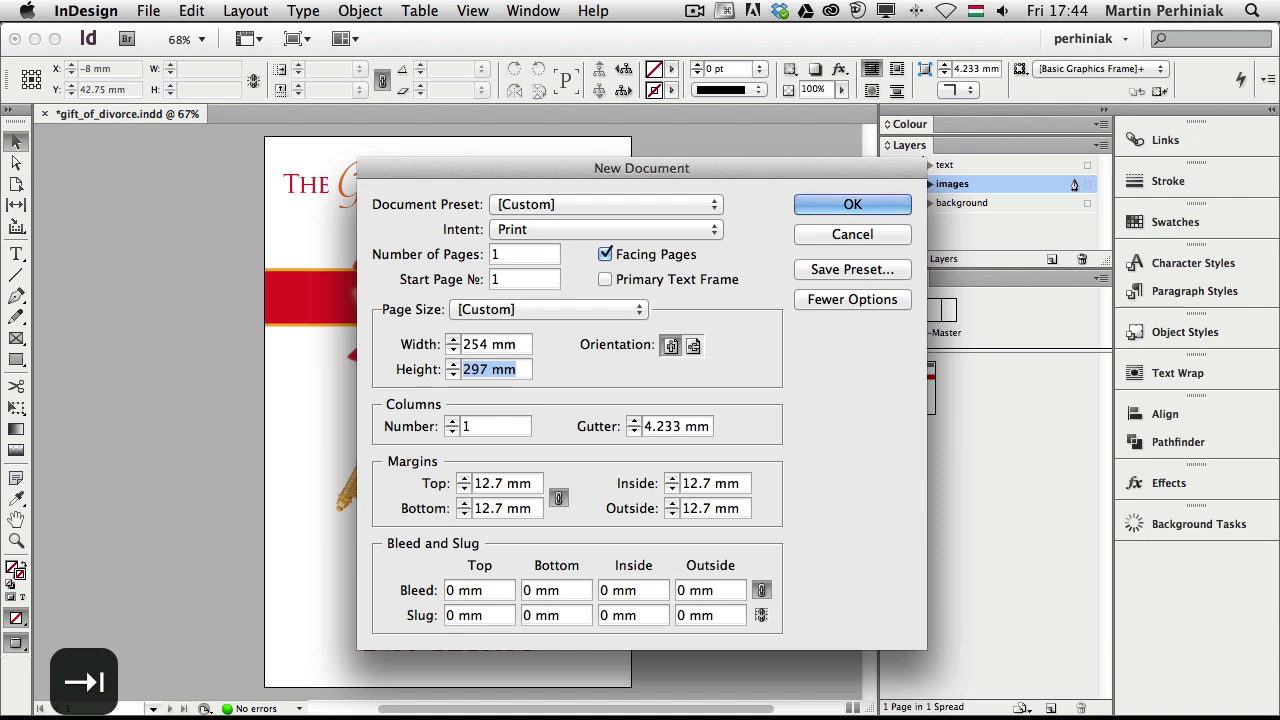
pyautogui.write('381')
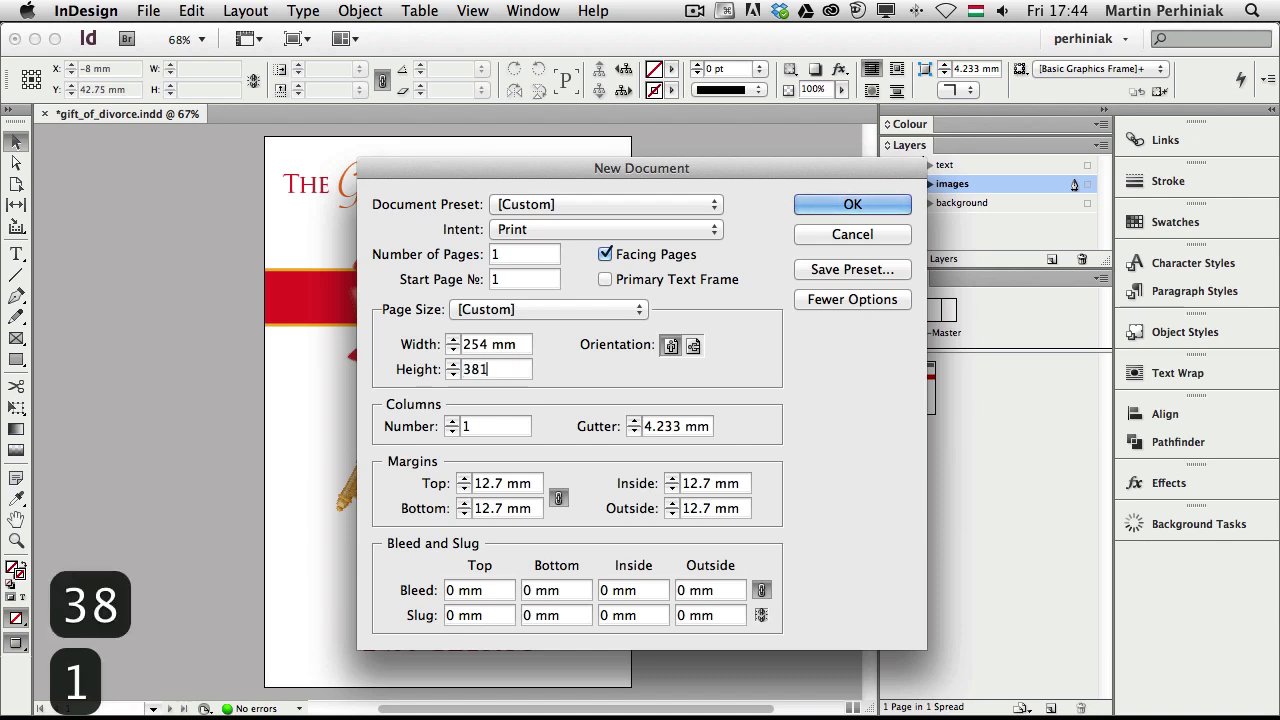
pyautogui.click(669, 344)
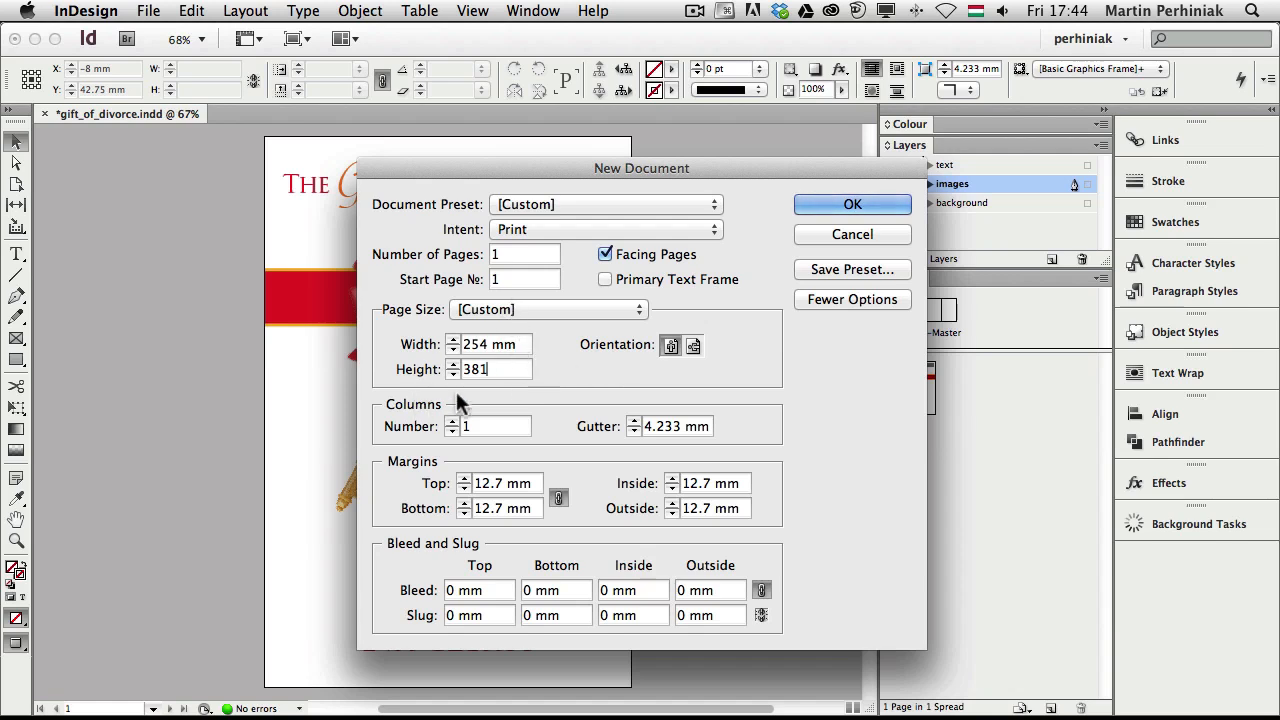
pyautogui.click(487, 584)
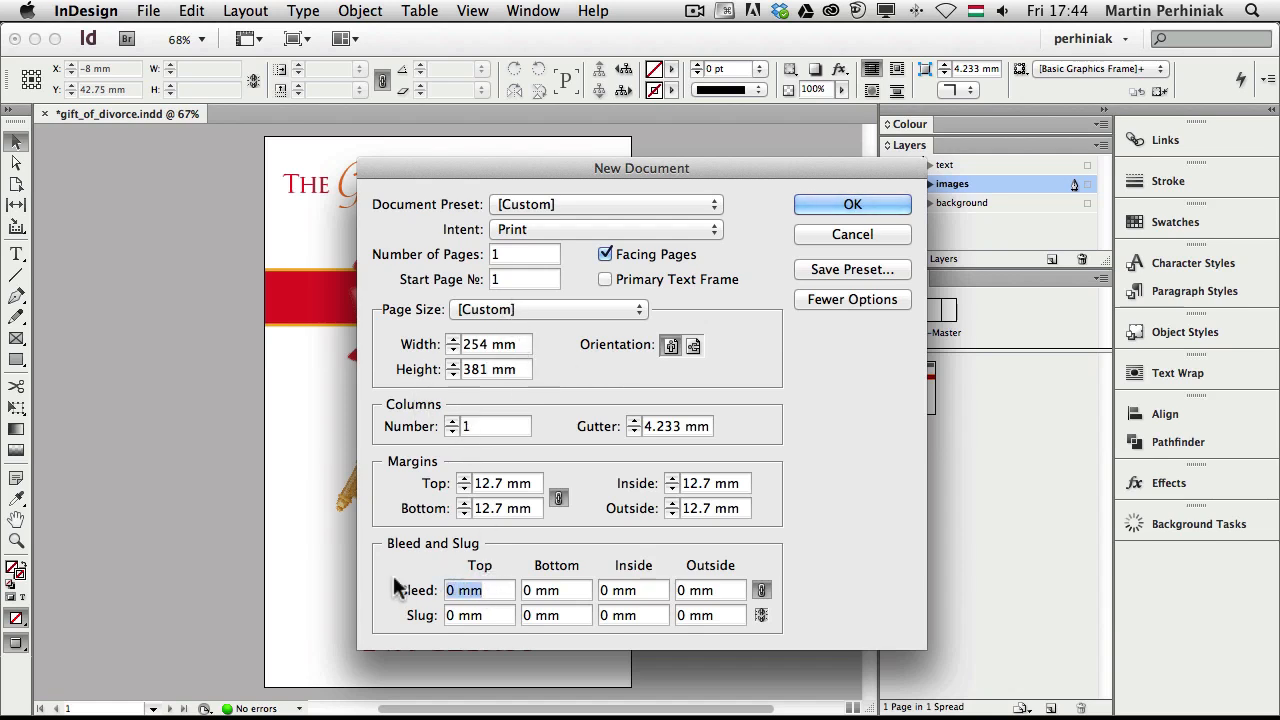
pyautogui.write('5')
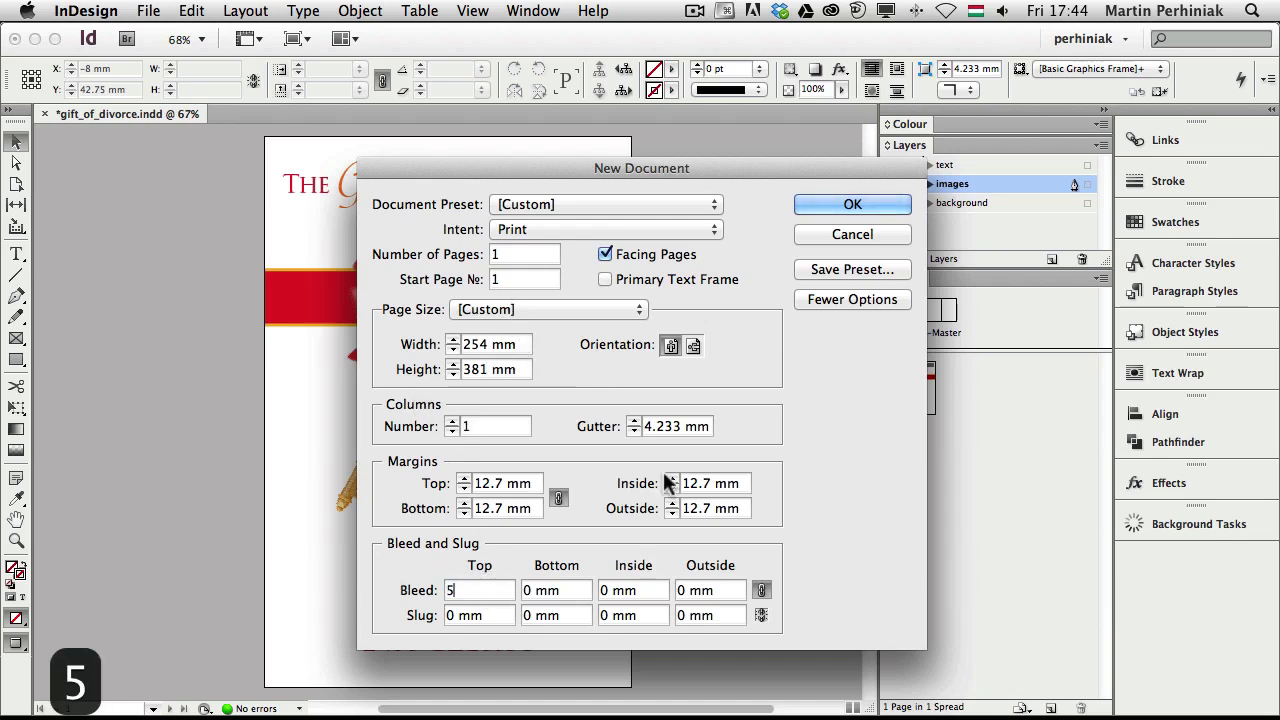
pyautogui.click(580, 587)
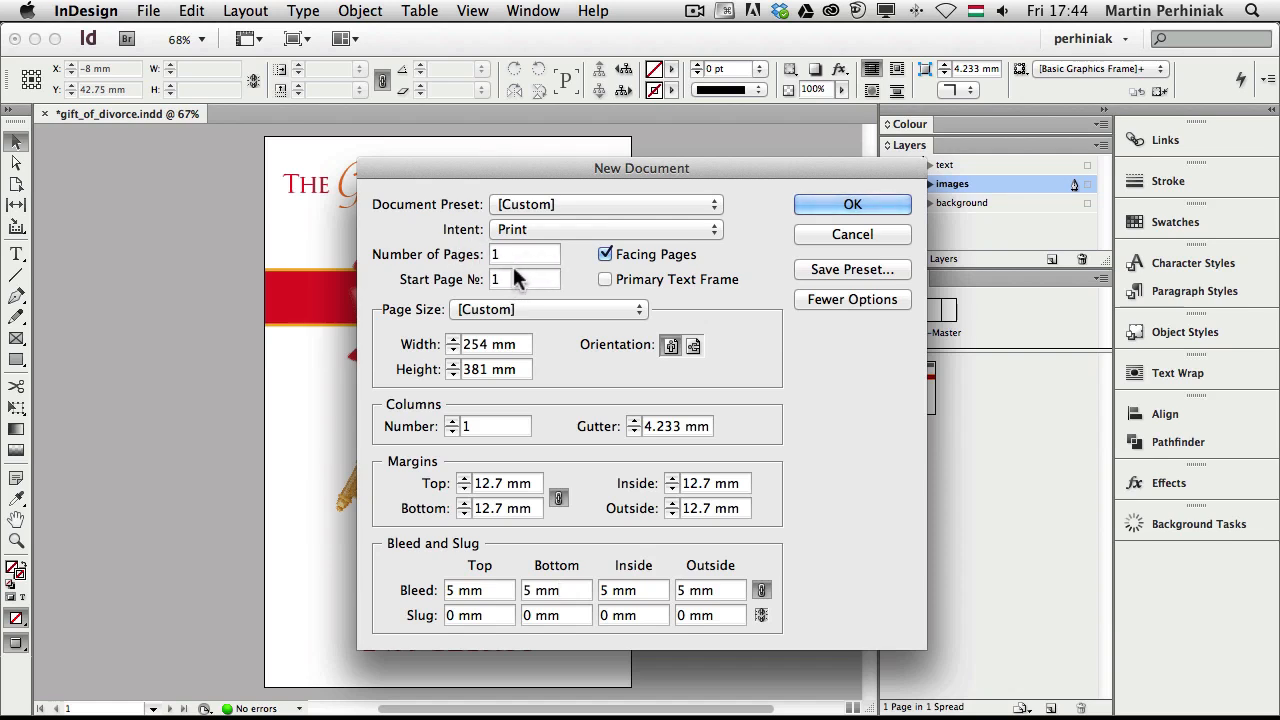
pyautogui.click(829, 204)
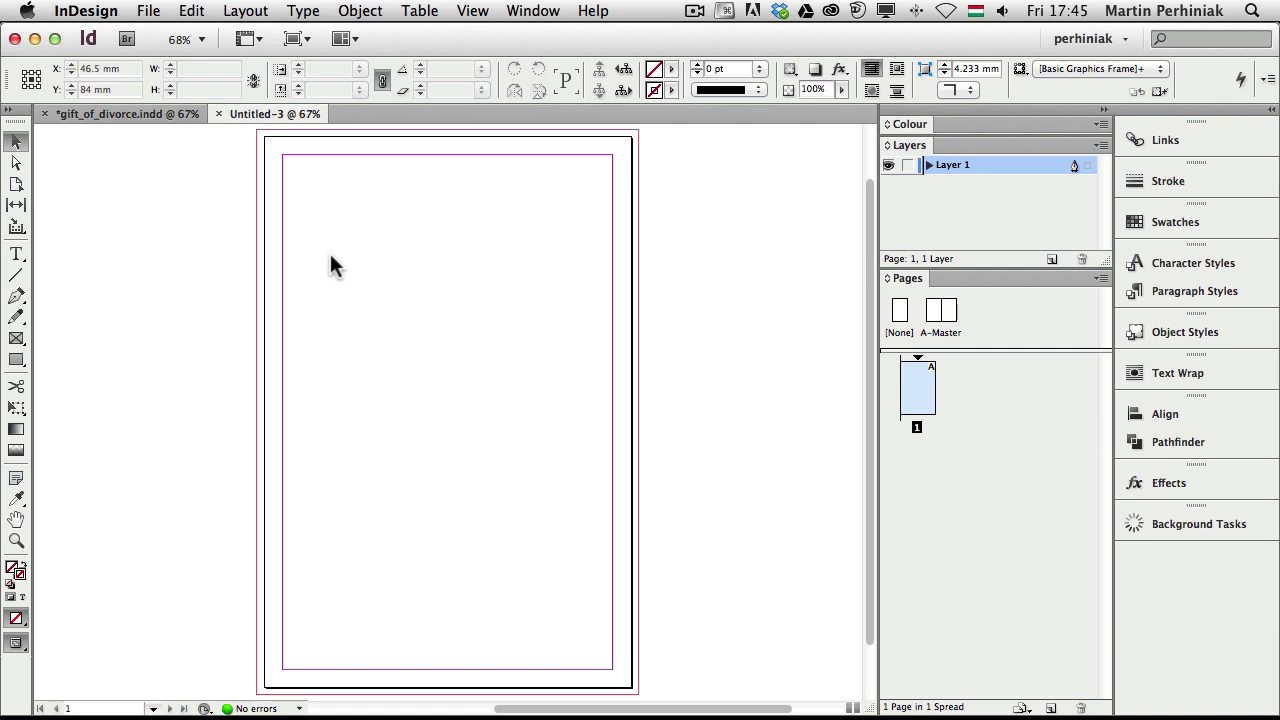
# Set linked top, bottom, inside and outside margins to 20 mm in Margins and Columns
pyautogui.click(240, 12)
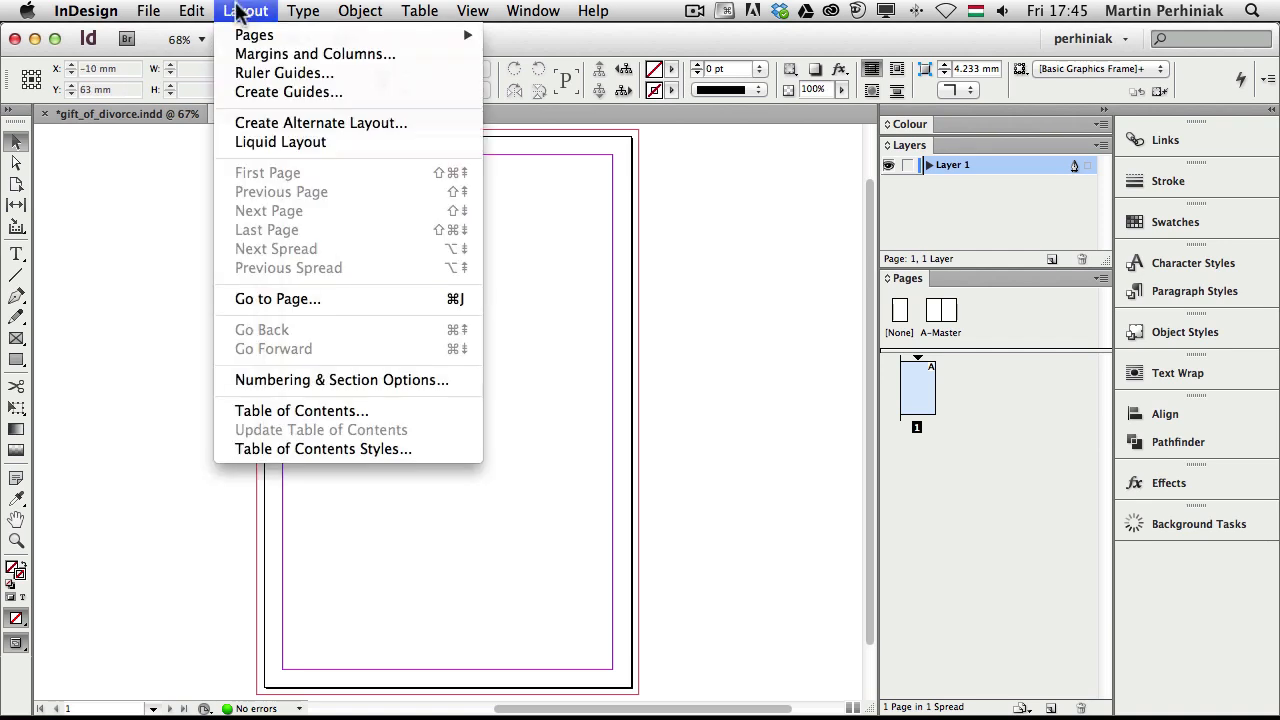
pyautogui.click(289, 55)
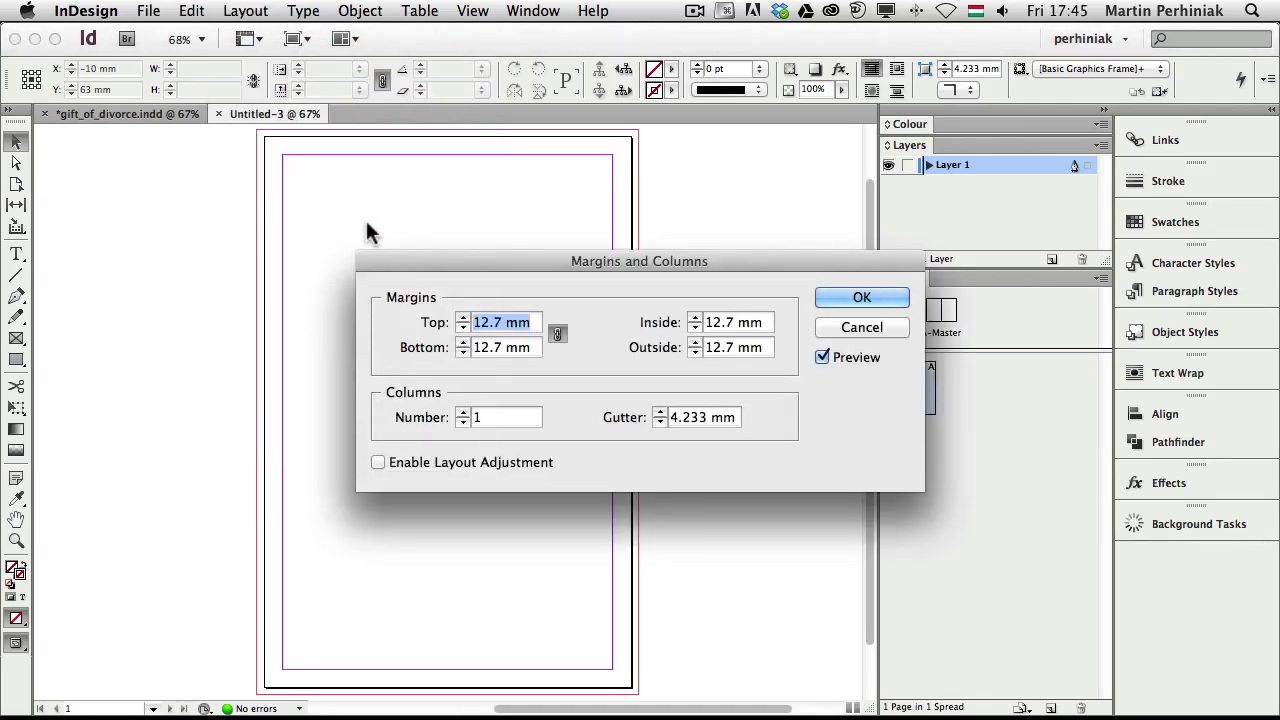
pyautogui.write('20')
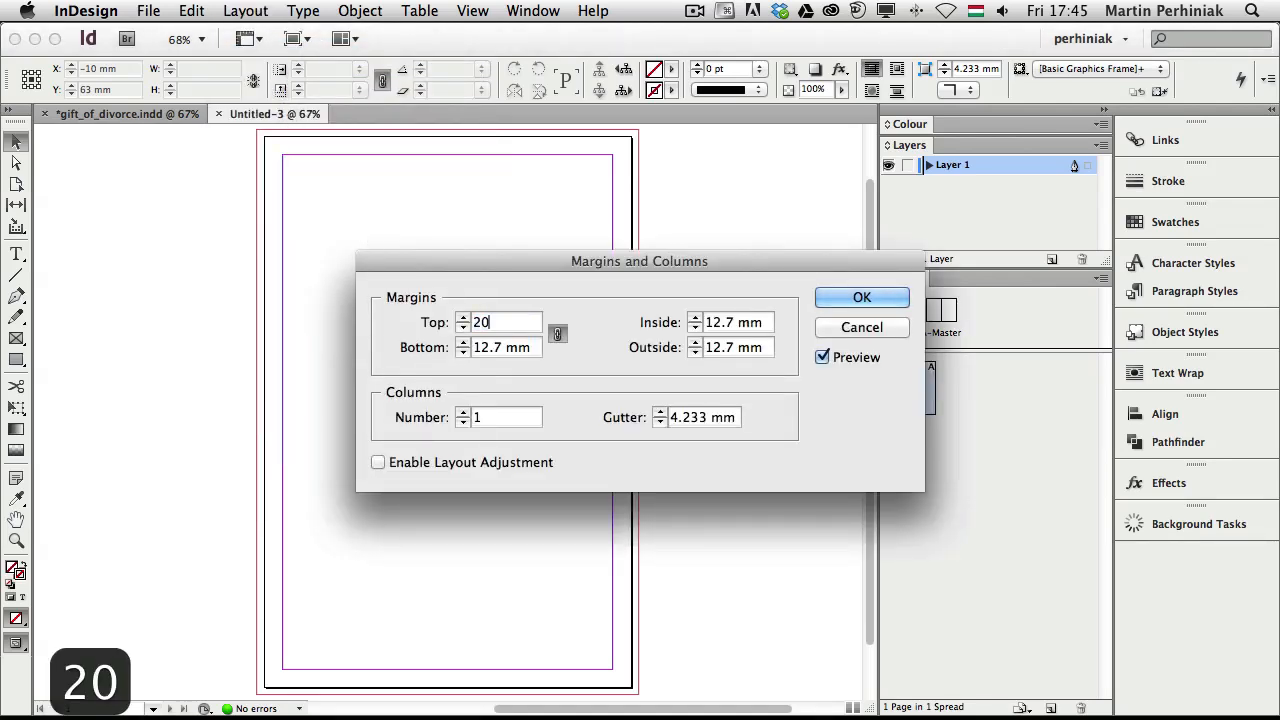
pyautogui.click(753, 326)
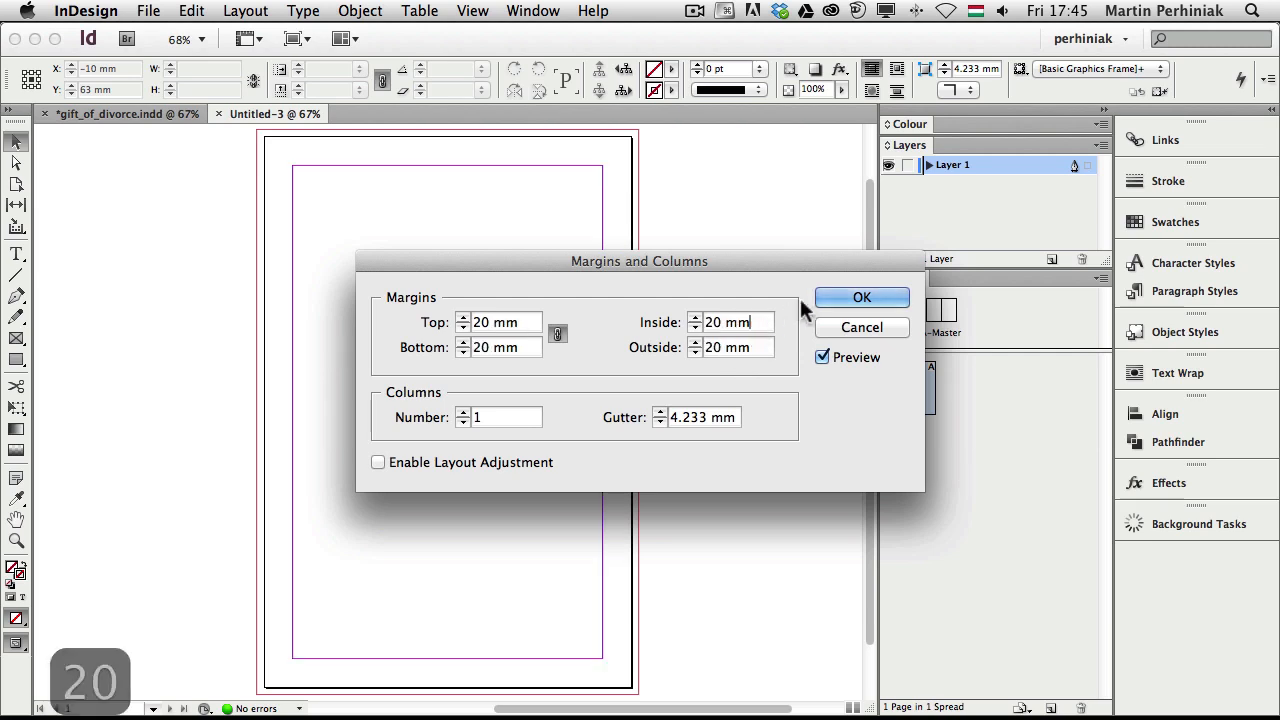
pyautogui.click(859, 297)
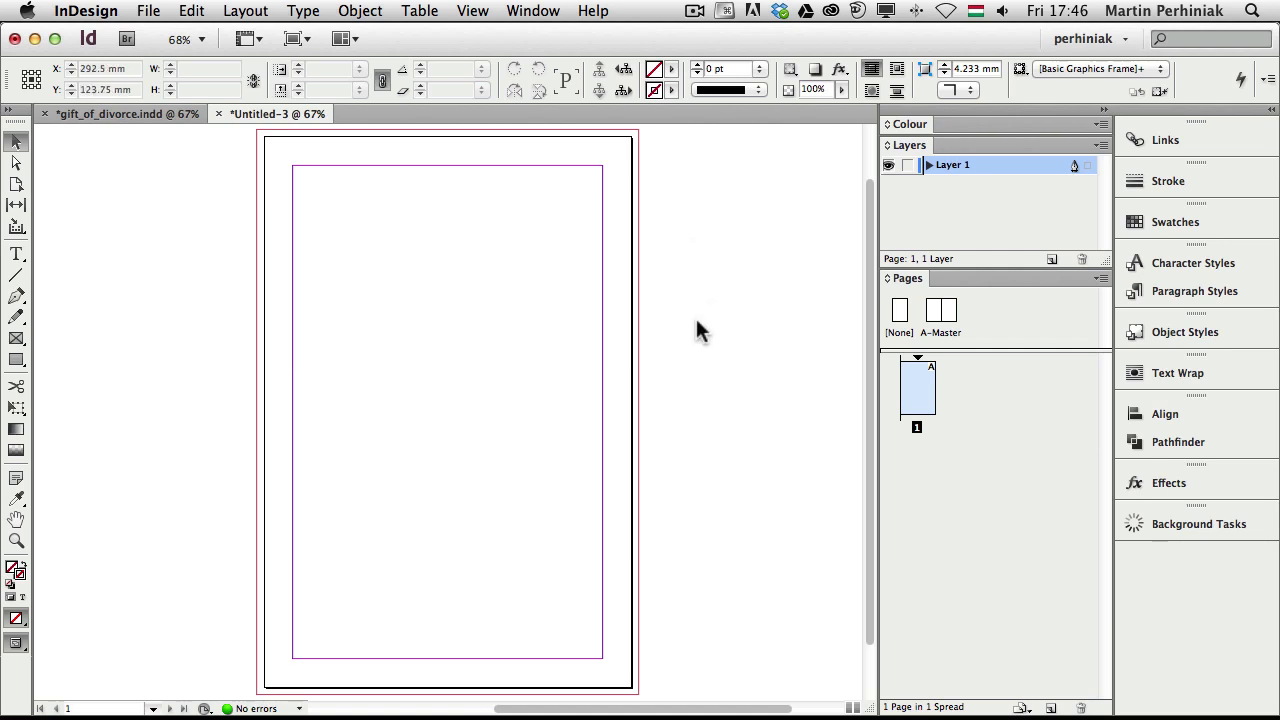
# Glance at the gift_of_divorce cover, return to Untitled-3 and pick the Type tool
pyautogui.click(135, 113)
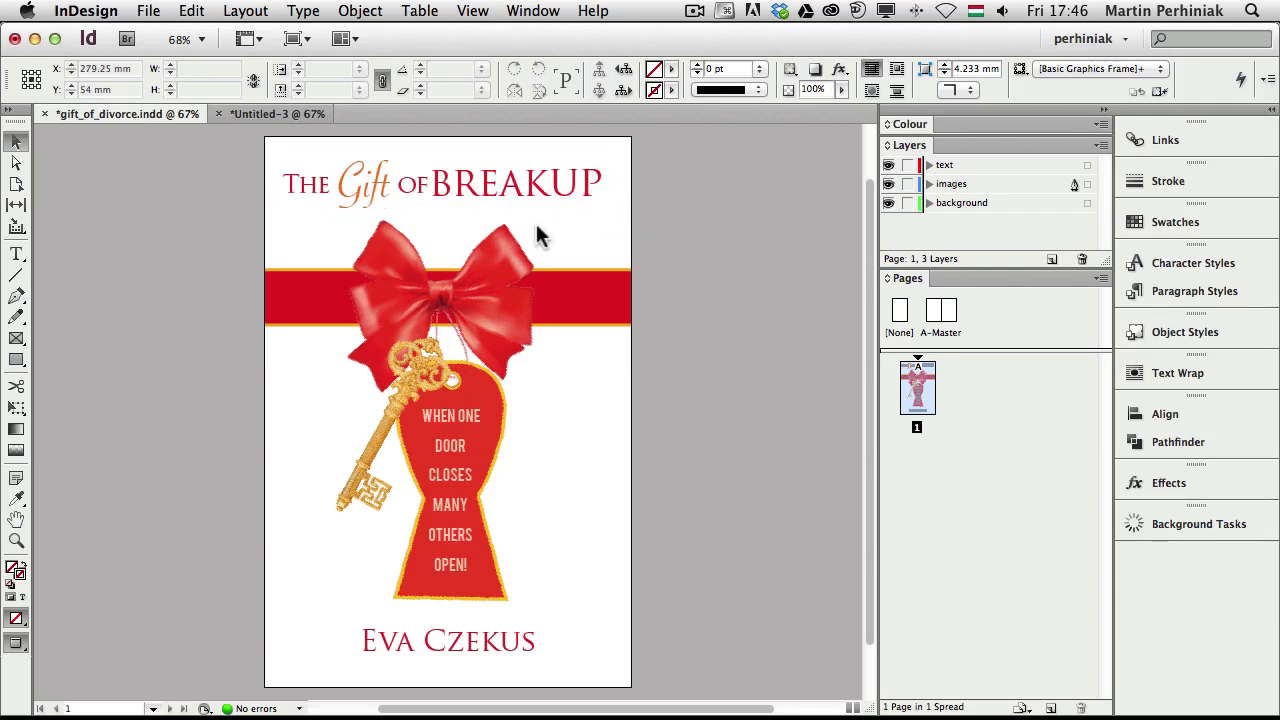
pyautogui.click(286, 116)
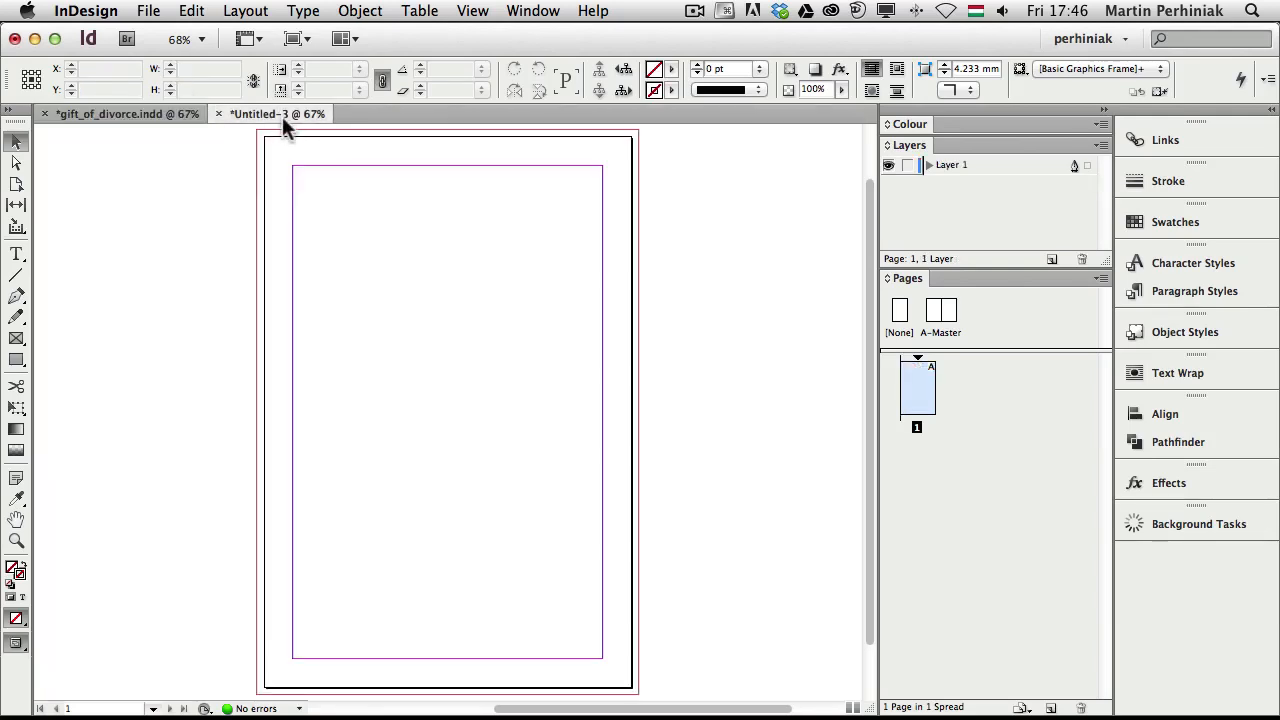
pyautogui.press('t')
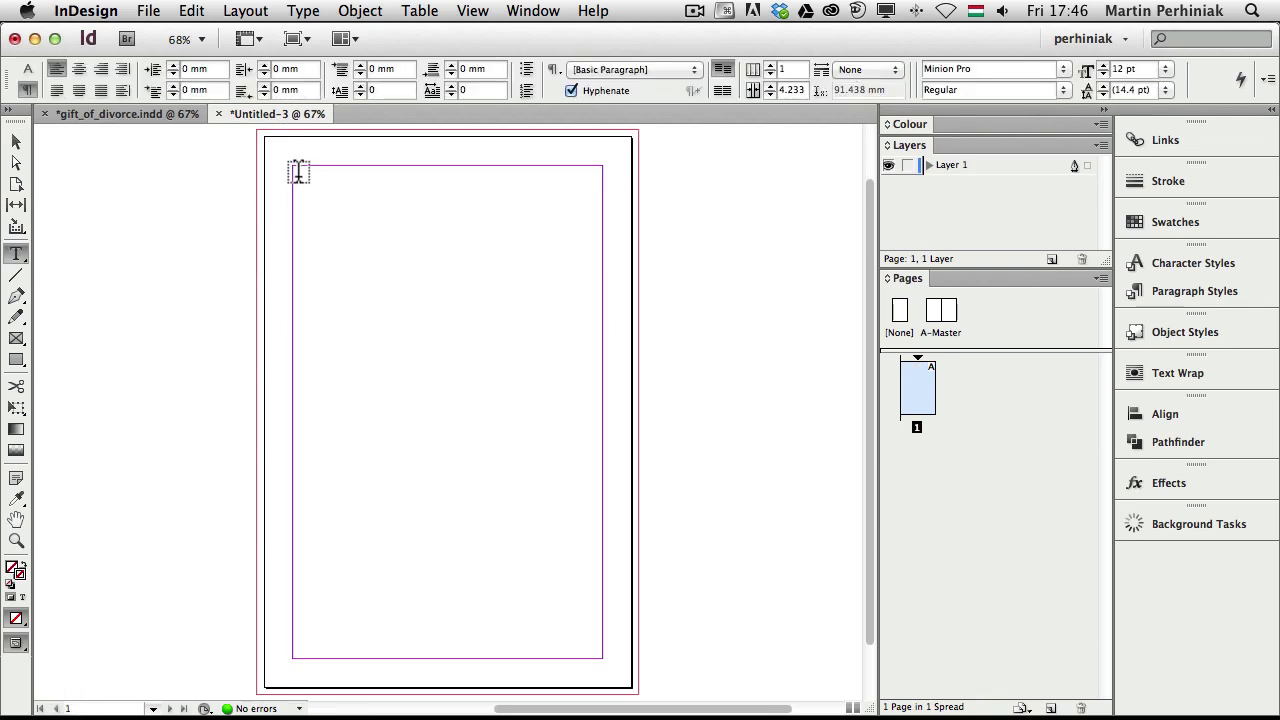
# Type 'The Gift of Breakup' in a top-margin text frame and enlarge it to 68 pt
pyautogui.moveTo(297, 176)
pyautogui.mouseDown()
pyautogui.moveTo(464, 250)
pyautogui.moveTo(602, 236)
pyautogui.mouseUp()
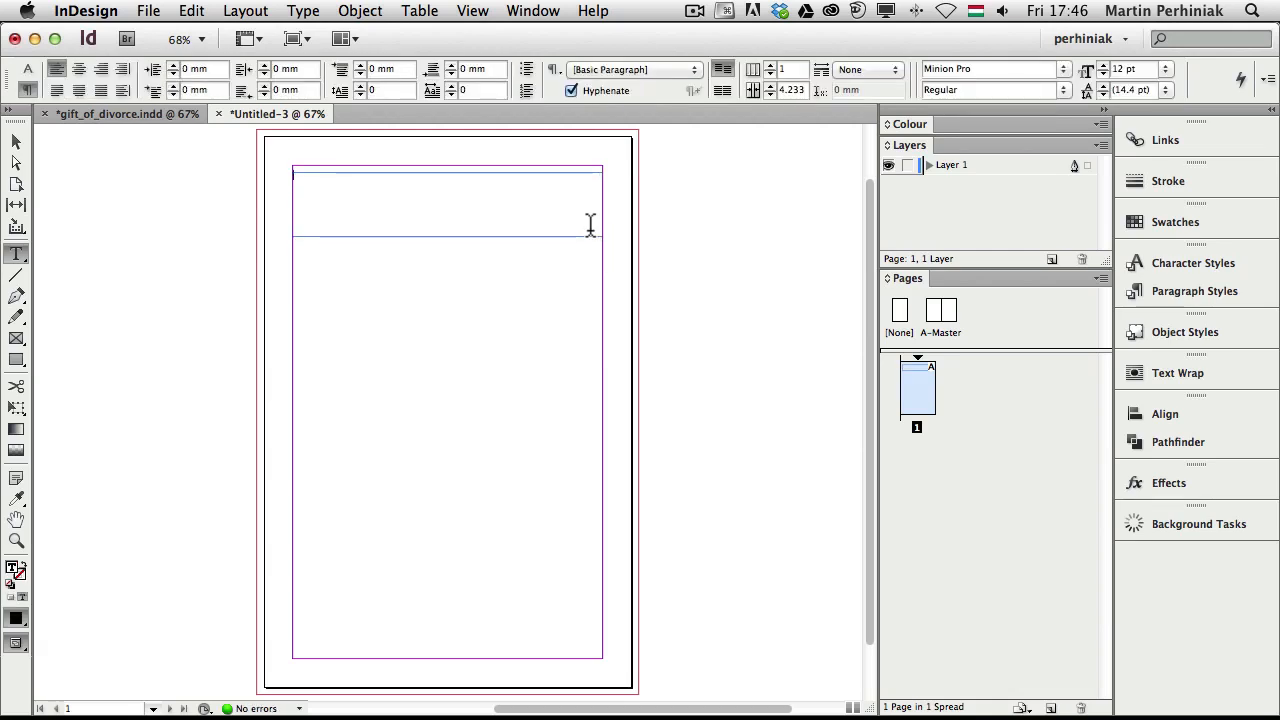
pyautogui.write('The ')
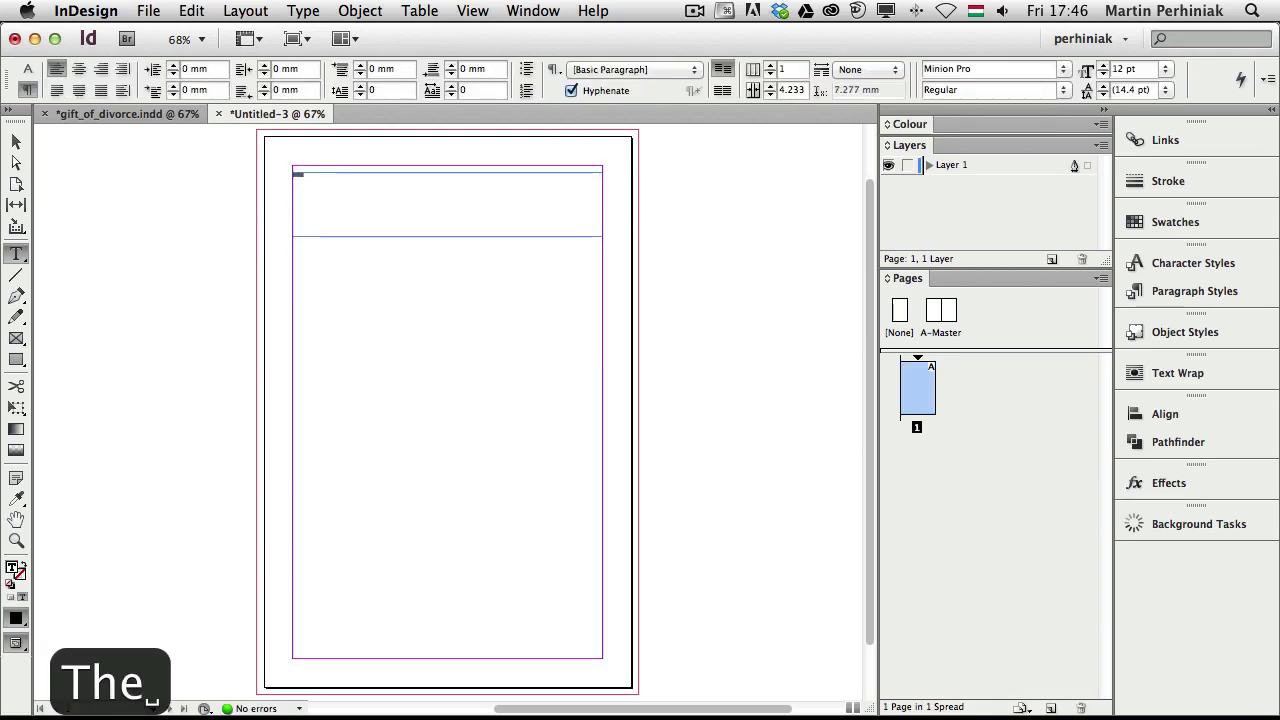
pyautogui.write('Gift o')
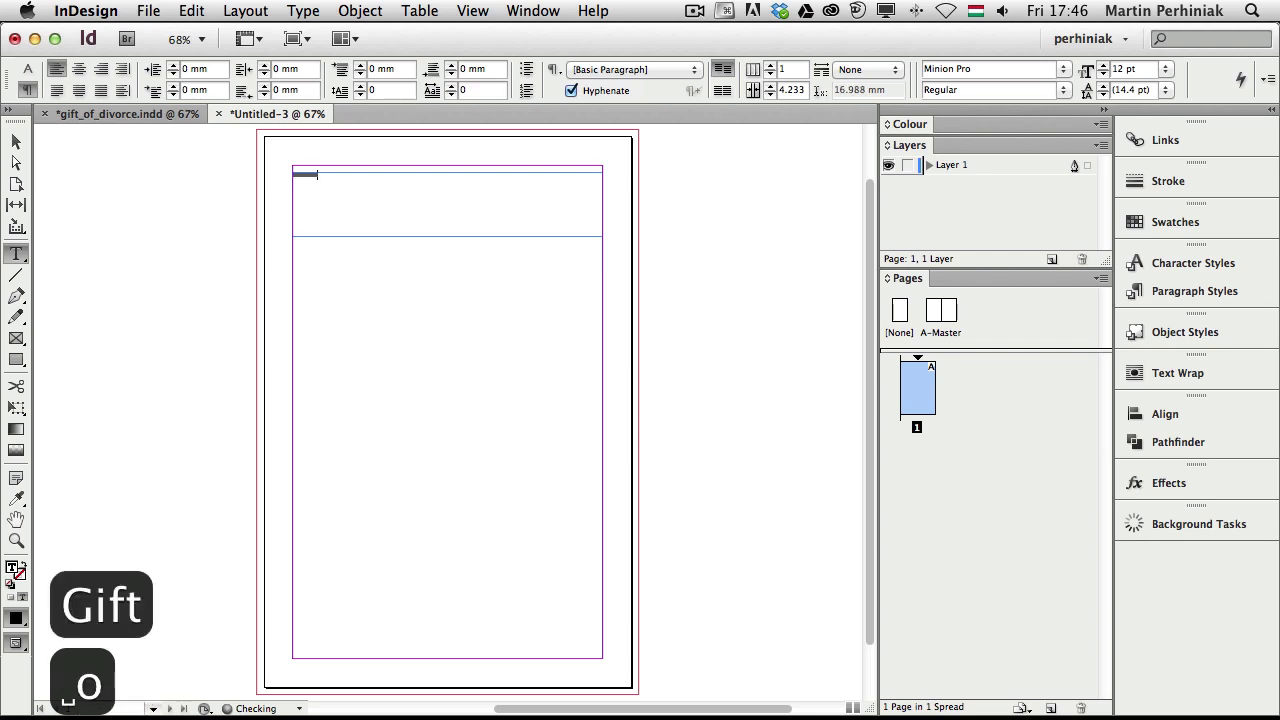
pyautogui.write('f Breakup')
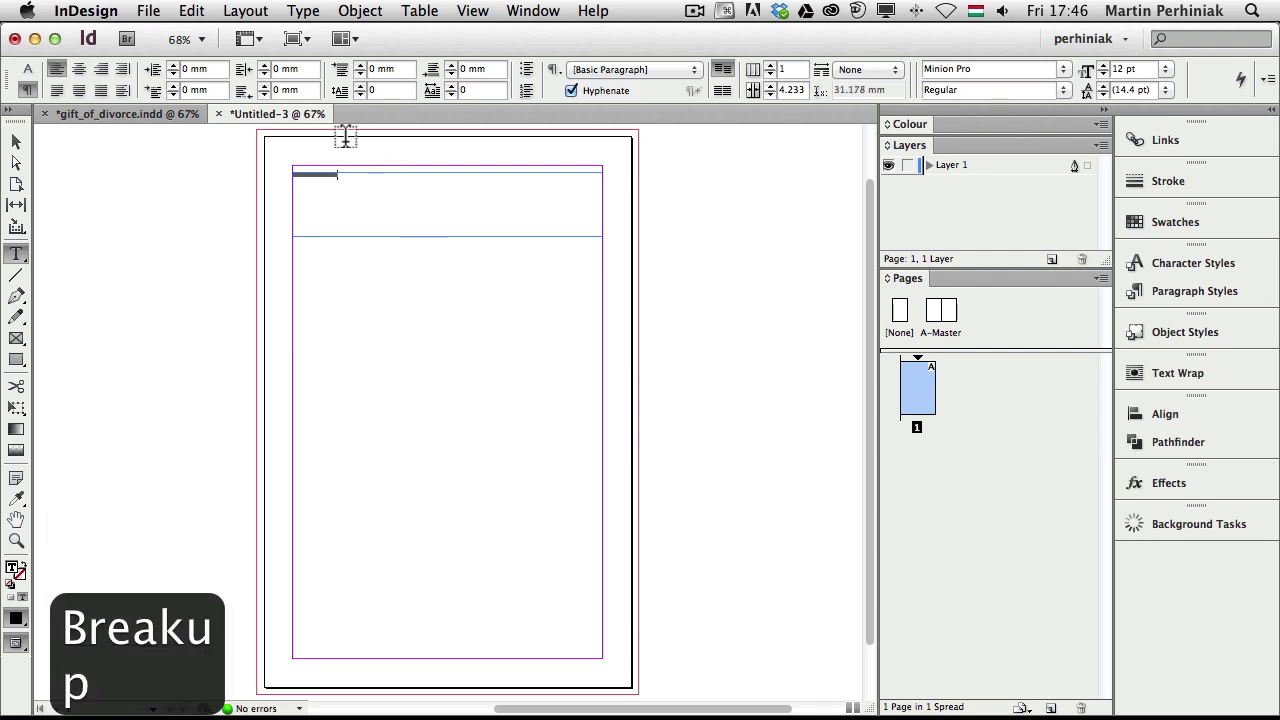
pyautogui.press('super+a')
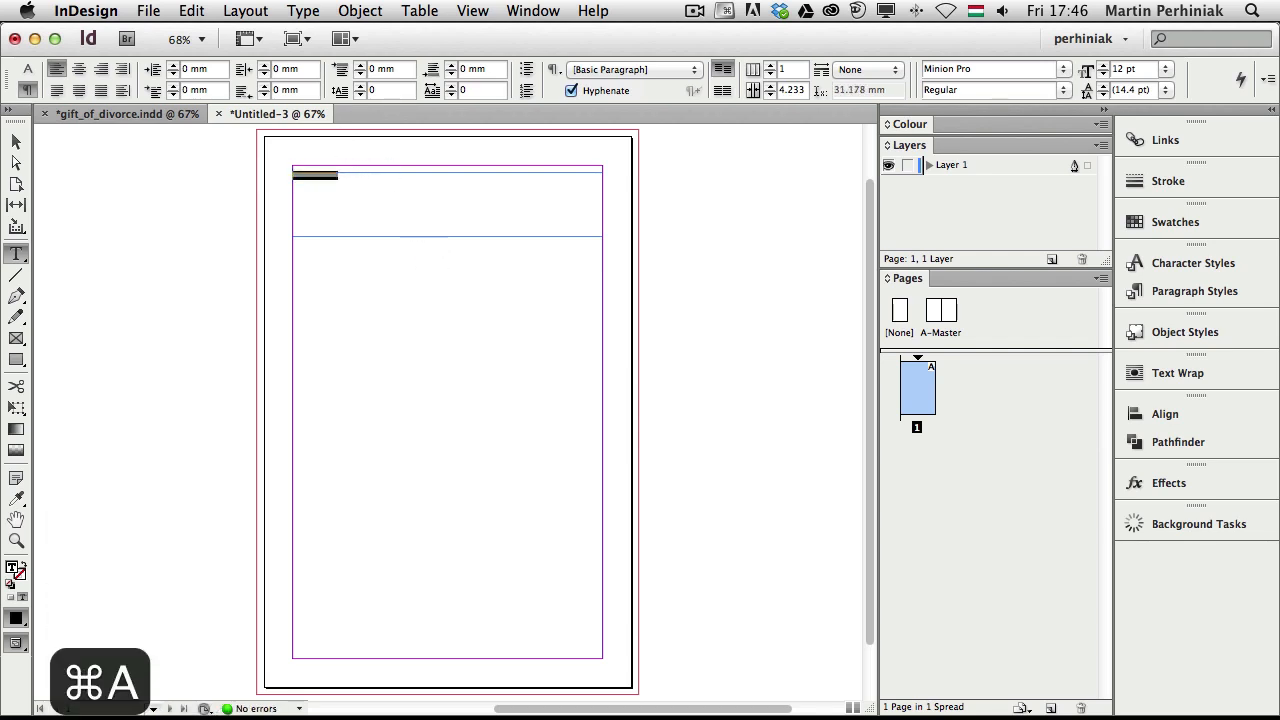
pyautogui.press('shift+super+period')
pyautogui.press('shift+super+period')
pyautogui.press('shift+super+period')
pyautogui.press('shift+super+period')
pyautogui.press('shift+super+period')
pyautogui.press('shift+super+period')
pyautogui.press('shift+super+period')
pyautogui.press('shift+super+period')
pyautogui.press('shift+super+period')
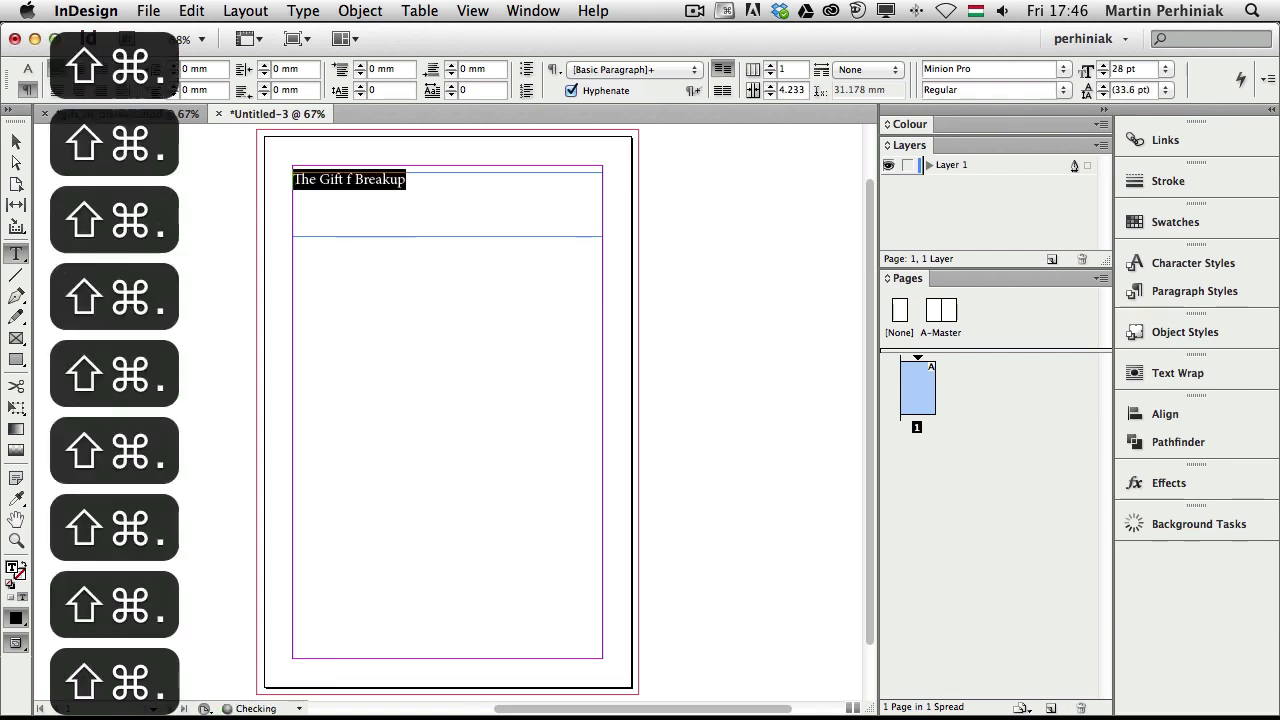
pyautogui.press('shift+super+period')
pyautogui.press('shift+super+period')
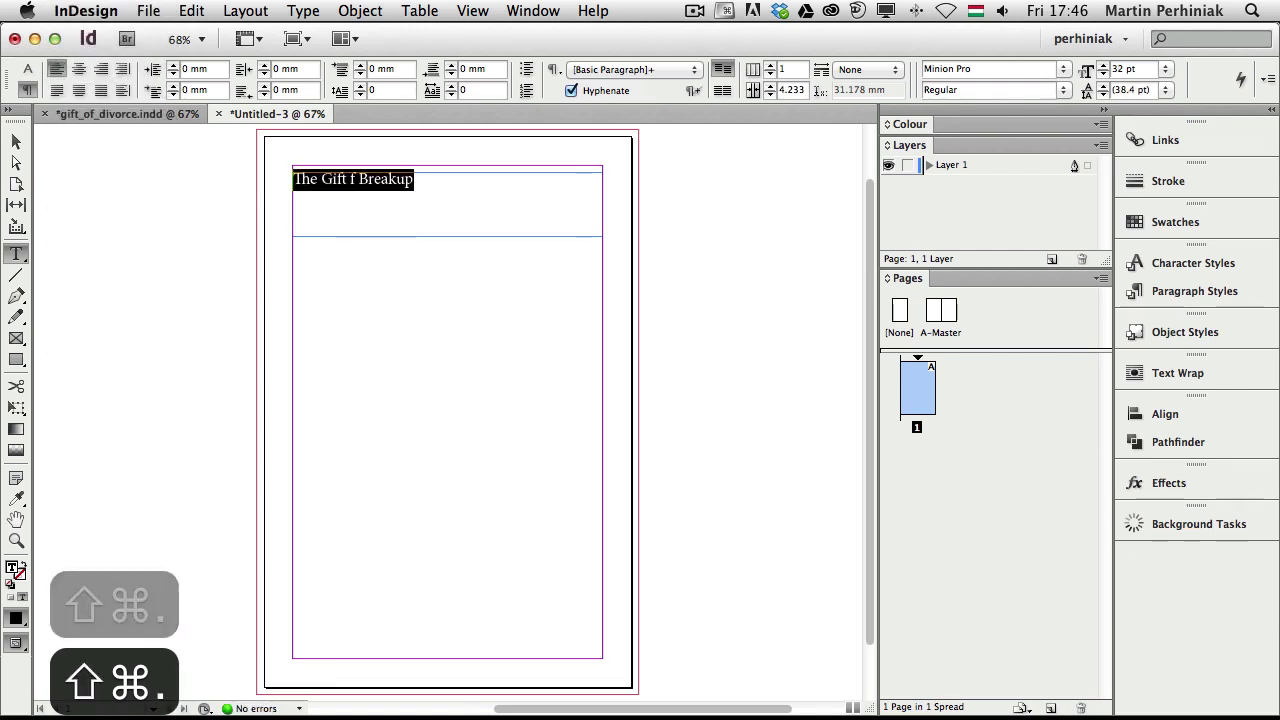
pyautogui.press('shift+super+period')
pyautogui.press('shift+super+period')
pyautogui.press('shift+super+period')
pyautogui.press('shift+super+period')
pyautogui.press('shift+super+period')
pyautogui.press('shift+super+period')
pyautogui.press('shift+super+period')
pyautogui.press('shift+super+period')
pyautogui.press('shift+super+period')
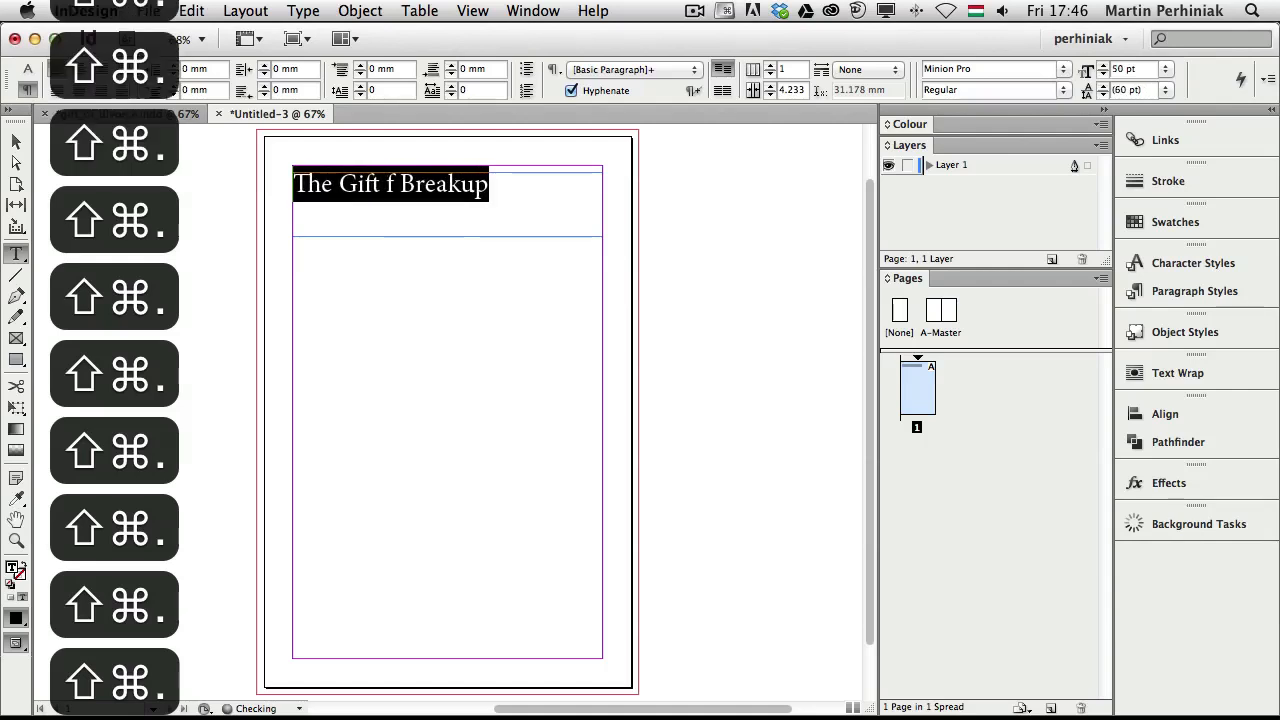
pyautogui.press('shift+super+period')
pyautogui.press('shift+super+period')
pyautogui.press('shift+super+period')
pyautogui.press('shift+super+period')
pyautogui.press('shift+super+period')
pyautogui.press('shift+super+period')
pyautogui.press('shift+super+period')
pyautogui.press('shift+super+period')
pyautogui.press('shift+super+period')
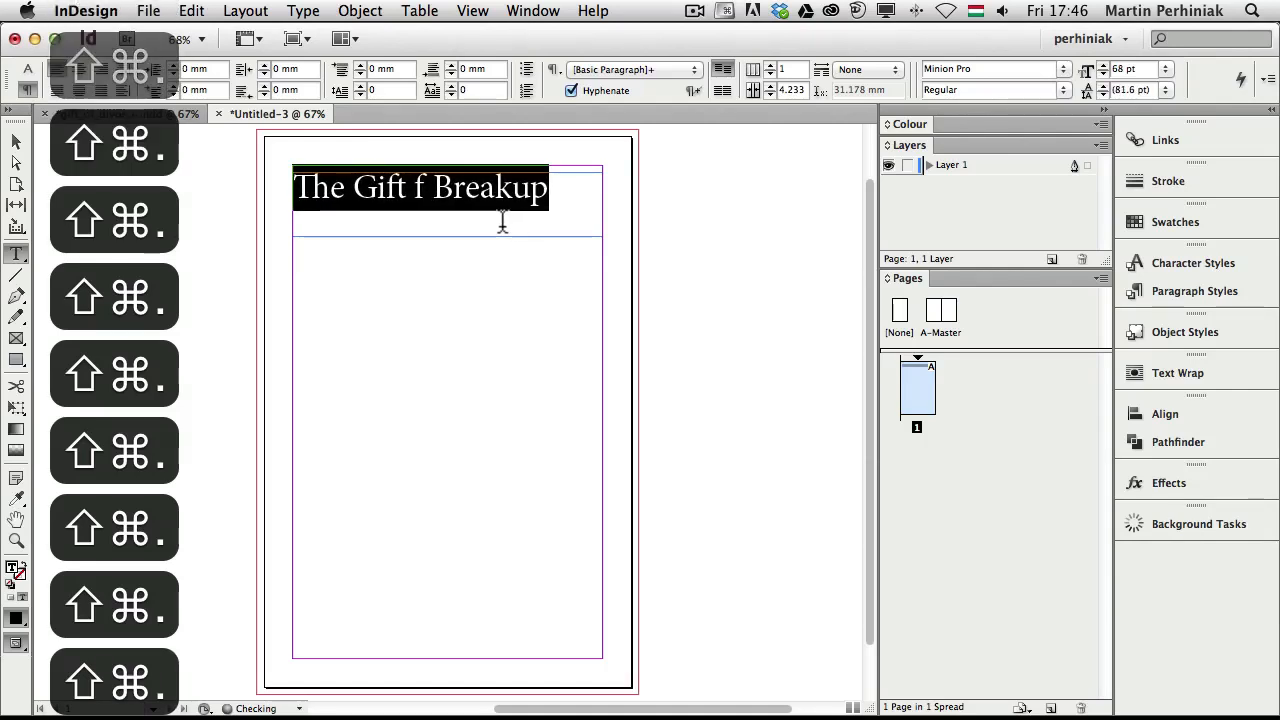
# Correct the misspelled 'of' and select the whole heading for formatting
pyautogui.click(414, 192)
pyautogui.write('o')
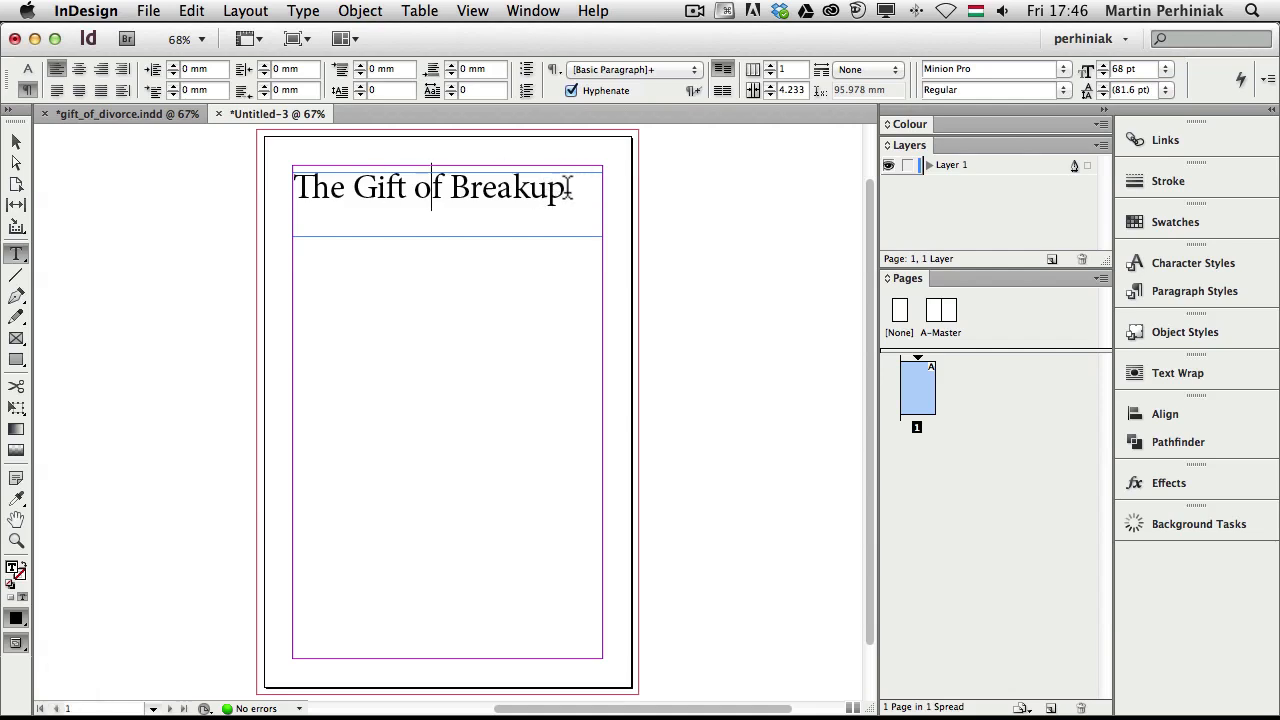
pyautogui.moveTo(567, 190); pyautogui.dragTo(266, 180)
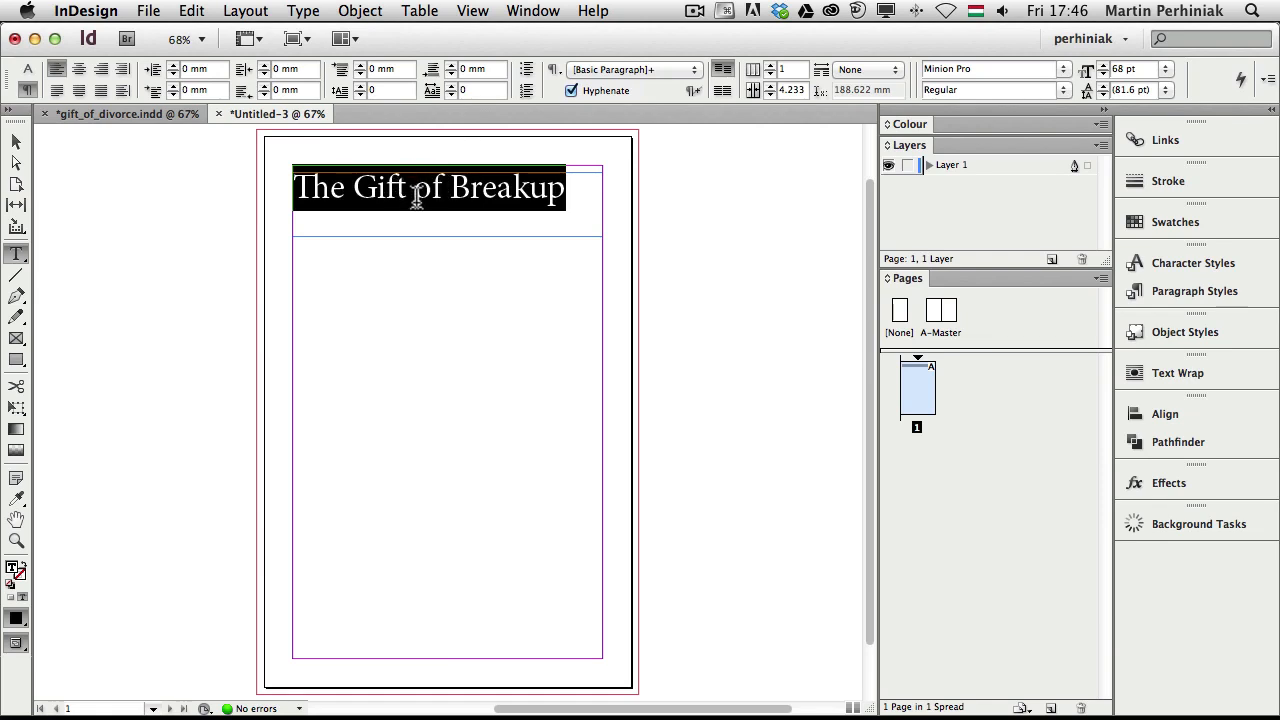
pyautogui.press('super+6')
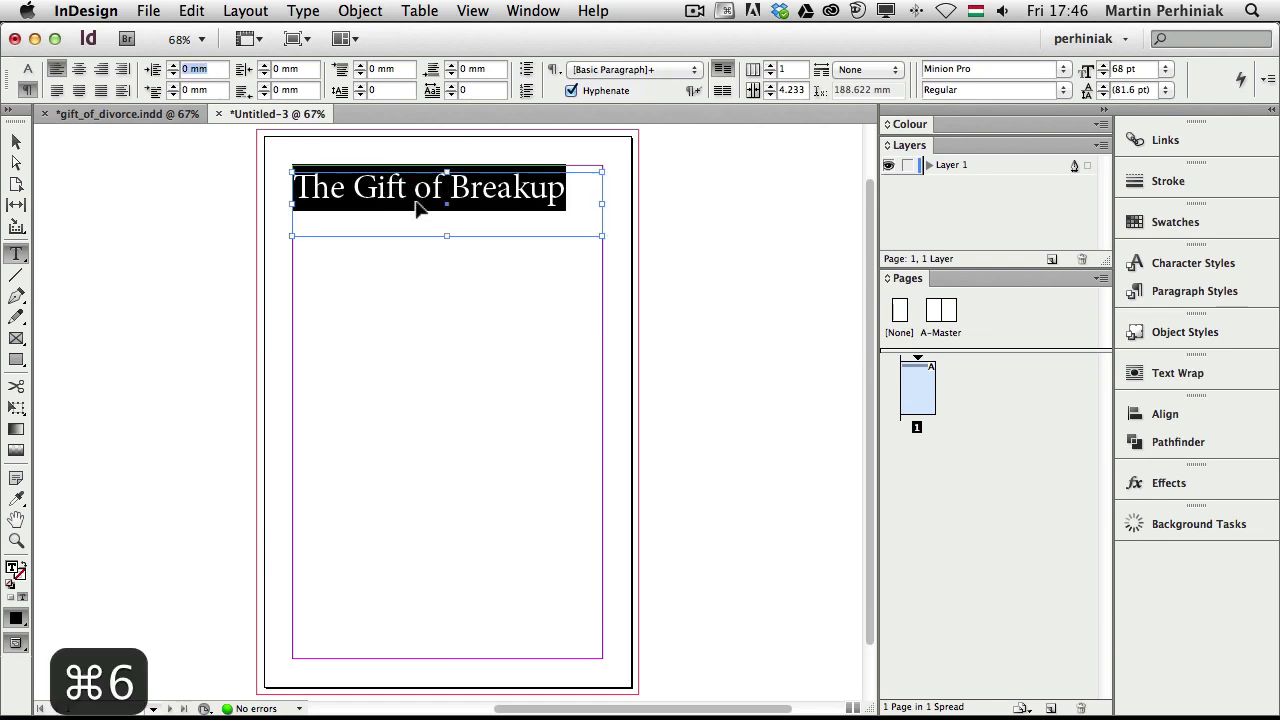
# Set the heading in Trajan Pro and shrink it so it wraps onto two lines
pyautogui.click(28, 70)
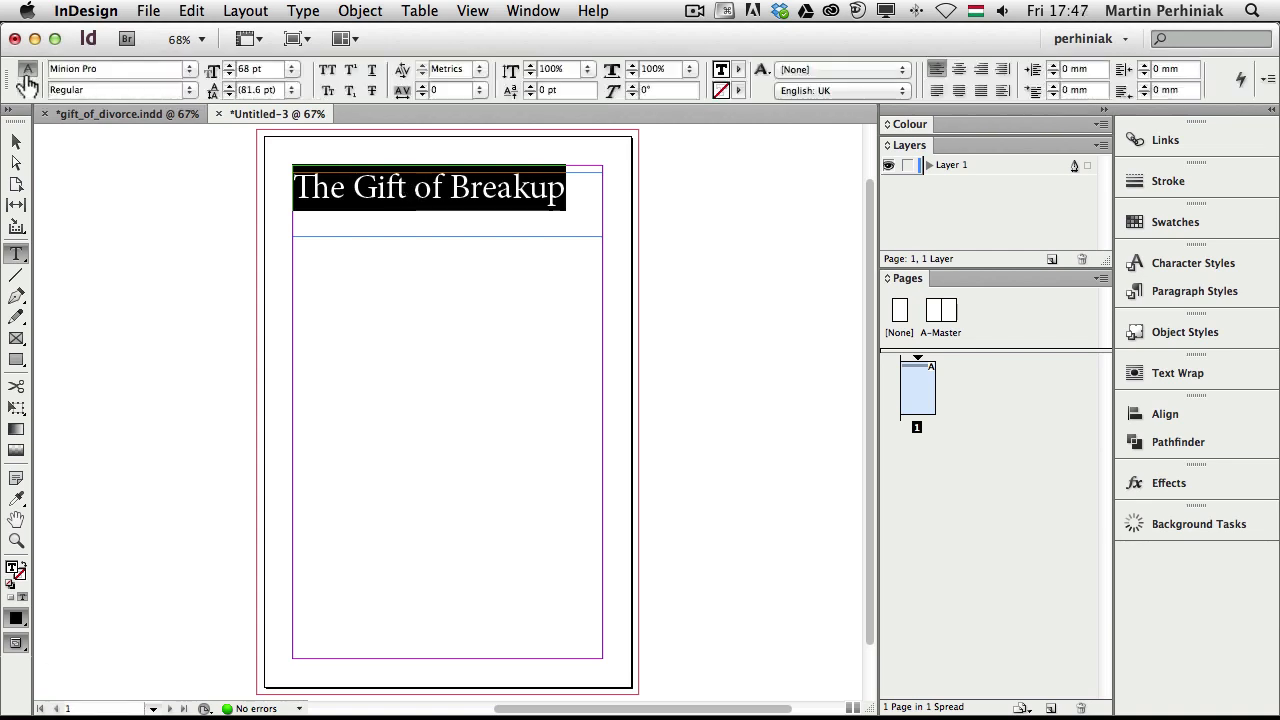
pyautogui.press('super+6')
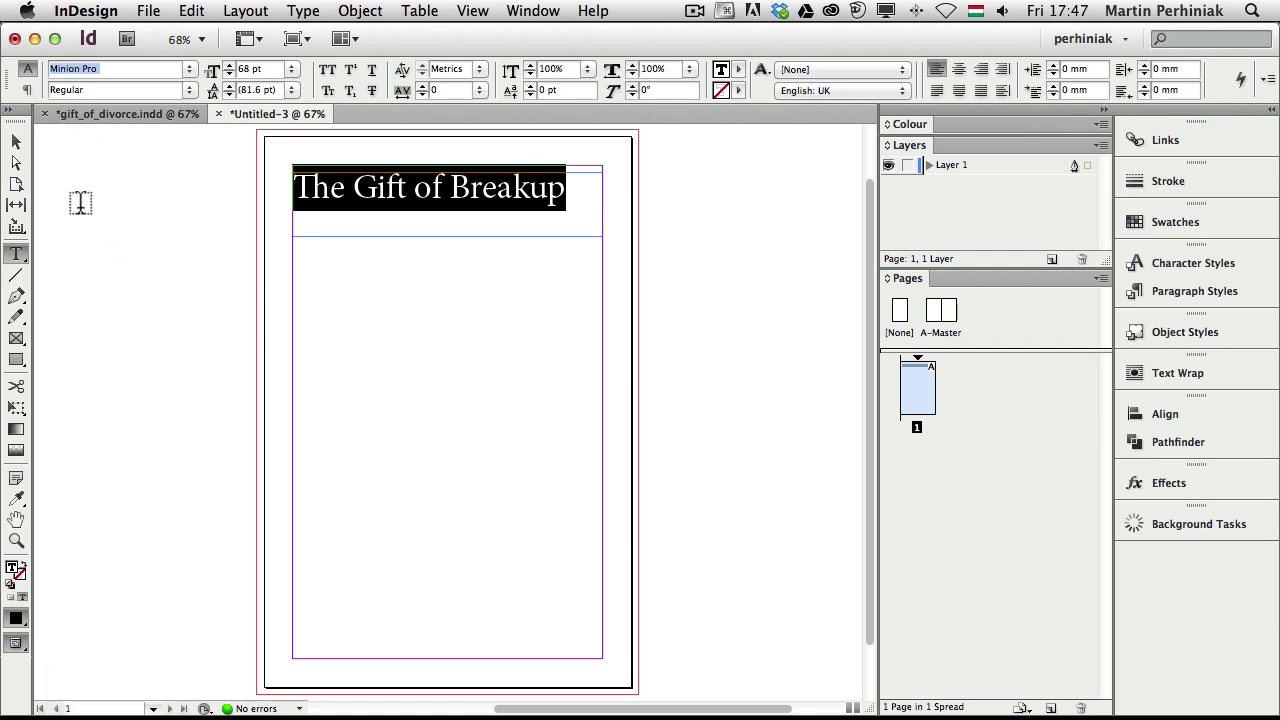
pyautogui.write('tr')
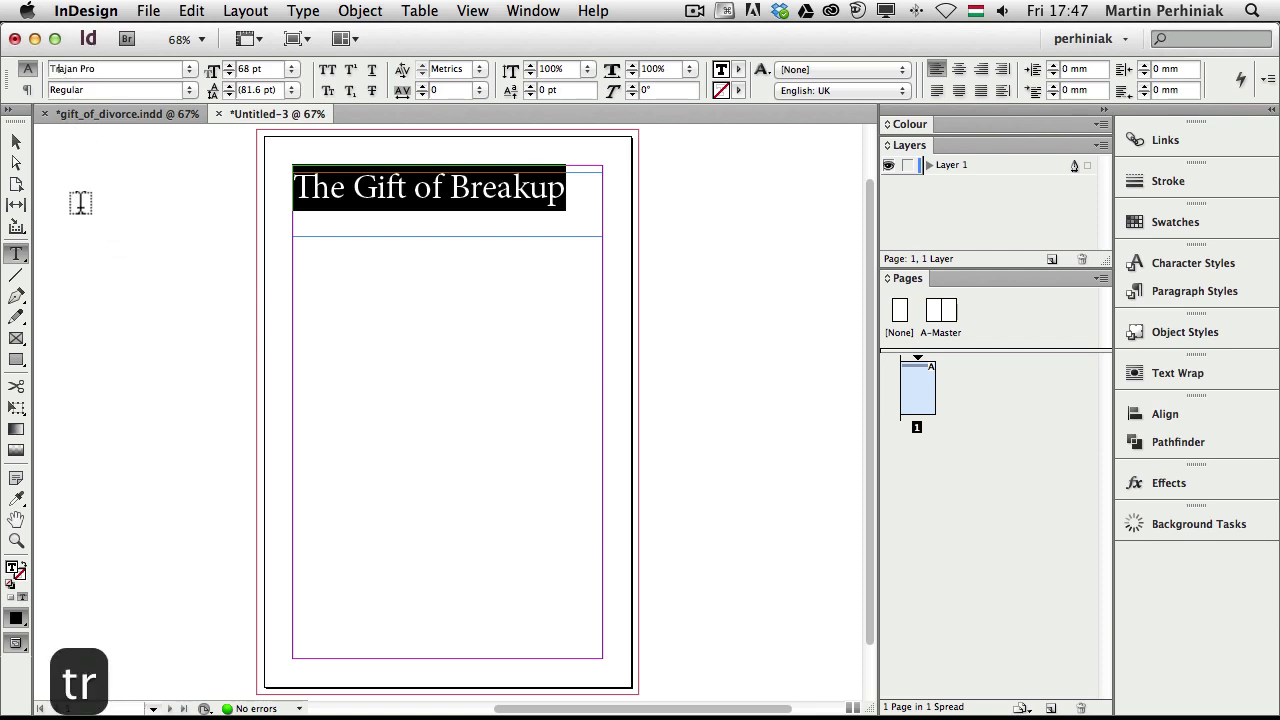
pyautogui.press('Return')
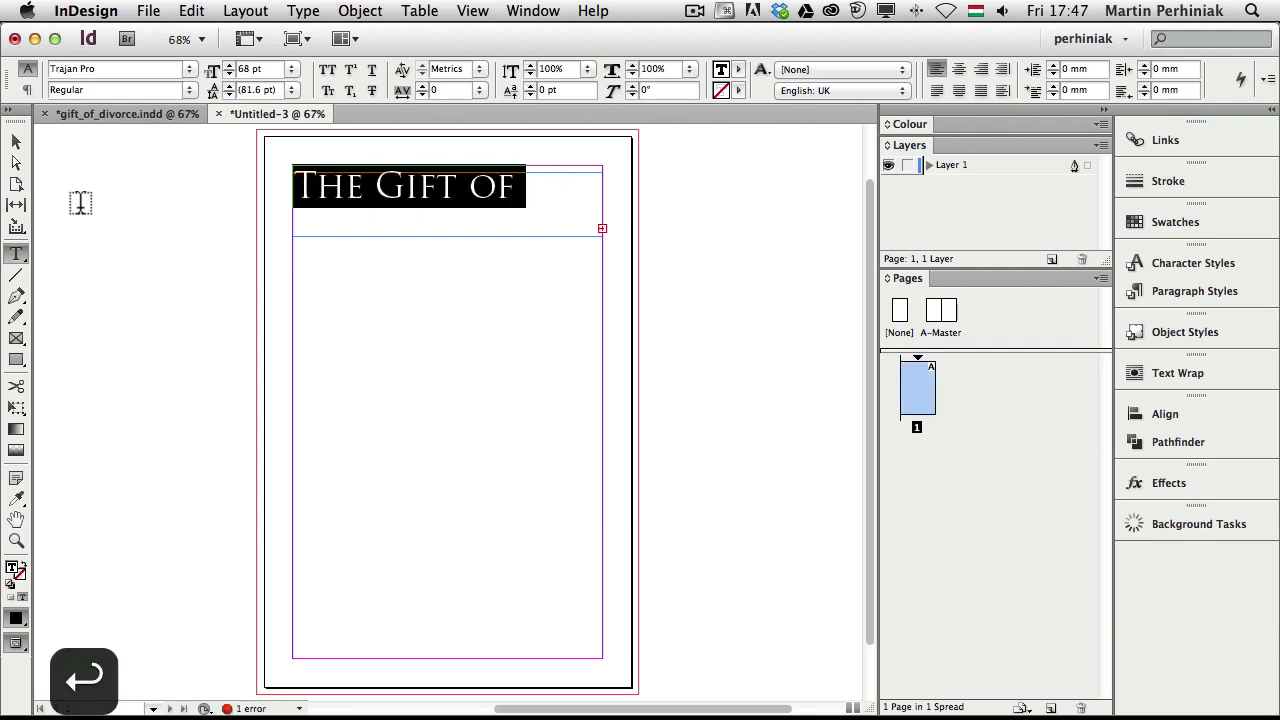
pyautogui.press('shift+super+comma')
pyautogui.press('shift+super+comma')
pyautogui.press('shift+super+comma')
pyautogui.press('shift+super+comma')
pyautogui.press('shift+super+comma')
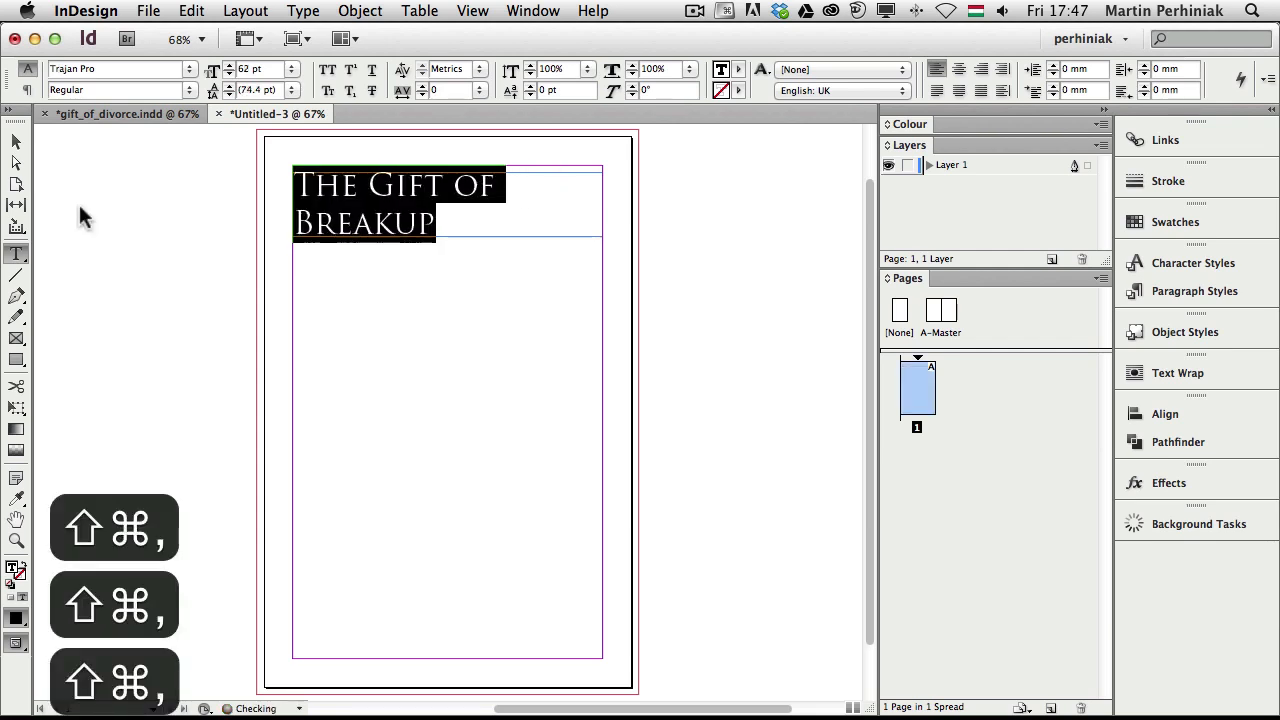
# Set the word 'Gift' in Savoye LET and enlarge it from 72 pt to 96 pt
pyautogui.doubleClick(410, 187)
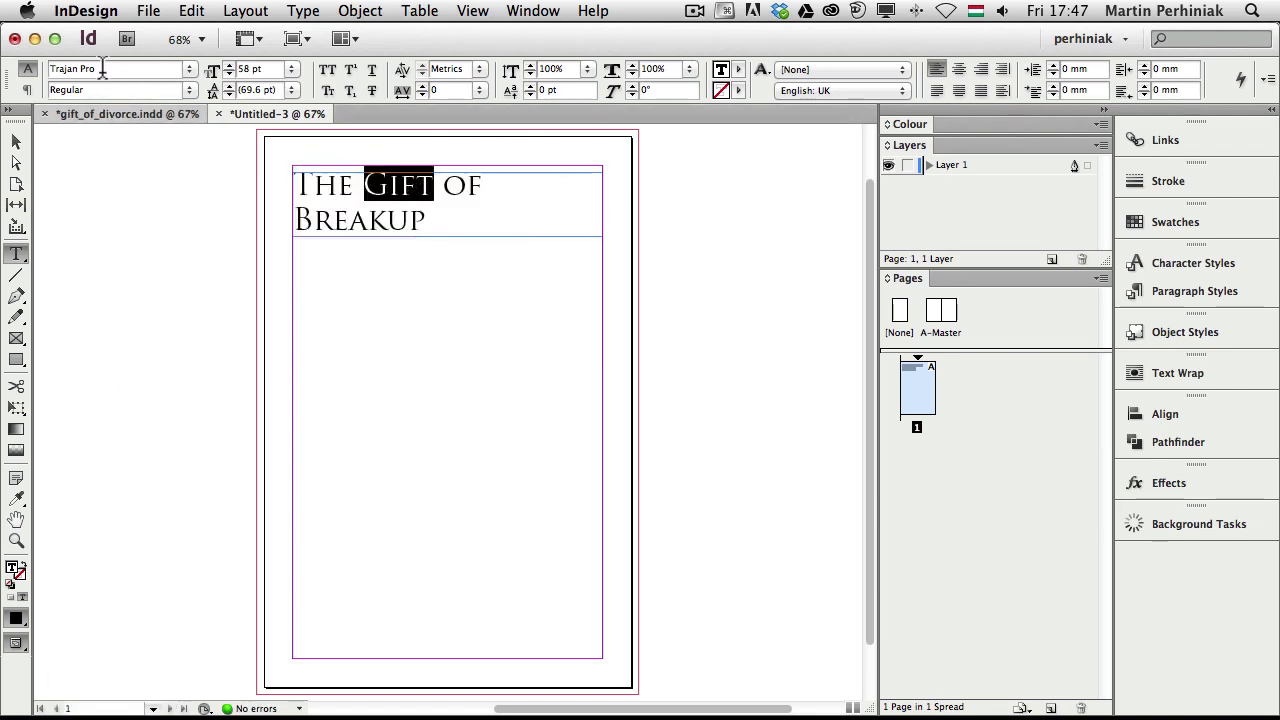
pyautogui.press('super+6')
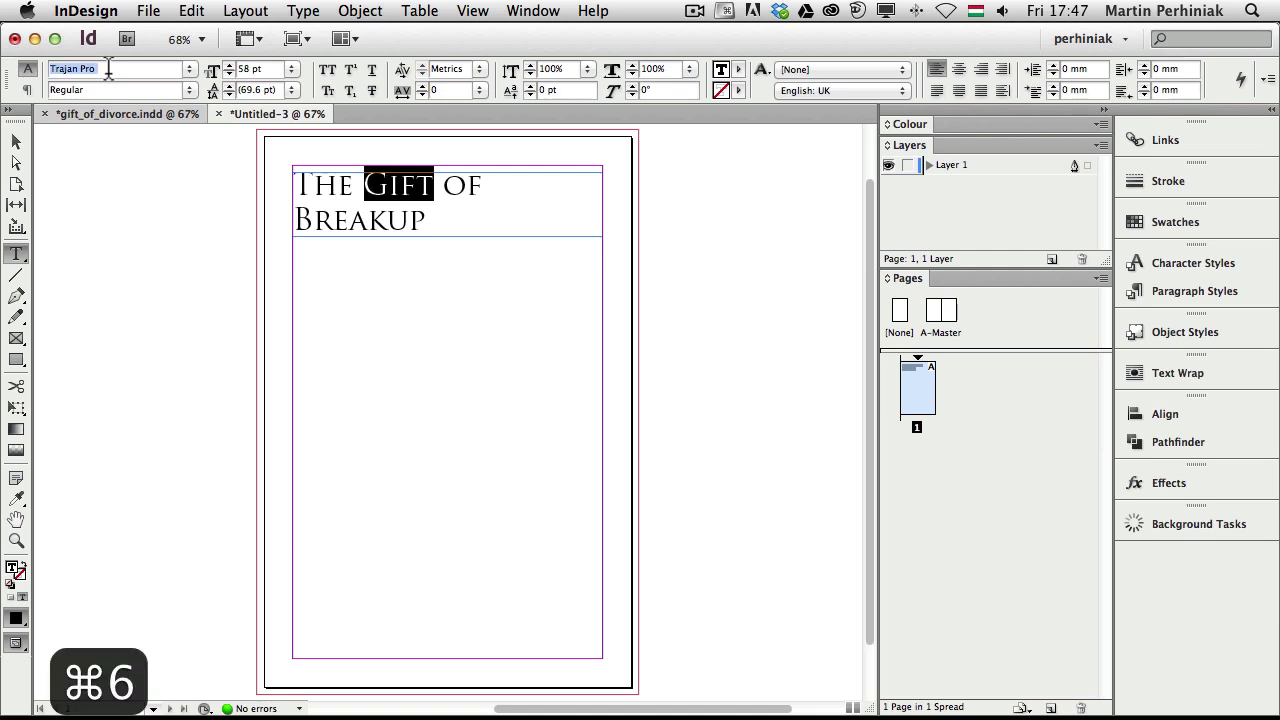
pyautogui.write('sav')
pyautogui.press('Return')
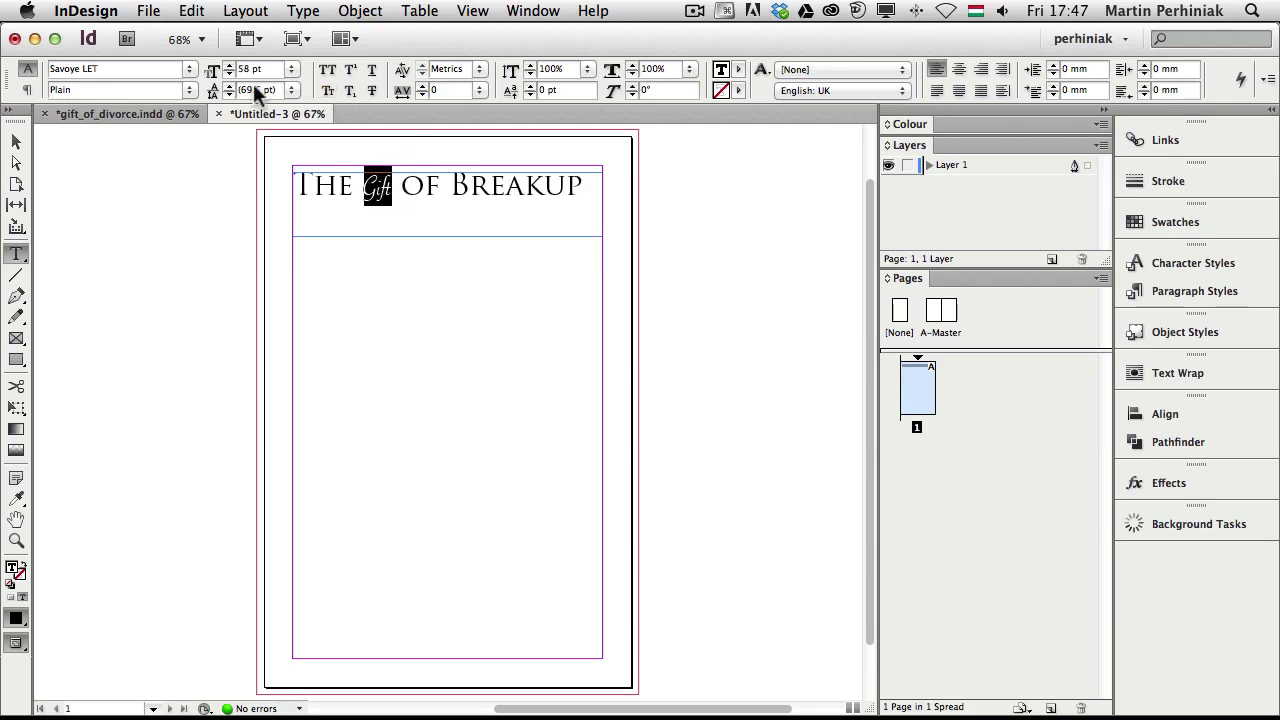
pyautogui.click(290, 69)
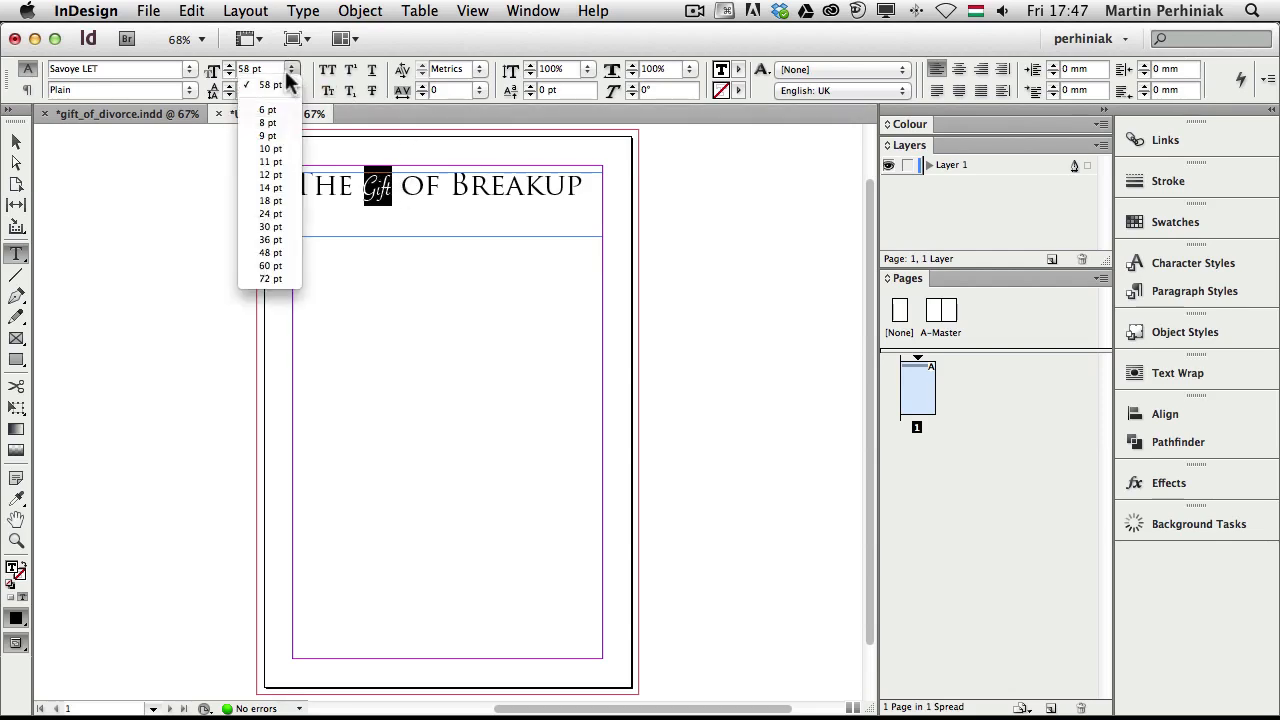
pyautogui.click(271, 278)
pyautogui.press('super+shift+period')
pyautogui.press('super+shift+period')
pyautogui.press('super+shift+period')
pyautogui.press('super+shift+period')
pyautogui.press('super+shift+period')
pyautogui.press('super+shift+period')
pyautogui.press('super+shift+period')
pyautogui.press('super+shift+period')
pyautogui.press('super+shift+period')
pyautogui.press('super+shift+period')
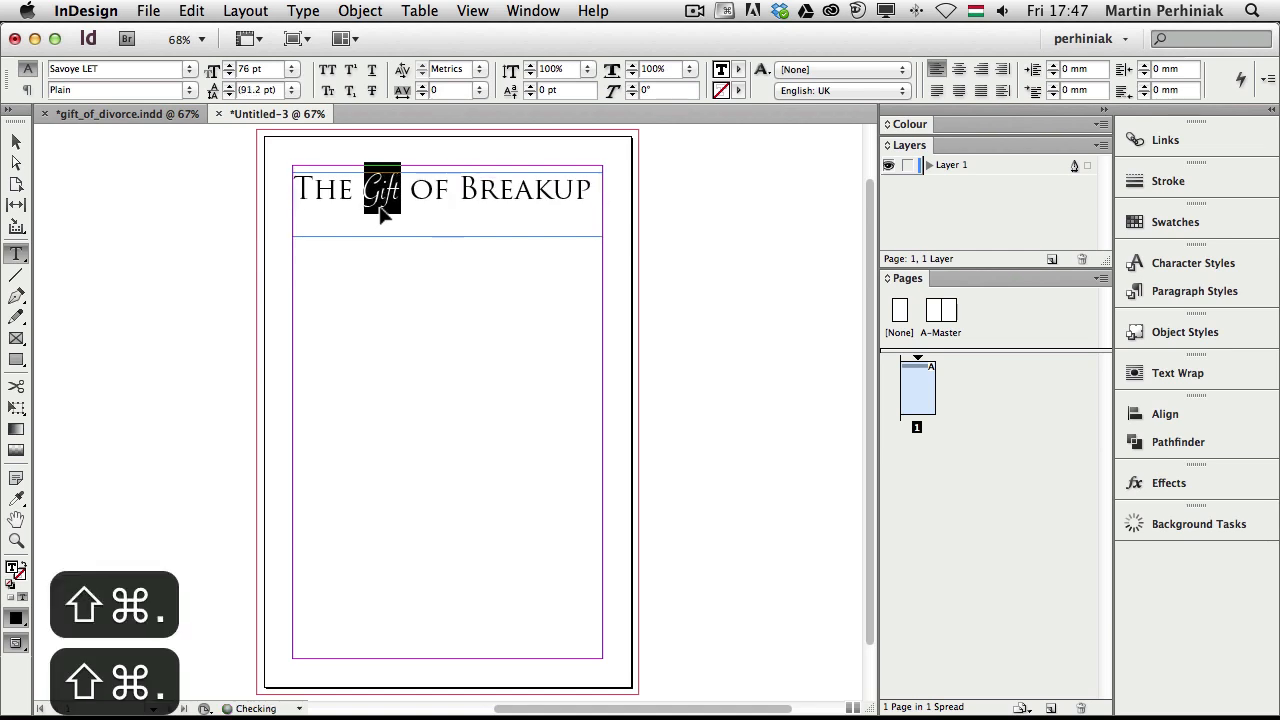
pyautogui.press('super+shift+period')
pyautogui.press('super+shift+period')
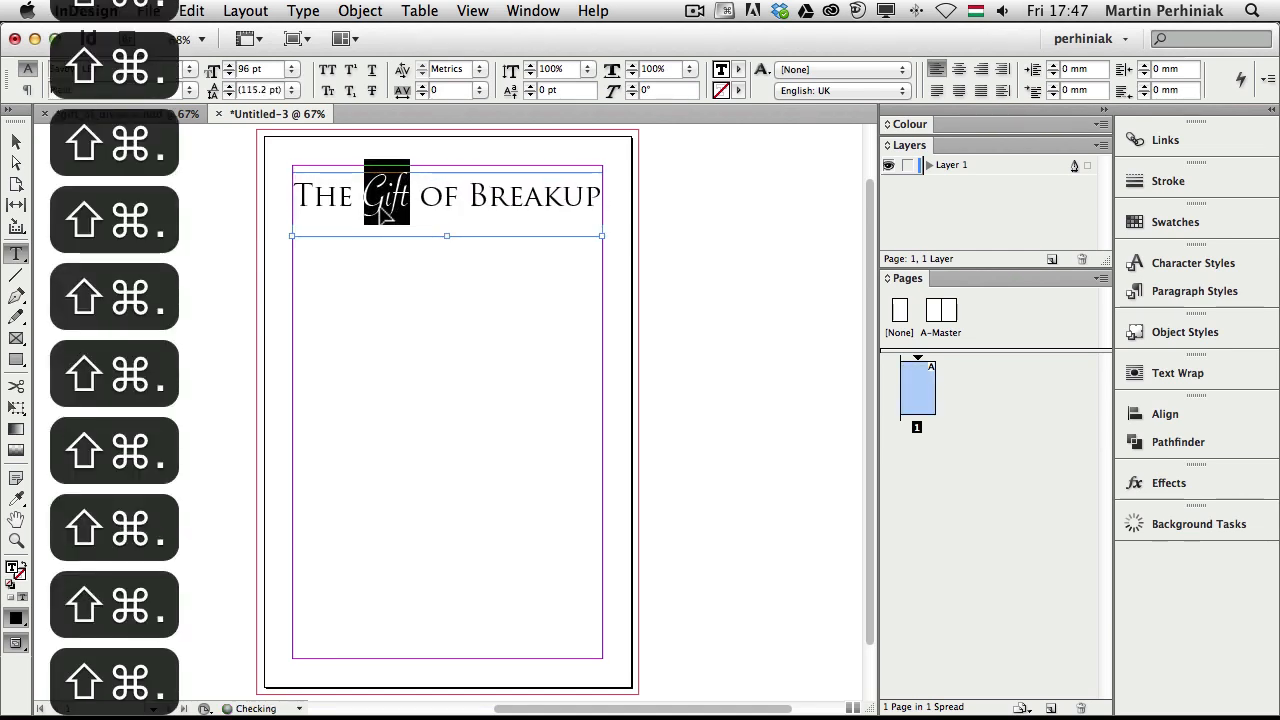
pyautogui.press('super+shift+comma')
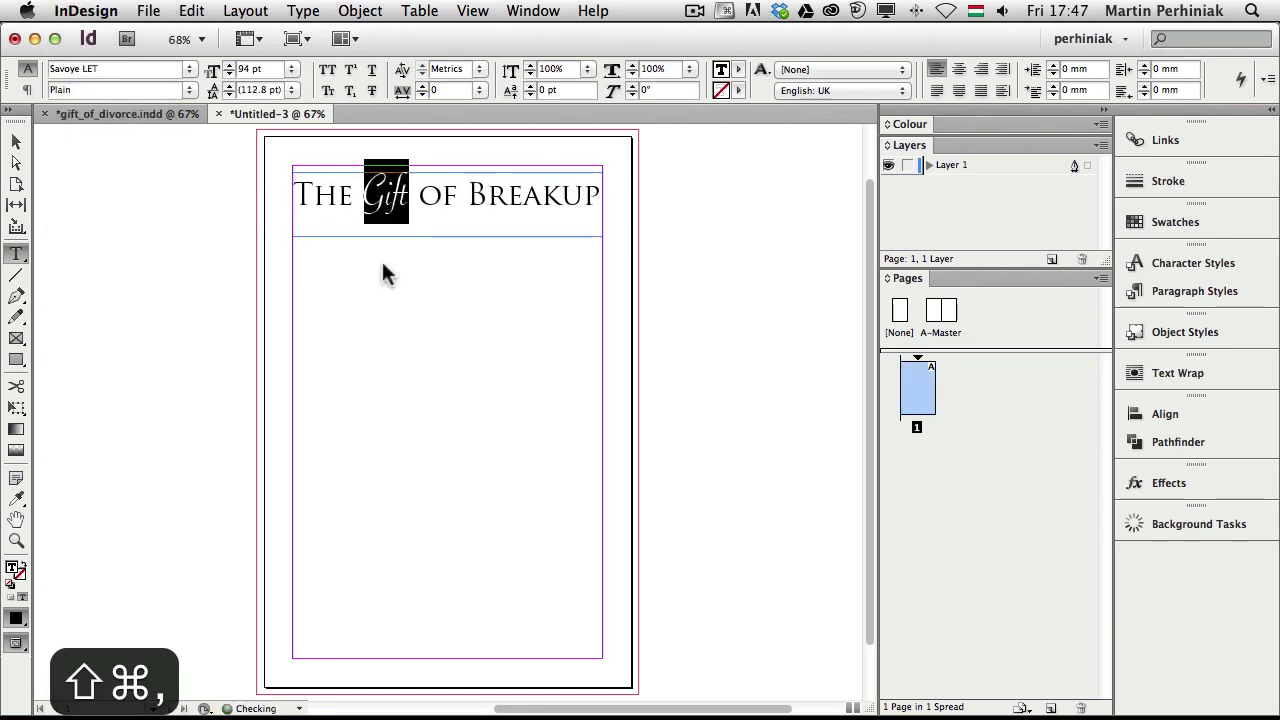
pyautogui.press('super+shift+period')
# After checking the reference cover, set the word 'The' to 36 pt
pyautogui.click(420, 197)
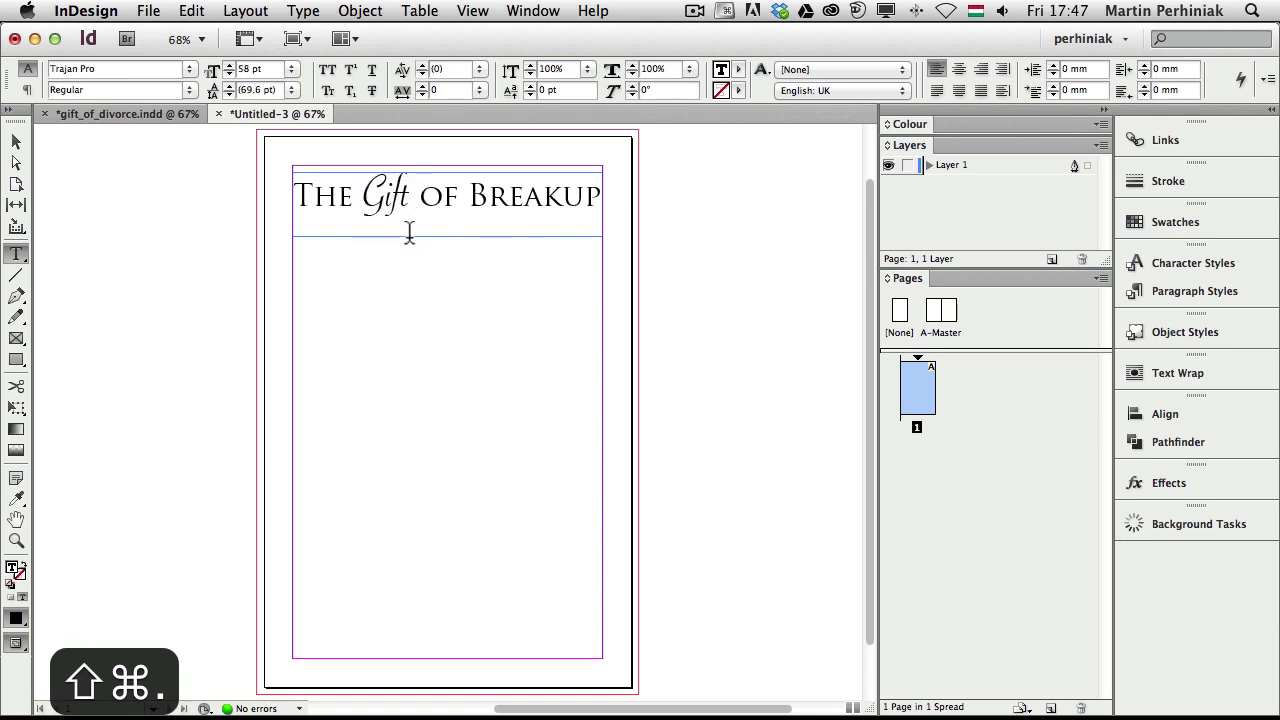
pyautogui.click(155, 116)
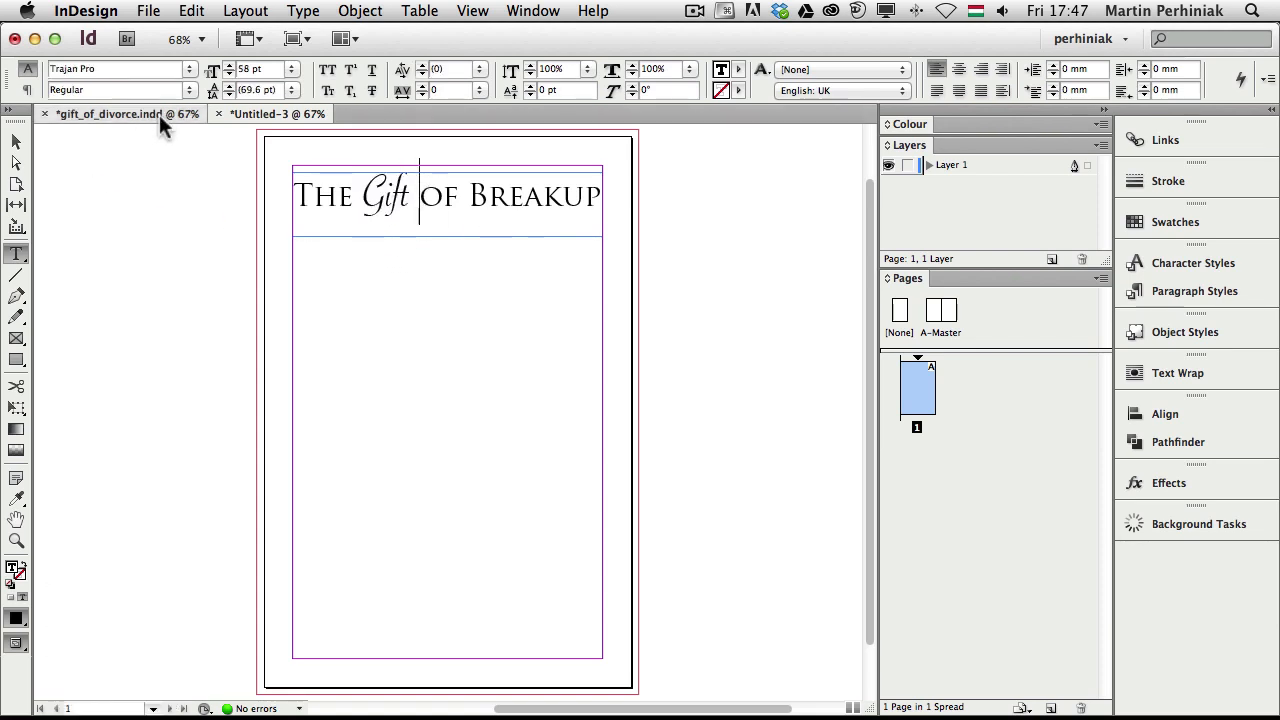
pyautogui.click(270, 113)
pyautogui.moveTo(355, 197); pyautogui.dragTo(254, 198)
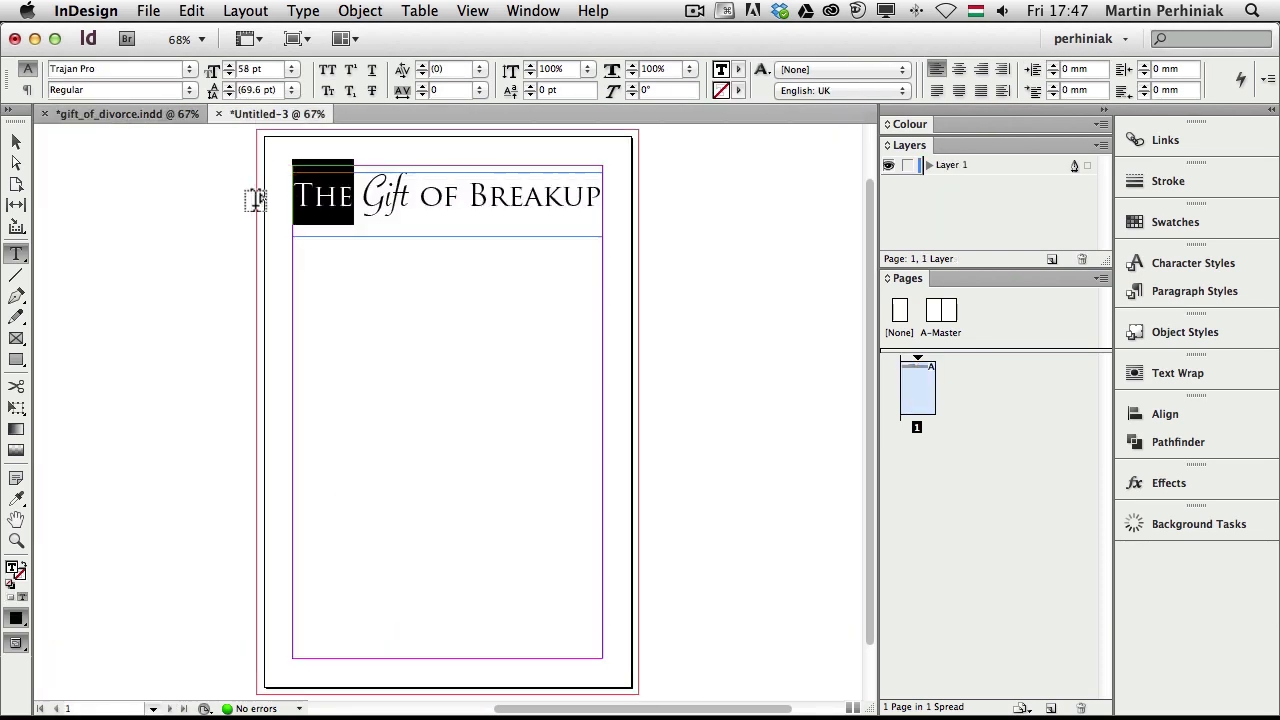
pyautogui.click(291, 69)
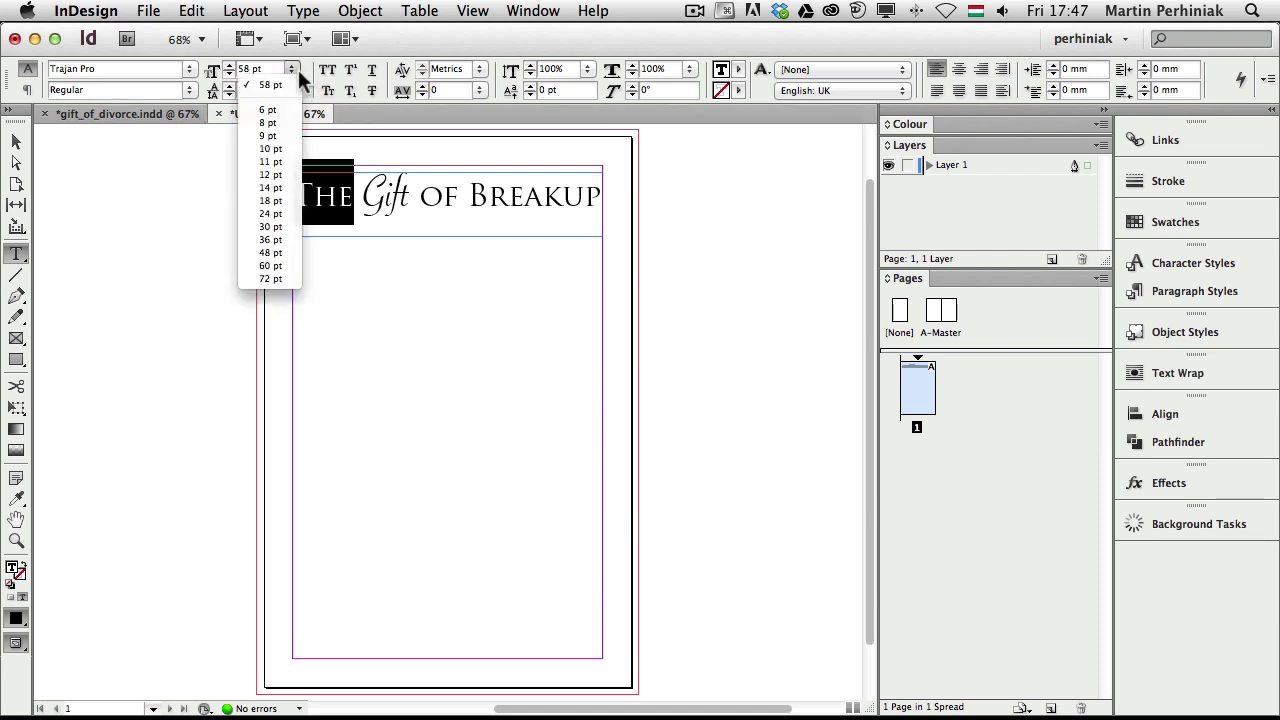
pyautogui.click(271, 240)
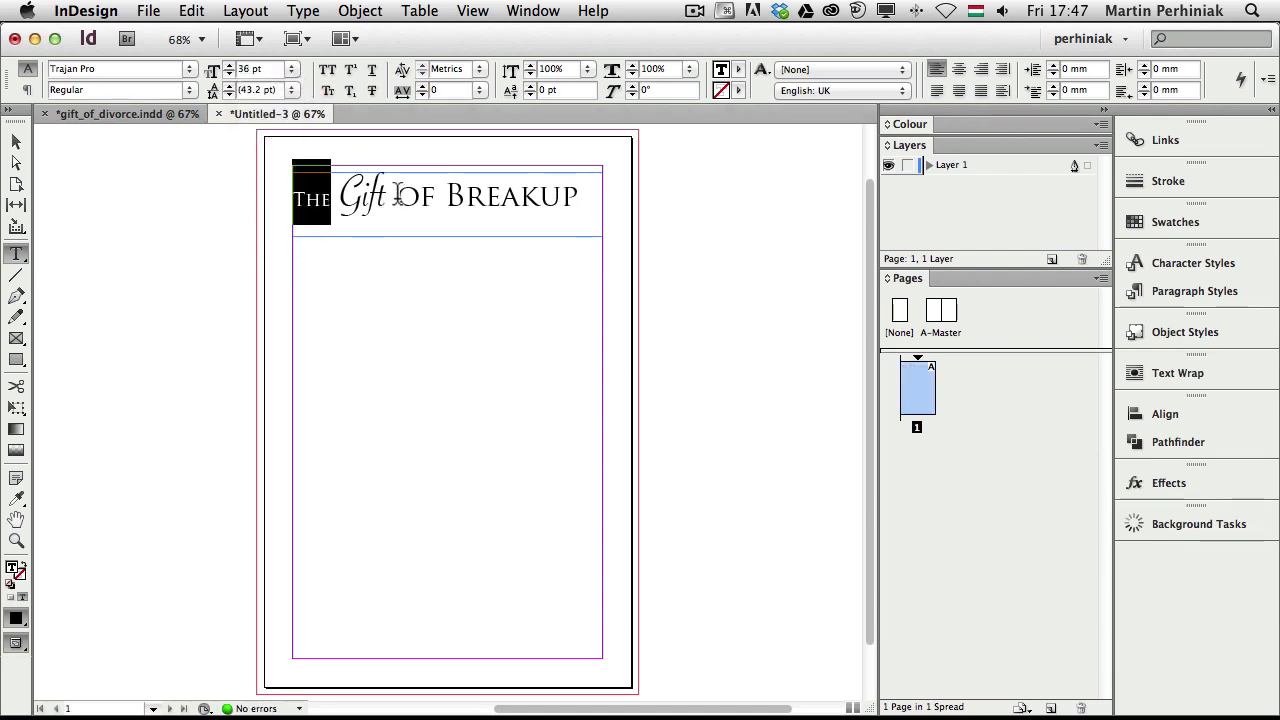
# Set 'OF' to 36 pt and centre the headline across the frame
pyautogui.moveTo(397, 200); pyautogui.dragTo(437, 200)
pyautogui.click(291, 69)
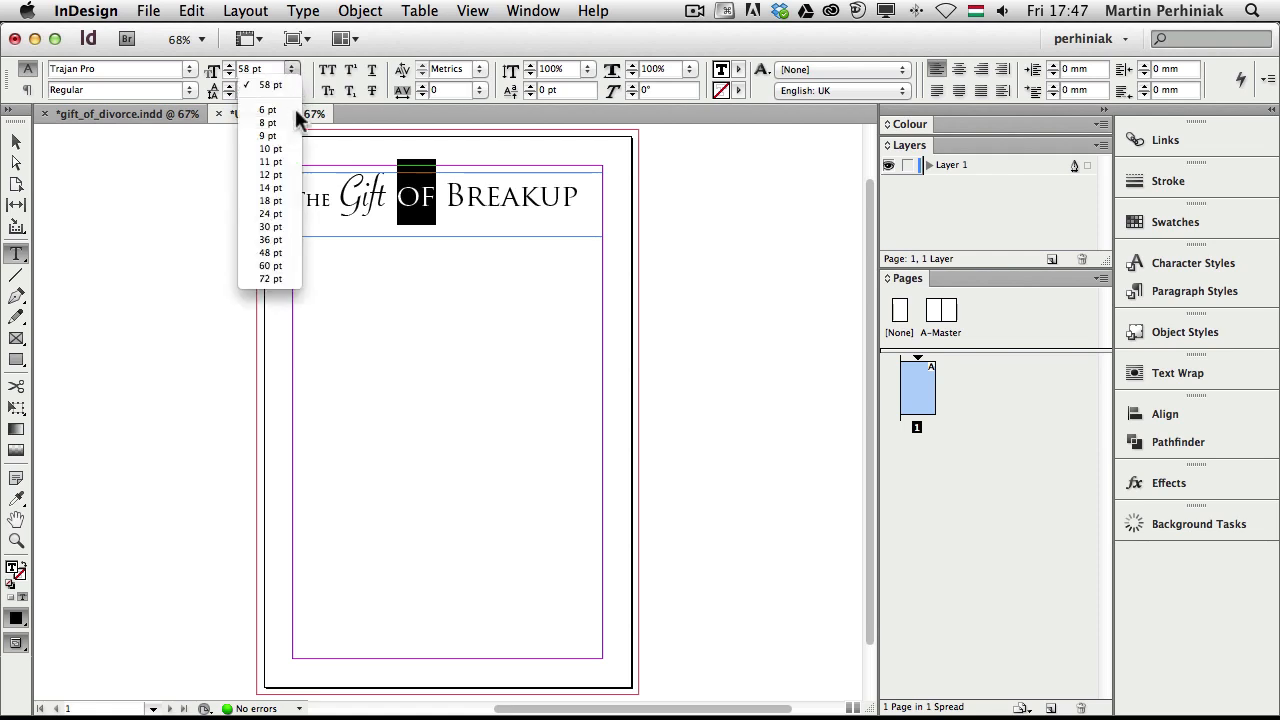
pyautogui.click(280, 240)
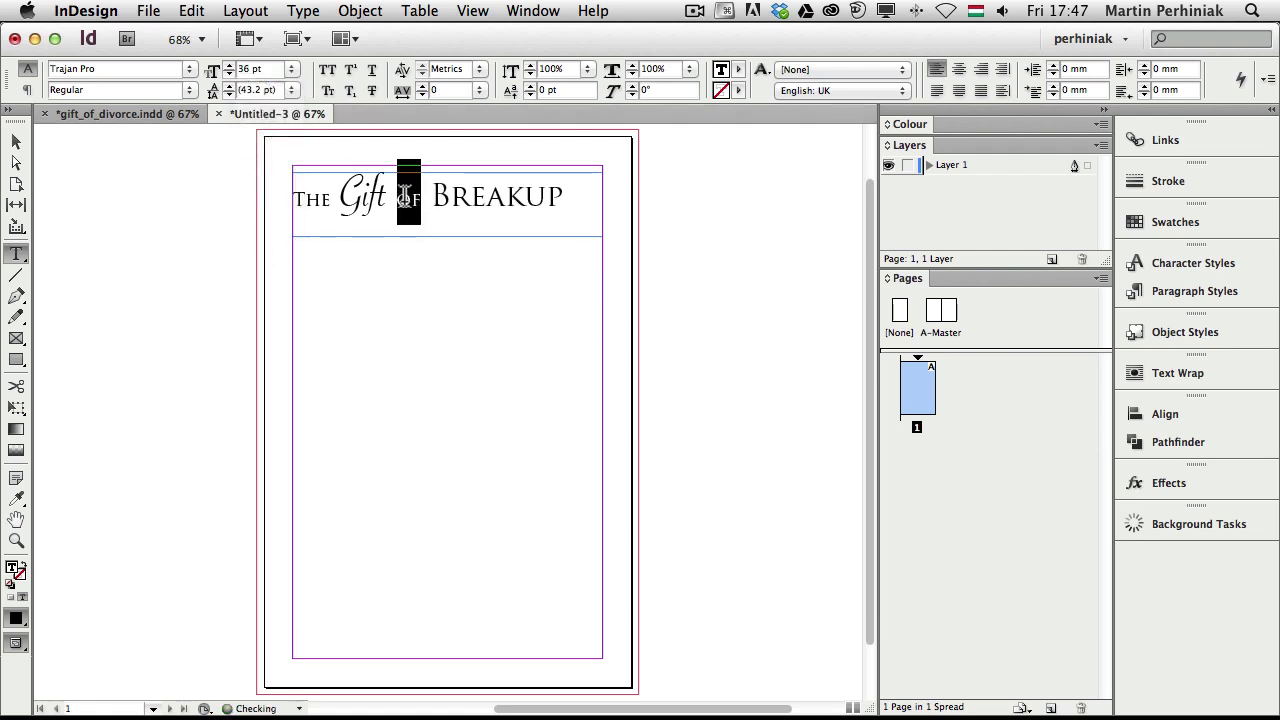
pyautogui.click(405, 196)
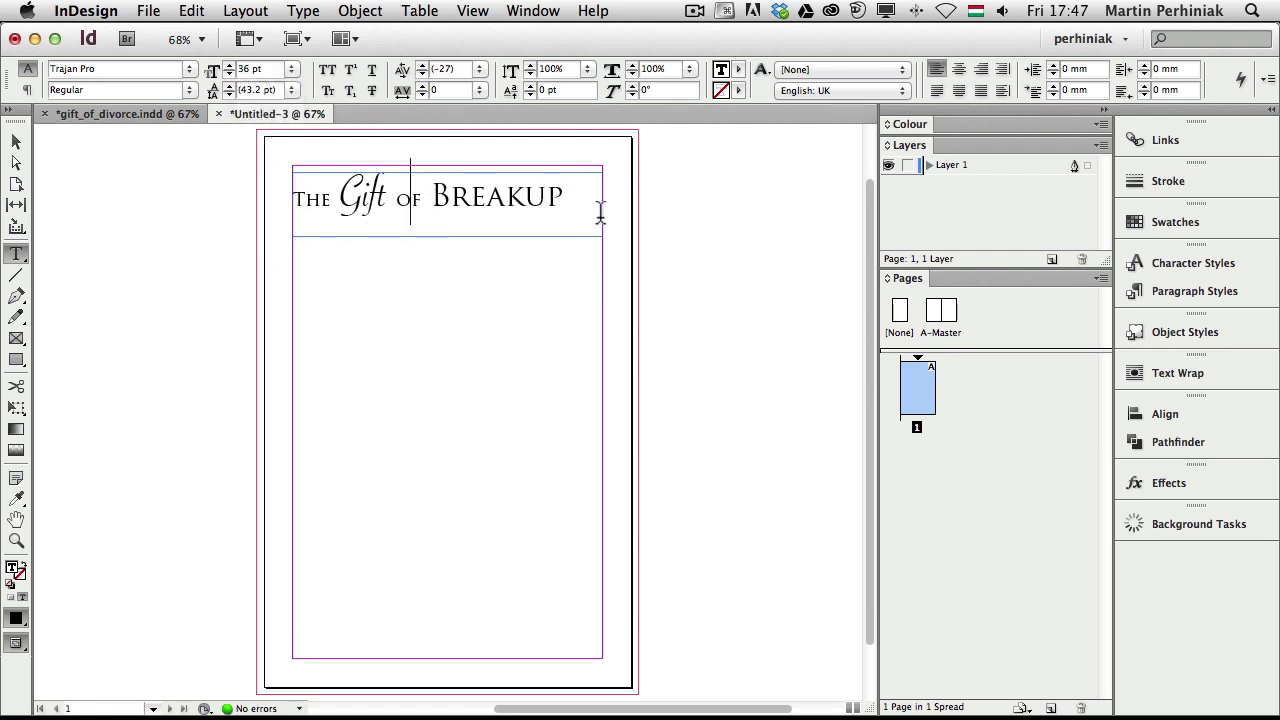
pyautogui.click(955, 69)
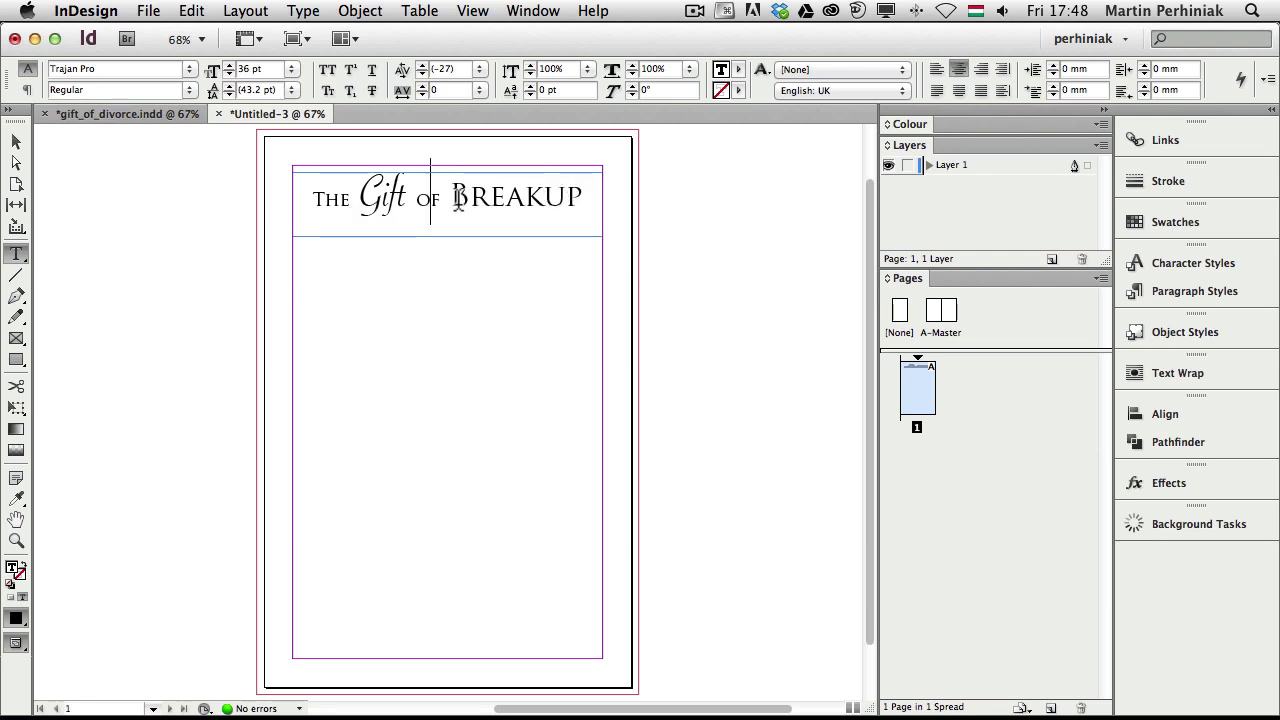
# Set Text Frame Options vertical justification to Centre for the heading frame
pyautogui.press('super+b')
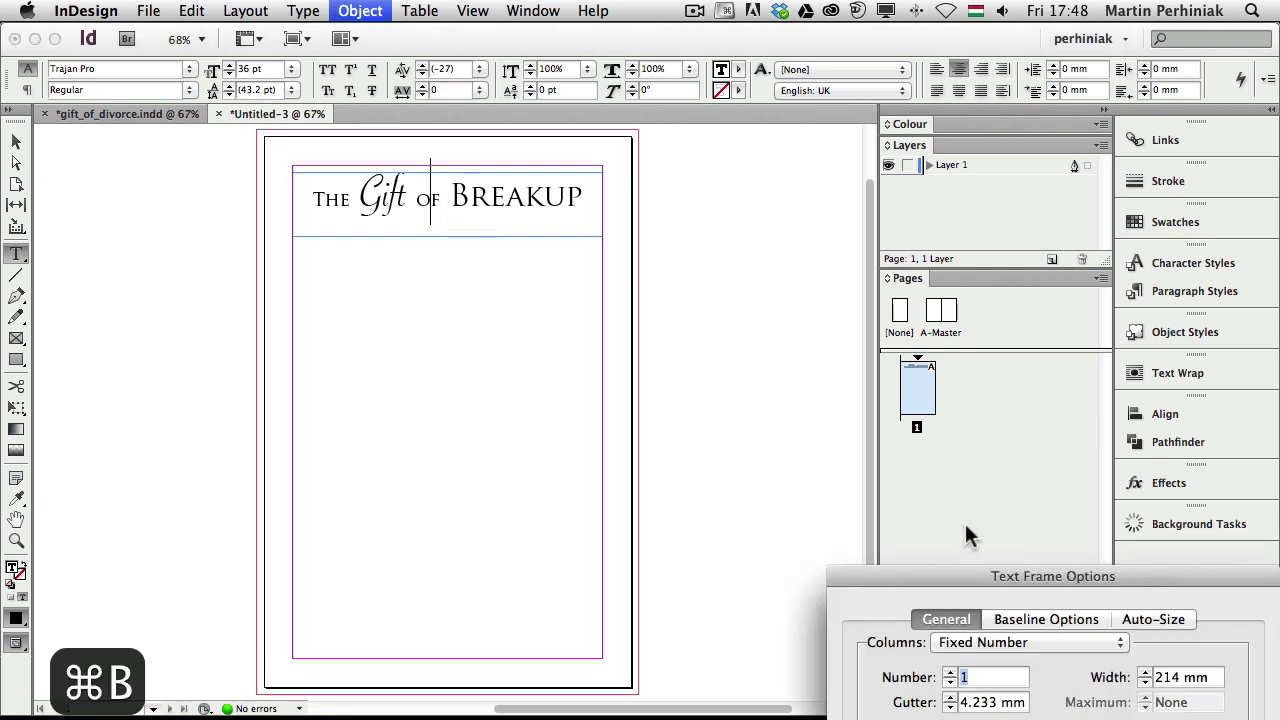
pyautogui.moveTo(927, 570); pyautogui.dragTo(693, 140)
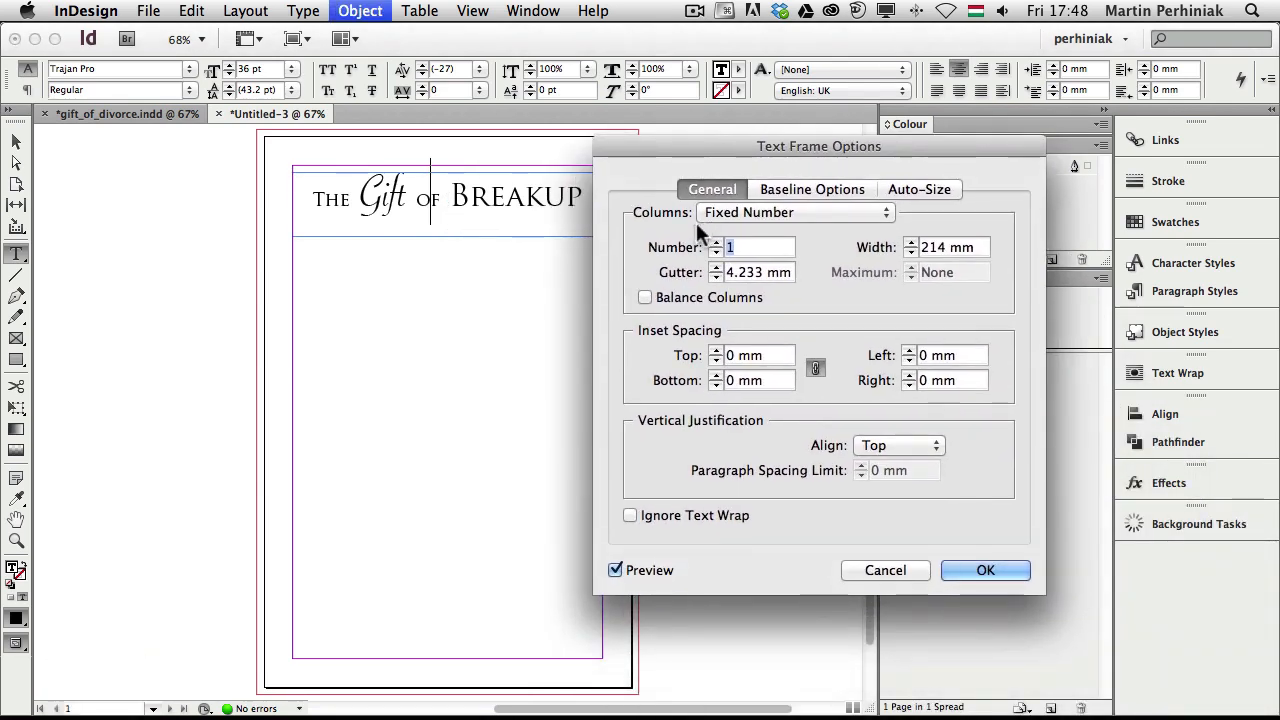
pyautogui.click(905, 446)
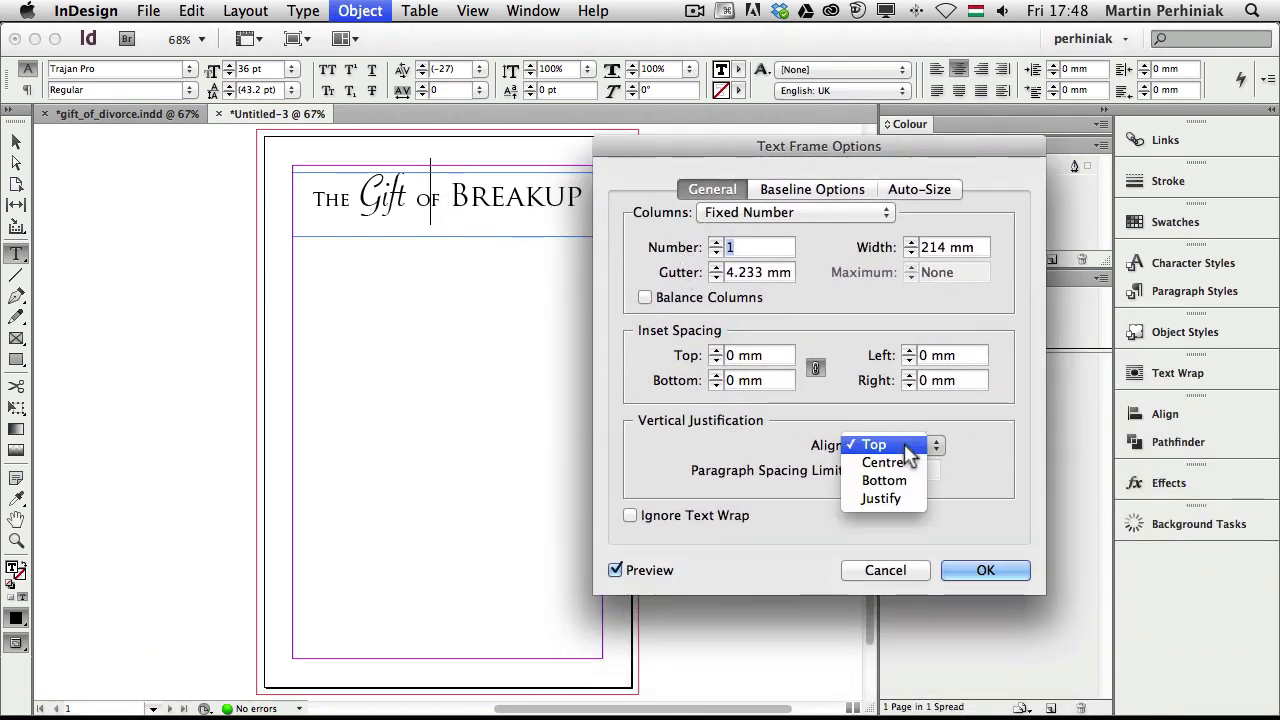
pyautogui.click(887, 462)
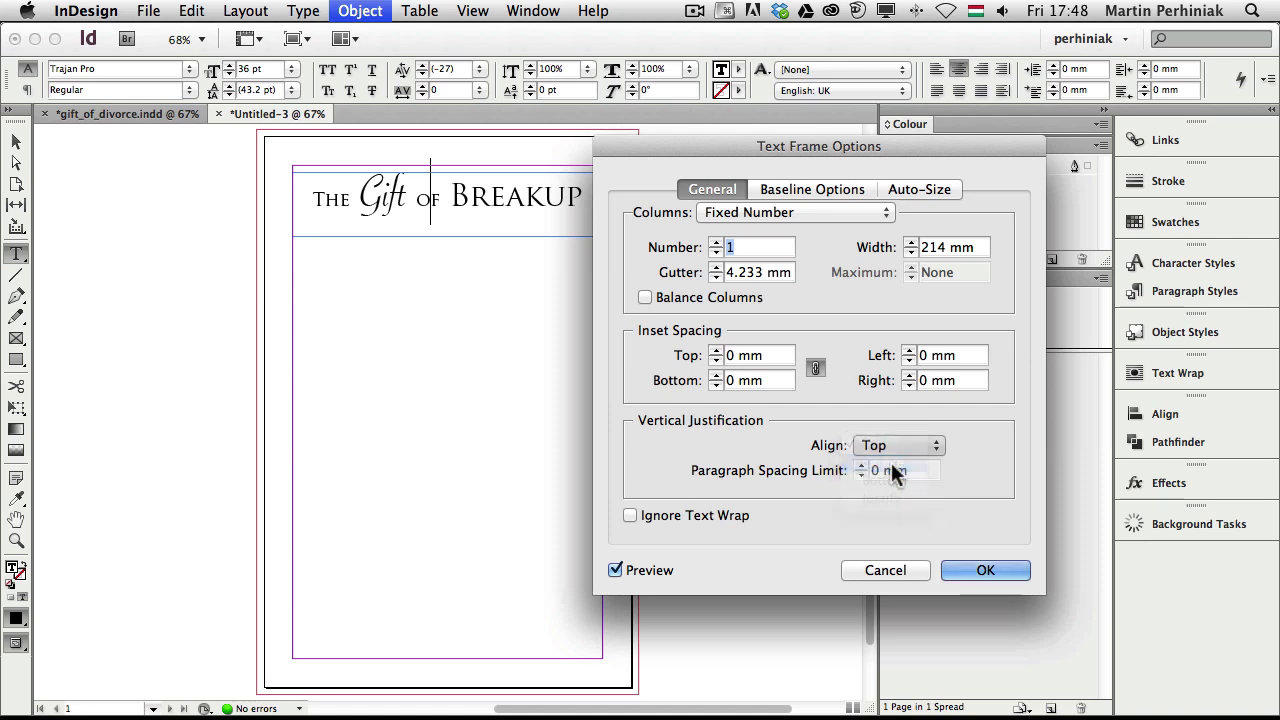
pyautogui.click(983, 566)
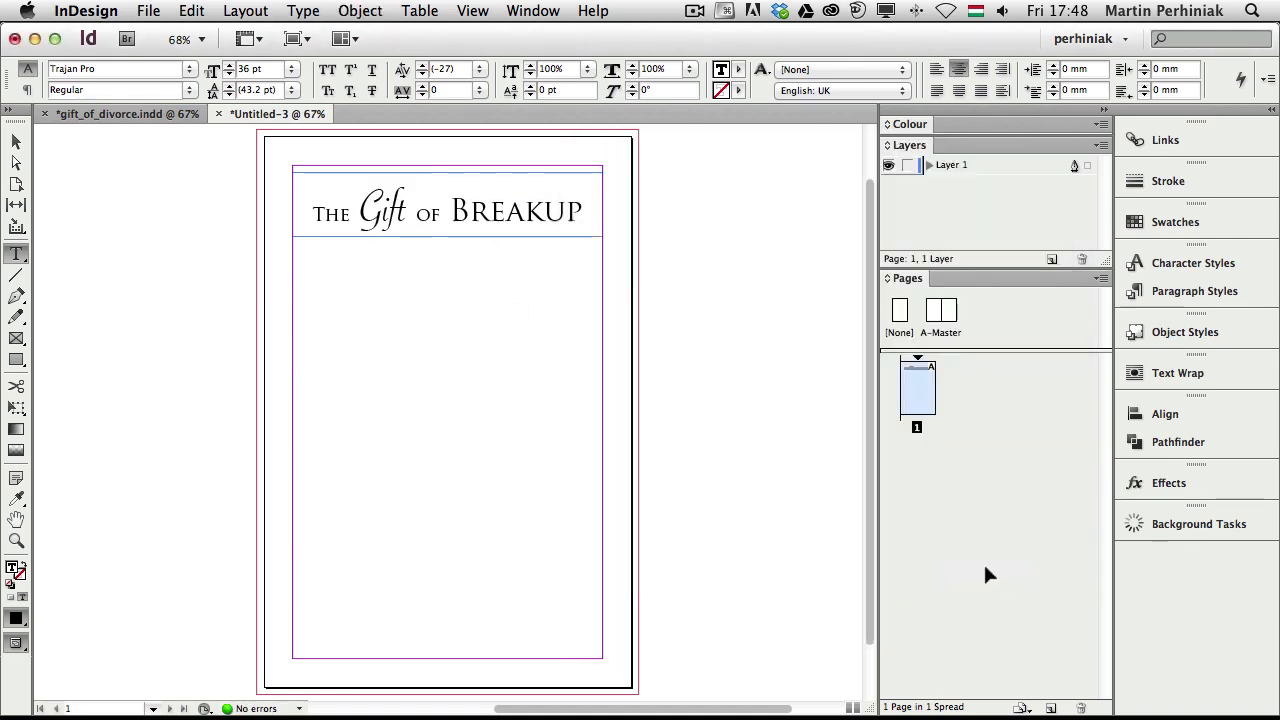
# Zoom in on the title and shift the word OF up above the baseline
pyautogui.click(16, 142)
pyautogui.moveTo(287, 163); pyautogui.dragTo(505, 273)
pyautogui.moveTo(658, 316); pyautogui.dragTo(590, 292)
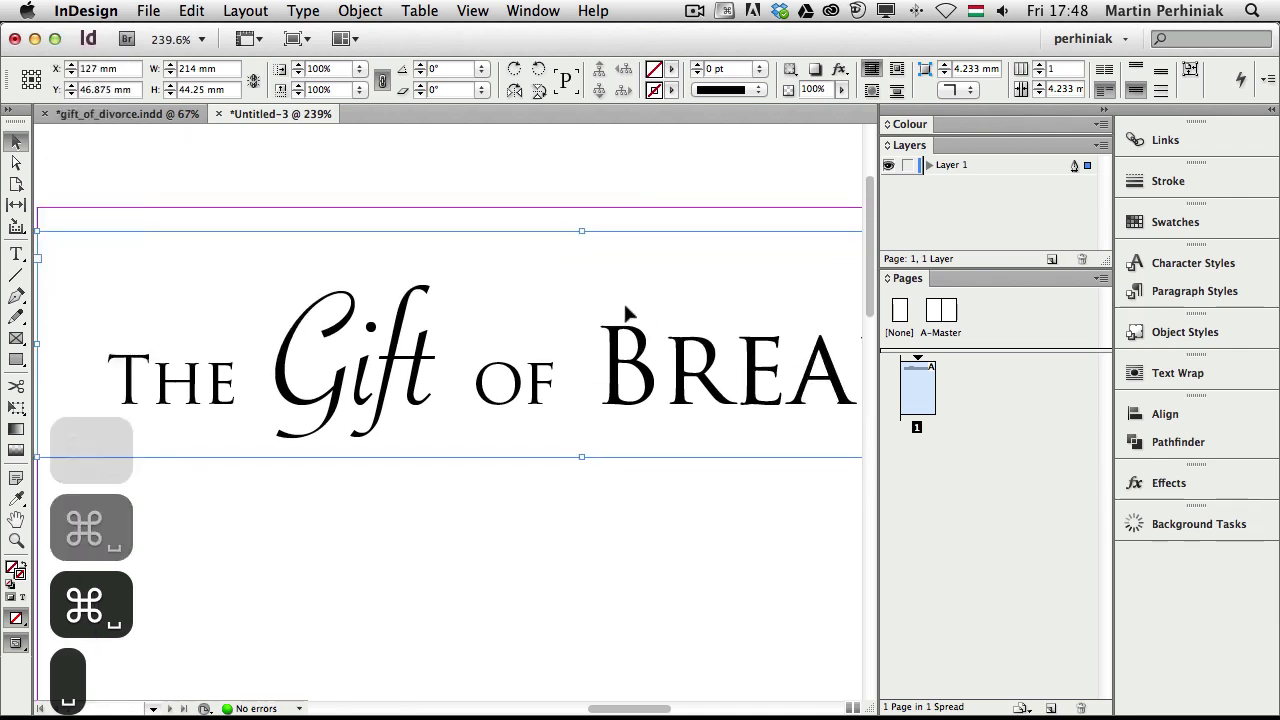
pyautogui.press('super+minus')
pyautogui.hscroll(-2, 253, 402)
pyautogui.scroll(-1, 253, 402)
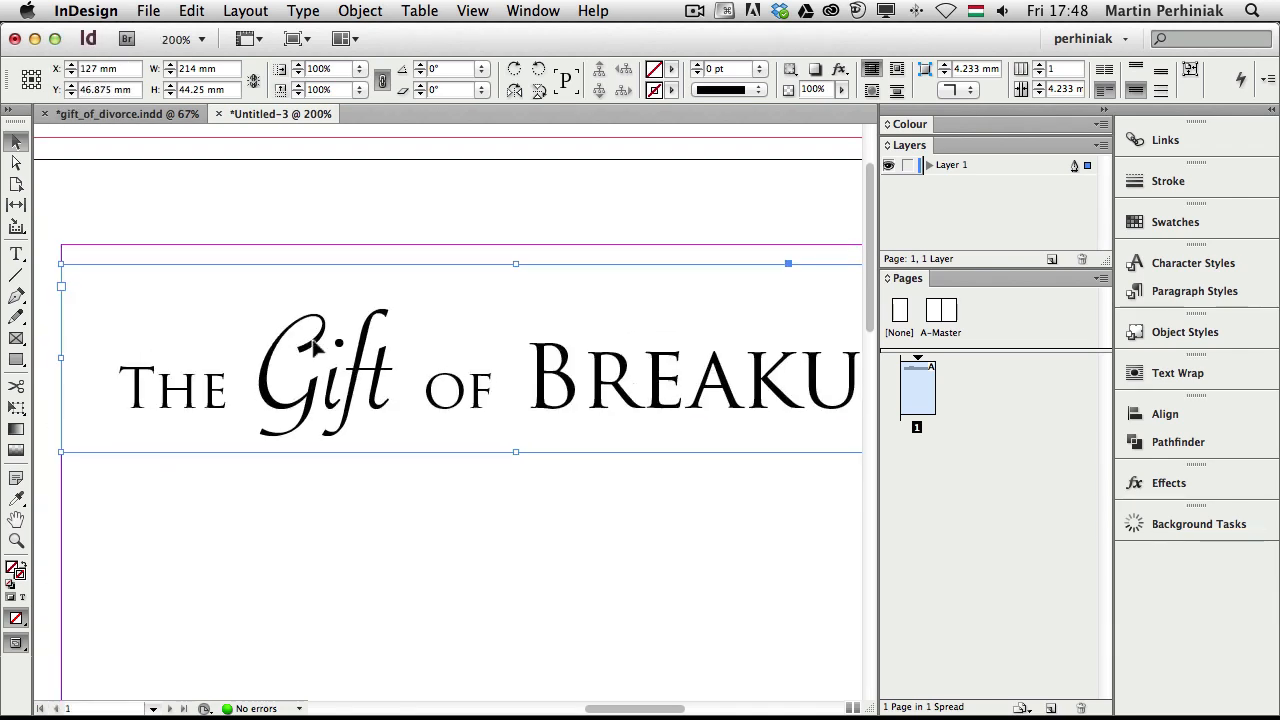
pyautogui.doubleClick(470, 397)
pyautogui.moveTo(494, 400); pyautogui.dragTo(411, 440)
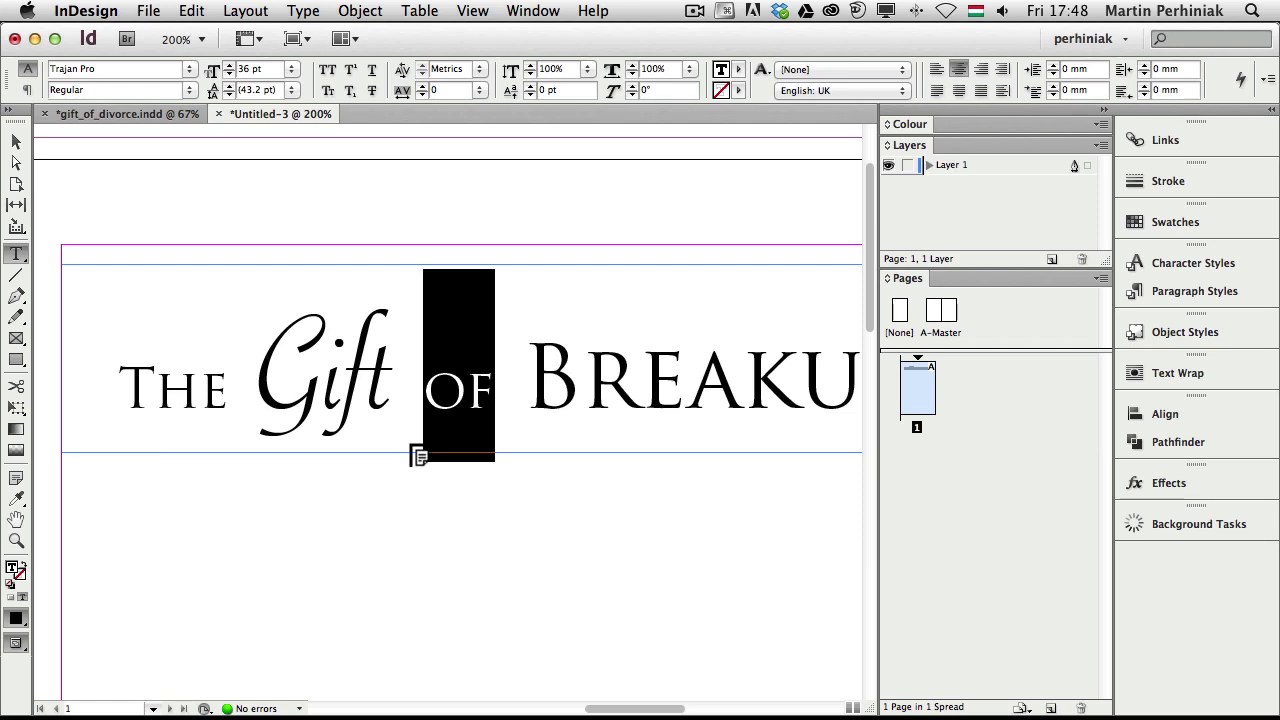
pyautogui.hotkey('alt', 'shift', 'Up')
pyautogui.hotkey('alt', 'shift', 'Up')
pyautogui.hotkey('alt', 'shift', 'Up')
pyautogui.hotkey('alt', 'shift', 'Up')
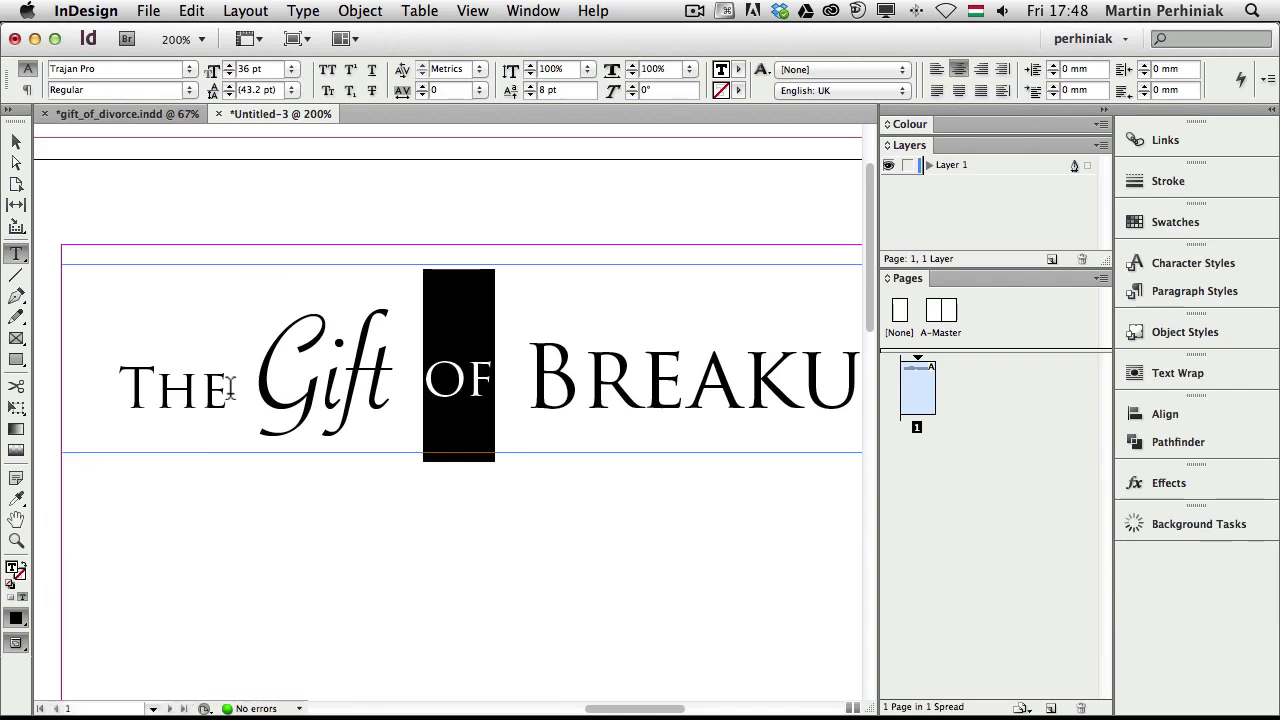
# Apply the same upward baseline shift to the word THE
pyautogui.moveTo(232, 390); pyautogui.dragTo(132, 372)
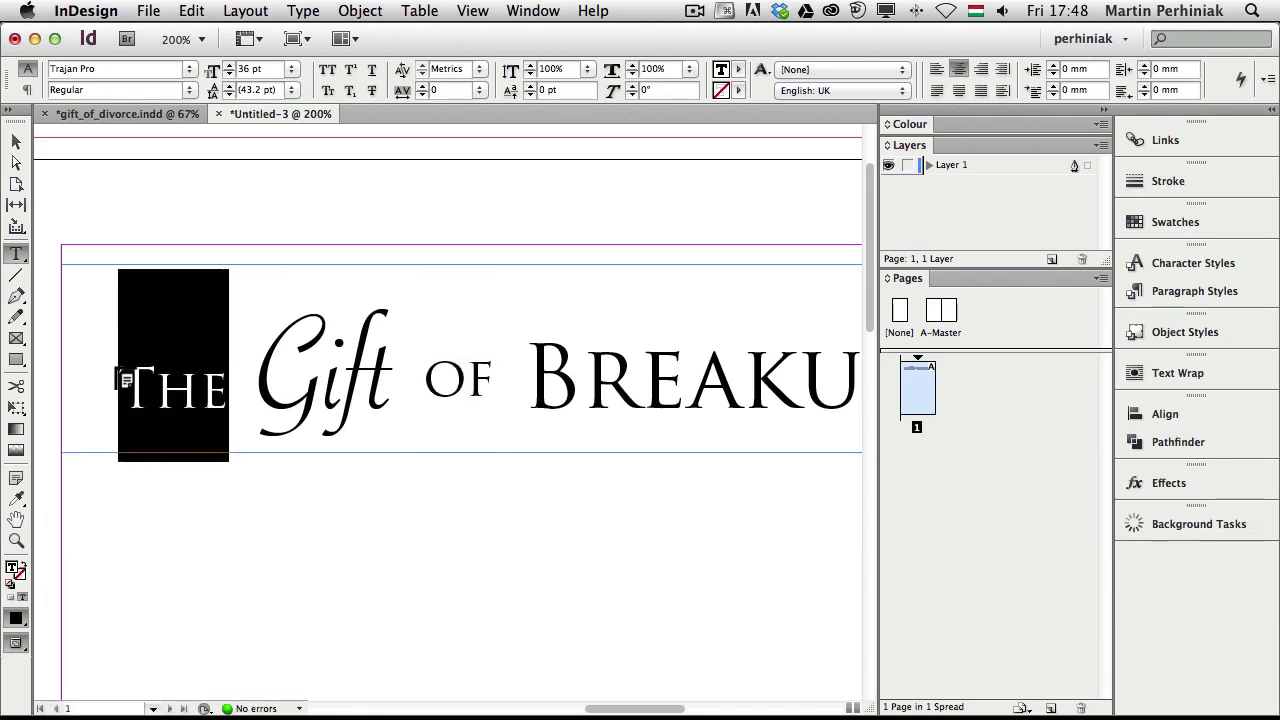
pyautogui.hotkey('alt', 'shift', 'Up')
pyautogui.hotkey('alt', 'shift', 'Up')
pyautogui.hotkey('alt', 'shift', 'Up')
pyautogui.hotkey('alt', 'shift', 'Up')
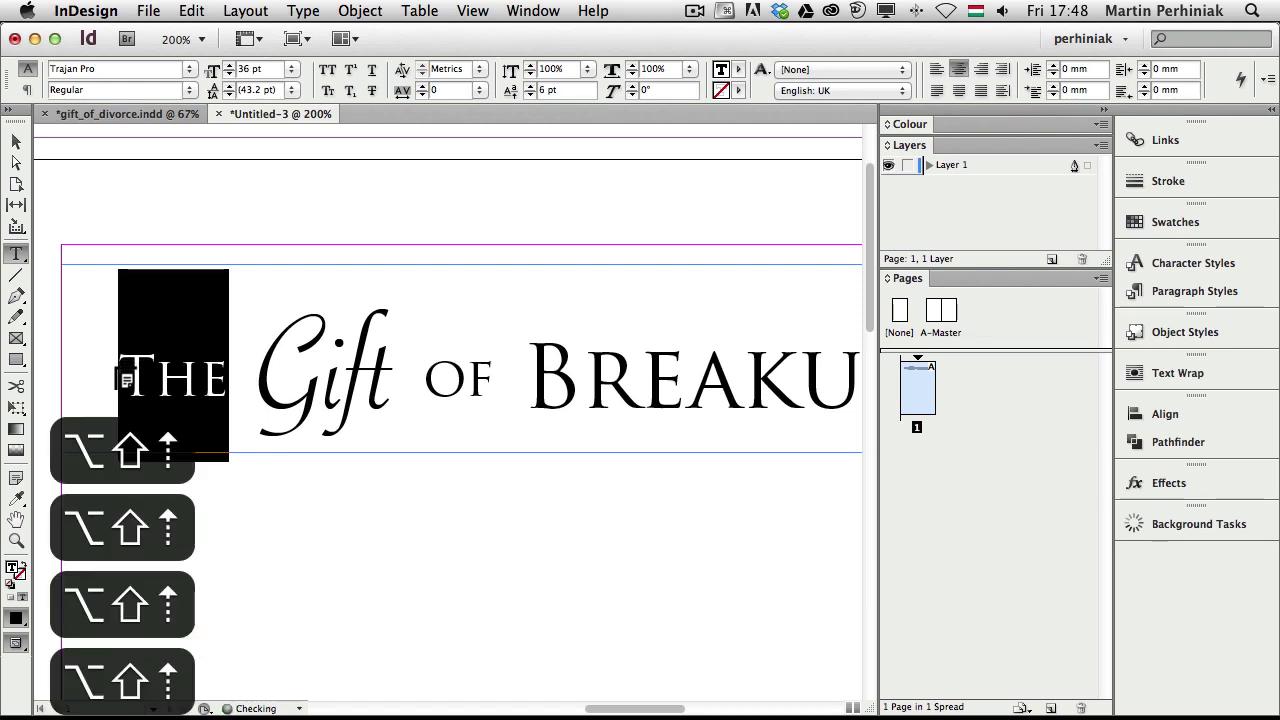
pyautogui.click(199, 390)
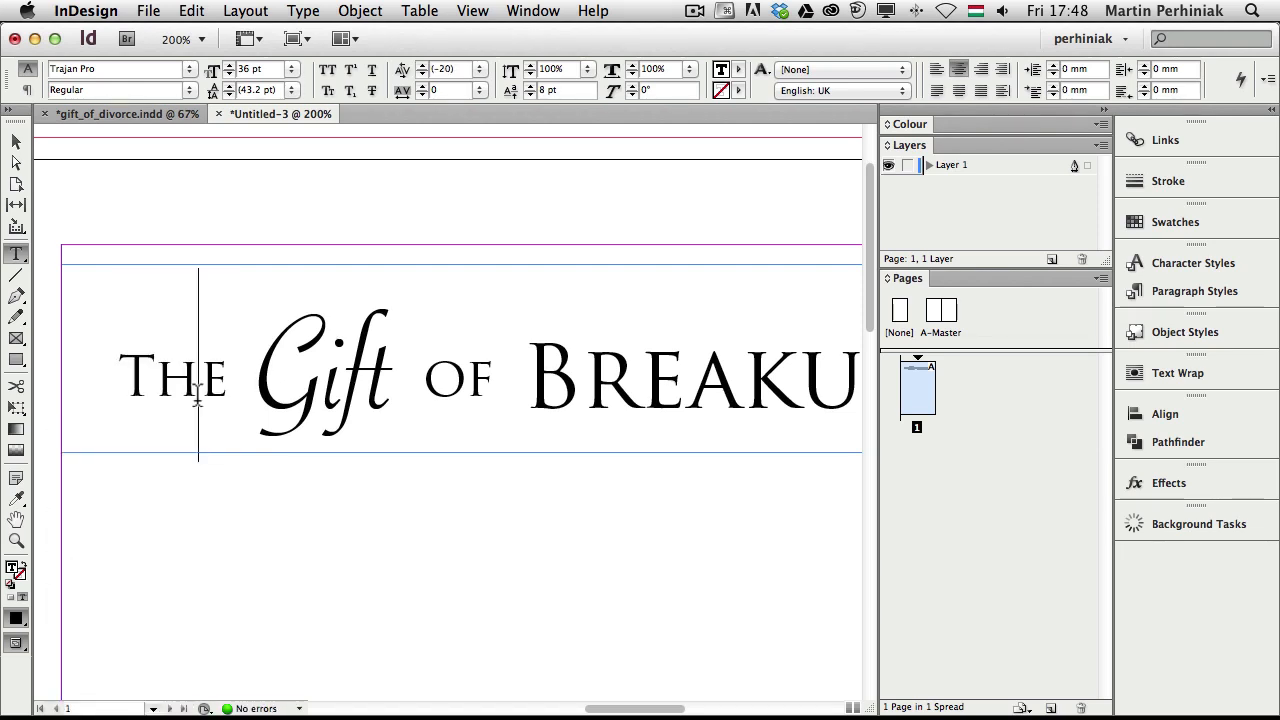
pyautogui.click(224, 370)
# Fit the page in the window and preview the title without guides
pyautogui.press('Escape')
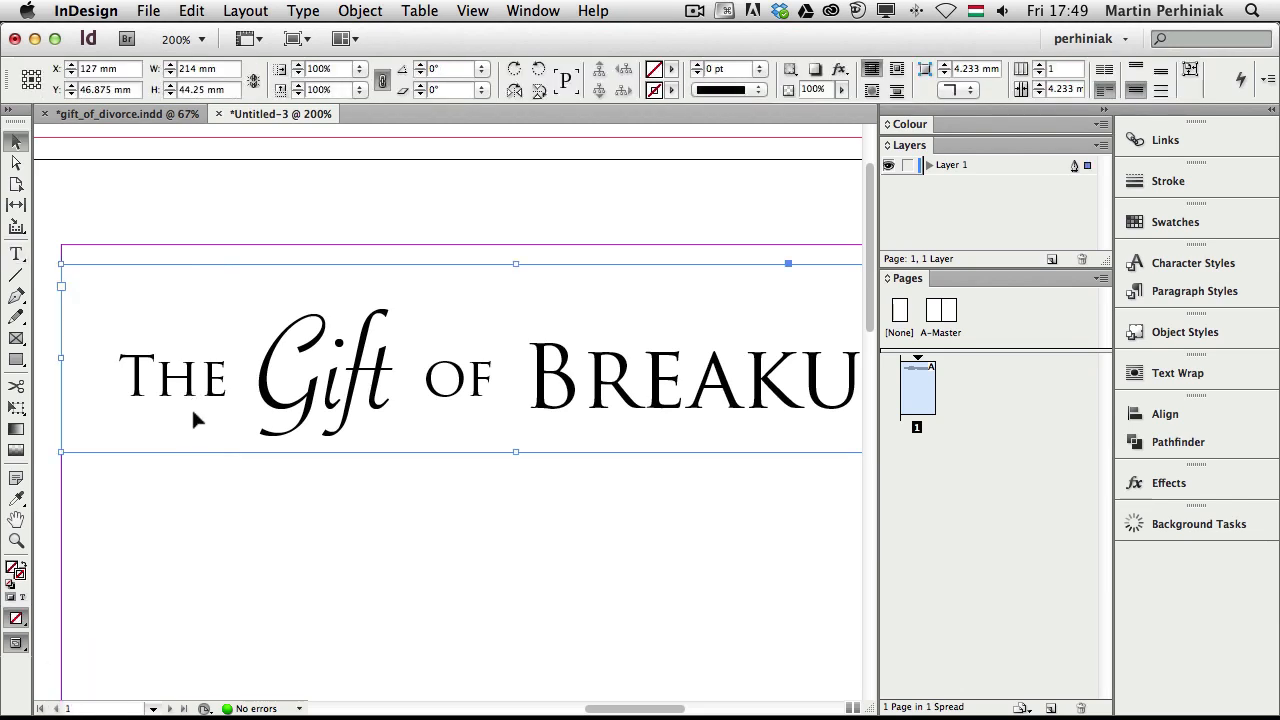
pyautogui.press('super+0')
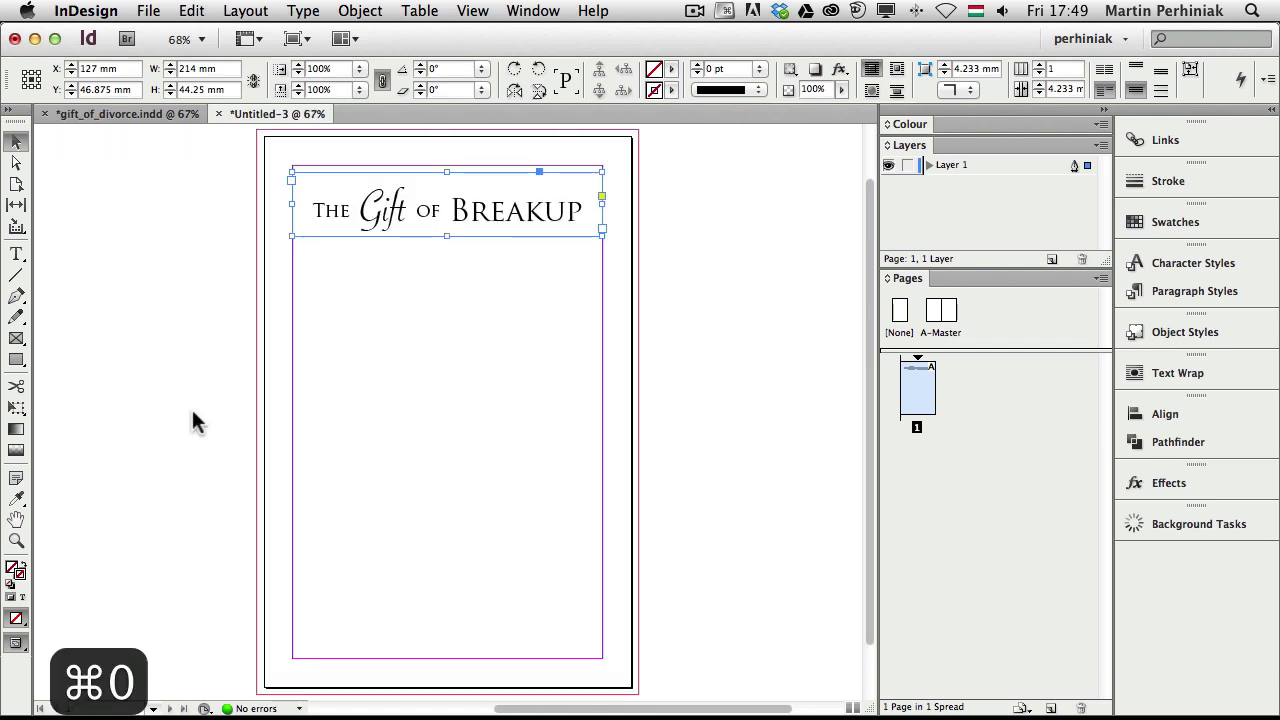
pyautogui.click(674, 281)
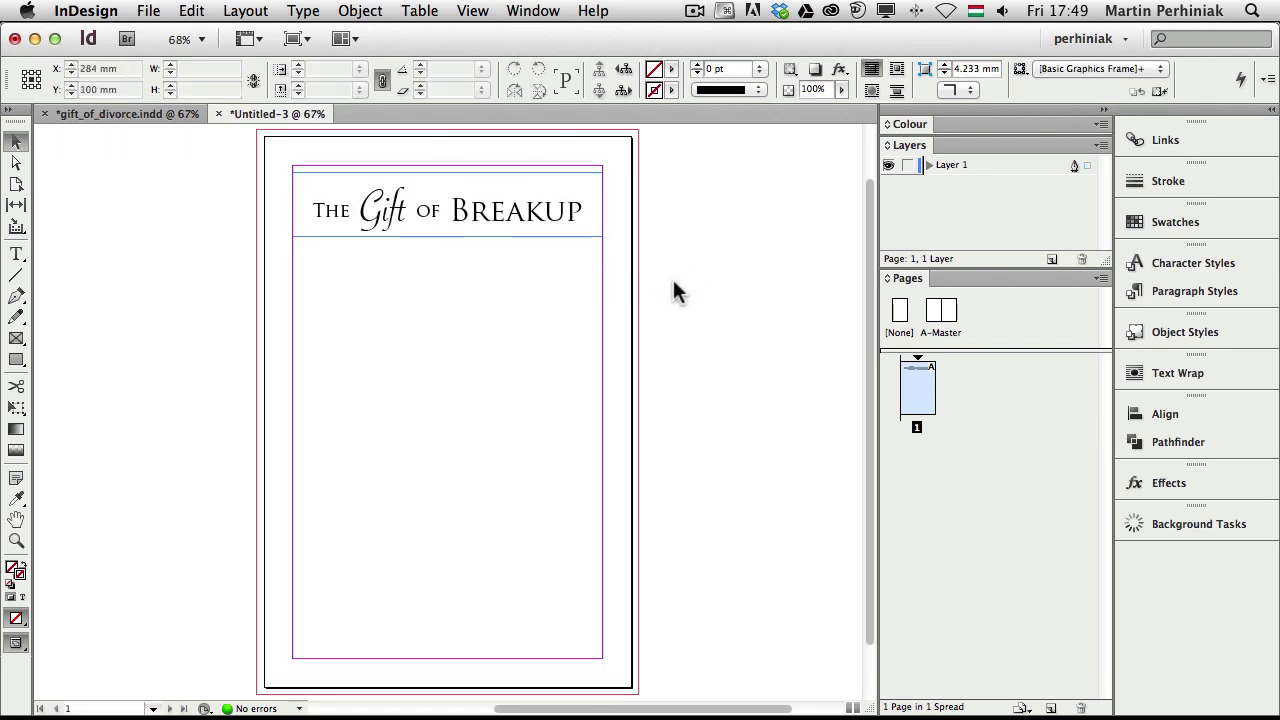
pyautogui.press('w')
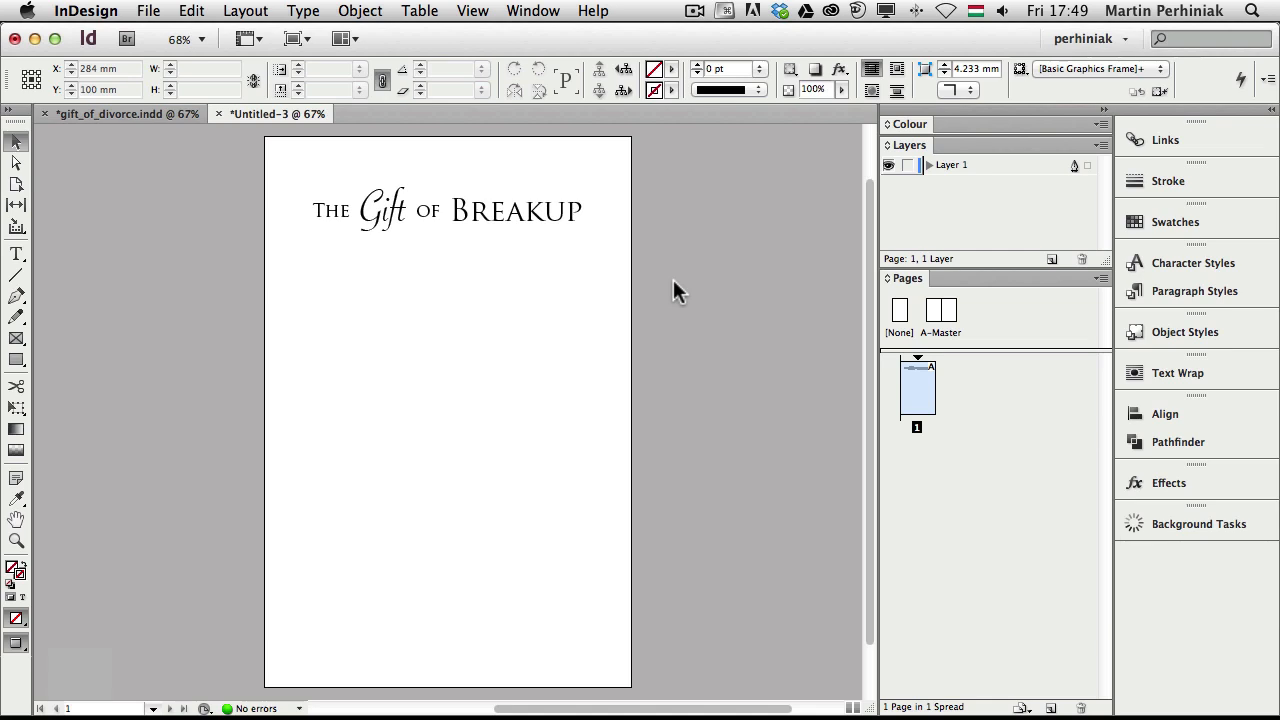
pyautogui.press('w')
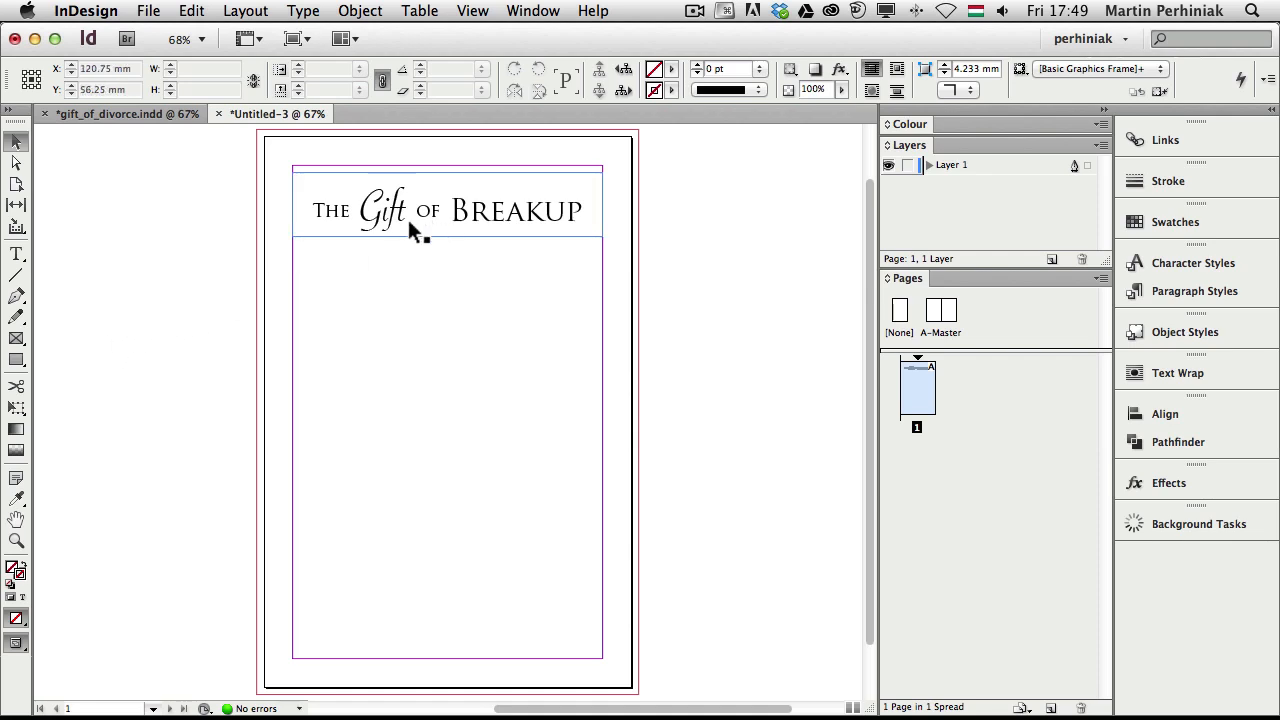
# Copy the title frame to the bottom margin and delete its leading words
pyautogui.click(472, 238)
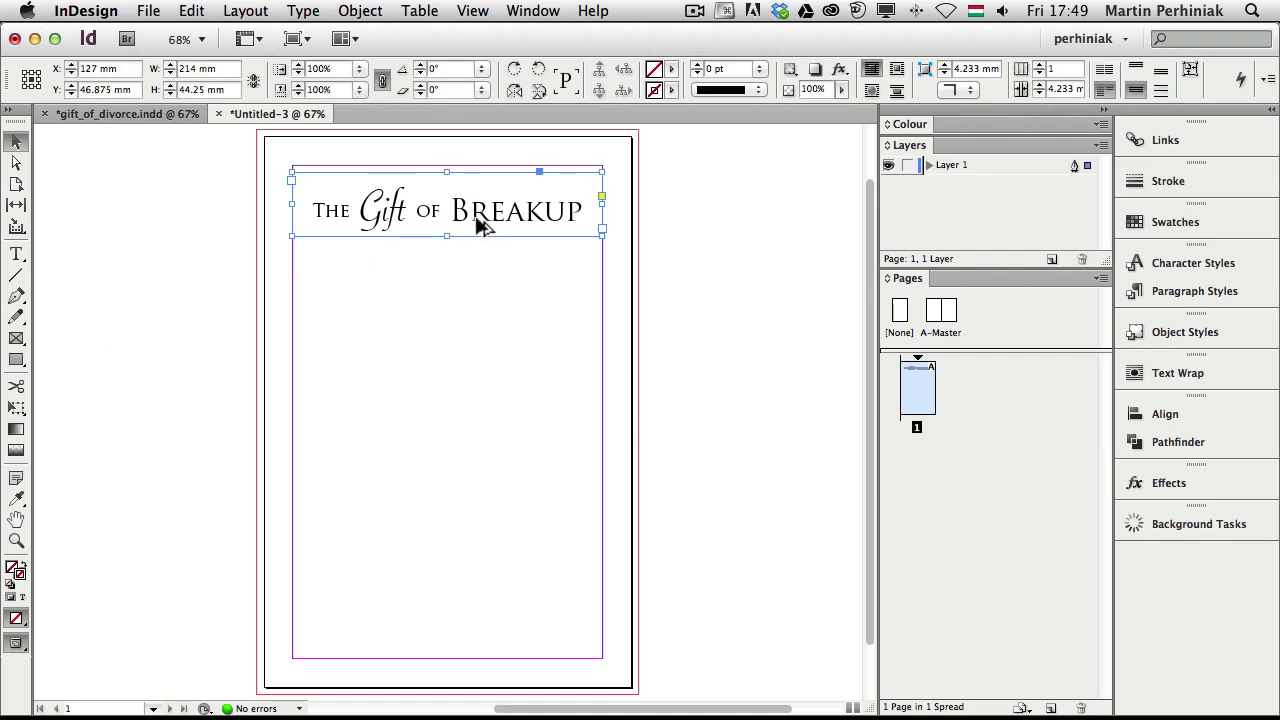
pyautogui.moveTo(480, 222); pyautogui.dragTo(497, 605)
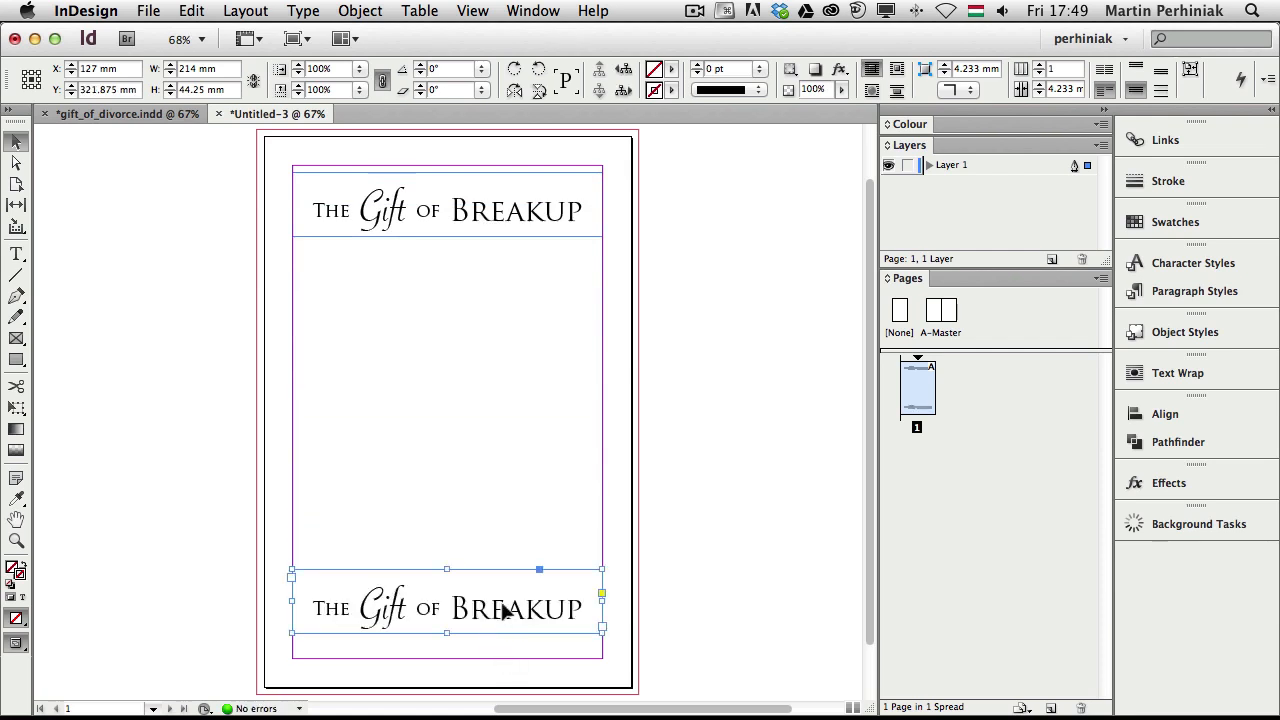
pyautogui.doubleClick(477, 618)
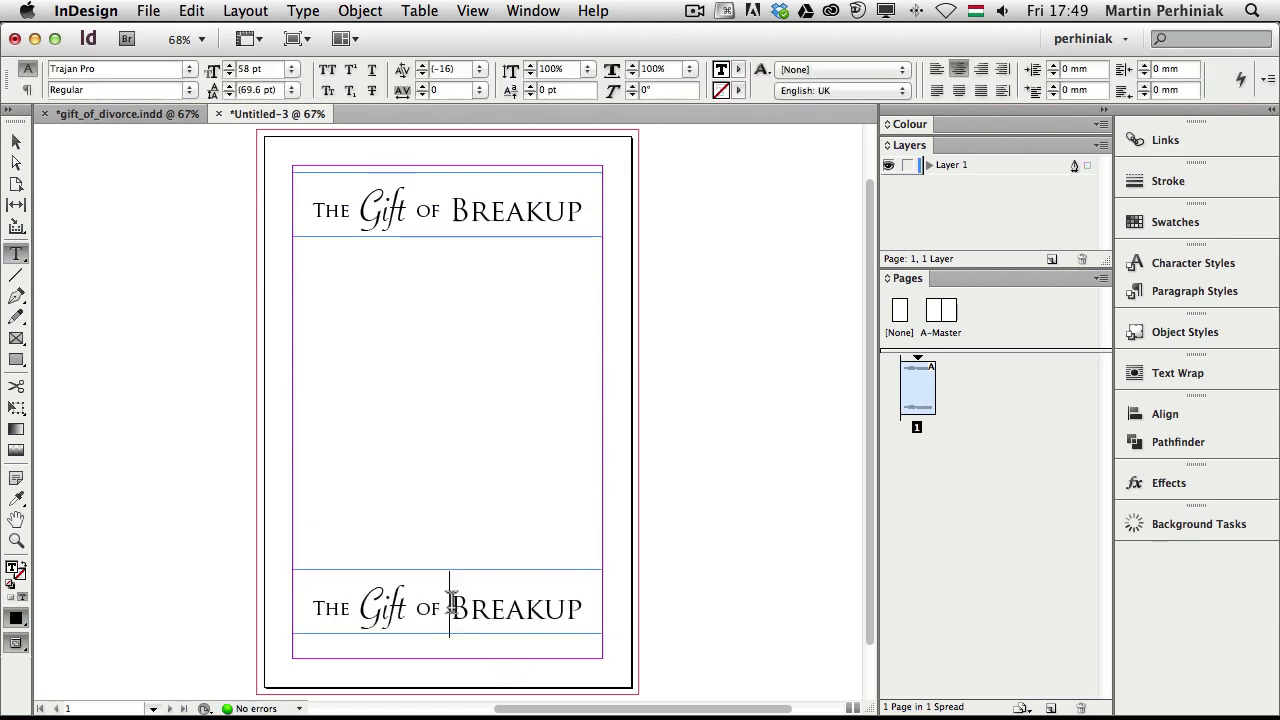
pyautogui.moveTo(449, 607); pyautogui.dragTo(257, 600)
pyautogui.press('BackSpace')
# Replace BREAKUP with the author's first name and surname, then preview the result
pyautogui.moveTo(387, 602); pyautogui.dragTo(514, 607)
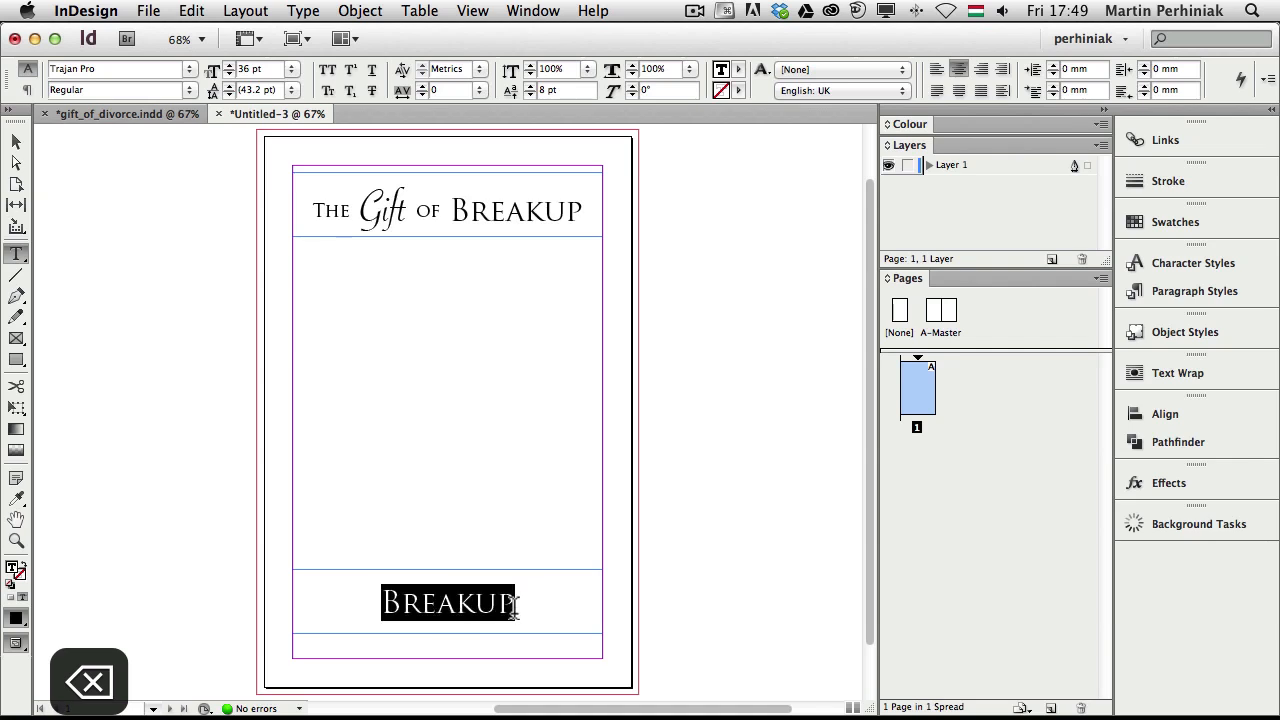
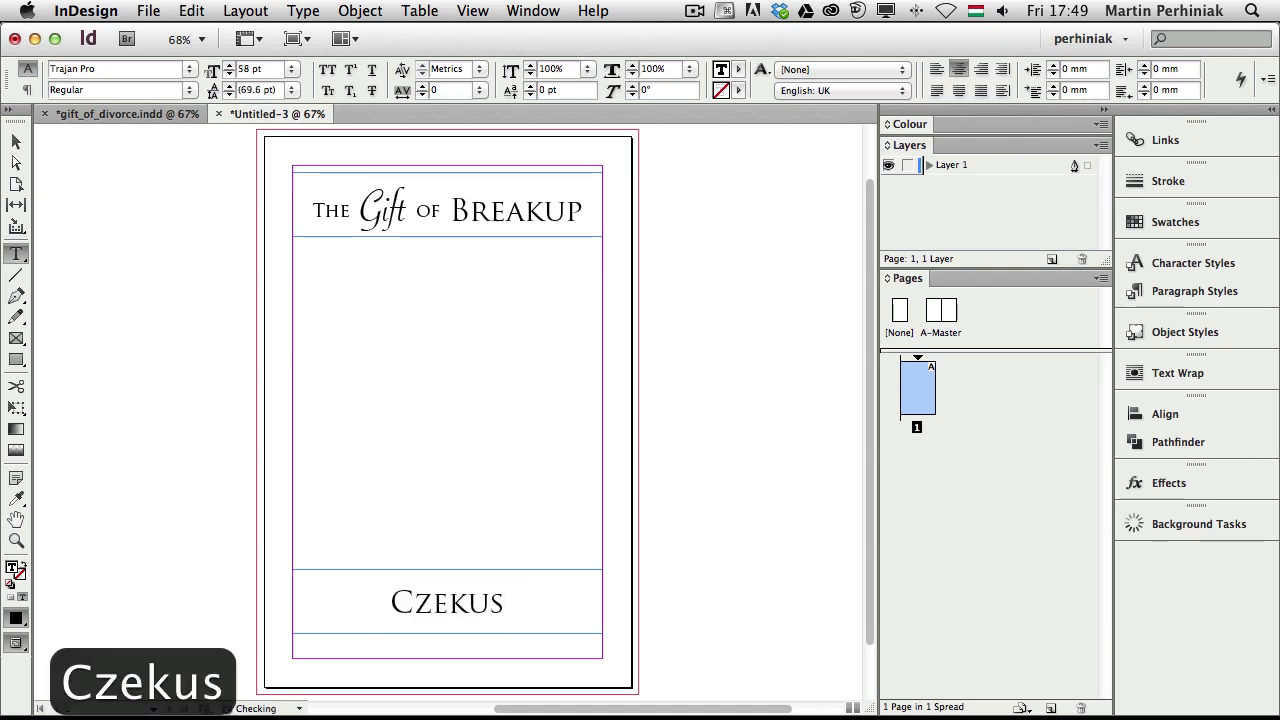
pyautogui.press('Left')
pyautogui.press('Left')
pyautogui.press('Left')
pyautogui.press('Left')
pyautogui.press('Left')
pyautogui.press('Left')
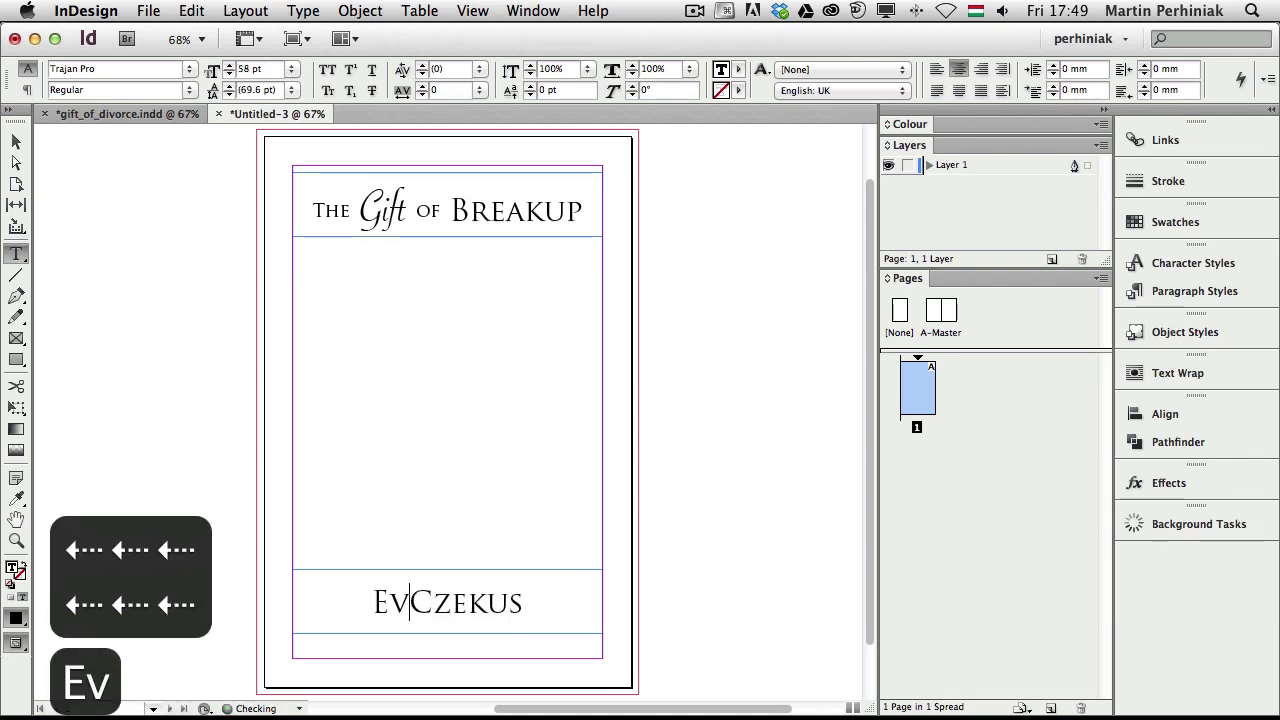
pyautogui.press('Escape')
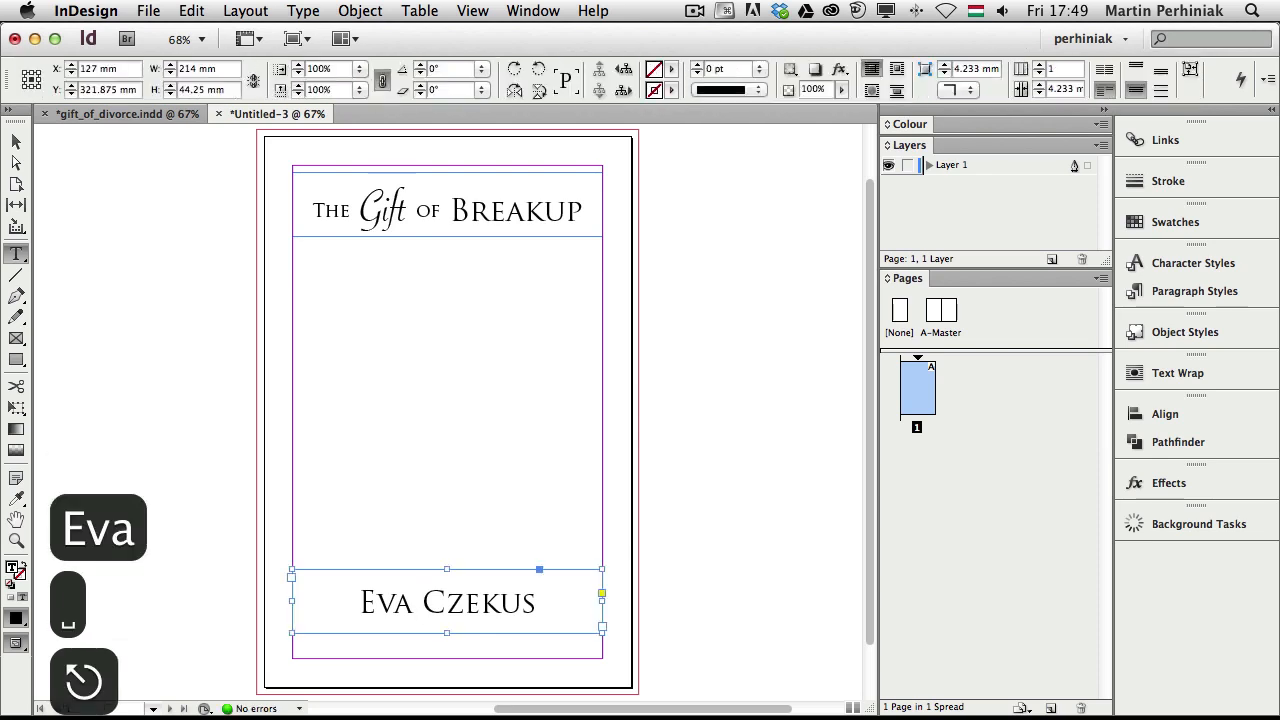
pyautogui.click(718, 426)
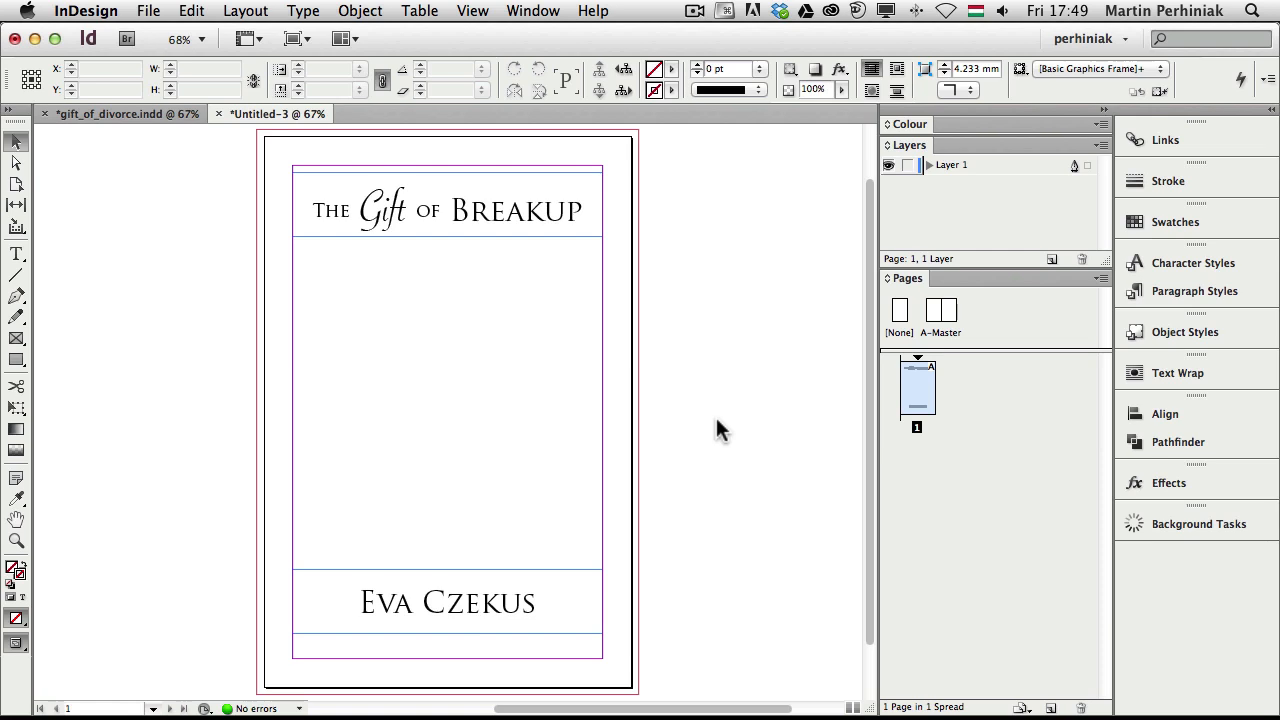
pyautogui.press('w')
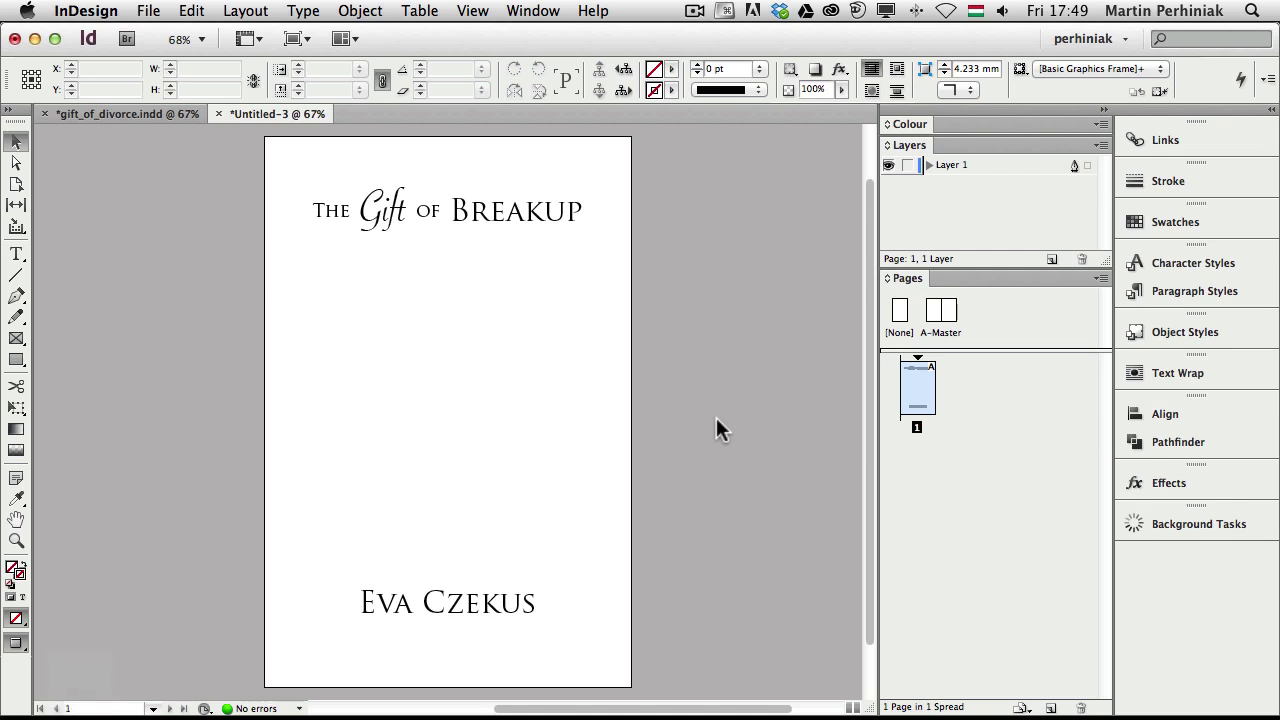
pyautogui.press('w')
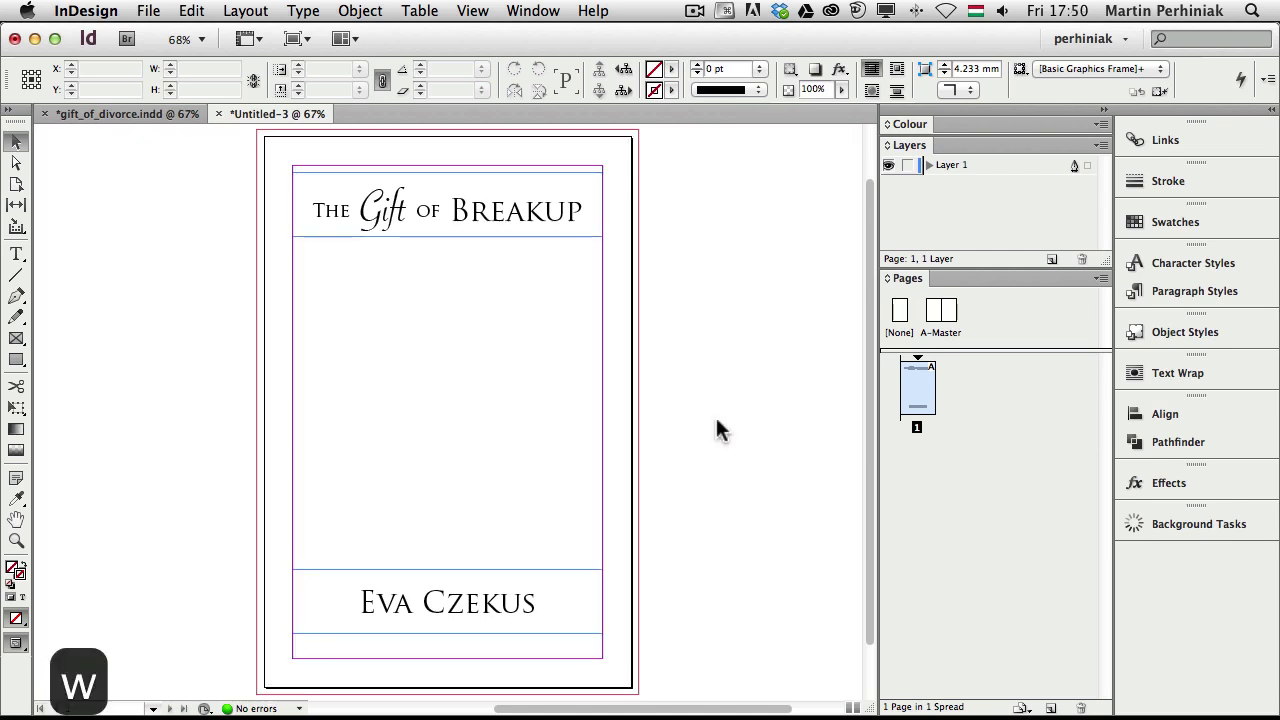
pyautogui.click(116, 111)
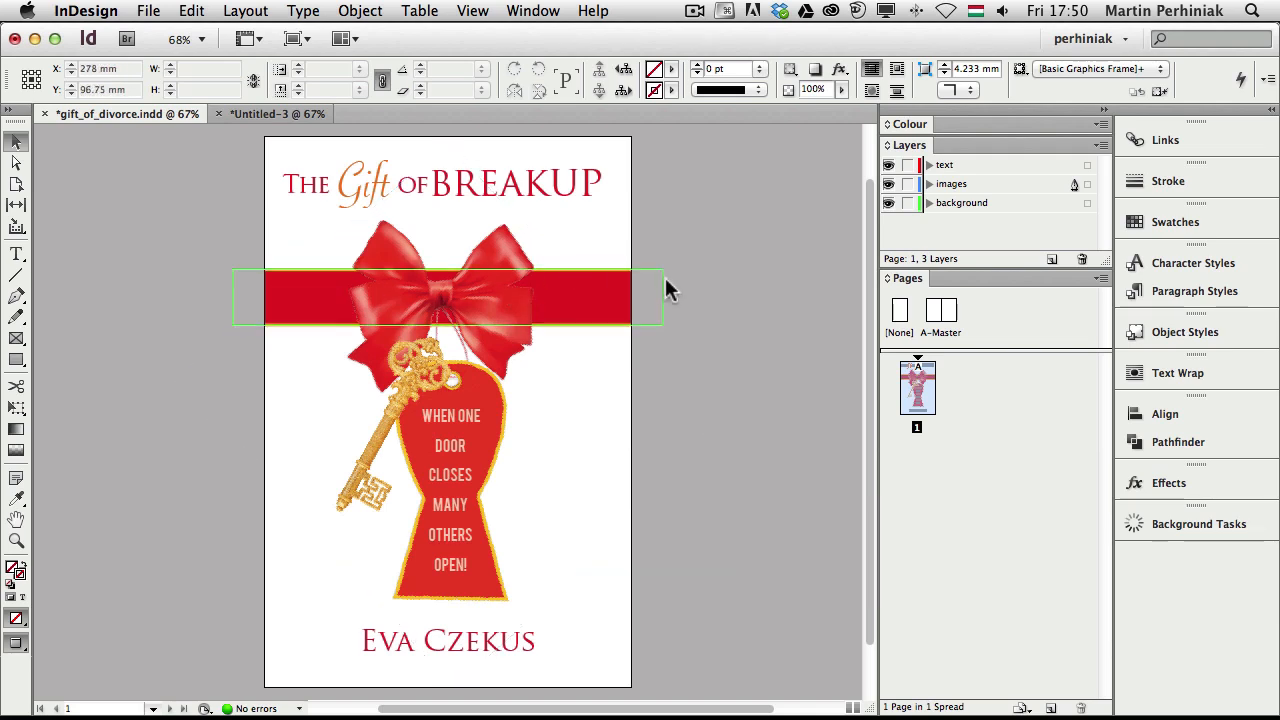
pyautogui.click(284, 116)
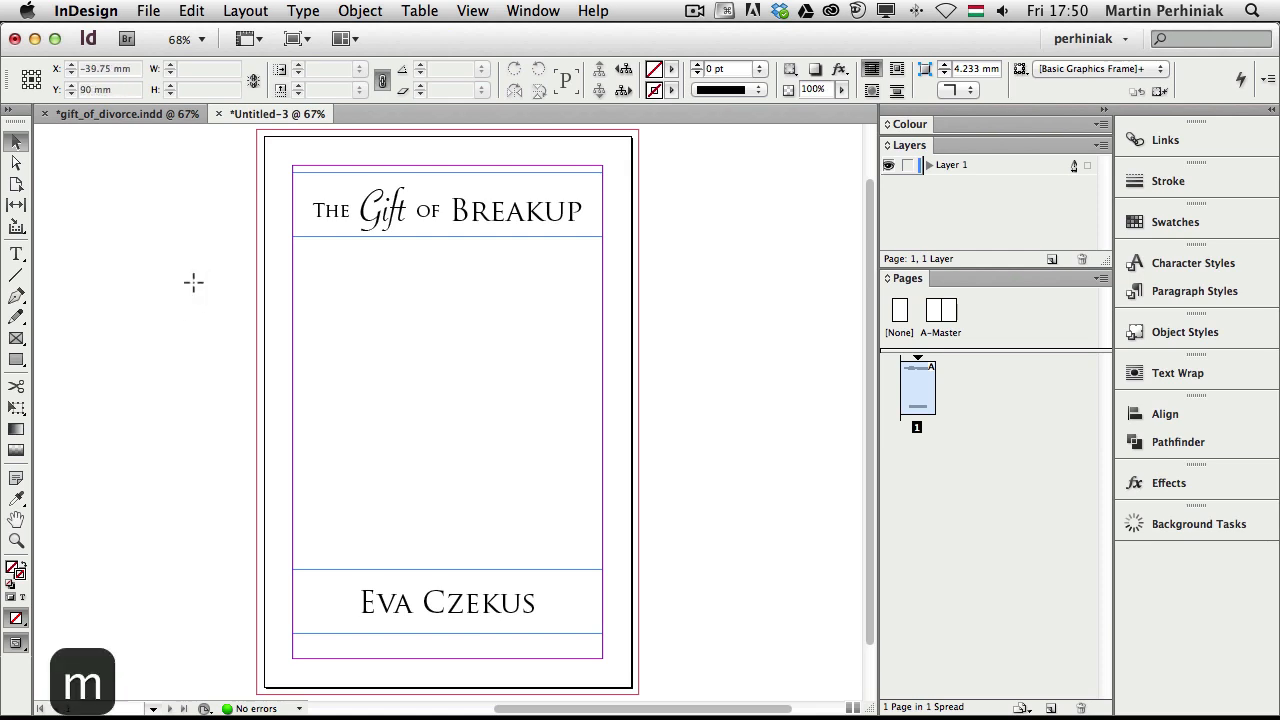
# Draw a 264 × 53.25 mm rectangle frame spanning the full bleed below the title
pyautogui.press('m')
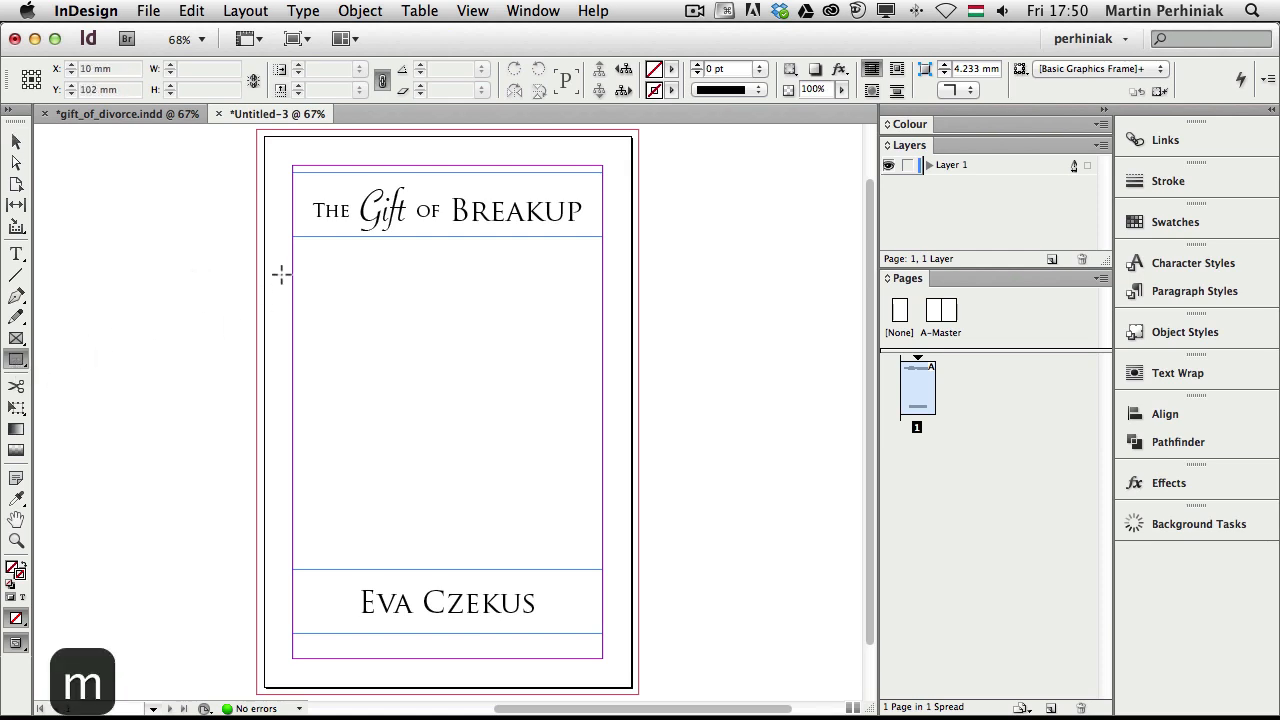
pyautogui.moveTo(258, 266); pyautogui.dragTo(638, 341)
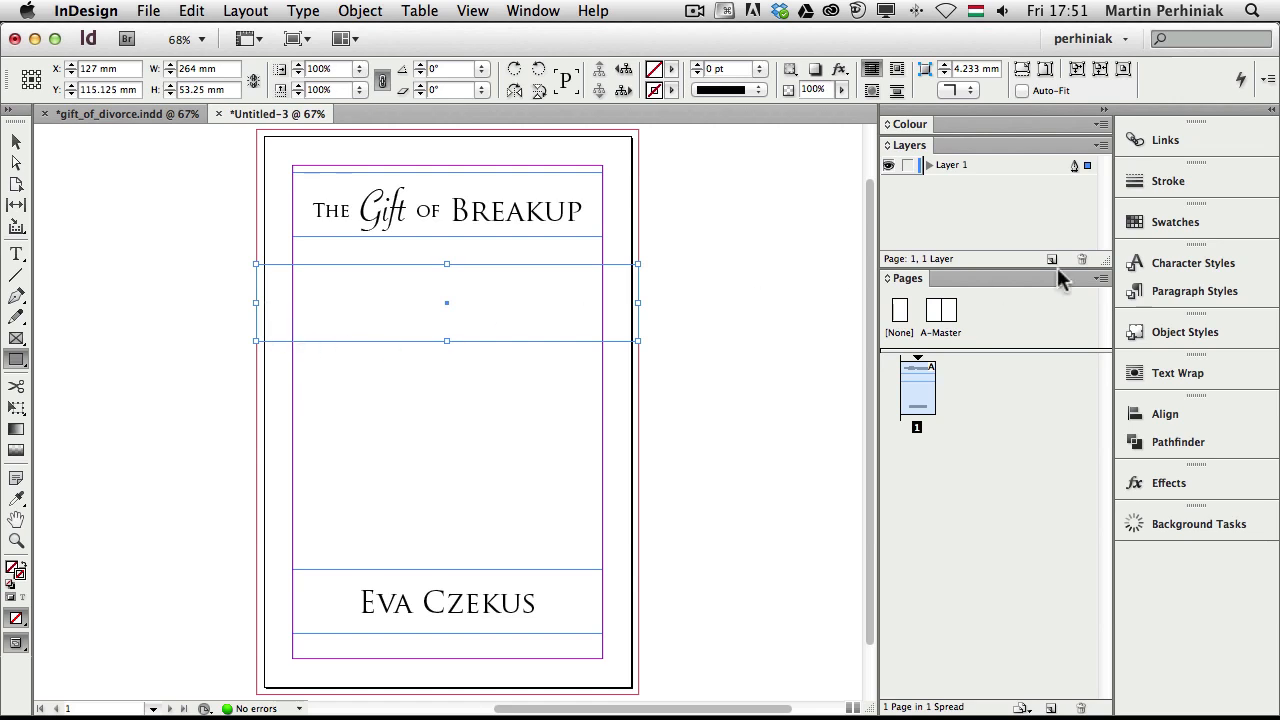
# Fill the new frame with the red C=15 M=100 Y=100 K=0 swatch
pyautogui.click(1159, 224)
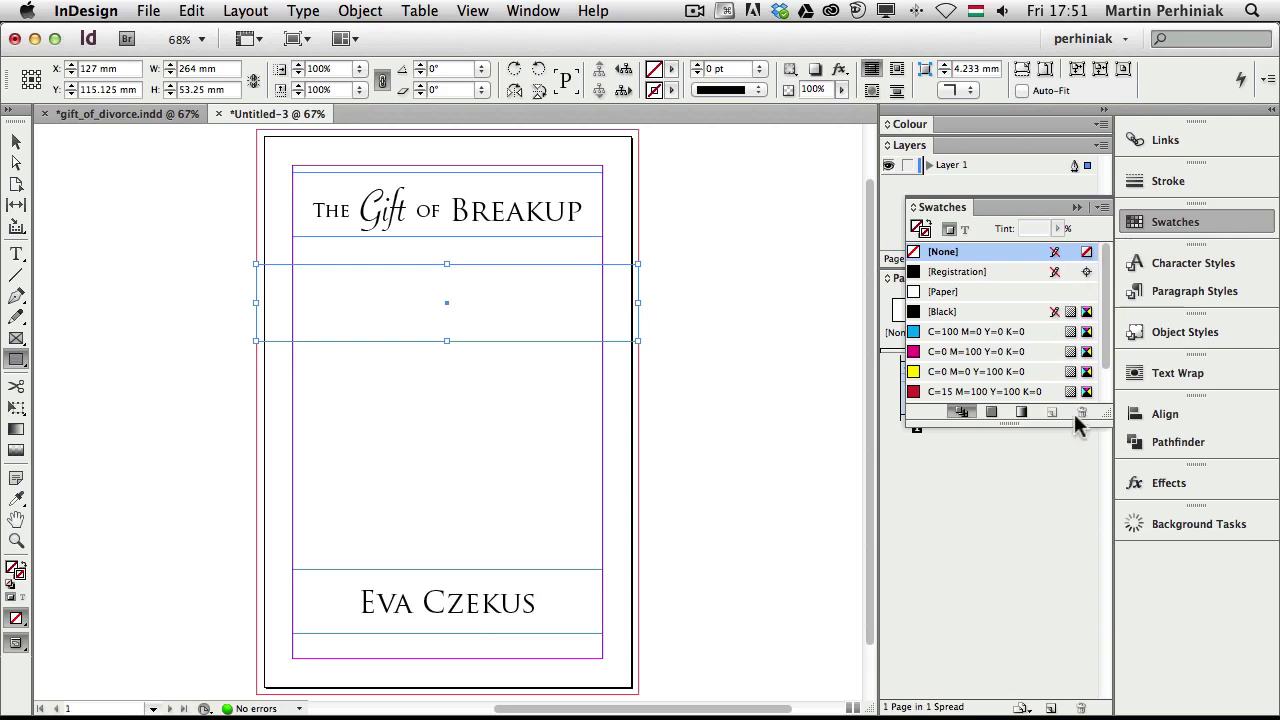
pyautogui.click(966, 393)
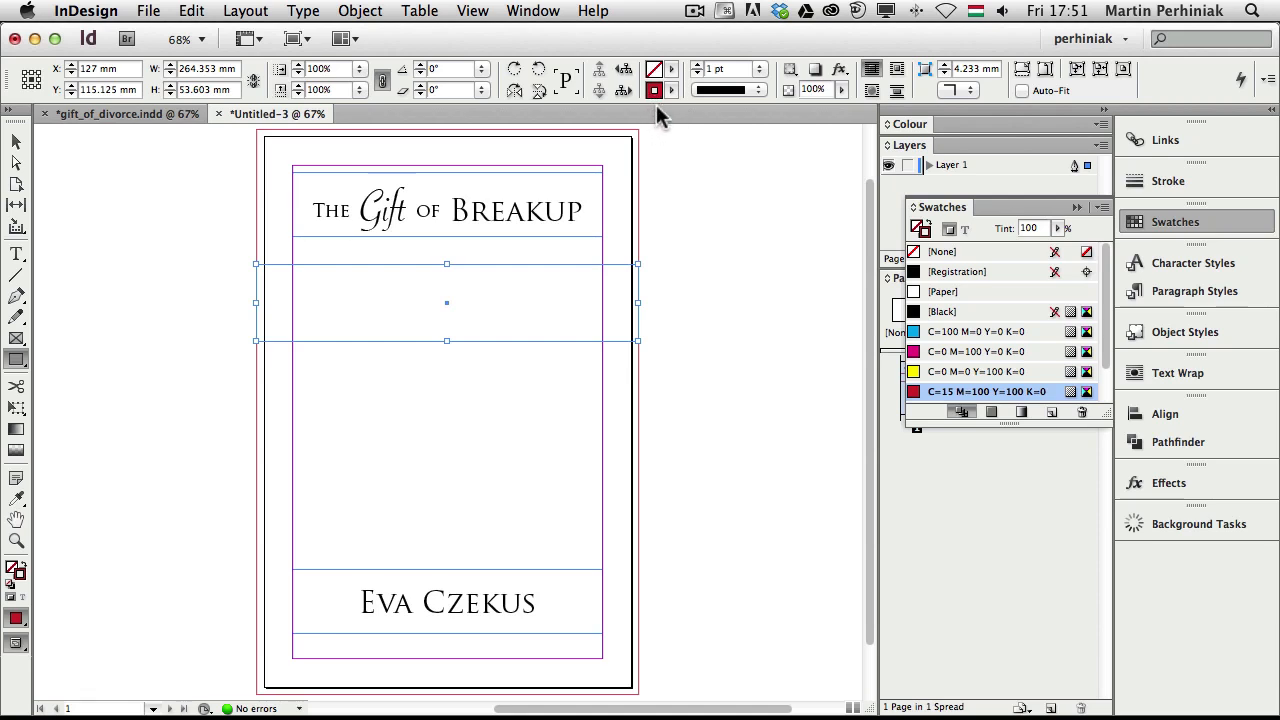
pyautogui.hotkey('shift', 'x')
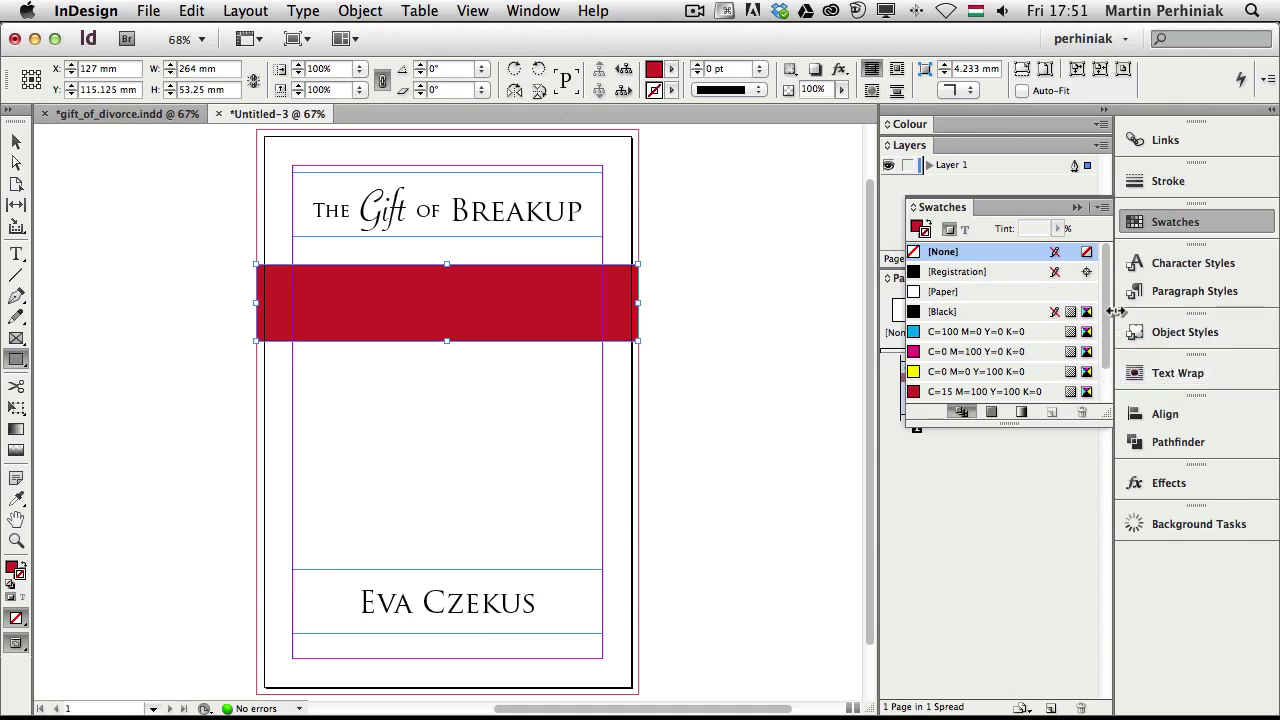
# Give the red band a yellow 7 pt stroke
pyautogui.scroll(-2, 1110, 340)
pyautogui.click(948, 336)
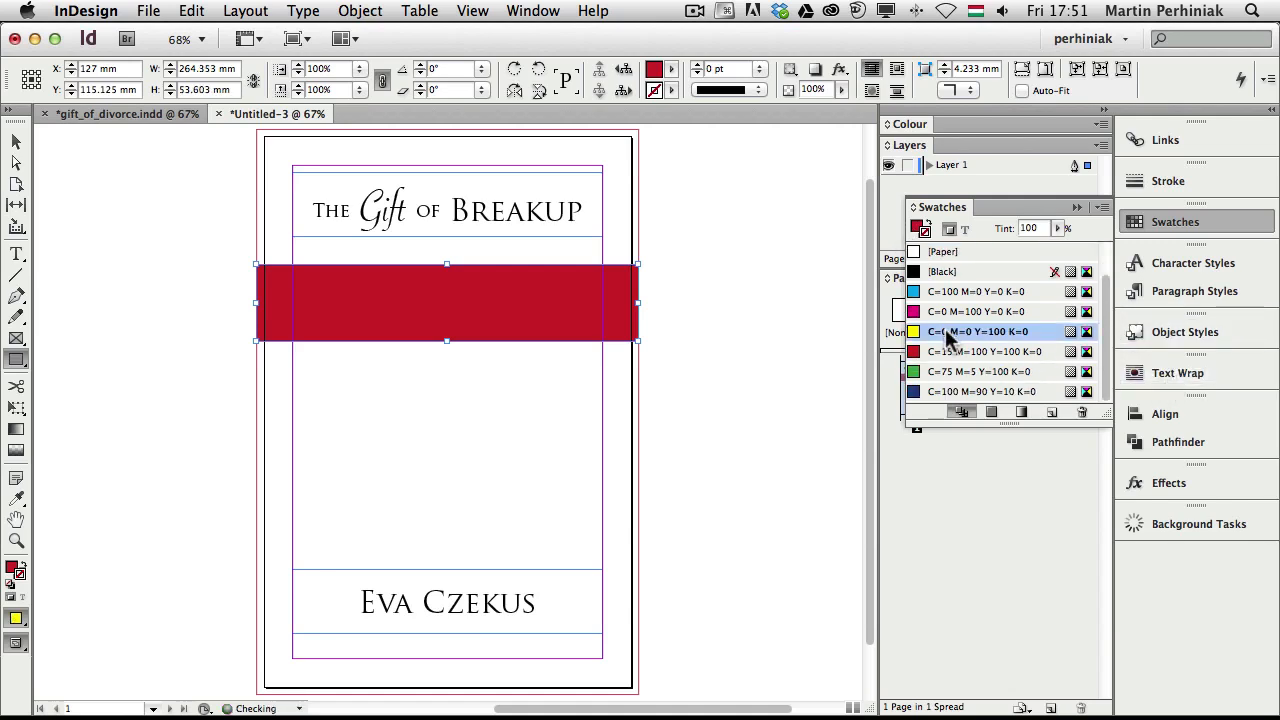
pyautogui.click(697, 65)
pyautogui.click(697, 65)
pyautogui.click(697, 65)
pyautogui.click(697, 65)
pyautogui.click(697, 65)
pyautogui.click(697, 65)
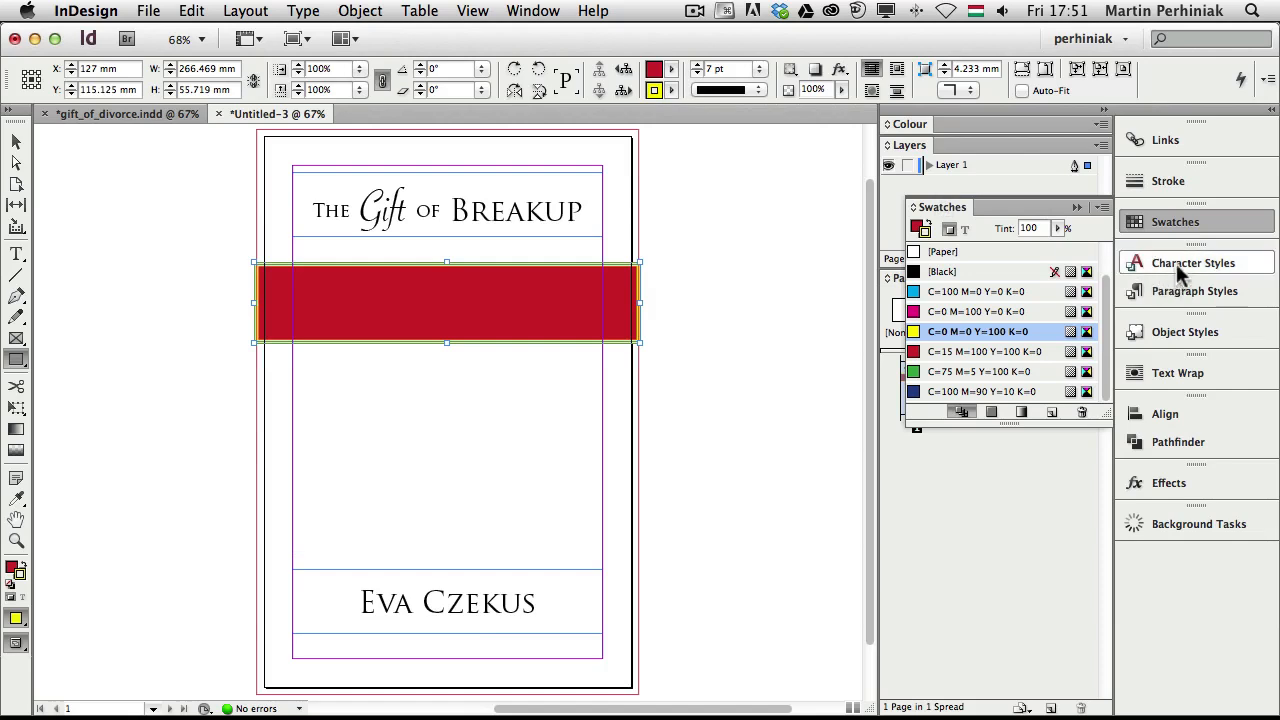
# Align the stroke to the outside and preview the band without guides
pyautogui.click(1185, 180)
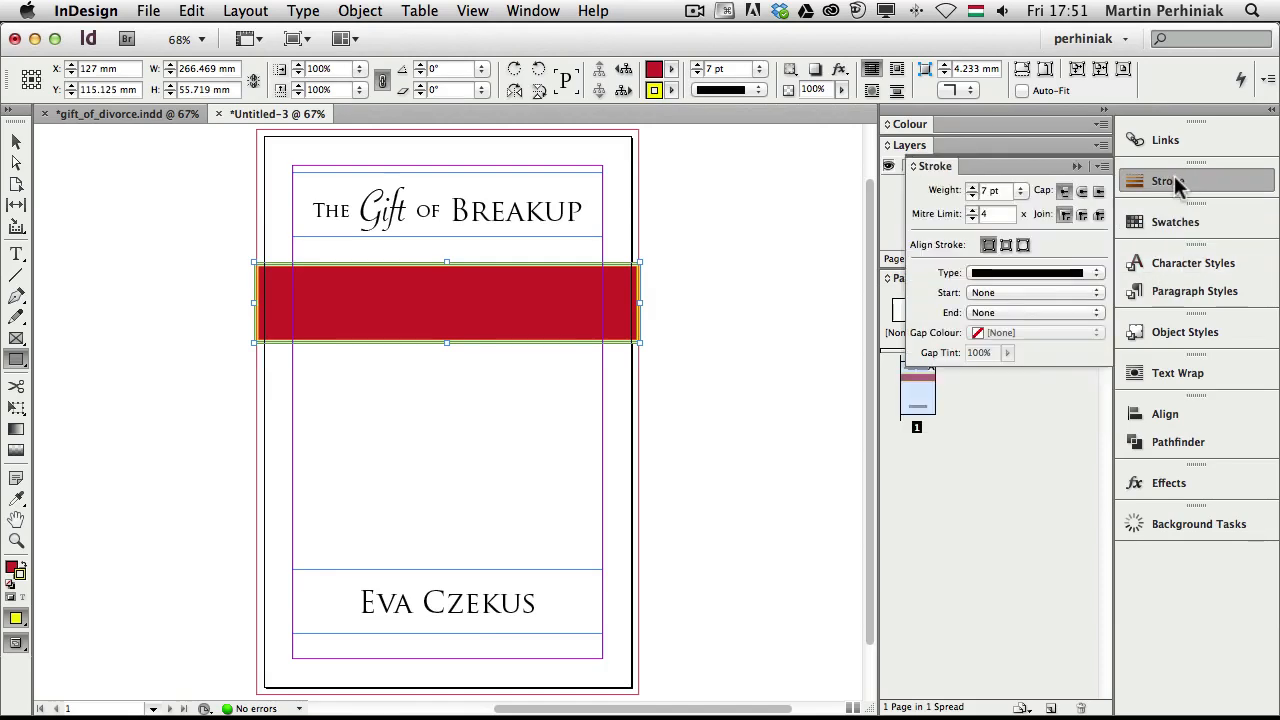
pyautogui.click(1022, 245)
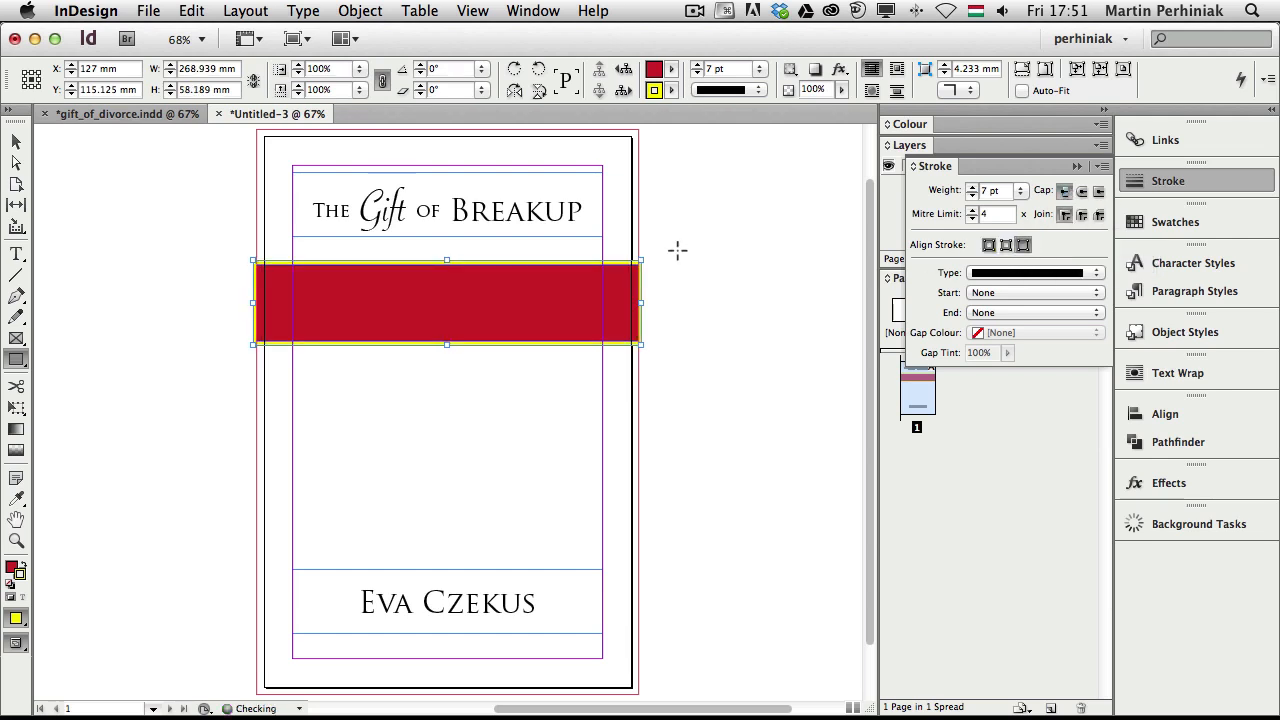
pyautogui.press('v')
pyautogui.click(735, 262)
pyautogui.press('w')
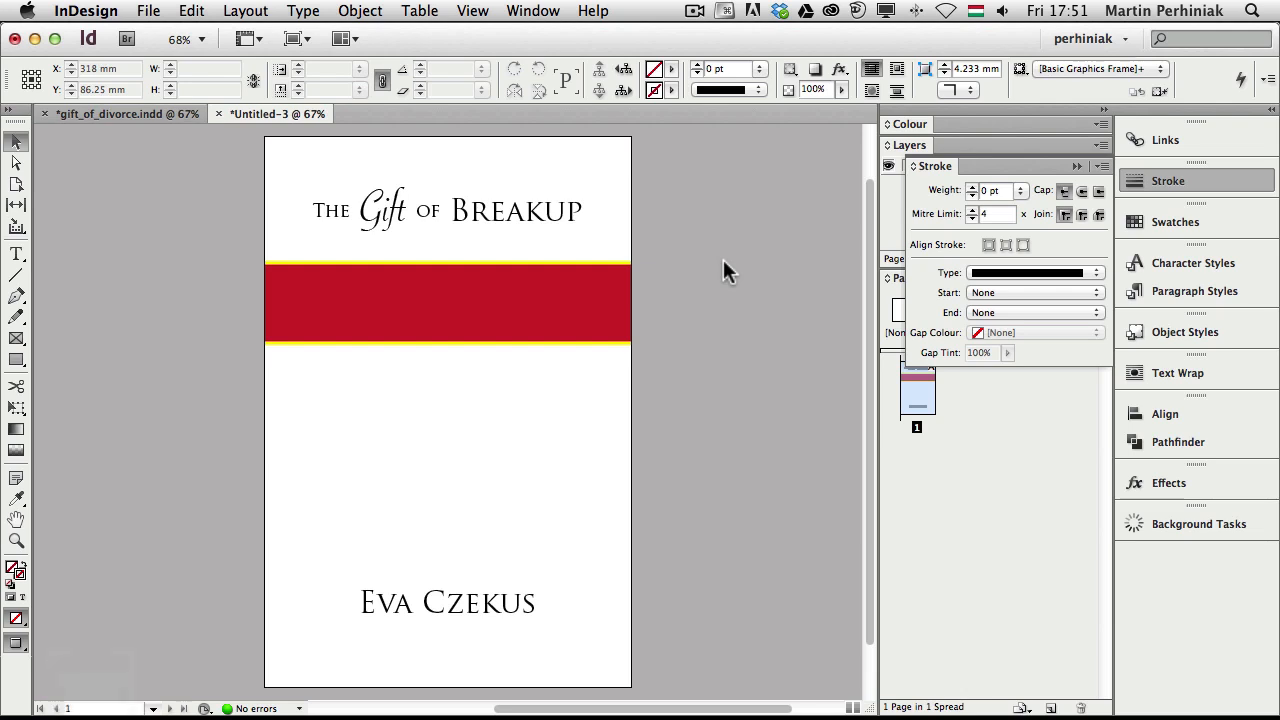
# Duplicate the yellow swatch and set Magenta to 34%, giving the band a C=0 M=34 Y=100 K=0 outline
pyautogui.press('w')
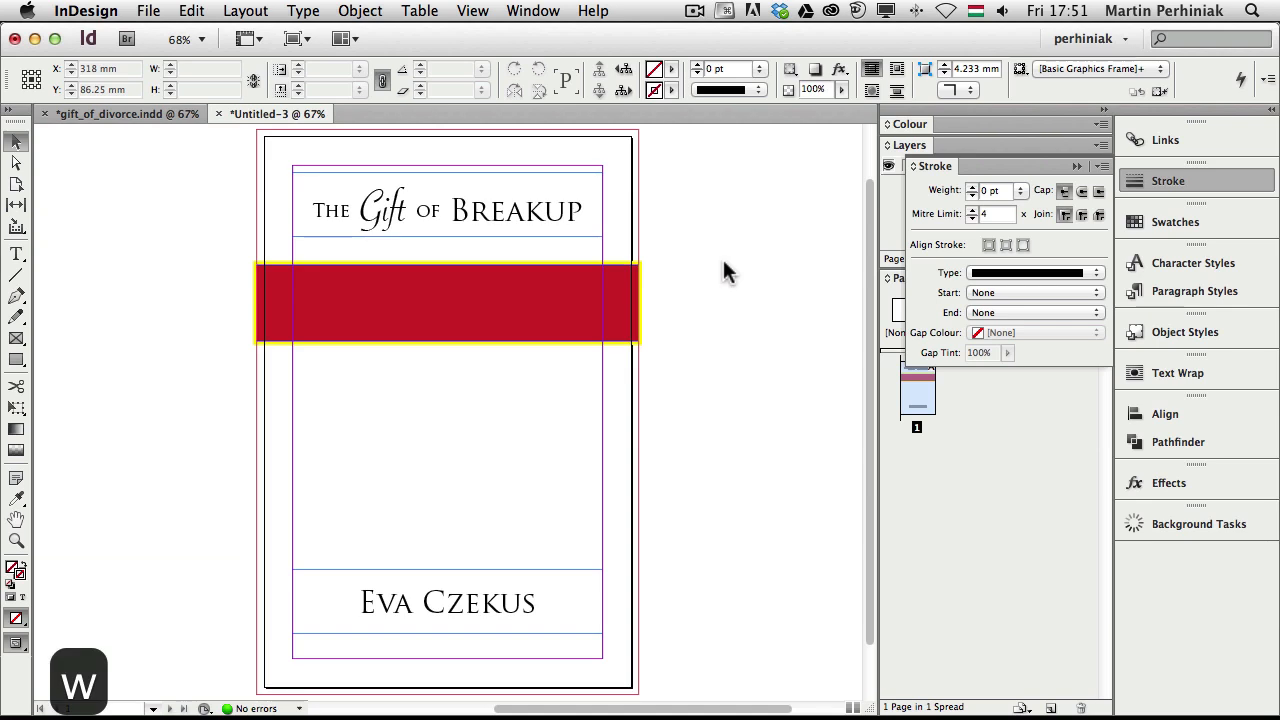
pyautogui.click(593, 272)
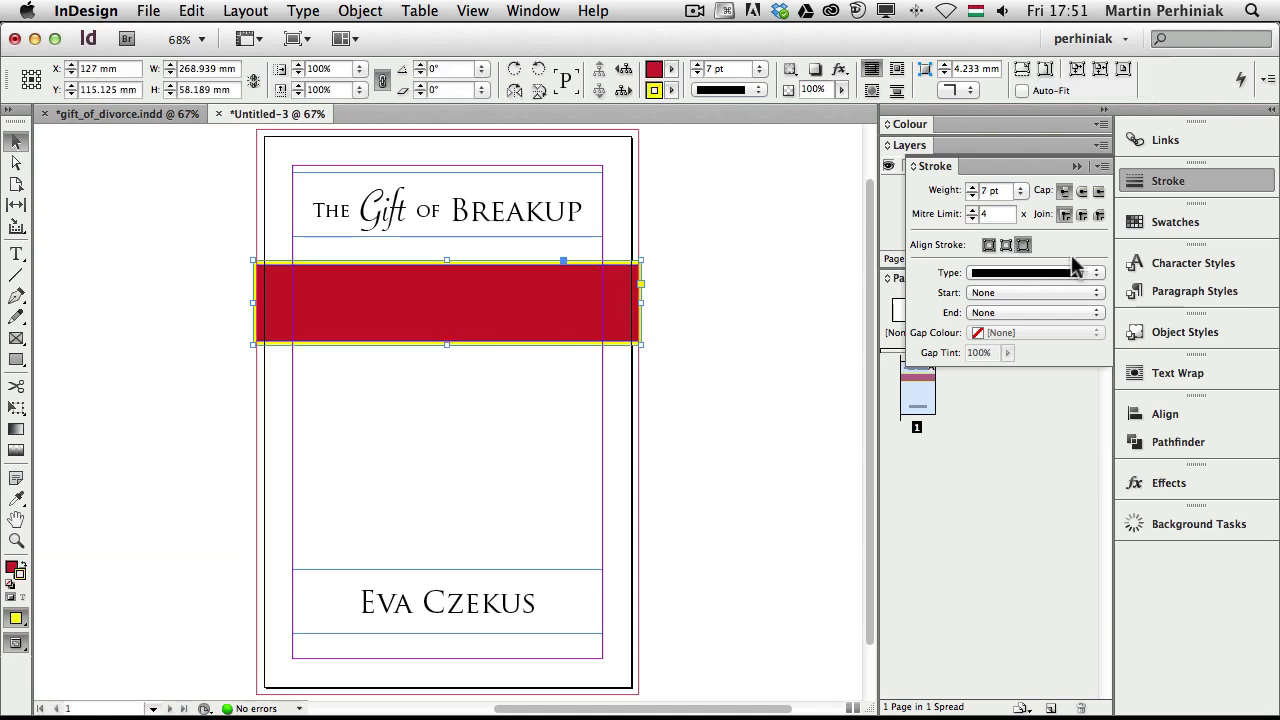
pyautogui.click(1178, 224)
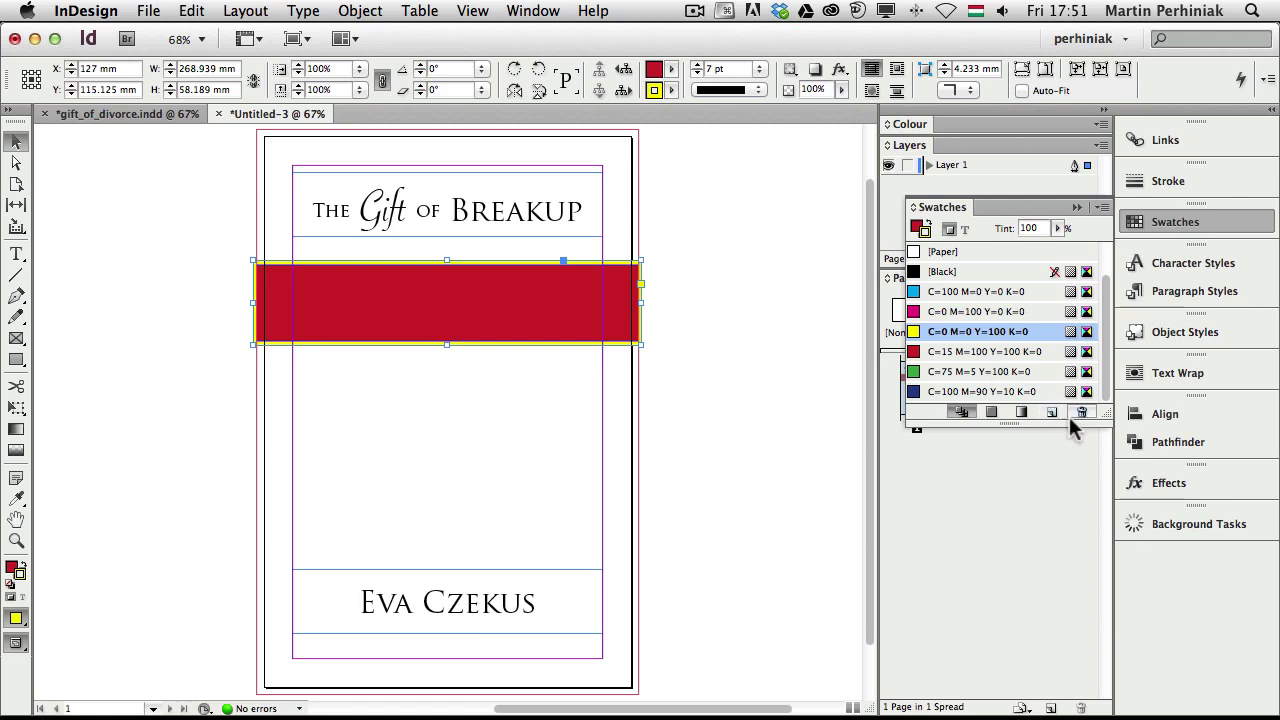
pyautogui.moveTo(1033, 424); pyautogui.dragTo(1033, 524)
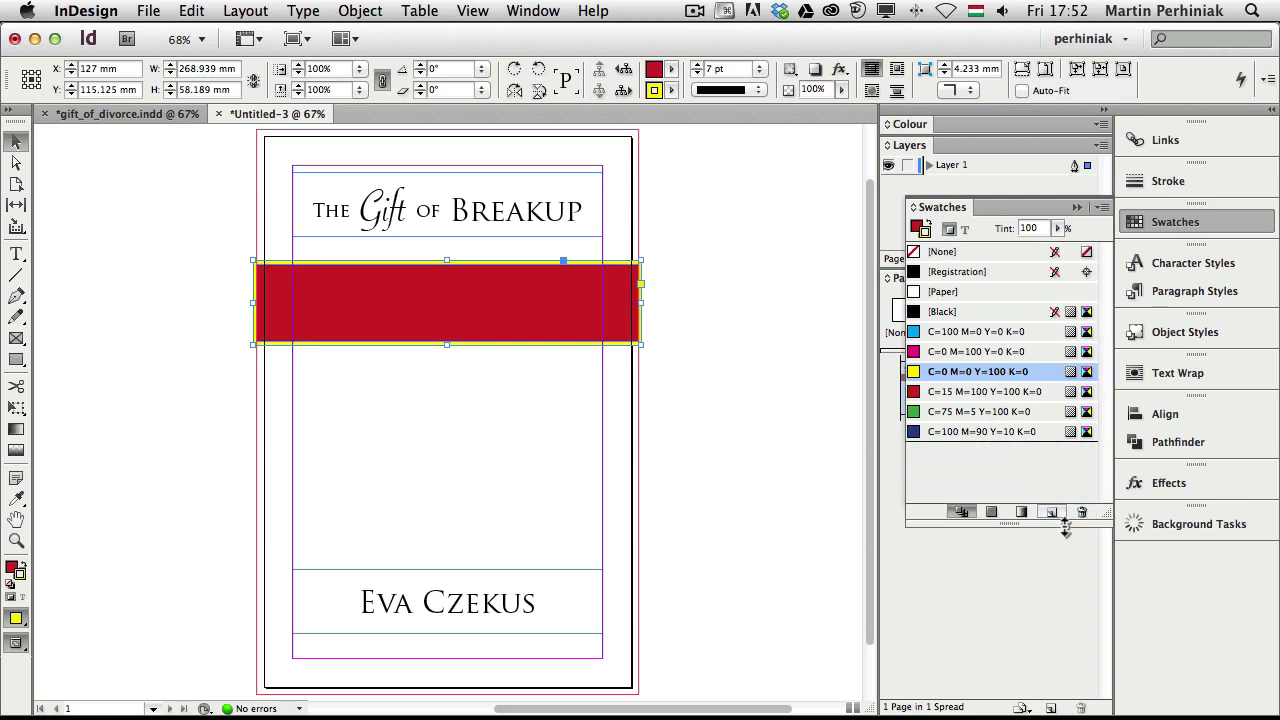
pyautogui.click(1054, 513)
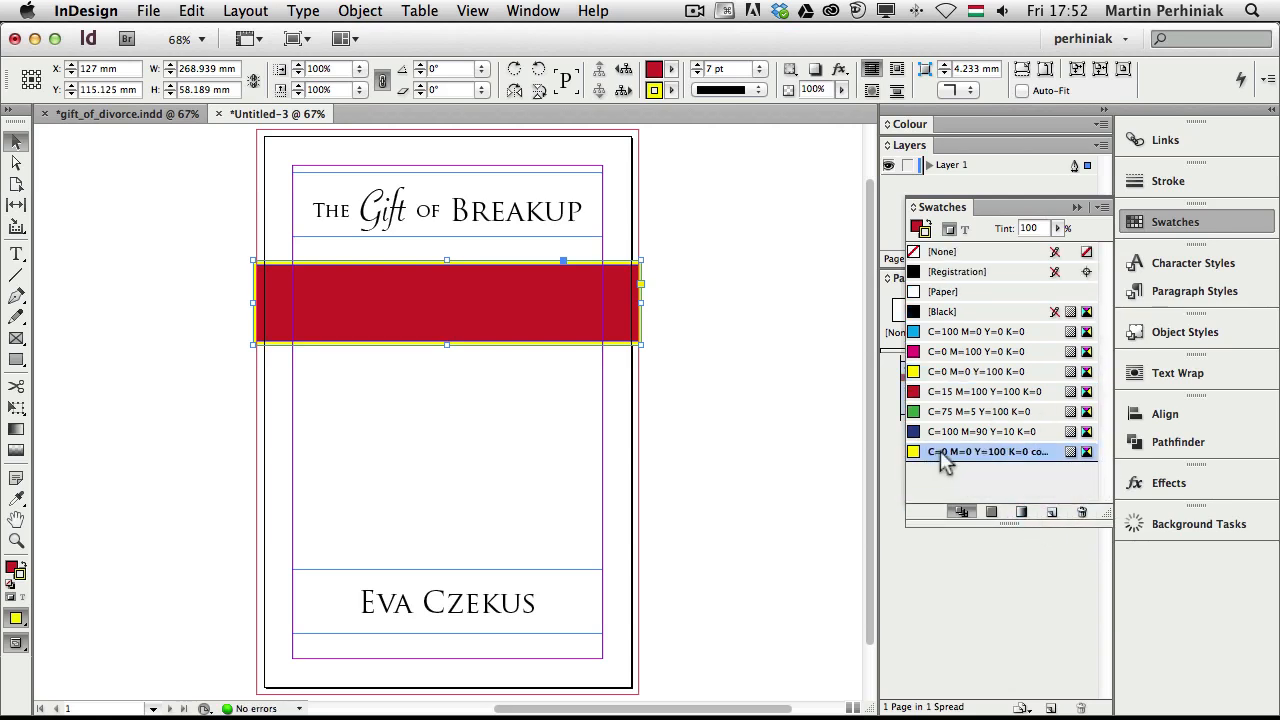
pyautogui.doubleClick(937, 455)
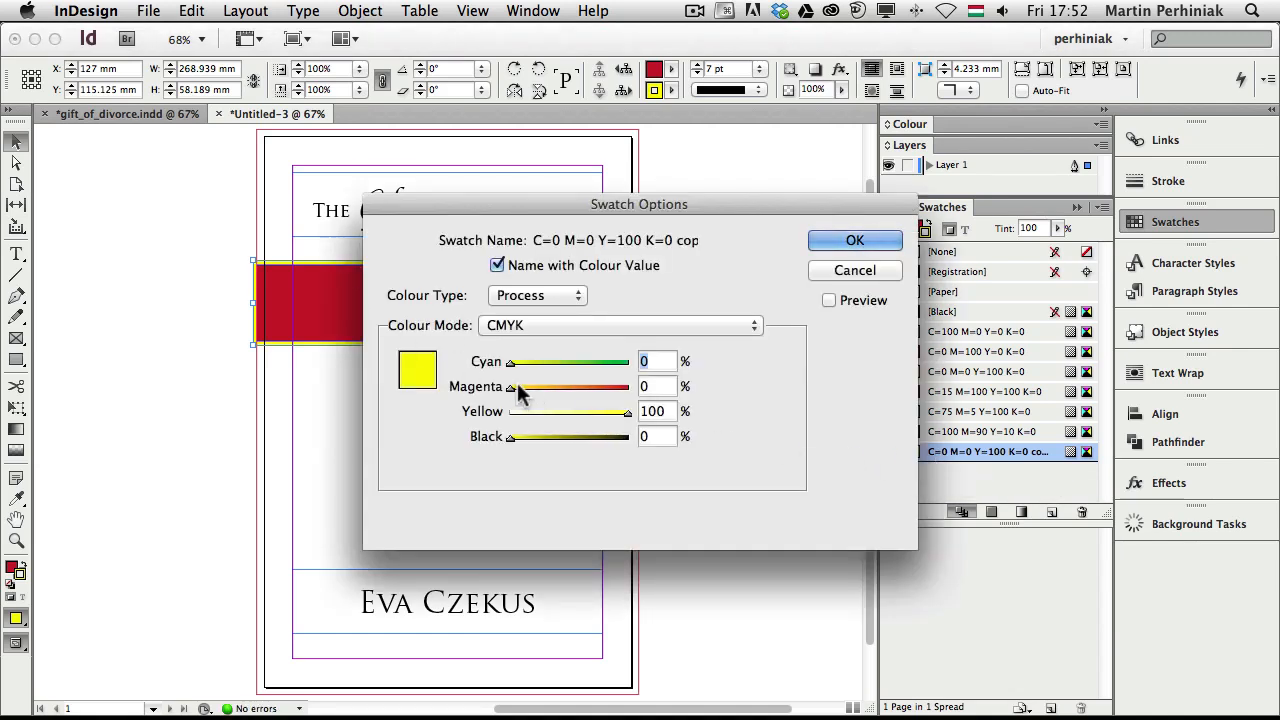
pyautogui.moveTo(511, 388); pyautogui.dragTo(550, 395)
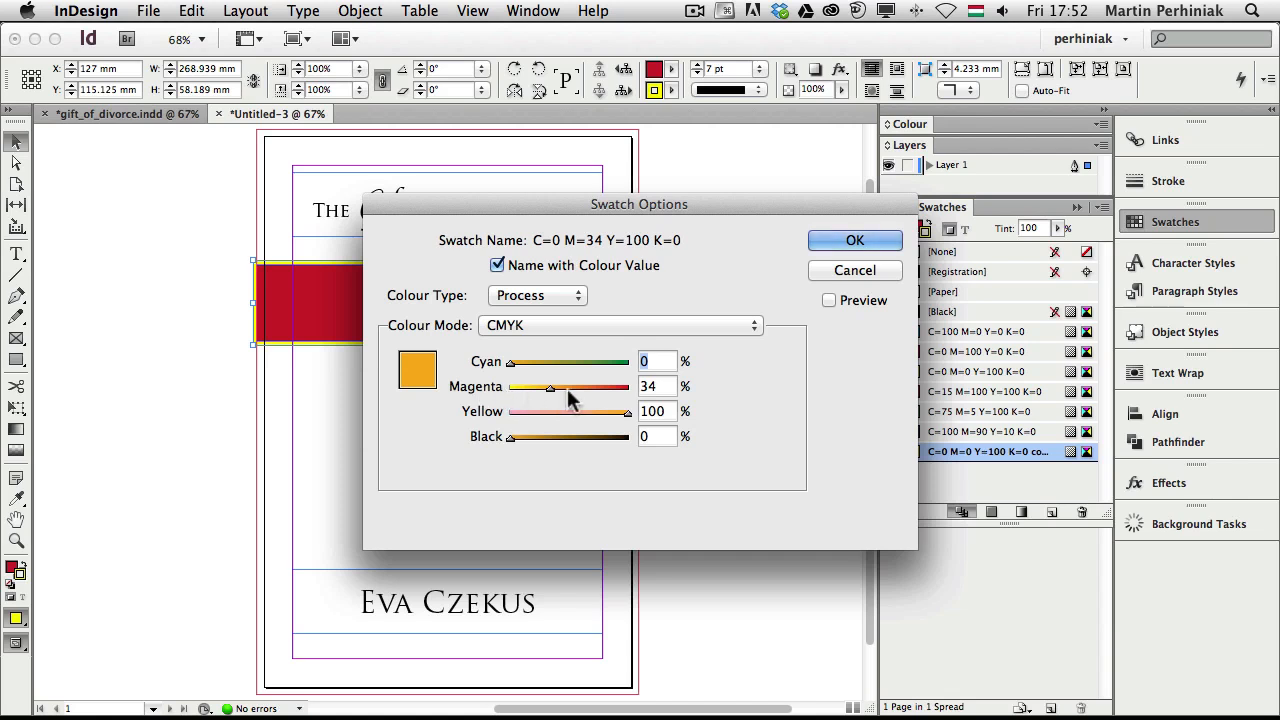
pyautogui.click(852, 243)
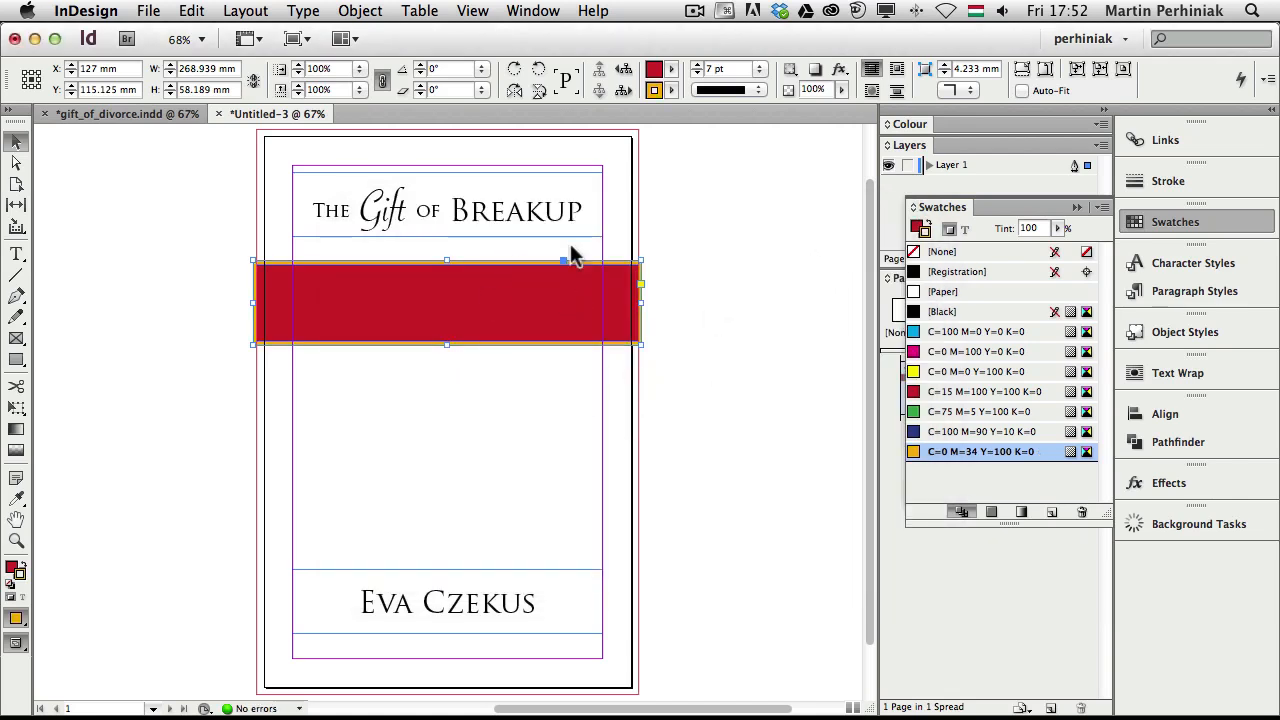
pyautogui.click(750, 300)
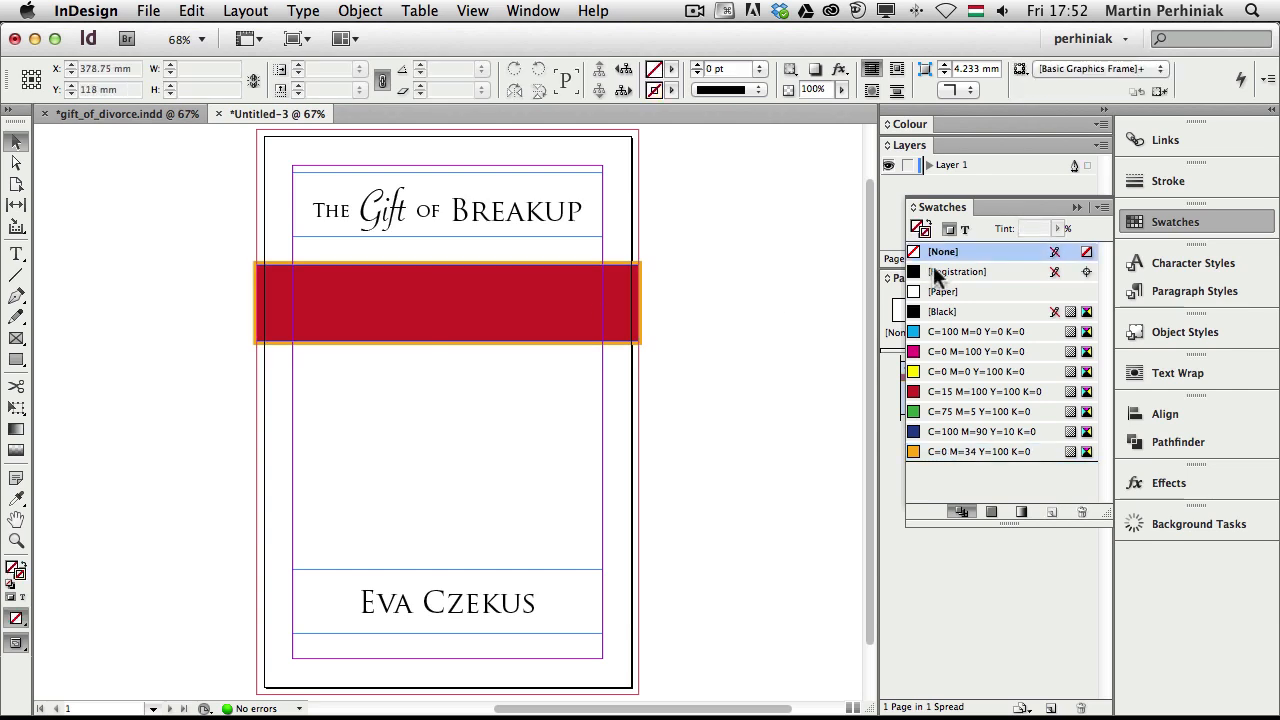
# Preview the orange-edged red band without guides, then restore the normal view
pyautogui.click(1178, 224)
pyautogui.press('w')
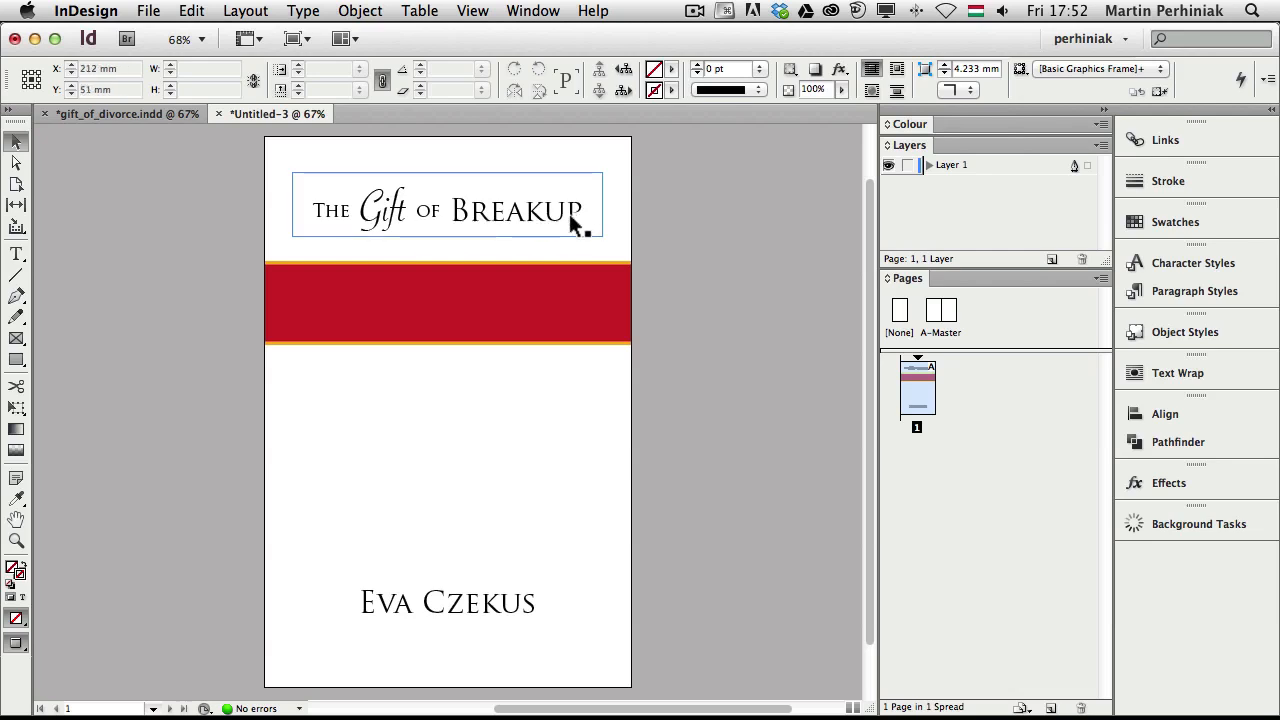
pyautogui.press('w')
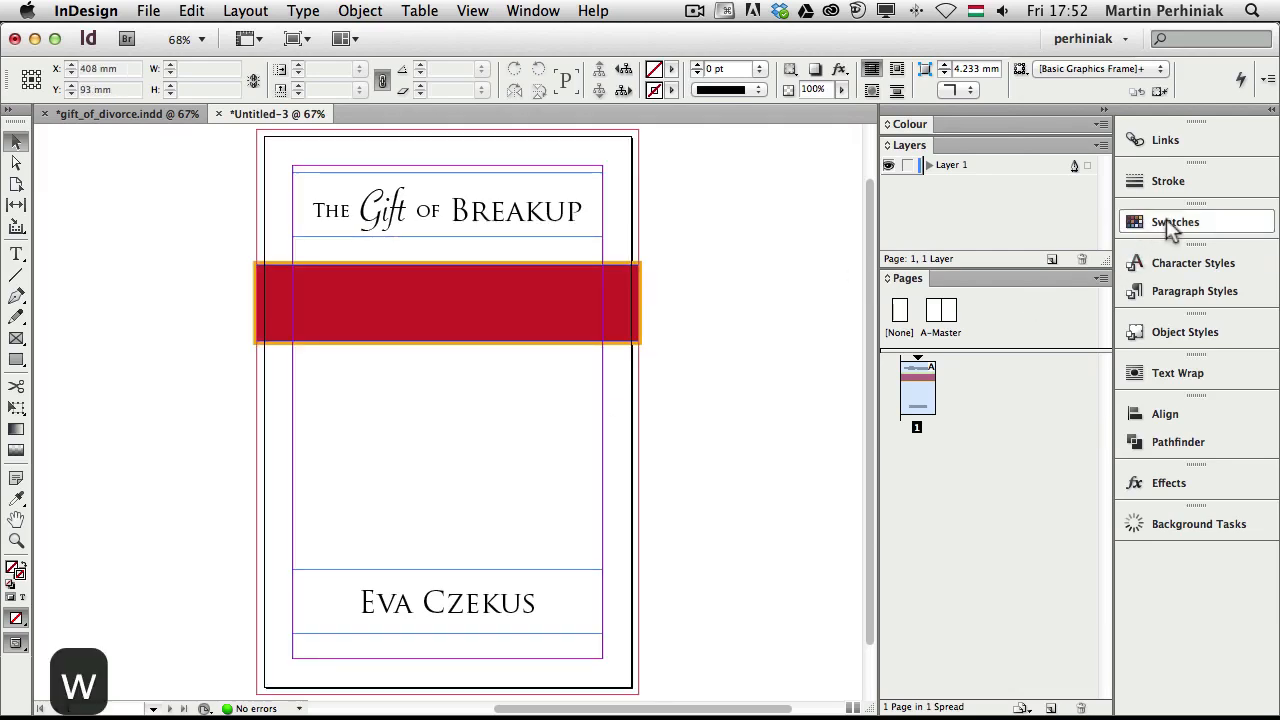
# Delete the unused green, yellow, magenta and cyan swatches from the Swatches panel
pyautogui.click(1165, 222)
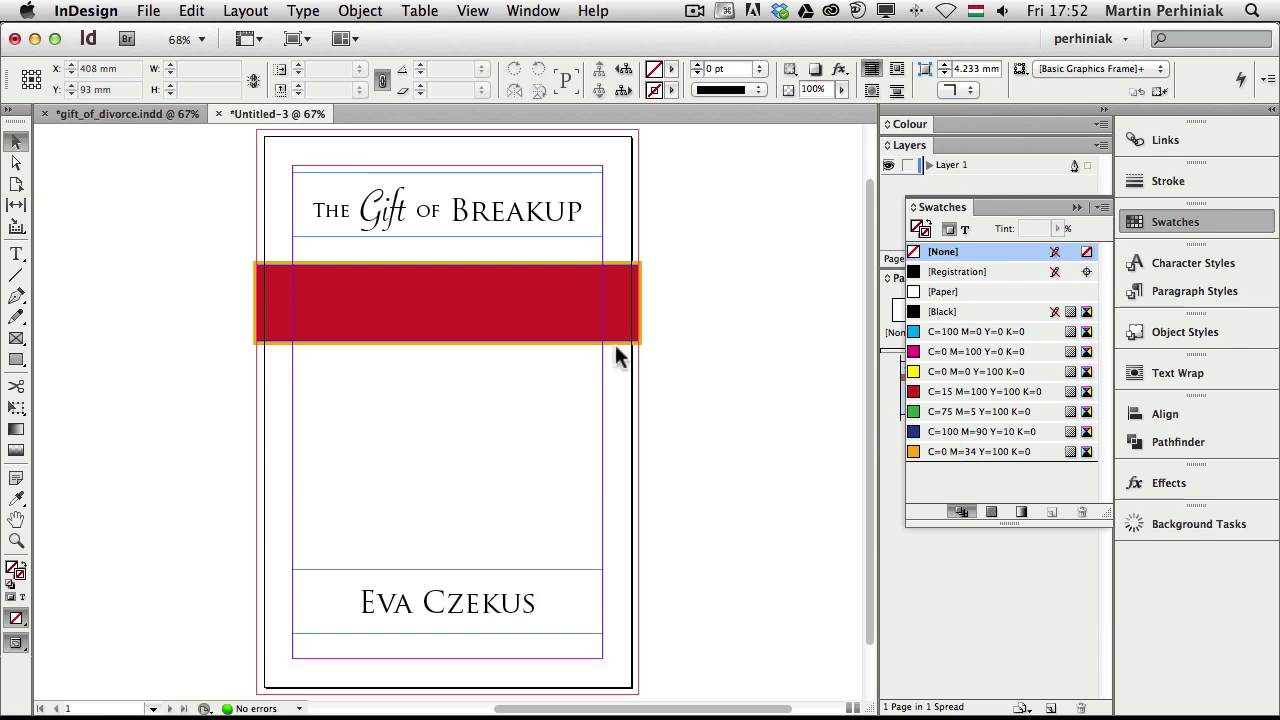
pyautogui.click(987, 432)
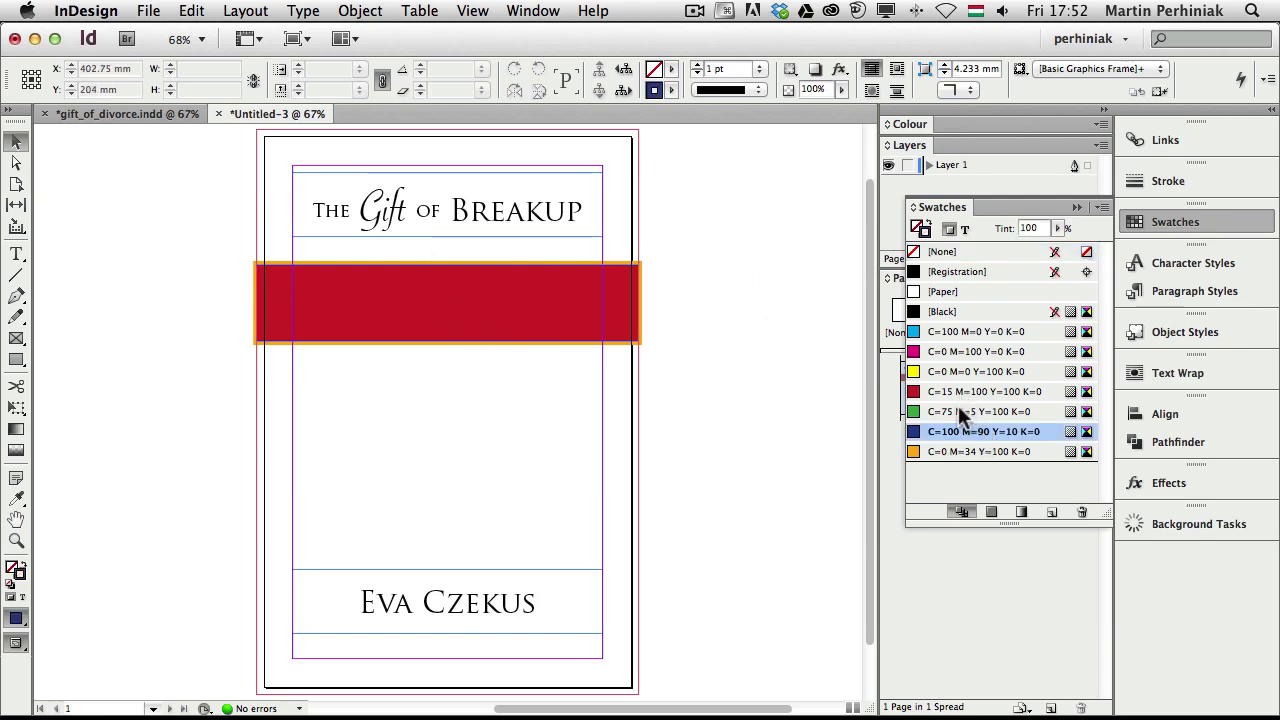
pyautogui.keyDown('shift'); pyautogui.click(960, 412); pyautogui.keyUp('shift')
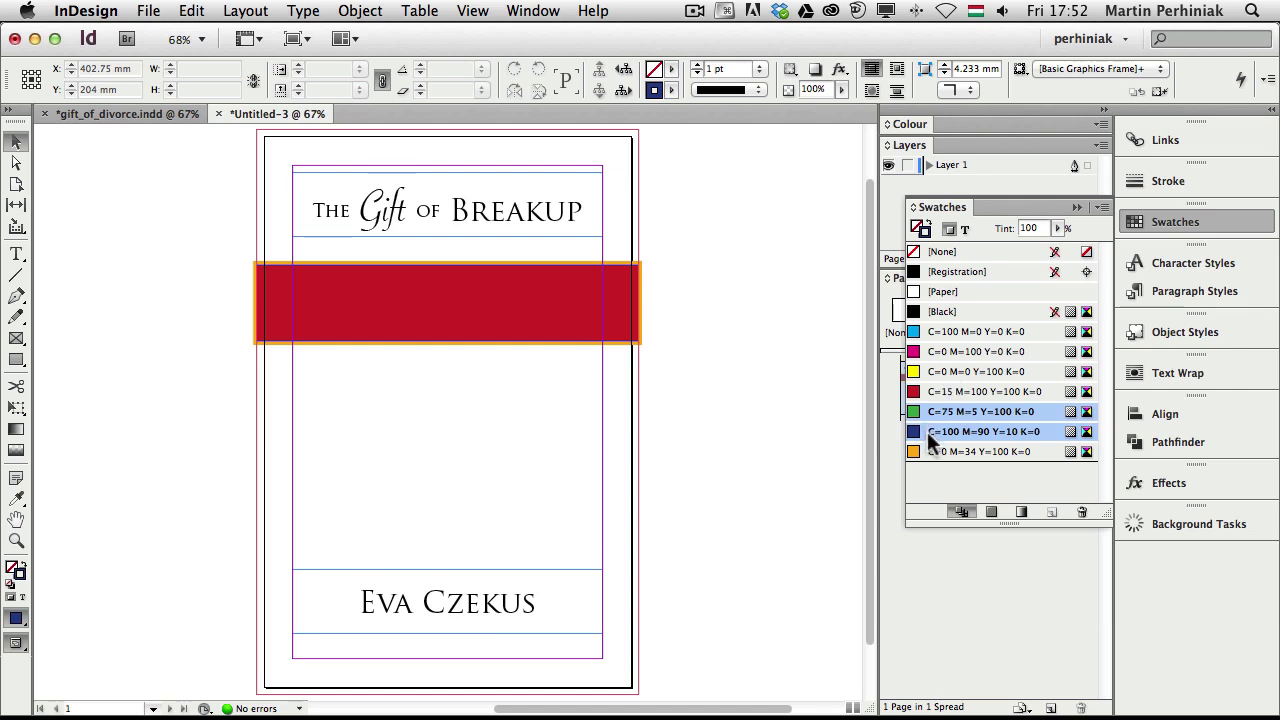
pyautogui.keyDown('super'); pyautogui.click(942, 372); pyautogui.keyUp('super')
pyautogui.keyDown('super'); pyautogui.click(952, 351); pyautogui.keyUp('super')
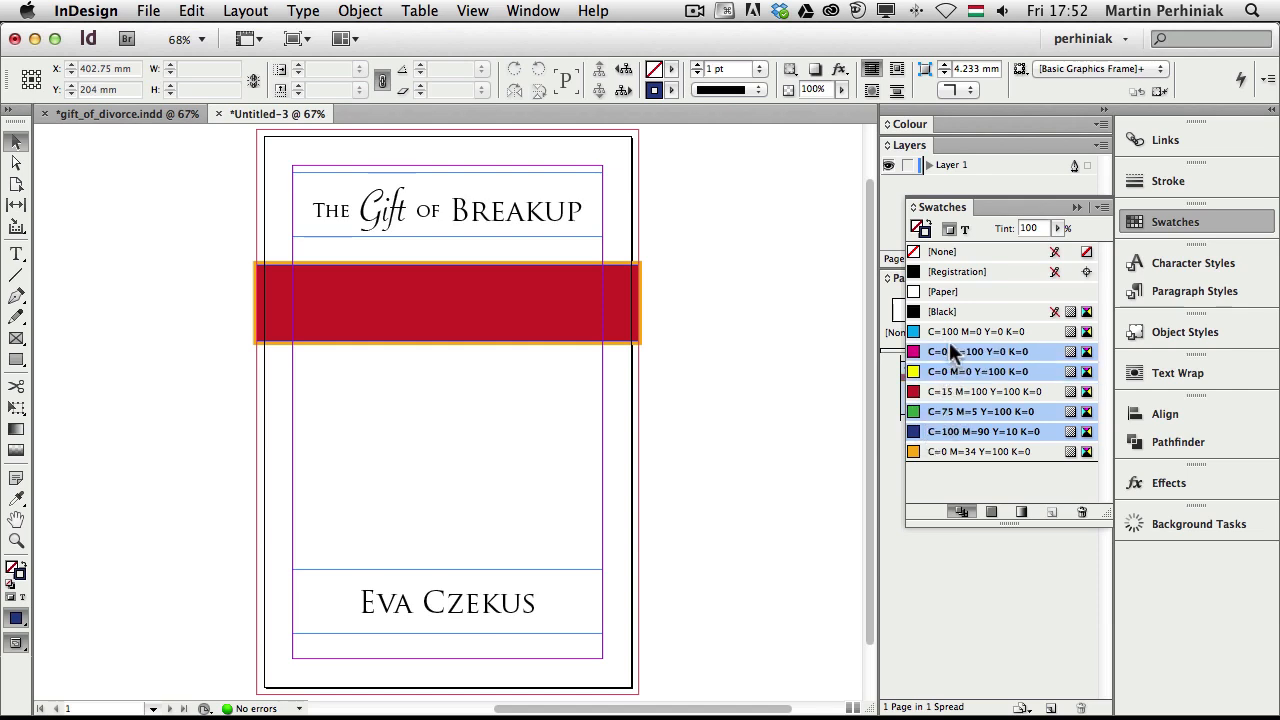
pyautogui.keyDown('super'); pyautogui.click(955, 331); pyautogui.keyUp('super')
pyautogui.click(1081, 512)
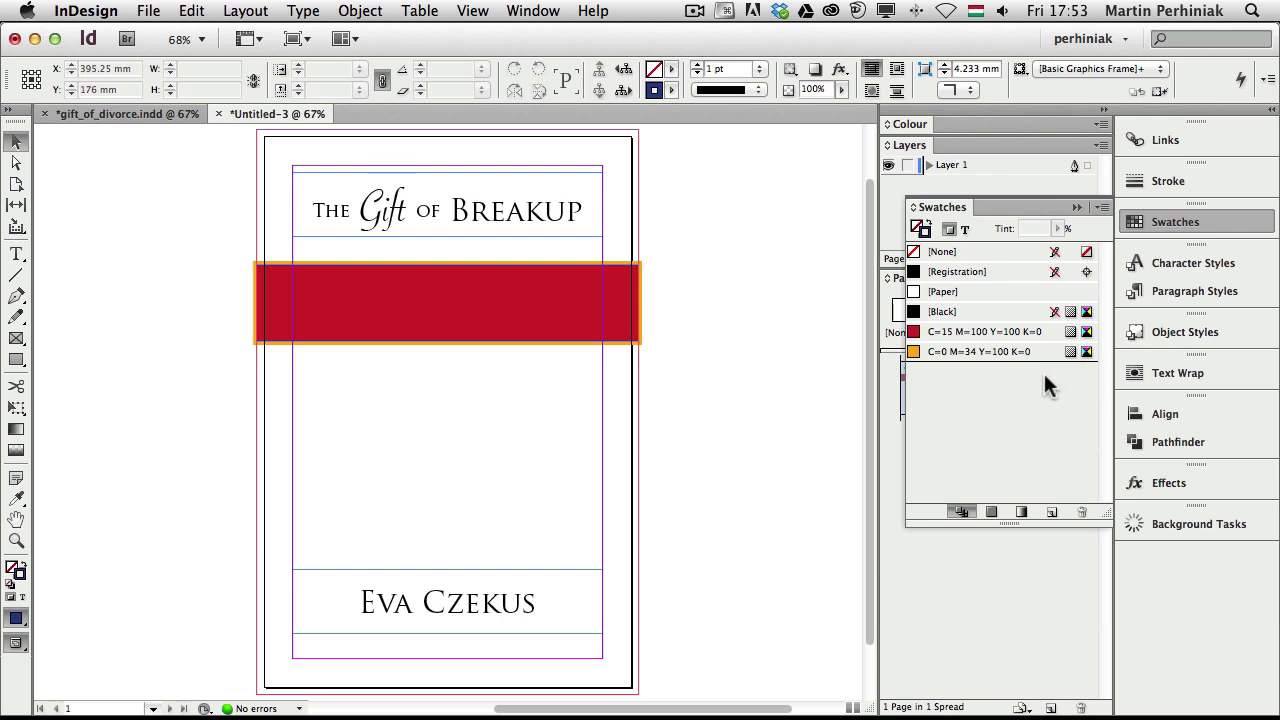
# Colour the word Gift in the title orange
pyautogui.click(378, 228)
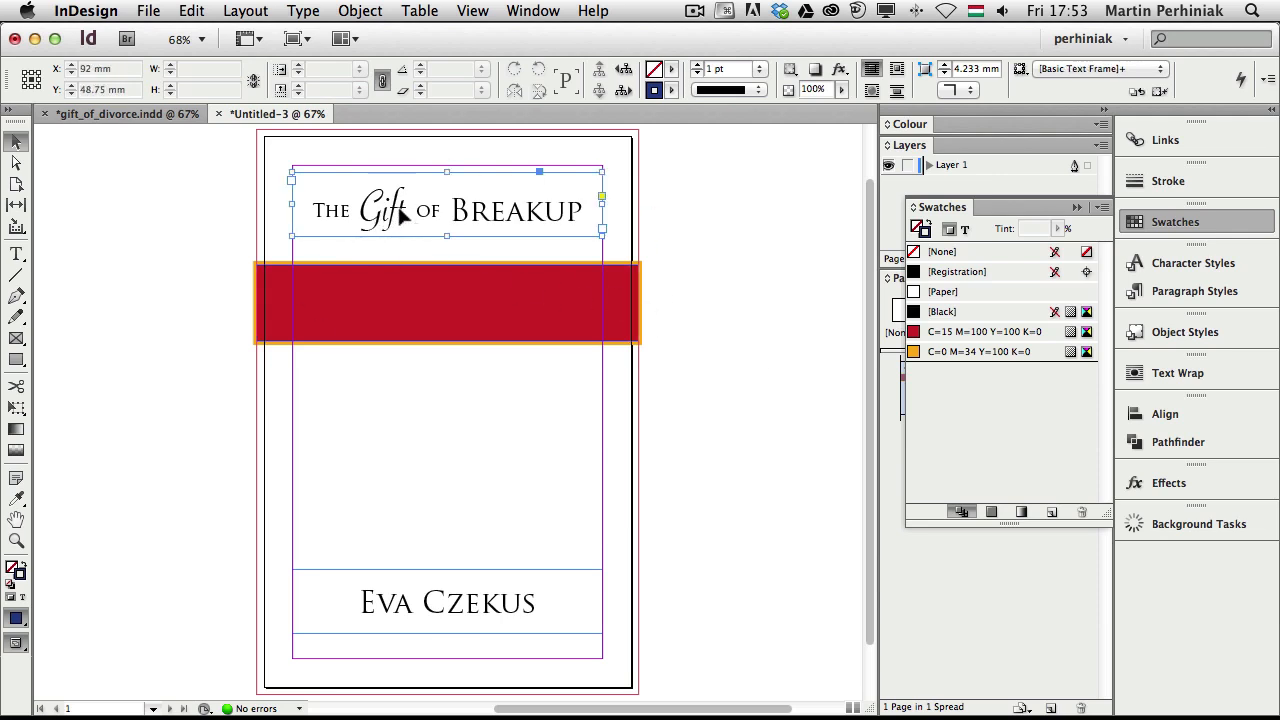
pyautogui.doubleClick(400, 215)
pyautogui.moveTo(407, 212); pyautogui.dragTo(362, 205)
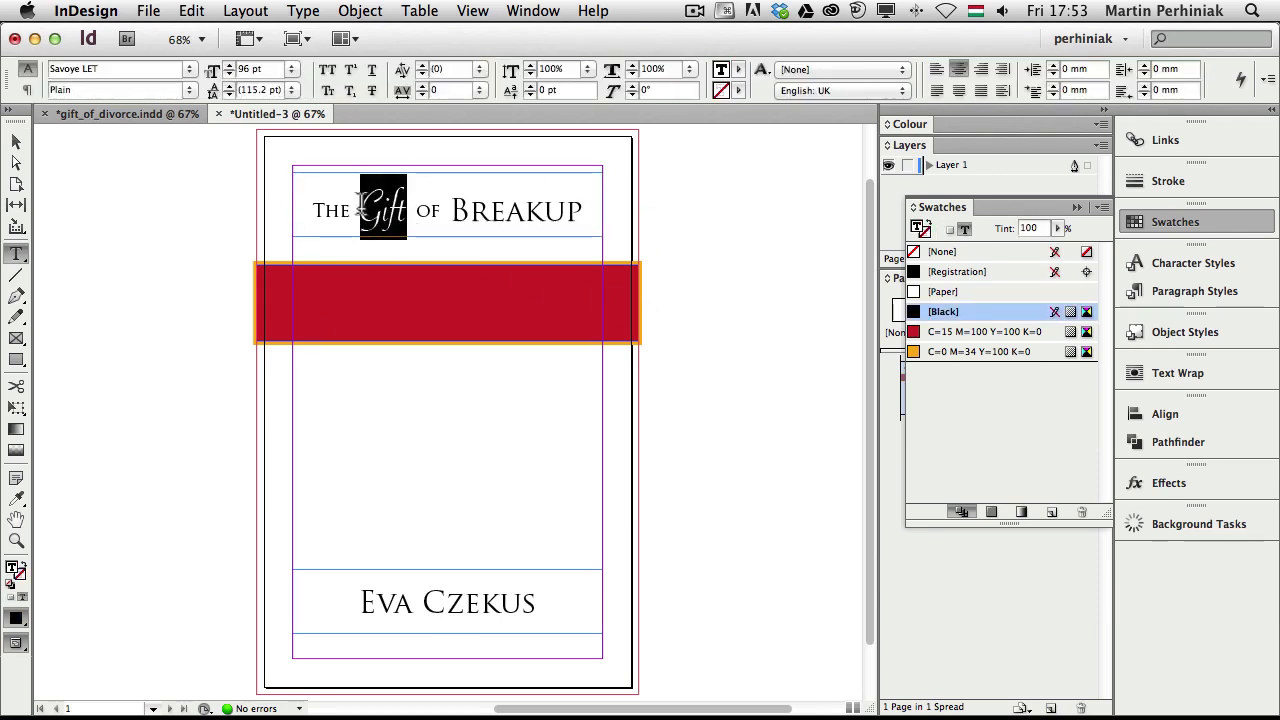
pyautogui.click(943, 348)
pyautogui.click(499, 203)
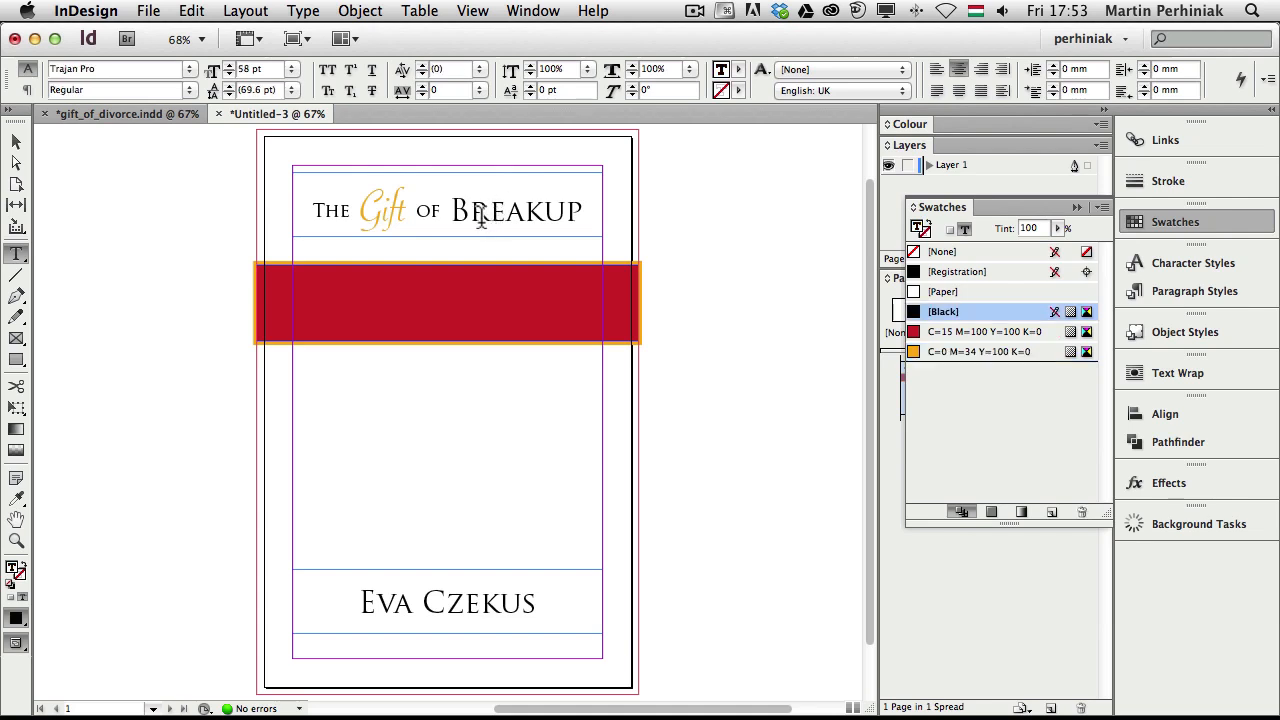
# Colour OF BREAKUP and The in the title red
pyautogui.moveTo(413, 205); pyautogui.dragTo(585, 215)
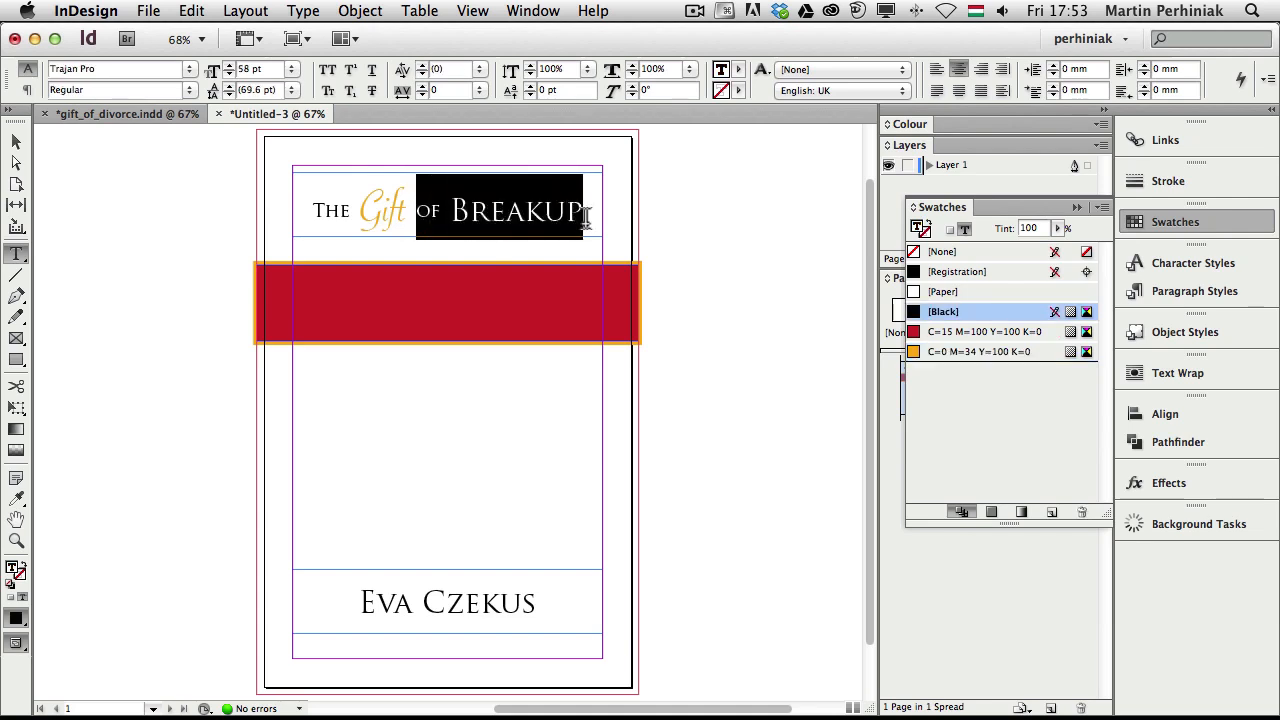
pyautogui.click(966, 334)
pyautogui.click(498, 212)
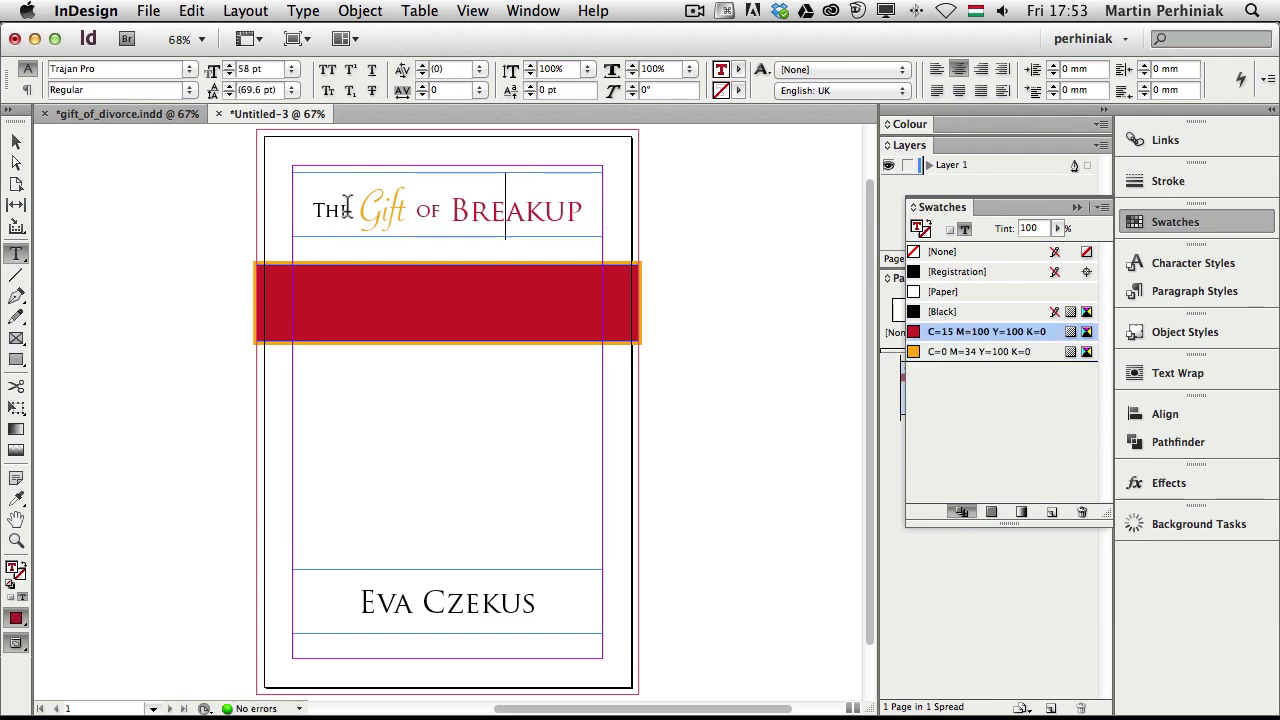
pyautogui.moveTo(350, 210); pyautogui.dragTo(310, 213)
pyautogui.click(970, 332)
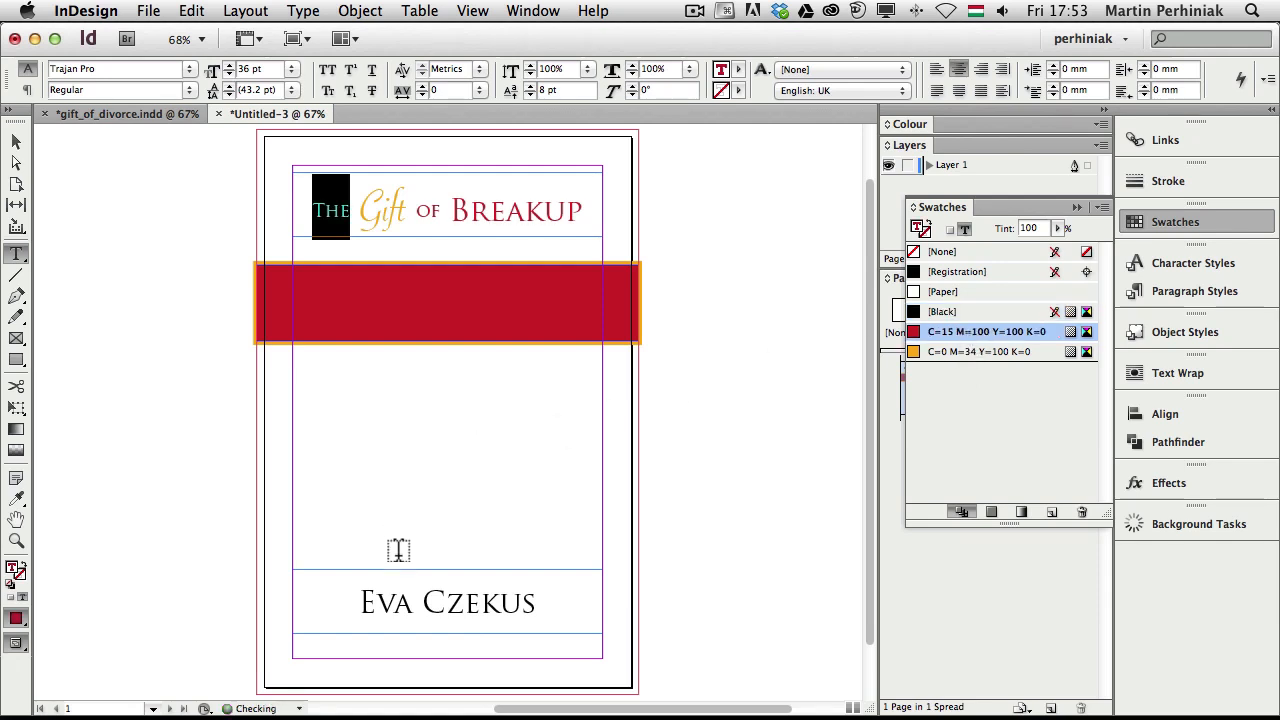
# Colour the author name line red and leave text editing
pyautogui.moveTo(358, 600); pyautogui.dragTo(552, 606)
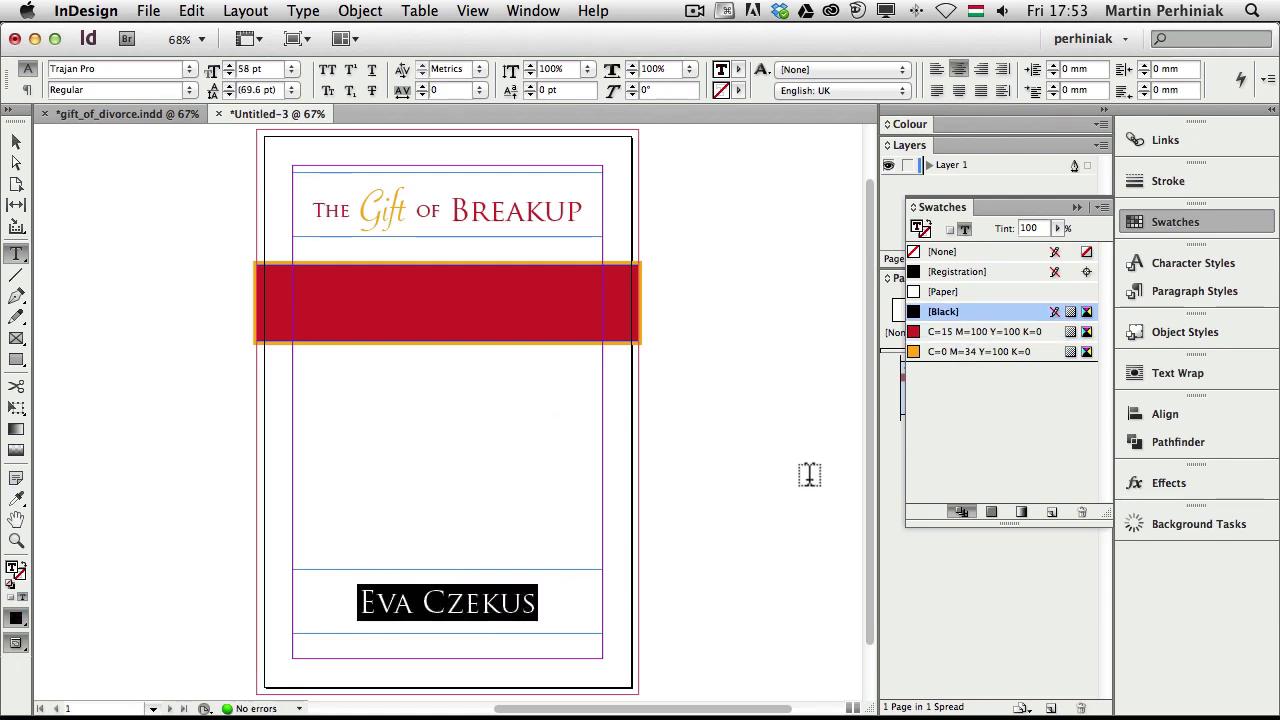
pyautogui.click(975, 336)
pyautogui.click(501, 602)
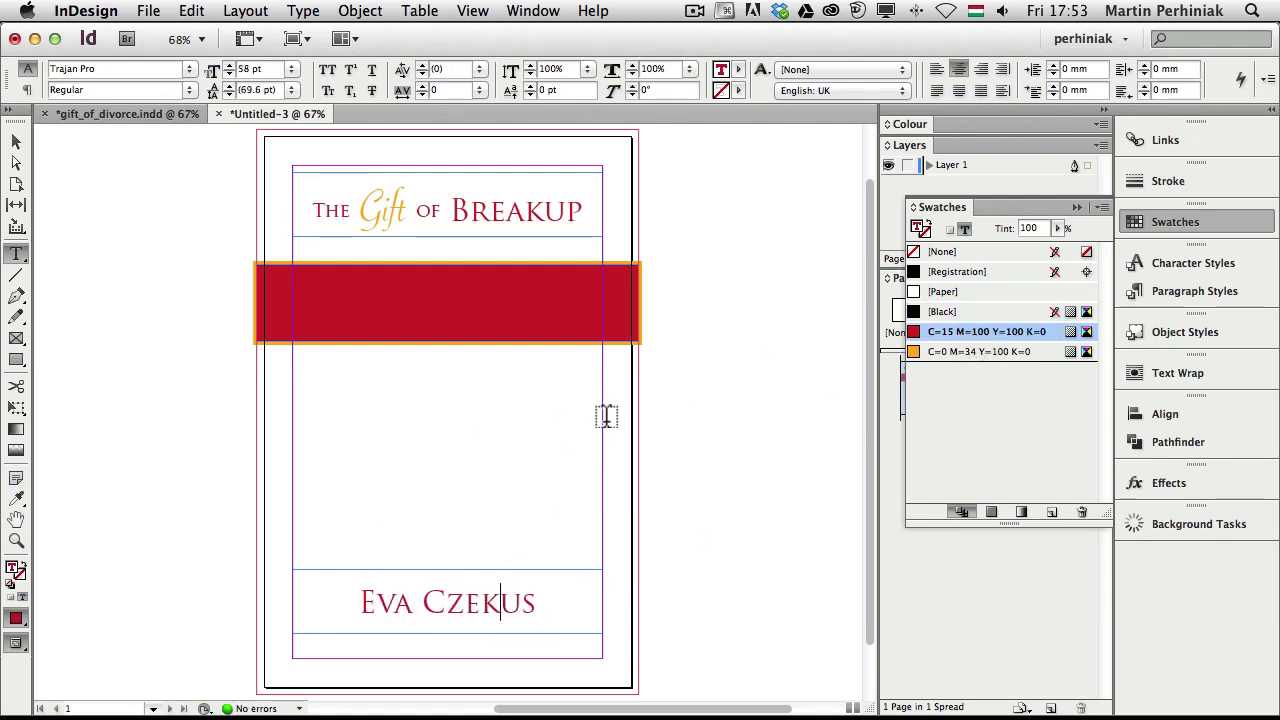
pyautogui.click(1128, 227)
pyautogui.press('Escape')
pyautogui.click(730, 280)
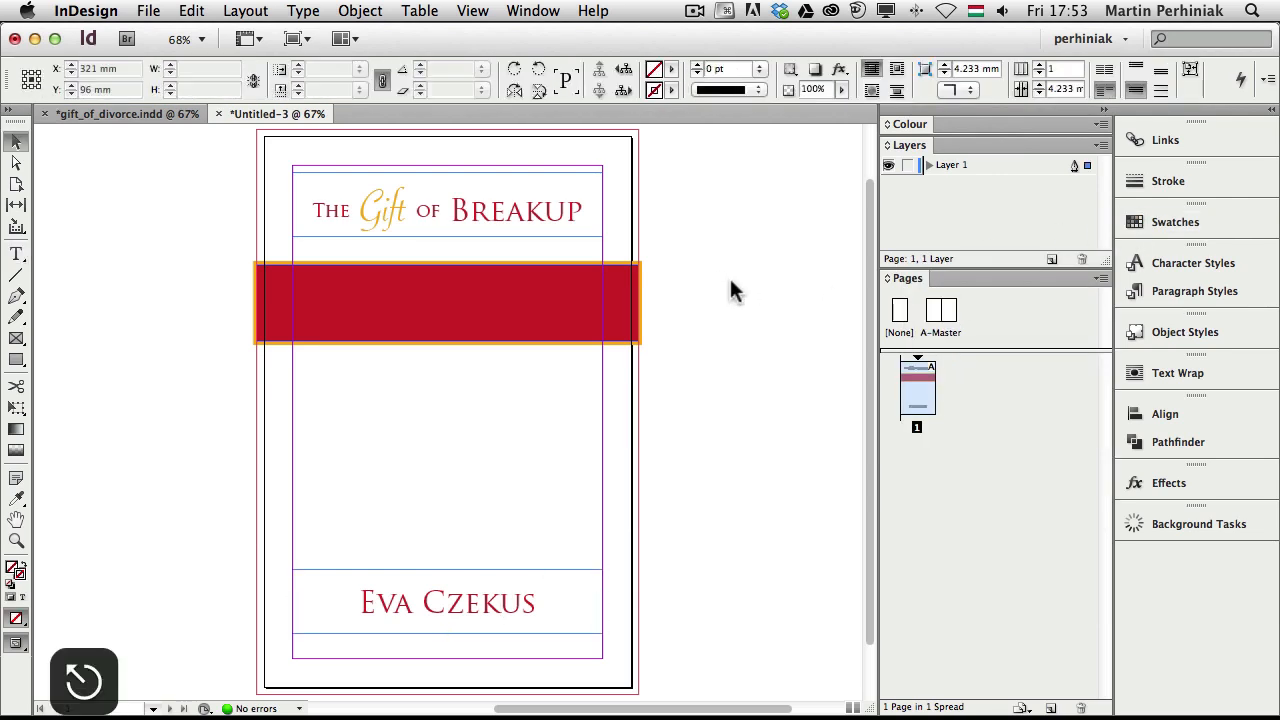
# Compare with the finished gift_of_divorce.indd cover, then return to Untitled-3 and select the title
pyautogui.click(122, 112)
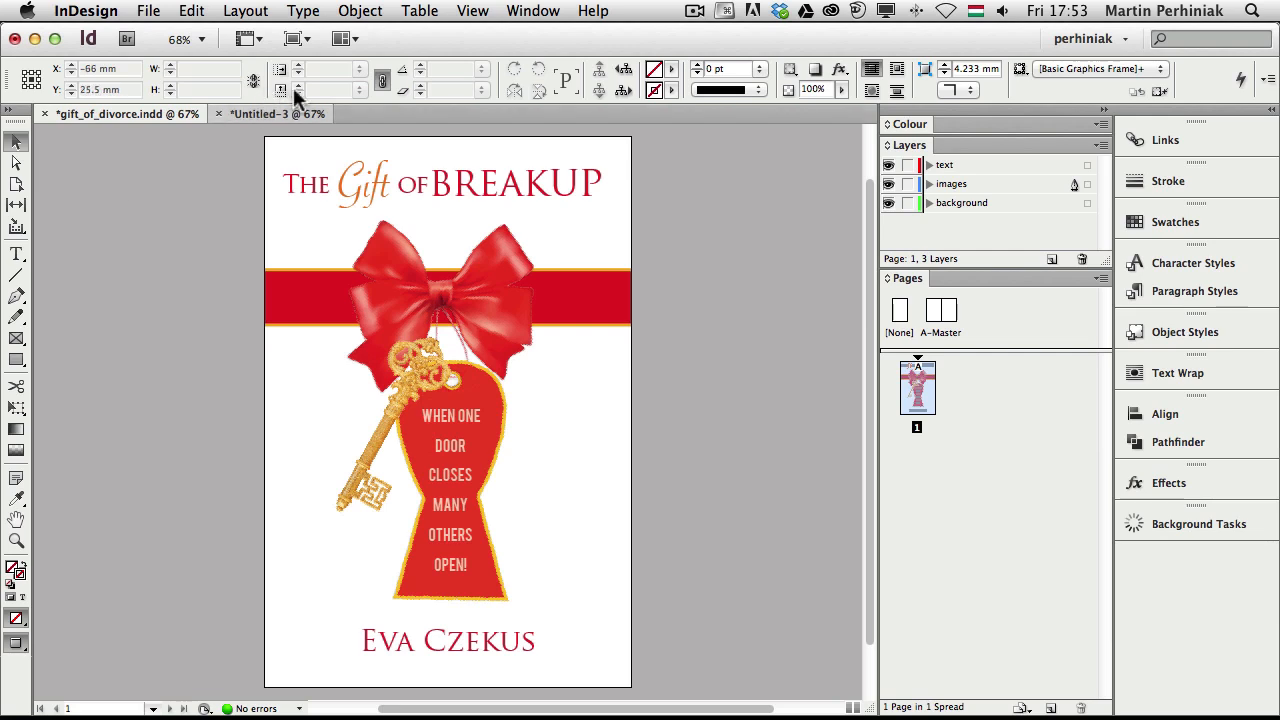
pyautogui.click(297, 113)
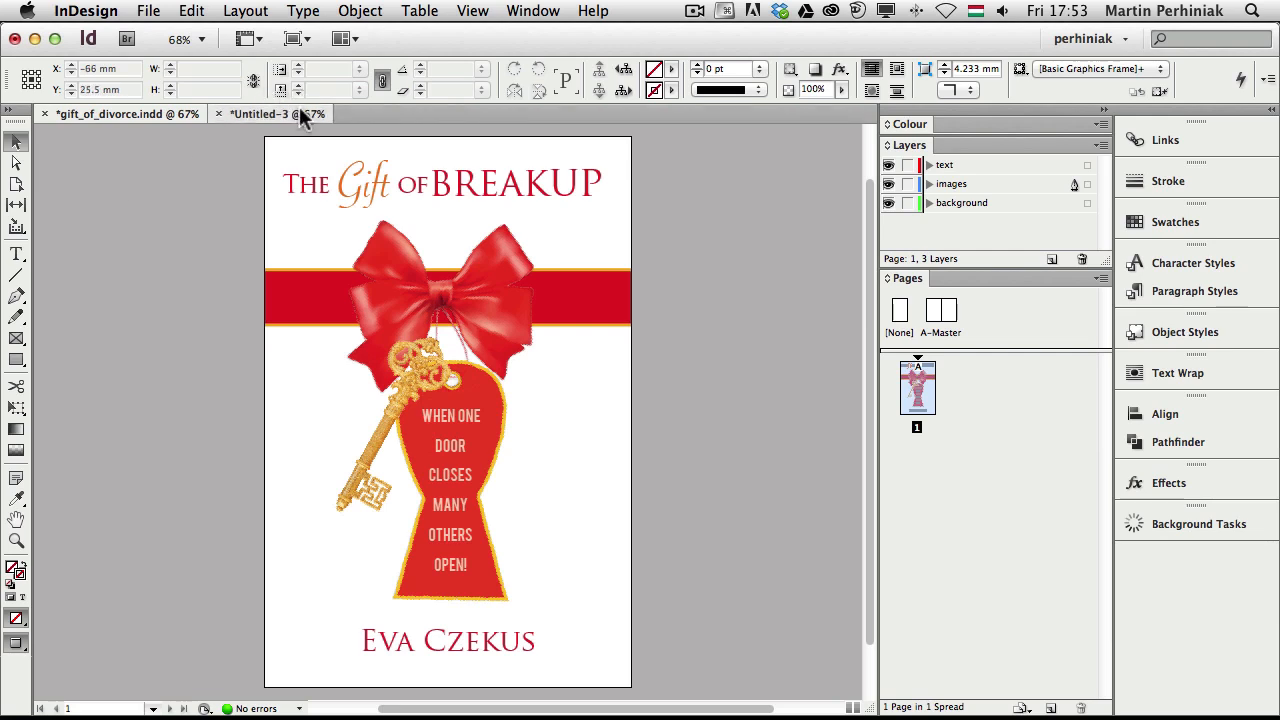
pyautogui.click(518, 204)
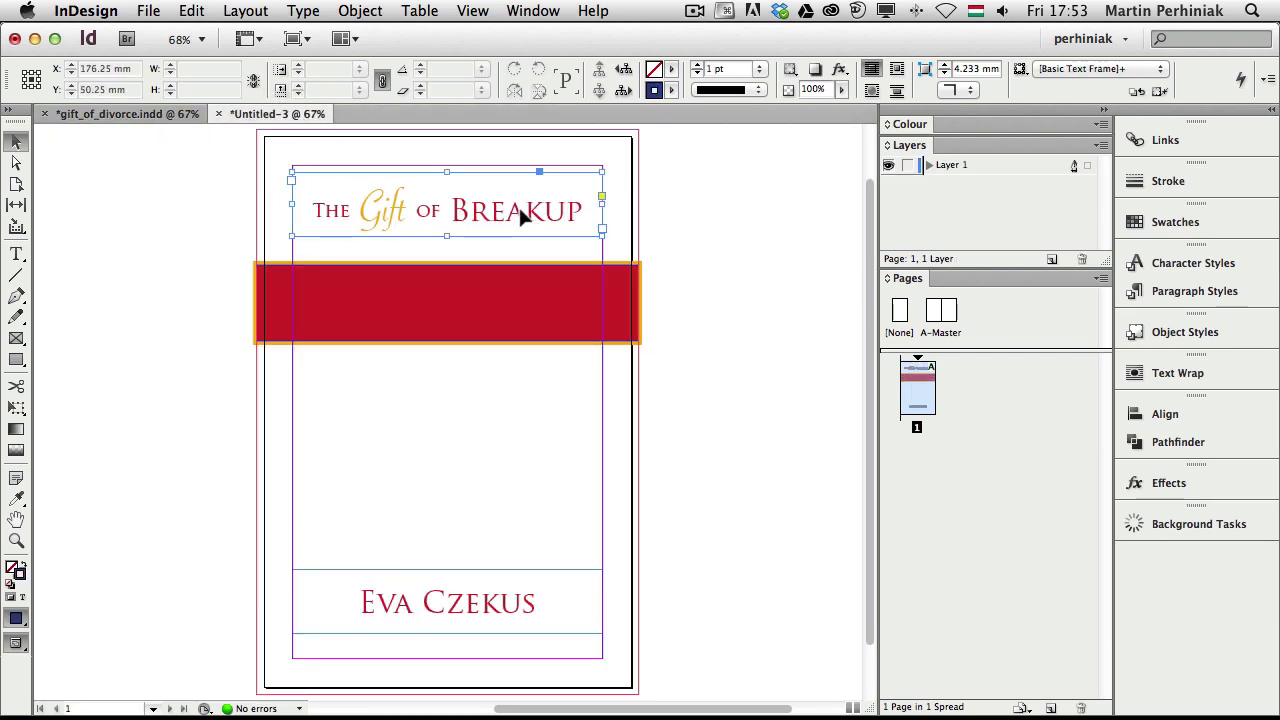
# Enlarge the whole title text by four size steps so it fills the frame width
pyautogui.doubleClick(570, 205)
pyautogui.moveTo(570, 205); pyautogui.dragTo(277, 205)
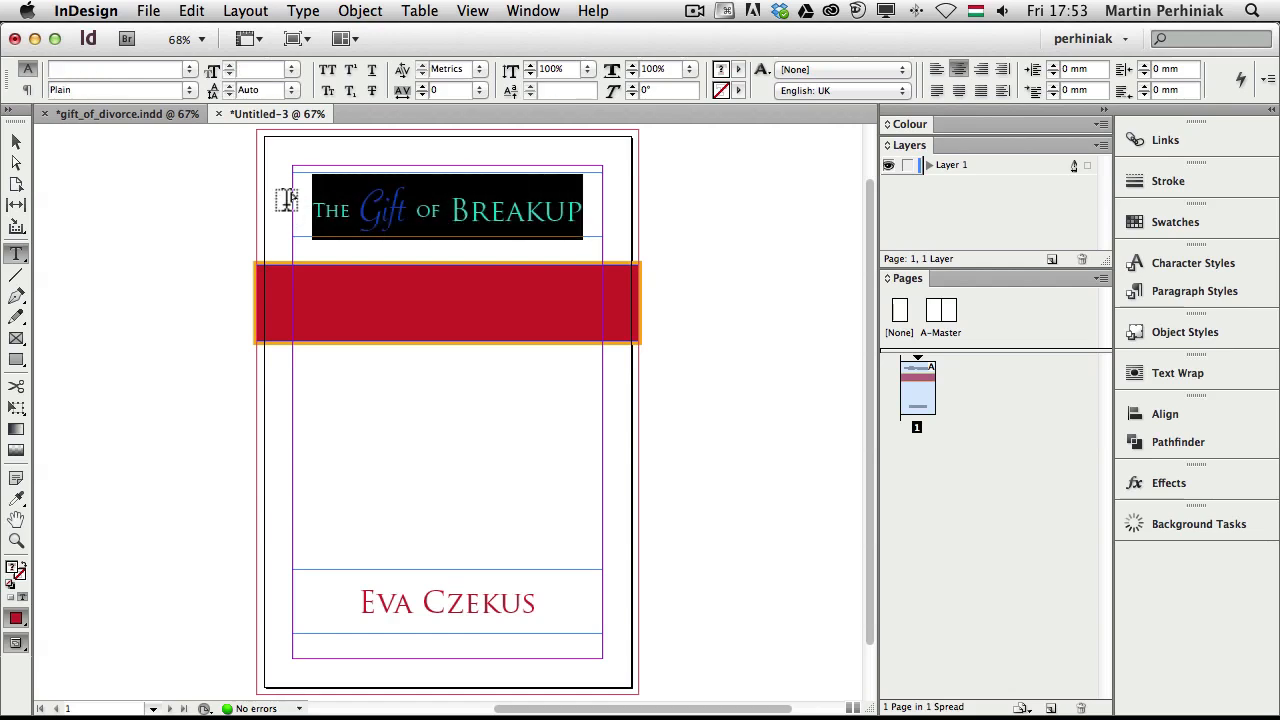
pyautogui.press('super+shift+period')
pyautogui.press('super+shift+period')
pyautogui.press('super+shift+period')
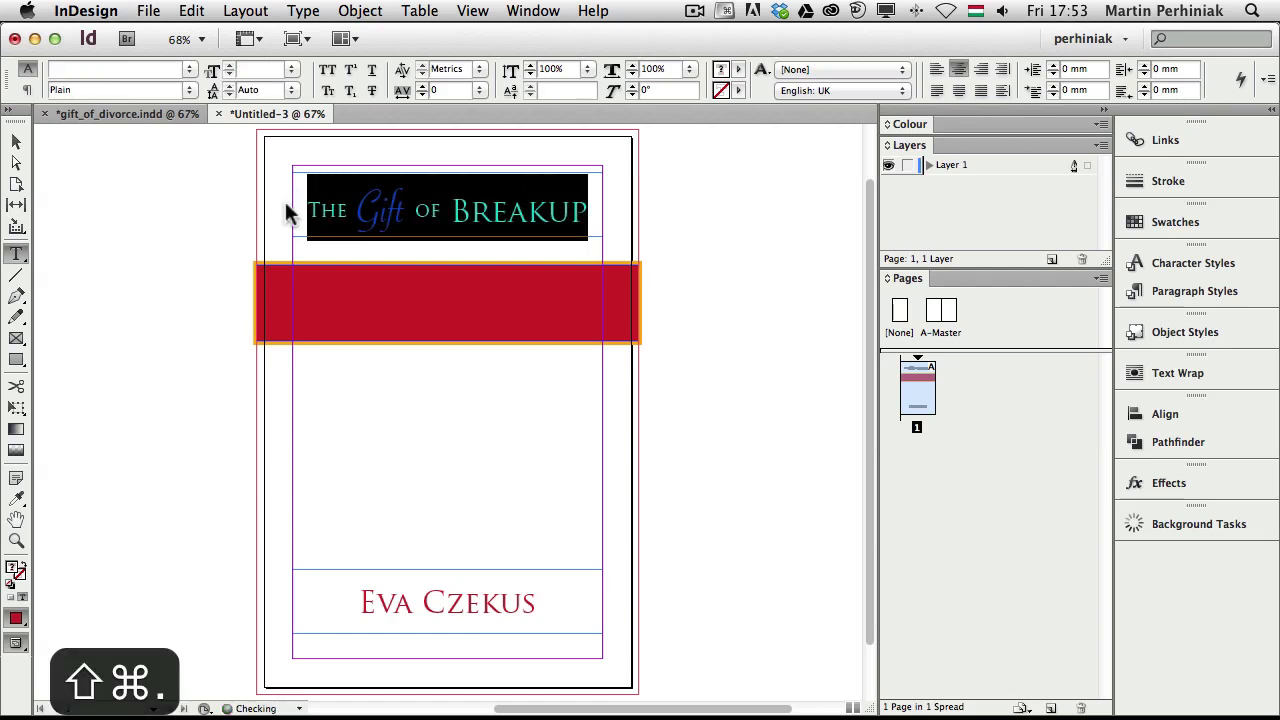
pyautogui.press('super+shift+period')
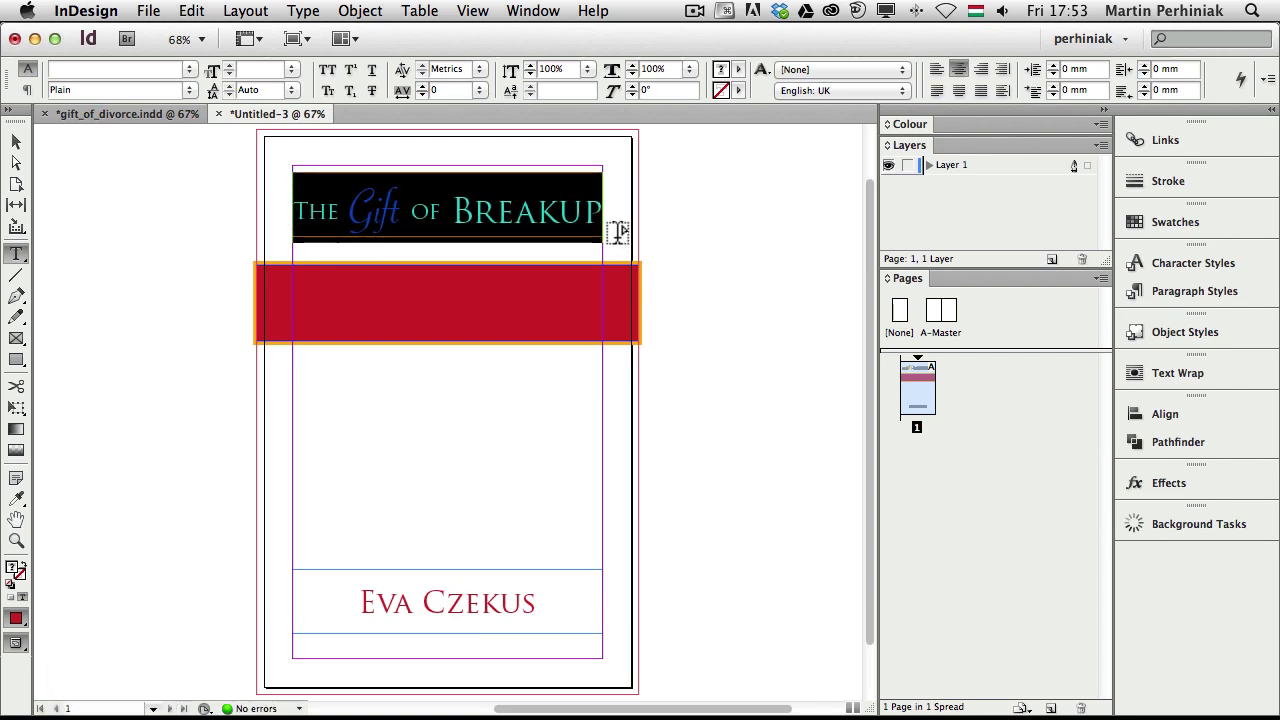
pyautogui.press('Escape')
pyautogui.click(729, 219)
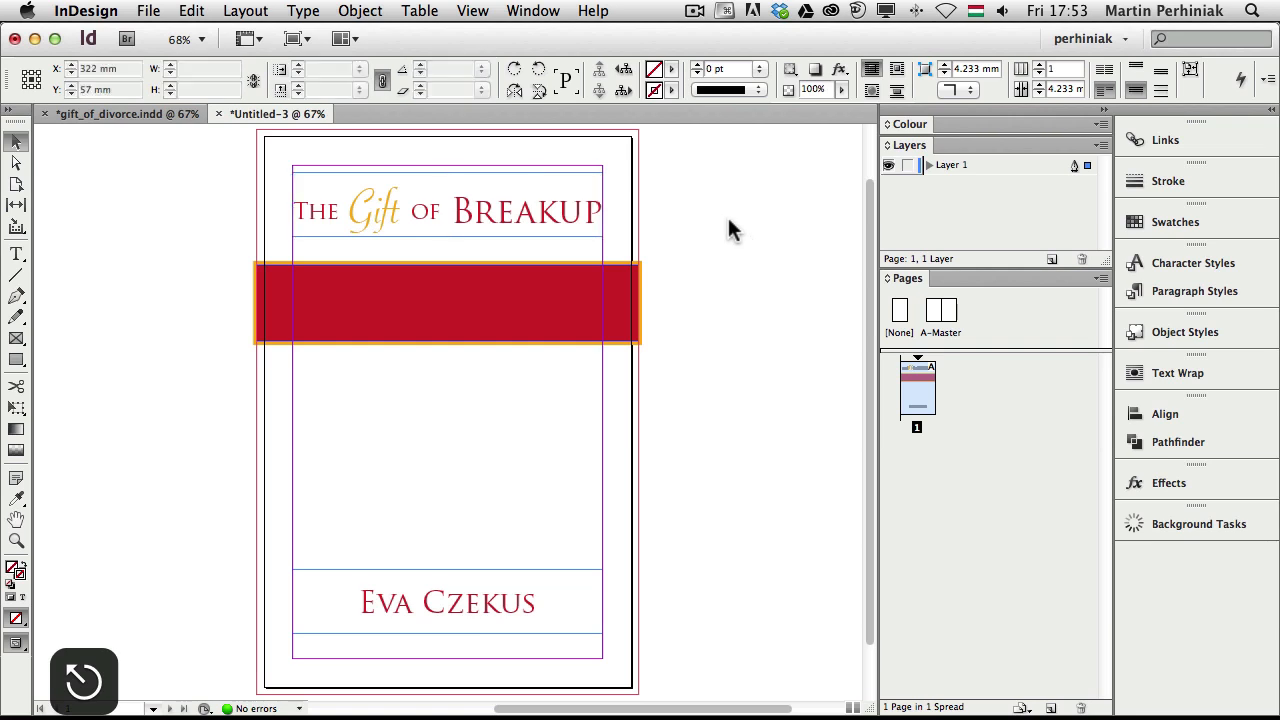
pyautogui.press('w')
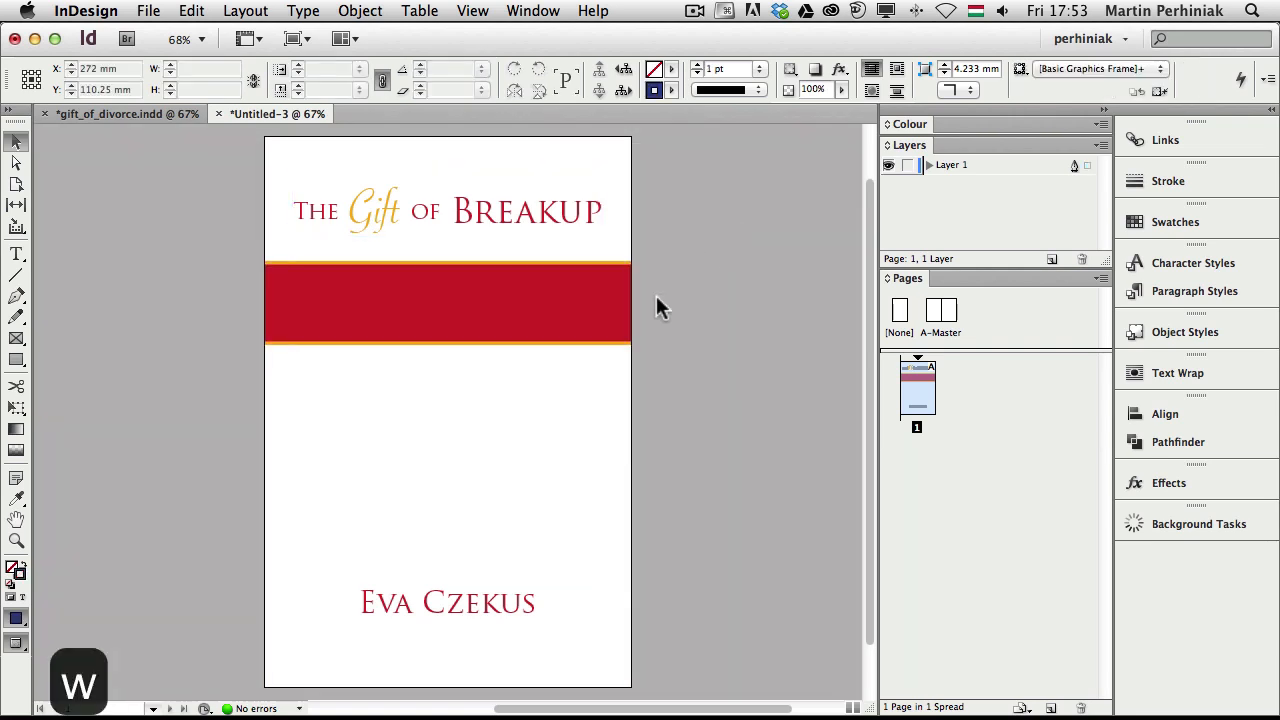
pyautogui.press('w')
# Nudge the title frame up to Y 33.875 mm and preview the cover
pyautogui.click(524, 212)
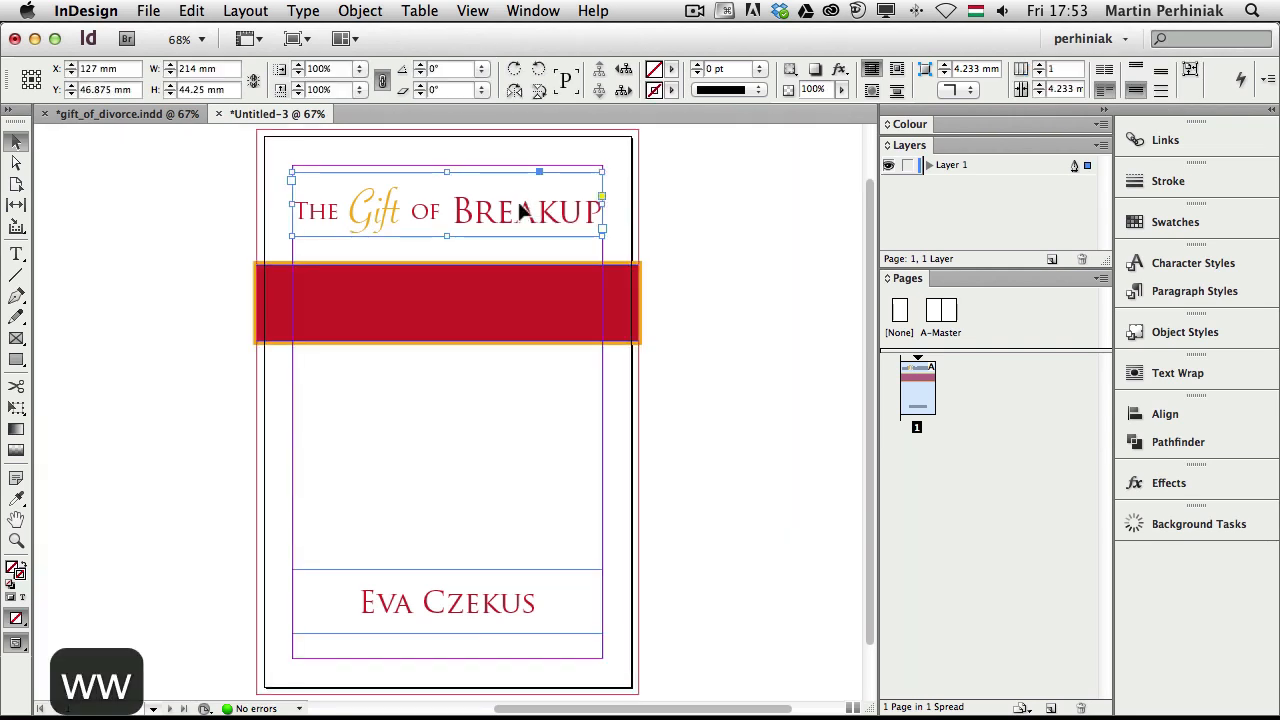
pyautogui.hotkey('shift', 'Up')
pyautogui.hotkey('shift', 'Up')
pyautogui.hotkey('shift', 'Up')
pyautogui.hotkey('shift', 'Up')
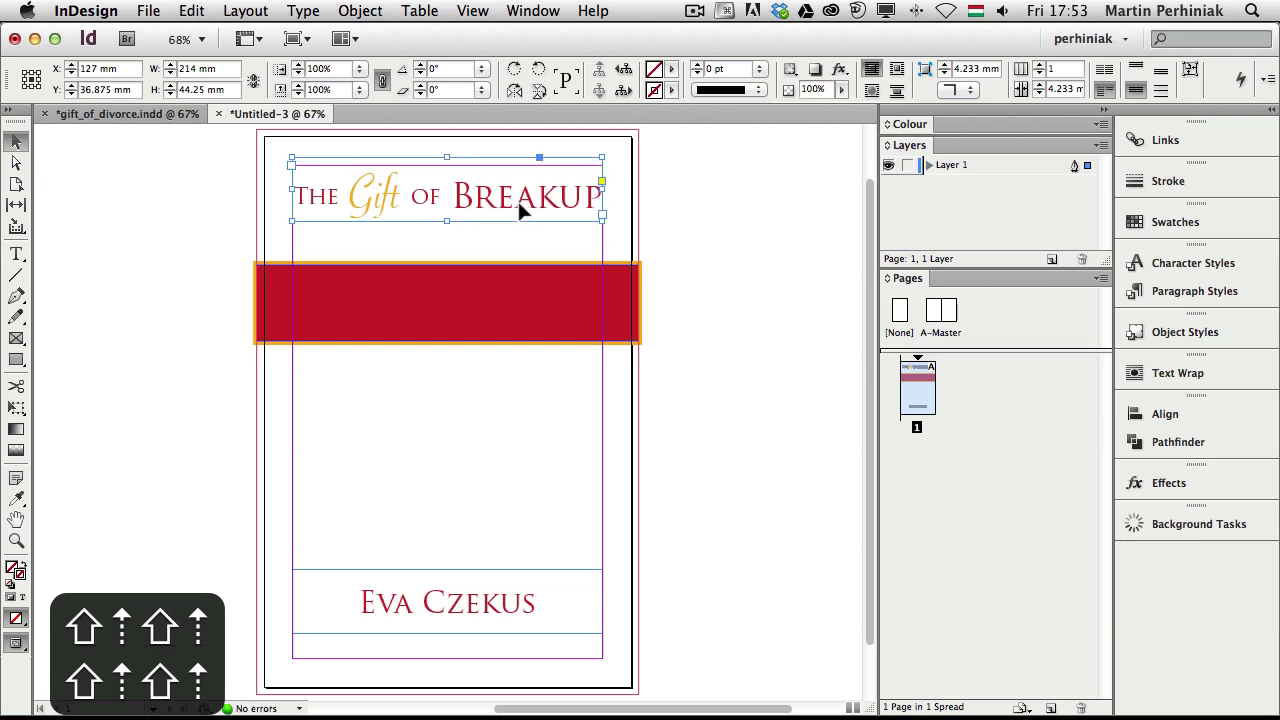
pyautogui.hotkey('shift', 'Up')
pyautogui.press('Up')
pyautogui.press('w')
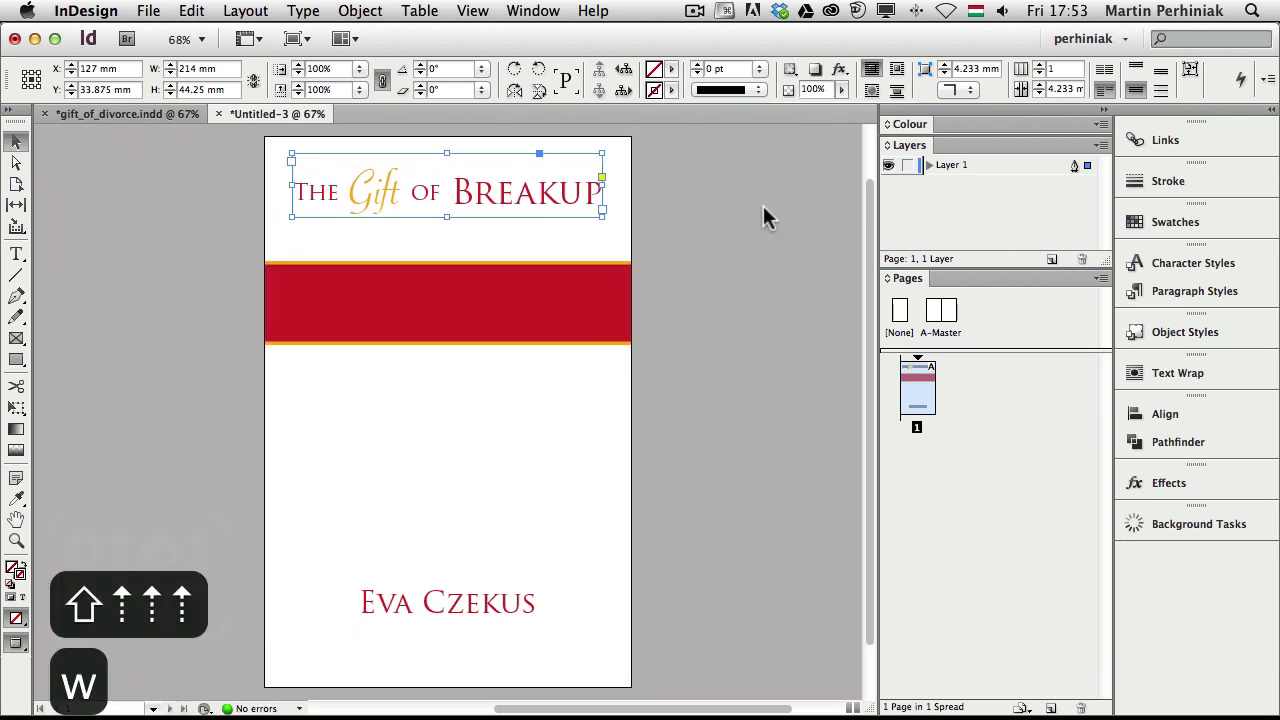
pyautogui.click(761, 203)
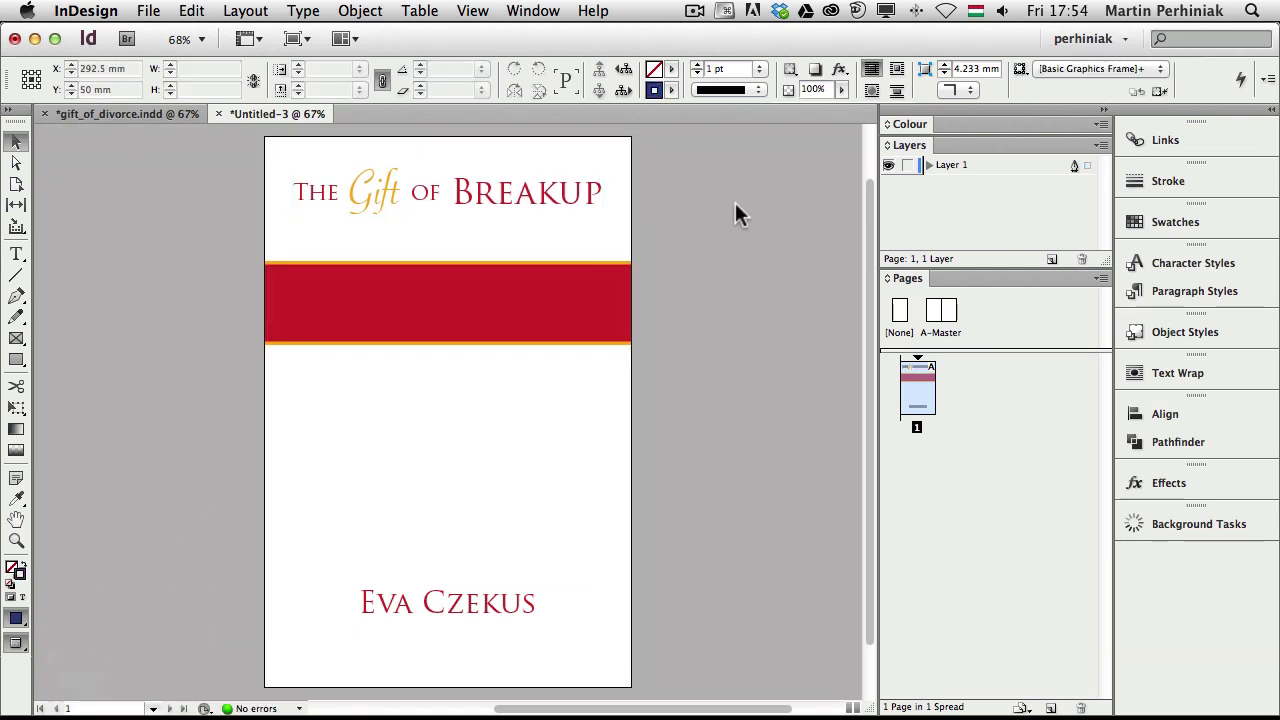
# Move the red band up toward the title and compare with the finished gift_of_divorce.indd cover
pyautogui.moveTo(563, 306)
pyautogui.mouseDown()
pyautogui.moveTo(568, 282)
pyautogui.moveTo(568, 297)
pyautogui.mouseUp()
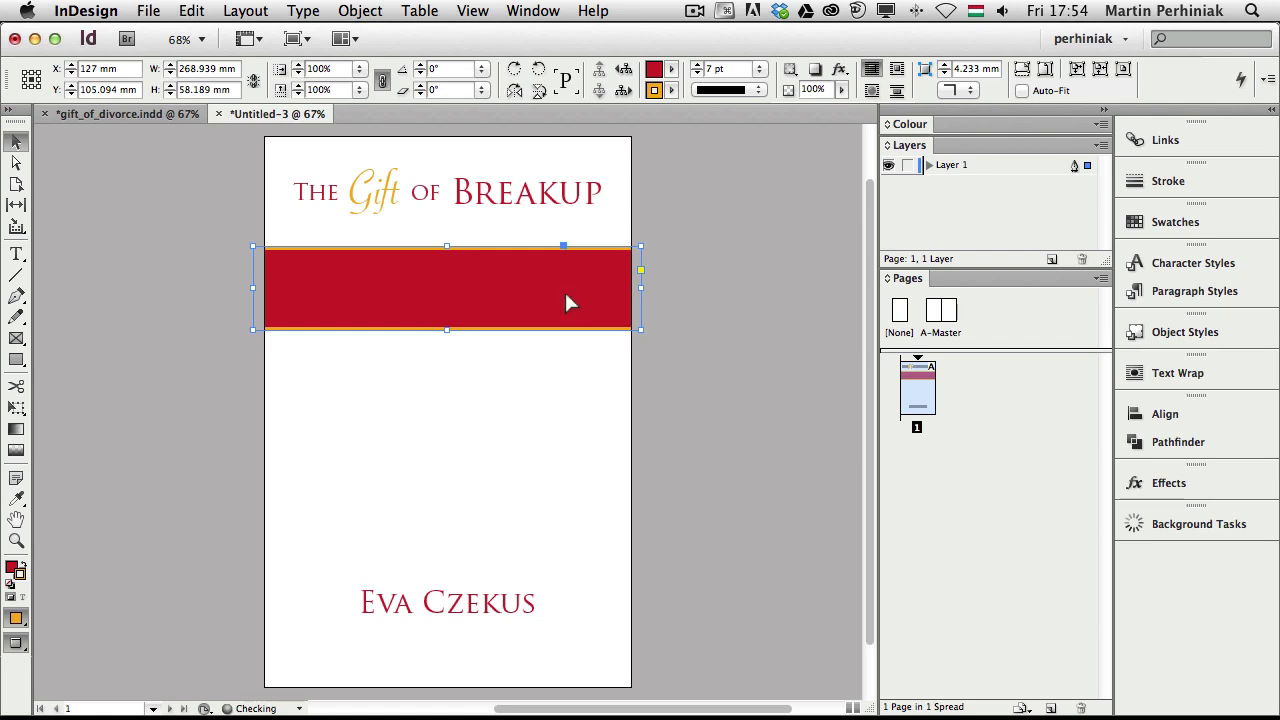
pyautogui.press('super+z')
pyautogui.click(672, 254)
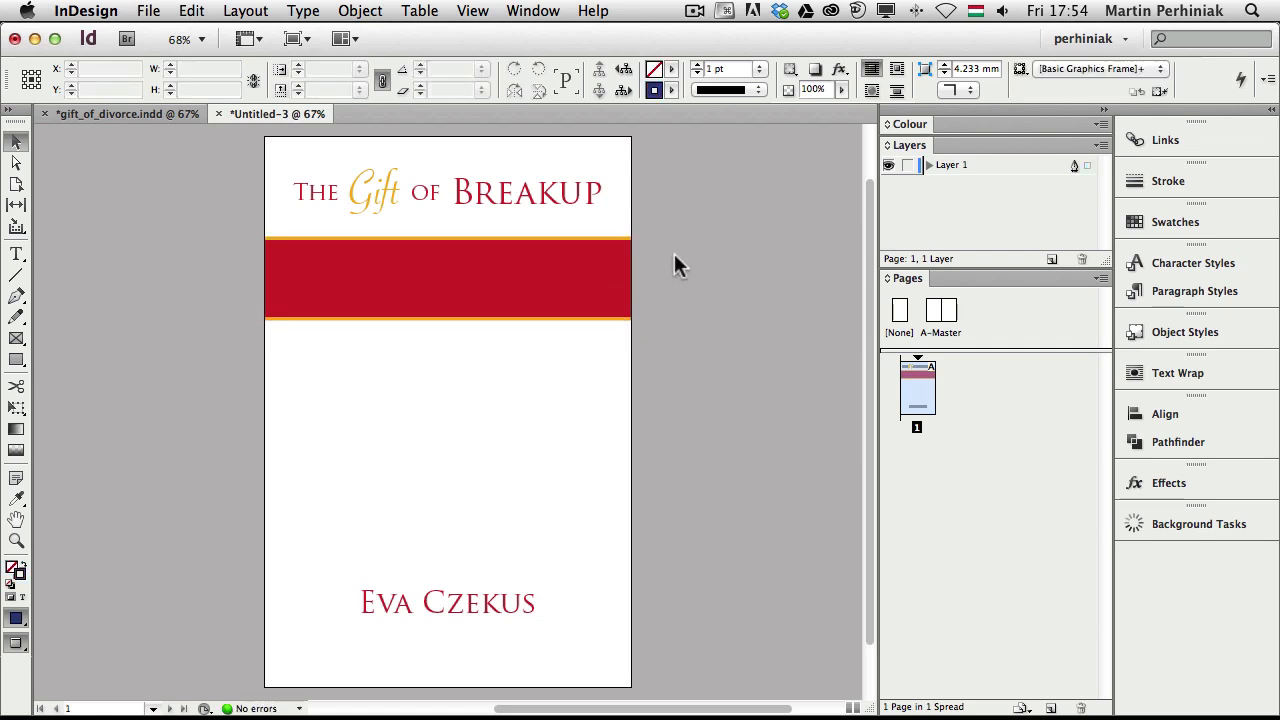
pyautogui.press('w')
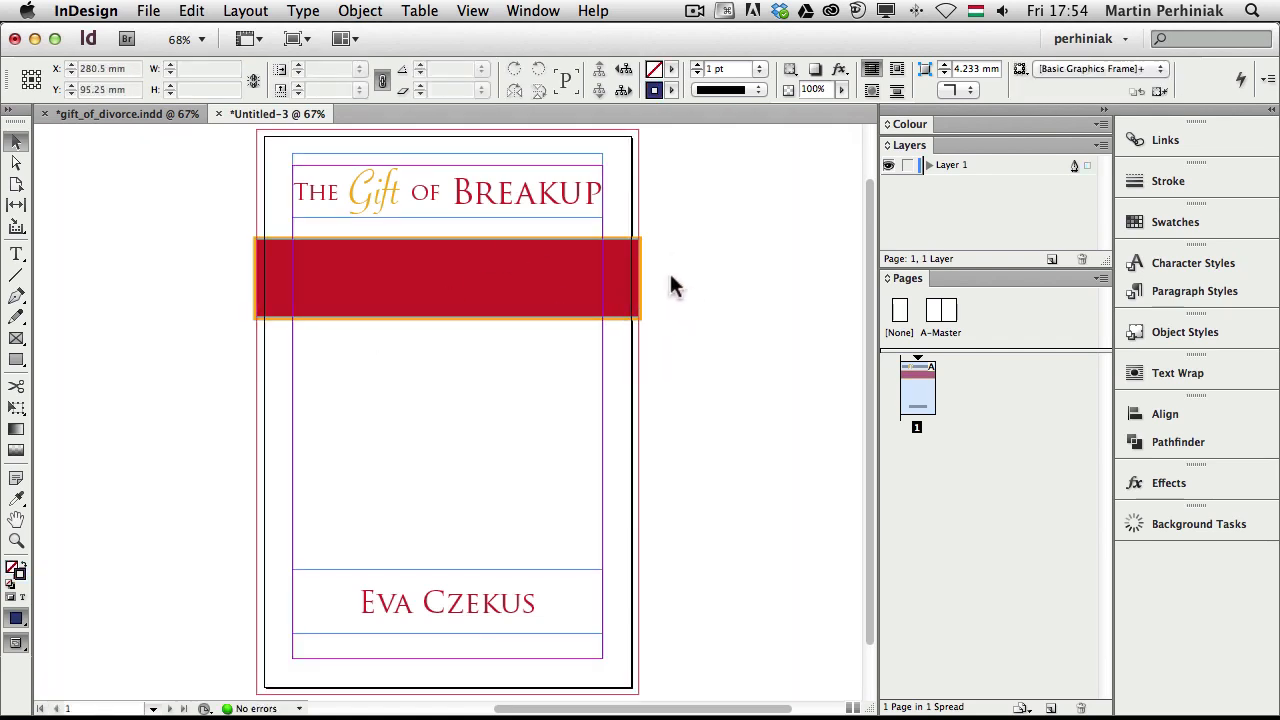
pyautogui.press('w')
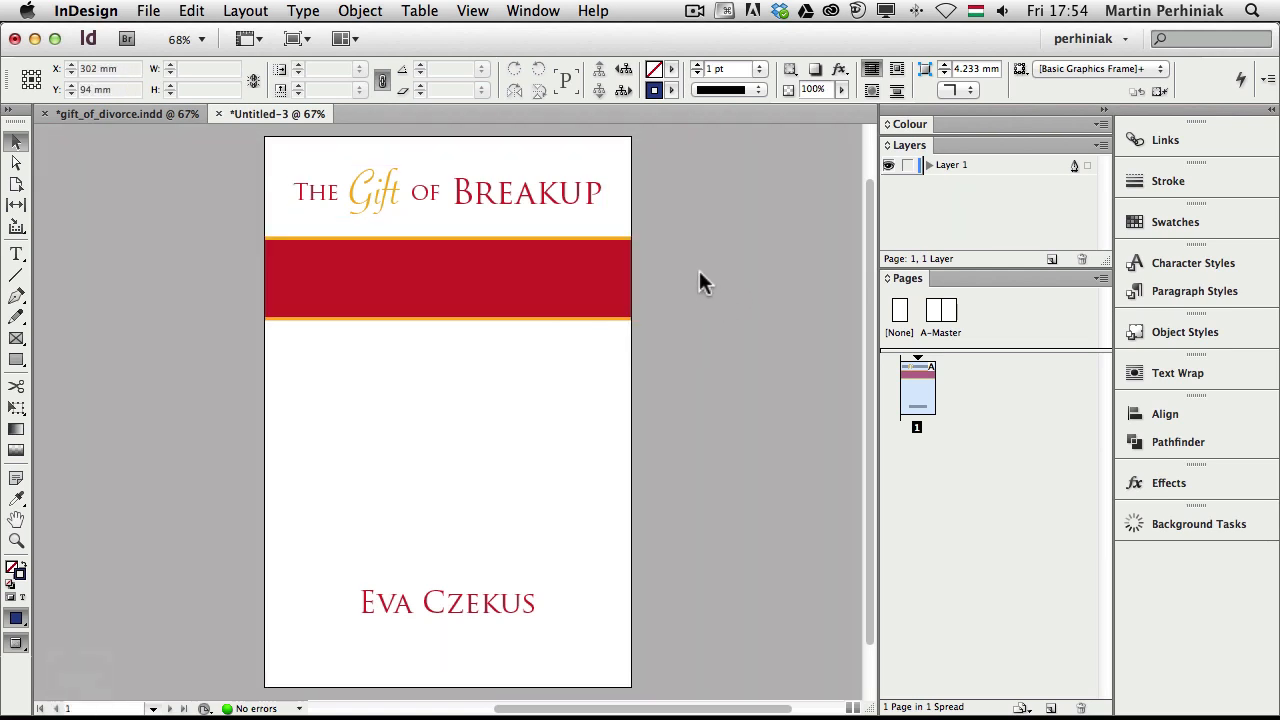
pyautogui.click(128, 111)
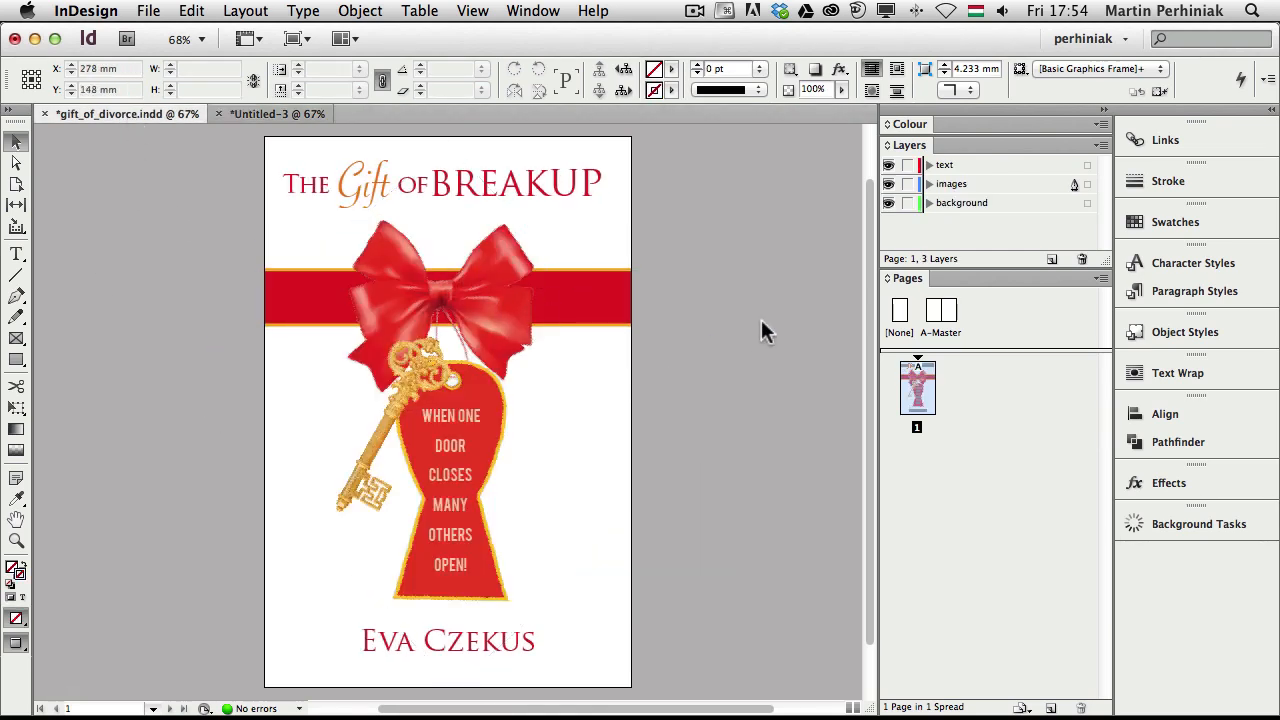
pyautogui.click(258, 112)
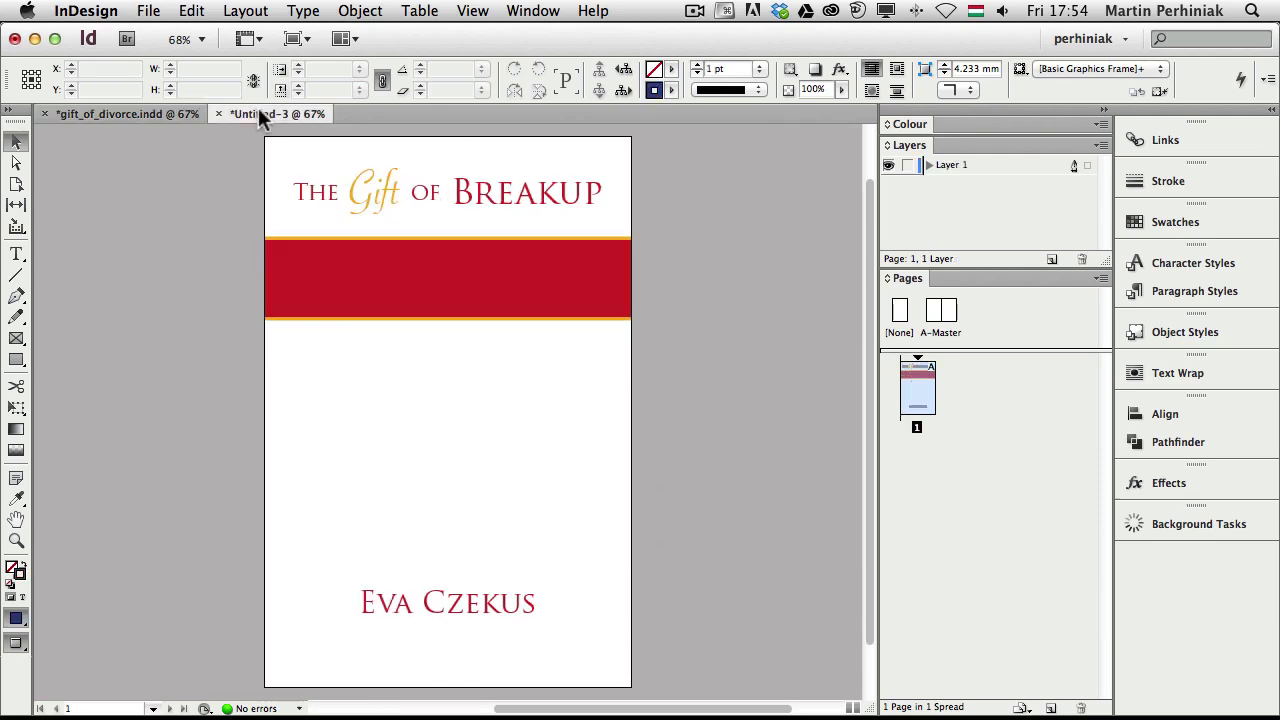
# In Bridge, open Book cover > links and preview the photodune gold-key JPG
pyautogui.press('super+Tab')
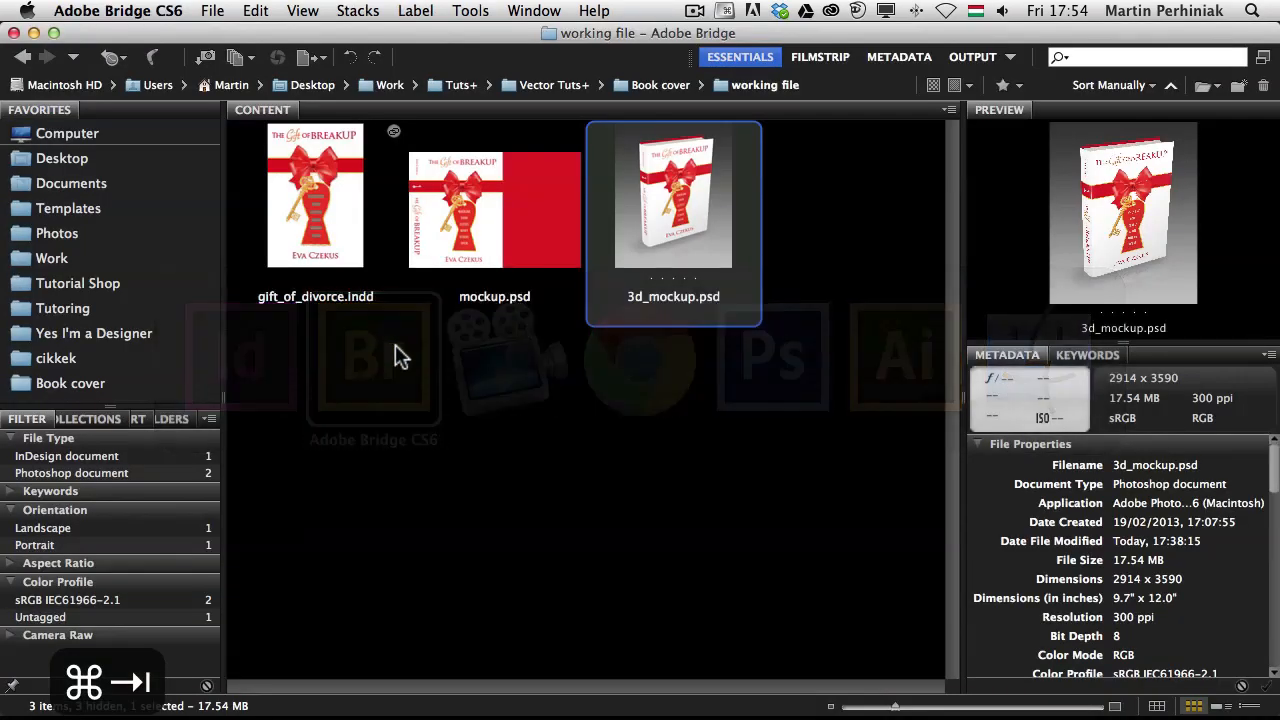
pyautogui.click(660, 85)
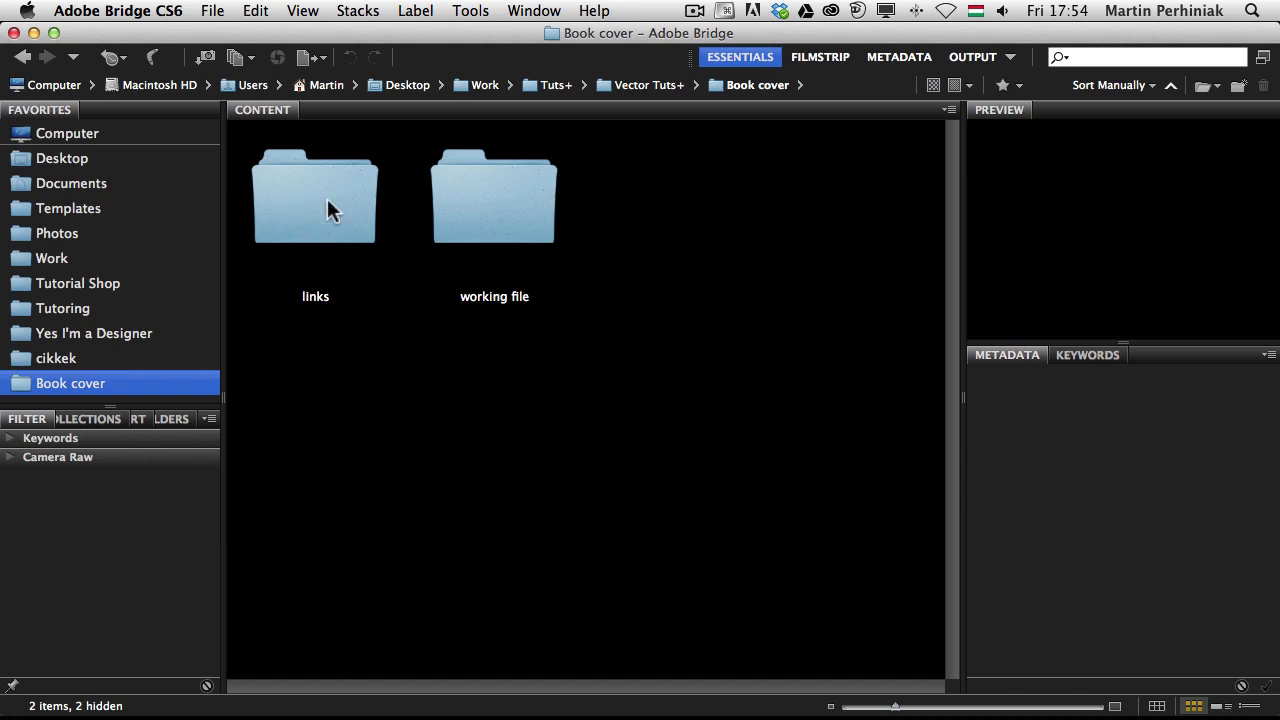
pyautogui.doubleClick(322, 218)
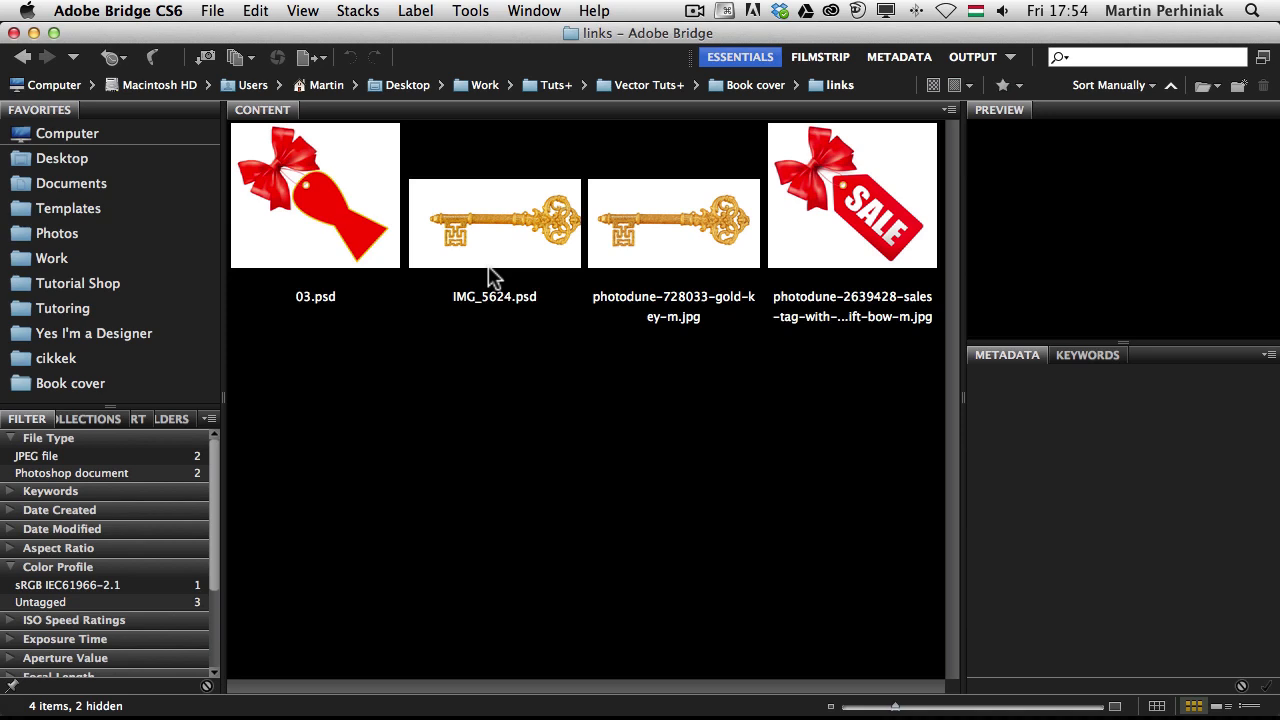
pyautogui.click(627, 233)
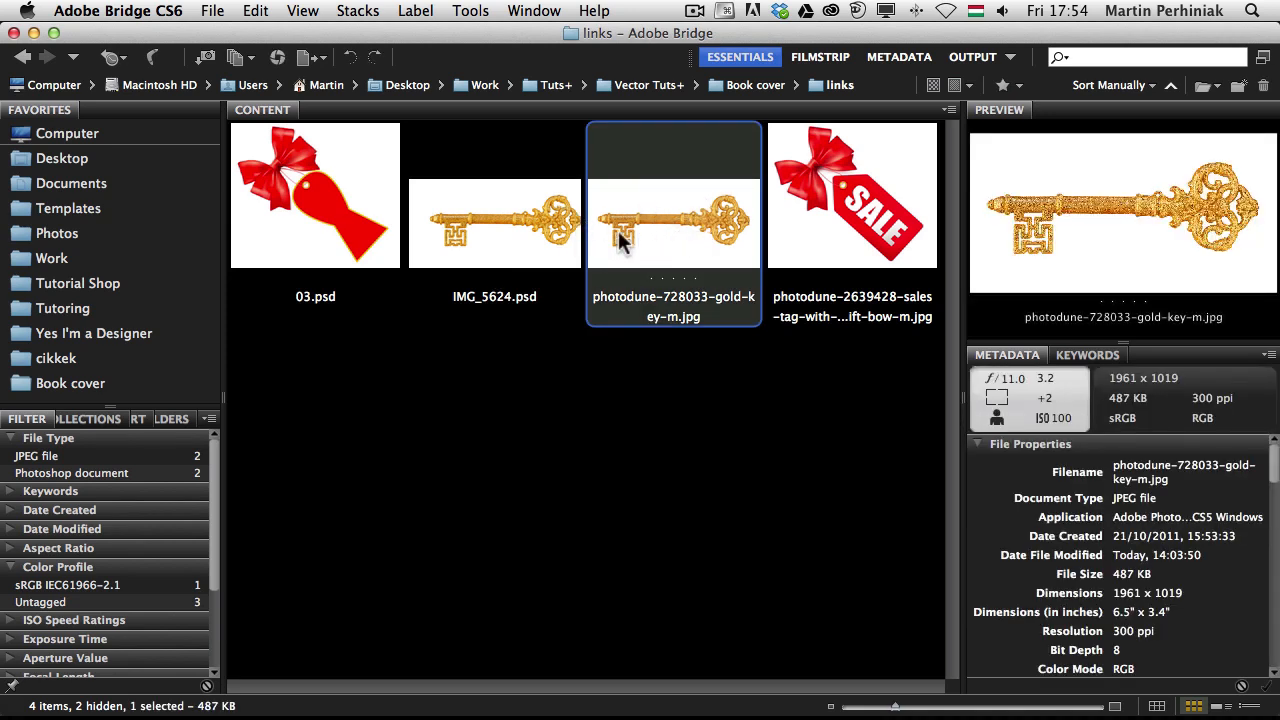
# Open the gold key JPEG in Photoshop and check its paths and layers
pyautogui.doubleClick(678, 231)
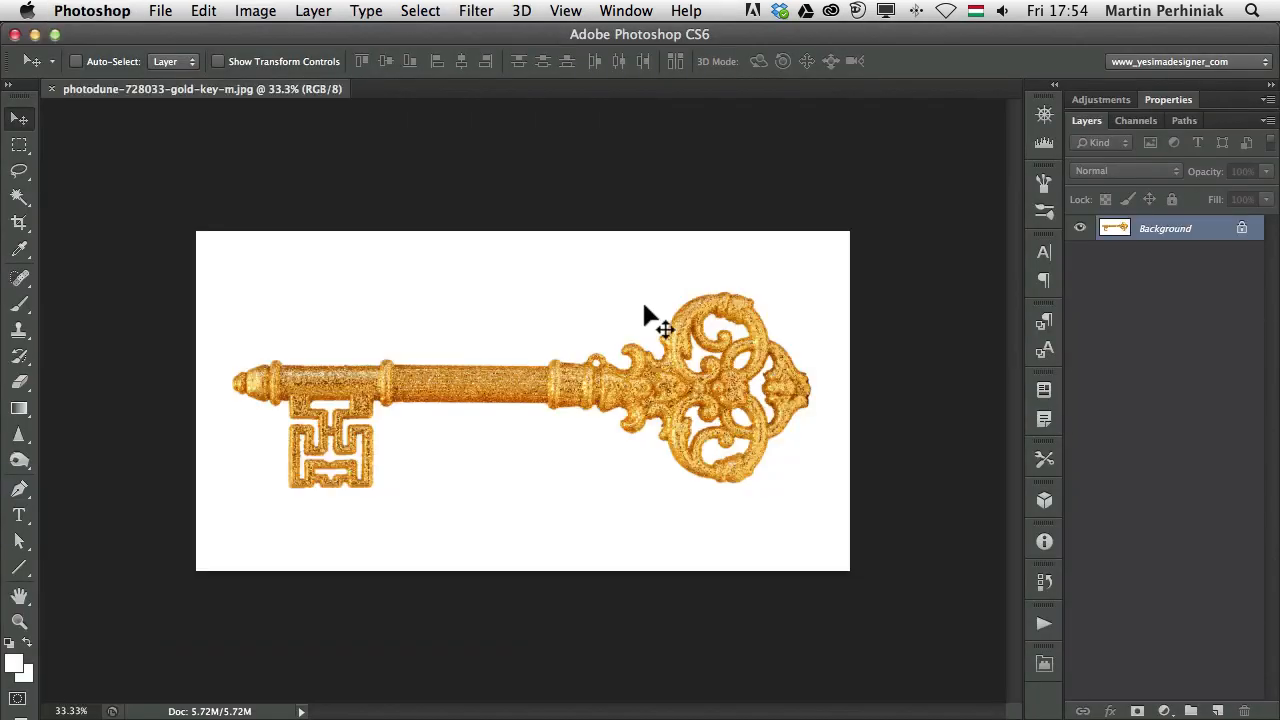
pyautogui.click(1183, 122)
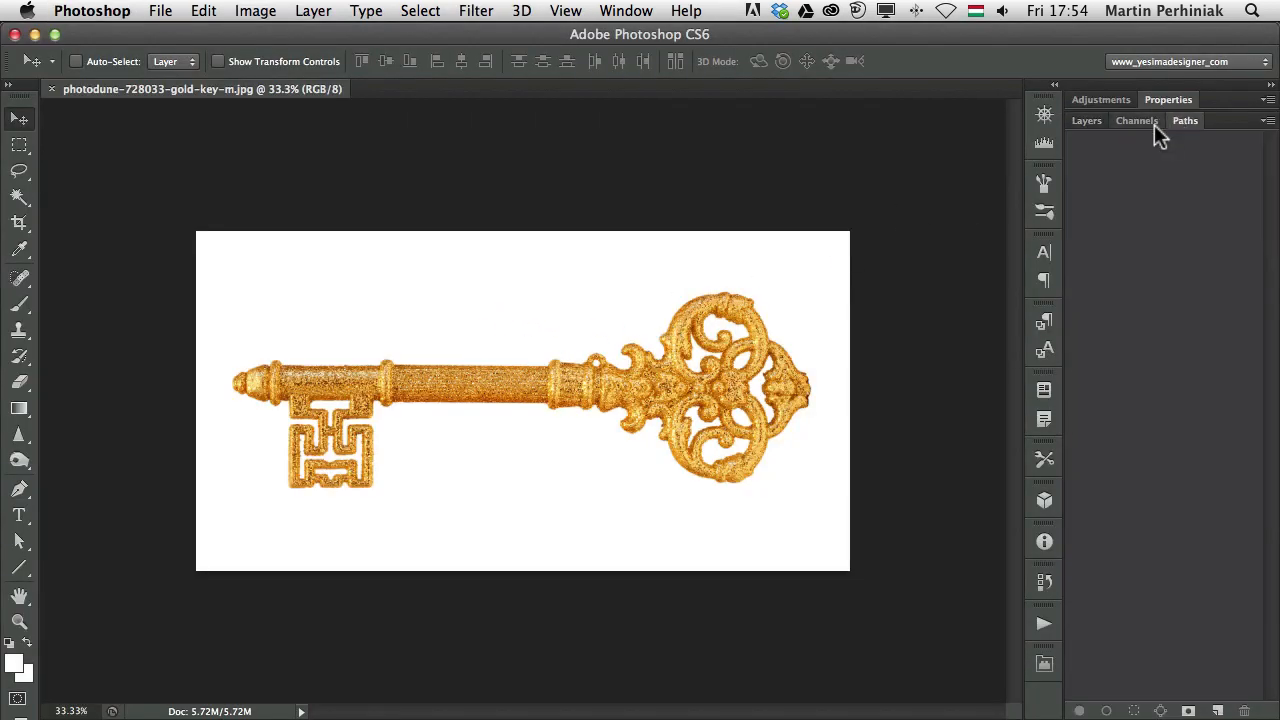
pyautogui.click(1085, 121)
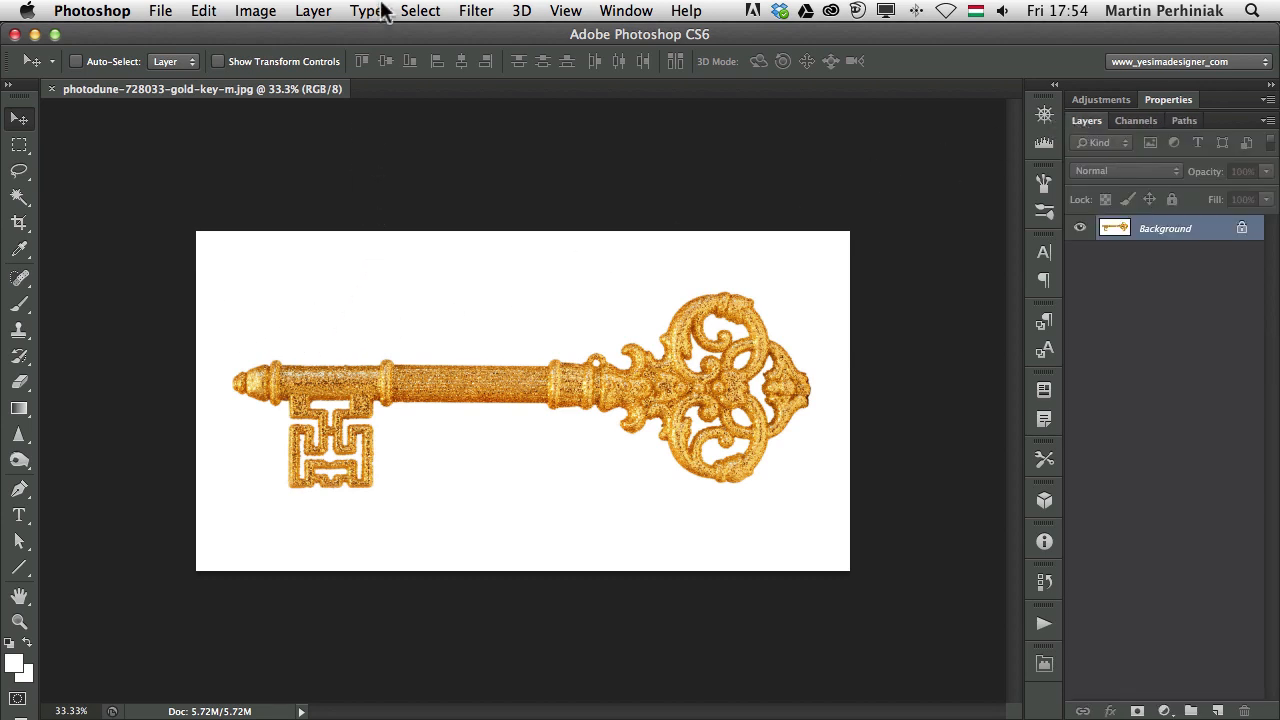
# Try a Color Range selection of the white background at Fuzziness 49, then cancel it
pyautogui.click(421, 11)
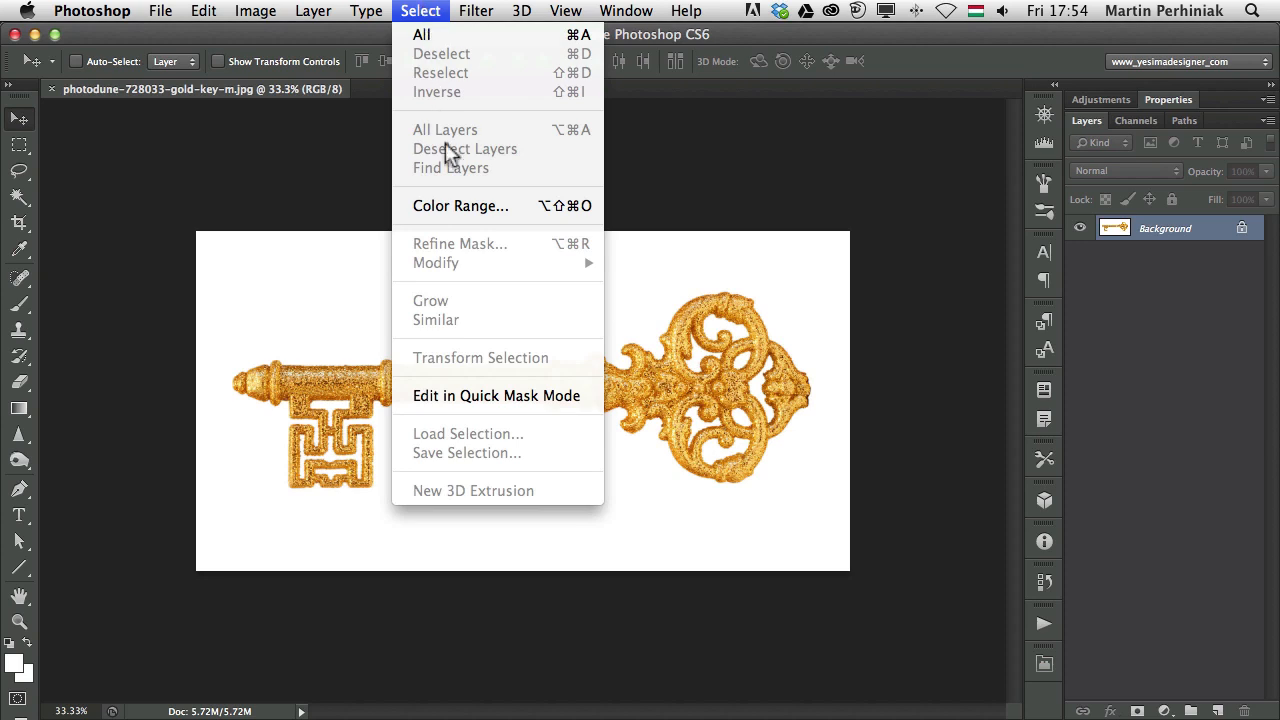
pyautogui.click(463, 205)
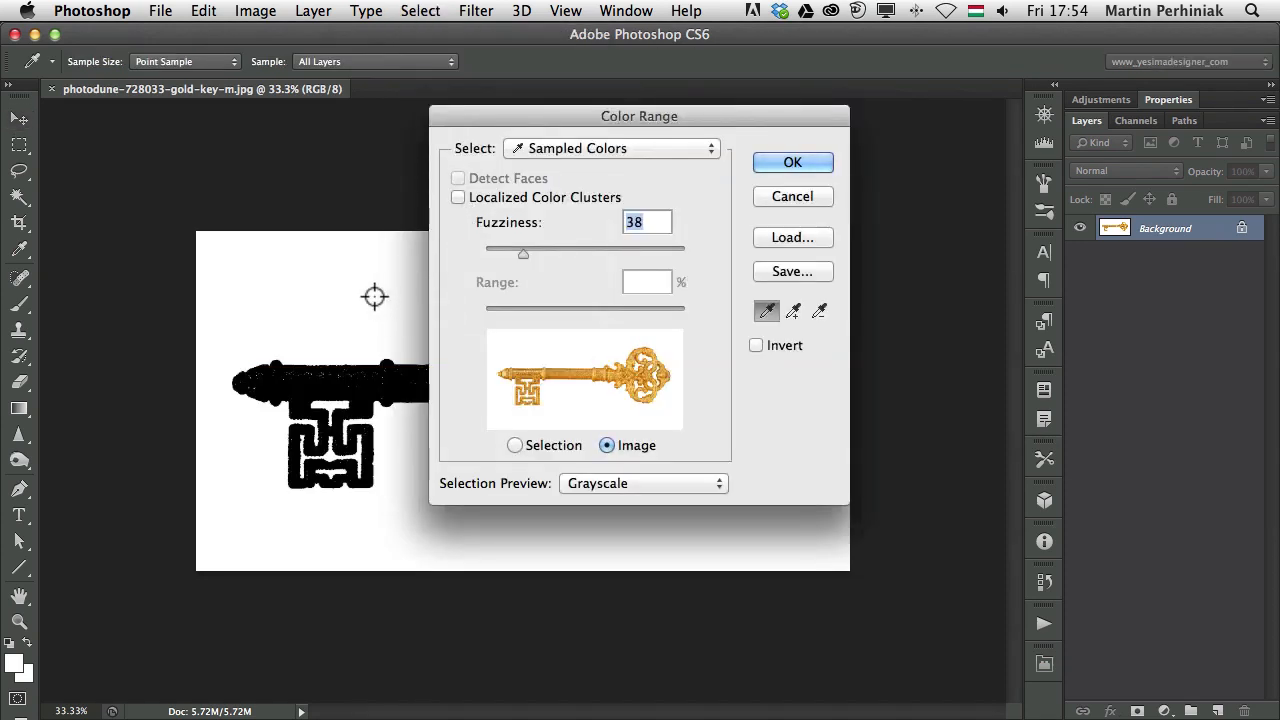
pyautogui.moveTo(542, 116); pyautogui.dragTo(930, 212)
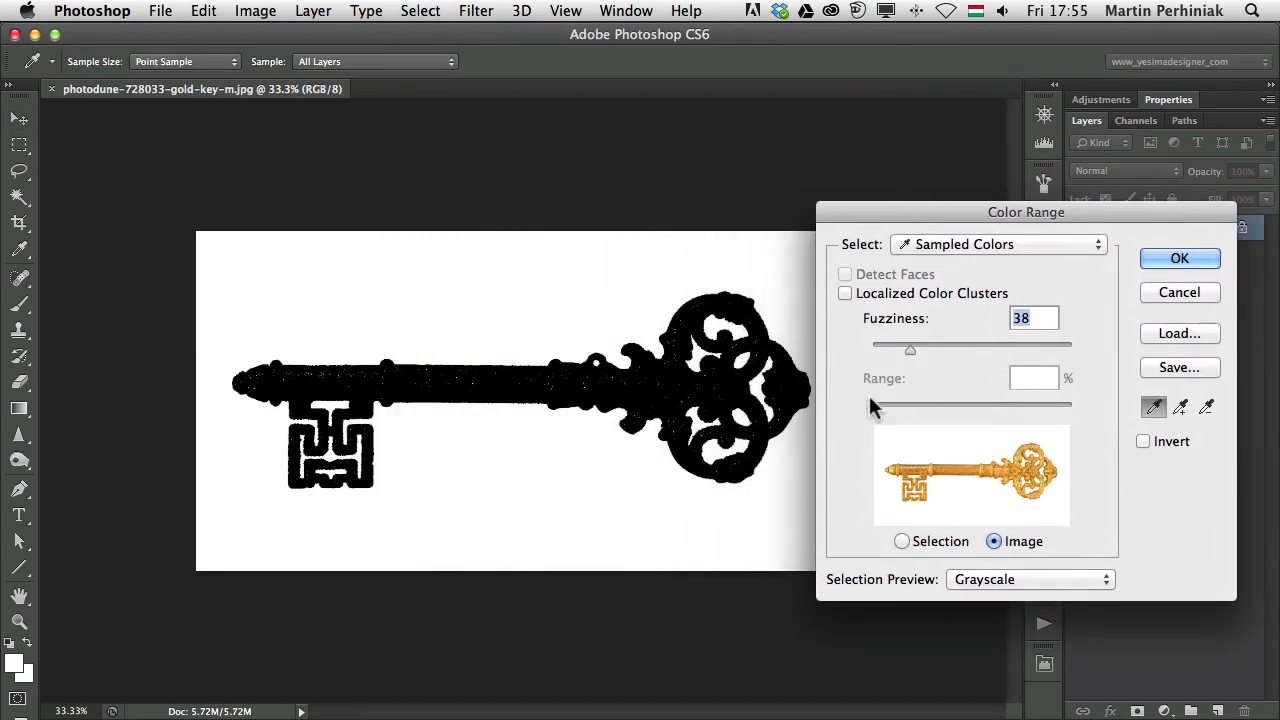
pyautogui.moveTo(908, 348)
pyautogui.mouseDown()
pyautogui.moveTo(944, 348)
pyautogui.moveTo(883, 342)
pyautogui.moveTo(897, 338)
pyautogui.mouseUp()
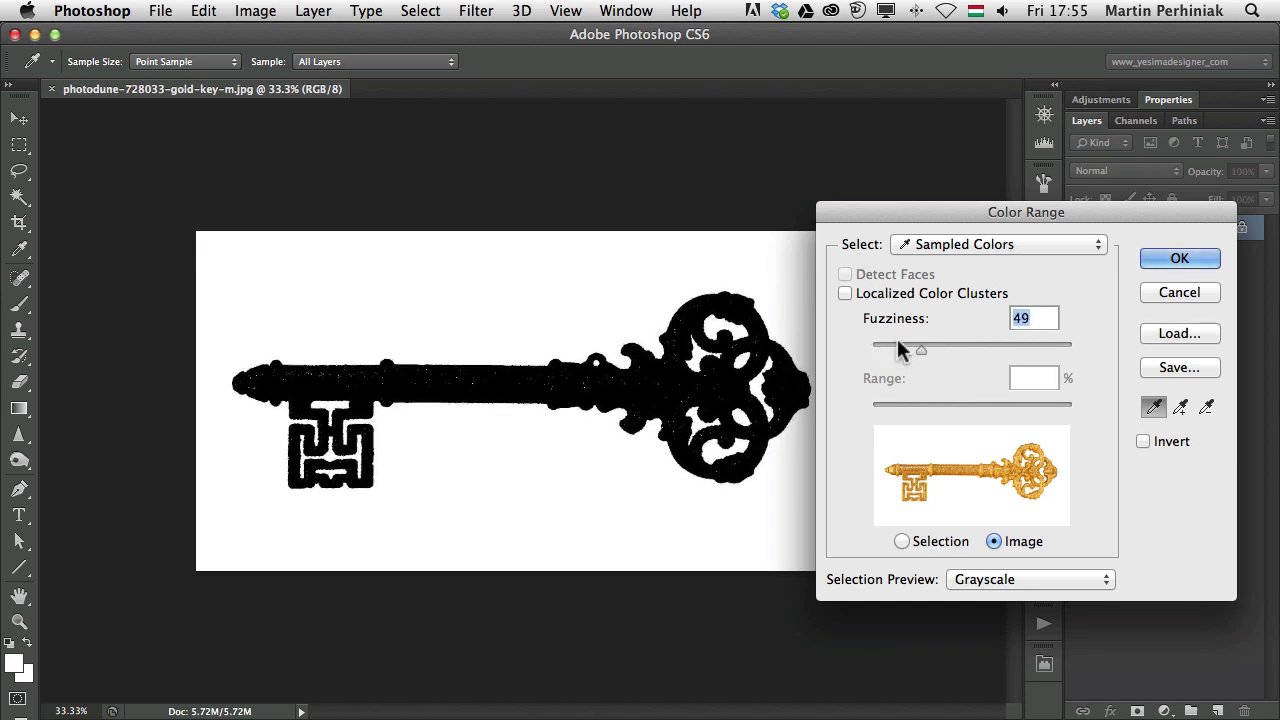
pyautogui.click(1180, 292)
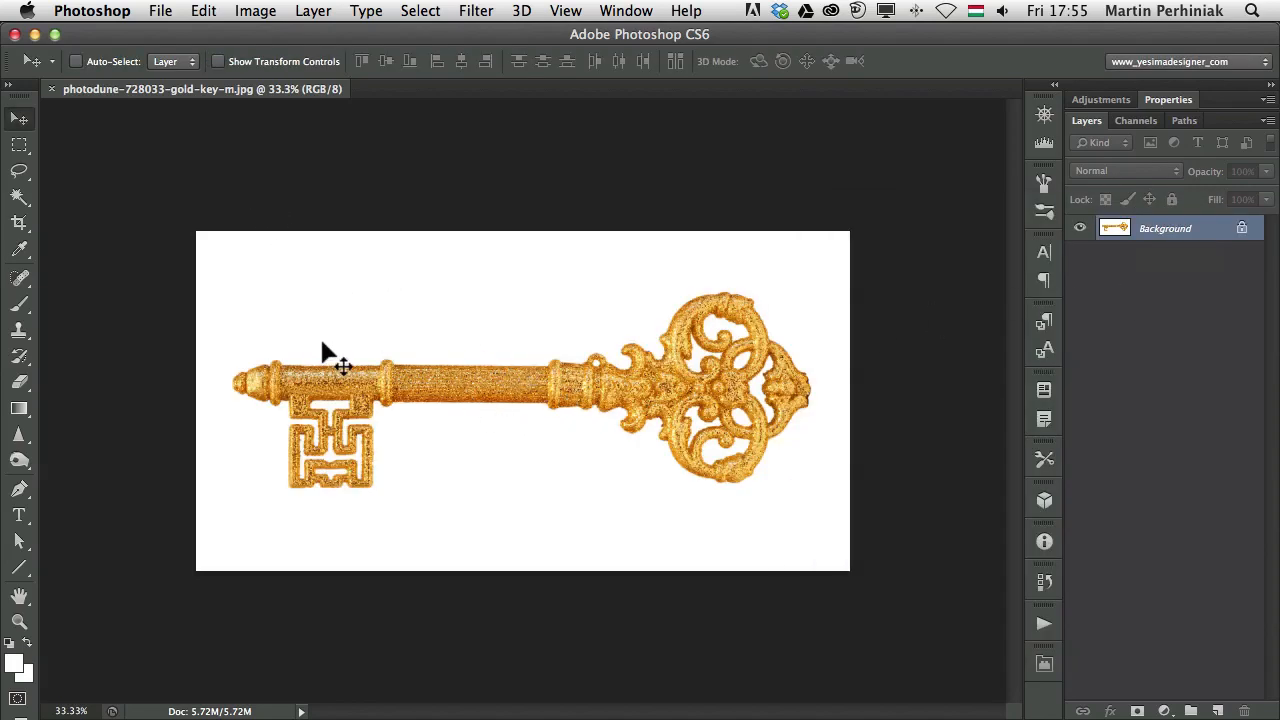
# Try the Magic Wand on the white background with Contiguous off and lower tolerance, zoomed to 100%
pyautogui.press('w')
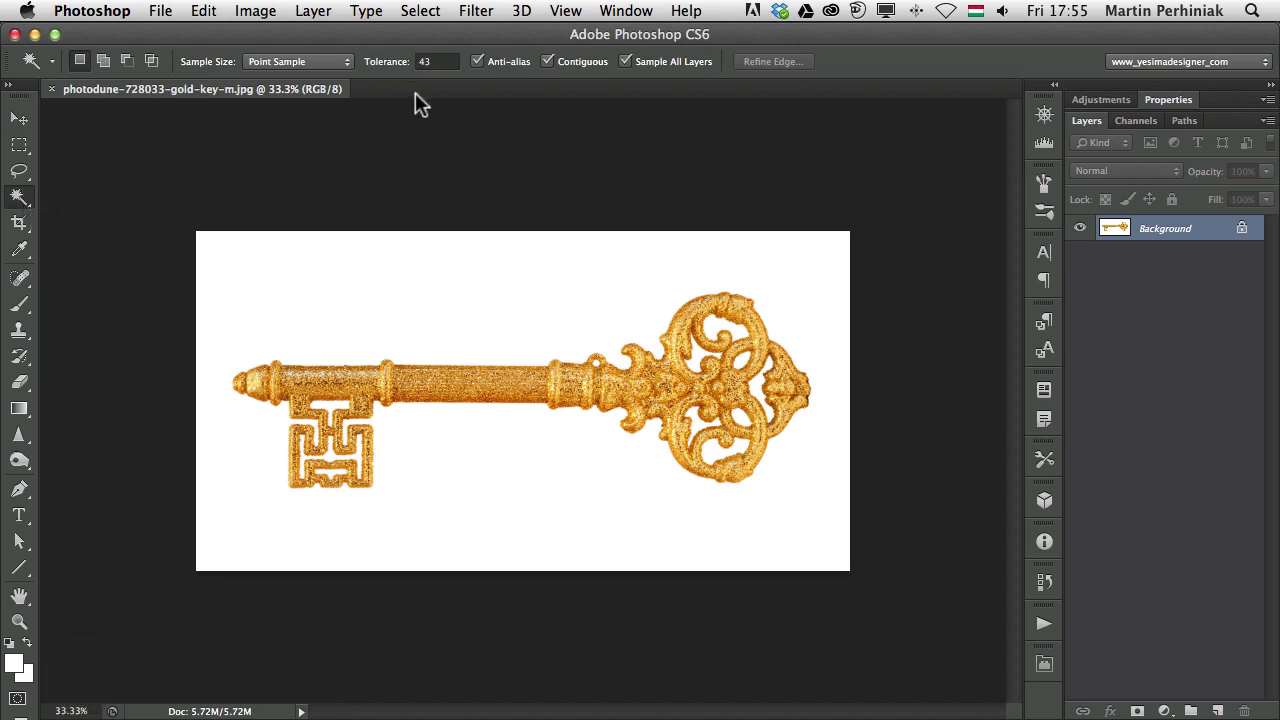
pyautogui.click(548, 62)
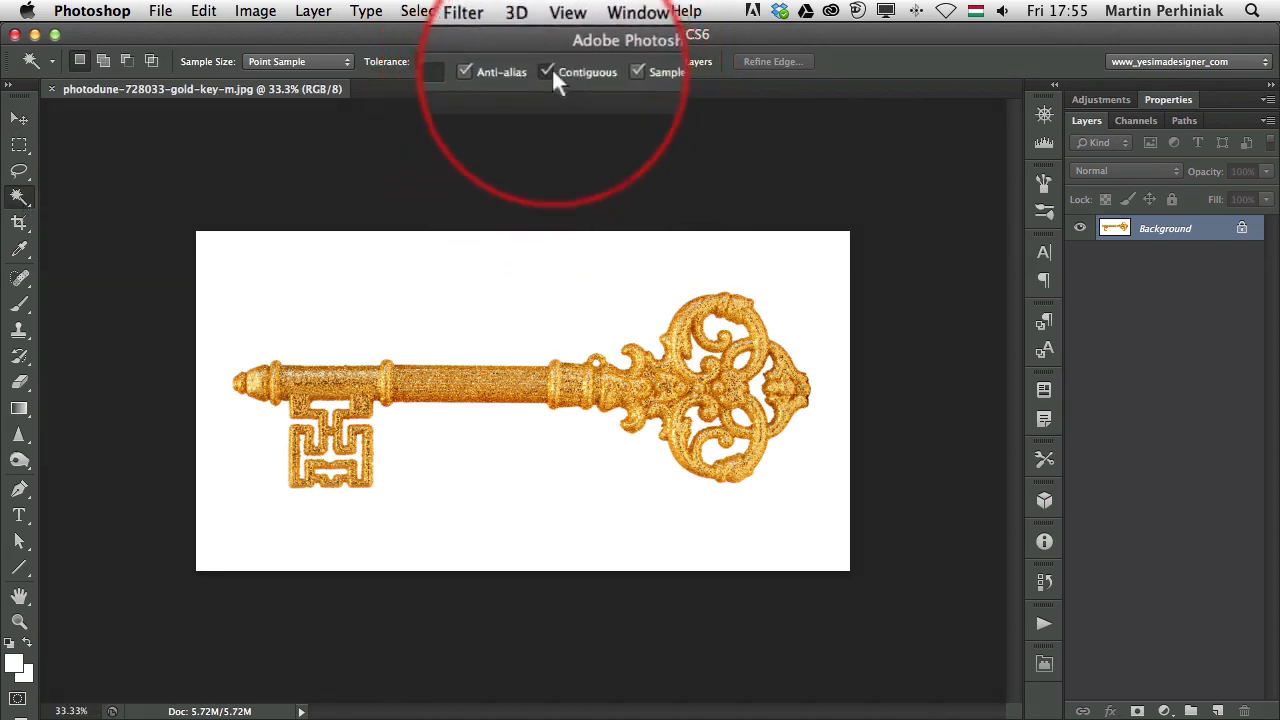
pyautogui.moveTo(394, 72); pyautogui.dragTo(389, 71)
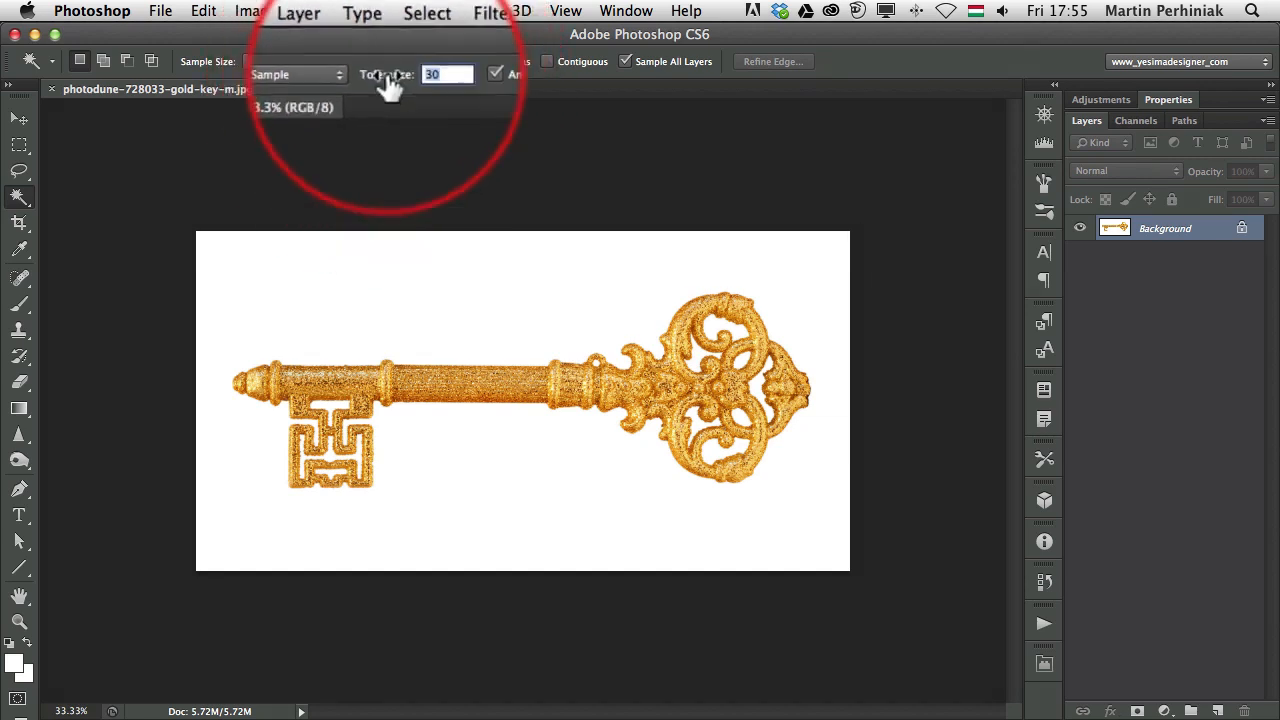
pyautogui.click(506, 301)
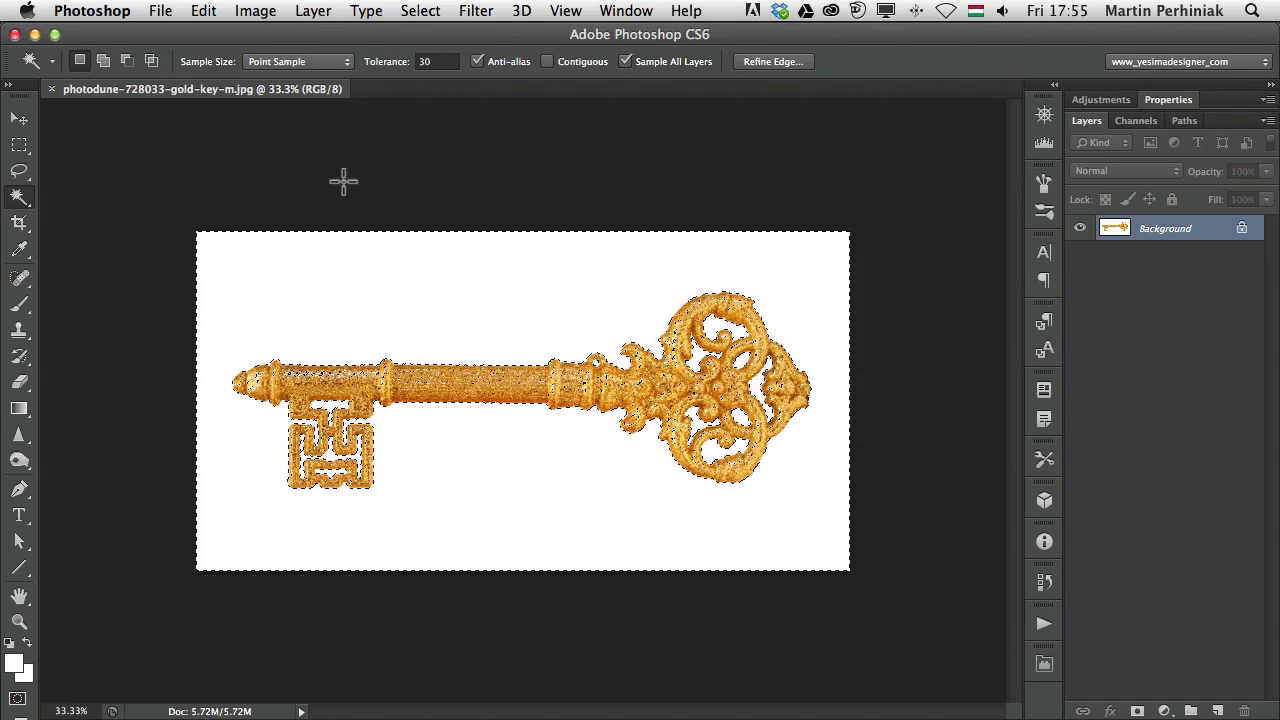
pyautogui.click(337, 376)
pyautogui.click(407, 378)
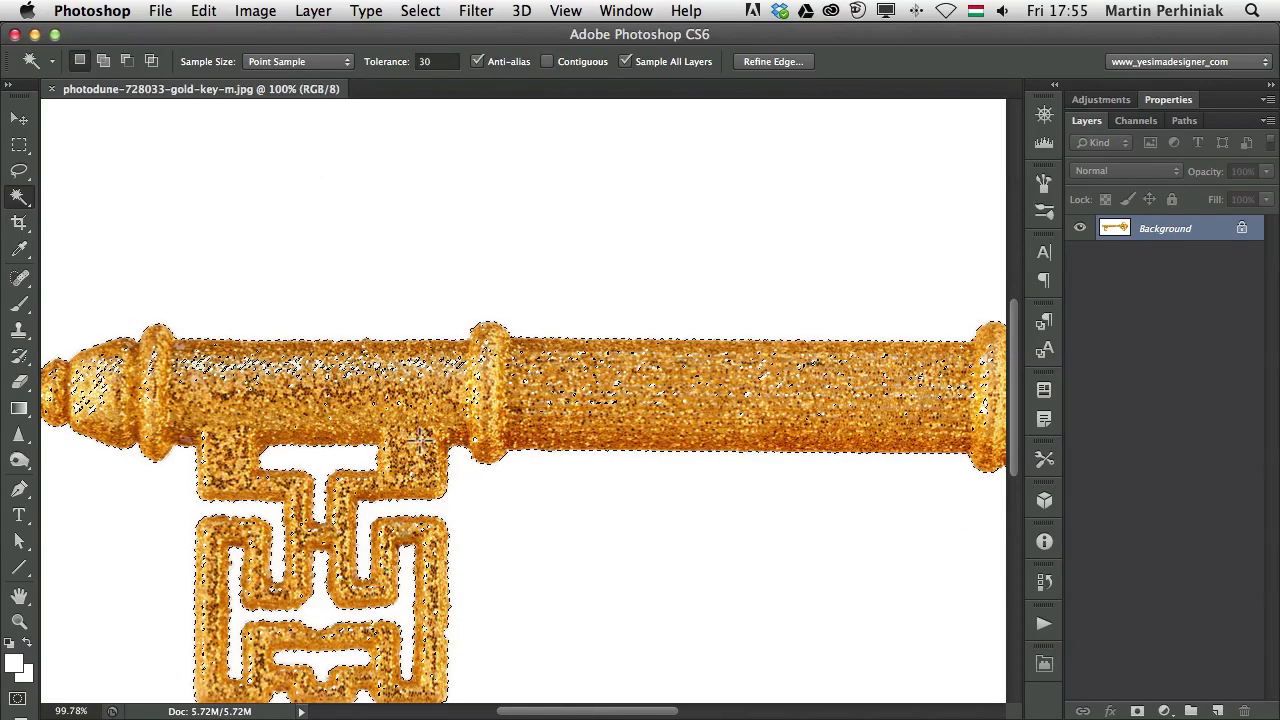
# Reselect only the connected white background with Contiguous on, panning along the key
pyautogui.click(548, 61)
pyautogui.press('super+d')
pyautogui.click(405, 282)
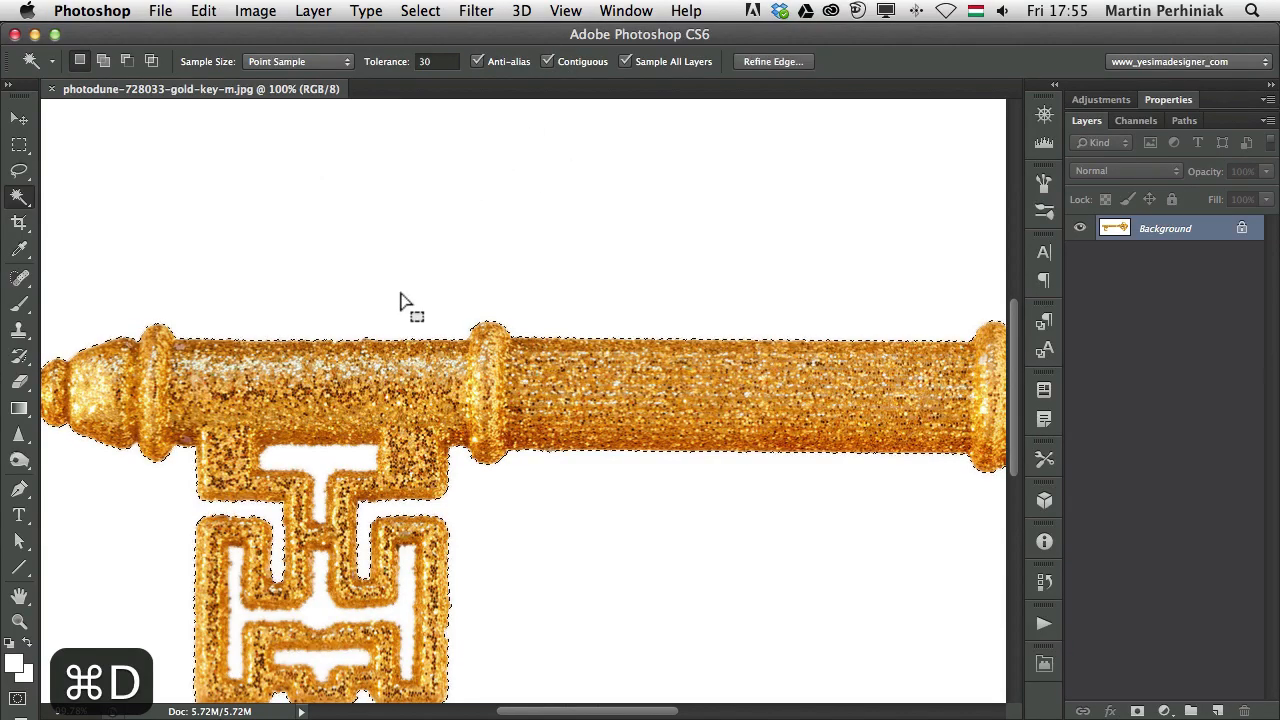
pyautogui.press('space')
pyautogui.moveTo(255, 408); pyautogui.dragTo(435, 390)
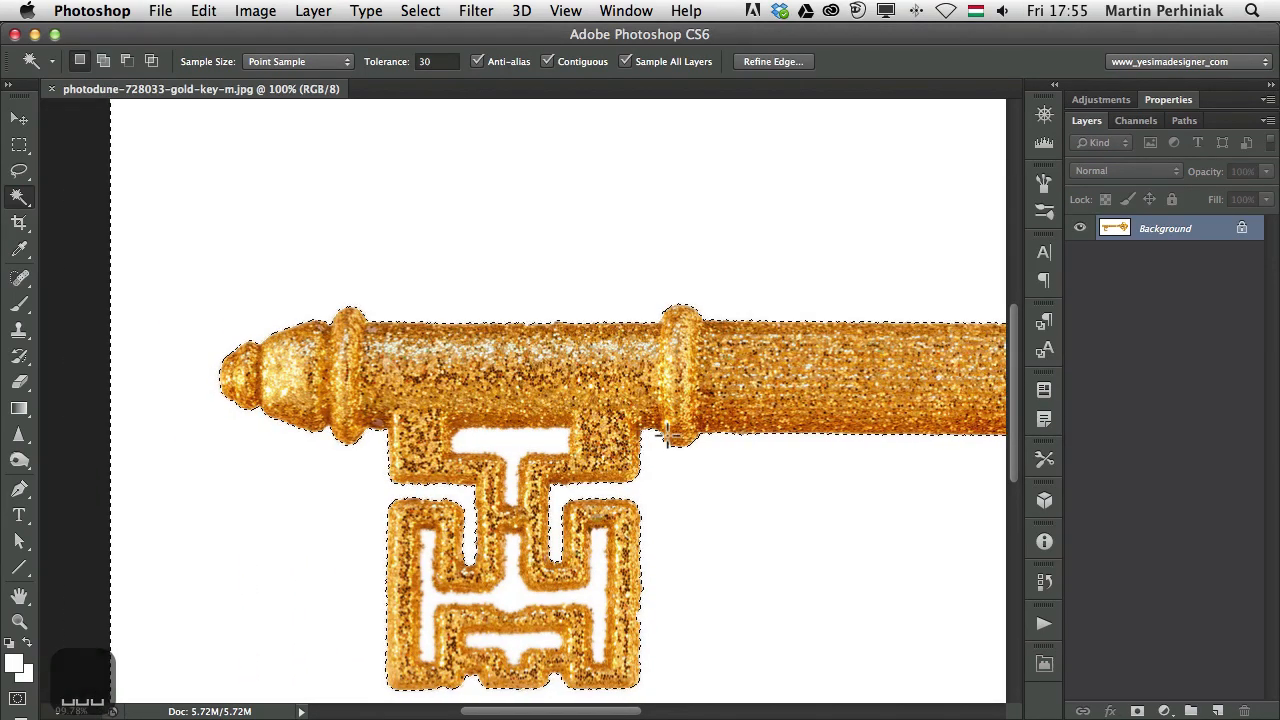
pyautogui.press('space')
pyautogui.moveTo(692, 471); pyautogui.dragTo(549, 429)
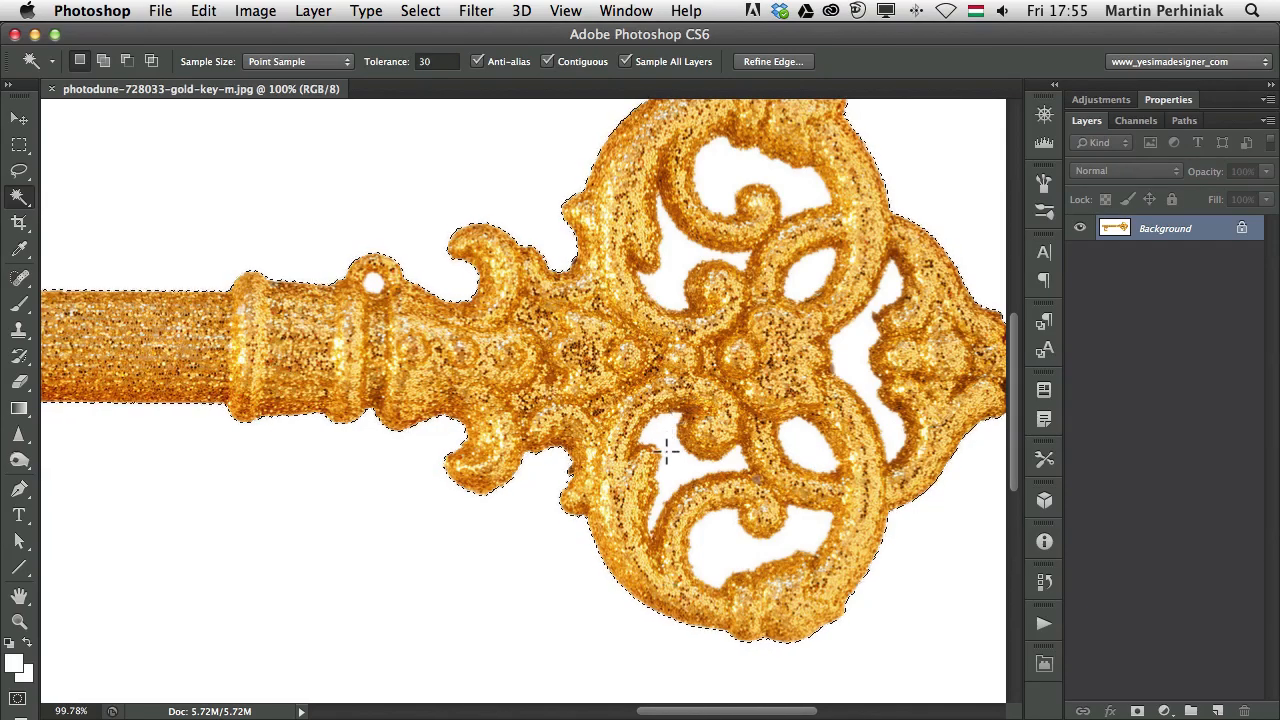
# Add the white gaps inside the key's teeth to the selection, then fit the key in the window
pyautogui.press('shift')
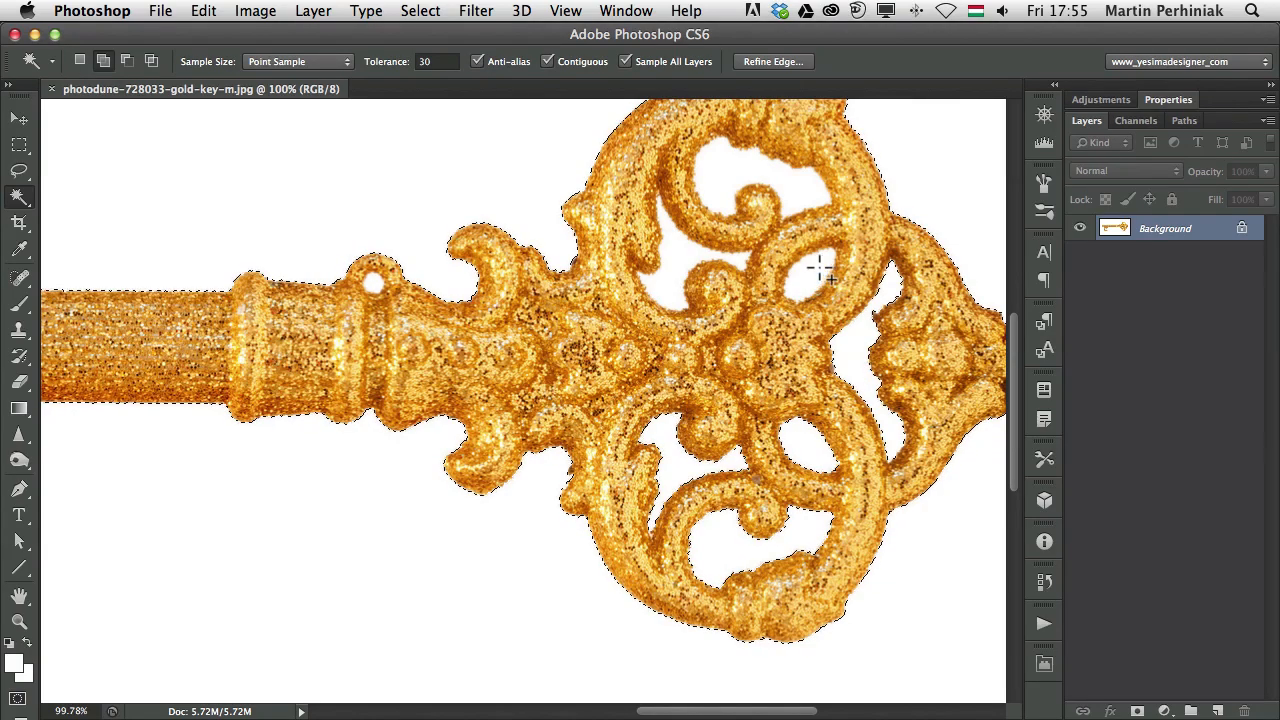
pyautogui.press('space')
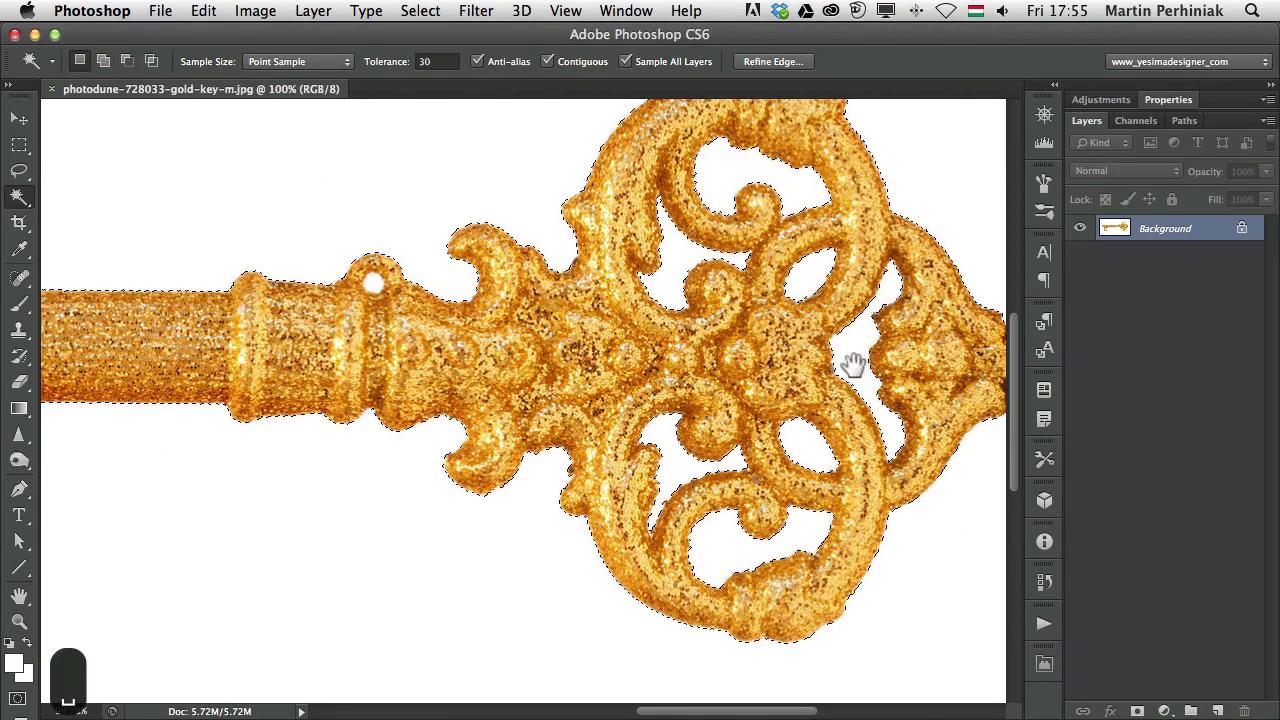
pyautogui.moveTo(853, 363); pyautogui.dragTo(737, 386)
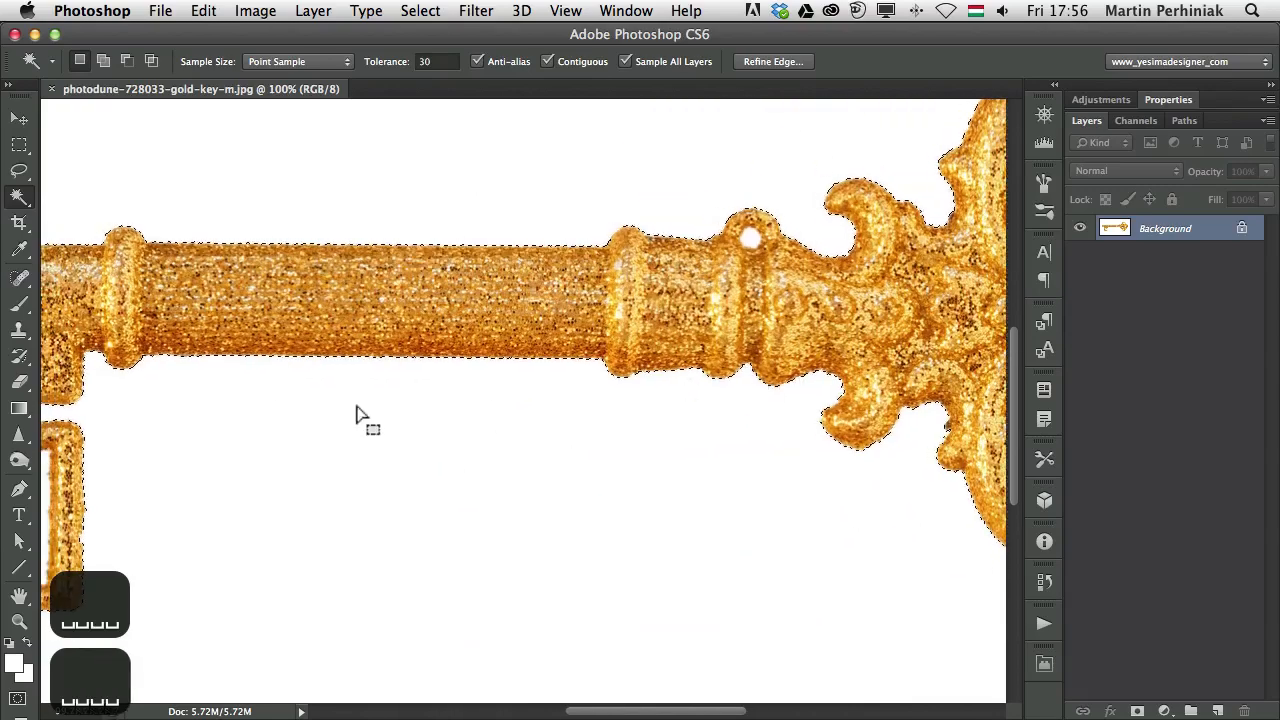
pyautogui.press('space')
pyautogui.moveTo(467, 393); pyautogui.dragTo(800, 403)
pyautogui.keyDown('shift'); pyautogui.click(505, 525); pyautogui.keyUp('shift')
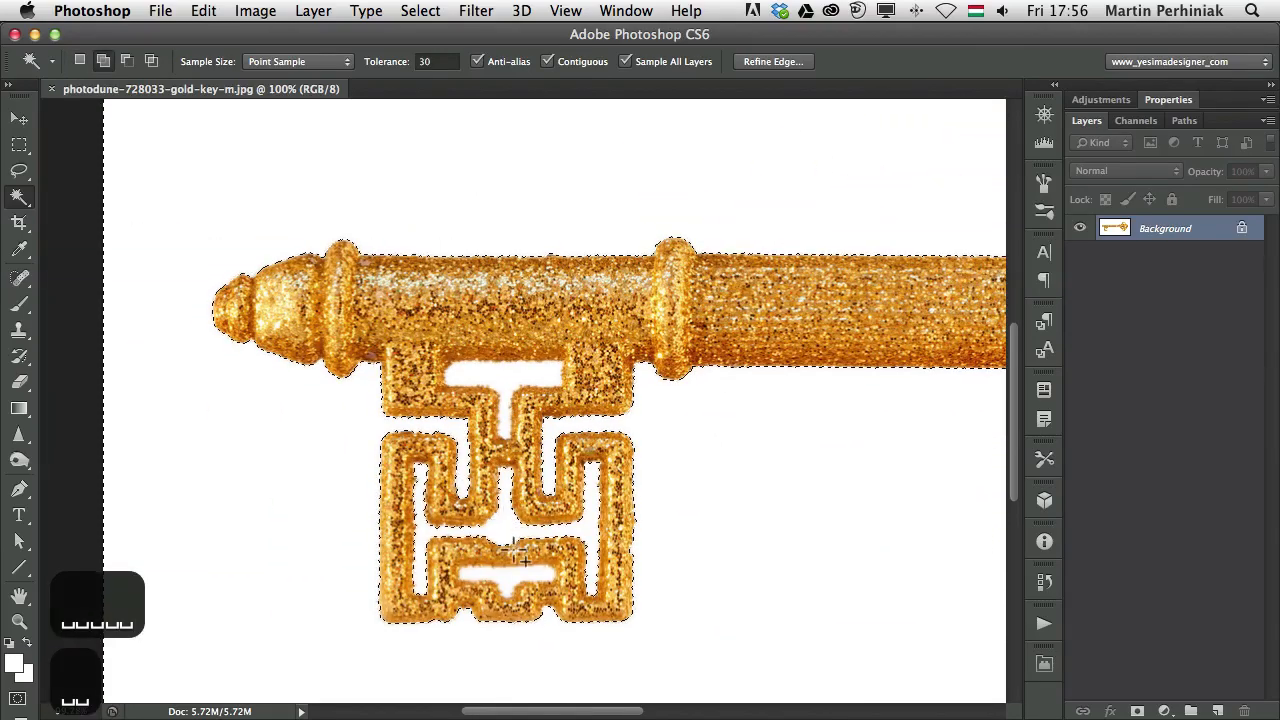
pyautogui.keyDown('shift'); pyautogui.click(508, 579); pyautogui.keyUp('shift')
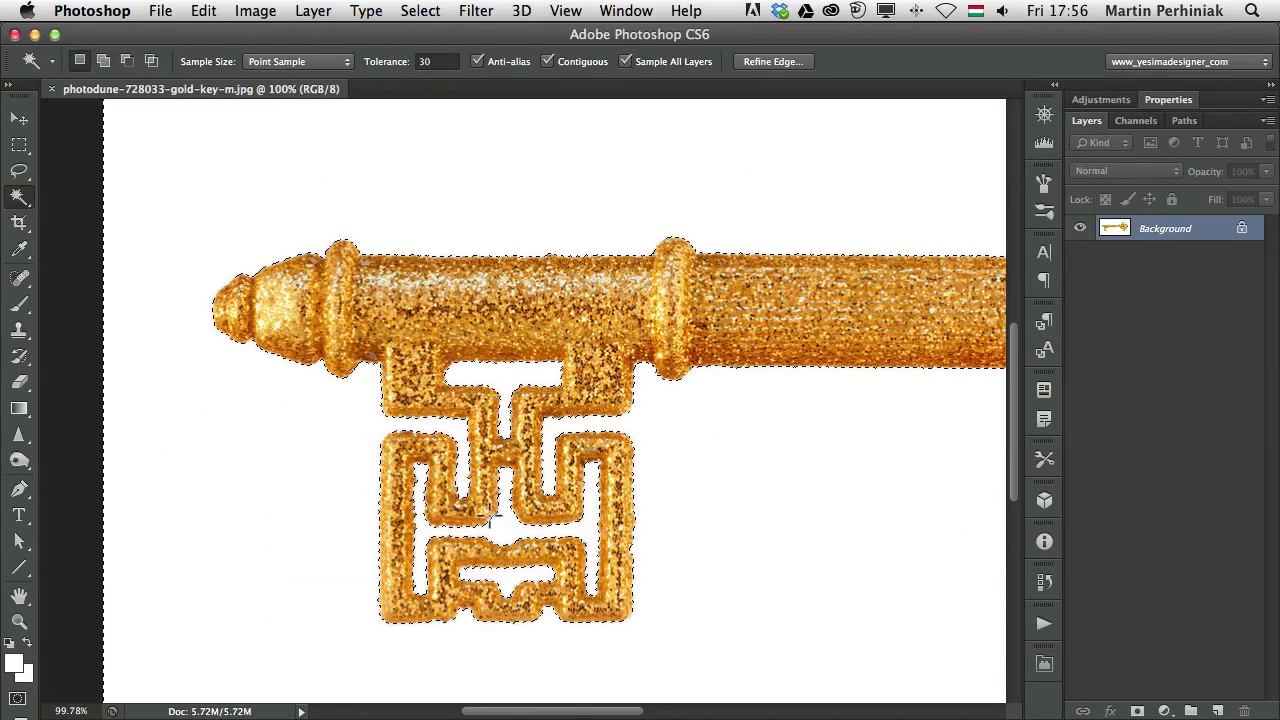
pyautogui.press('super+0')
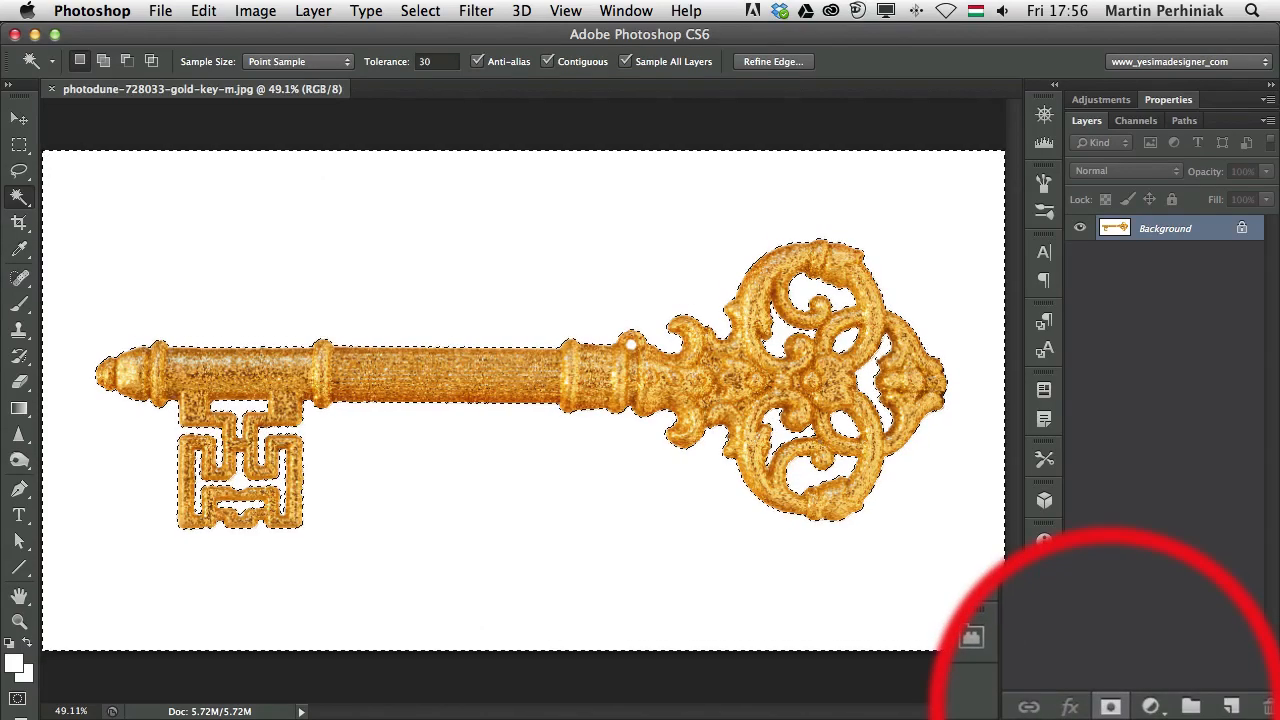
# Mask out the white with an inverted layer mask and save photodune-728033-gold-key-m.psd
pyautogui.click(1137, 711)
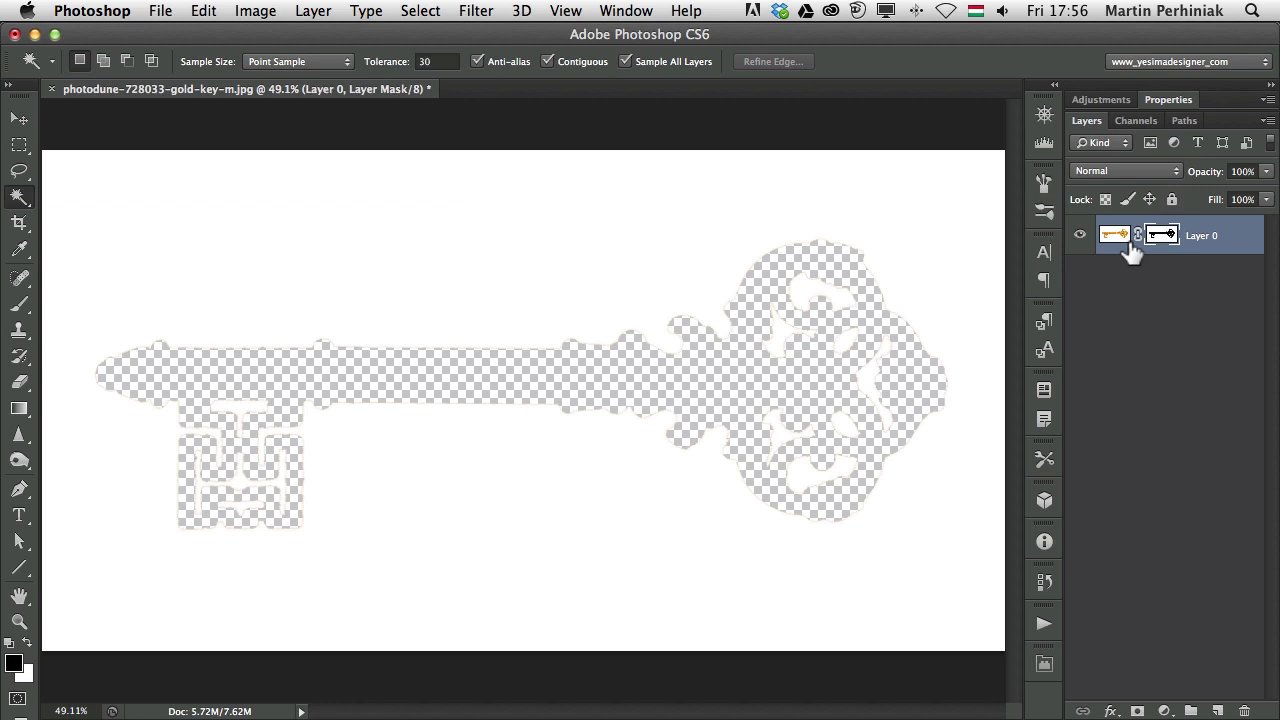
pyautogui.press('super+i')
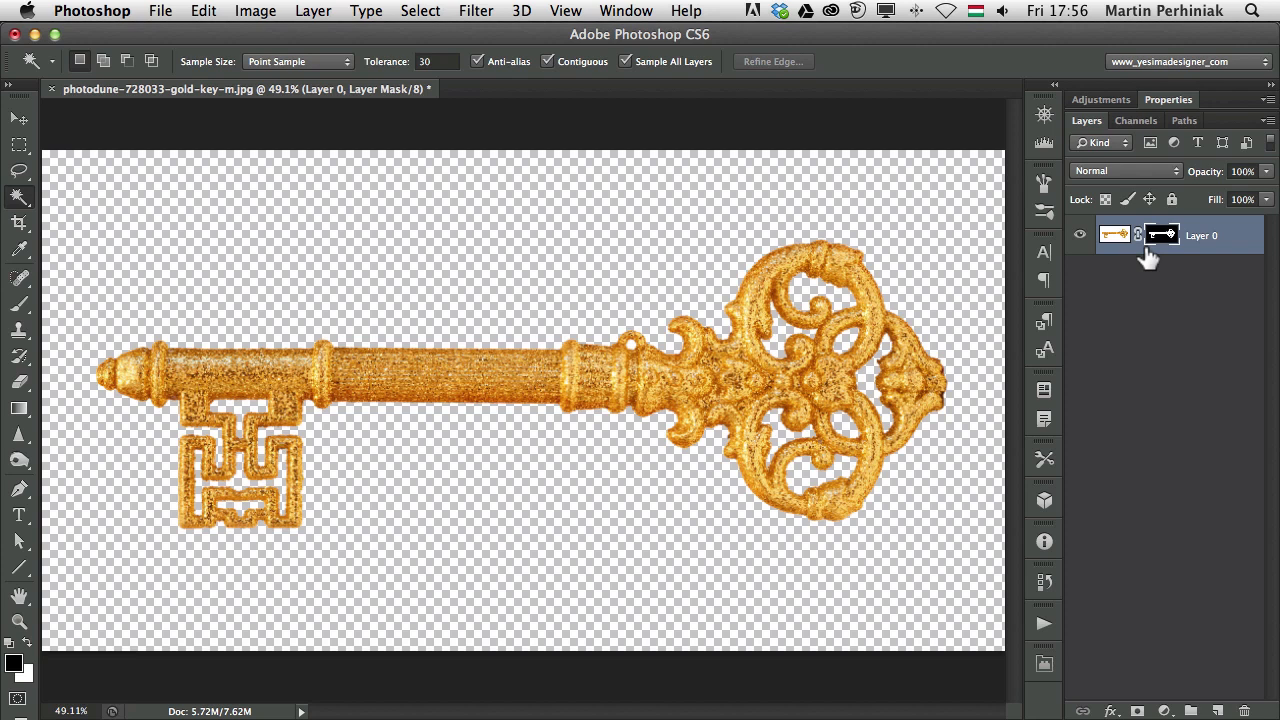
pyautogui.press('super+s')
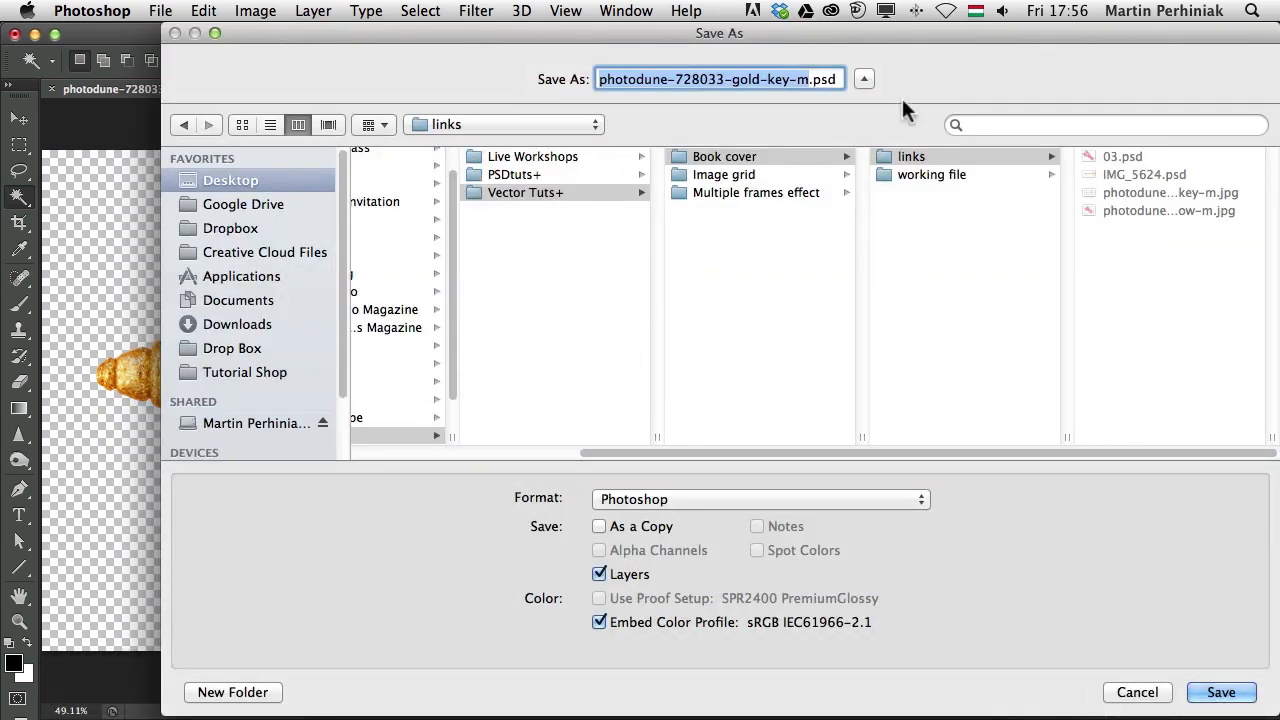
pyautogui.click(1224, 691)
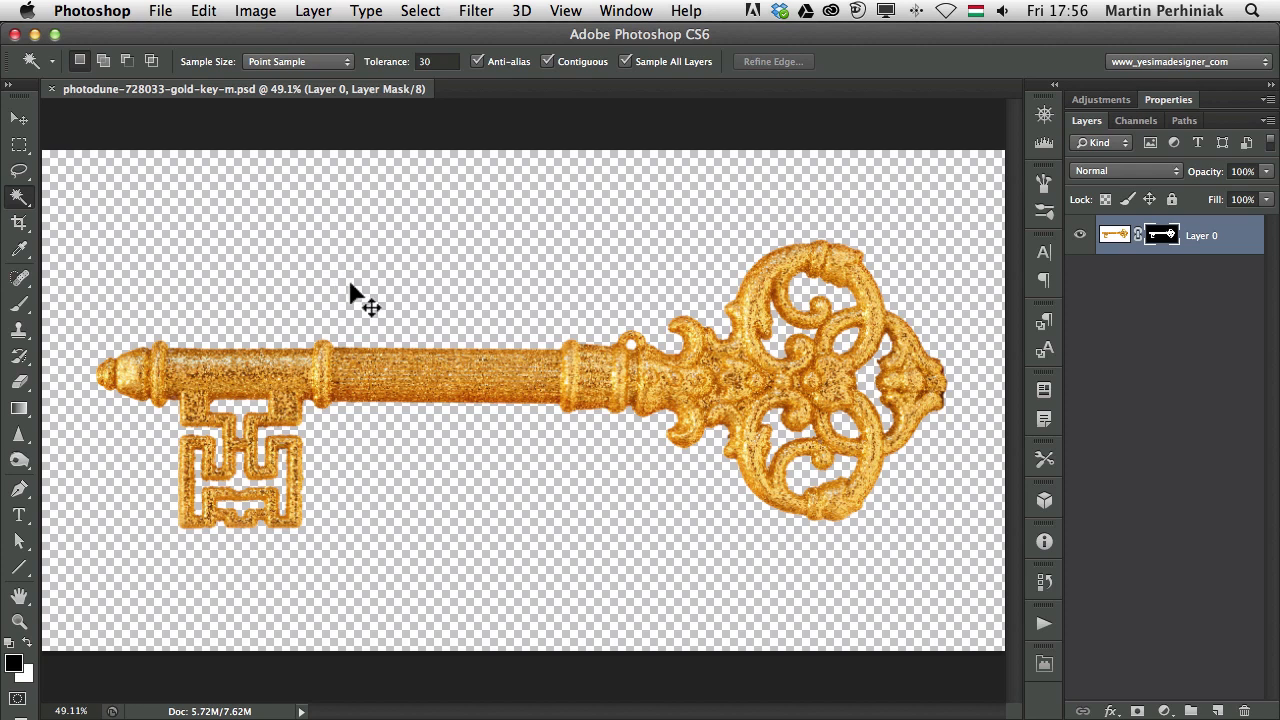
pyautogui.press('super+w')
# Drag the gold key PSD from Bridge over to the InDesign cover
pyautogui.press('super+h')
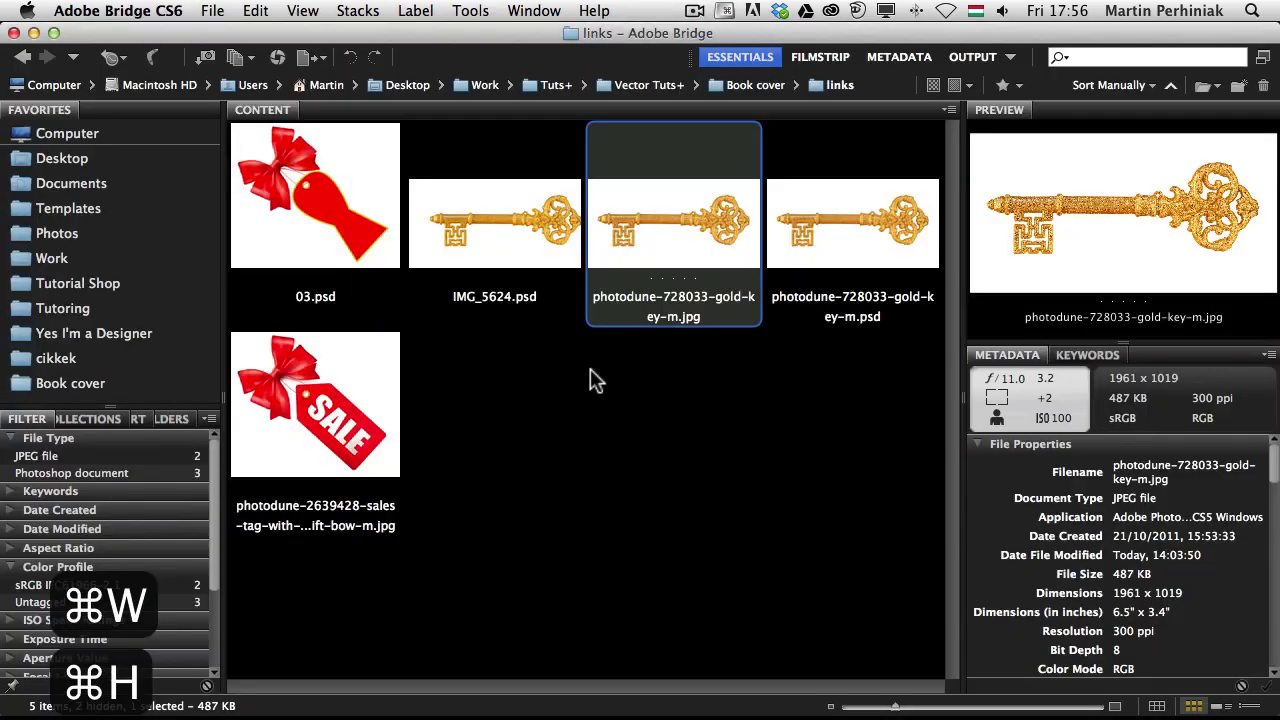
pyautogui.click(598, 395)
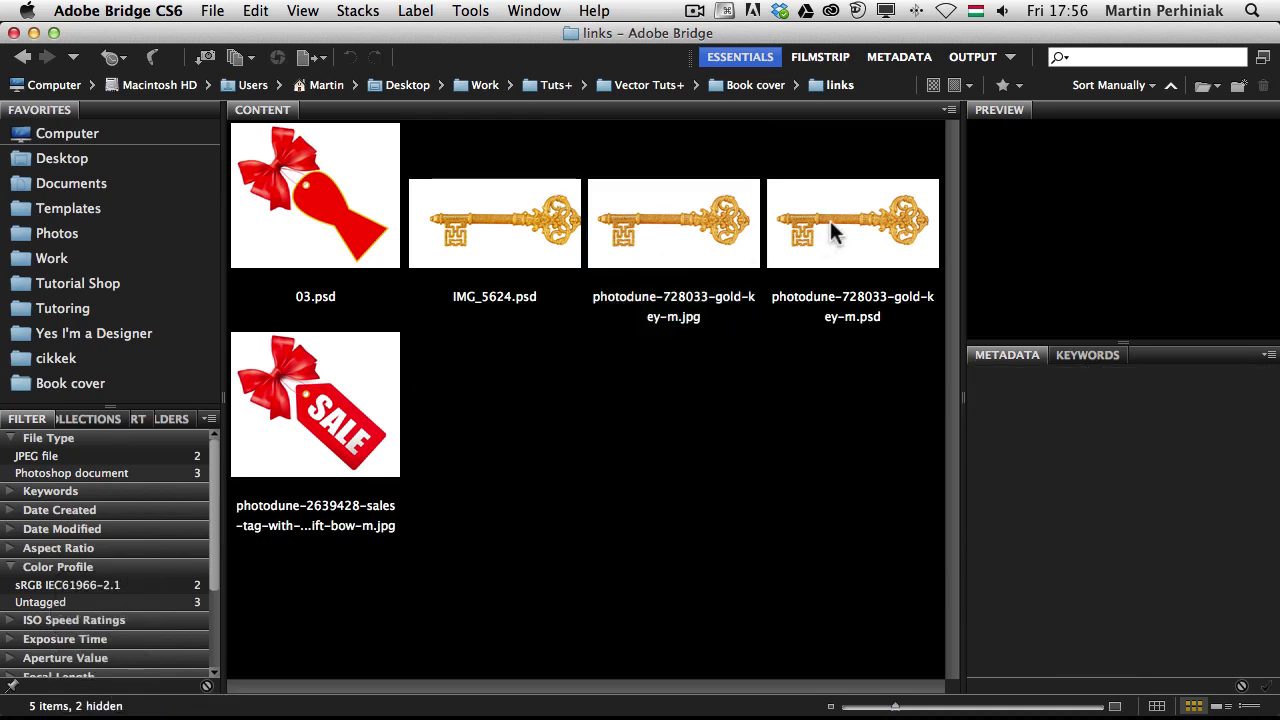
pyautogui.moveTo(830, 220); pyautogui.dragTo(307, 507)
pyautogui.press('super+Tab')
pyautogui.press('super+Tab')
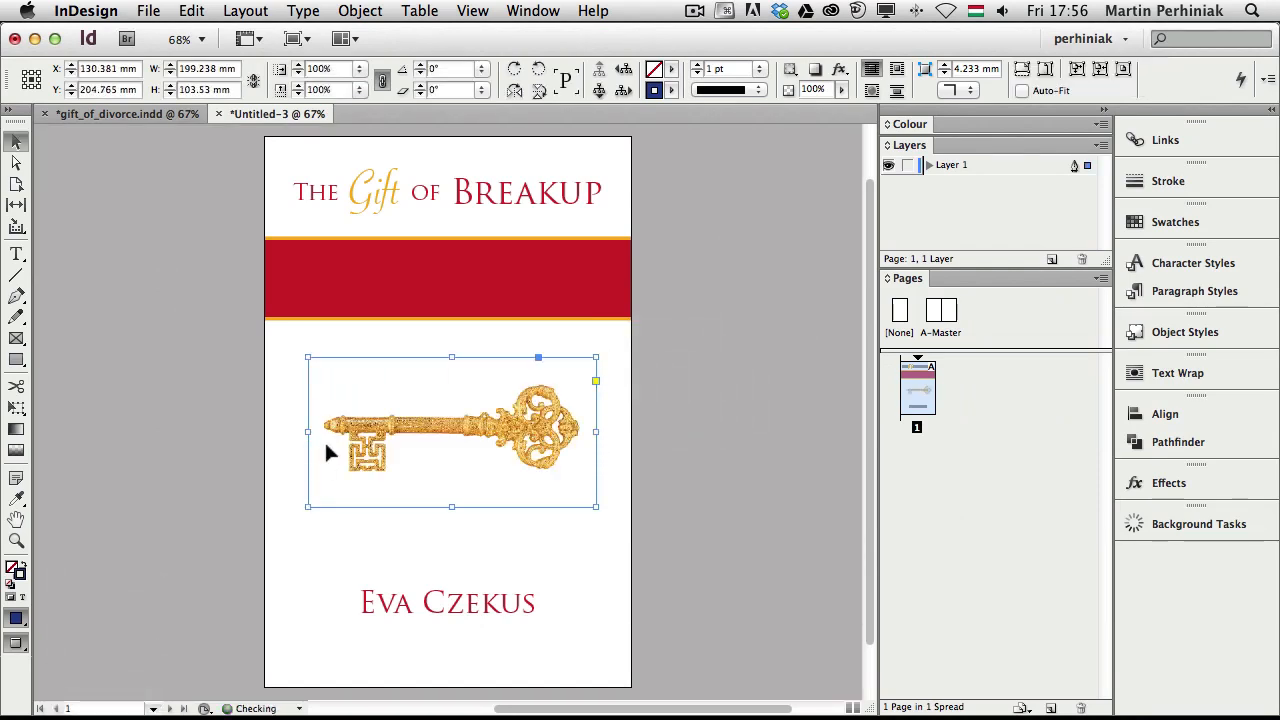
# Tilt the key about 56.5° so its ornate bow overlaps the red band, then zoom to check
pyautogui.moveTo(601, 355); pyautogui.dragTo(441, 322)
pyautogui.click(792, 328)
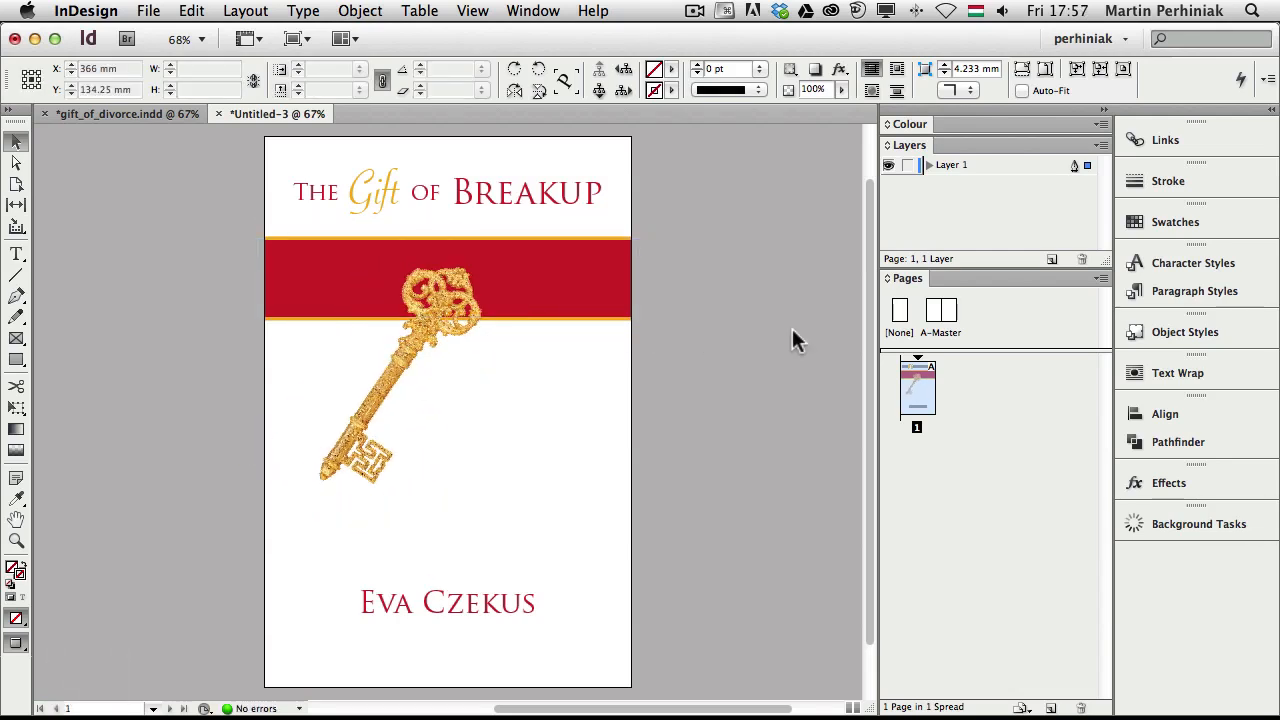
pyautogui.press('super+space')
pyautogui.moveTo(371, 257); pyautogui.dragTo(560, 372)
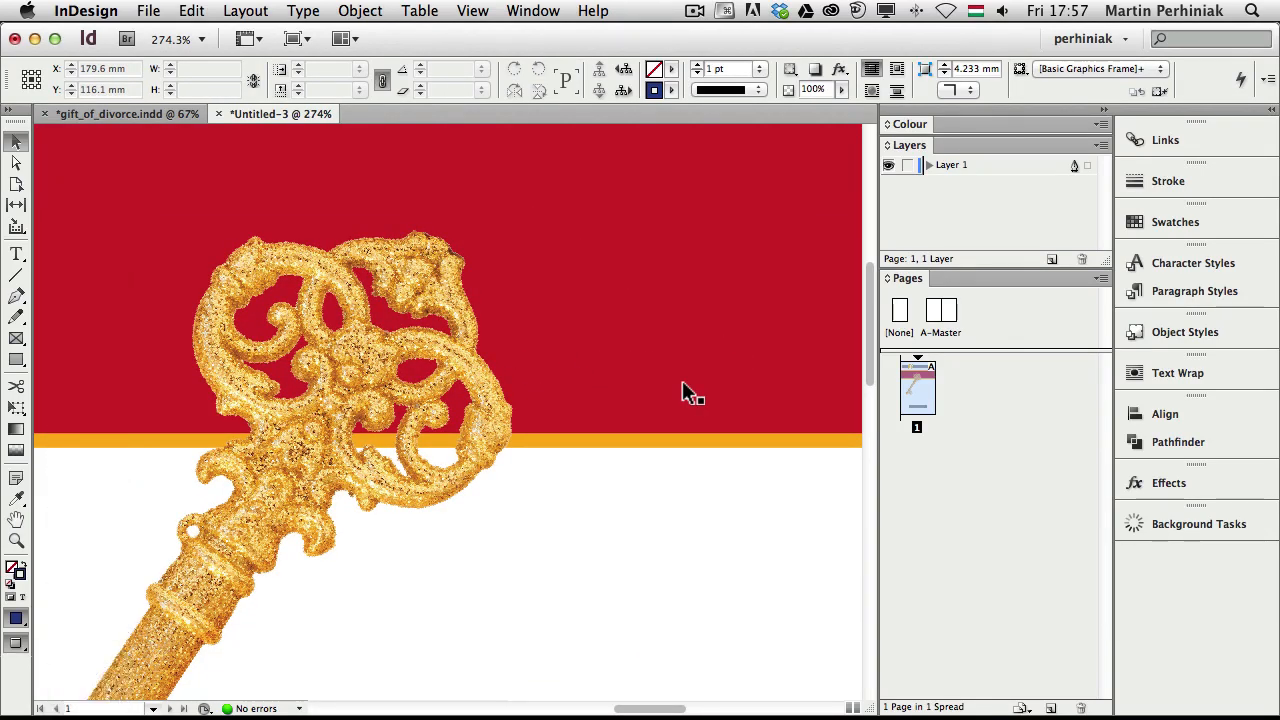
pyautogui.press('super+0')
pyautogui.press('super+0')
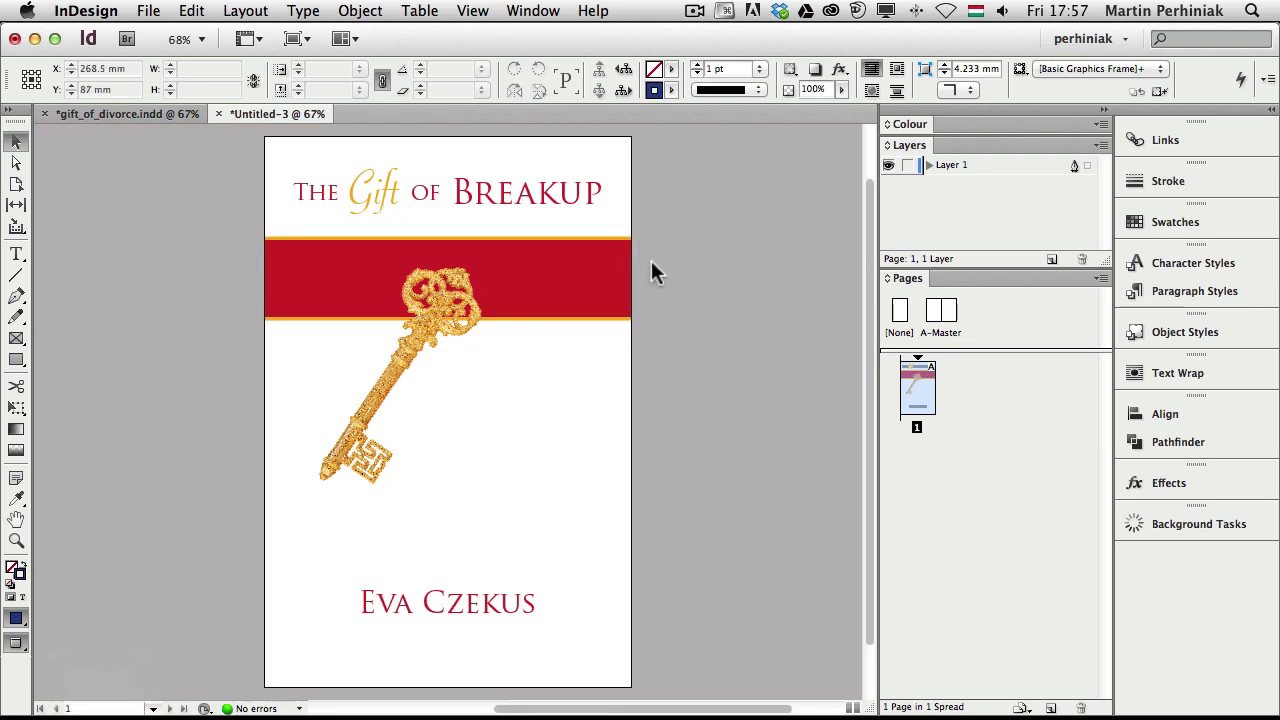
pyautogui.click(429, 374)
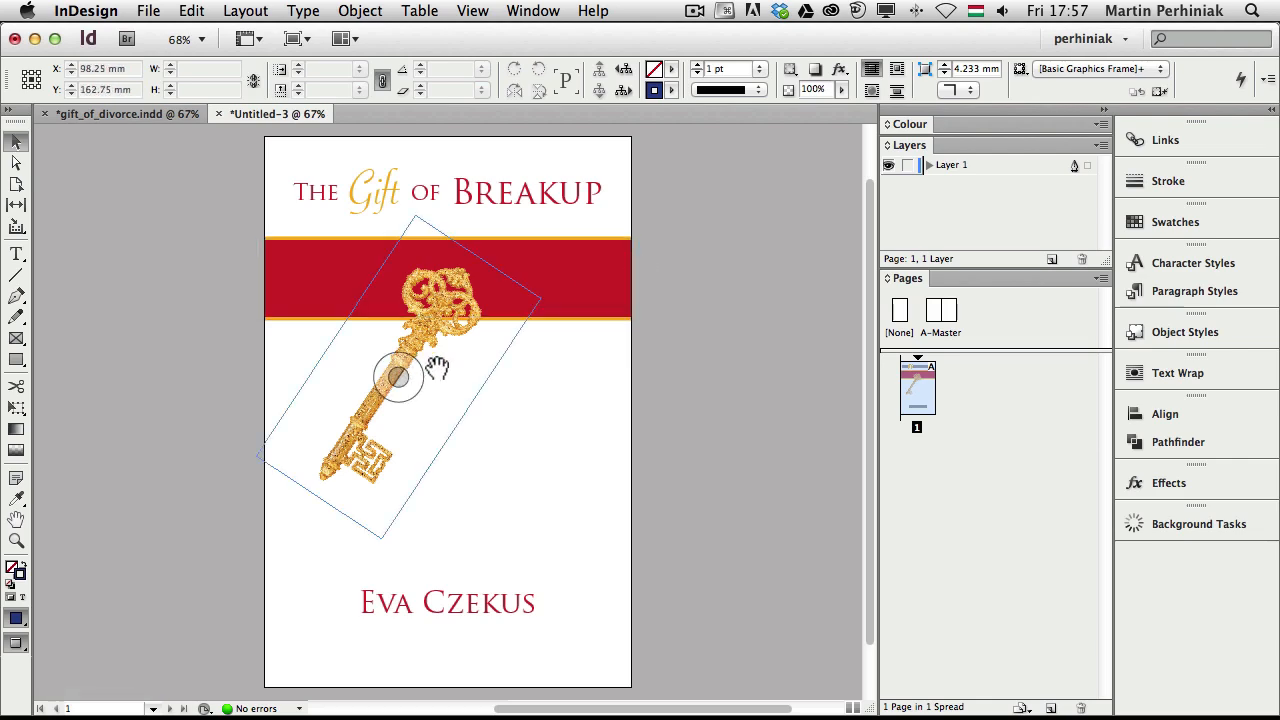
pyautogui.press('super+Tab')
# Open the red-bow SALE tag JPG from Bridge in Photoshop
pyautogui.click(400, 373)
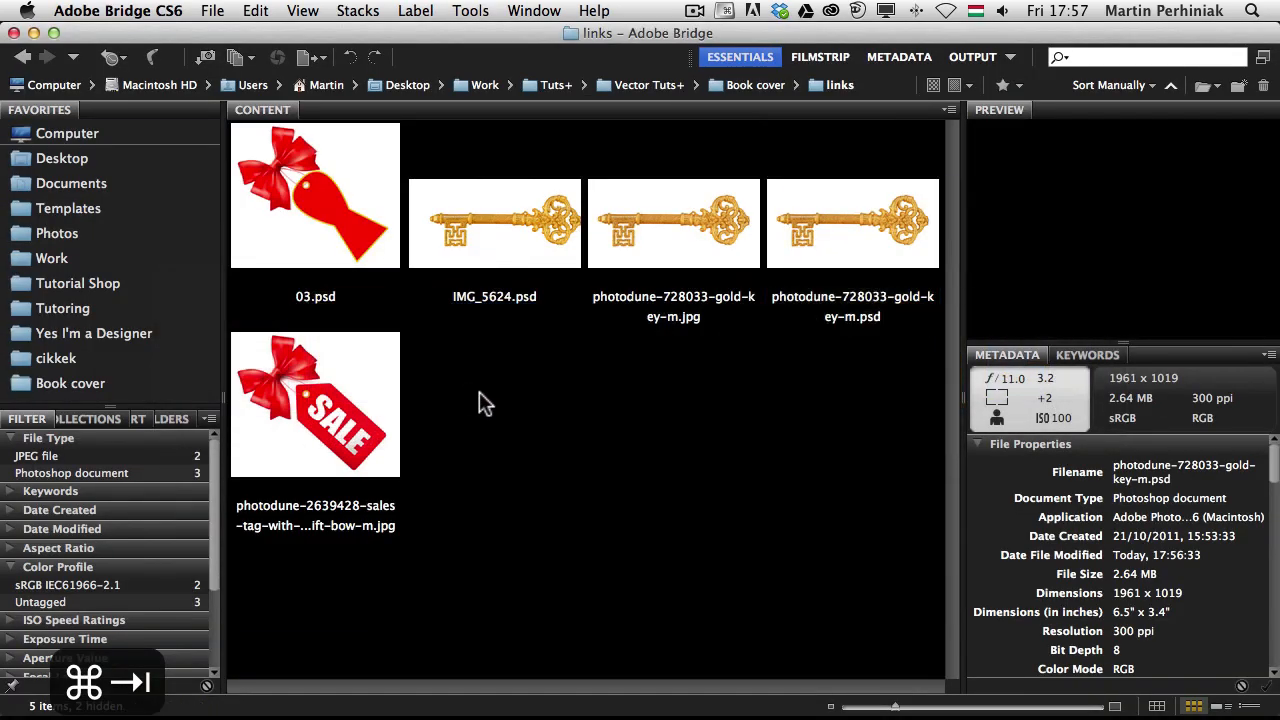
pyautogui.click(325, 402)
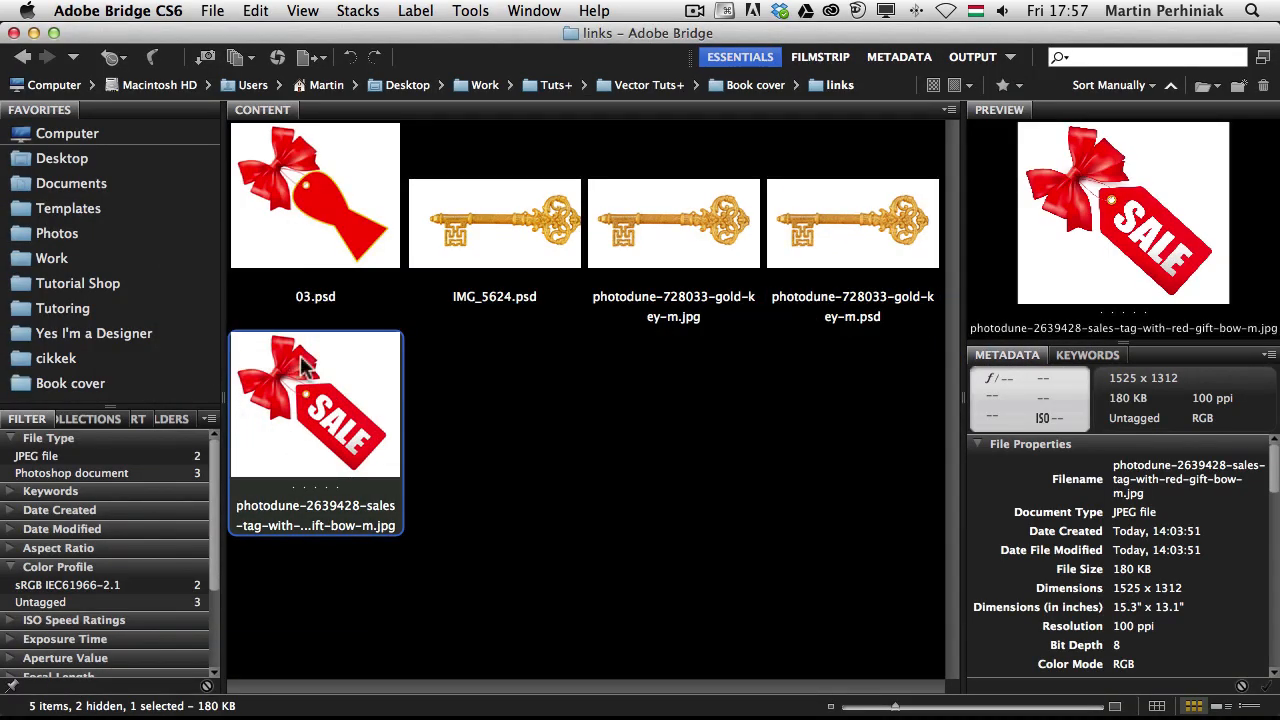
pyautogui.doubleClick(326, 400)
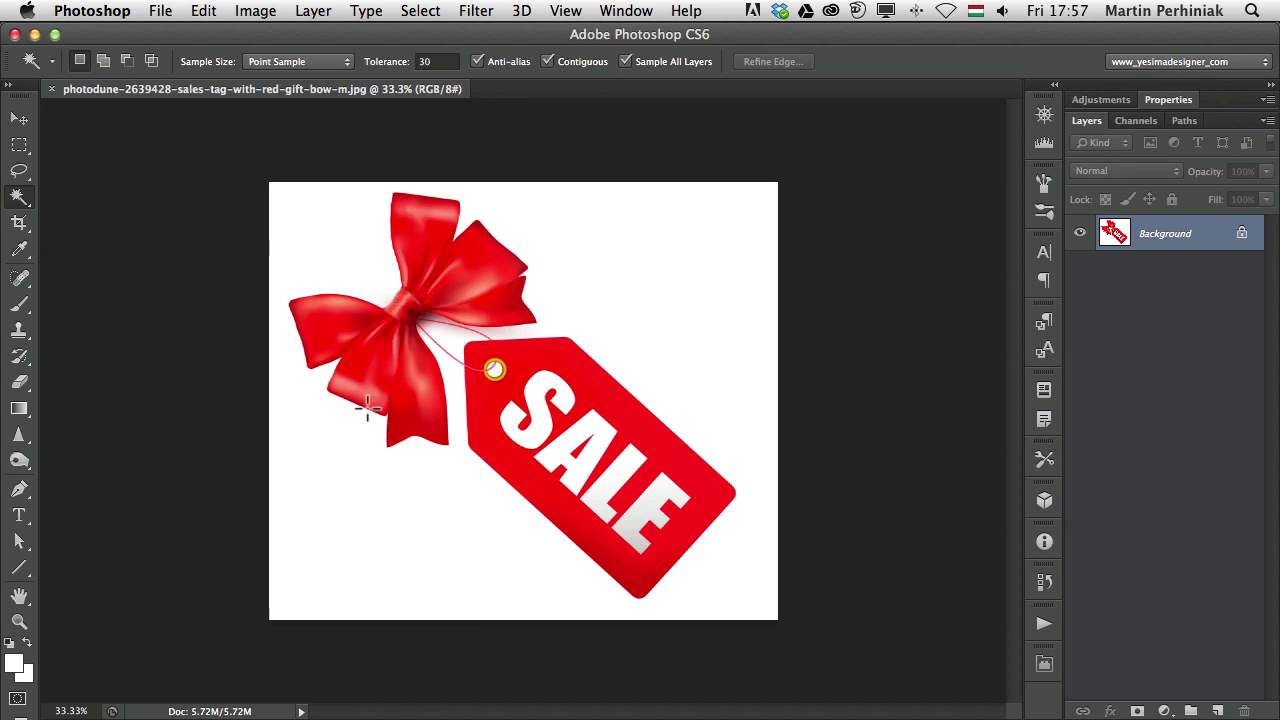
# Magic Wand the white around the bow and SALE tag and hide it with an inverted layer mask
pyautogui.click(1180, 120)
pyautogui.click(1086, 120)
pyautogui.moveTo(372, 335); pyautogui.dragTo(500, 334)
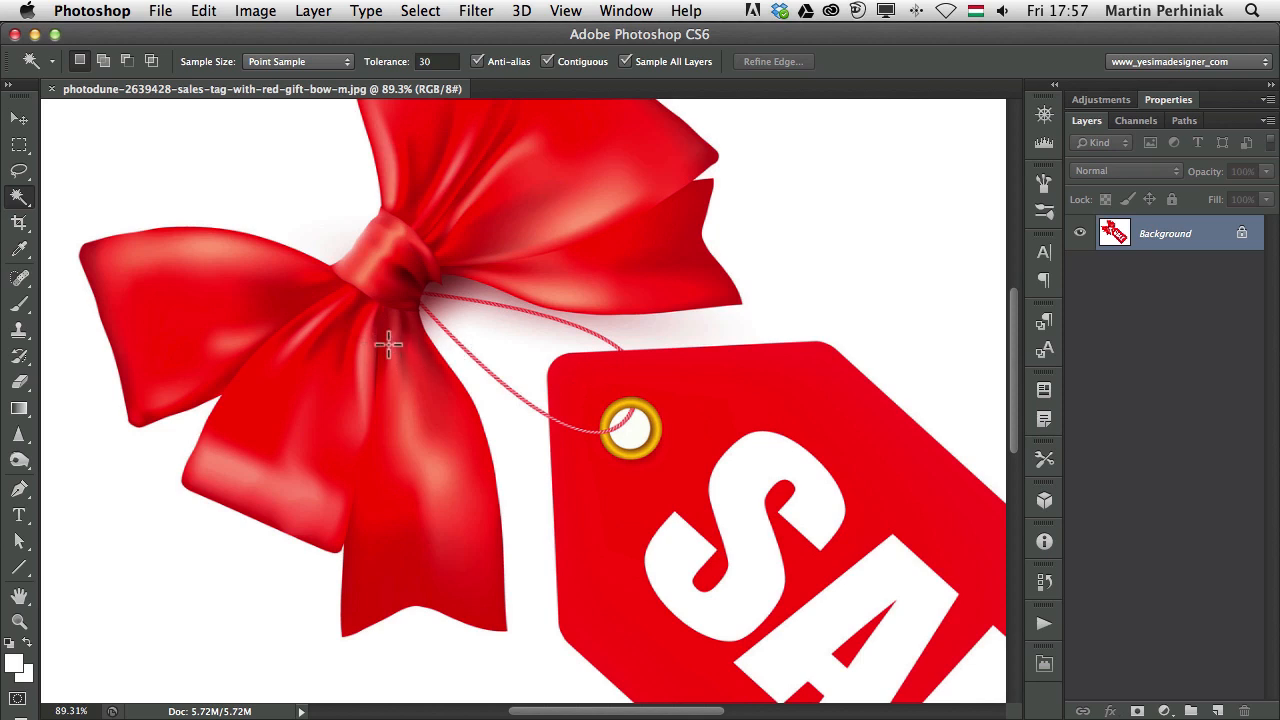
pyautogui.press('w')
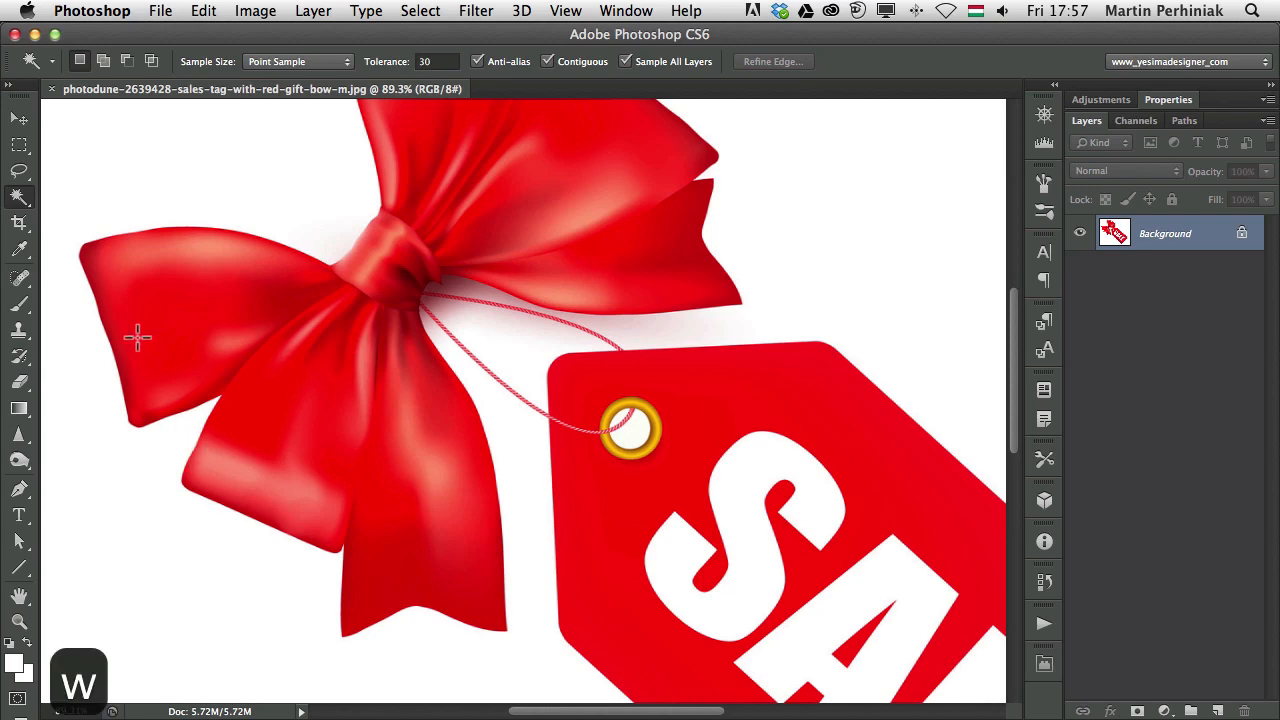
pyautogui.click(212, 195)
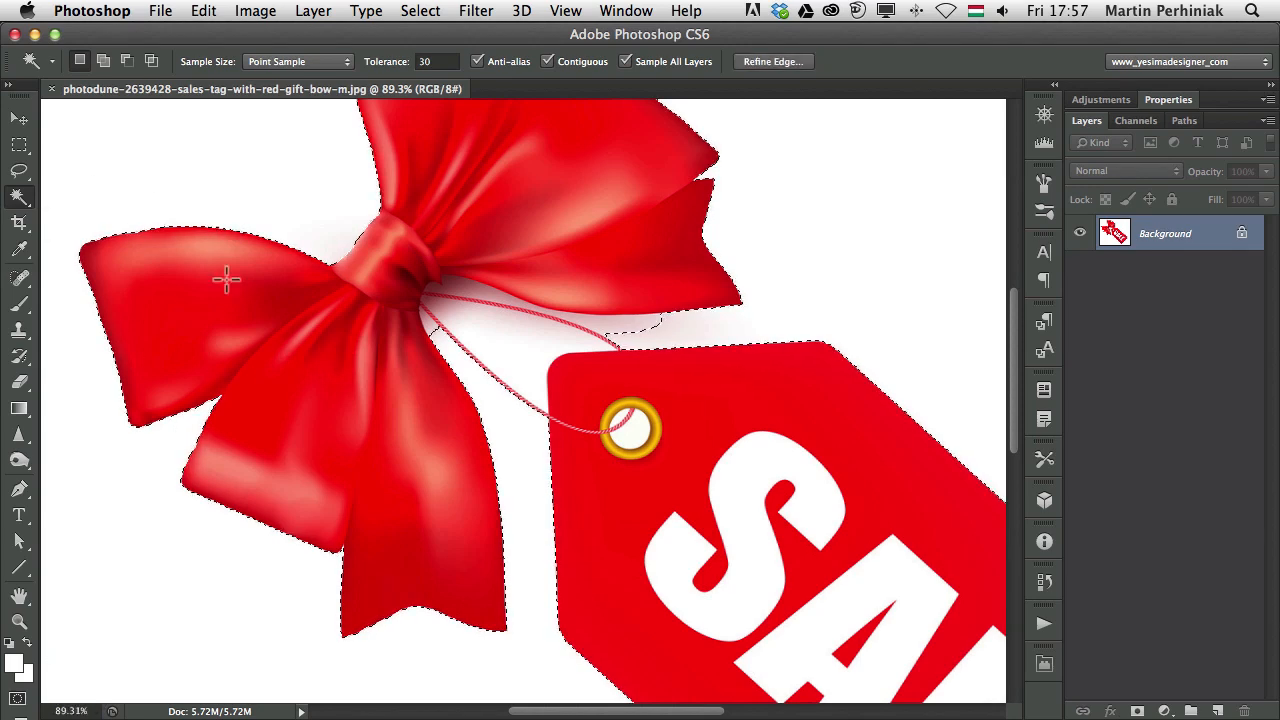
pyautogui.press('shift')
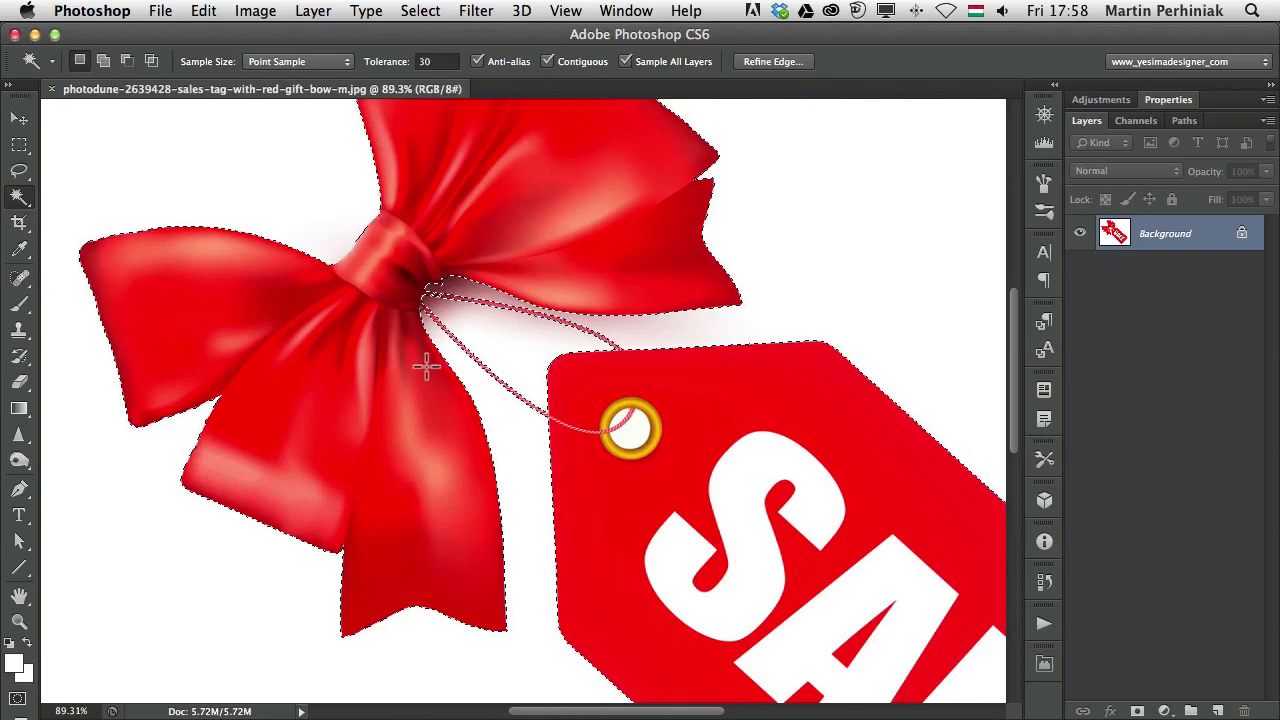
pyautogui.press('super+minus')
pyautogui.press('super+minus')
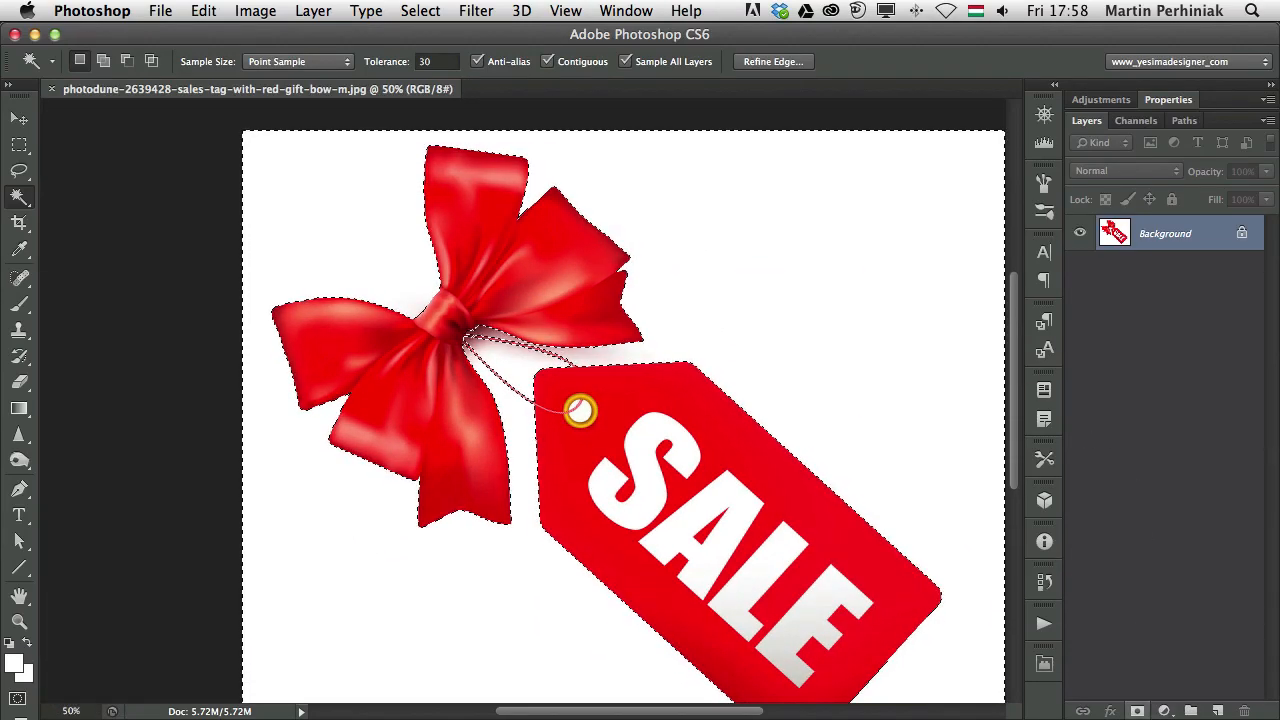
pyautogui.click(1137, 711)
pyautogui.press('super+i')
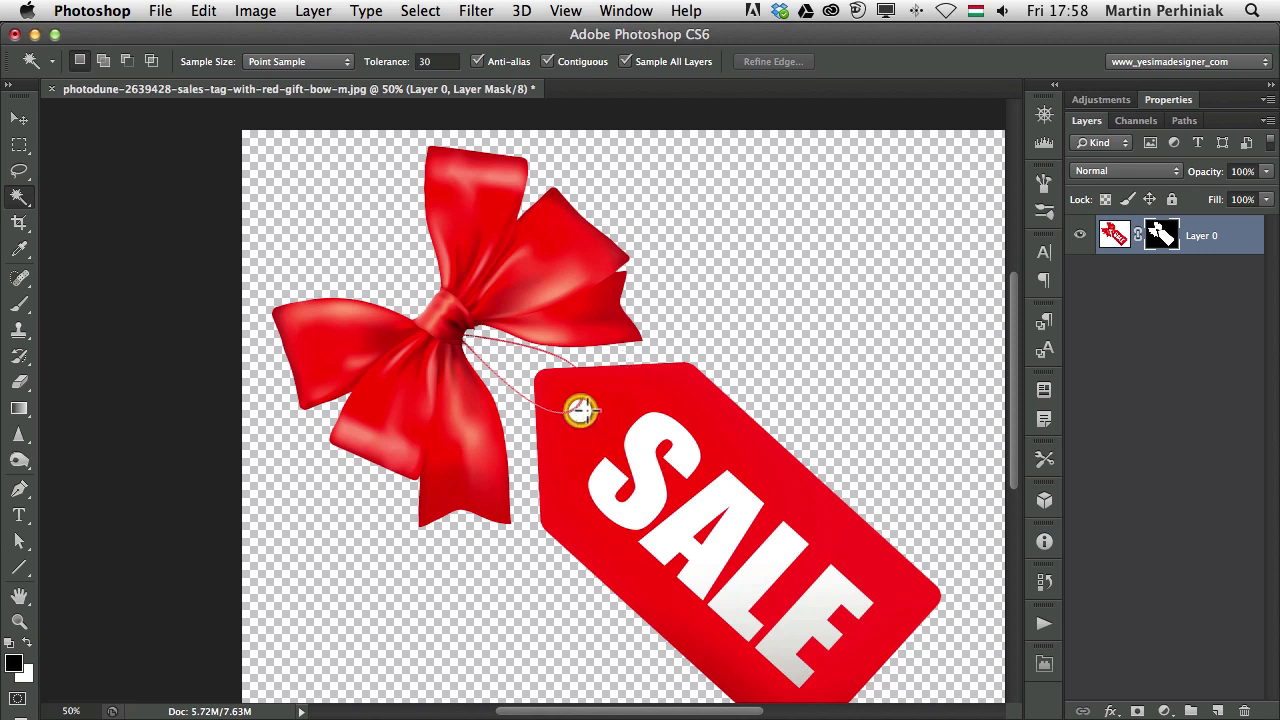
# Fill the layer mask black over the white hole in the tag's gold ring, then deselect
pyautogui.scroll(5, 578, 410)
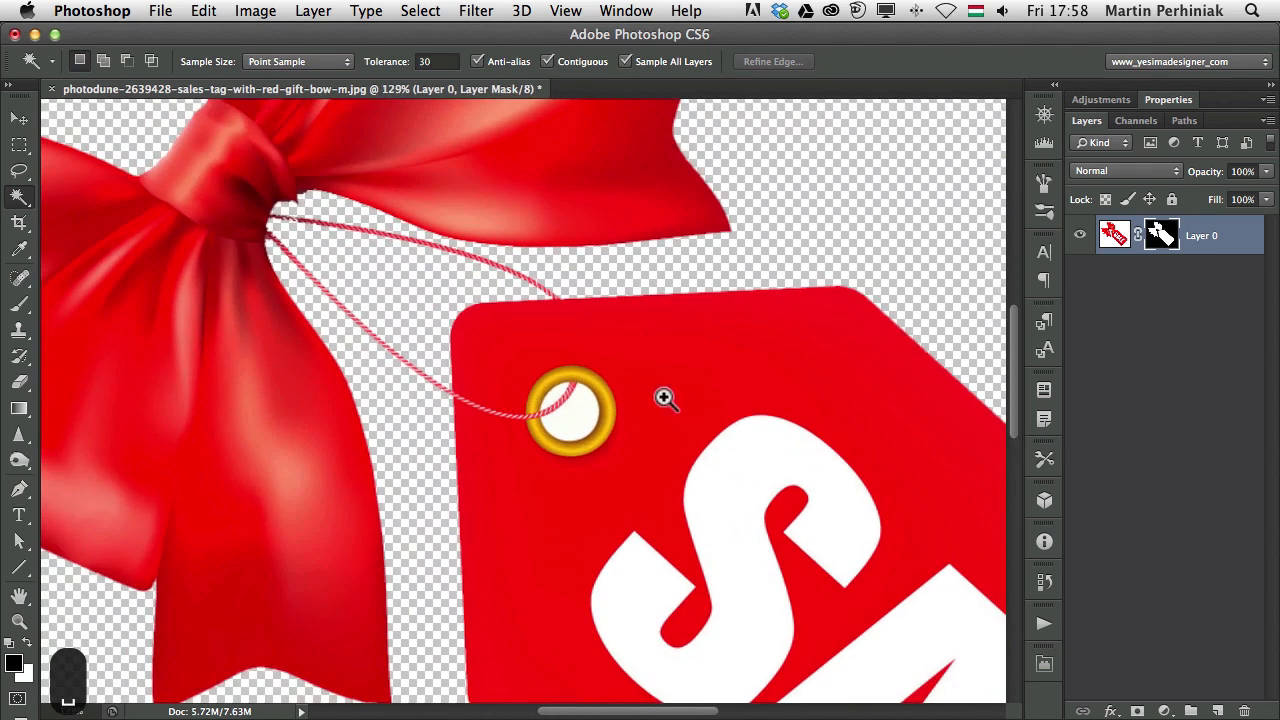
pyautogui.click(578, 421)
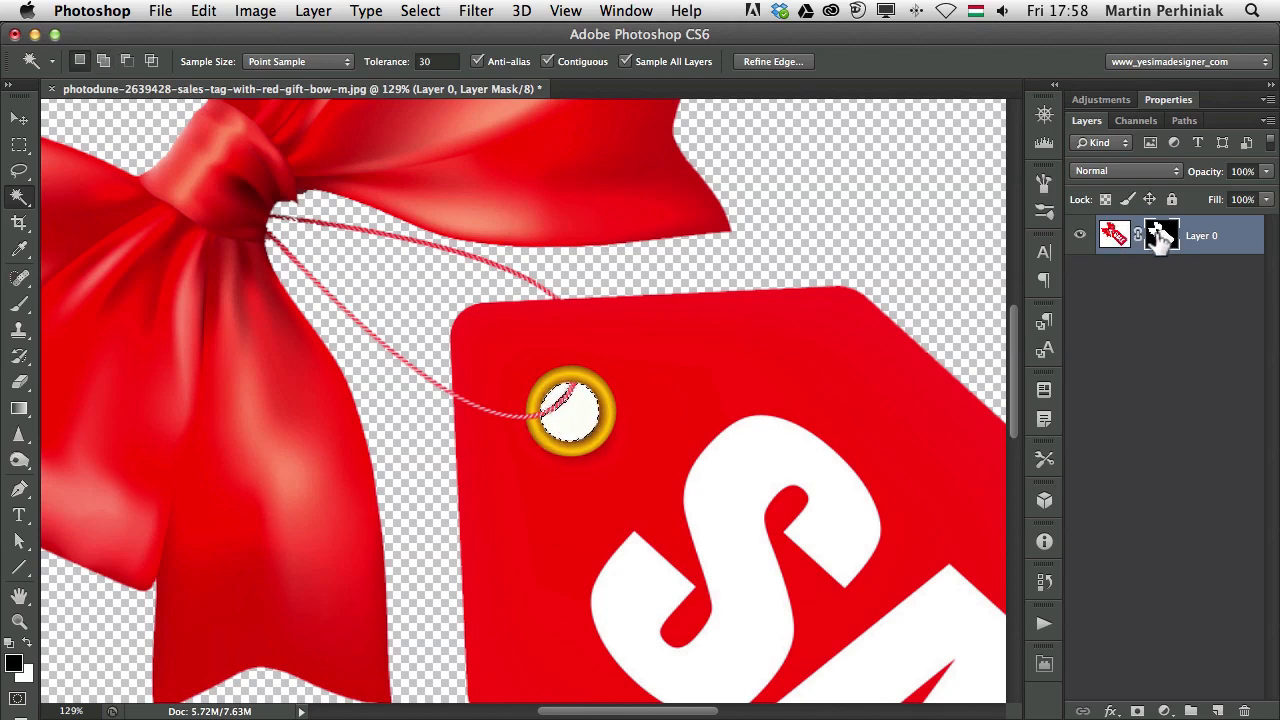
pyautogui.hotkey('alt', 'BackSpace')
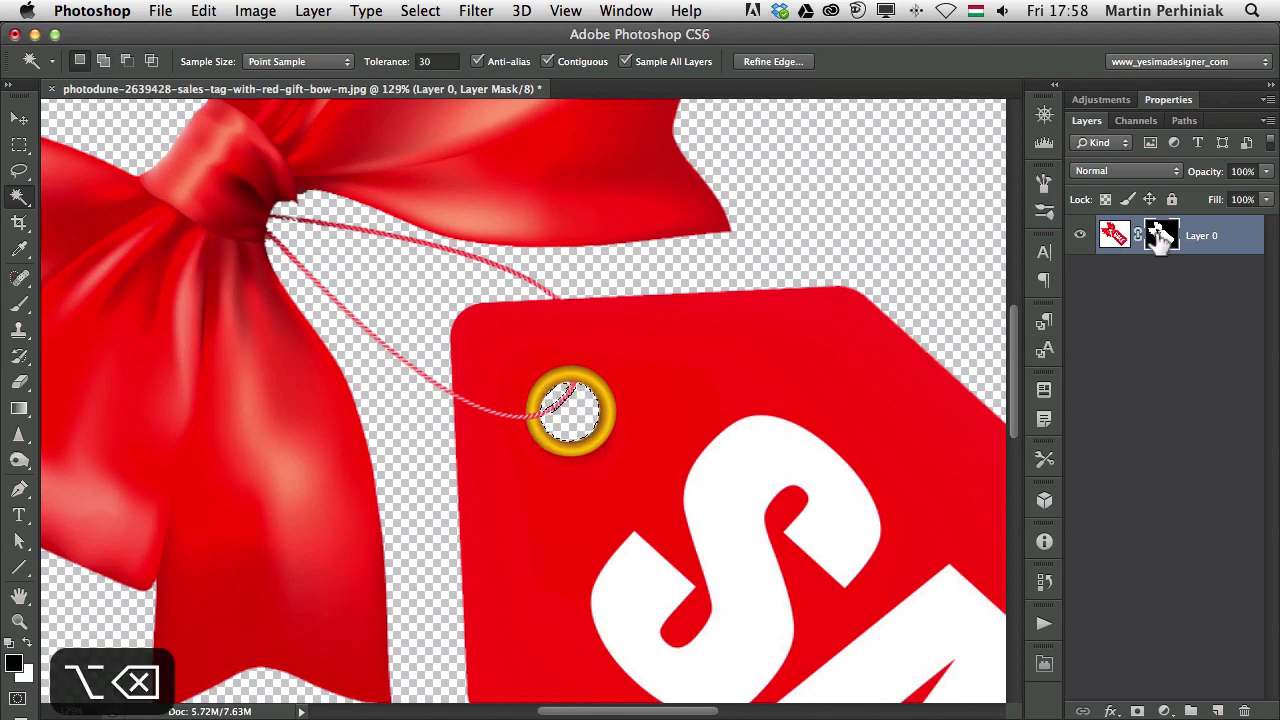
pyautogui.press('super+d')
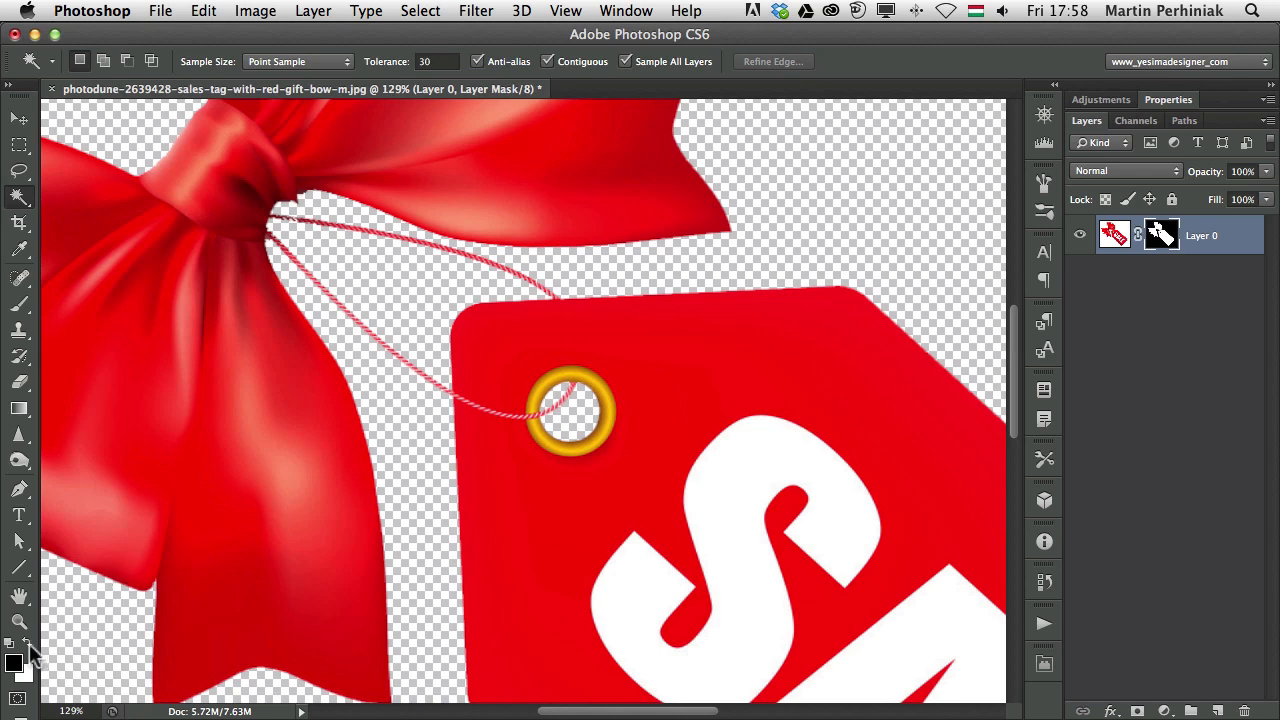
pyautogui.press('super+minus')
pyautogui.press('super+minus')
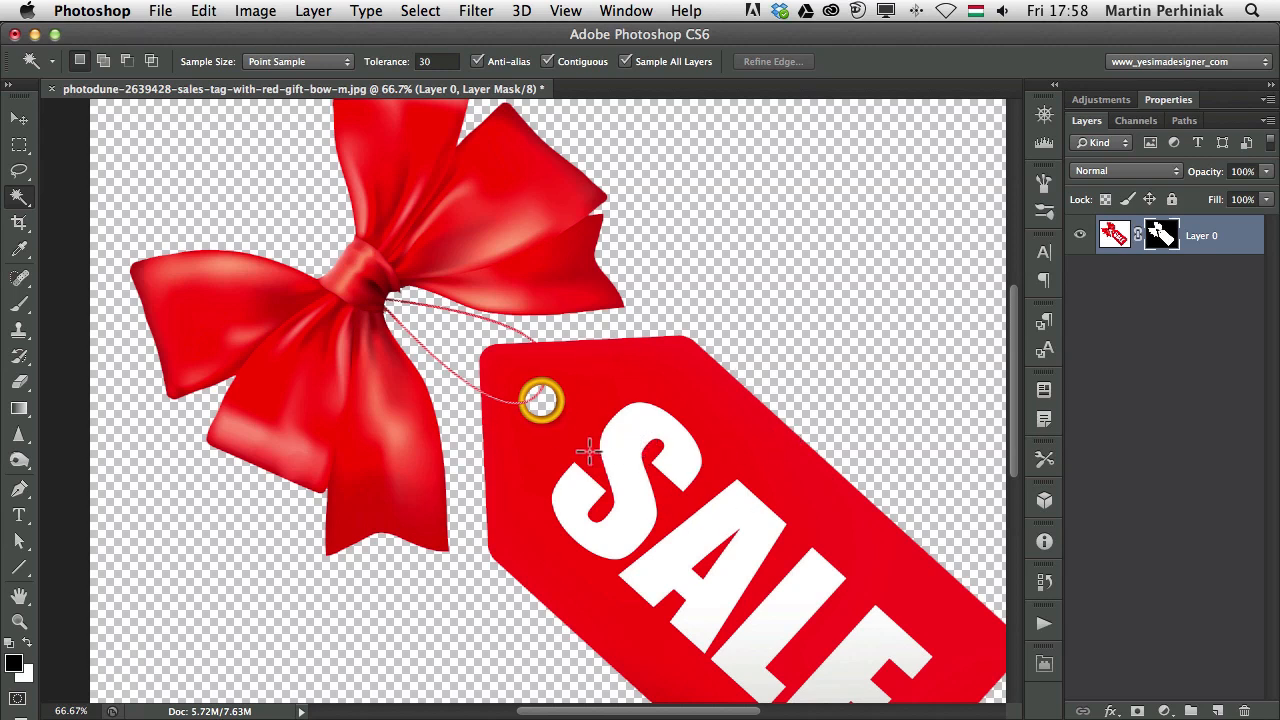
pyautogui.press('super+minus')
pyautogui.press('super+minus')
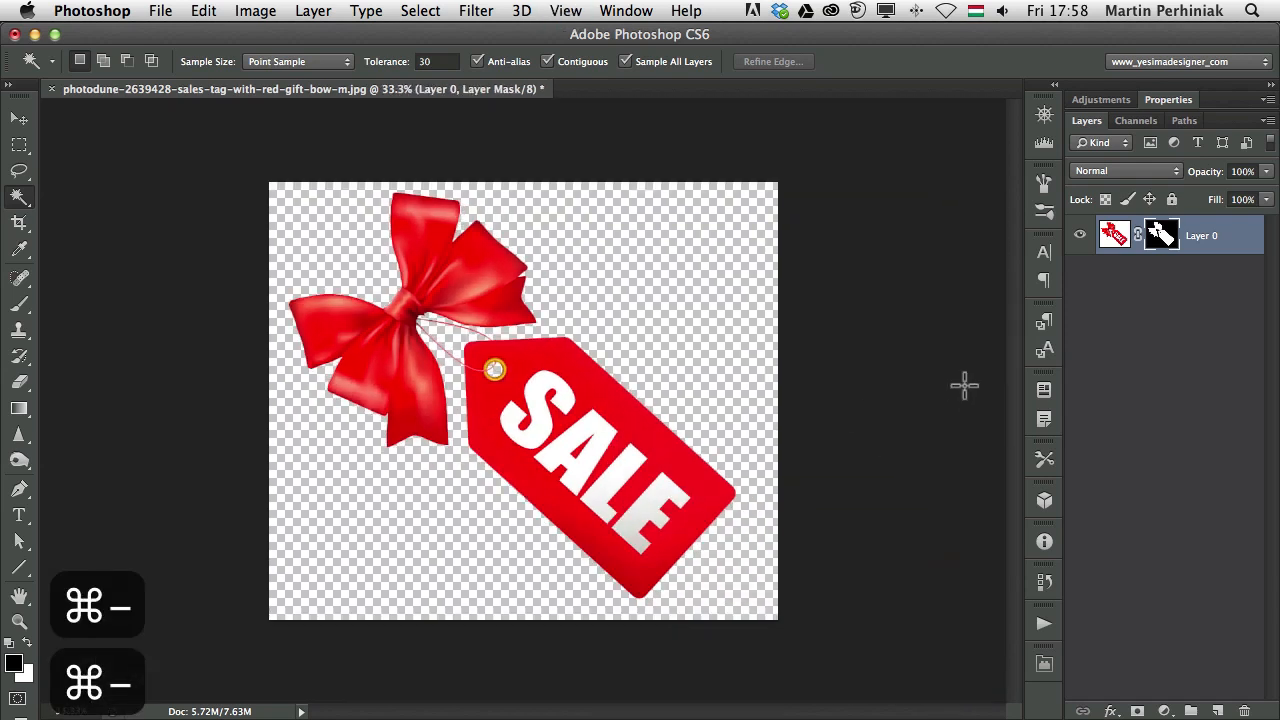
pyautogui.press('super+minus')
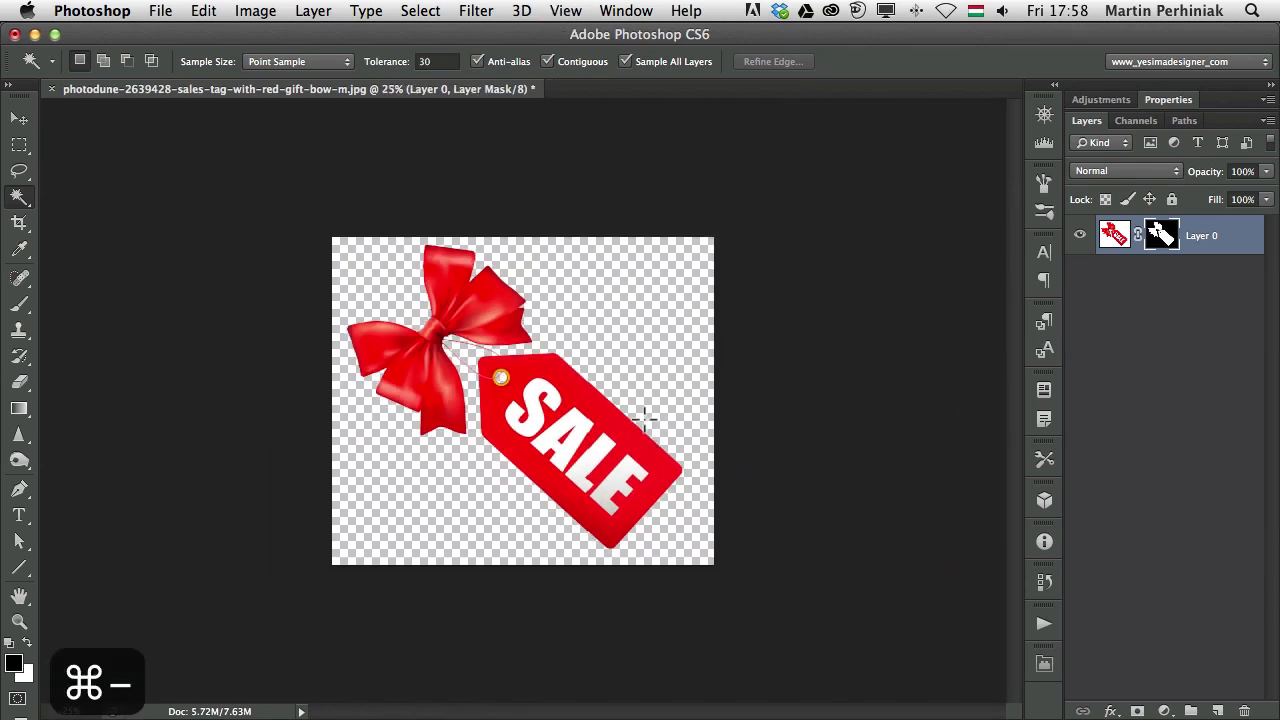
# Crop the canvas taller, extending it well below the tag
pyautogui.press('c')
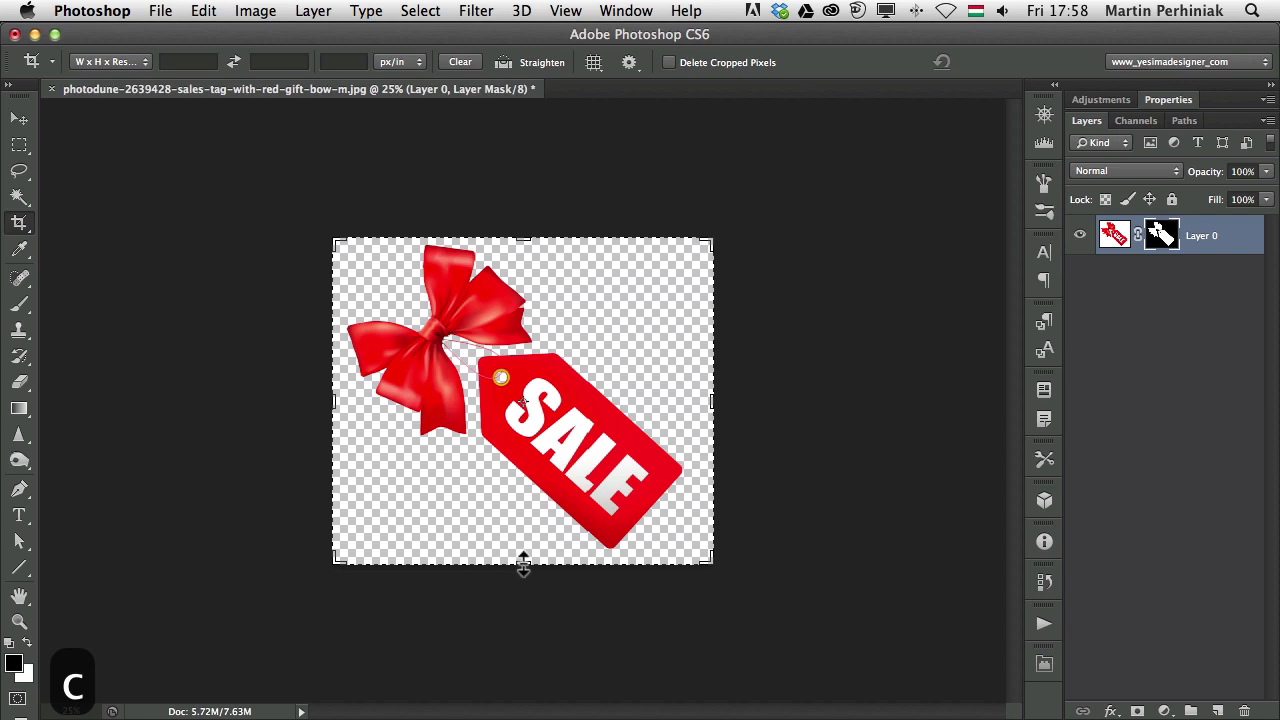
pyautogui.moveTo(524, 562); pyautogui.dragTo(521, 645)
pyautogui.press('Return')
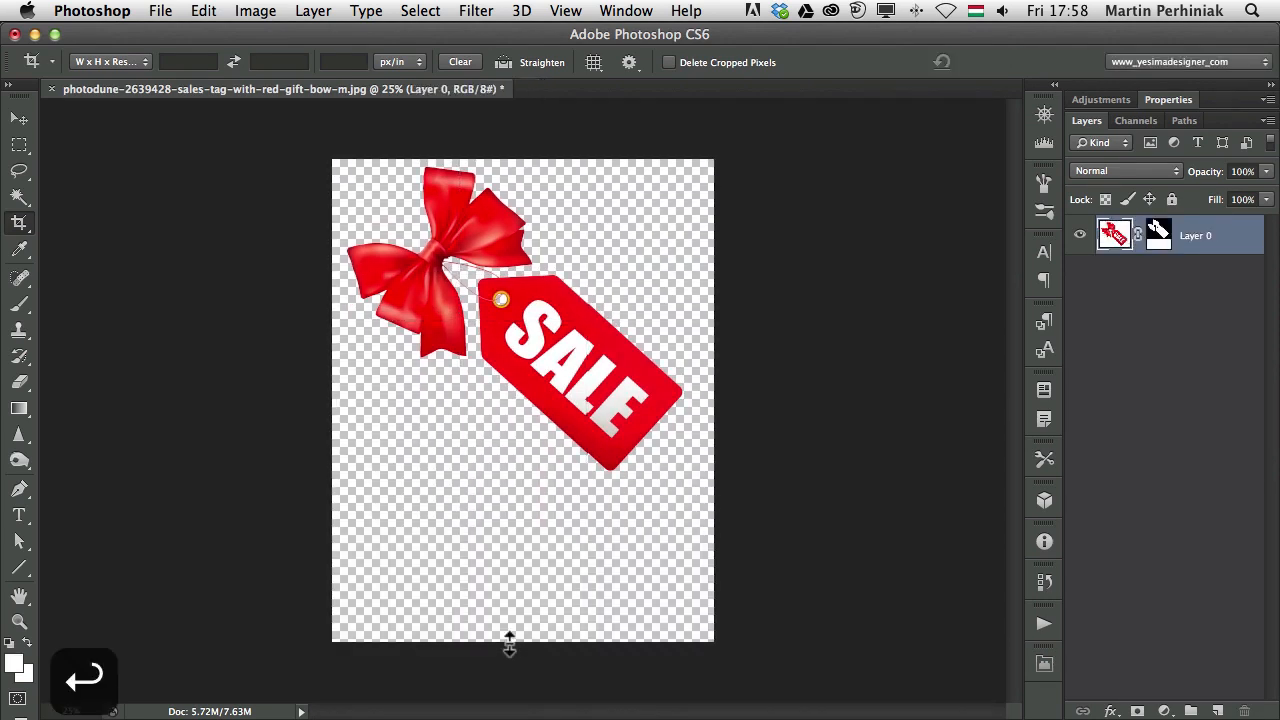
# Rotate the bow and tag about 49° so the tag hangs upright, nudge it, and save as PSD
pyautogui.press('super+t')
pyautogui.moveTo(729, 260); pyautogui.dragTo(694, 443)
pyautogui.press('Return')
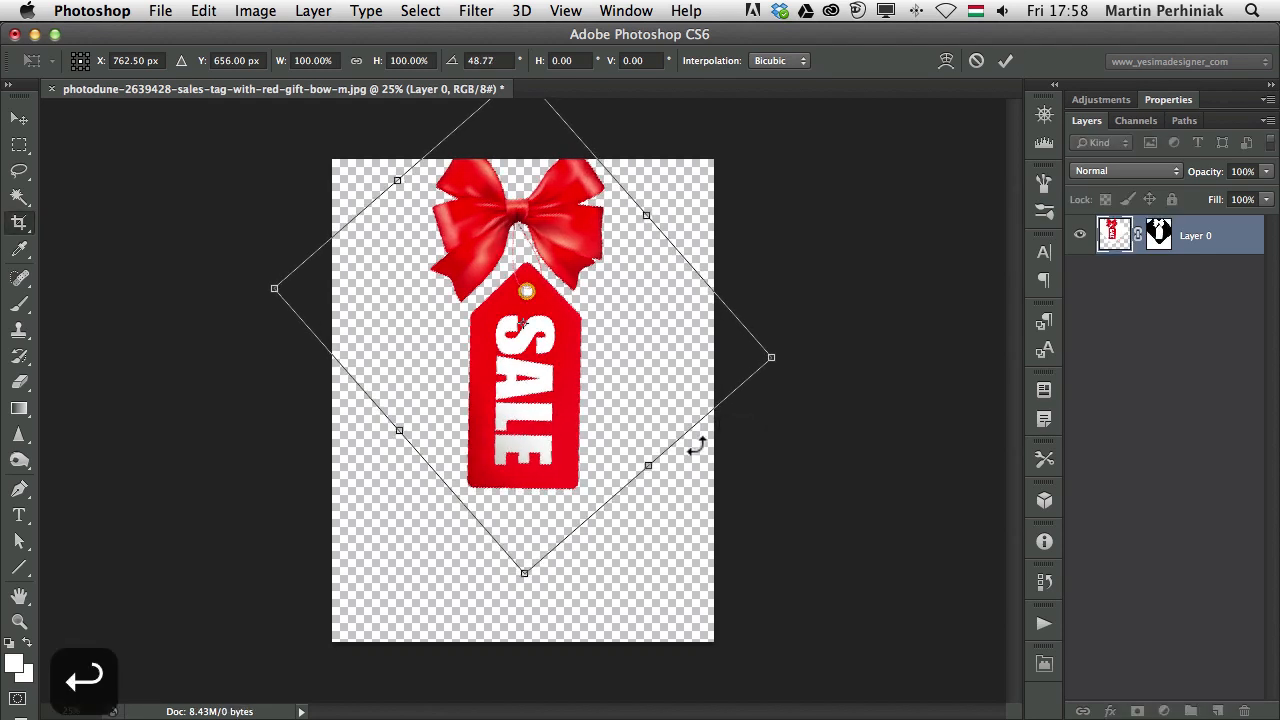
pyautogui.press('v')
pyautogui.moveTo(556, 380); pyautogui.dragTo(562, 450)
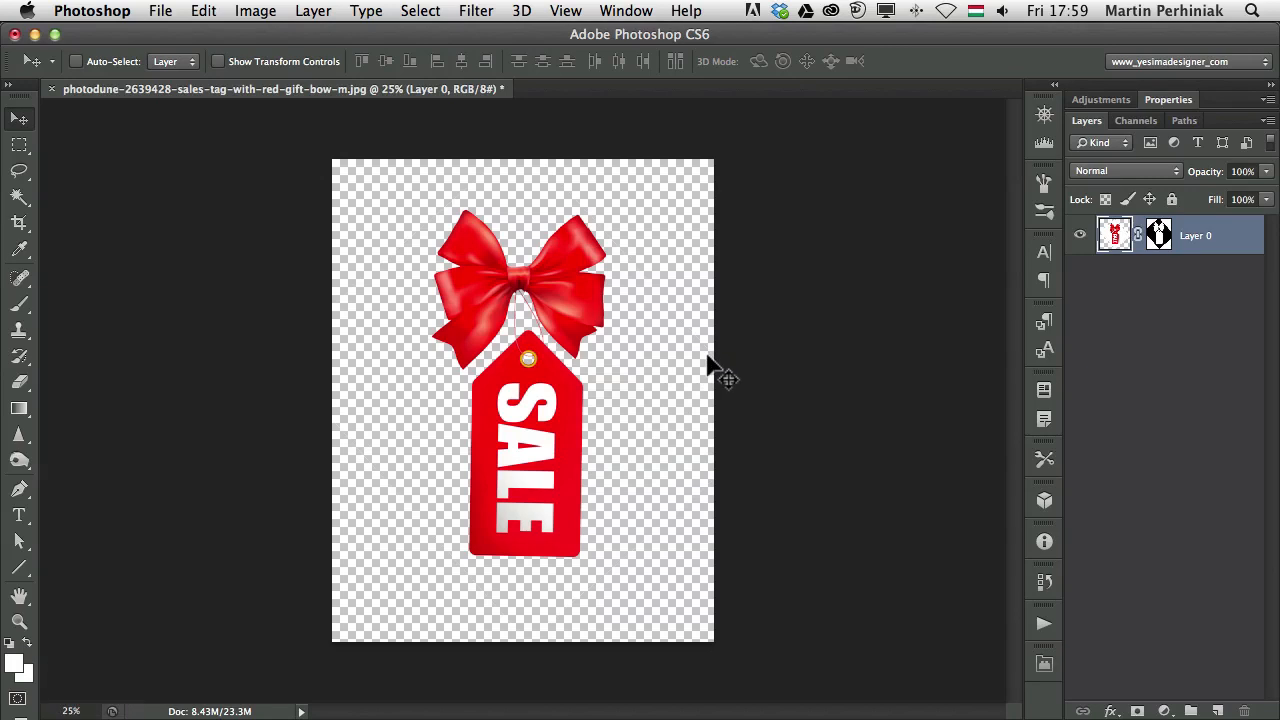
pyautogui.press('super+s')
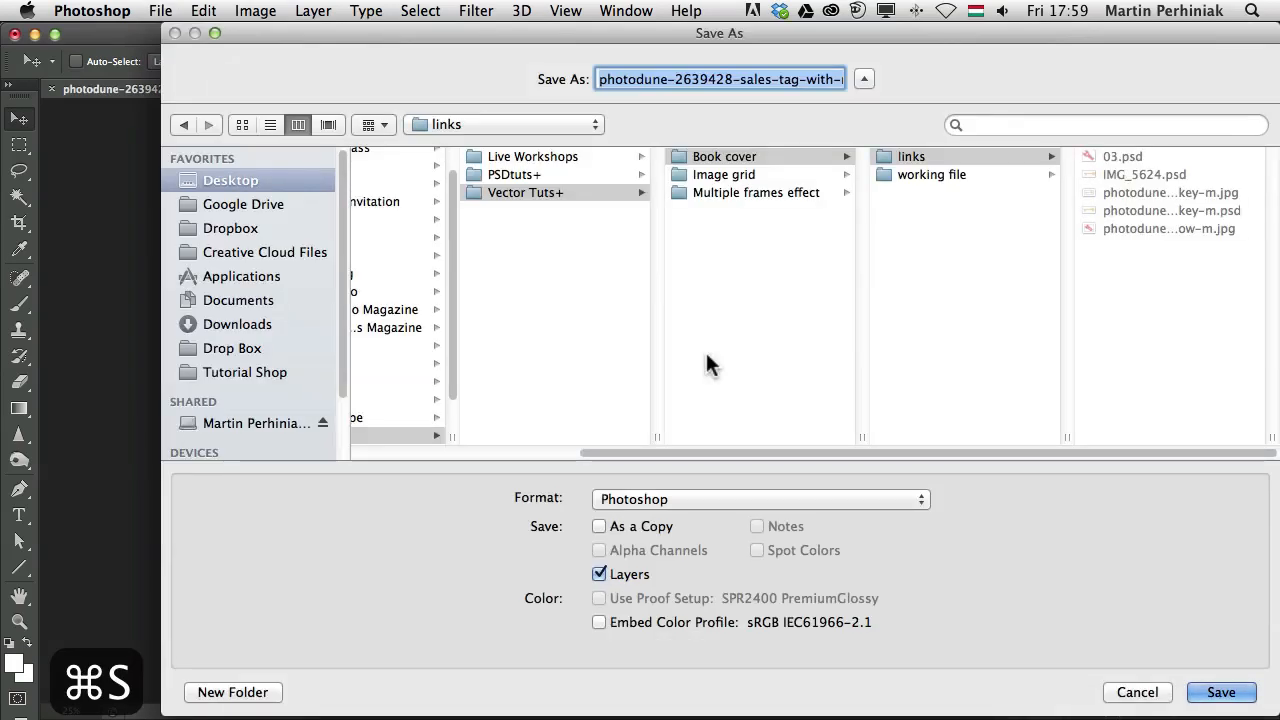
pyautogui.press('Return')
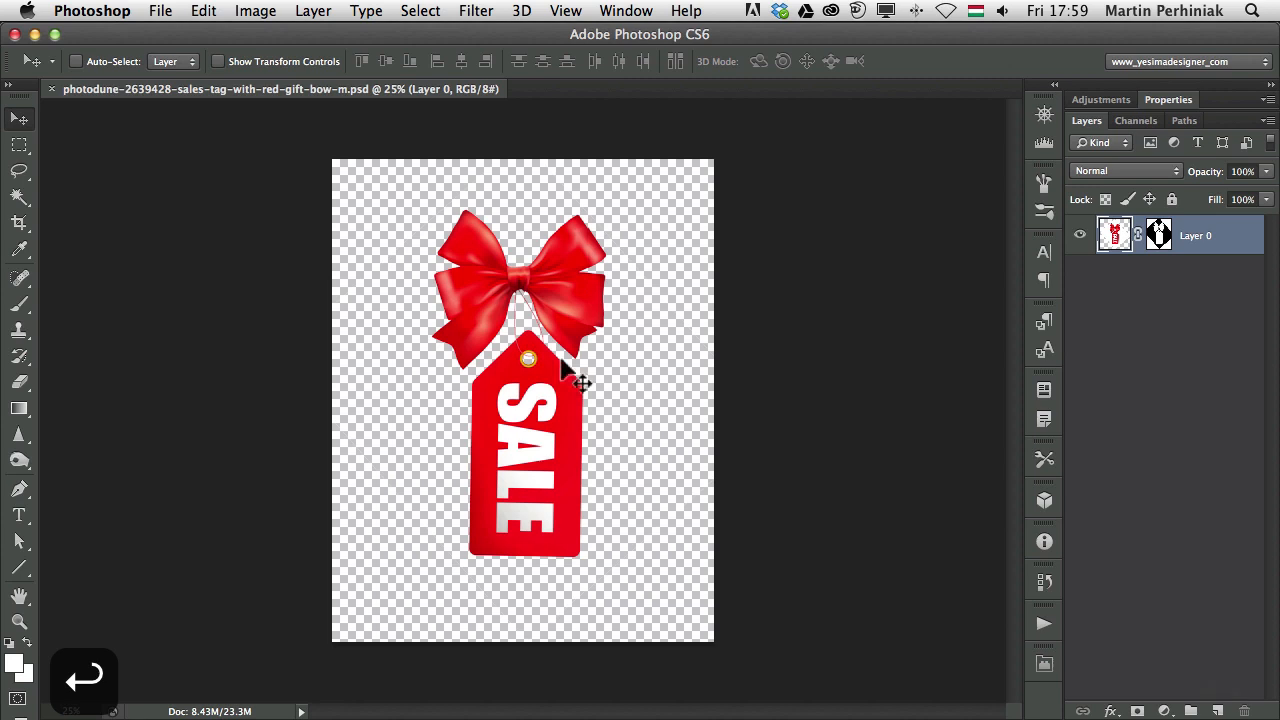
# Lasso around the SALE tag's lower portion, adding its left side and bottom
pyautogui.moveTo(521, 400); pyautogui.dragTo(594, 406)
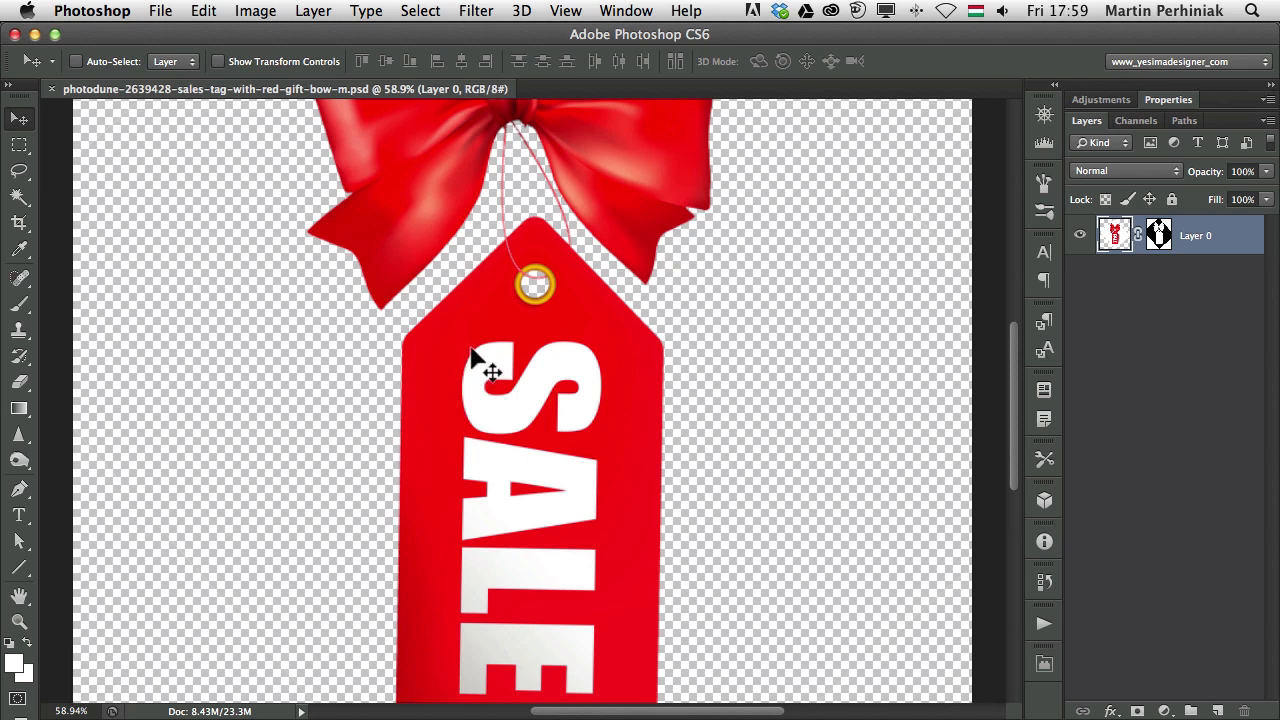
pyautogui.click(19, 170)
pyautogui.moveTo(479, 242); pyautogui.dragTo(498, 292)
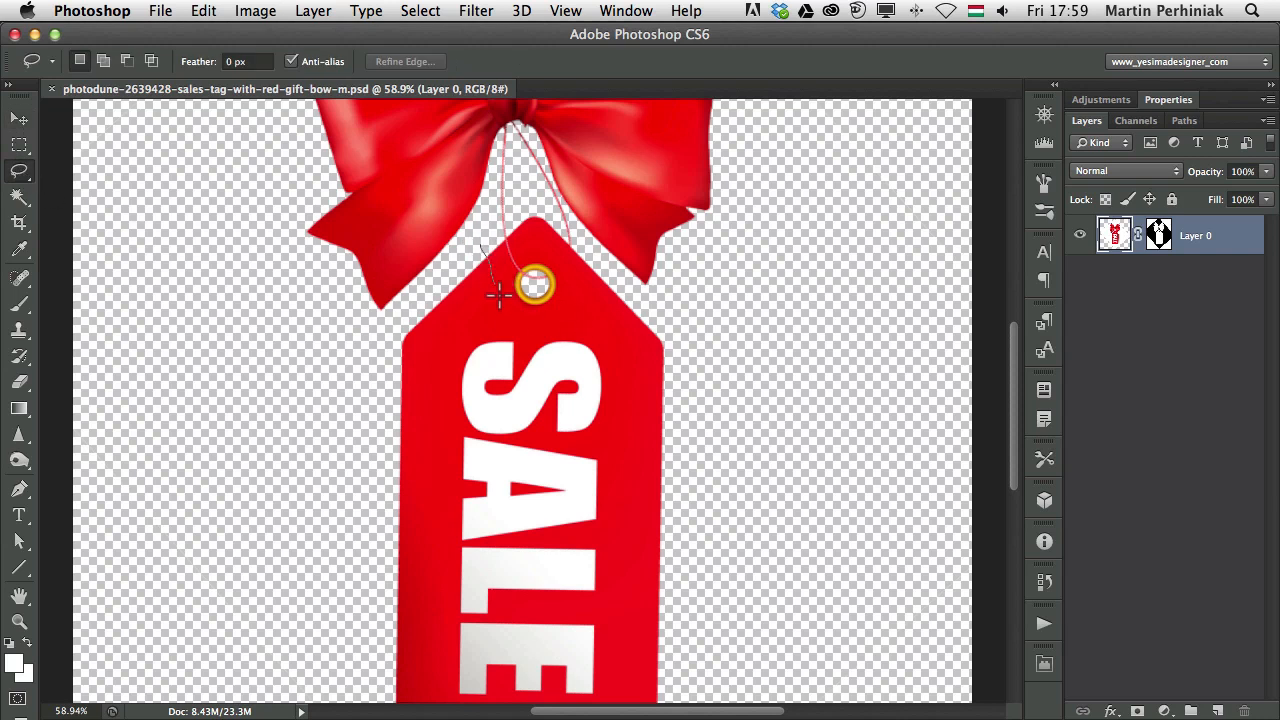
pyautogui.moveTo(583, 290)
pyautogui.mouseDown()
pyautogui.moveTo(617, 276)
pyautogui.moveTo(670, 314)
pyautogui.moveTo(734, 429)
pyautogui.moveTo(718, 708)
pyautogui.moveTo(559, 684)
pyautogui.moveTo(356, 614)
pyautogui.moveTo(383, 356)
pyautogui.mouseUp()
pyautogui.moveTo(479, 242); pyautogui.dragTo(480, 244)
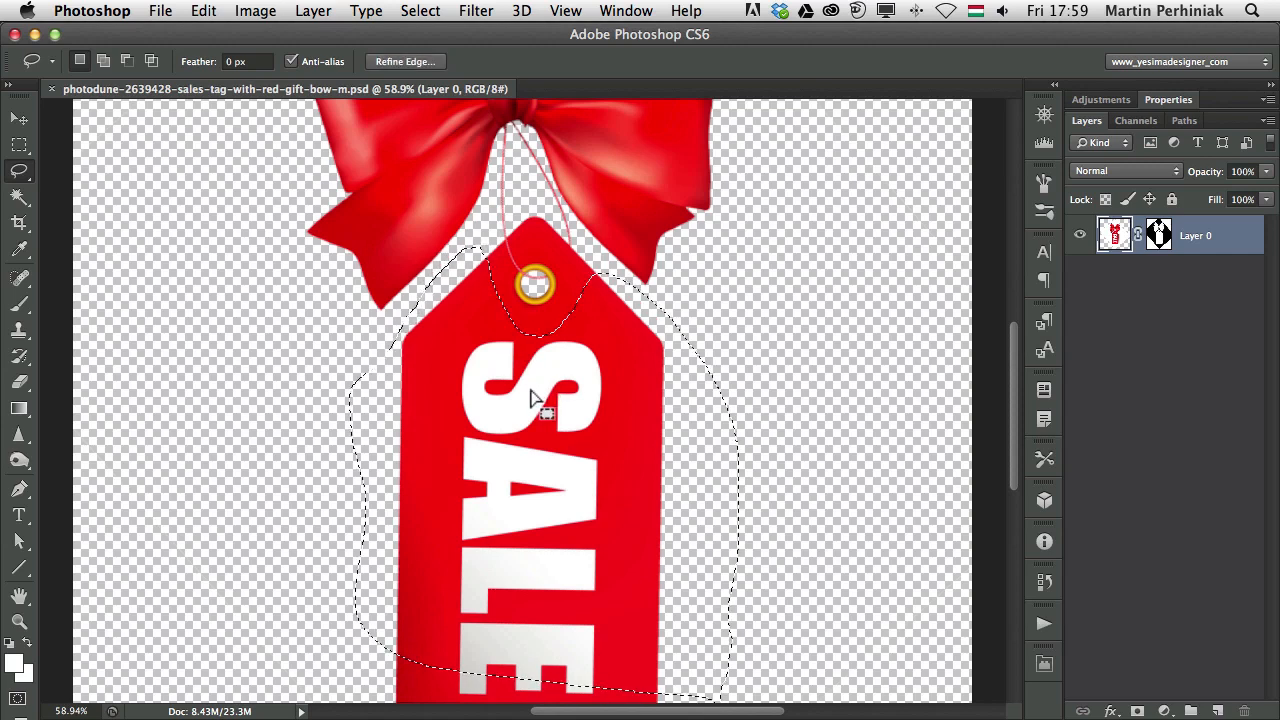
pyautogui.press('super+minus')
pyautogui.moveTo(610, 518); pyautogui.dragTo(624, 398)
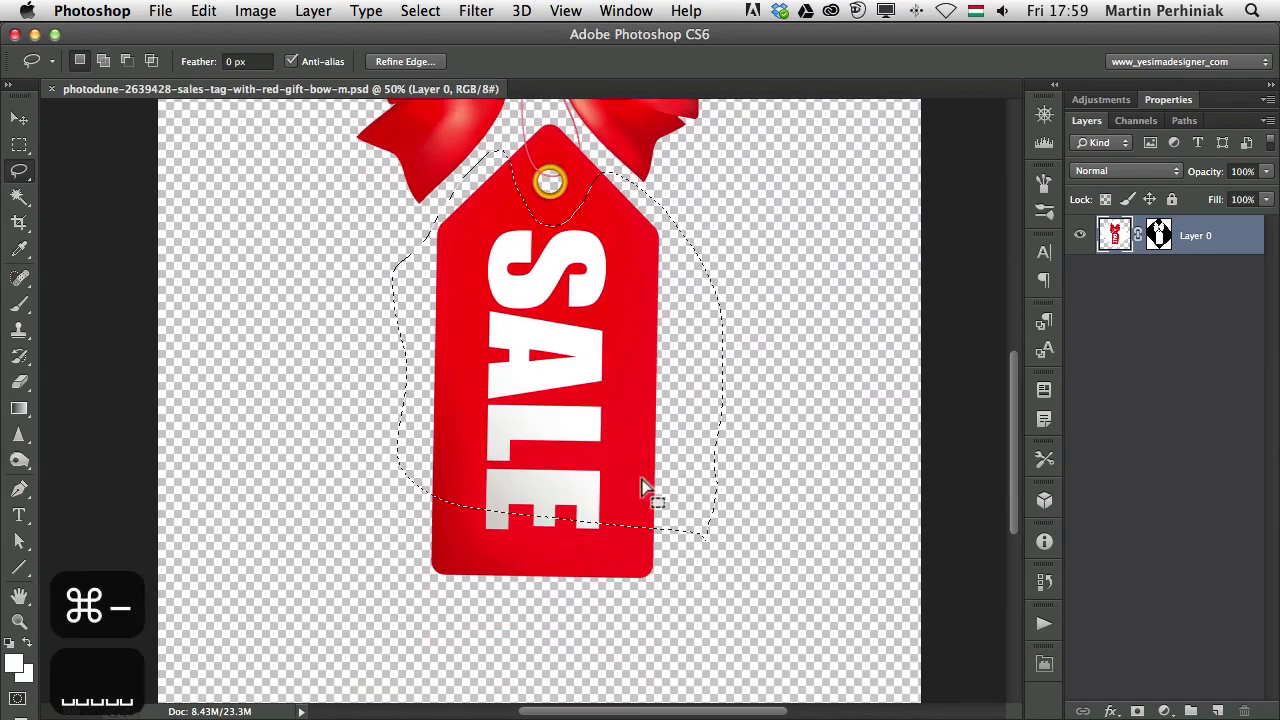
pyautogui.moveTo(725, 510)
pyautogui.mouseDown()
pyautogui.moveTo(494, 473)
pyautogui.moveTo(407, 507)
pyautogui.moveTo(502, 606)
pyautogui.moveTo(711, 572)
pyautogui.moveTo(723, 508)
pyautogui.mouseUp()
pyautogui.moveTo(655, 357); pyautogui.dragTo(681, 418)
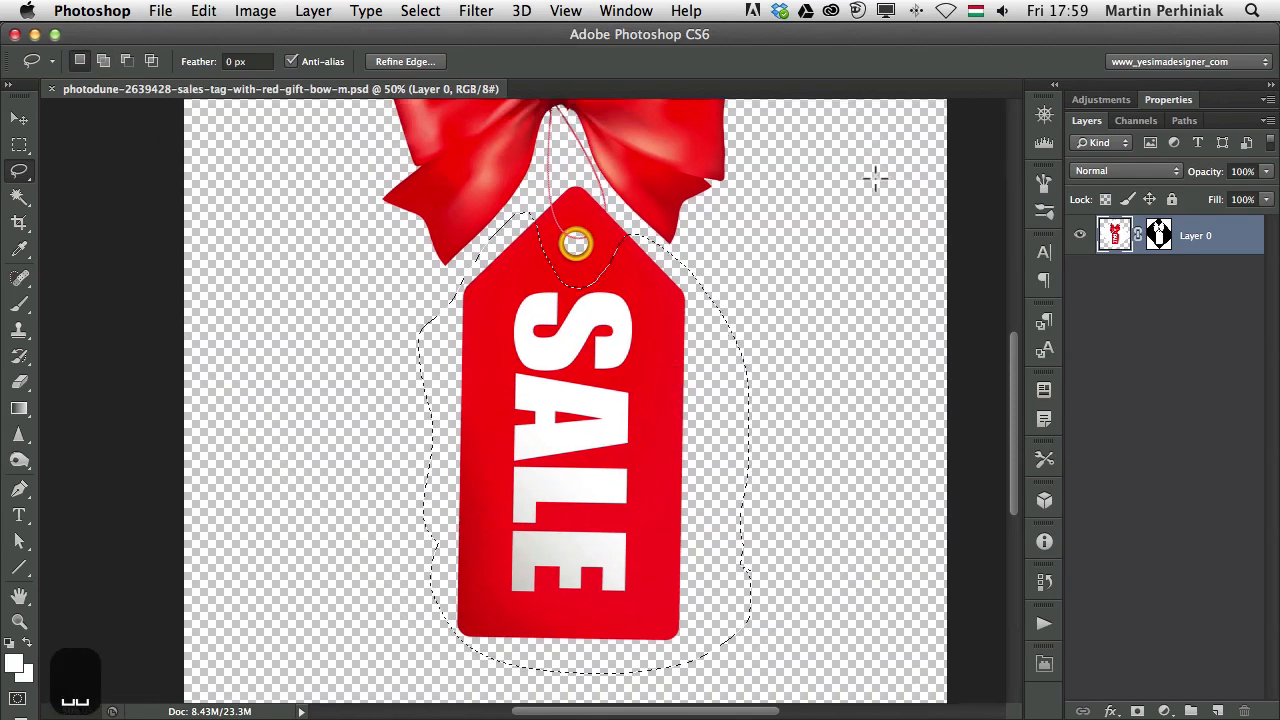
# Fill the layer mask black over the selected SALE portion, deselect, and re-save the file
pyautogui.click(1158, 238)
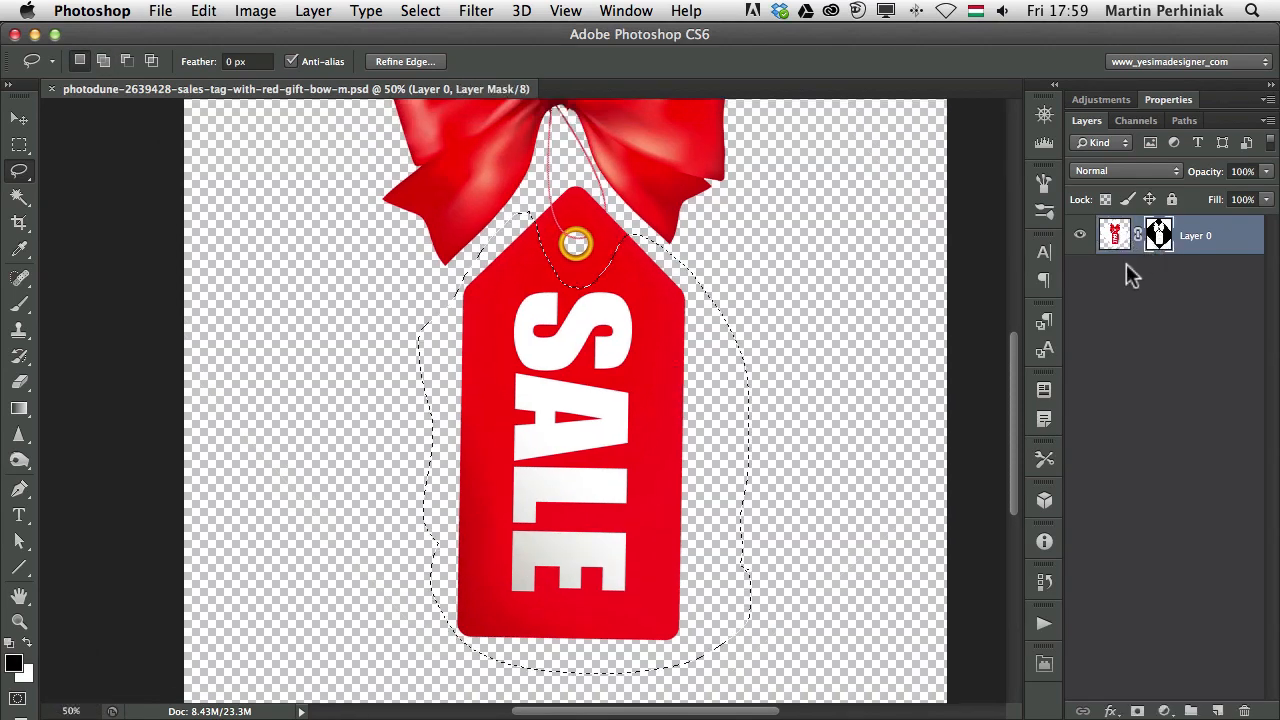
pyautogui.hotkey('alt', 'BackSpace')
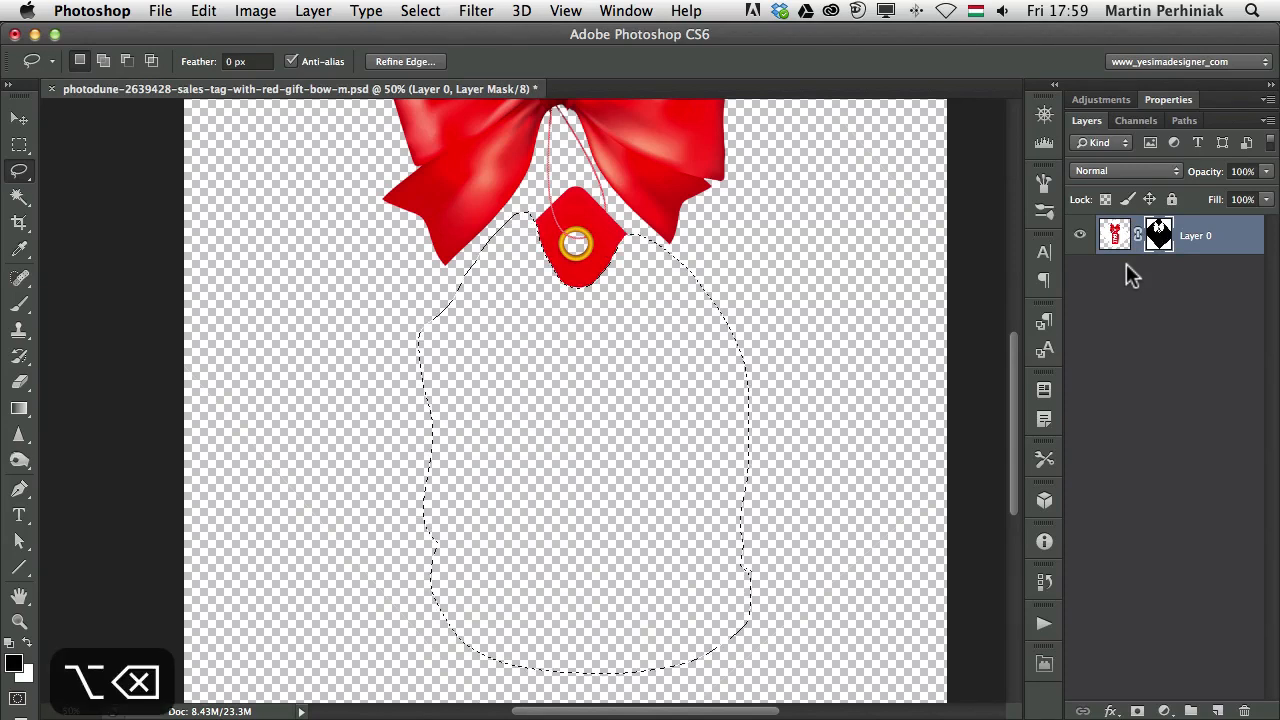
pyautogui.press('super+d')
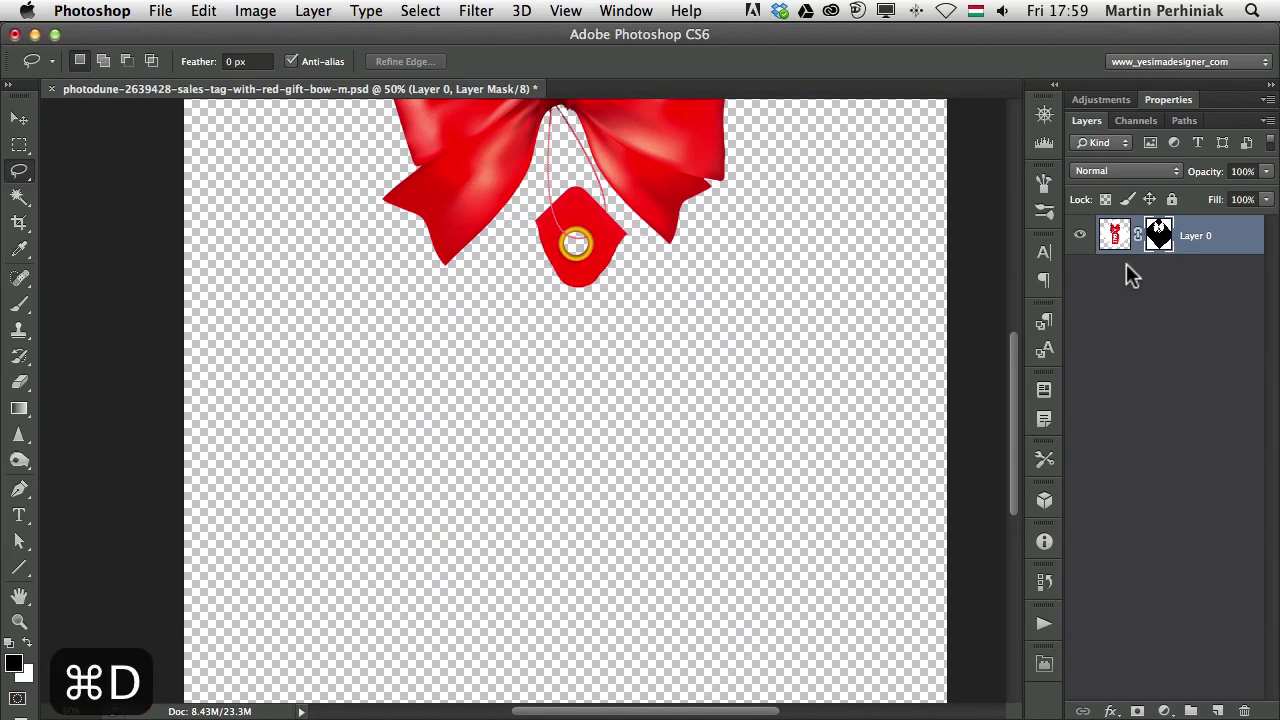
pyautogui.press('super+minus')
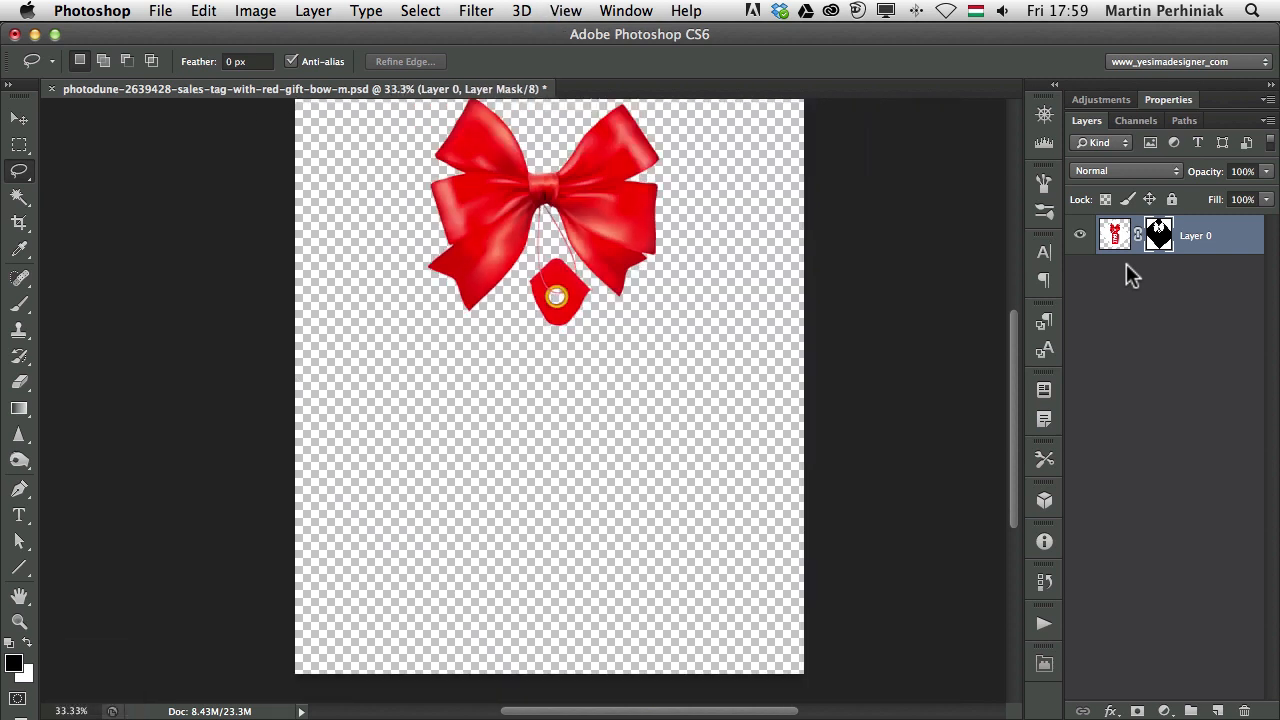
pyautogui.press('super+s')
pyautogui.press('super+Tab')
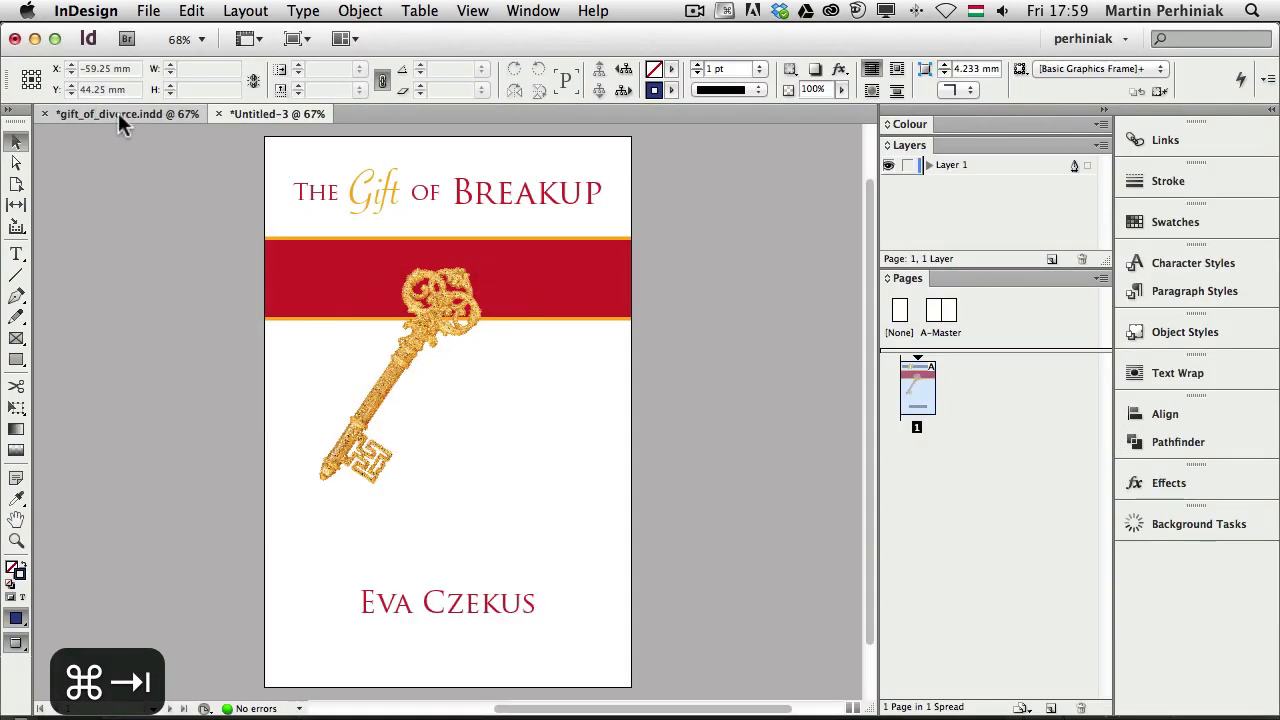
# Bring the gift_of_divorce.indd cover document to the front in InDesign
pyautogui.click(120, 116)
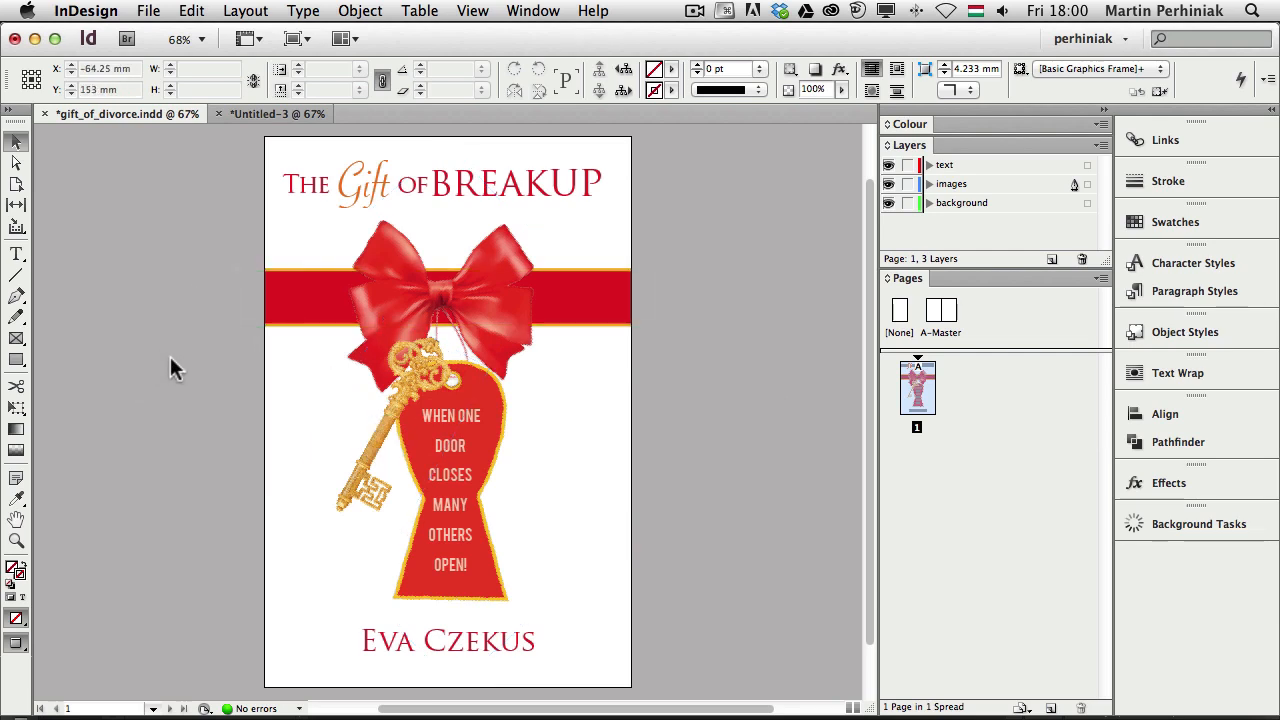
pyautogui.press('super+Tab')
pyautogui.press('super+Tab')
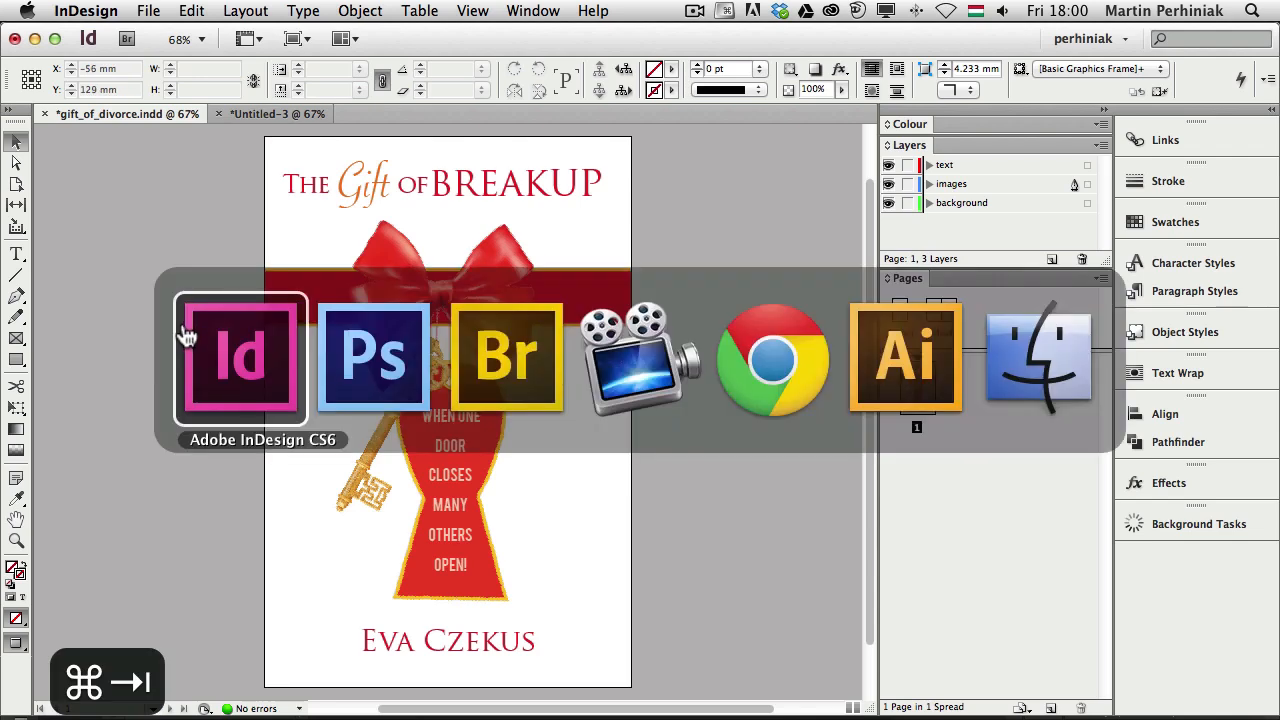
# In Illustrator, create a new default document and place a vertical guide at about 150 mm
pyautogui.press('super+Tab')
pyautogui.press('super+Tab')
pyautogui.press('super+Tab')
pyautogui.press('super+Tab')
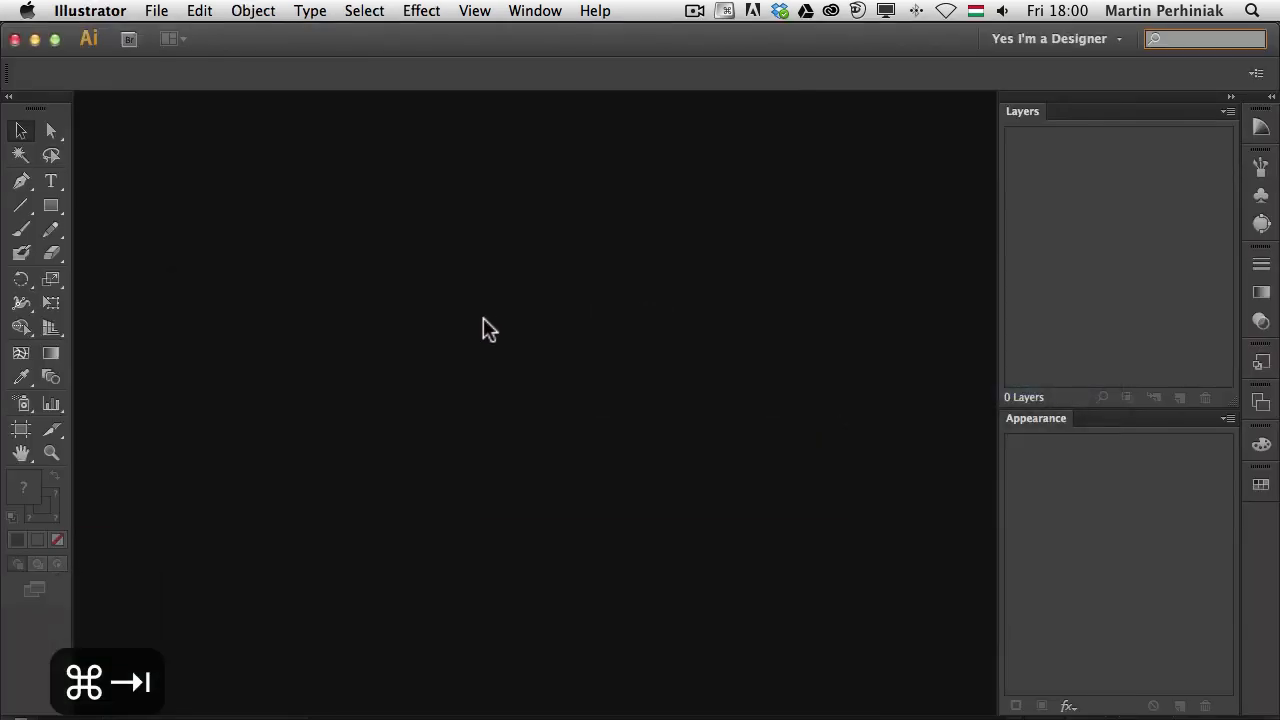
pyautogui.press('super+n')
pyautogui.press('Return')
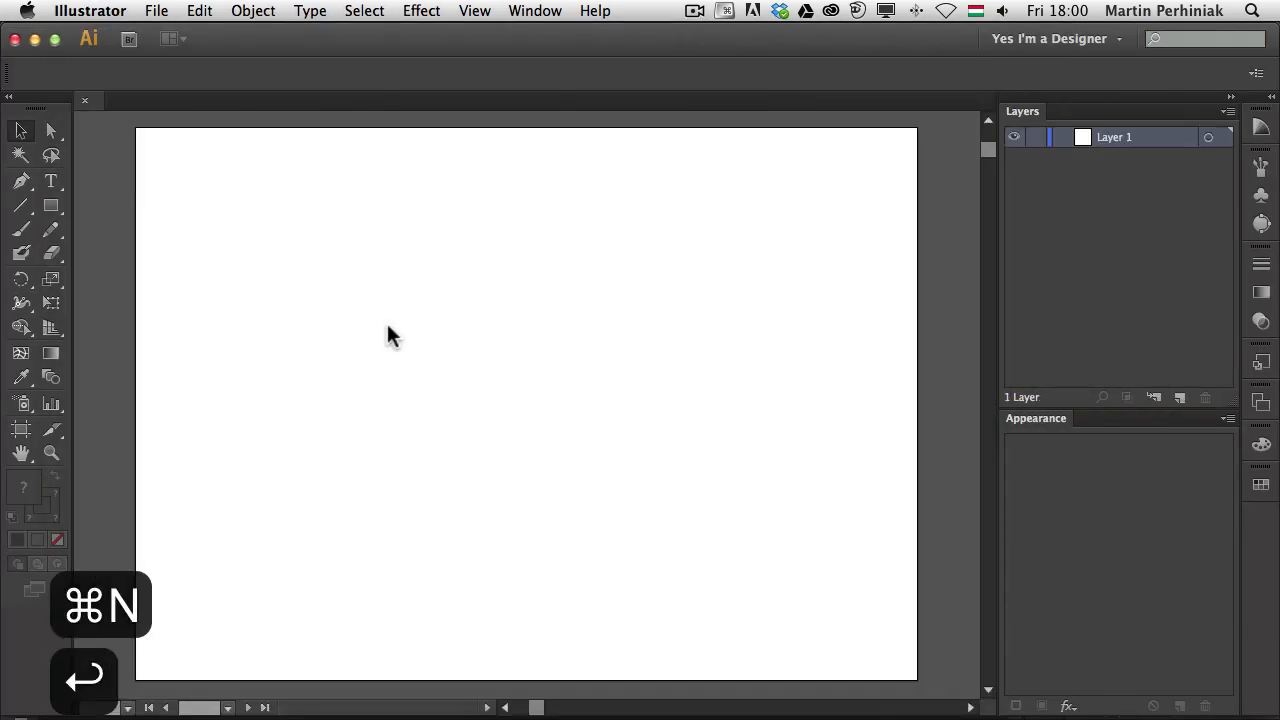
pyautogui.press('p')
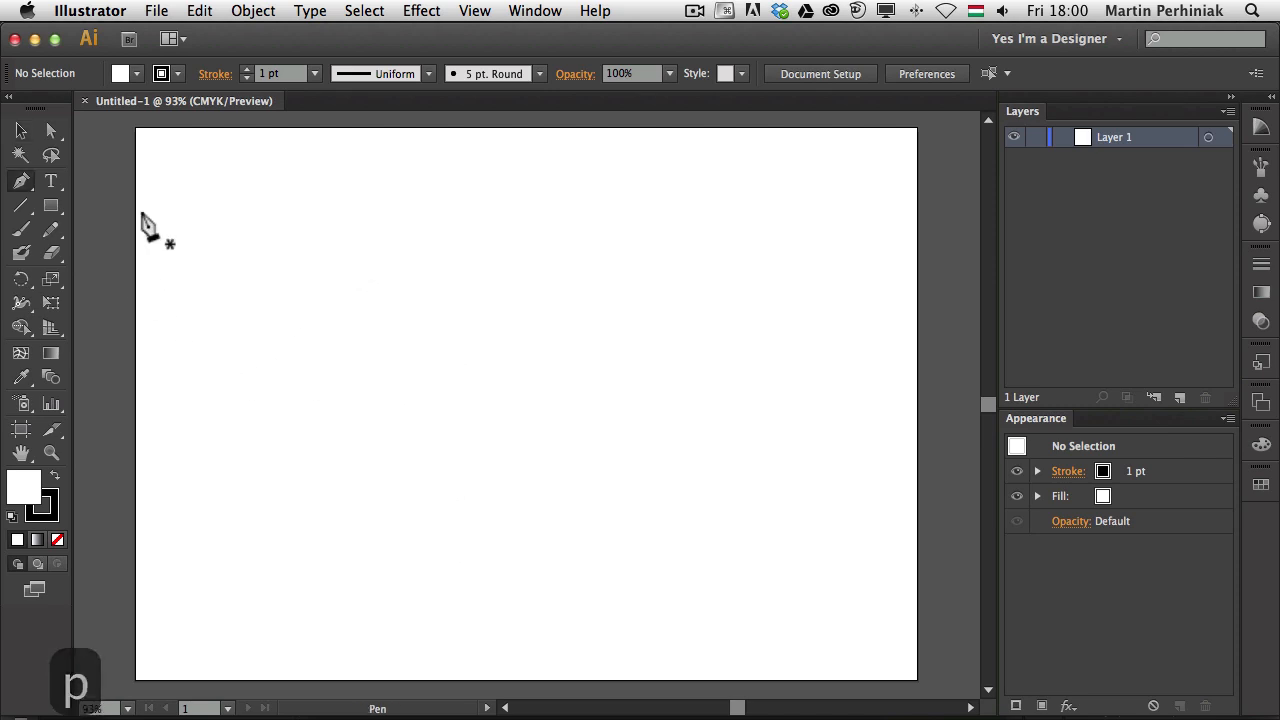
pyautogui.press('super+r')
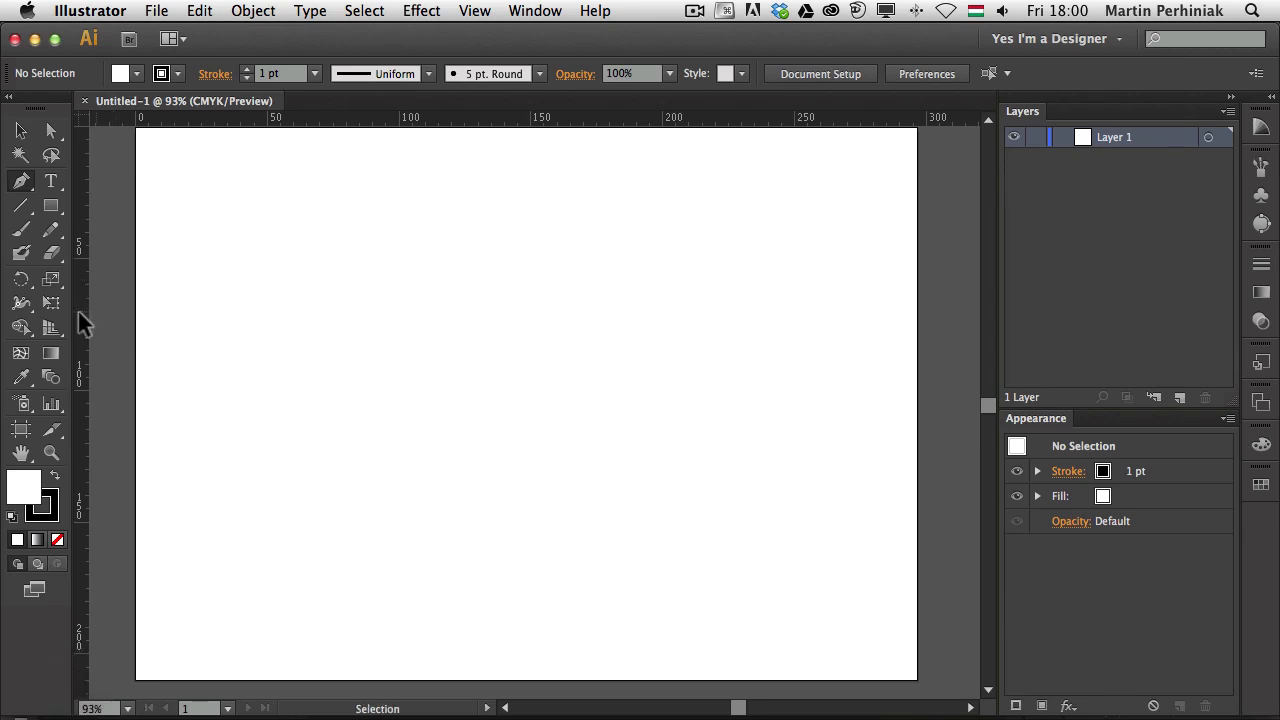
pyautogui.moveTo(100, 333); pyautogui.dragTo(530, 360)
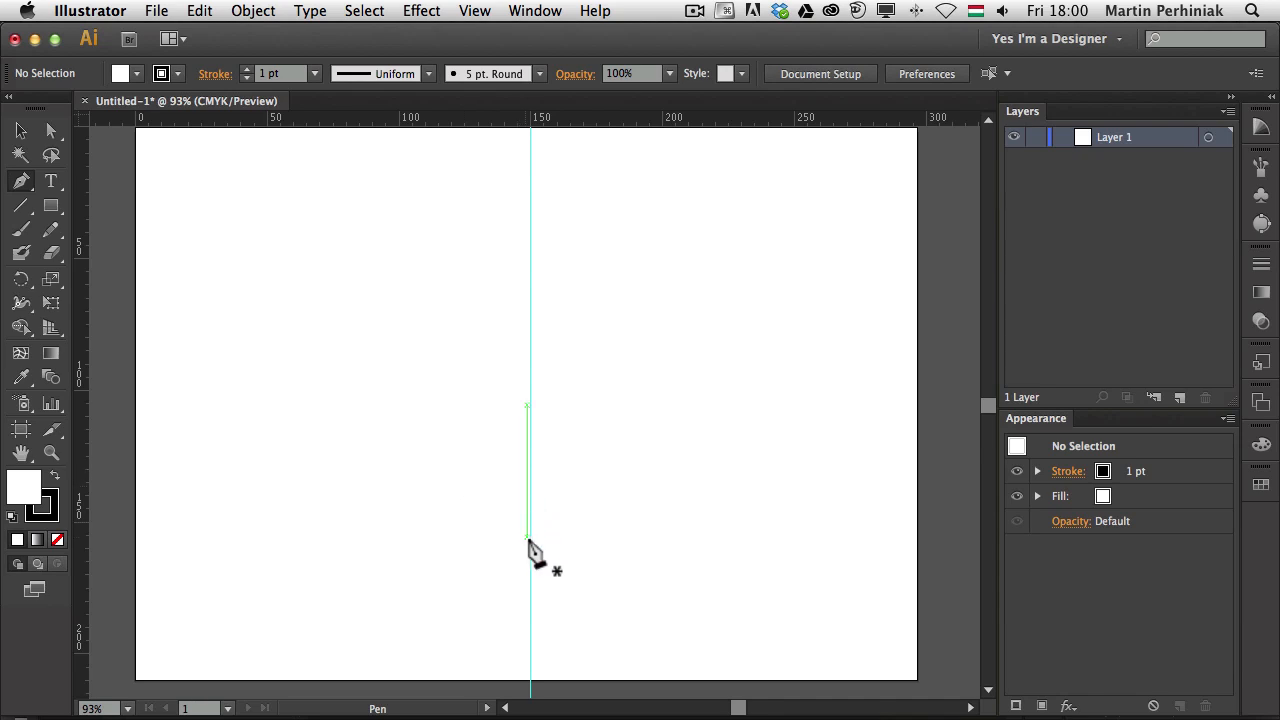
# Begin a Pen path on the guide: a short horizontal edge, then a diagonal rising right
pyautogui.moveTo(531, 555); pyautogui.dragTo(418, 562)
pyautogui.click(415, 554)
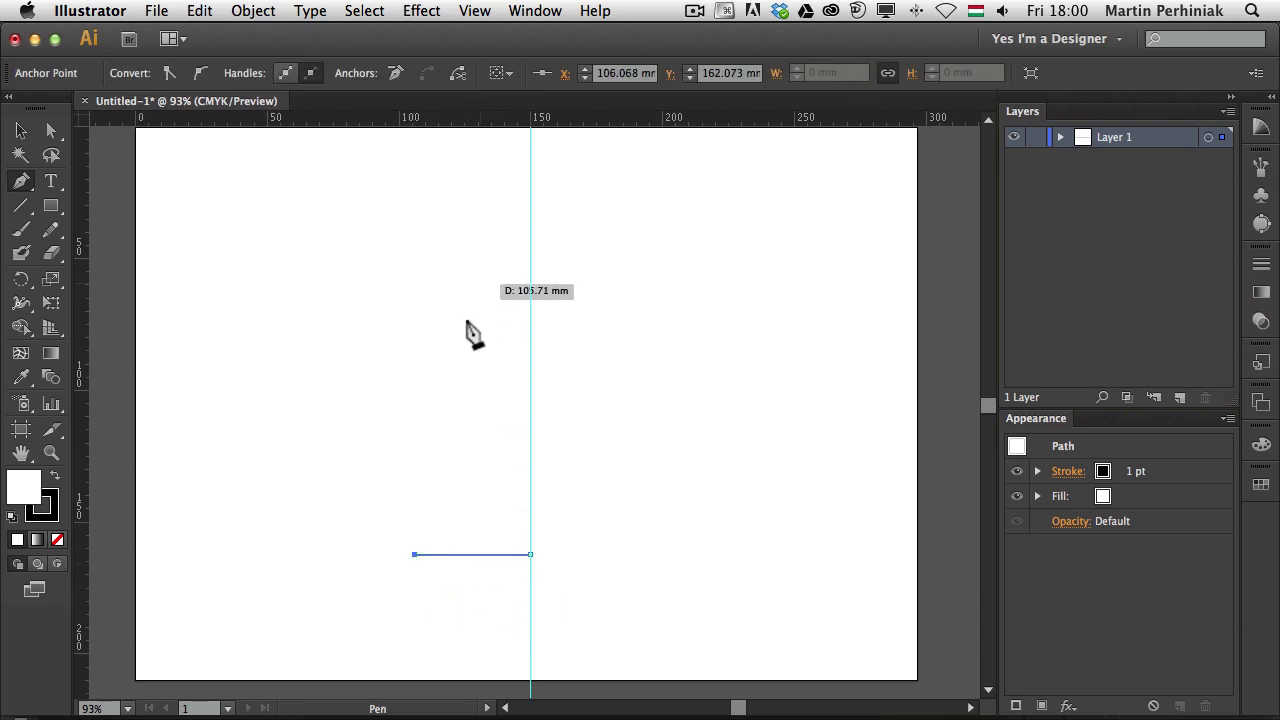
pyautogui.click(472, 405)
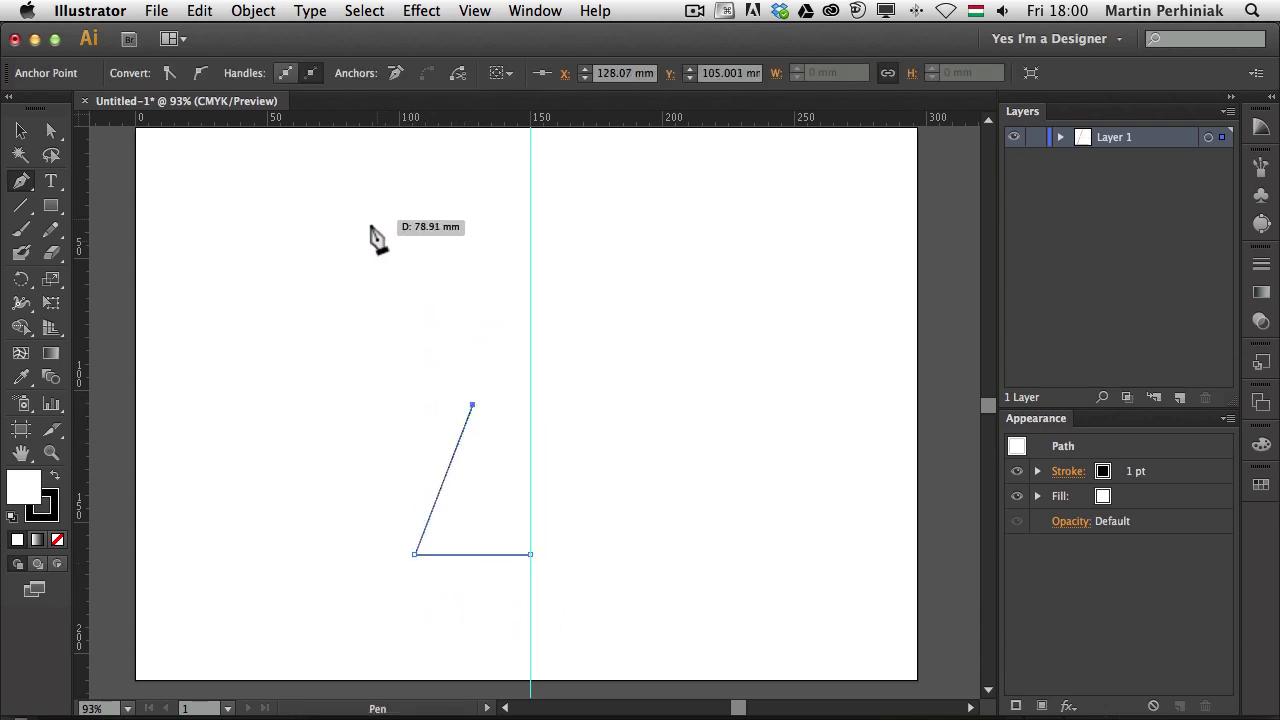
pyautogui.press('super+Tab')
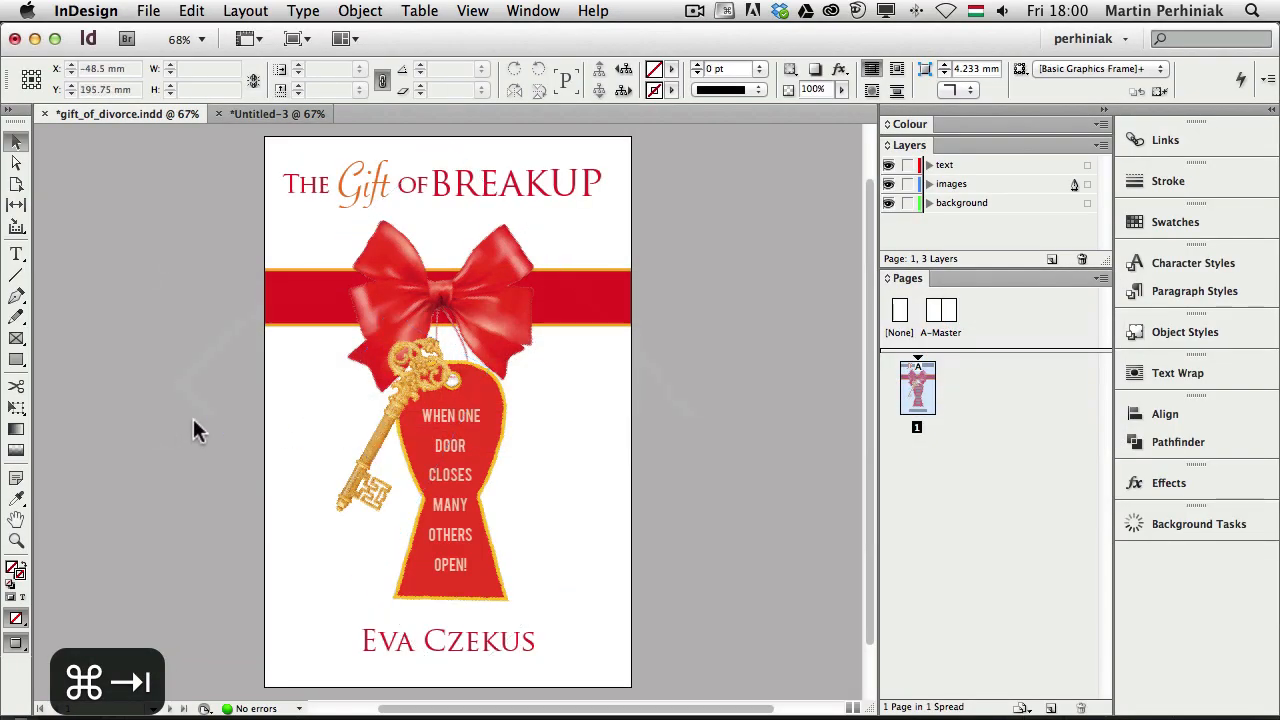
pyautogui.press('super+Tab')
pyautogui.press('F1')
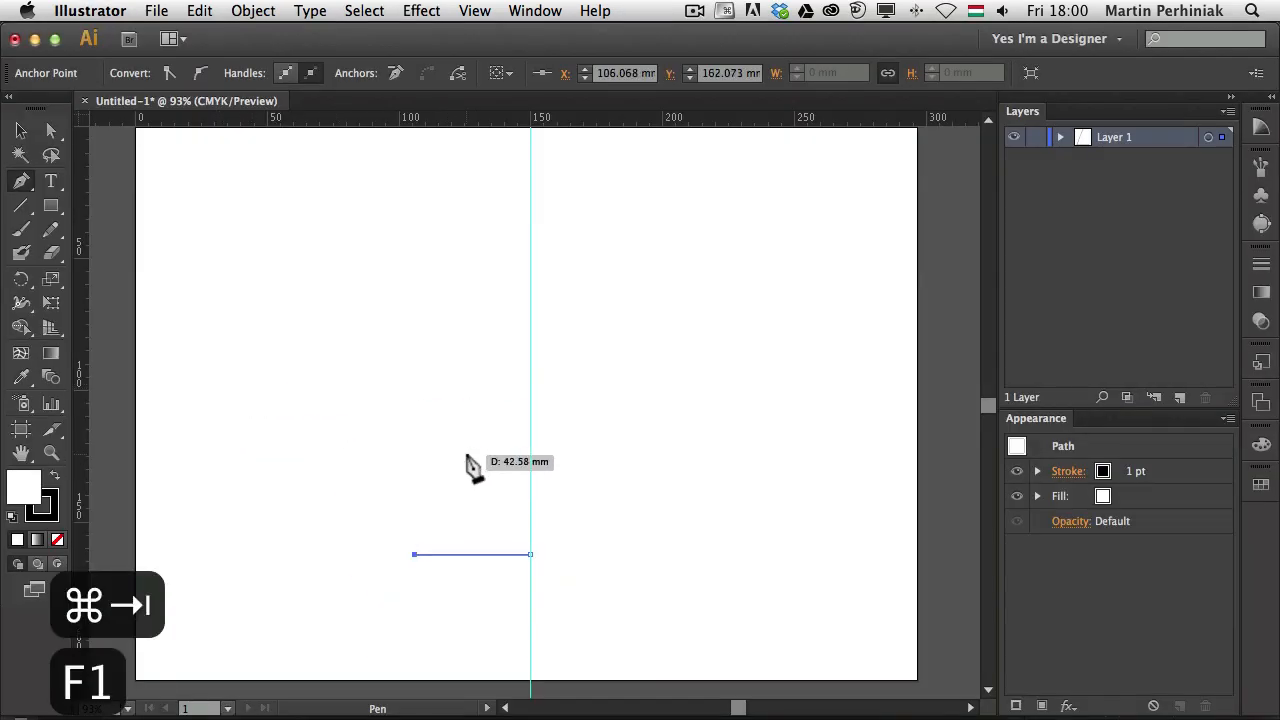
pyautogui.click(462, 449)
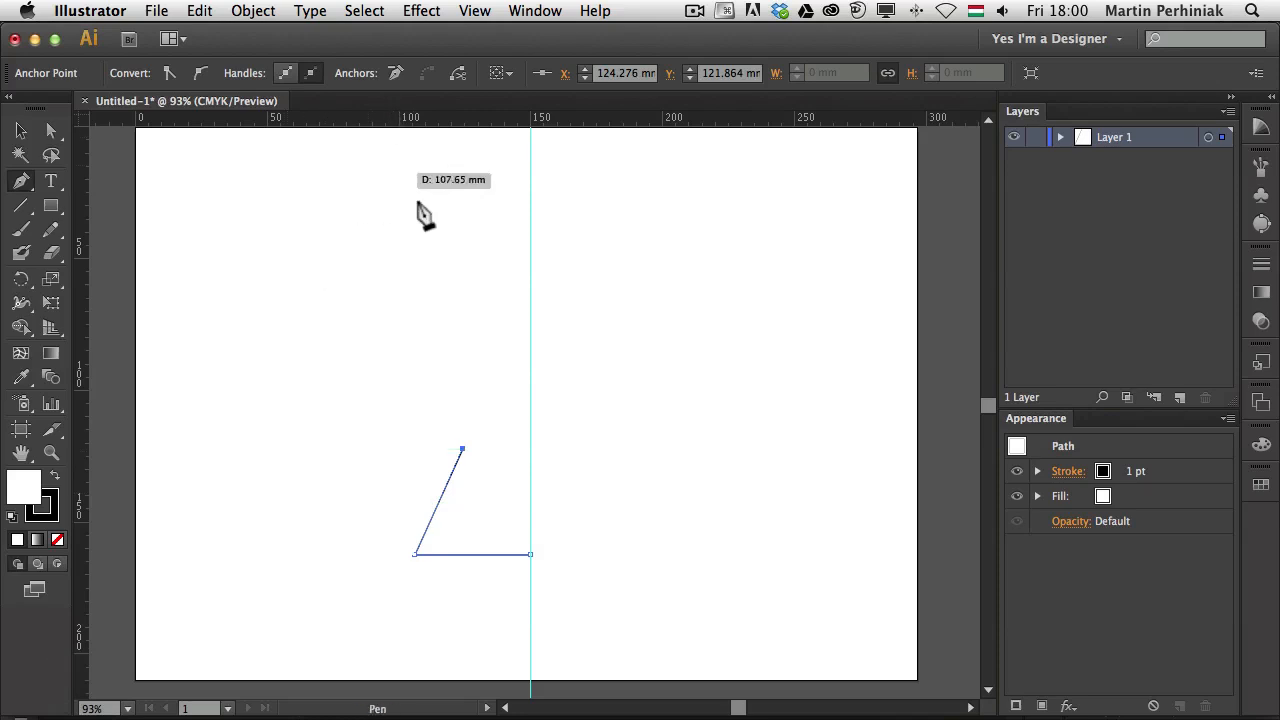
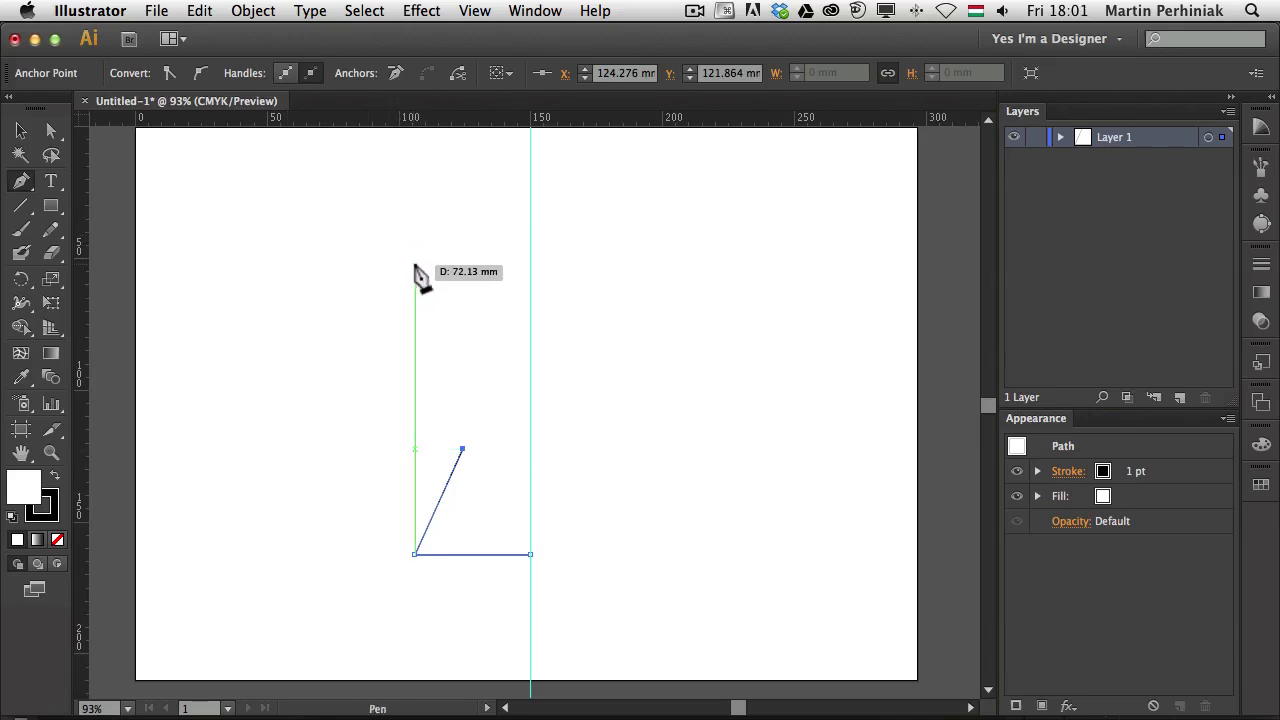
# Add a smooth curved anchor on the left, then end the path with a top anchor on the guide
pyautogui.moveTo(414, 264); pyautogui.dragTo(425, 178)
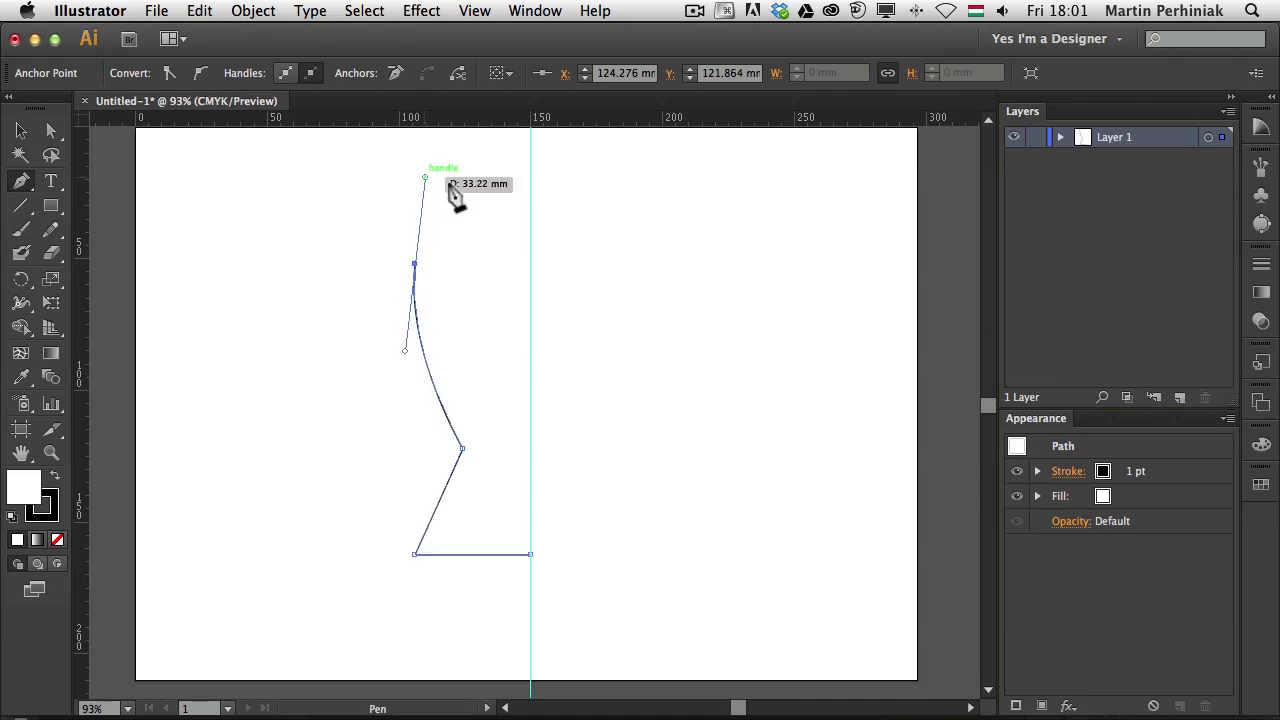
pyautogui.press('F1')
pyautogui.click(530, 181)
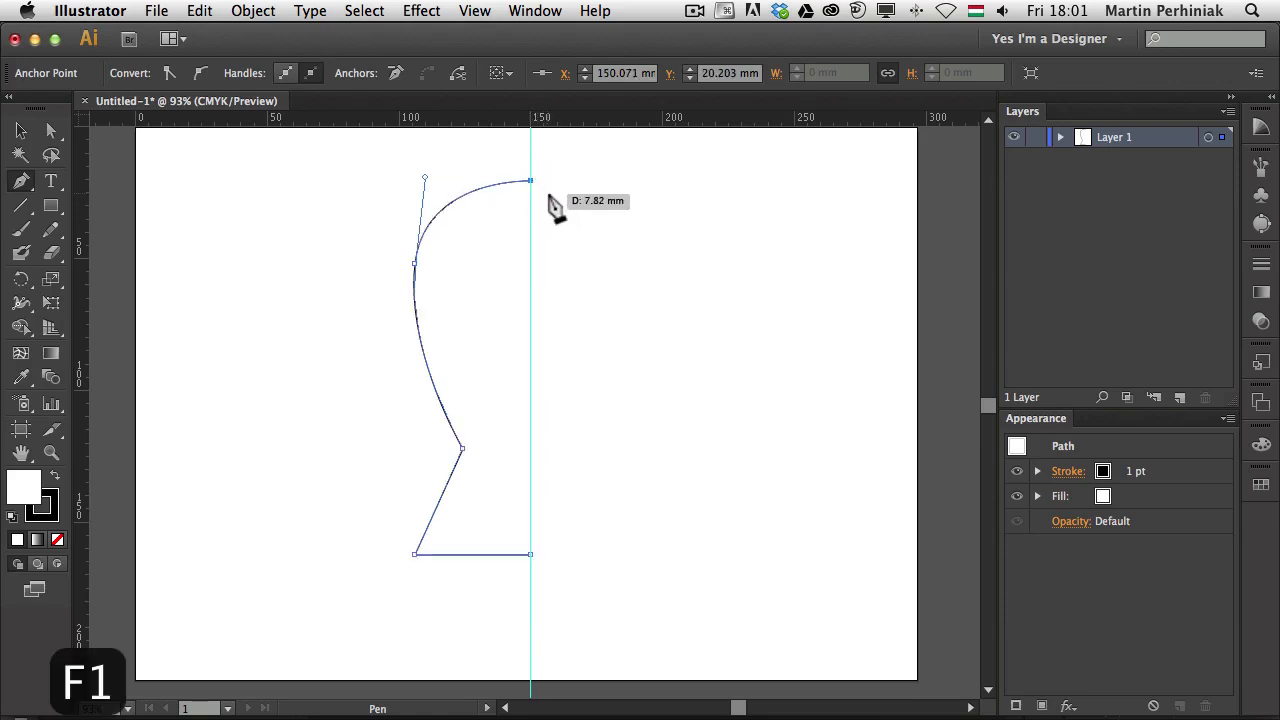
# Shift the left-side anchor slightly right and move the lower corner anchor of the half outline
pyautogui.press('a')
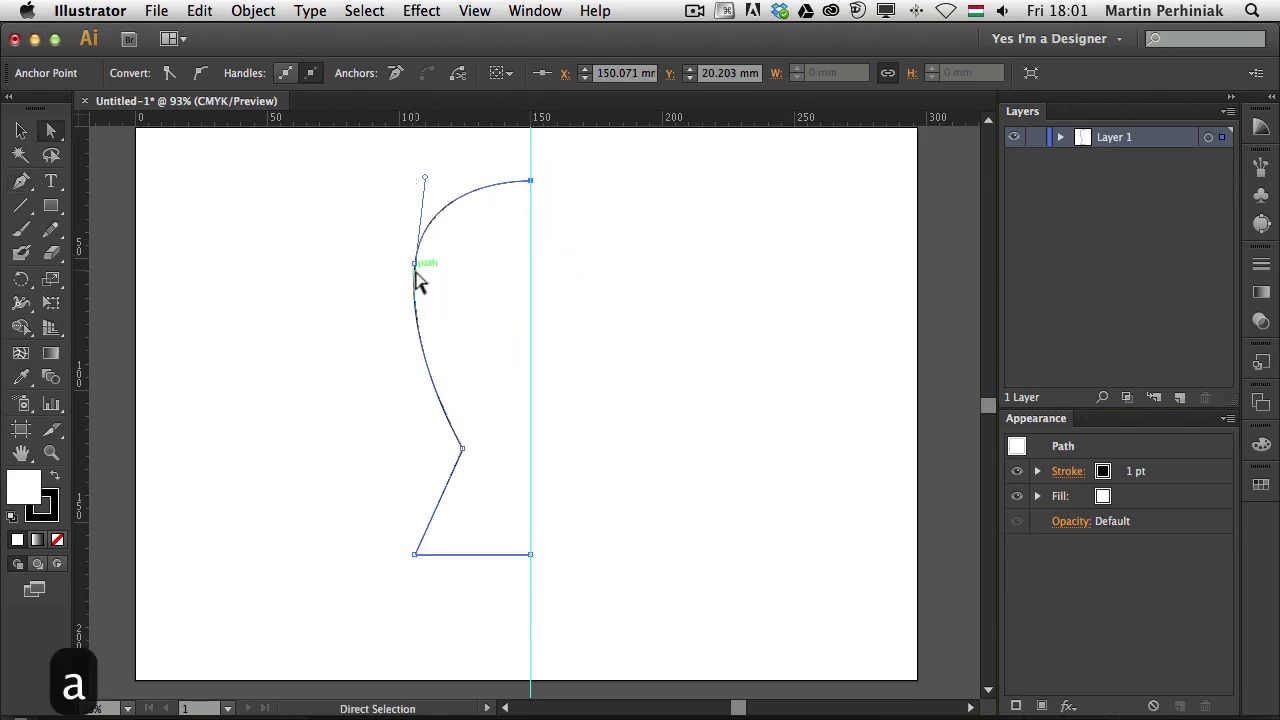
pyautogui.click(418, 288)
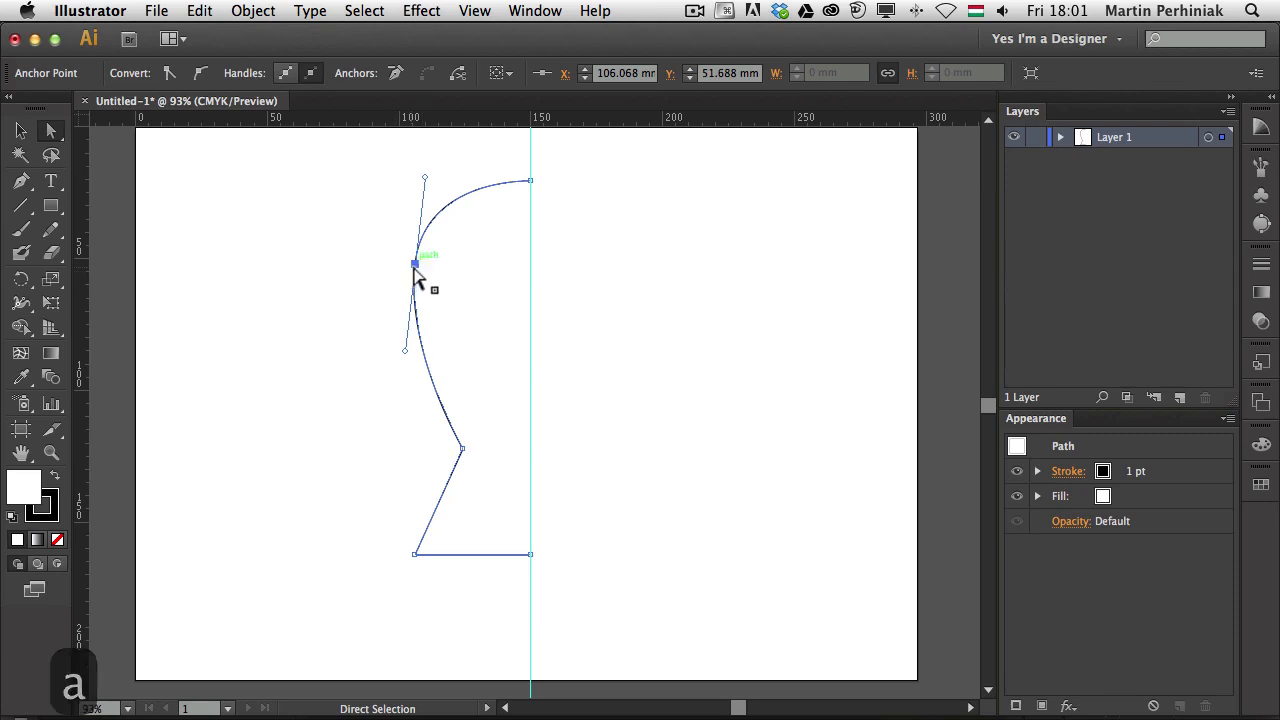
pyautogui.moveTo(424, 280); pyautogui.dragTo(435, 290)
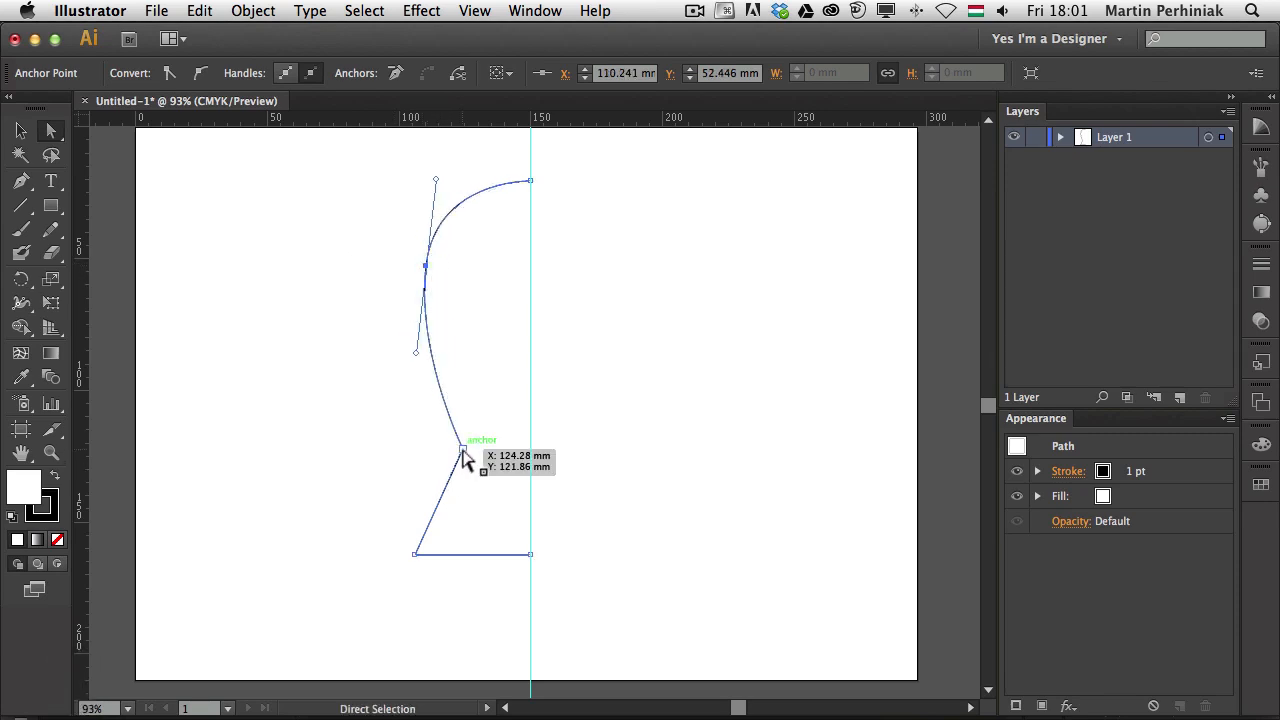
pyautogui.moveTo(463, 449)
pyautogui.mouseDown()
pyautogui.moveTo(460, 466)
pyautogui.moveTo(459, 433)
pyautogui.moveTo(472, 428)
pyautogui.mouseUp()
pyautogui.click(677, 393)
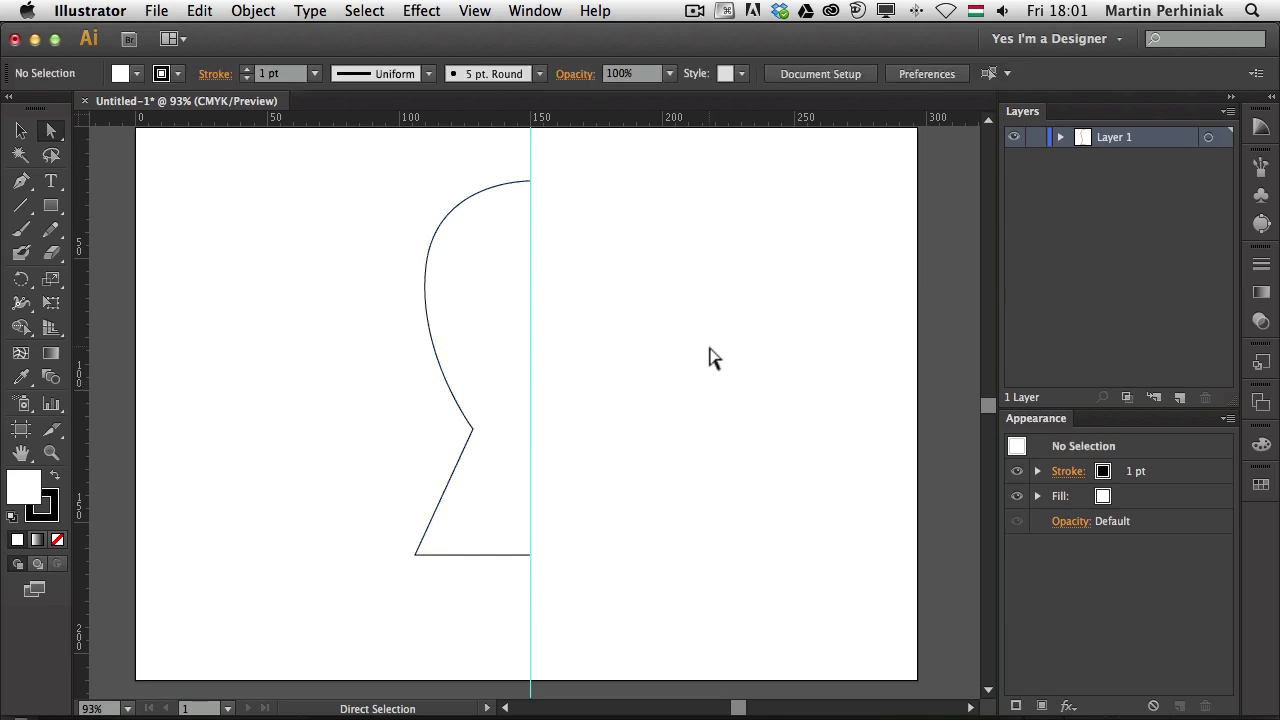
pyautogui.press('v')
pyautogui.click(437, 366)
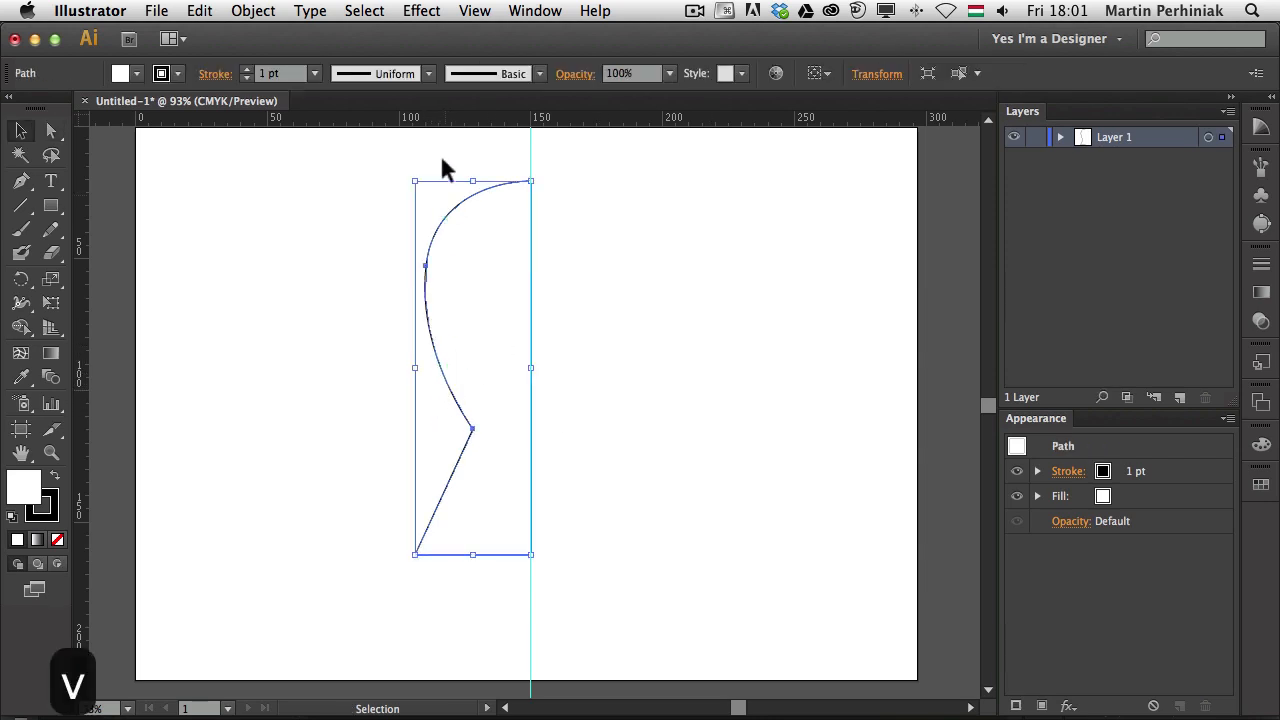
pyautogui.click(480, 178)
# Extend the top anchor's handle on the guide to round out the keyhole head
pyautogui.press('a')
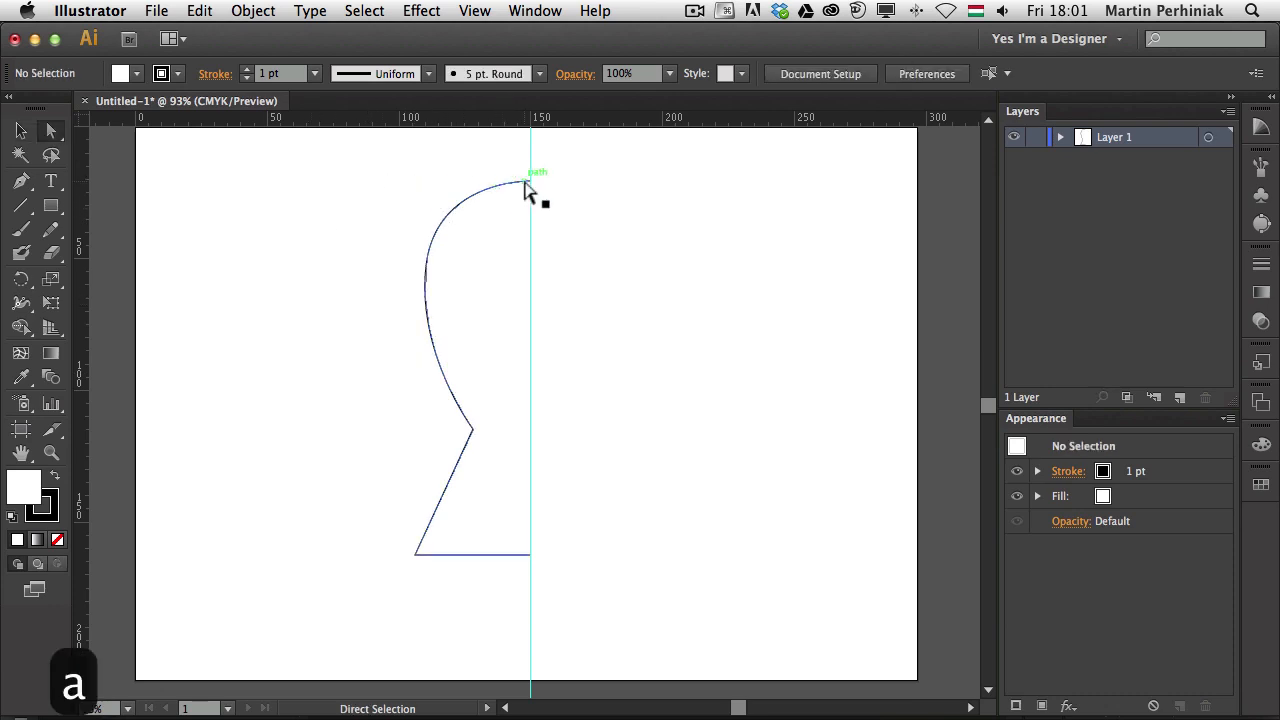
pyautogui.press('s')
pyautogui.press('a')
pyautogui.click(530, 182)
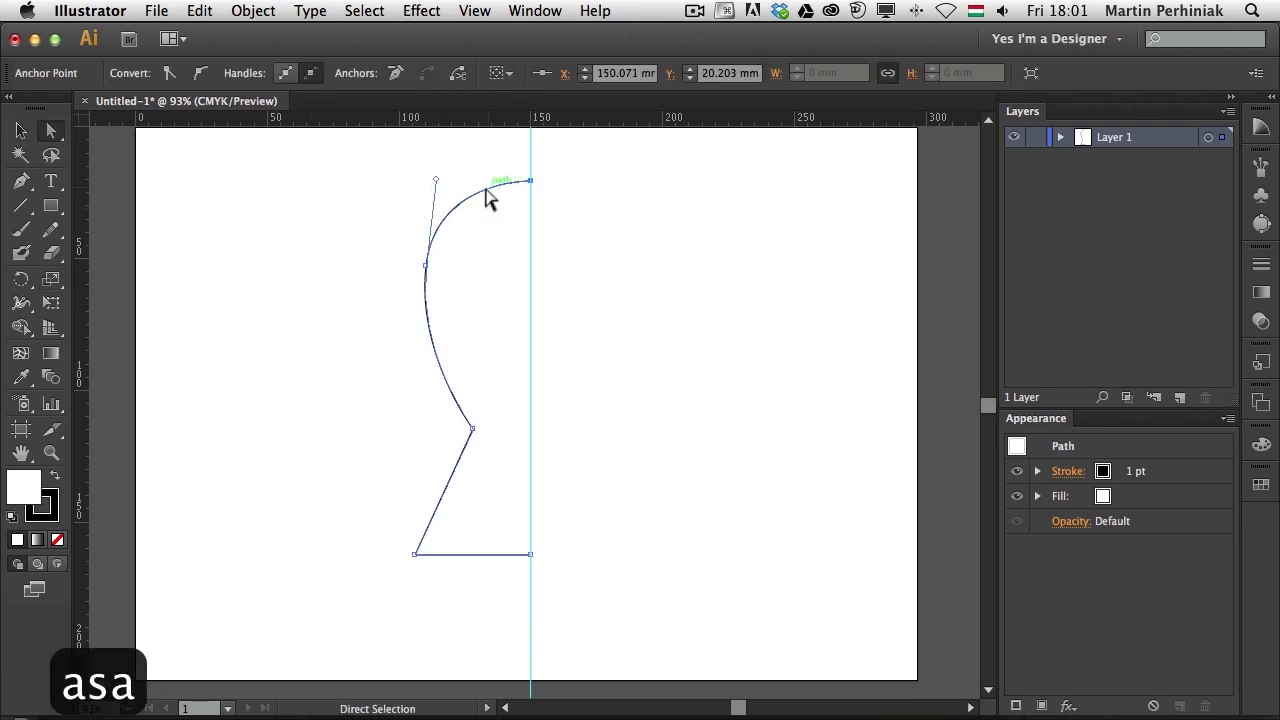
pyautogui.moveTo(437, 181); pyautogui.dragTo(431, 172)
pyautogui.click(392, 268)
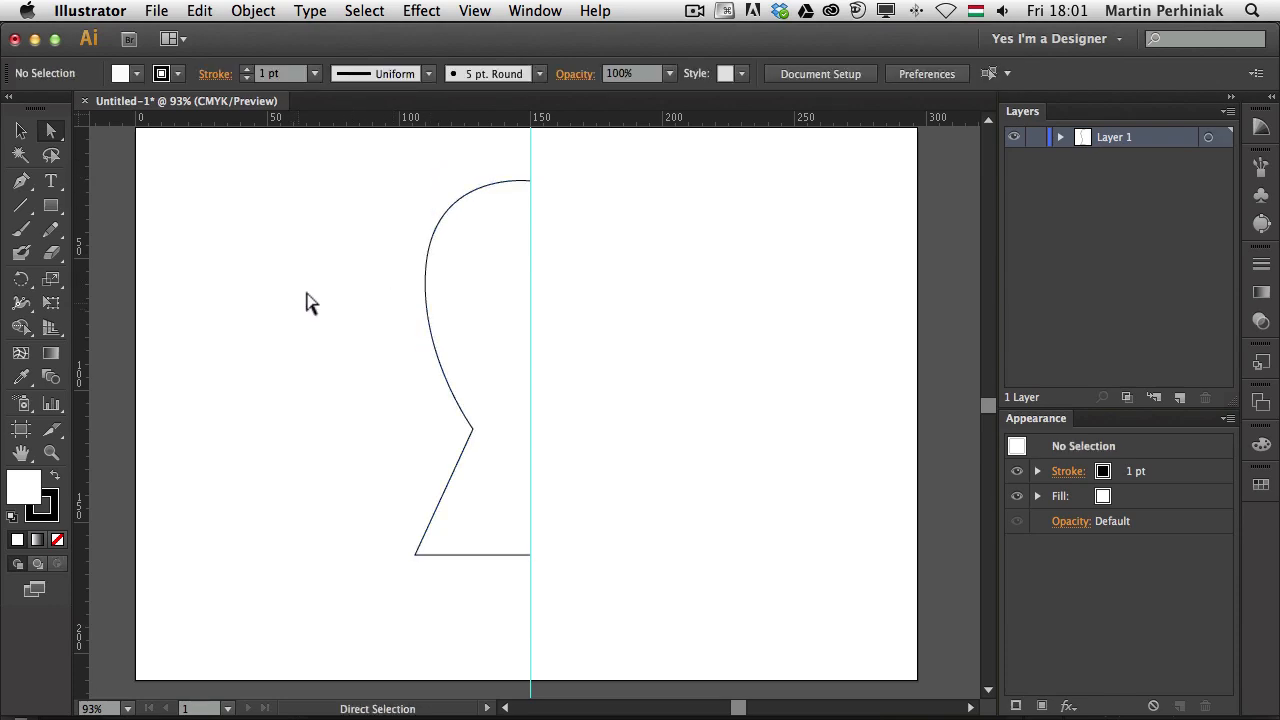
pyautogui.press('v')
pyautogui.click(422, 280)
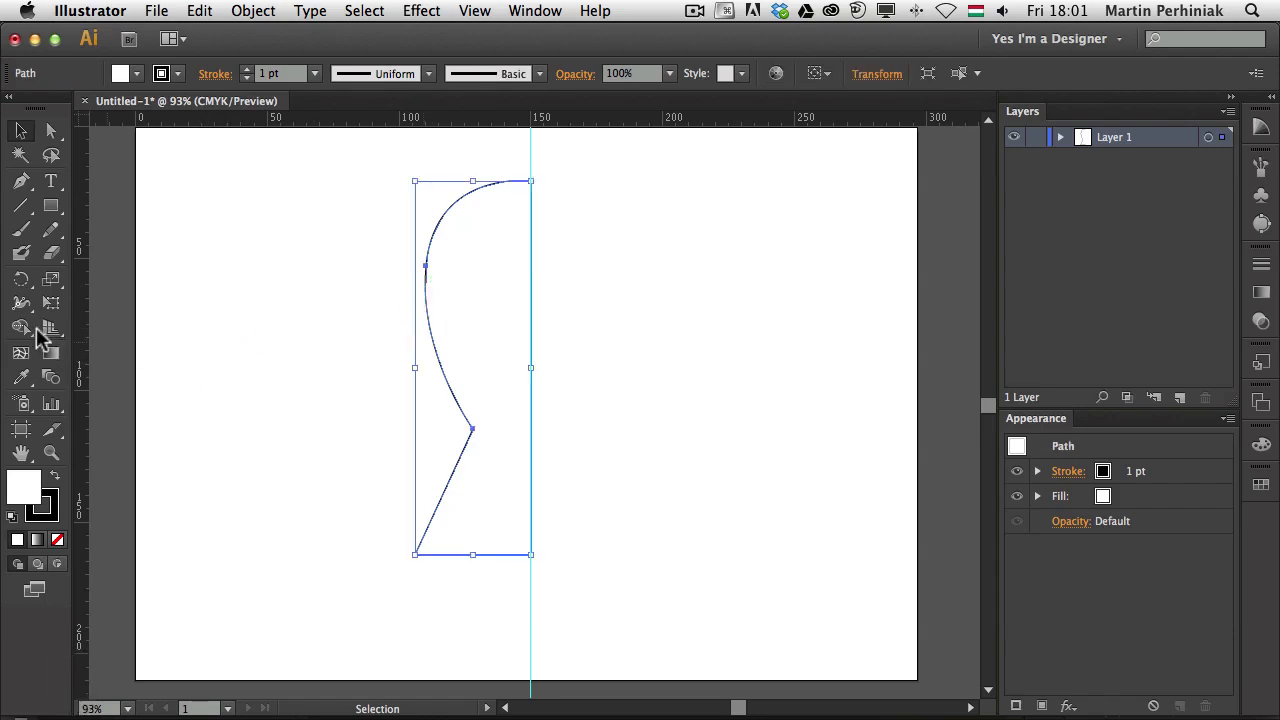
# Mirror a copy of the half outline across the guide with the Reflect Tool
pyautogui.click(24, 284)
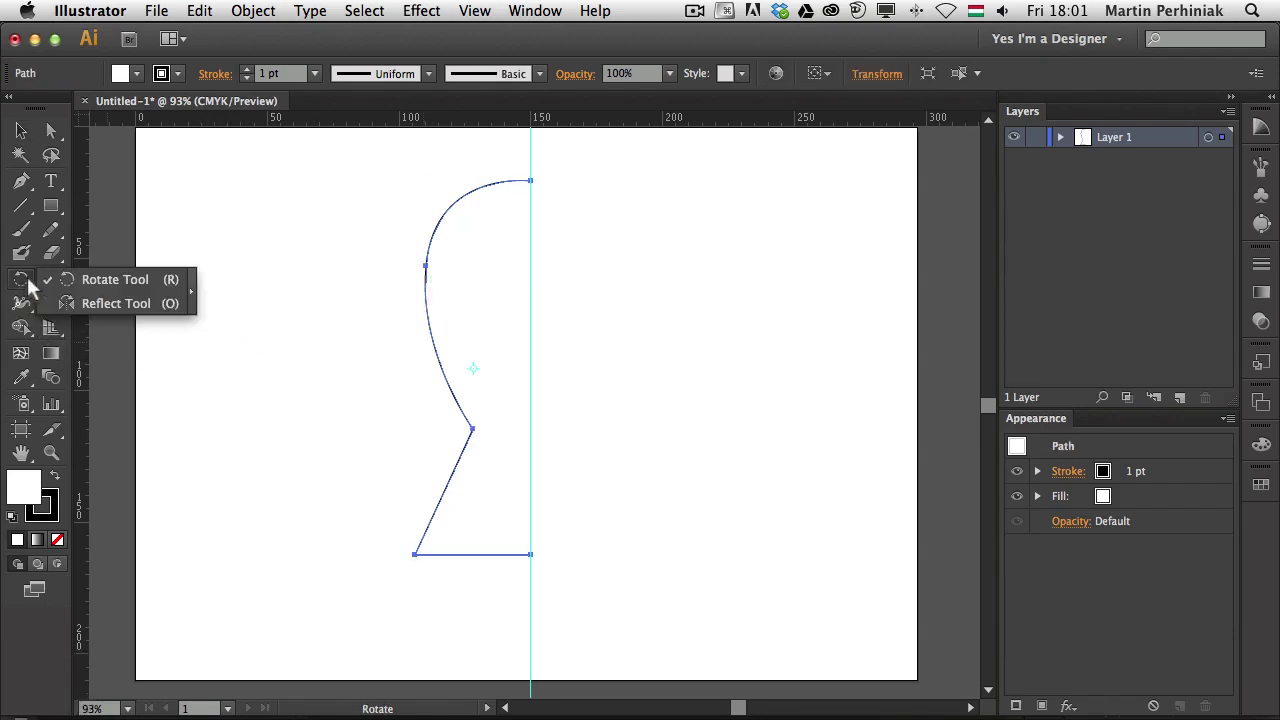
pyautogui.click(92, 301)
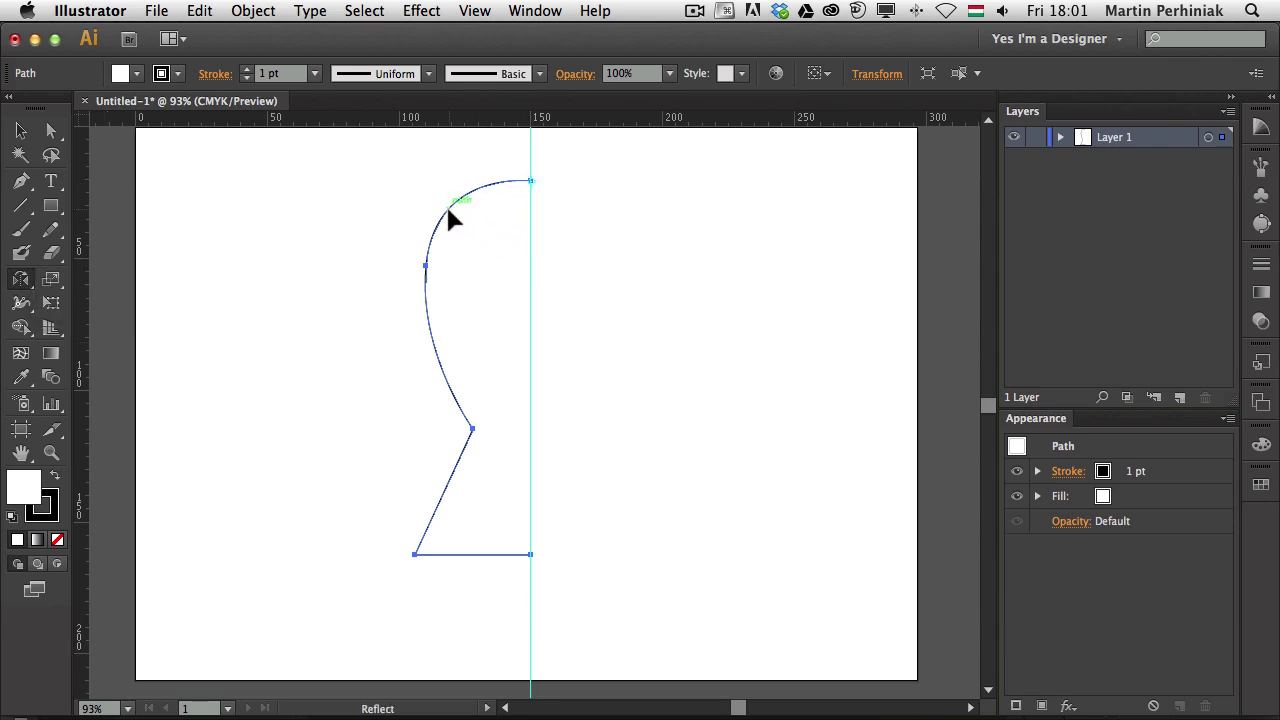
pyautogui.moveTo(449, 211); pyautogui.dragTo(694, 337)
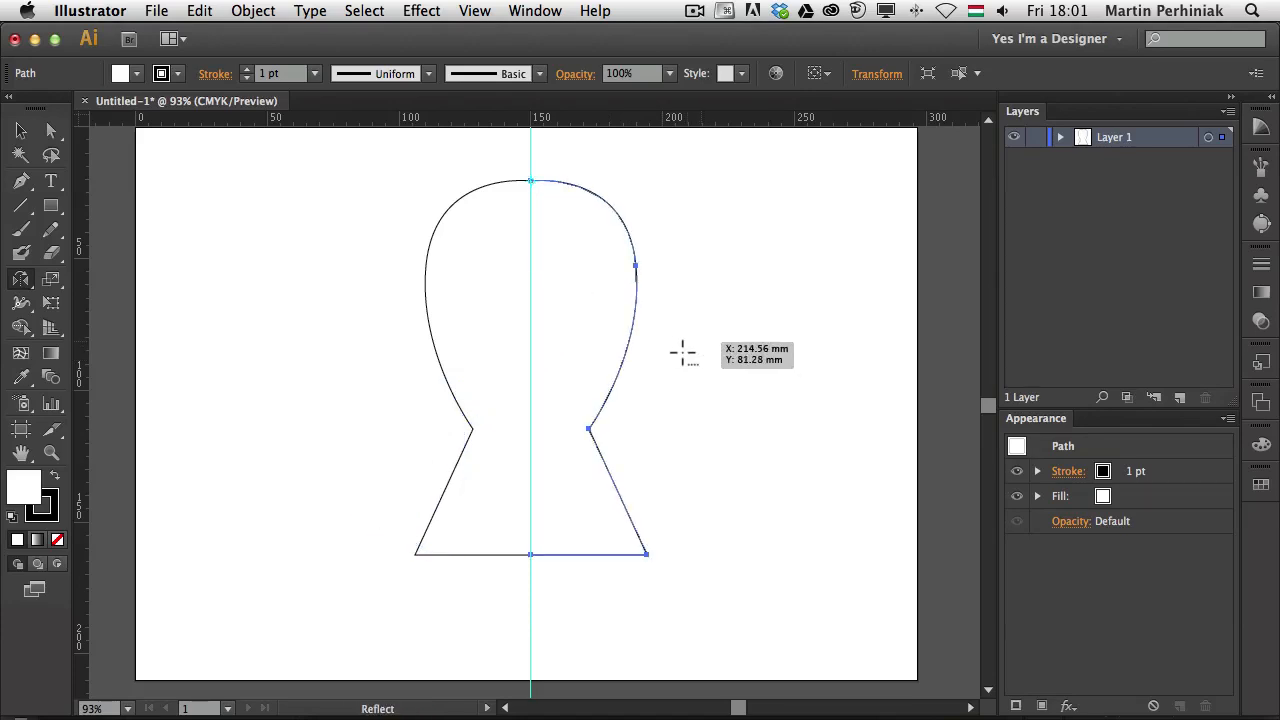
# Select the right and left keyhole halves together with Shift-click
pyautogui.press('v')
pyautogui.click(757, 320)
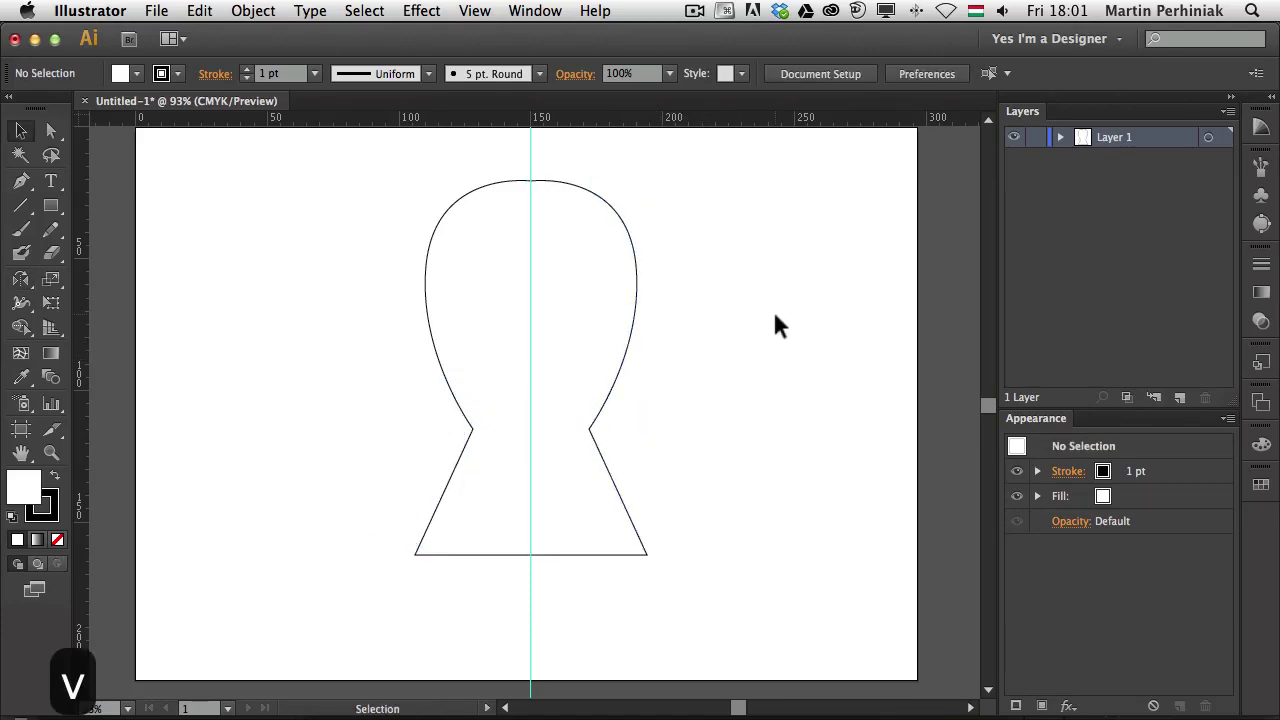
pyautogui.click(637, 306)
pyautogui.click(378, 258)
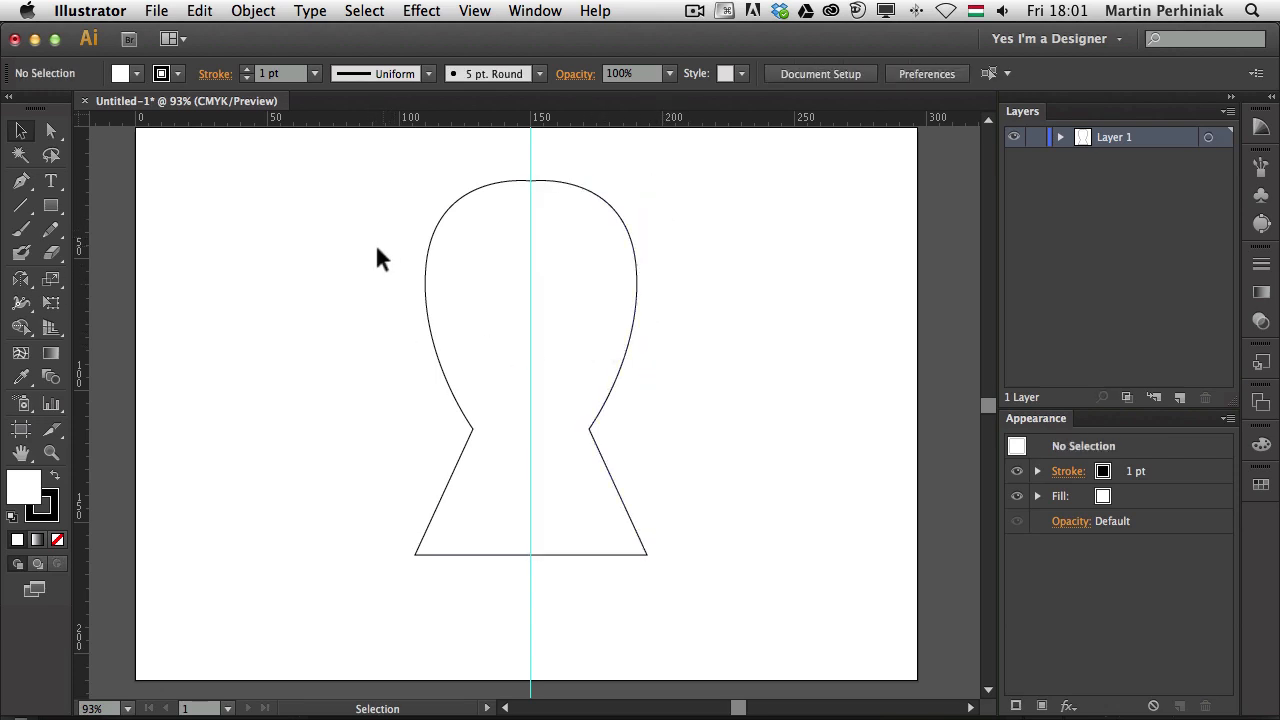
pyautogui.click(626, 253)
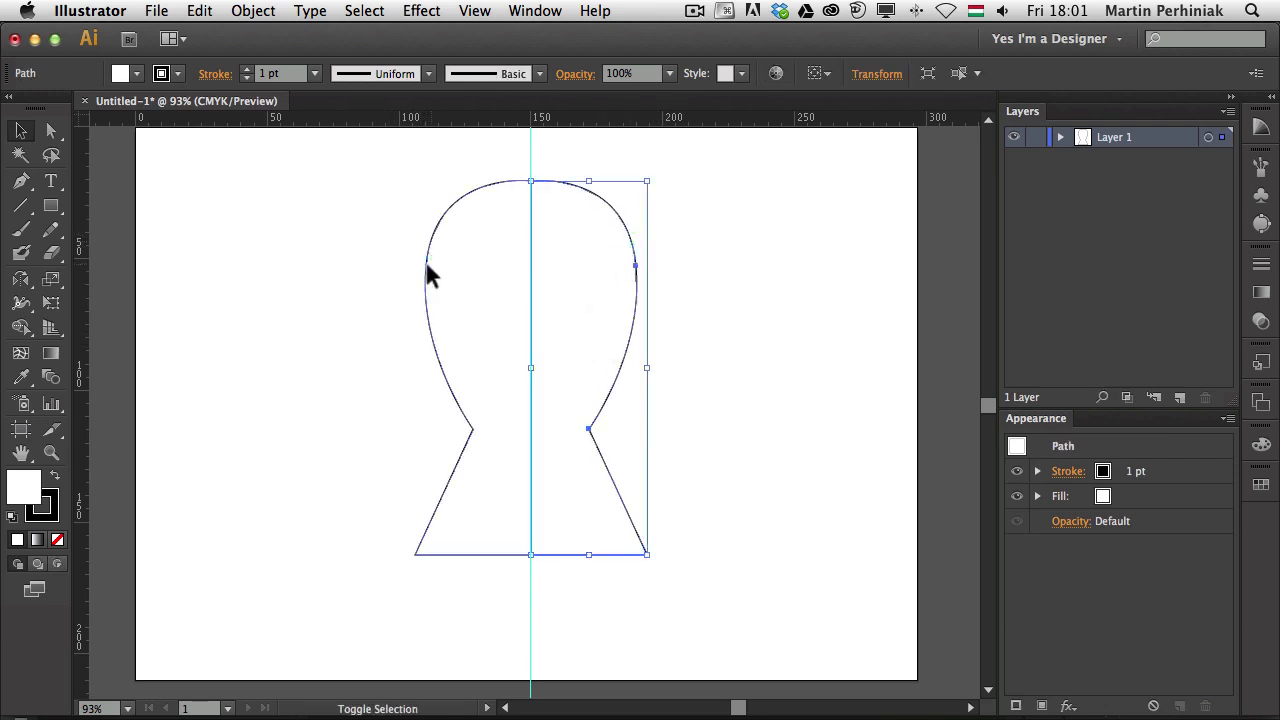
pyautogui.keyDown('shift'); pyautogui.click(421, 303); pyautogui.keyUp('shift')
pyautogui.click(565, 158)
pyautogui.press('BackSpace')
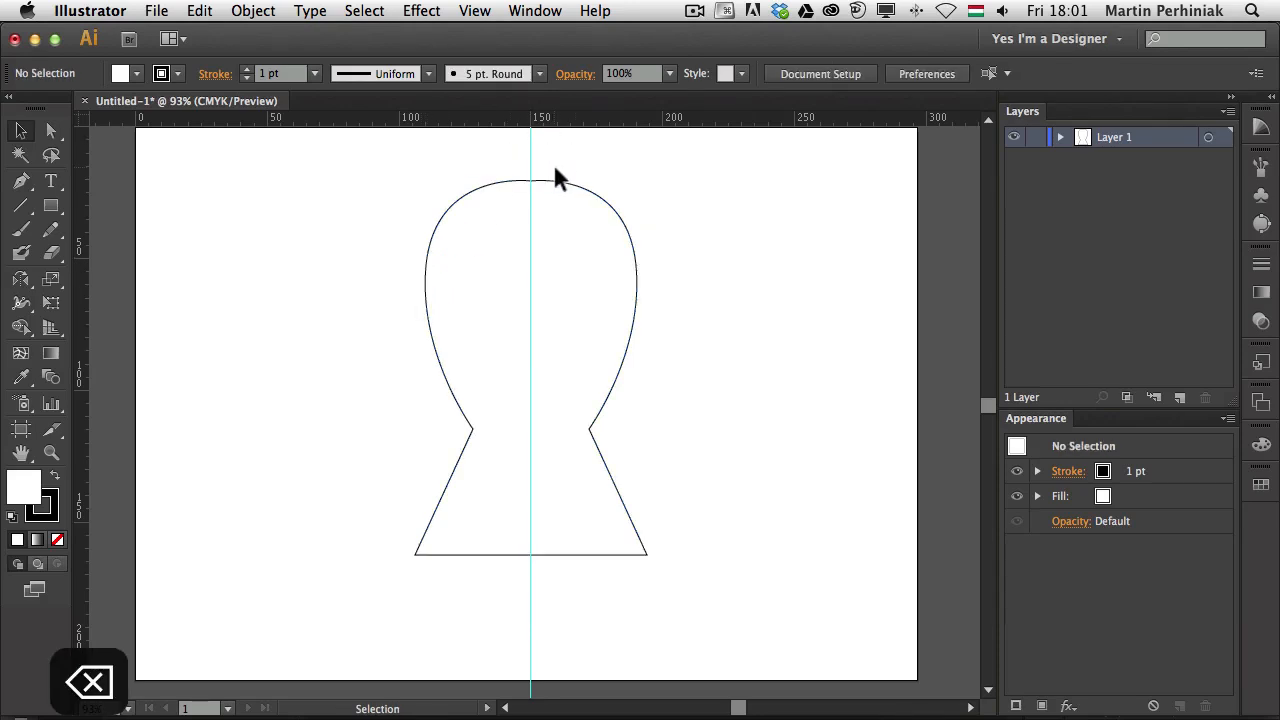
# Clear all guides and merge the two keyhole halves into one path with Shape Builder
pyautogui.click(472, 11)
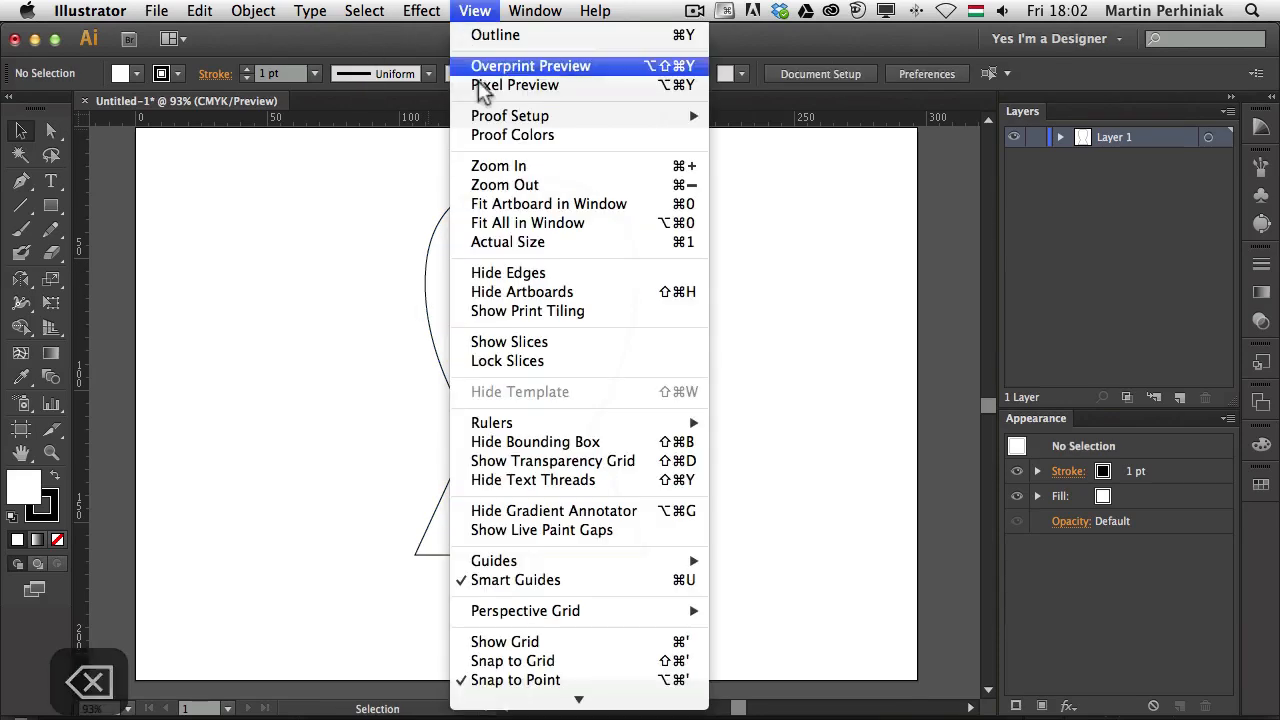
pyautogui.moveTo(650, 565)
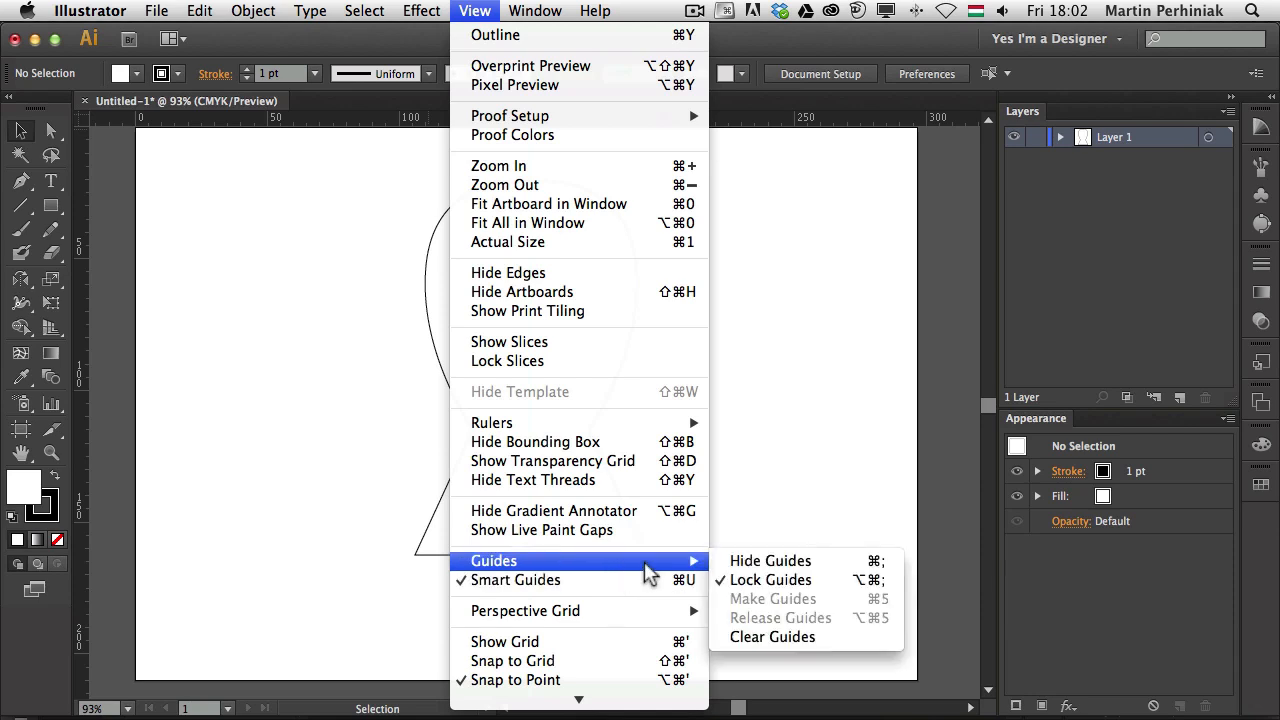
pyautogui.click(773, 637)
pyautogui.moveTo(684, 178); pyautogui.dragTo(352, 300)
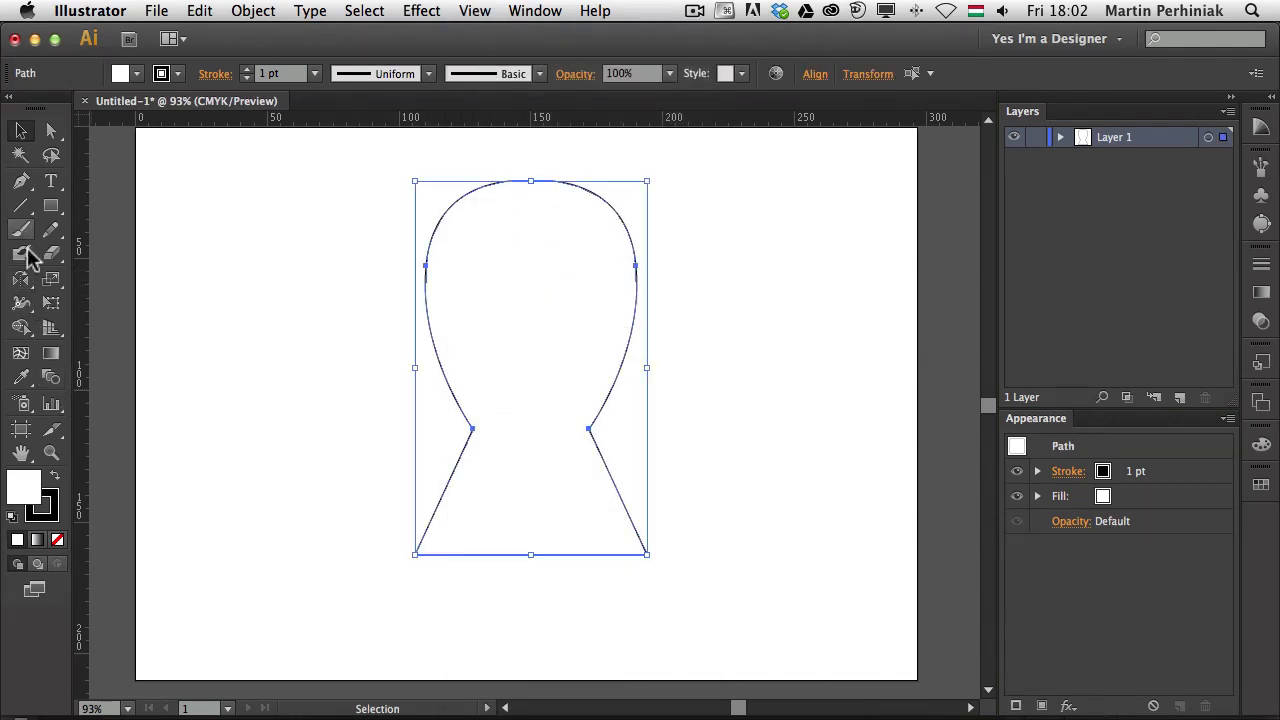
pyautogui.click(21, 327)
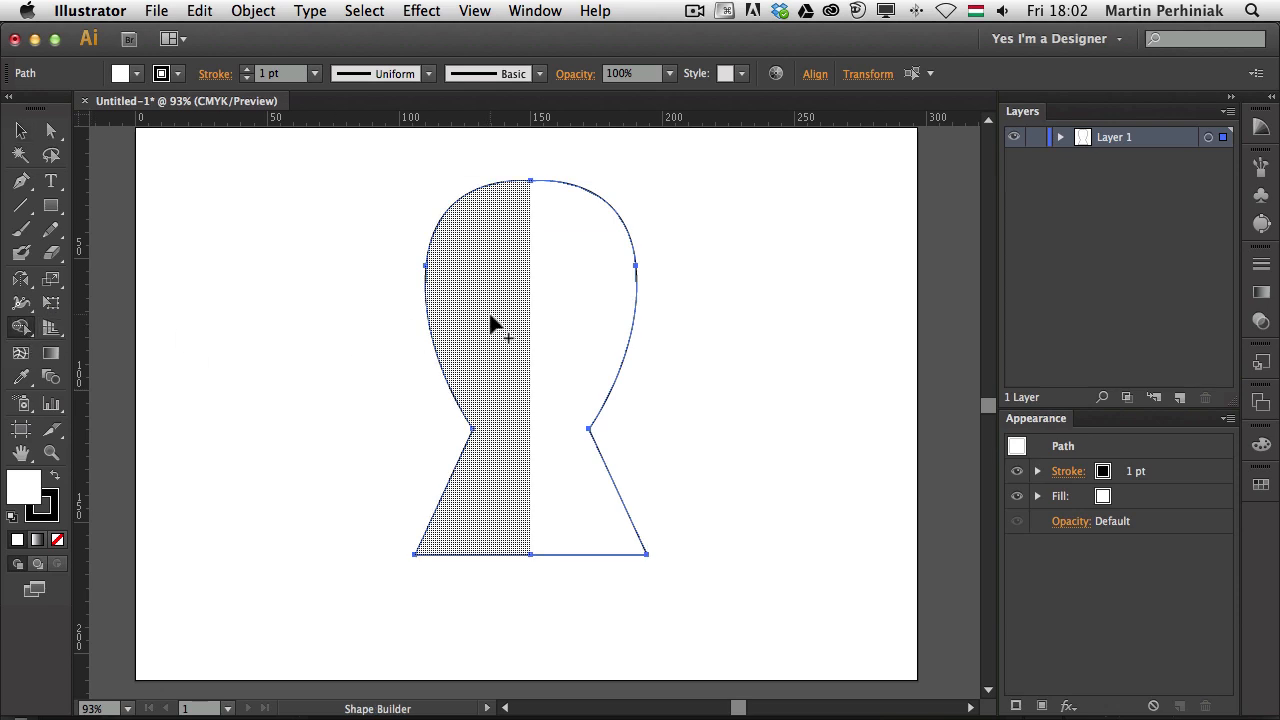
pyautogui.moveTo(491, 322); pyautogui.dragTo(594, 334)
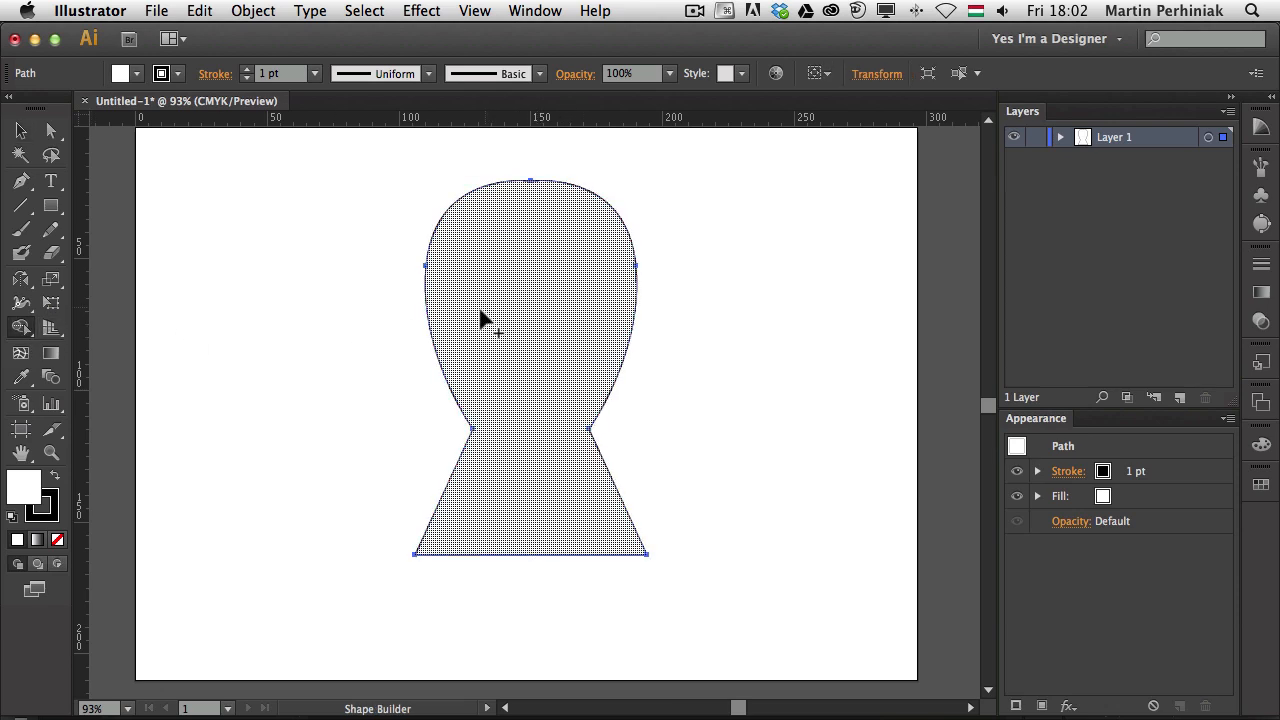
pyautogui.press('p')
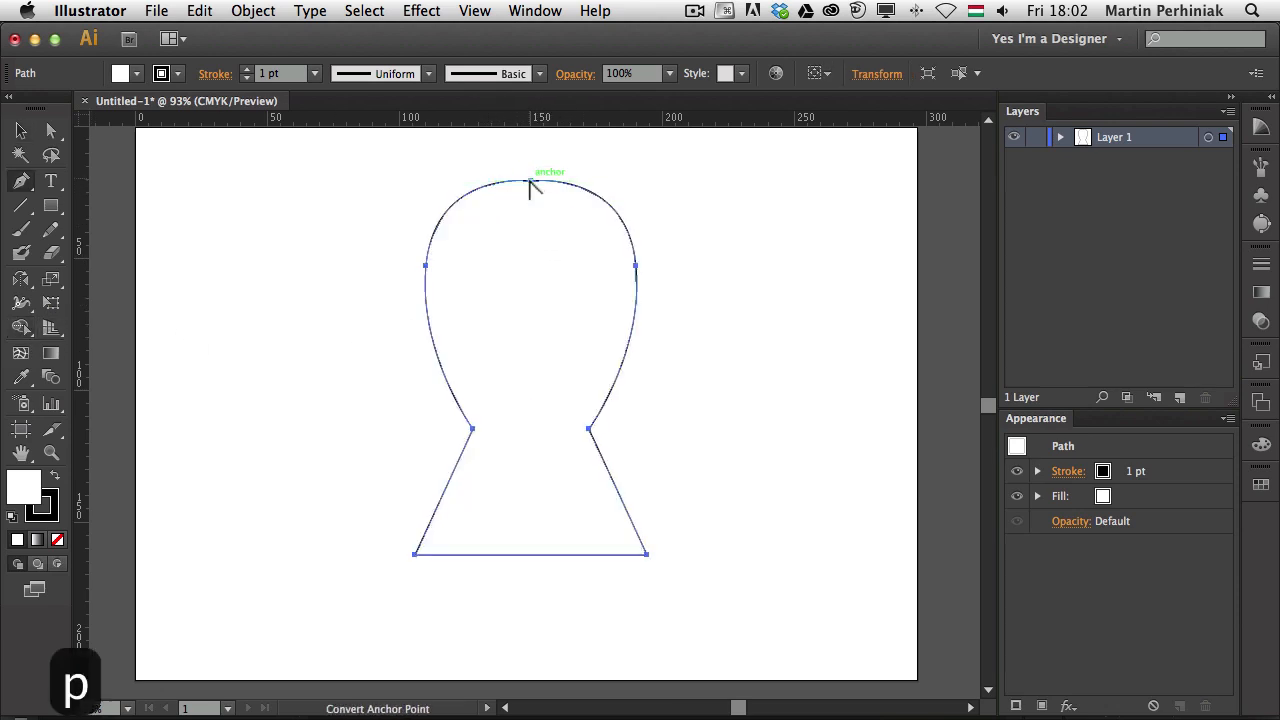
# Convert the keyhole's top anchor into a smooth point to remove the dip
pyautogui.keyDown('alt'); pyautogui.click(530, 181); pyautogui.keyUp('alt')
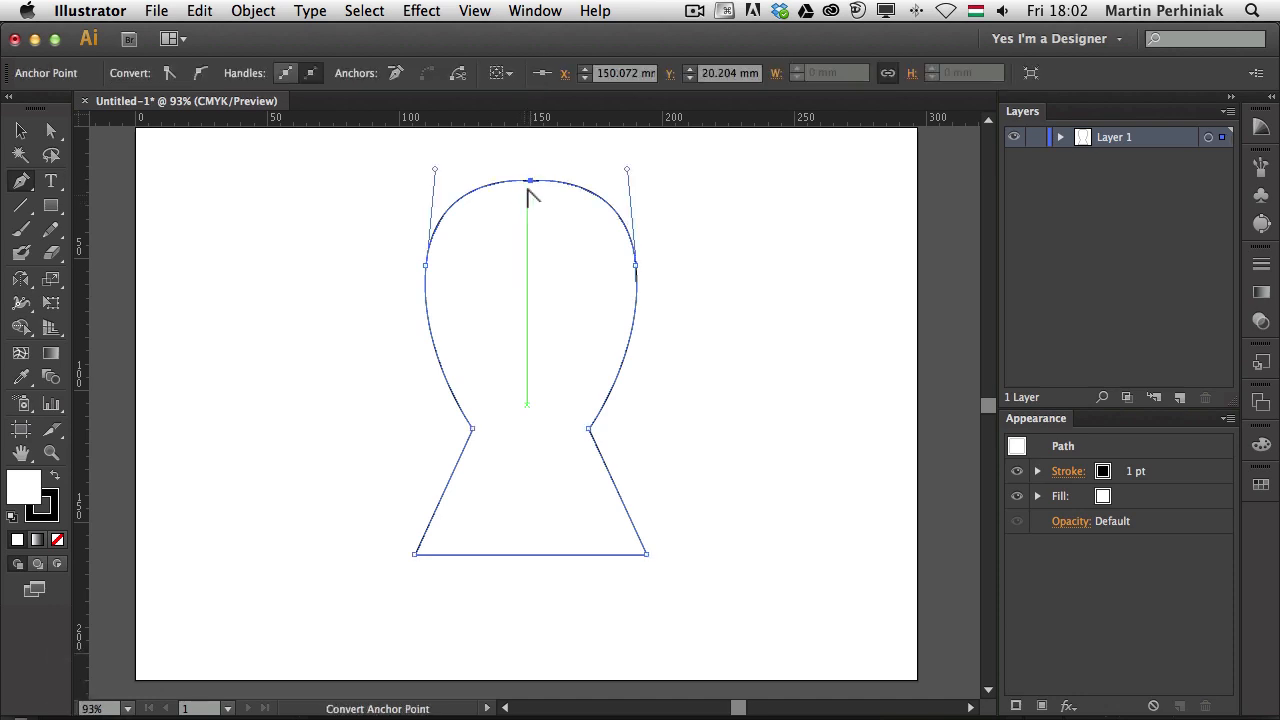
pyautogui.moveTo(530, 181)
pyautogui.mouseDown()
pyautogui.moveTo(578, 185)
pyautogui.moveTo(531, 197)
pyautogui.mouseUp()
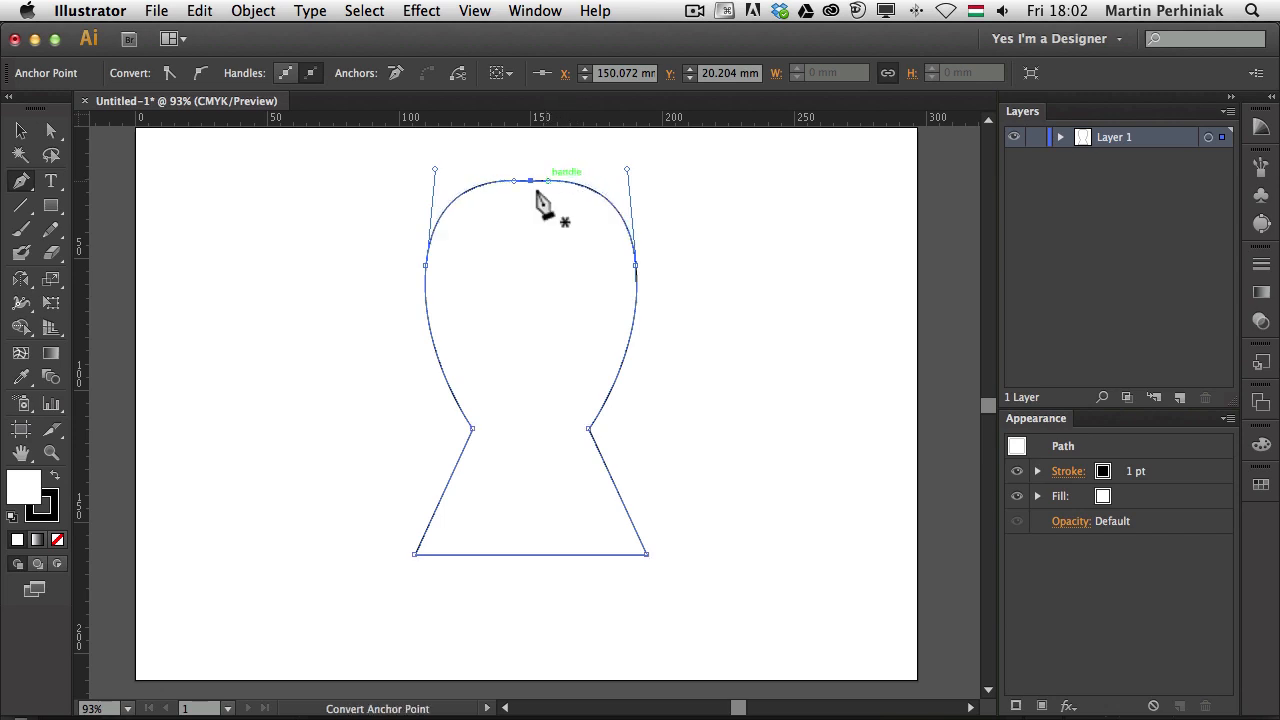
pyautogui.press('v')
pyautogui.click(744, 224)
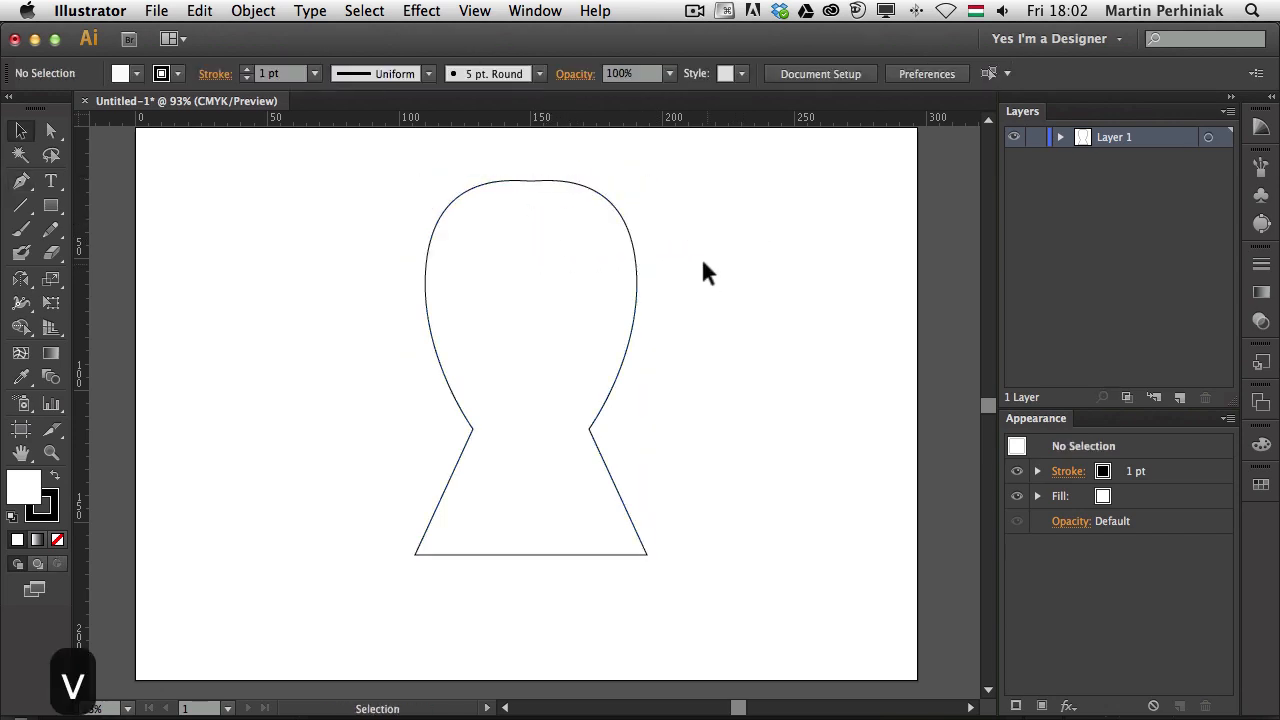
# Raise the top center anchor about 4 mm for a fully rounded dome
pyautogui.press('a')
pyautogui.click(530, 182)
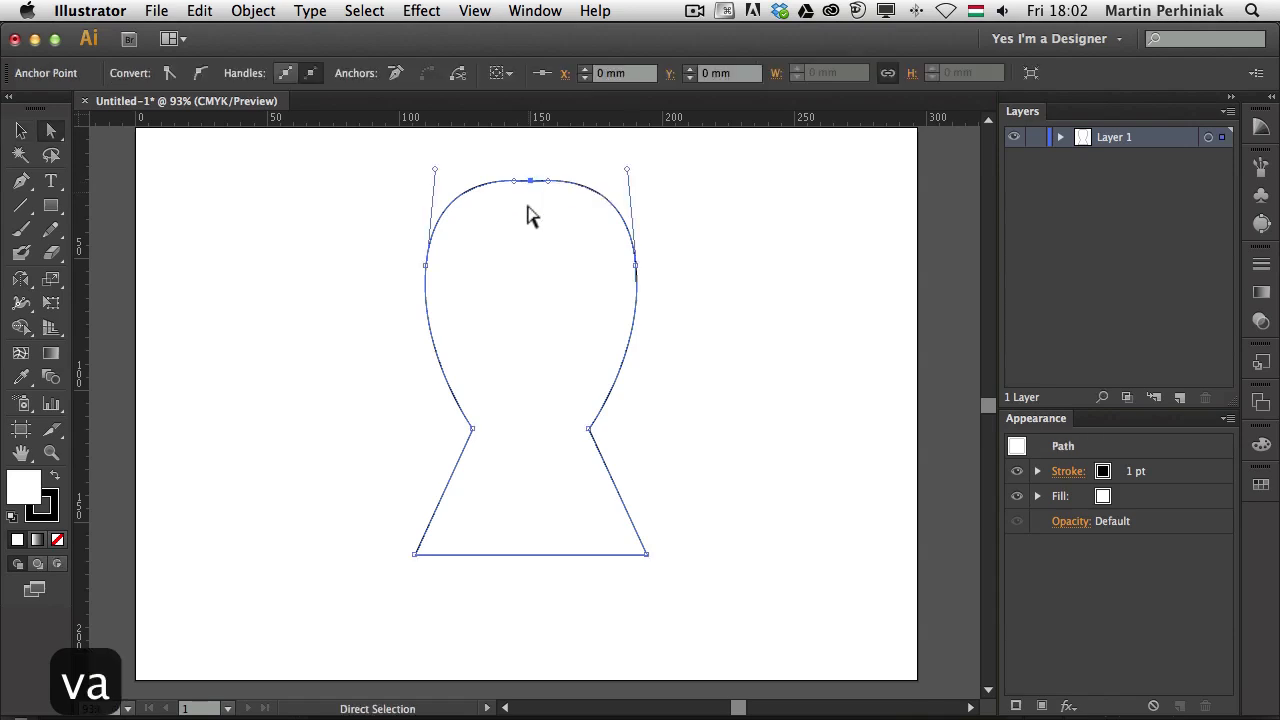
pyautogui.press('Up')
pyautogui.press('Up')
pyautogui.press('Up')
pyautogui.press('Up')
pyautogui.press('Up')
pyautogui.press('Up')
pyautogui.press('Up')
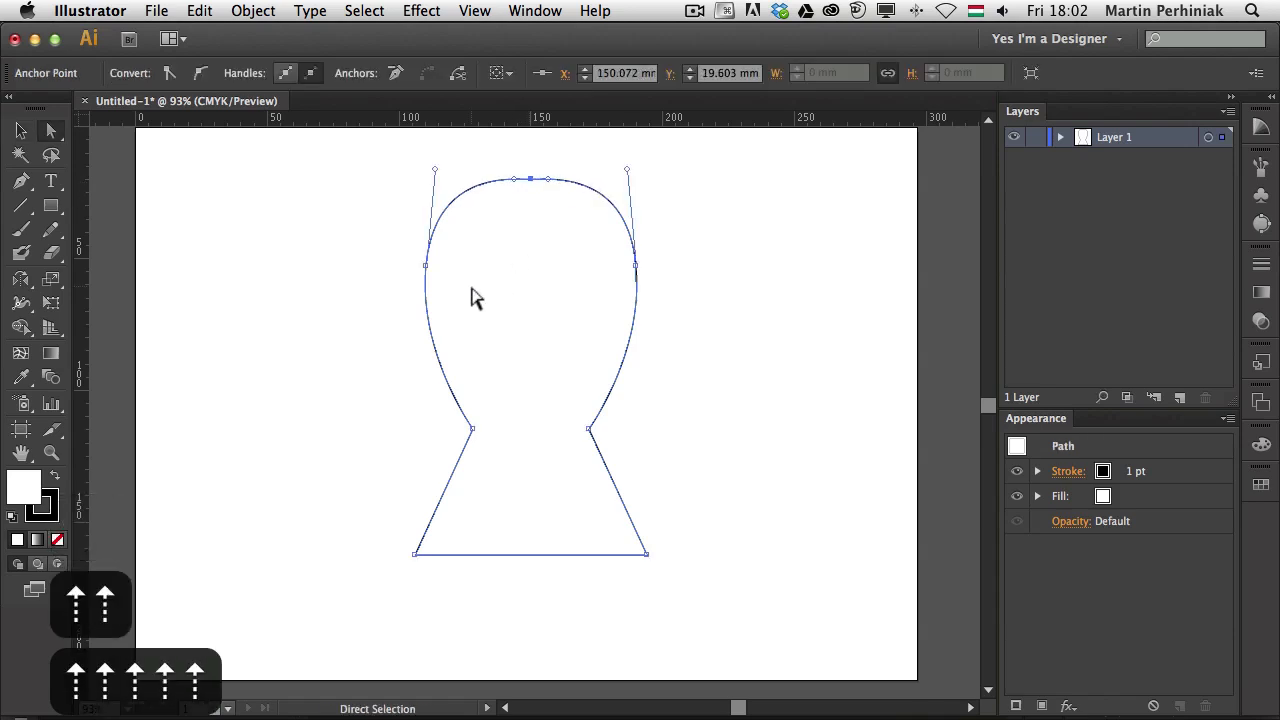
pyautogui.hotkey('shift', 'Up')
pyautogui.hotkey('shift', 'Up')
pyautogui.hotkey('shift', 'Up')
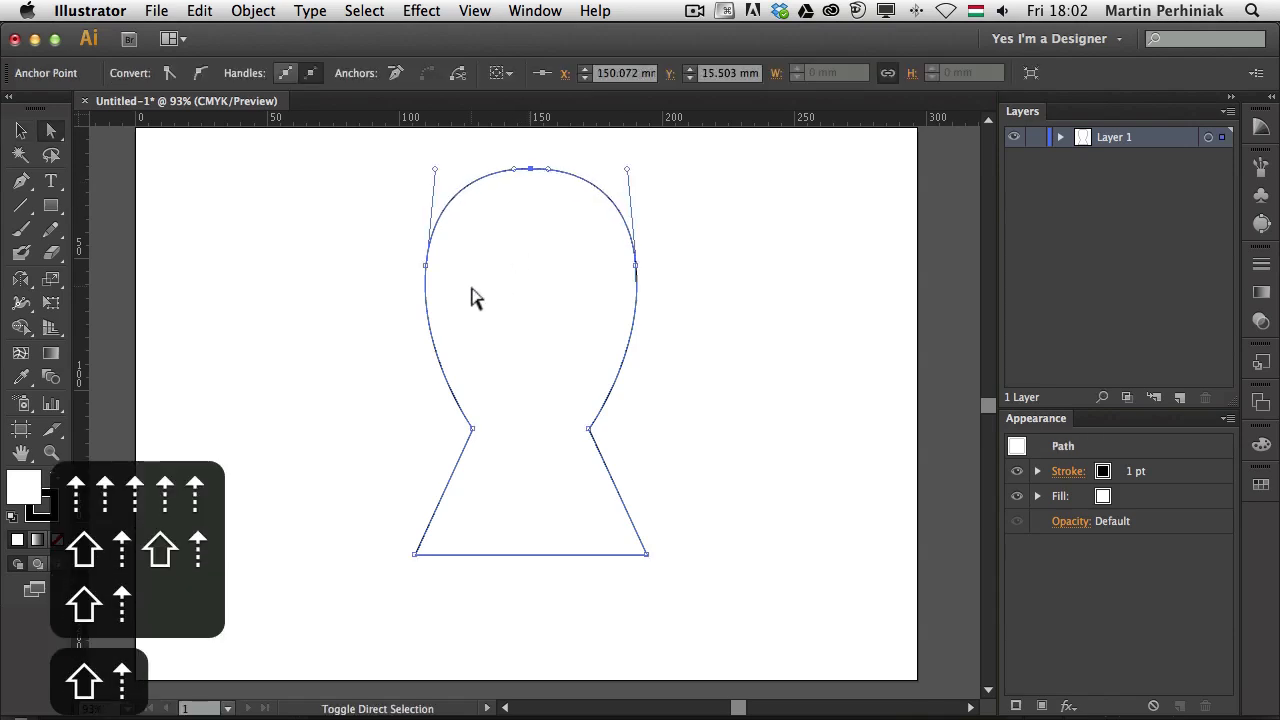
pyautogui.click(735, 240)
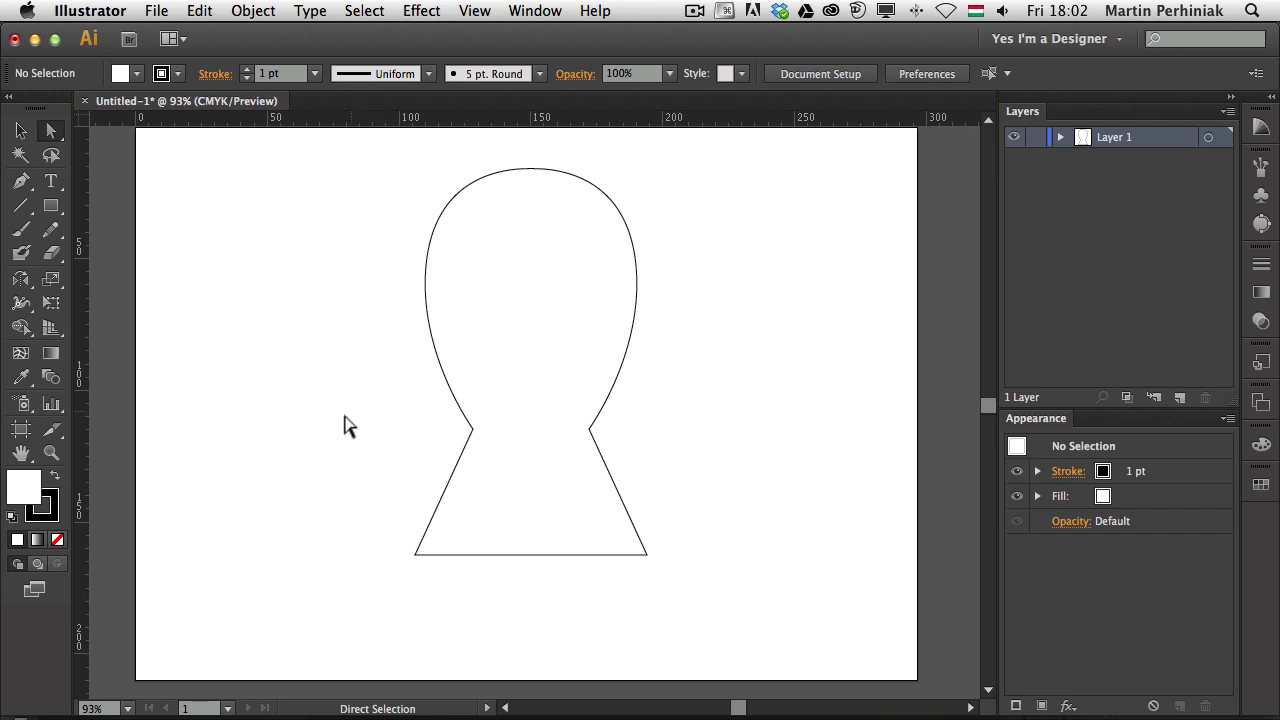
pyautogui.press('v')
pyautogui.click(487, 378)
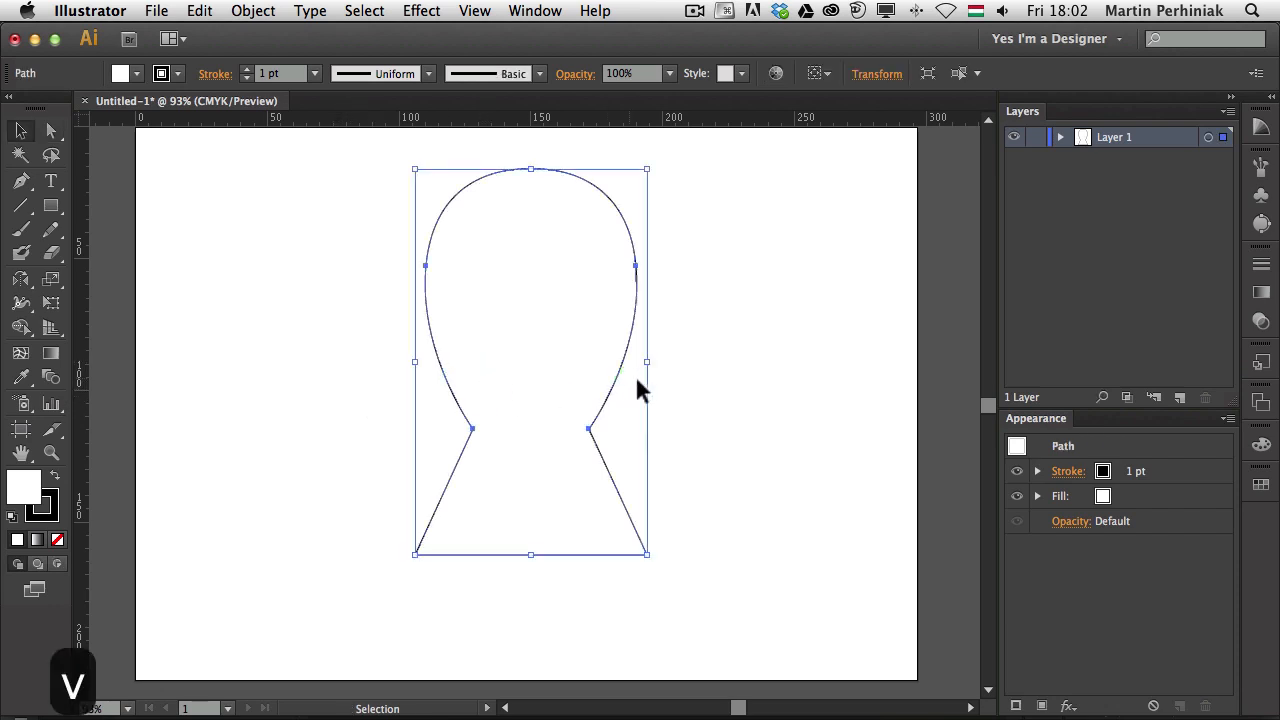
# Narrow the keyhole to about 73 mm wide and nudge its two neck points down
pyautogui.moveTo(648, 364); pyautogui.dragTo(603, 362)
pyautogui.click(680, 344)
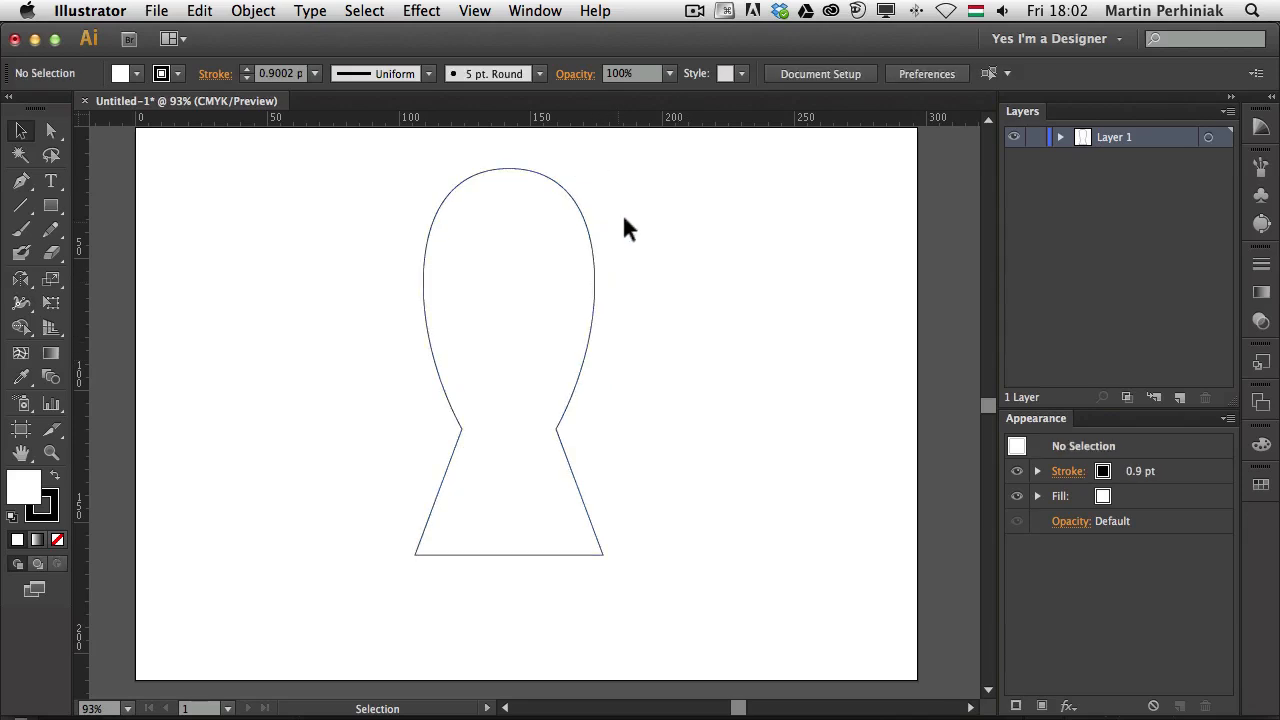
pyautogui.press('a')
pyautogui.moveTo(622, 415); pyautogui.dragTo(372, 487)
pyautogui.press('Down')
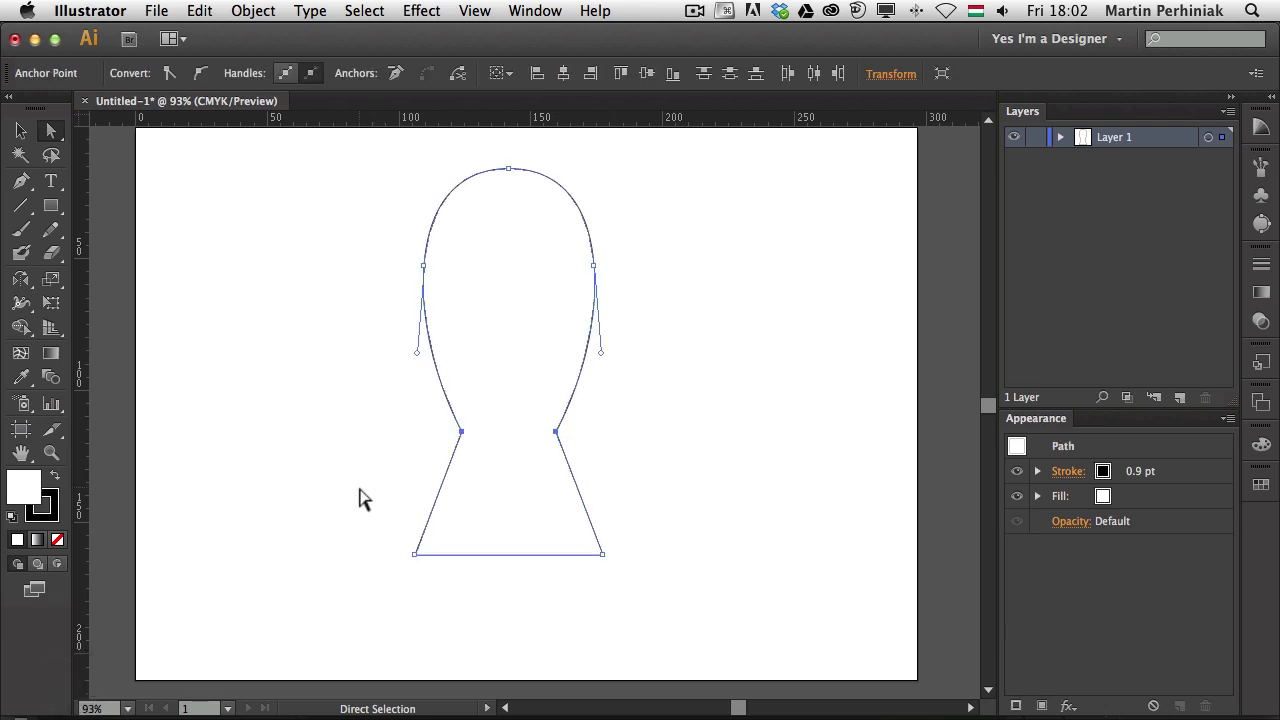
pyautogui.hotkey('shift', 'Up')
pyautogui.hotkey('shift', 'Down')
pyautogui.hotkey('shift', 'Down')
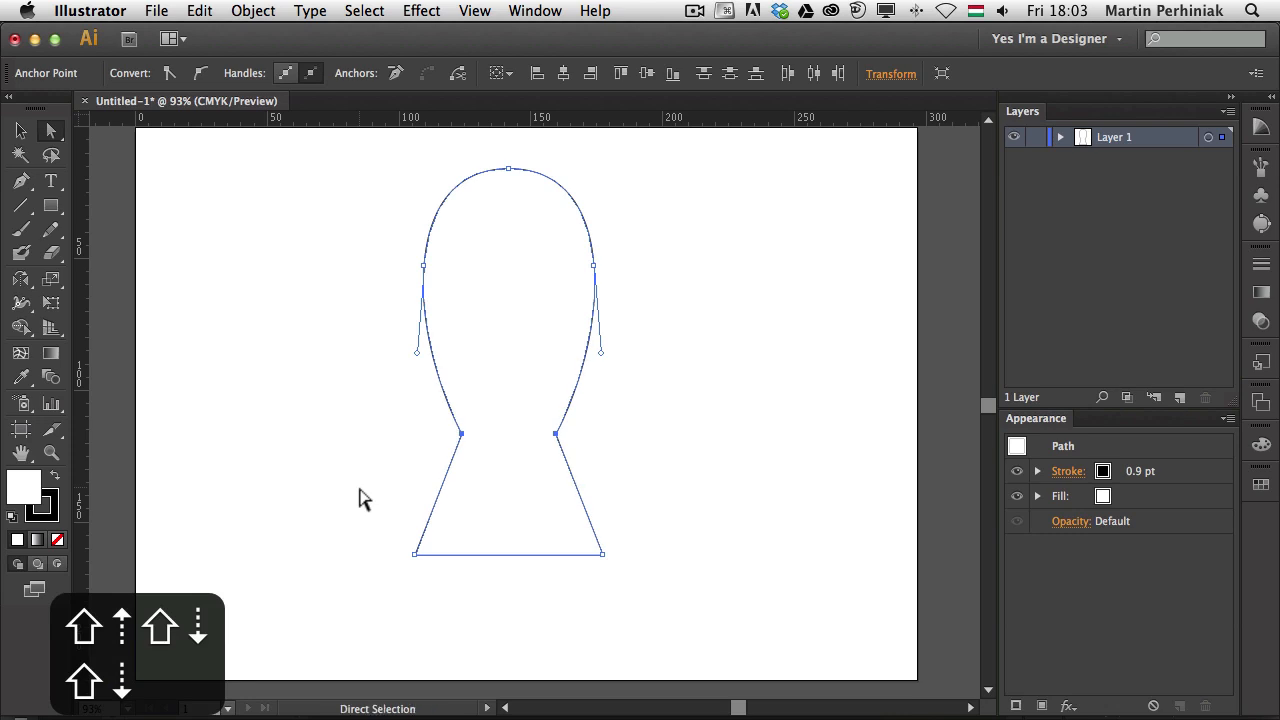
pyautogui.press('super')
pyautogui.press('super+Tab')
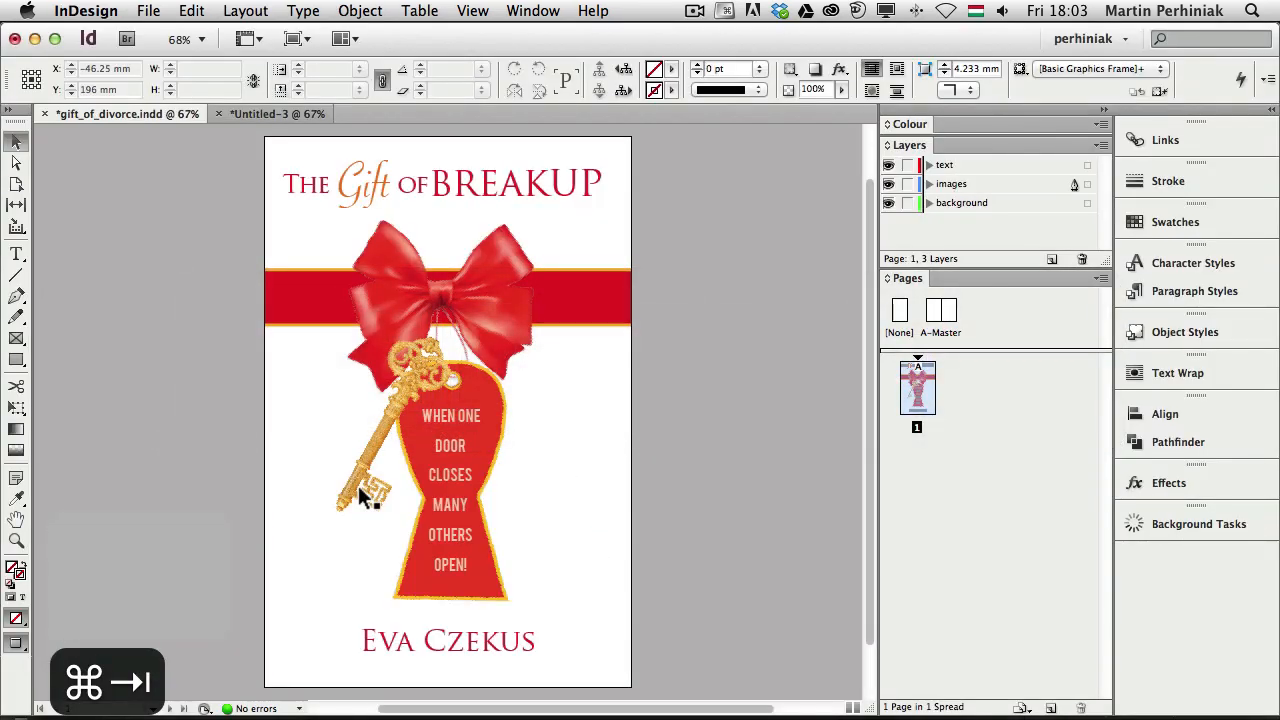
# Drag the keyhole's neck points higher, comparing against the InDesign cover tag
pyautogui.press('super+Tab')
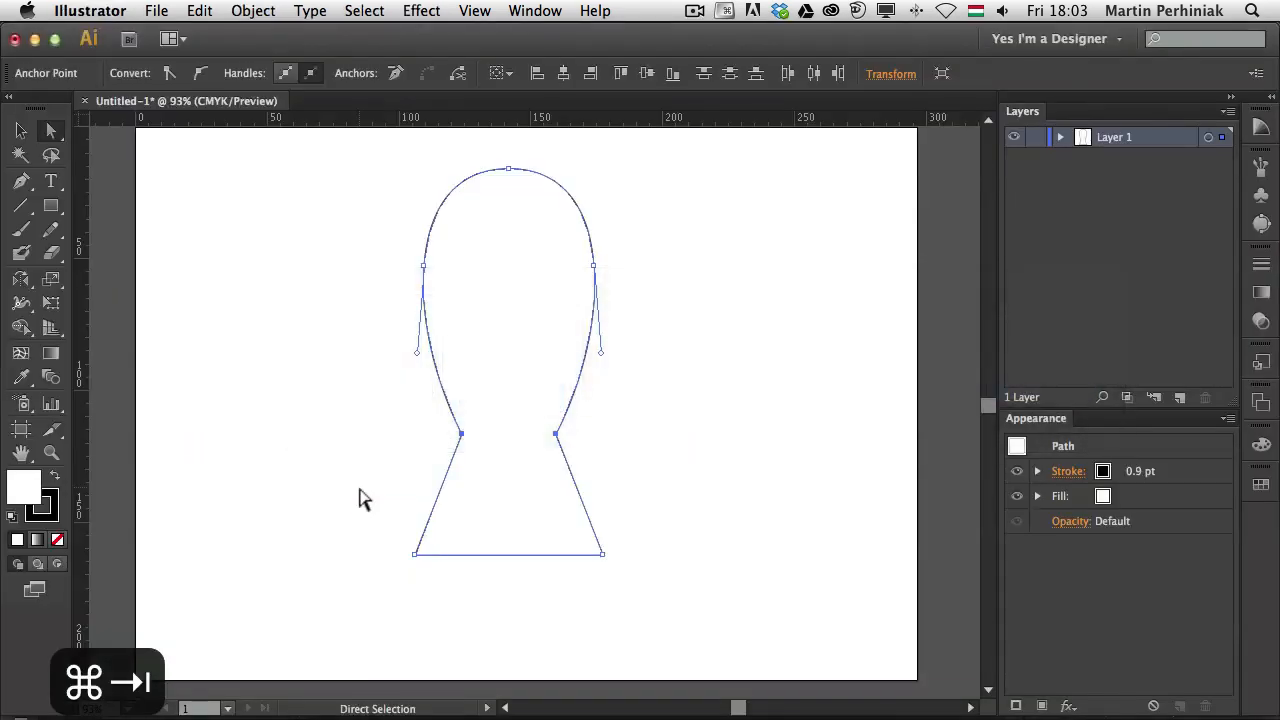
pyautogui.moveTo(556, 434); pyautogui.dragTo(561, 402)
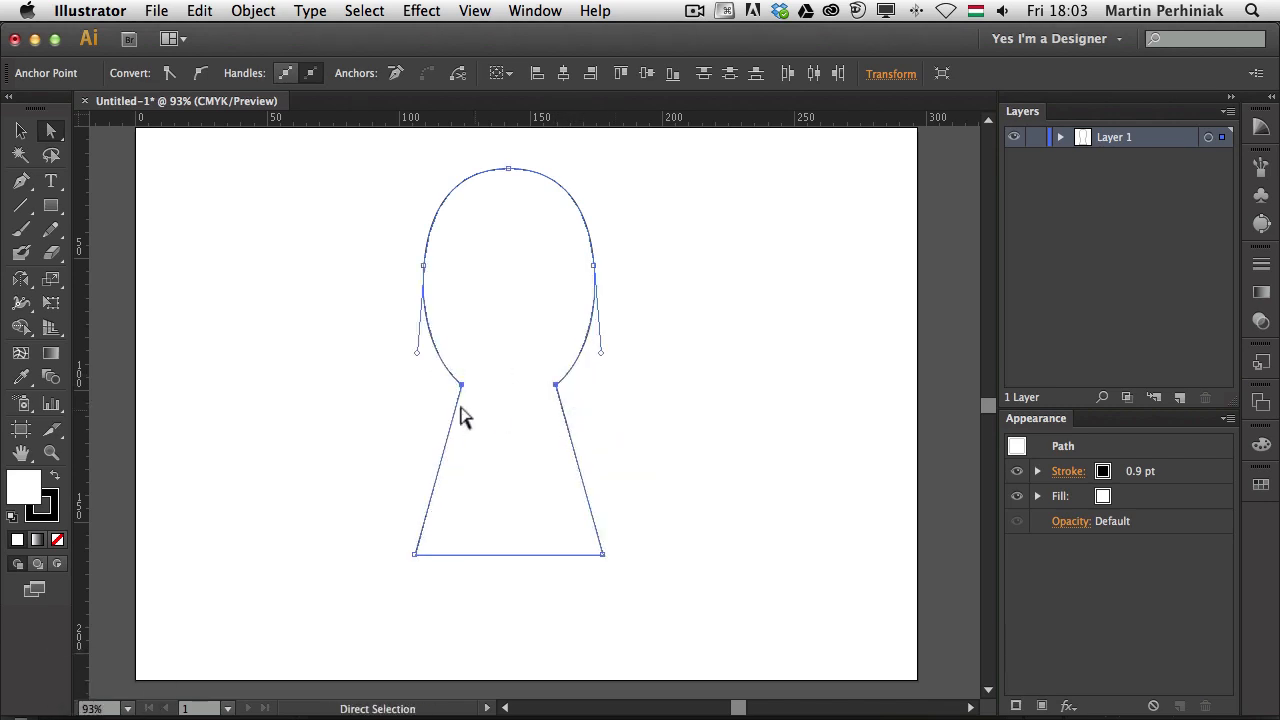
pyautogui.click(395, 418)
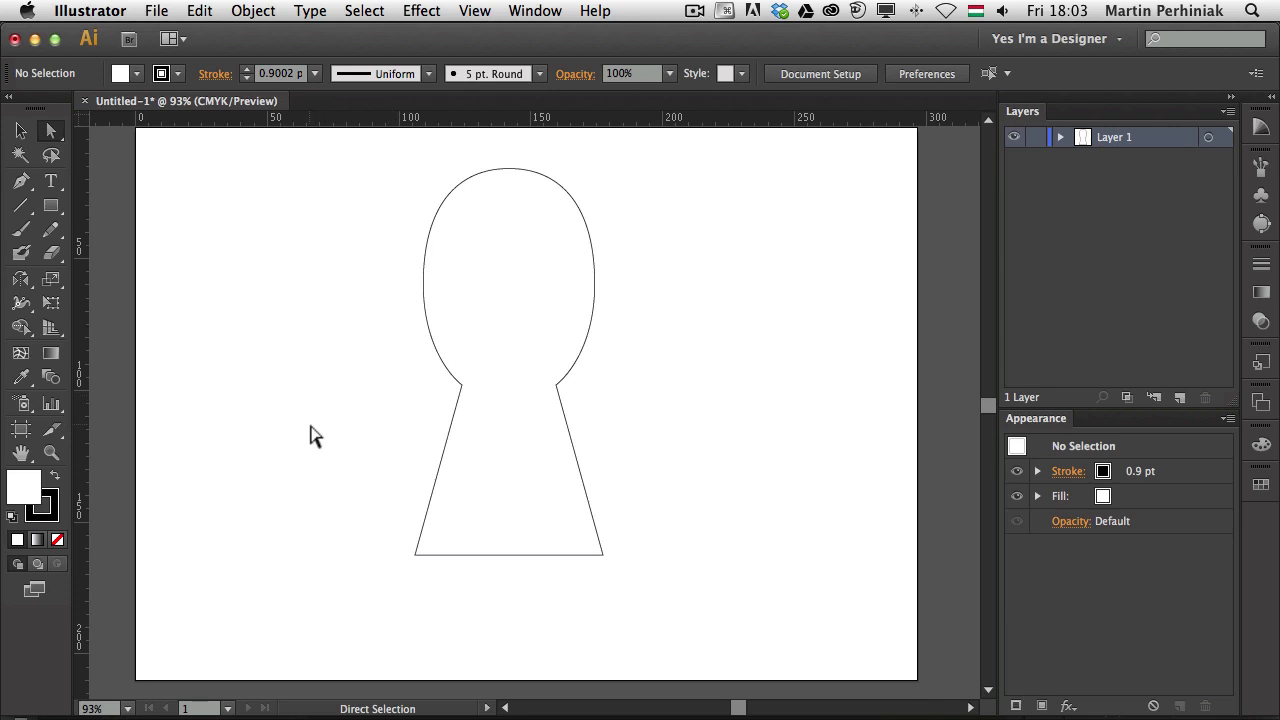
pyautogui.press('super+Tab')
pyautogui.press('super+Tab')
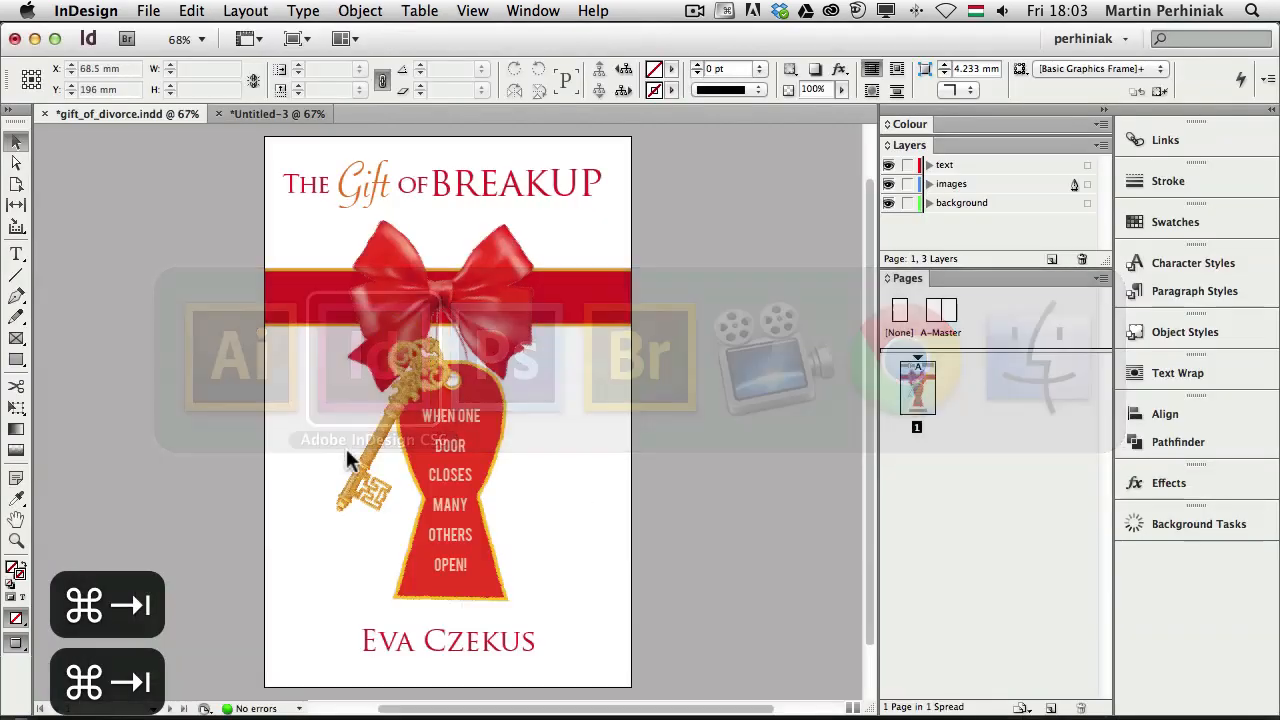
pyautogui.press('super+Tab')
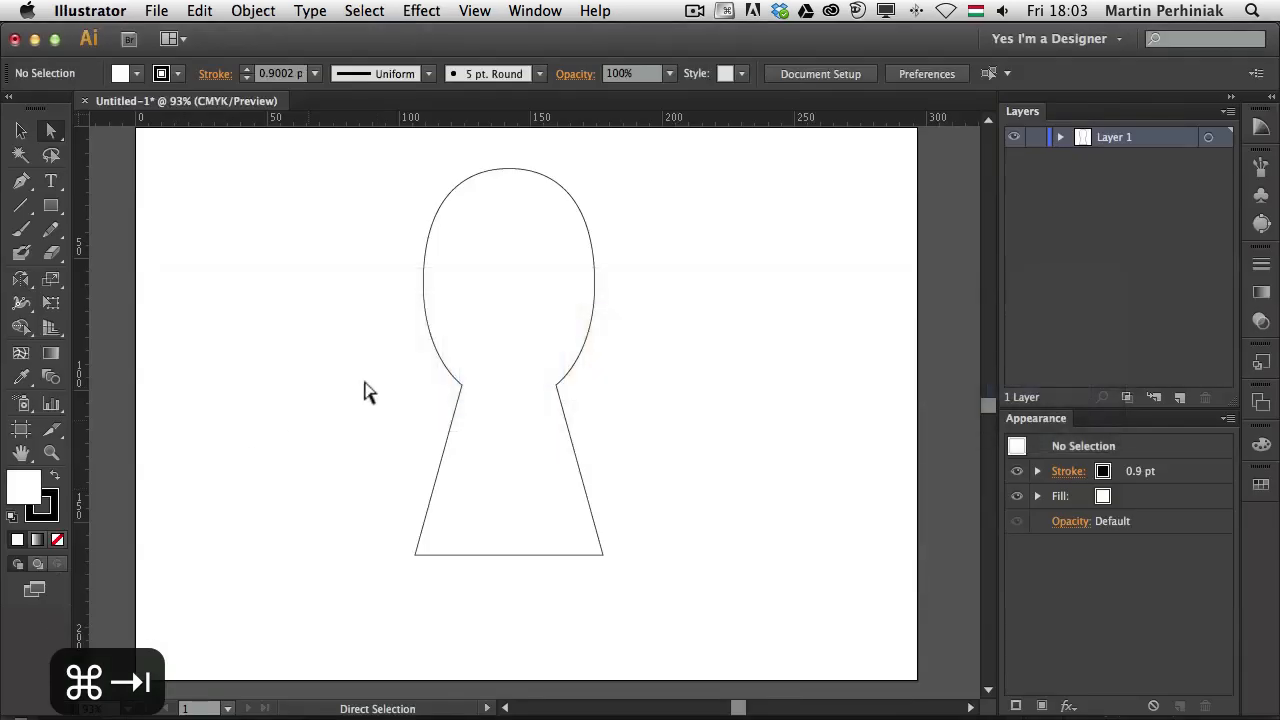
# Adjust the left and right head handles so the head tapers smoothly into the neck
pyautogui.click(424, 345)
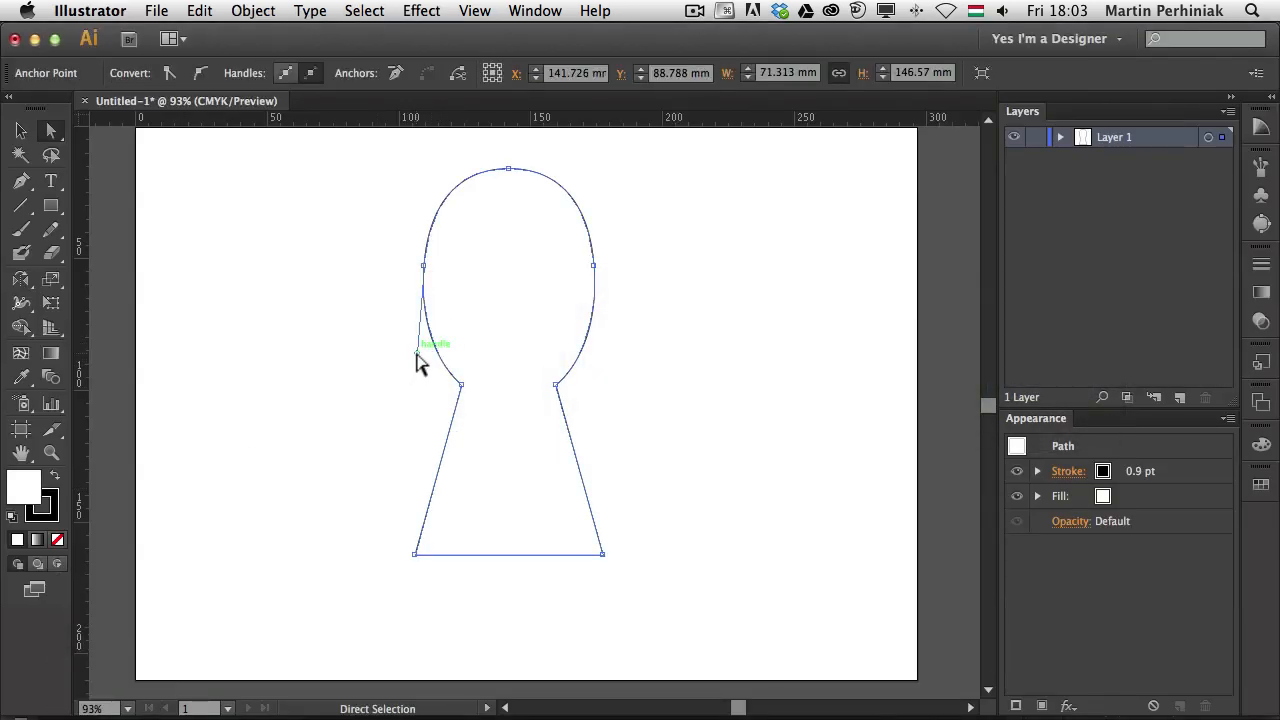
pyautogui.moveTo(420, 363); pyautogui.dragTo(446, 366)
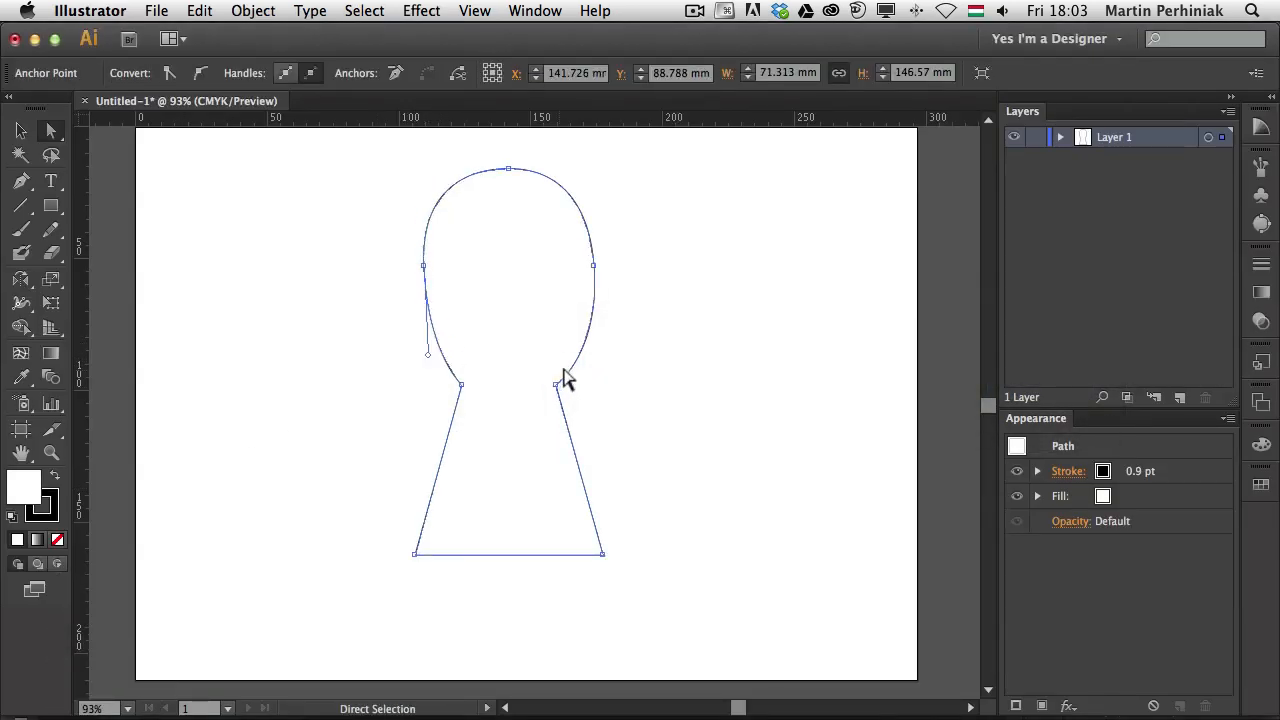
pyautogui.click(593, 267)
pyautogui.moveTo(600, 356); pyautogui.dragTo(586, 358)
pyautogui.click(623, 363)
pyautogui.click(422, 268)
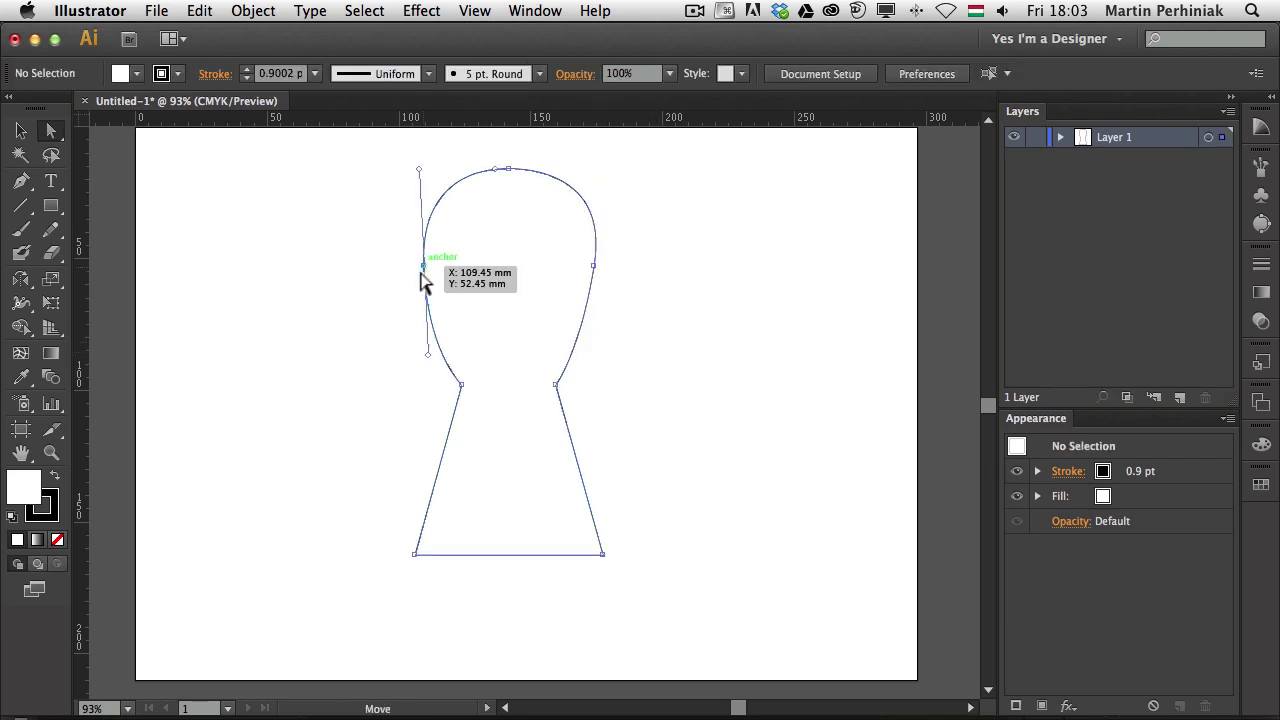
pyautogui.moveTo(428, 353); pyautogui.dragTo(441, 349)
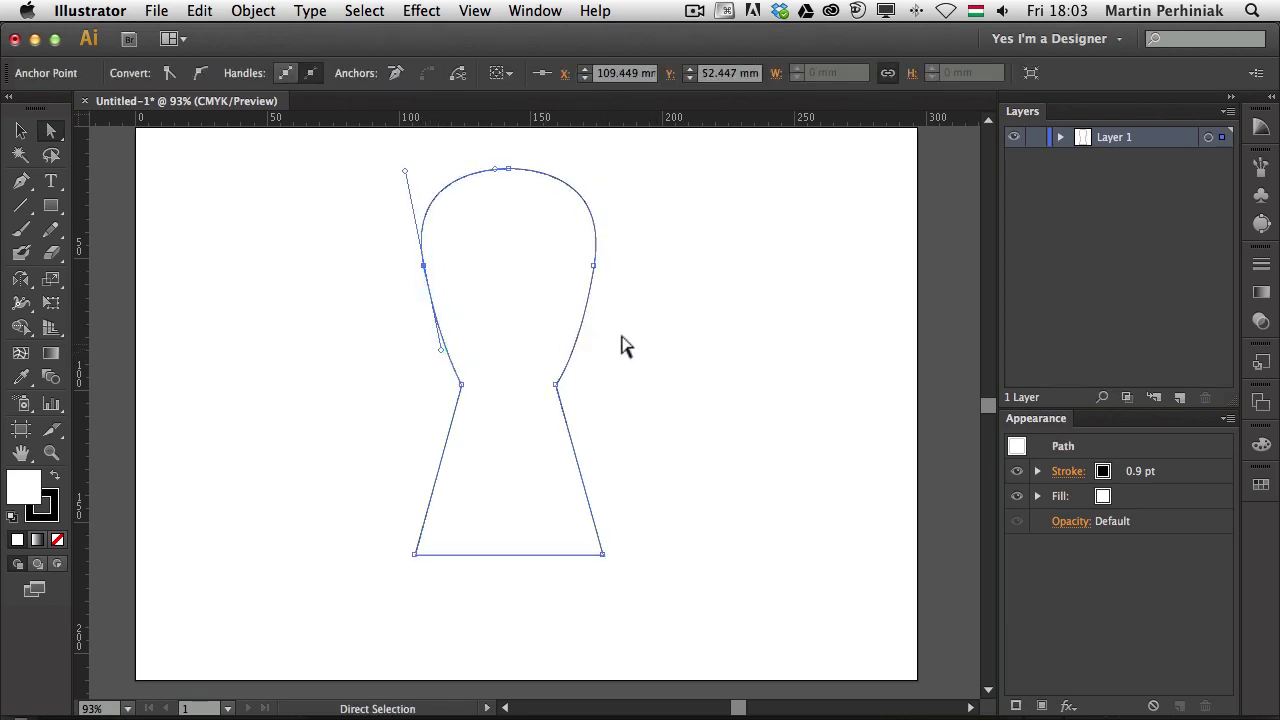
pyautogui.click(754, 332)
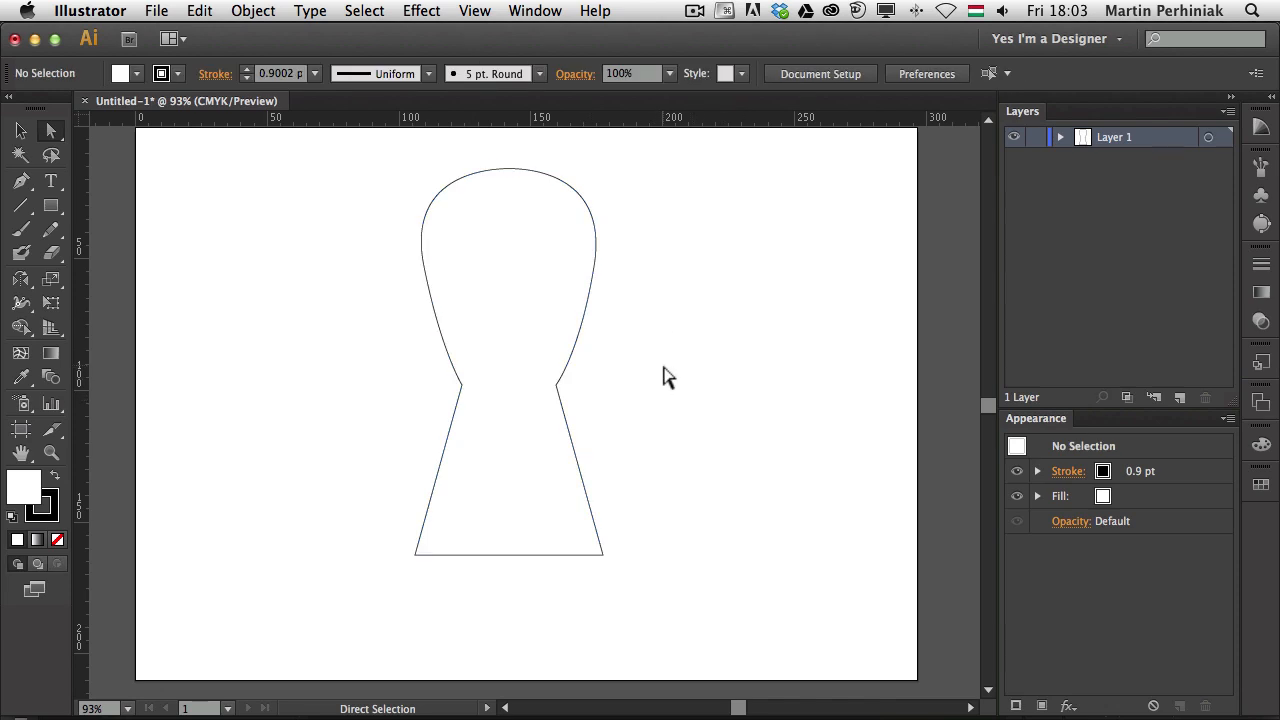
# Select the finished keyhole path and copy it
pyautogui.press('v')
pyautogui.click(553, 330)
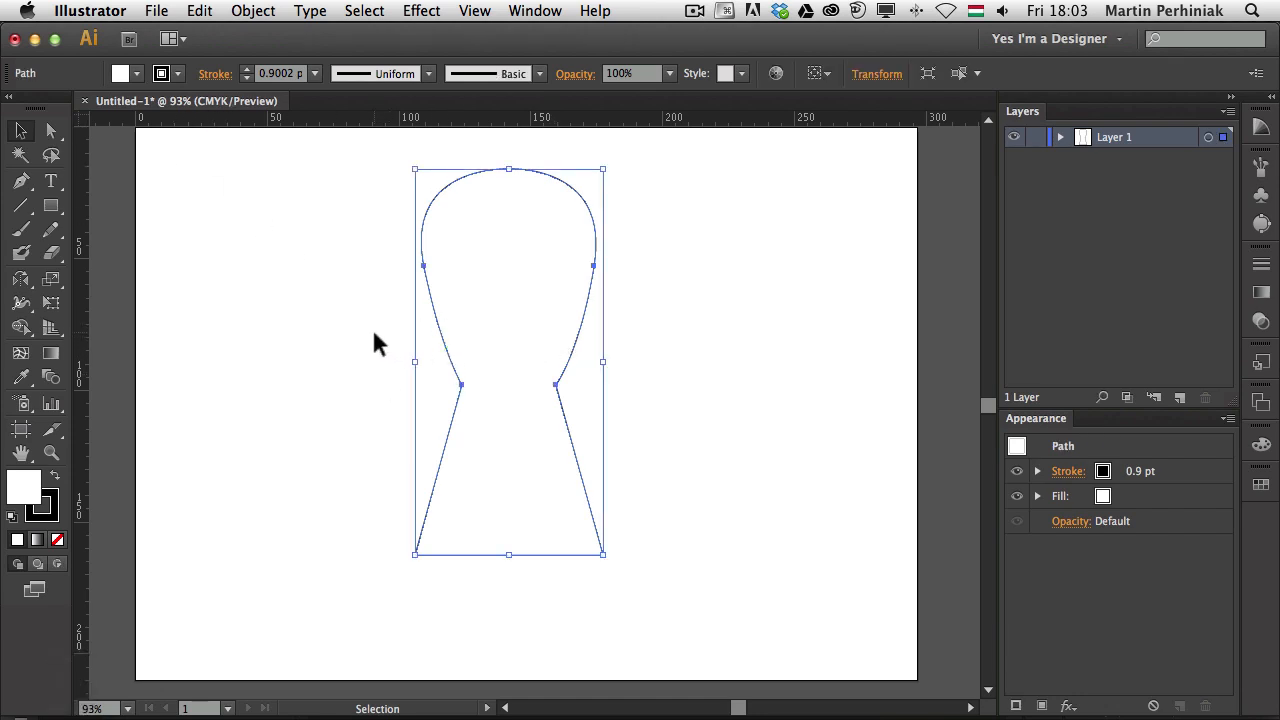
pyautogui.press('super+c')
pyautogui.press('super+Tab')
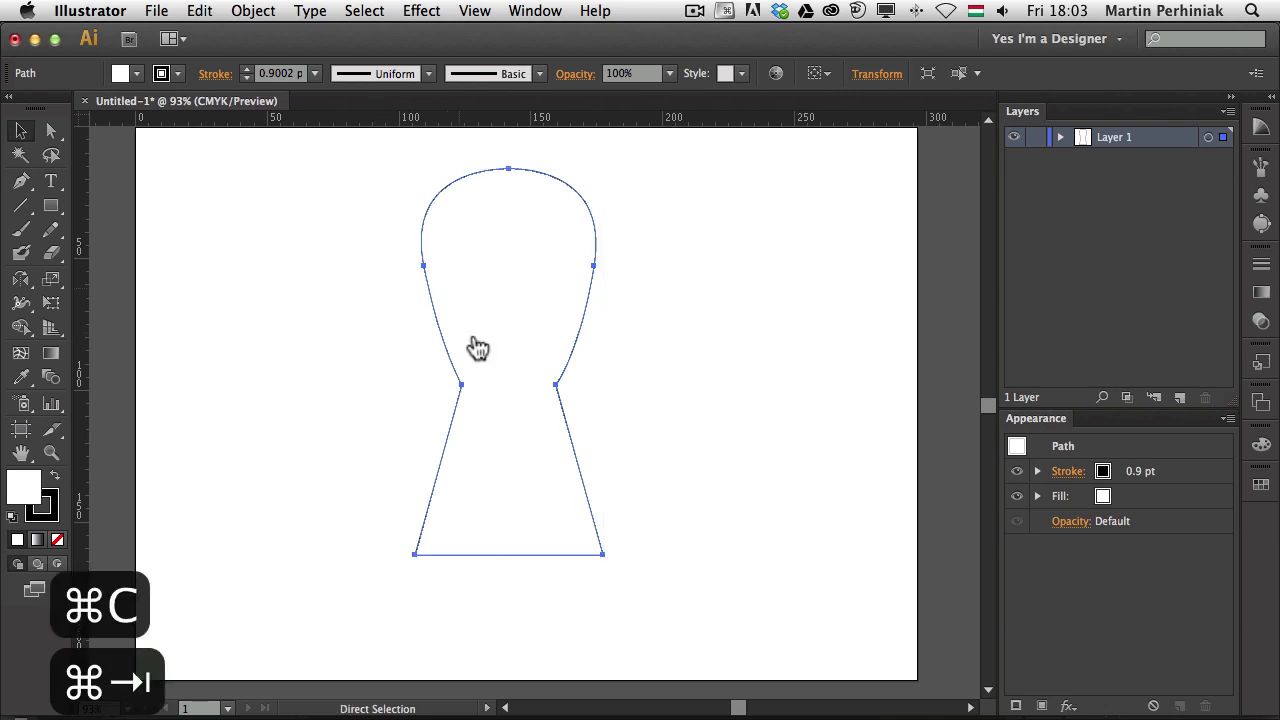
# Paste the keyhole into Photoshop as a shape layer
pyautogui.press('super+v')
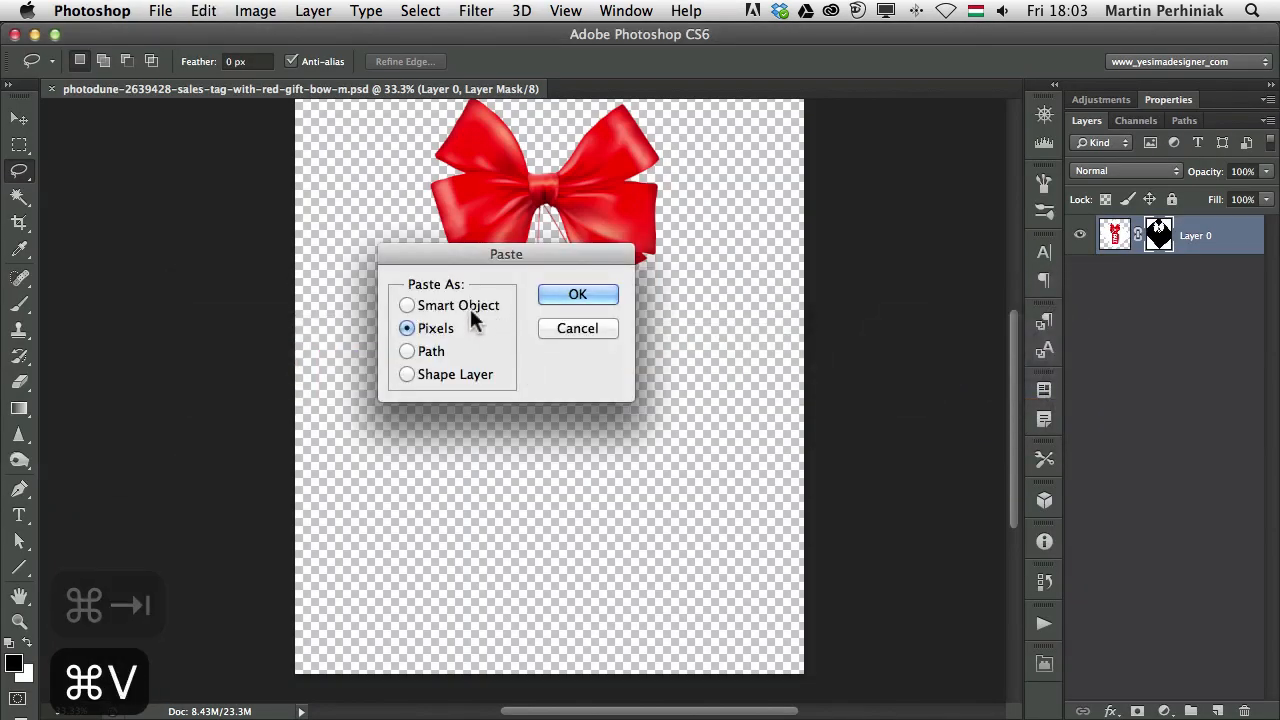
pyautogui.click(431, 374)
pyautogui.click(575, 291)
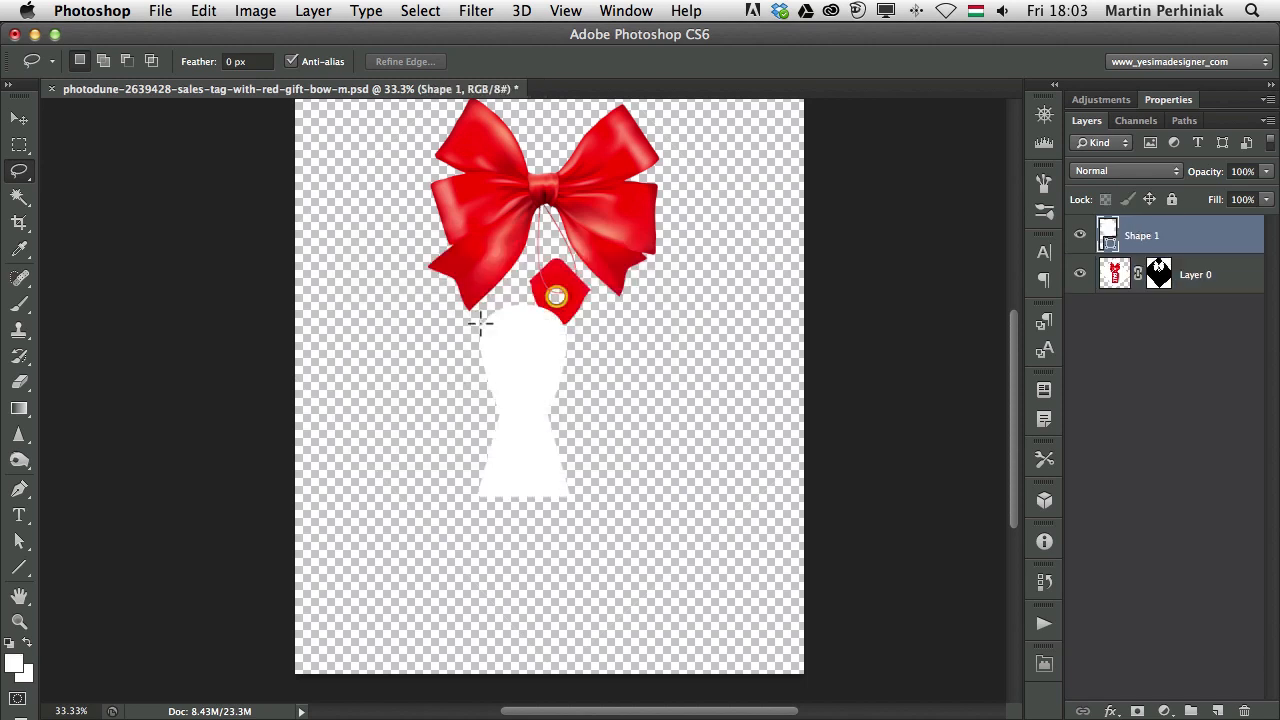
# Fill the keyhole with the tag's sampled red and move it up beneath the bow
pyautogui.press('v')
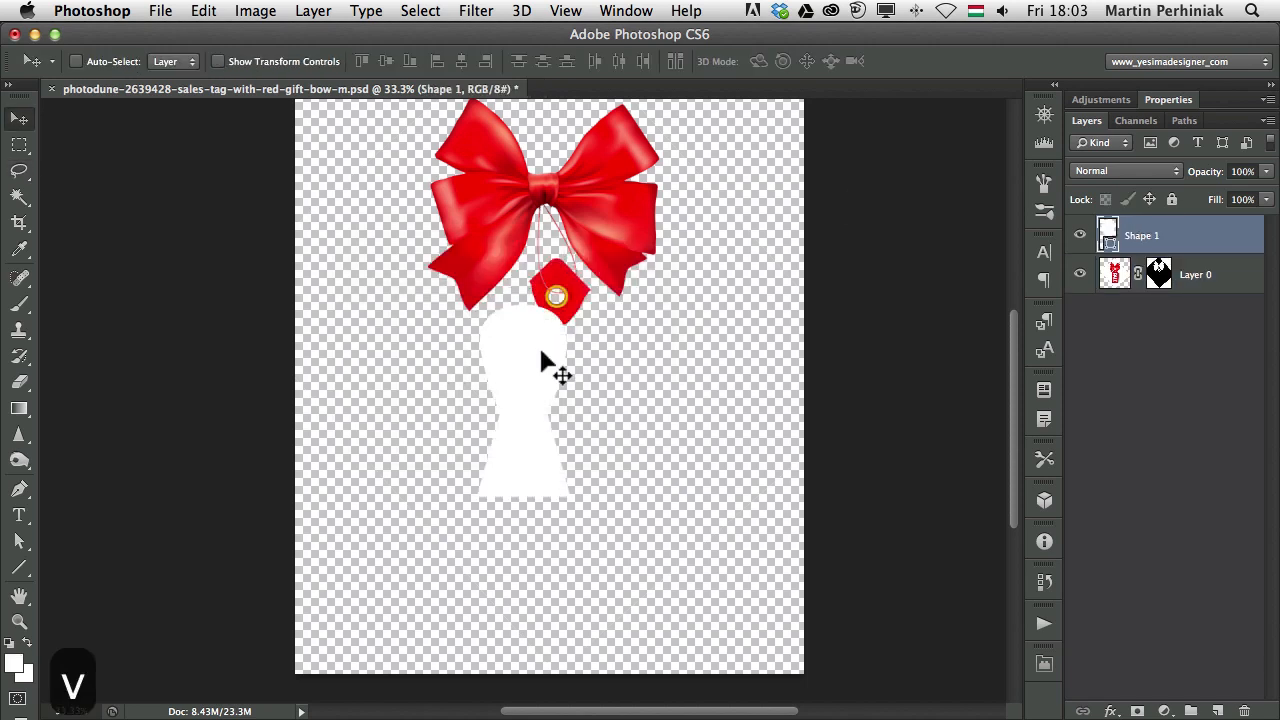
pyautogui.press('b')
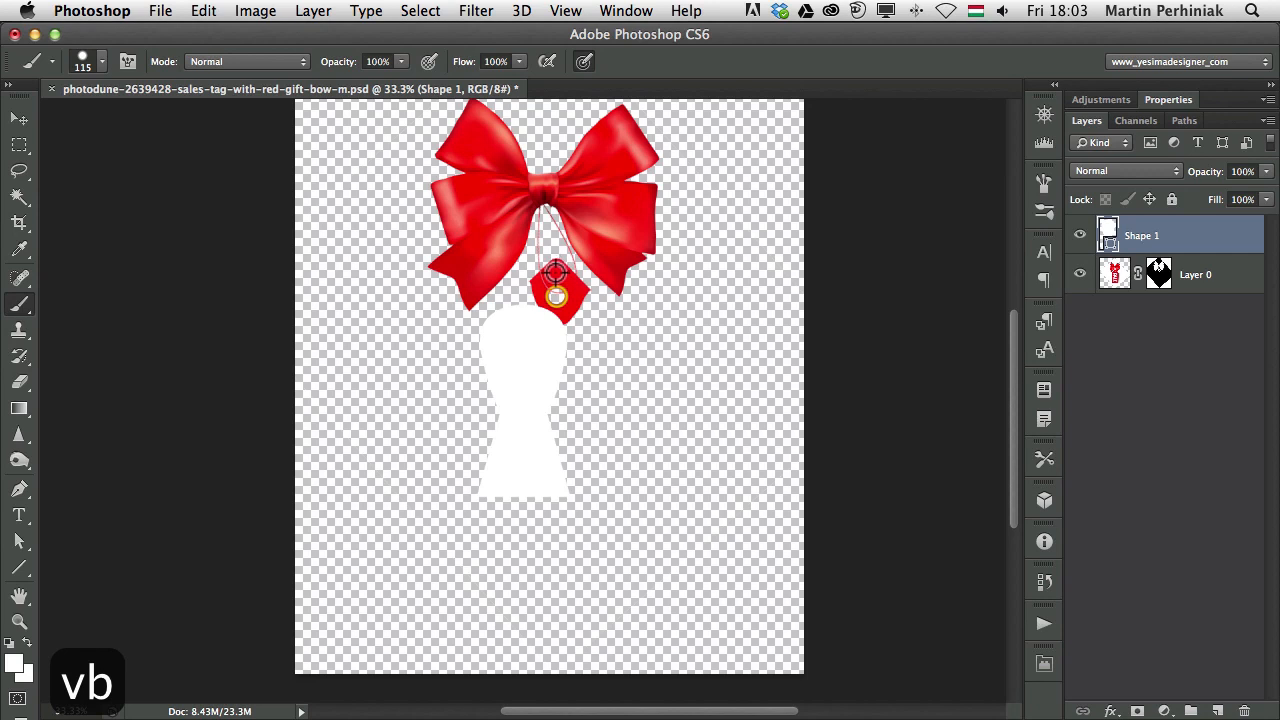
pyautogui.keyDown('alt'); pyautogui.click(556, 272); pyautogui.keyUp('alt')
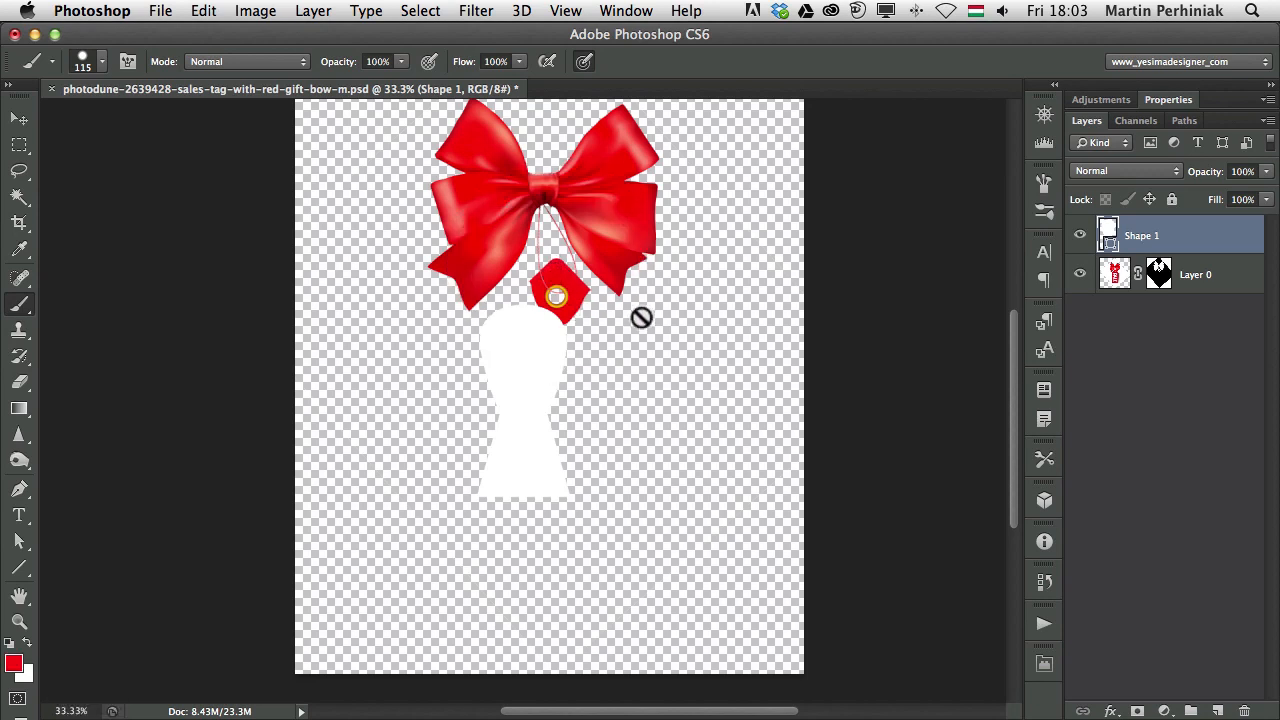
pyautogui.hotkey('alt', 'BackSpace')
pyautogui.press('v')
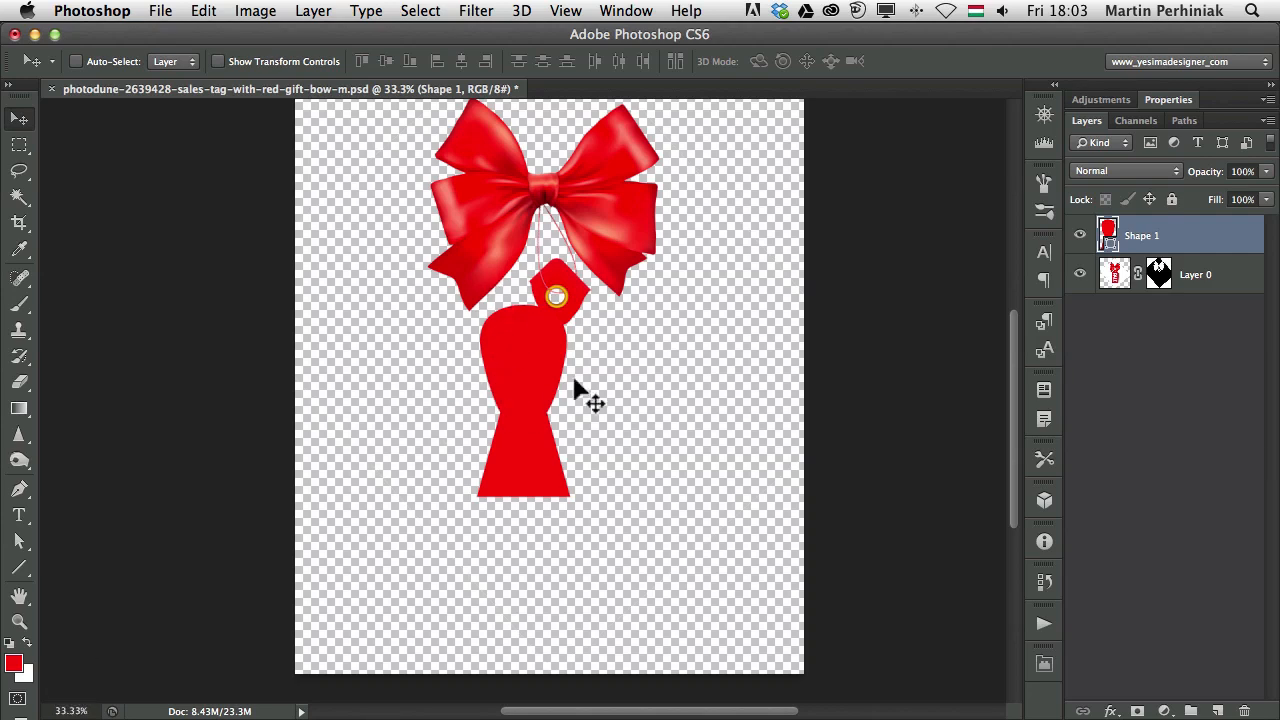
pyautogui.moveTo(536, 341); pyautogui.dragTo(572, 335)
# Enlarge the red keyhole to about double size and nudge it left
pyautogui.press('super+t')
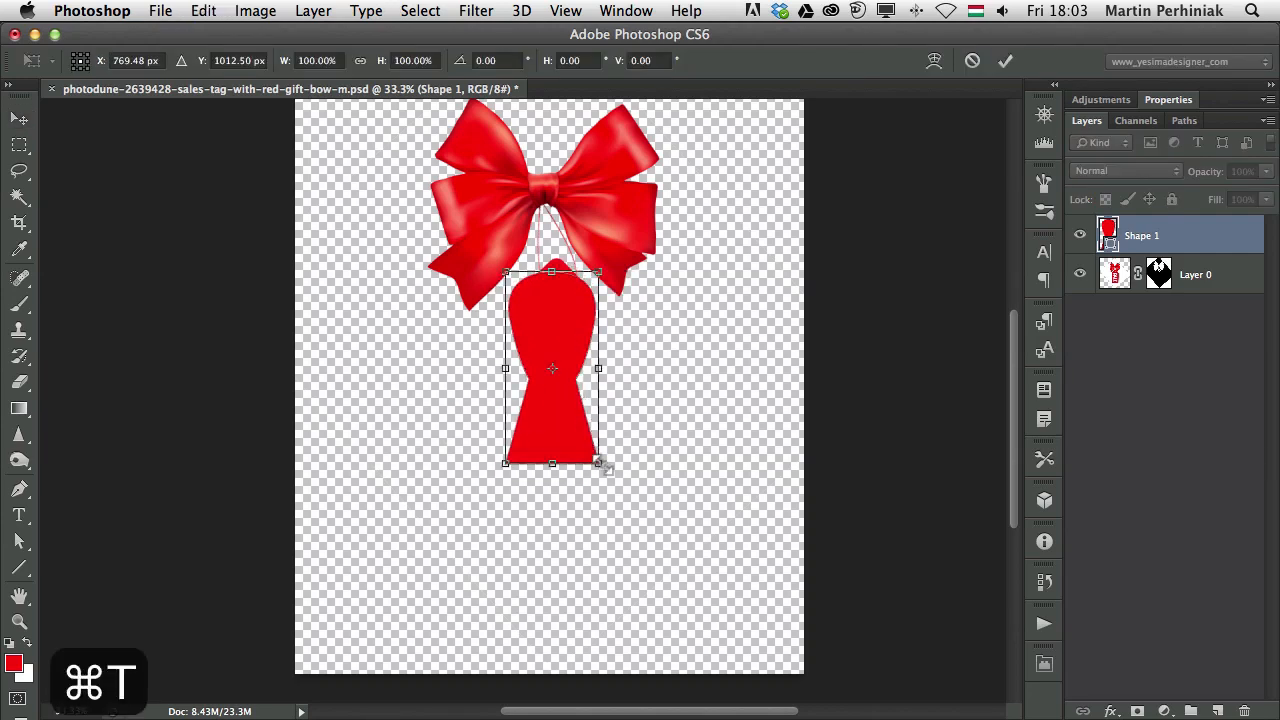
pyautogui.moveTo(598, 463); pyautogui.dragTo(689, 651)
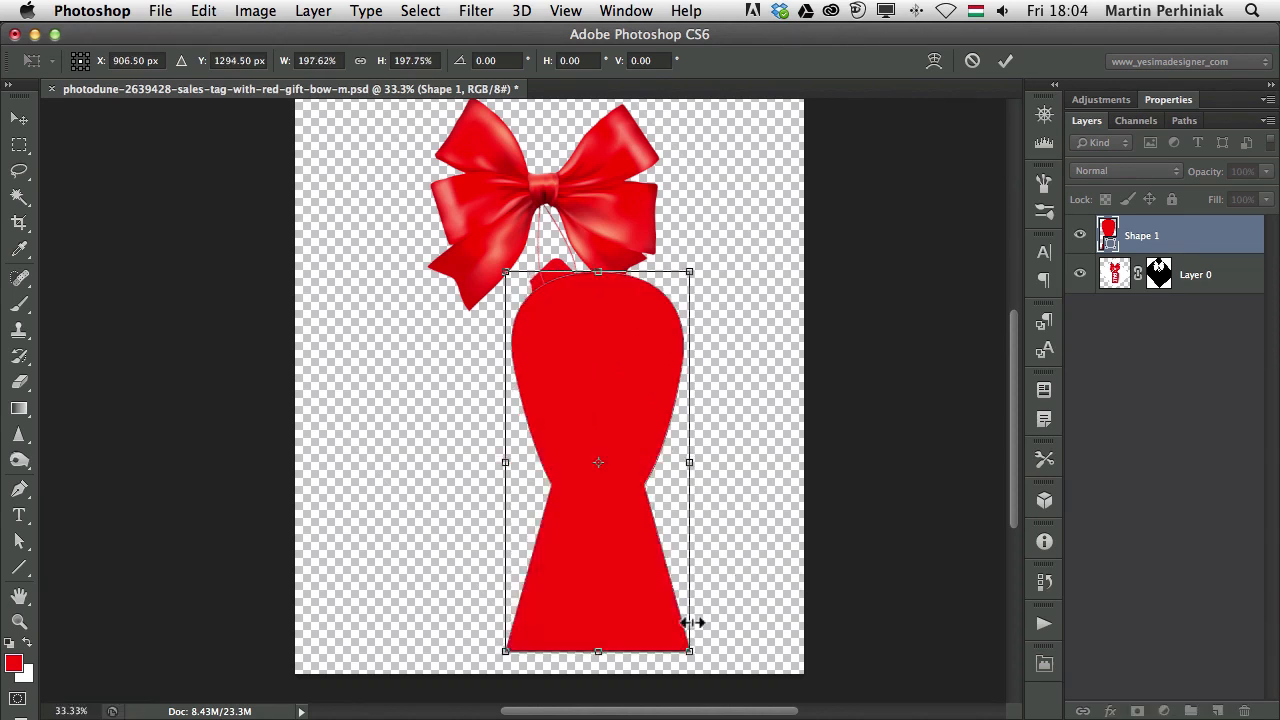
pyautogui.press('Return')
pyautogui.press('v')
pyautogui.hotkey('shift', 'Left')
pyautogui.hotkey('shift', 'Left')
pyautogui.hotkey('shift', 'Left')
pyautogui.hotkey('shift', 'Left')
pyautogui.hotkey('shift', 'Left')
pyautogui.hotkey('shift', 'Left')
pyautogui.hotkey('shift', 'Left')
pyautogui.hotkey('shift', 'Left')
pyautogui.hotkey('shift', 'Left')
pyautogui.hotkey('shift', 'Left')
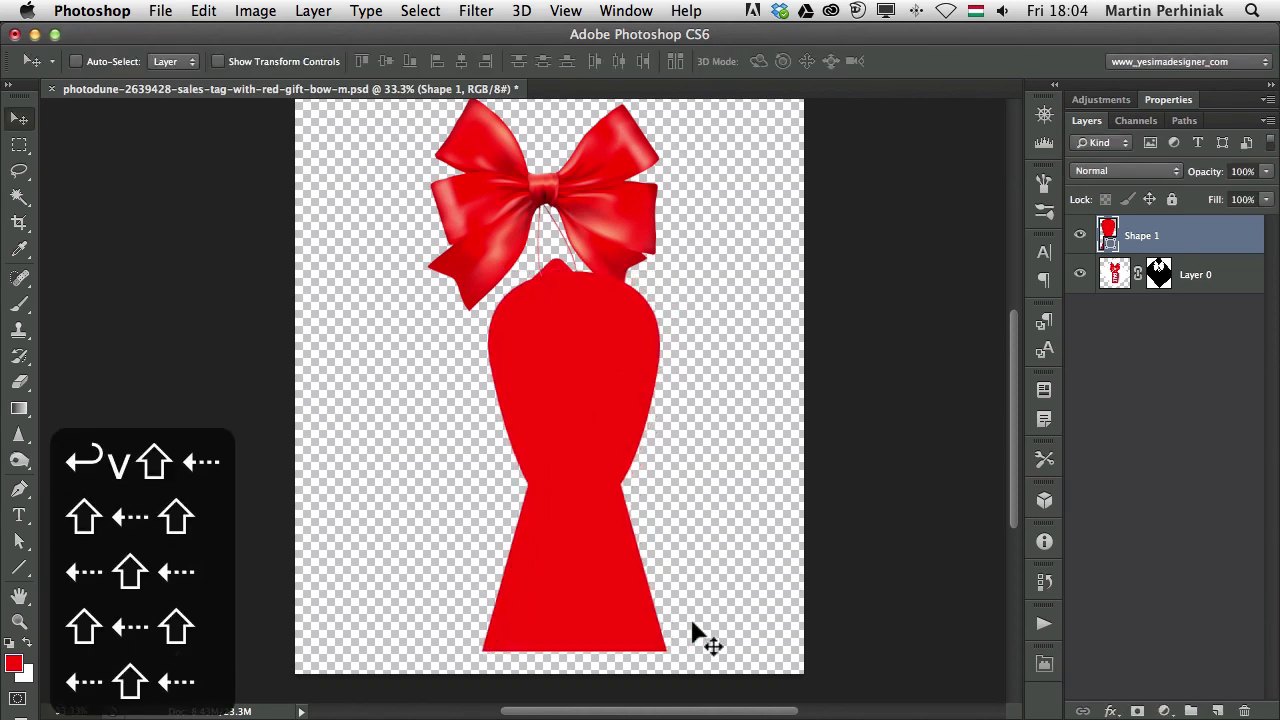
pyautogui.hotkey('shift', 'Left')
# Rescale the keyhole to about 76% and nudge it right, checking against the InDesign cover
pyautogui.press('super+t')
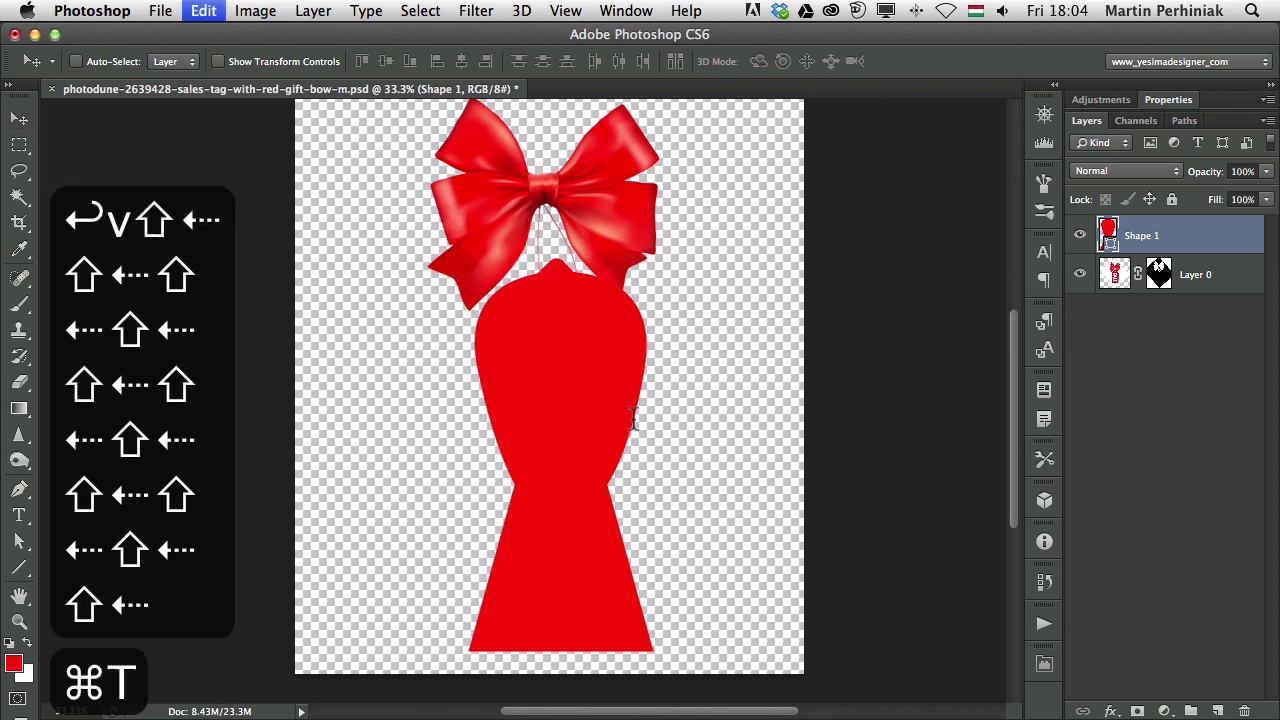
pyautogui.moveTo(652, 650); pyautogui.dragTo(605, 558)
pyautogui.press('Return')
pyautogui.press('v')
pyautogui.hotkey('shift', 'Right')
pyautogui.hotkey('shift', 'Right')
pyautogui.hotkey('shift', 'Right')
pyautogui.hotkey('shift', 'Right')
pyautogui.hotkey('shift', 'Right')
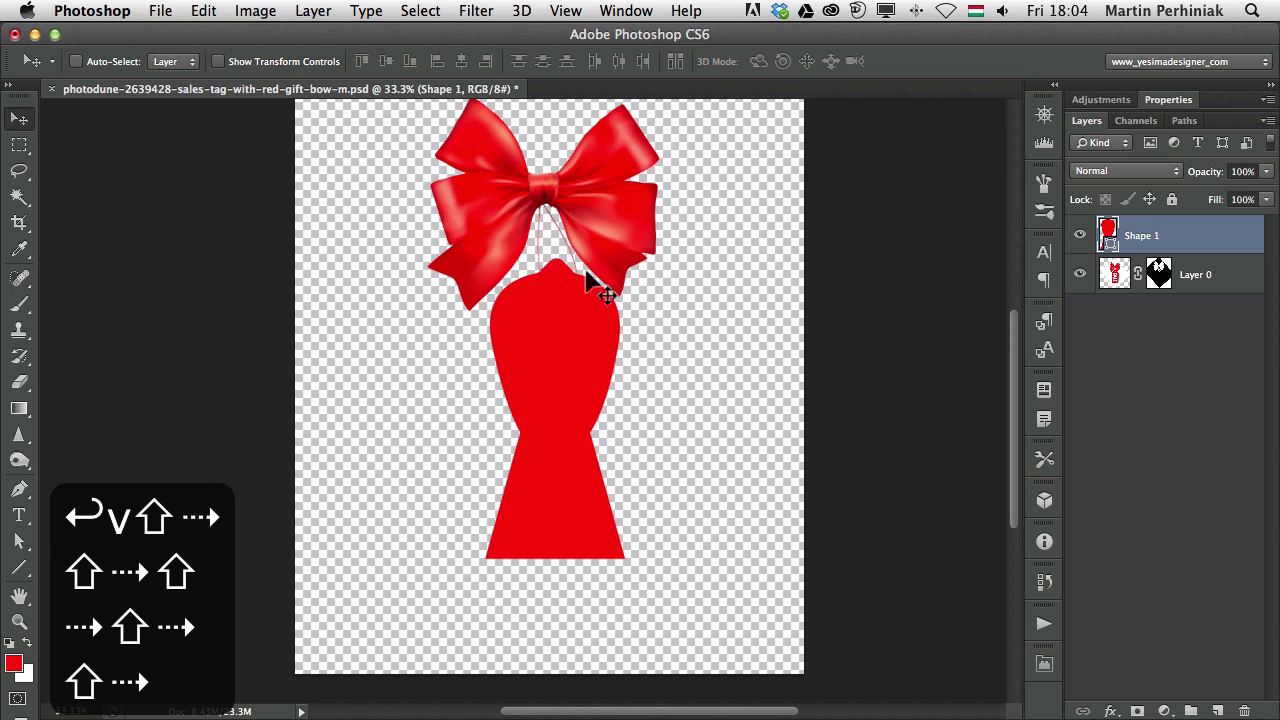
pyautogui.press('super+Tab')
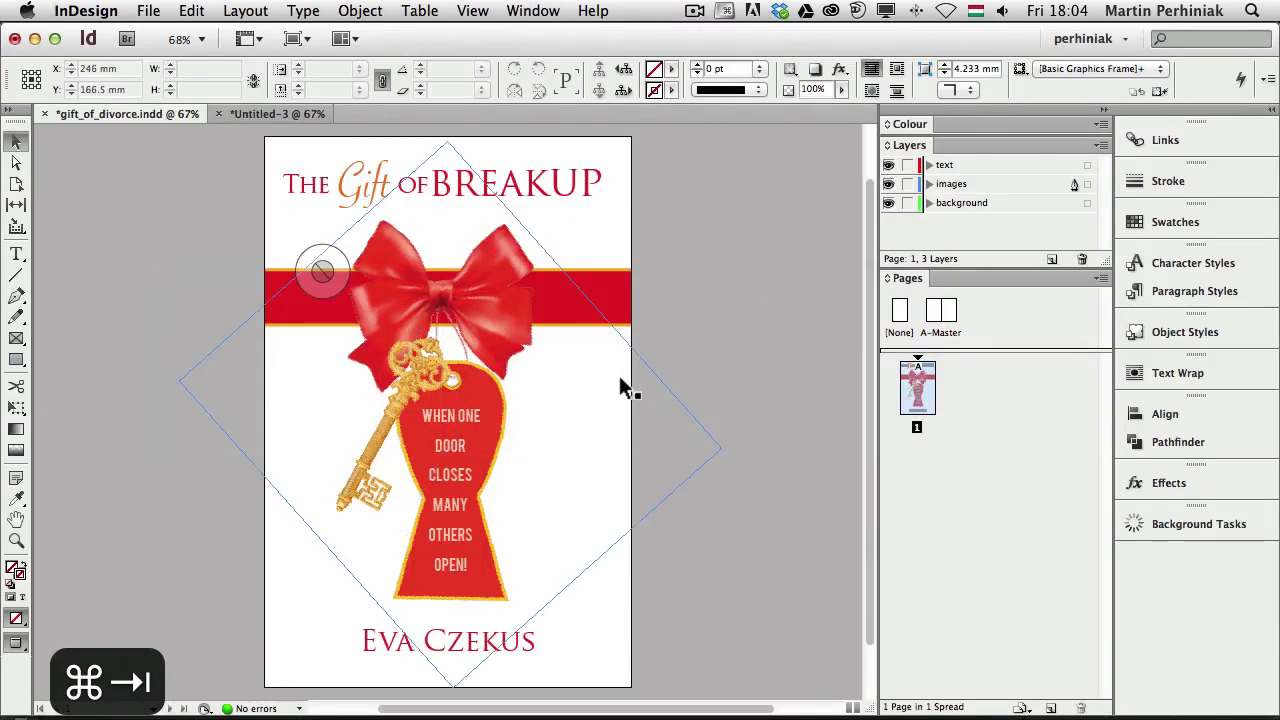
pyautogui.press('super+Tab')
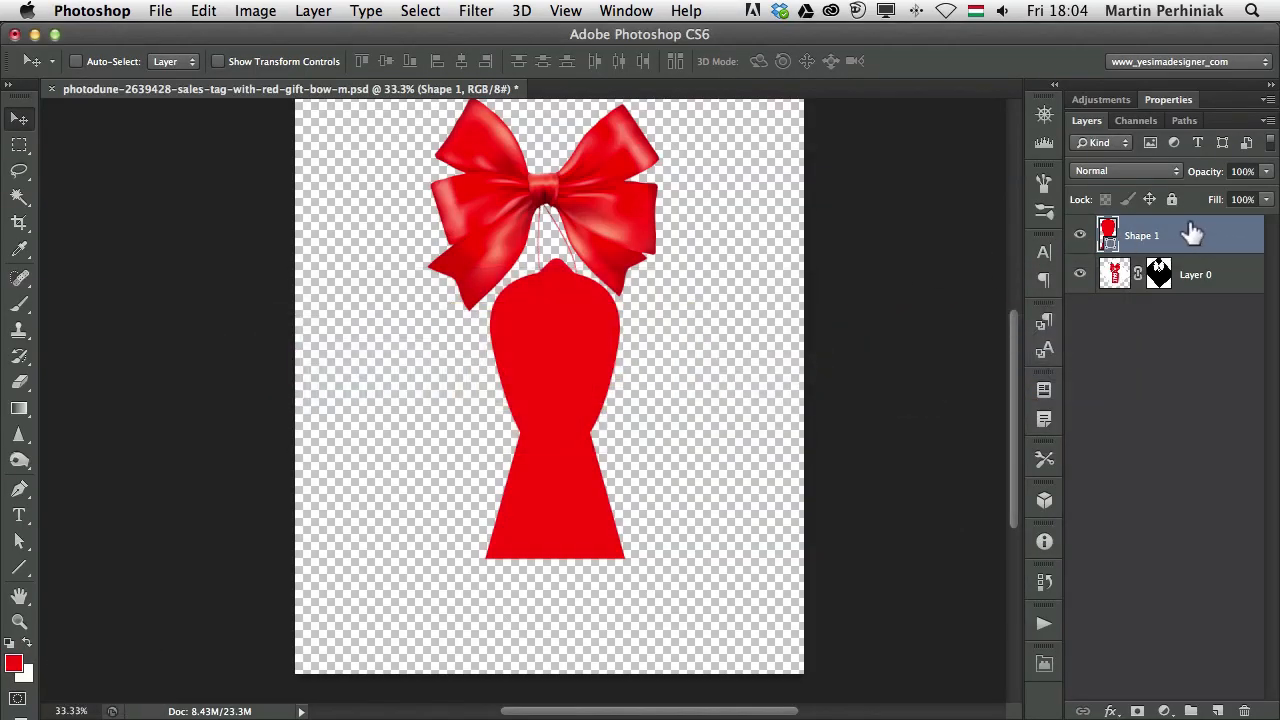
# Add a 3 px outside Stroke style to Shape 1 and open its stroke colour picker
pyautogui.doubleClick(1213, 245)
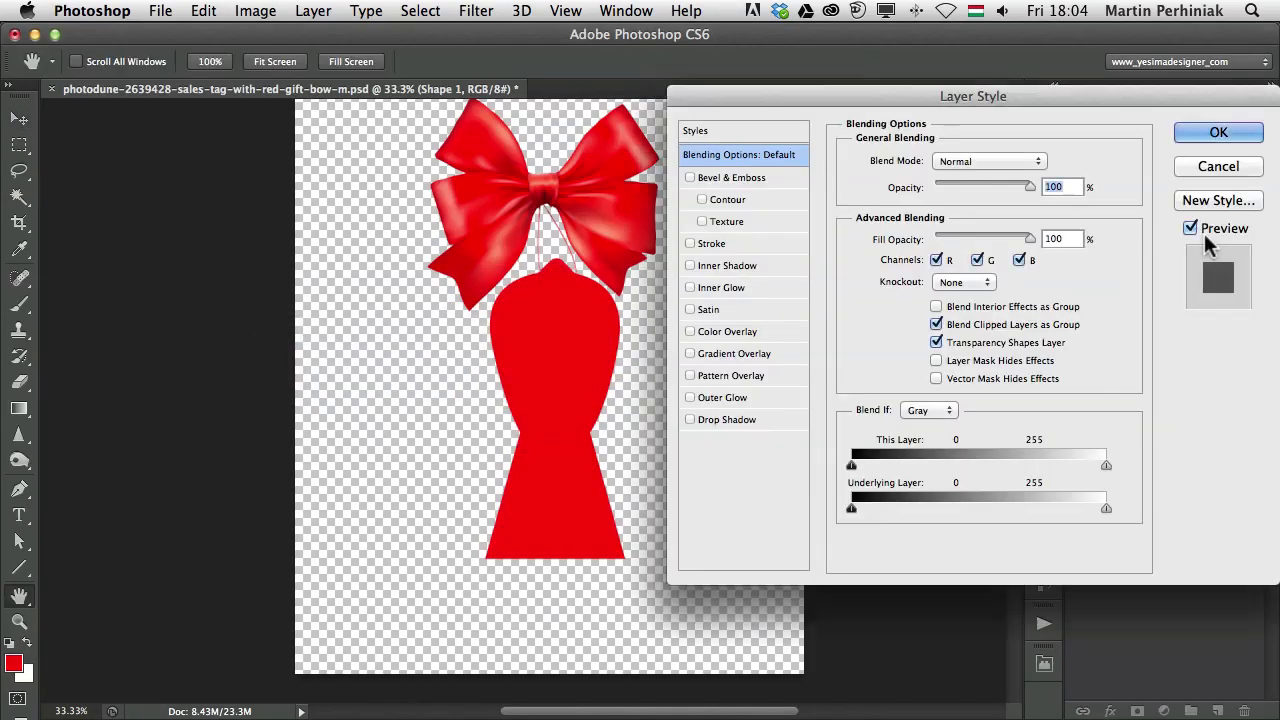
pyautogui.moveTo(1020, 100); pyautogui.dragTo(749, 191)
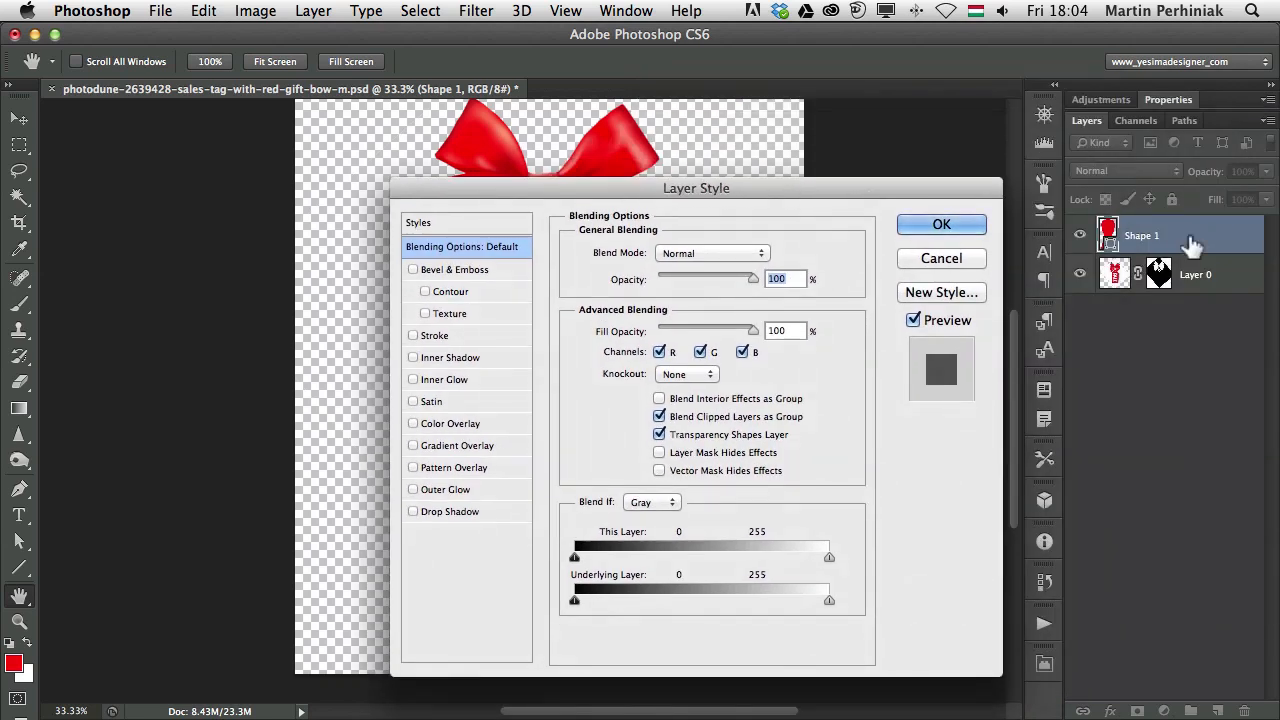
pyautogui.click(413, 335)
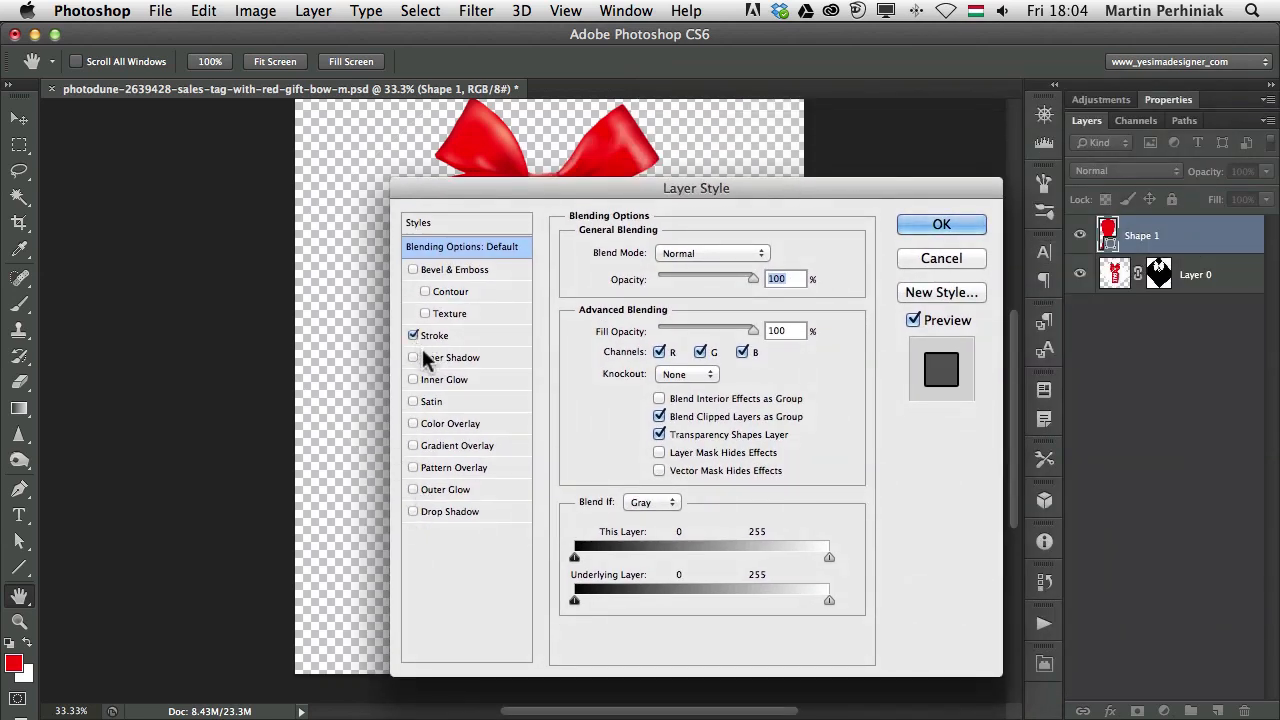
pyautogui.click(434, 336)
pyautogui.moveTo(638, 178)
pyautogui.mouseDown()
pyautogui.moveTo(848, 167)
pyautogui.moveTo(877, 144)
pyautogui.mouseUp()
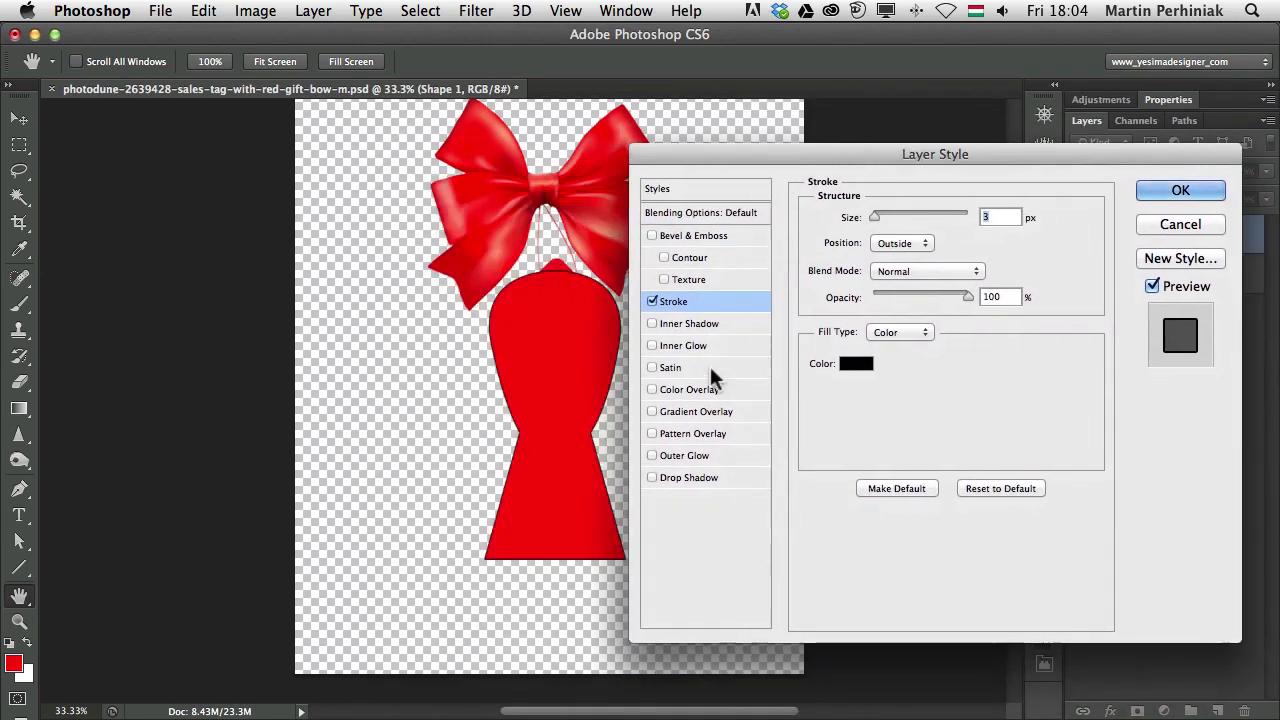
pyautogui.click(853, 365)
pyautogui.moveTo(960, 298); pyautogui.dragTo(708, 240)
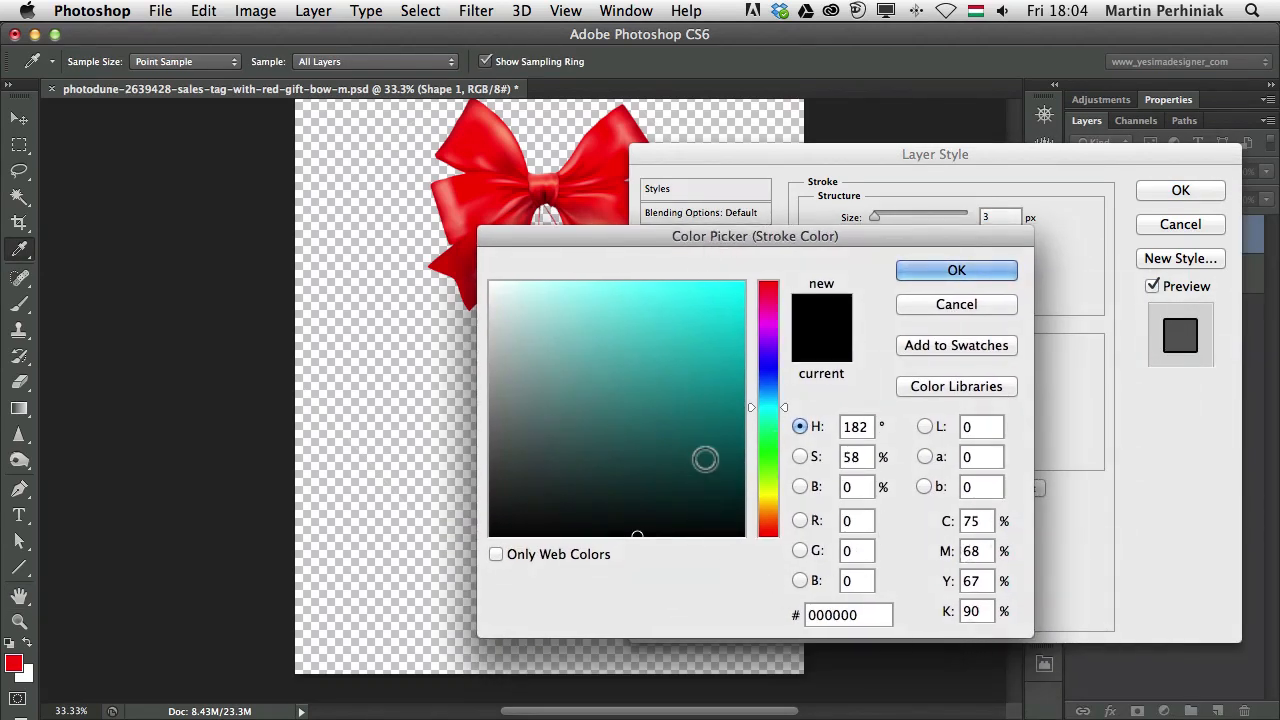
pyautogui.press('super+Tab')
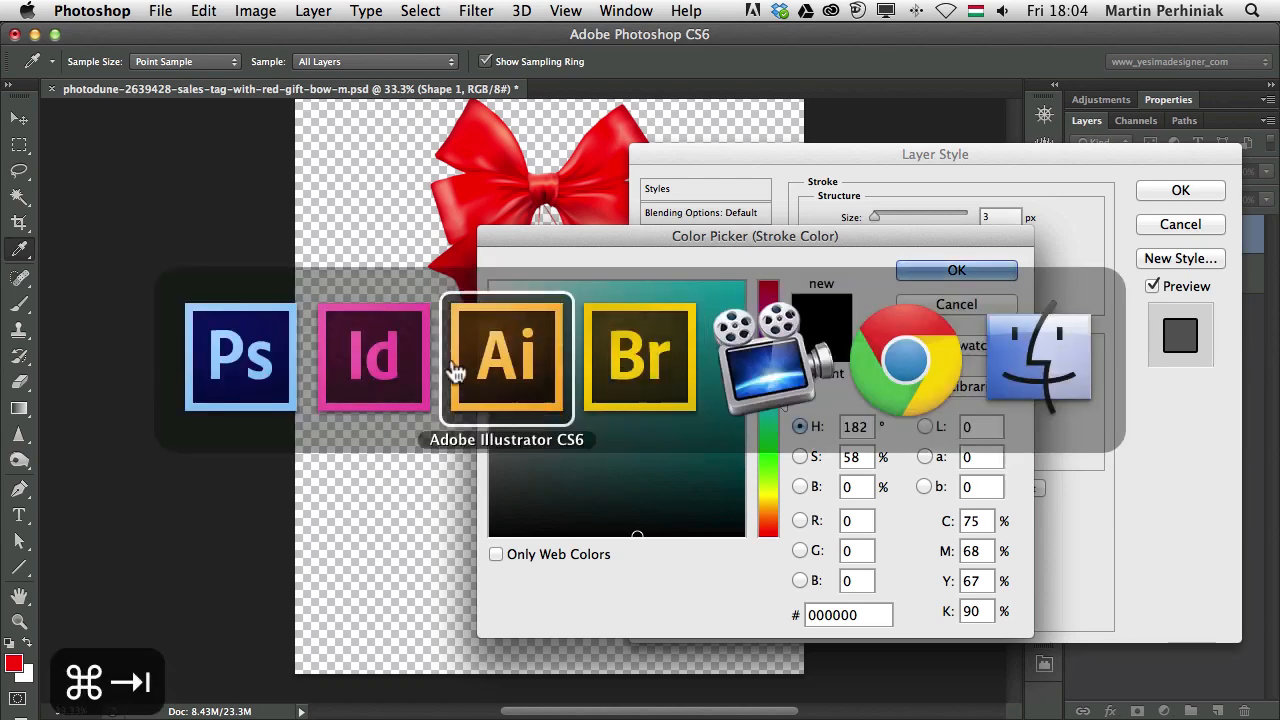
# In InDesign's Untitled-3 cover, select the red band and show the swatch list with C=0 M=34 Y=100 K=0
pyautogui.press('super+shift+Tab')
pyautogui.click(620, 284)
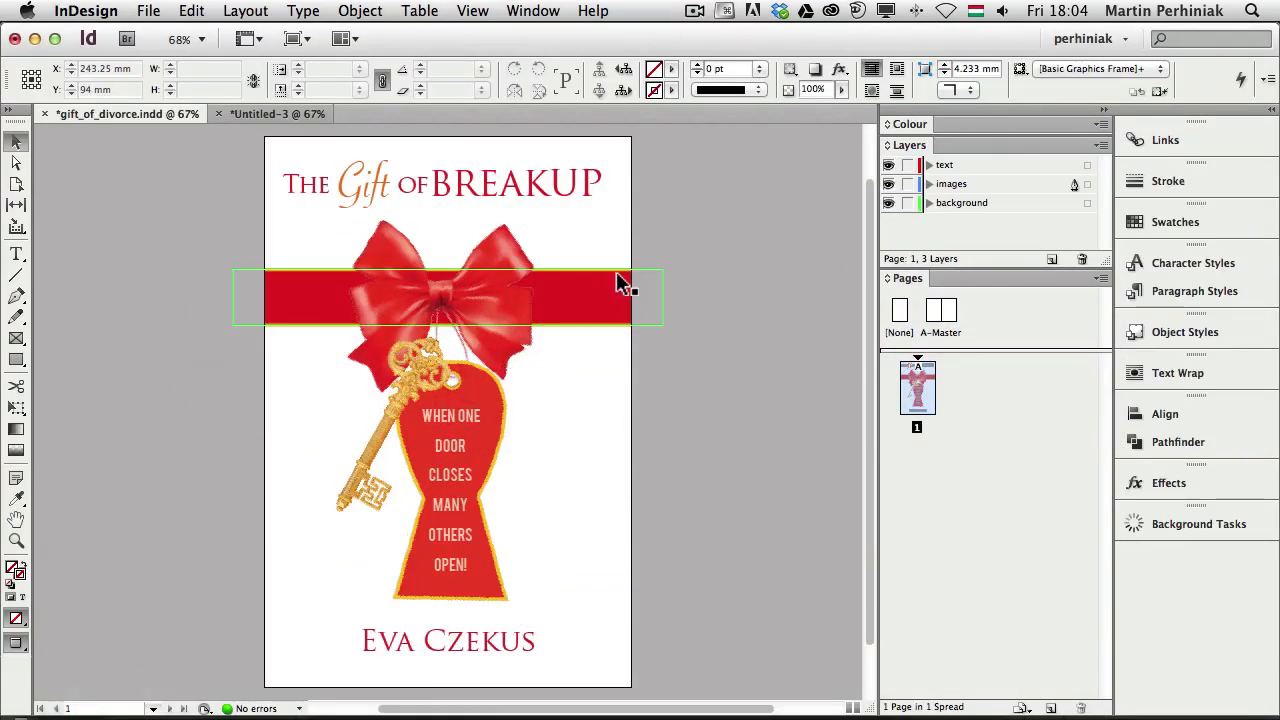
pyautogui.click(278, 114)
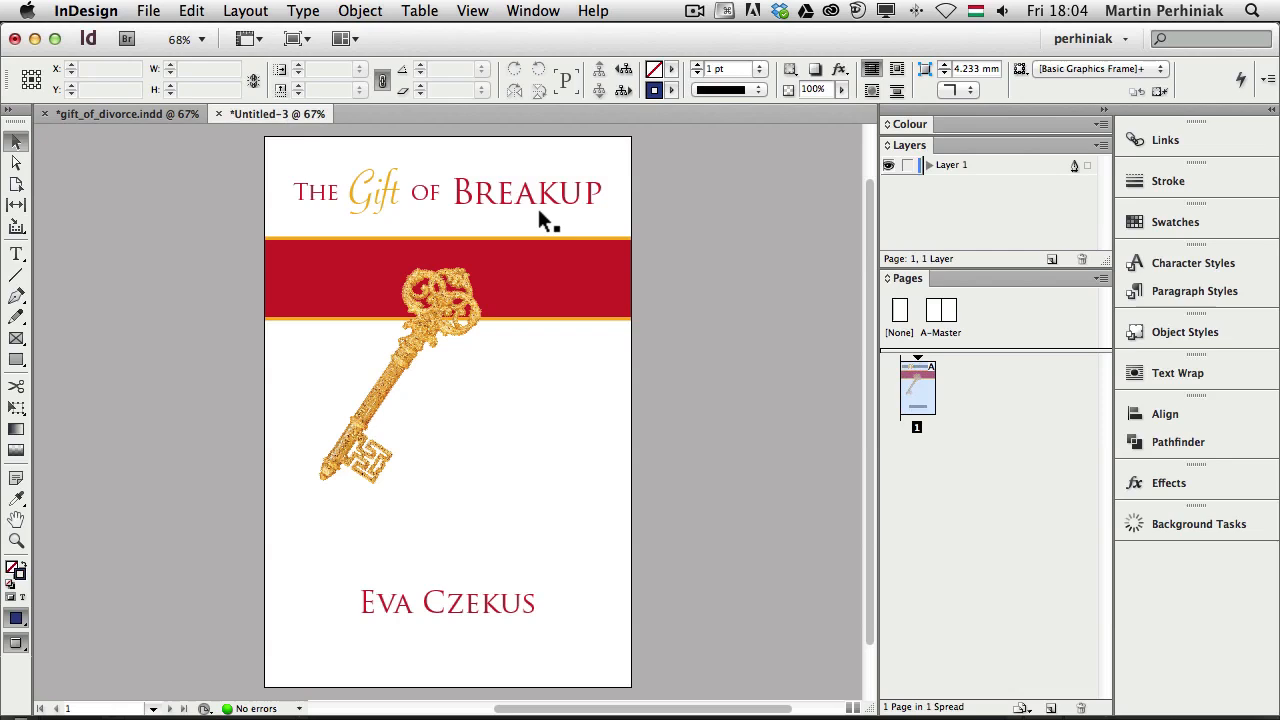
pyautogui.click(610, 268)
pyautogui.click(1227, 231)
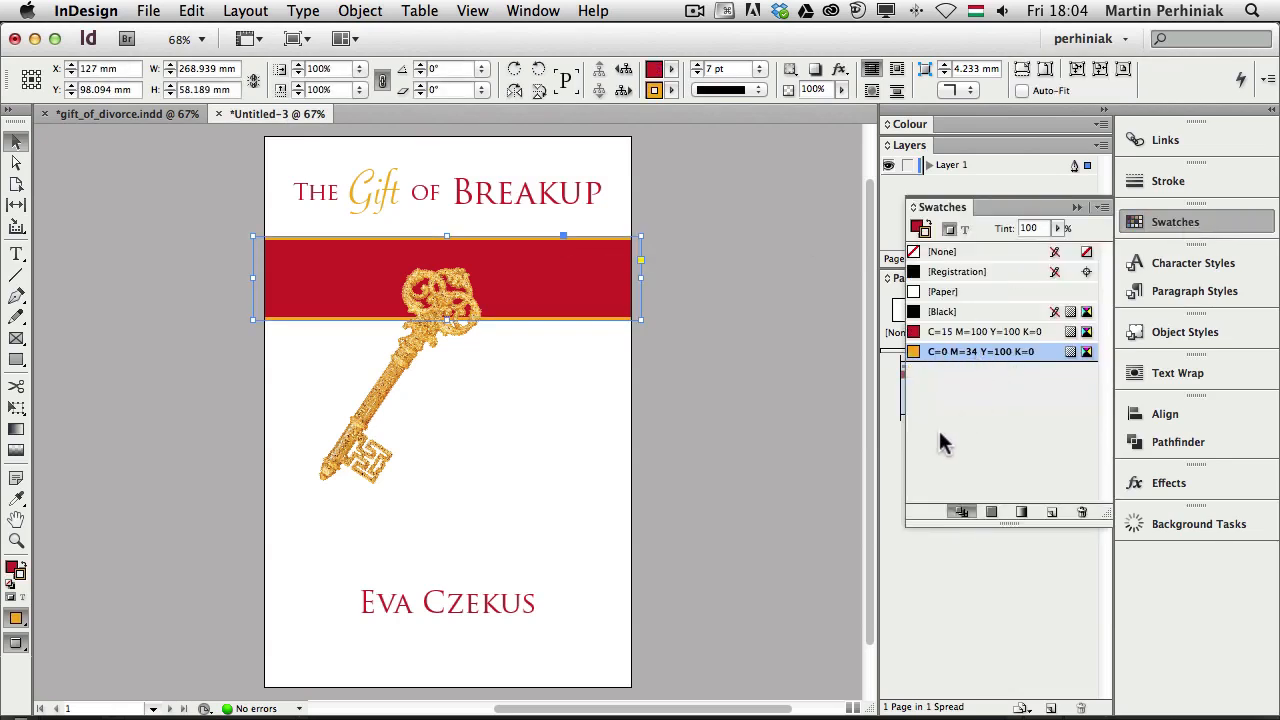
# Back in Photoshop, set the tag's stroke colour to C0 M34 Y100 K0
pyautogui.press('super+Tab')
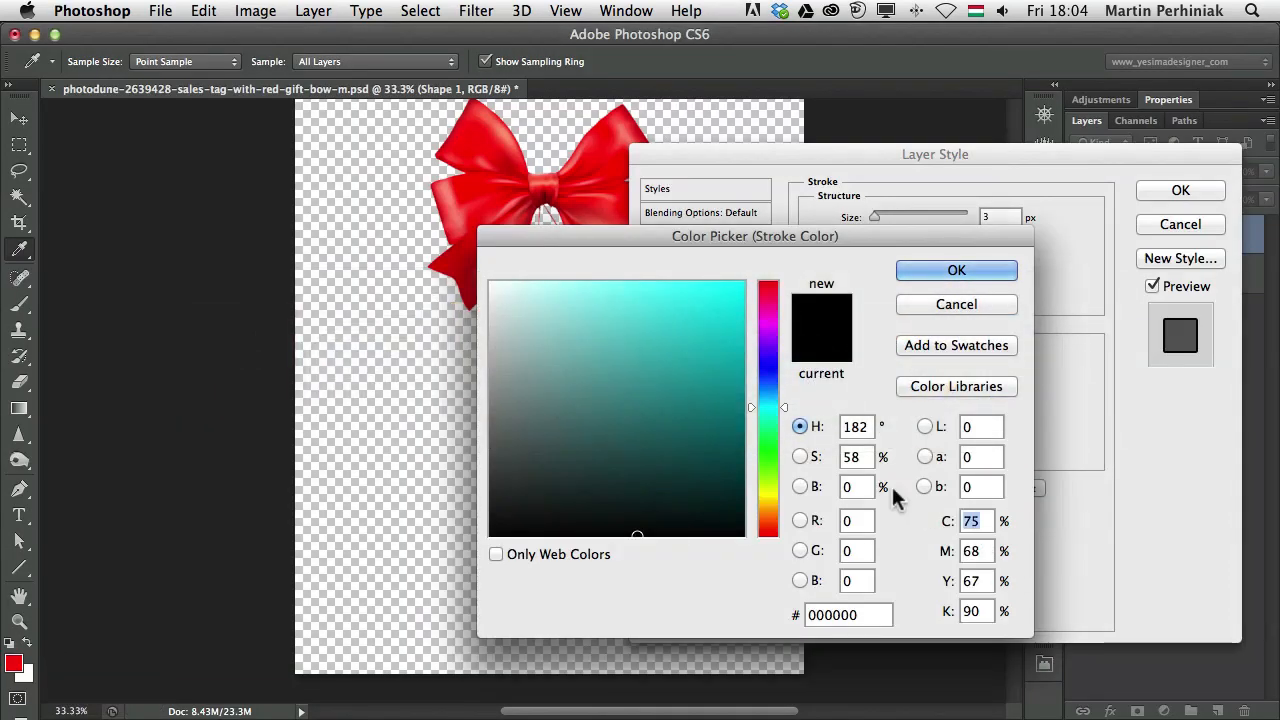
pyautogui.write('0')
pyautogui.press('Tab')
pyautogui.write('34')
pyautogui.press('Tab')
pyautogui.write('100')
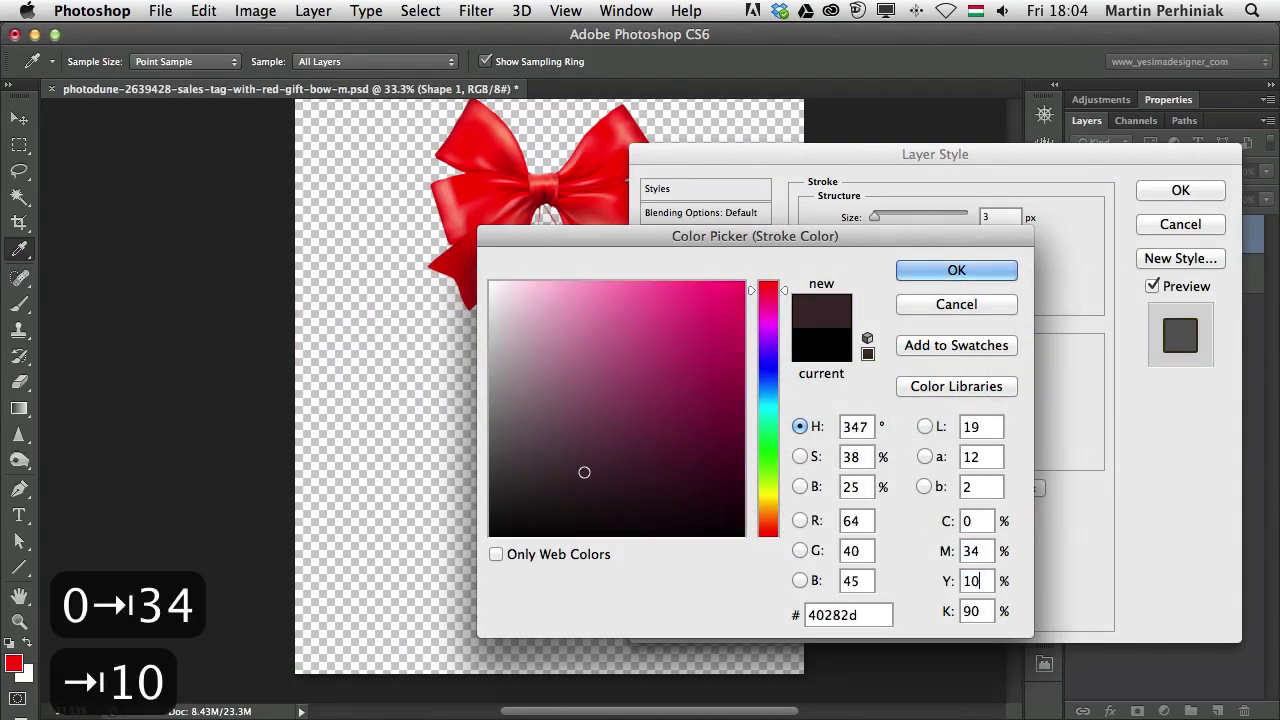
pyautogui.press('Tab')
pyautogui.write('0')
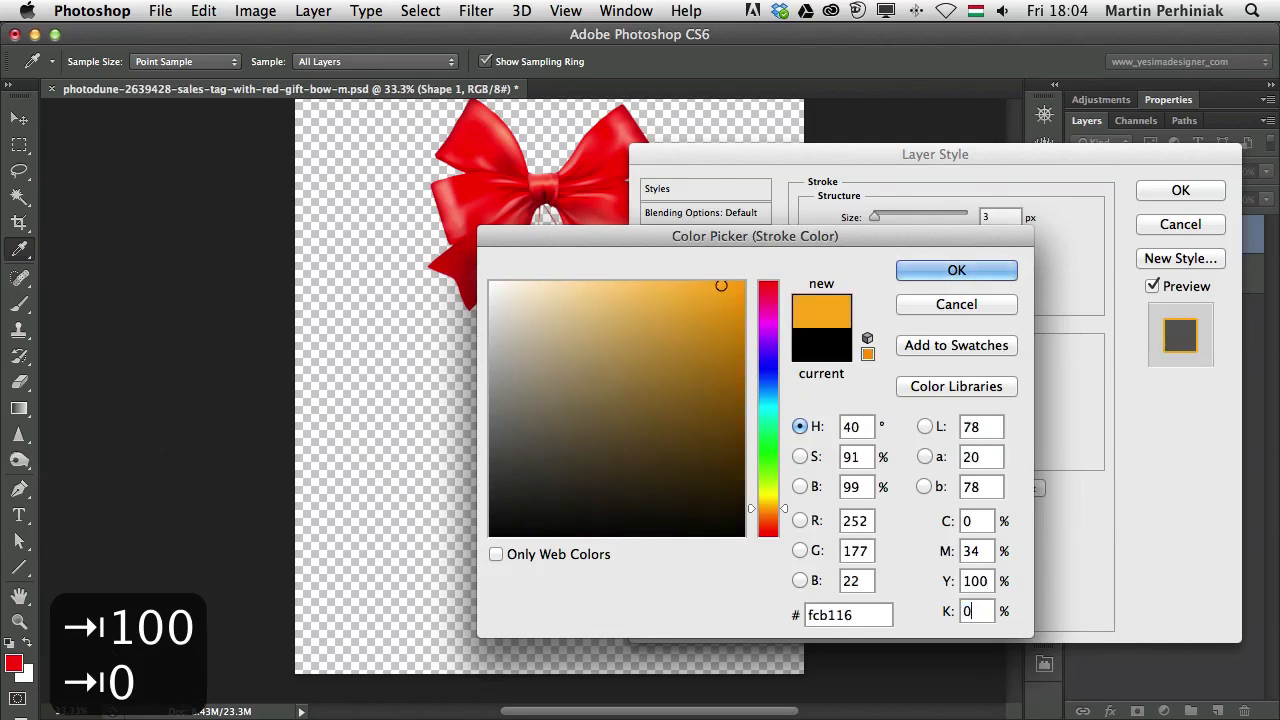
pyautogui.click(943, 268)
# Set the stroke position to Inside, thicken it to 24 px and apply it
pyautogui.click(1168, 185)
pyautogui.press('v')
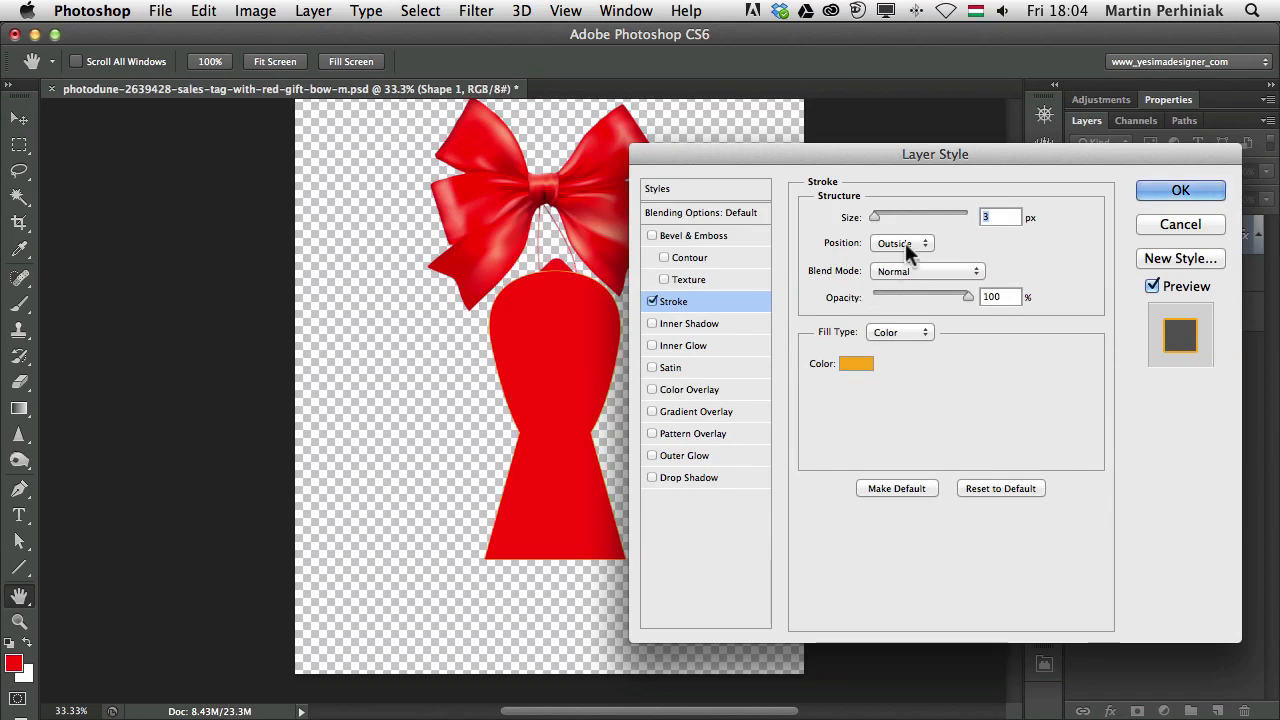
pyautogui.click(903, 241)
pyautogui.click(893, 257)
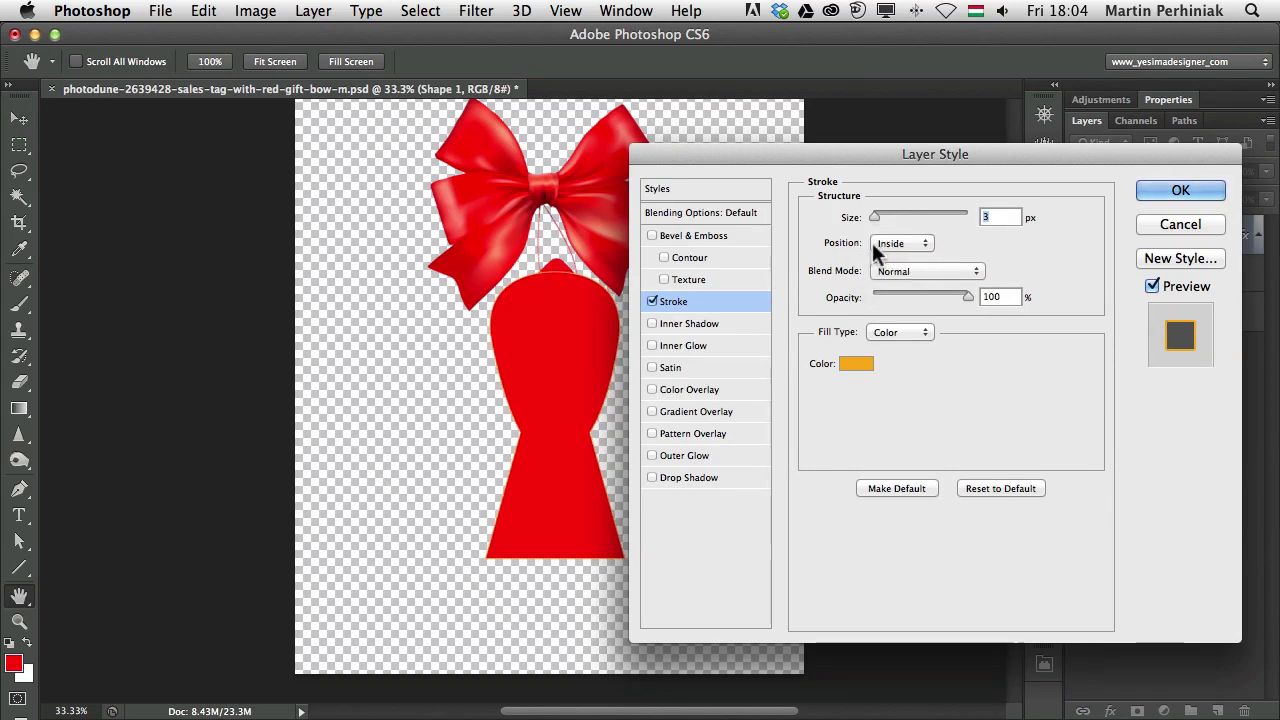
pyautogui.moveTo(883, 213); pyautogui.dragTo(885, 213)
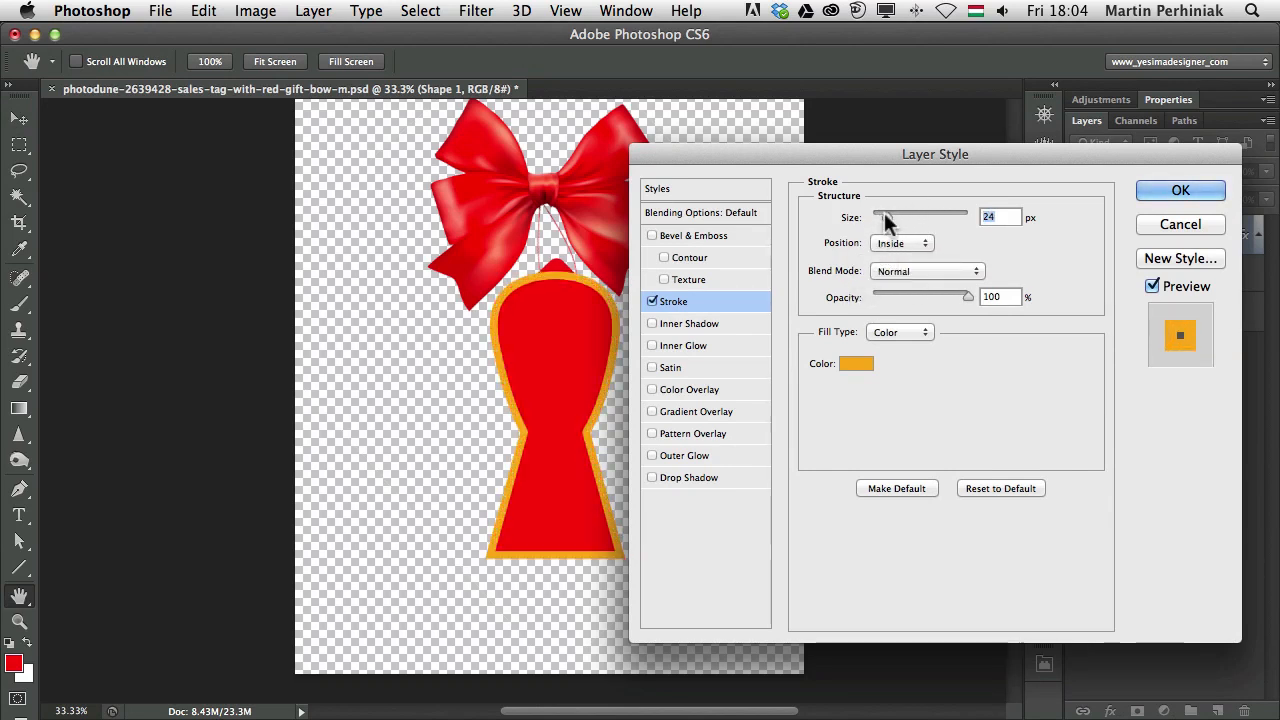
pyautogui.click(1195, 190)
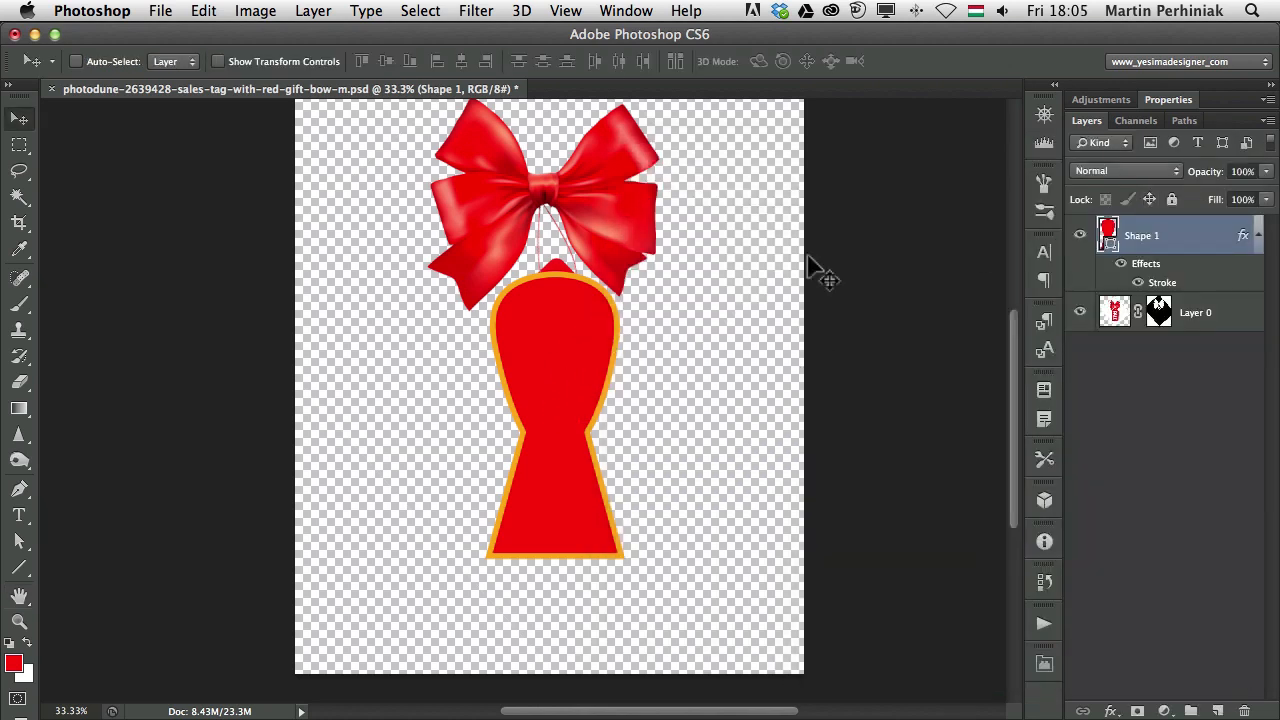
# Move the tag shape layer beneath the bow photo layer and zoom into the tag's top
pyautogui.moveTo(1086, 243); pyautogui.dragTo(1092, 342)
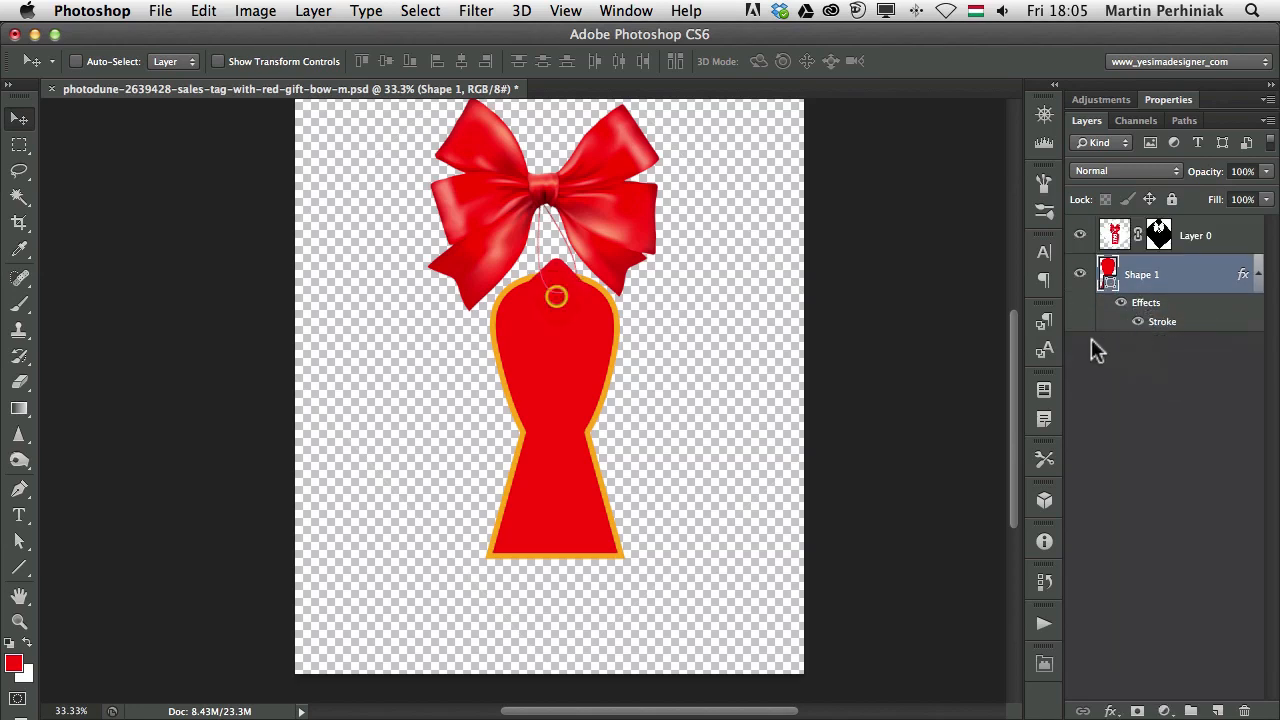
pyautogui.keyDown('super'); pyautogui.click(590, 283); pyautogui.keyUp('super')
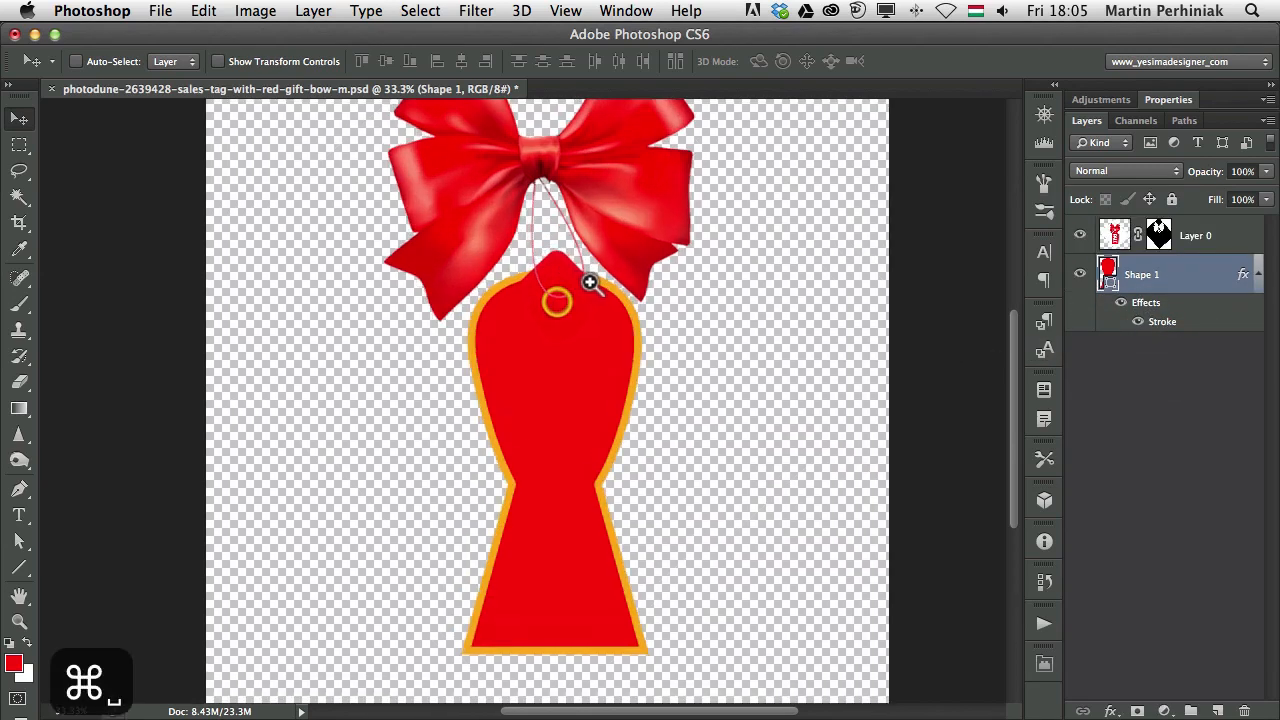
pyautogui.moveTo(590, 283); pyautogui.dragTo(646, 286)
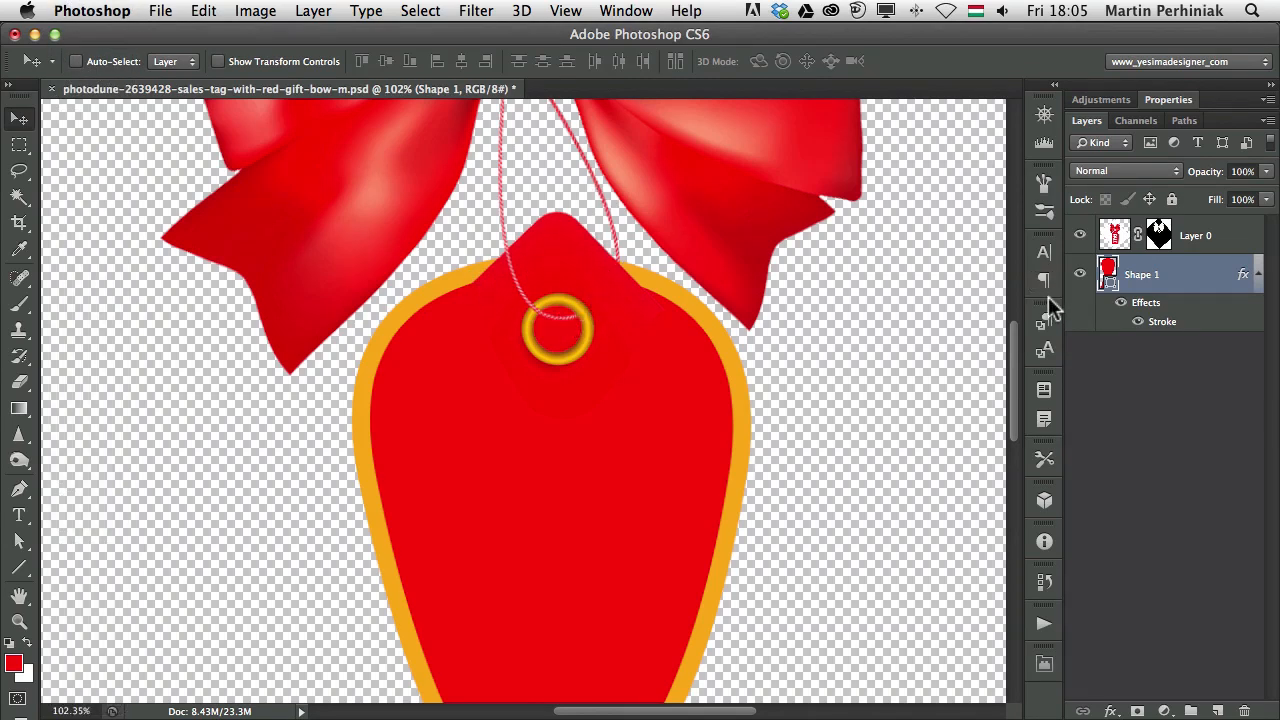
# Magic Wand the photo's original red tag and fill Layer 0's mask black to hide it
pyautogui.click(1112, 240)
pyautogui.press('w')
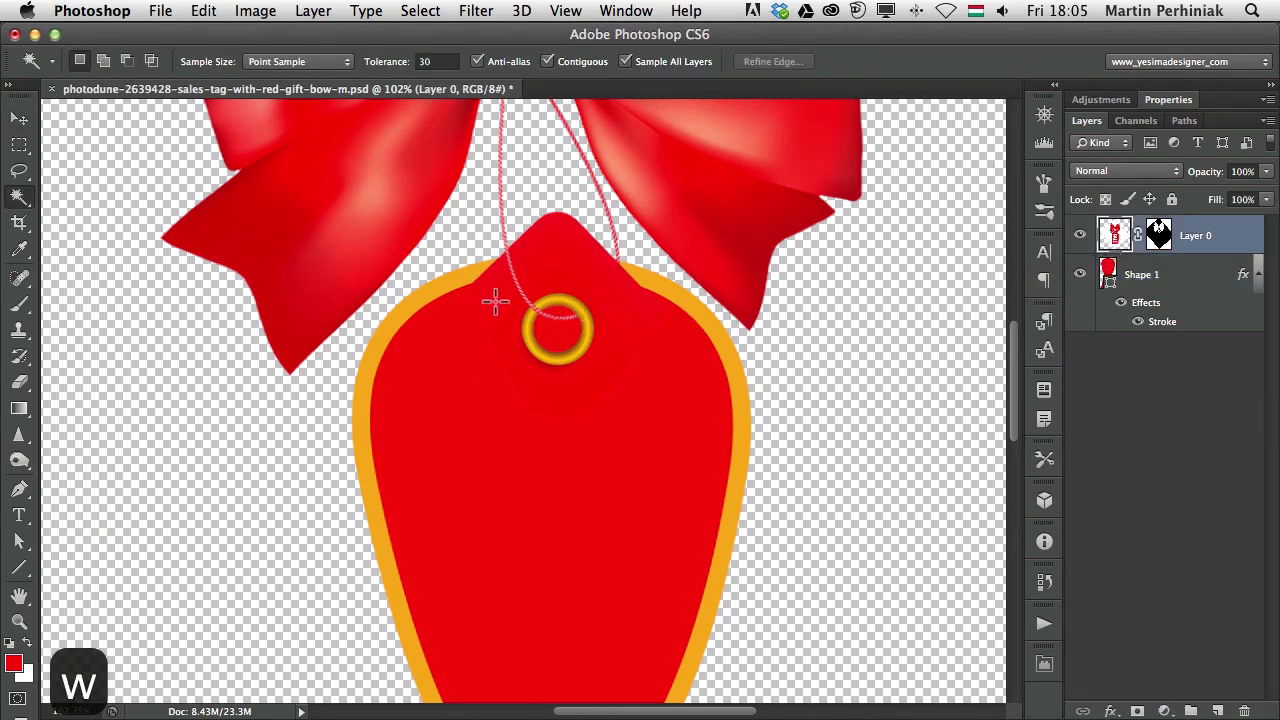
pyautogui.click(495, 302)
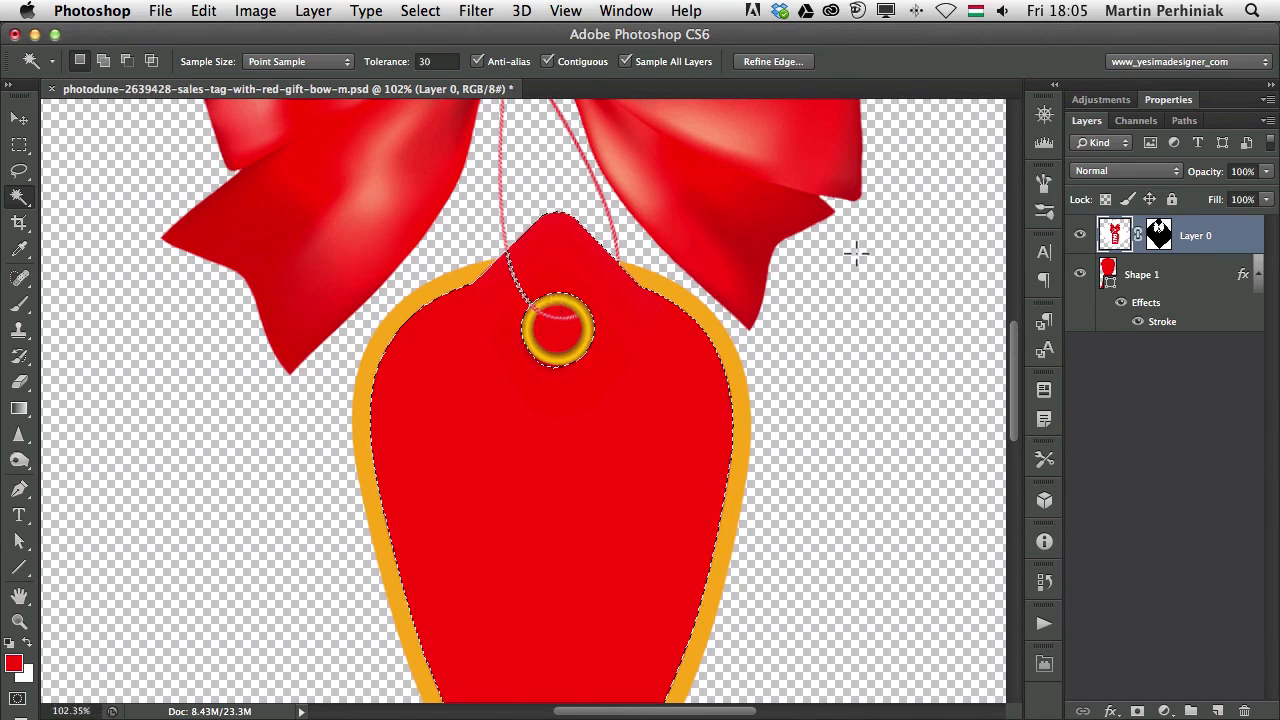
pyautogui.click(1080, 274)
pyautogui.press('super+d')
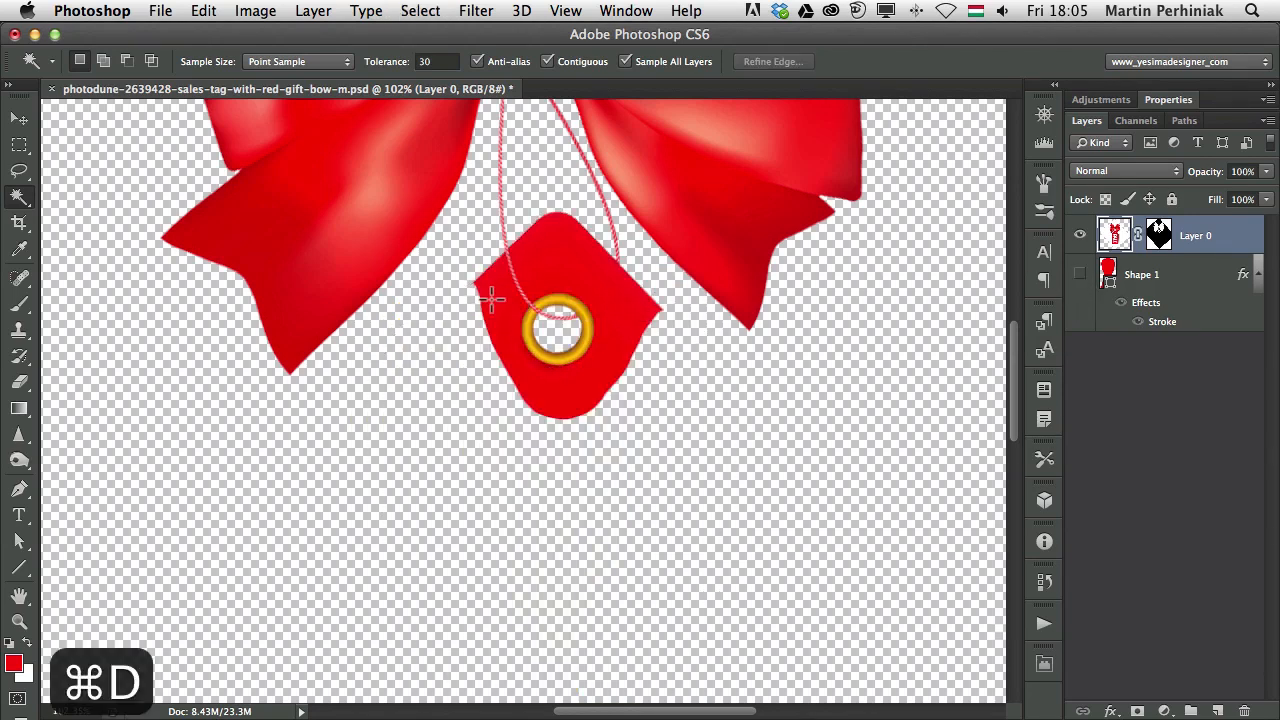
pyautogui.click(491, 300)
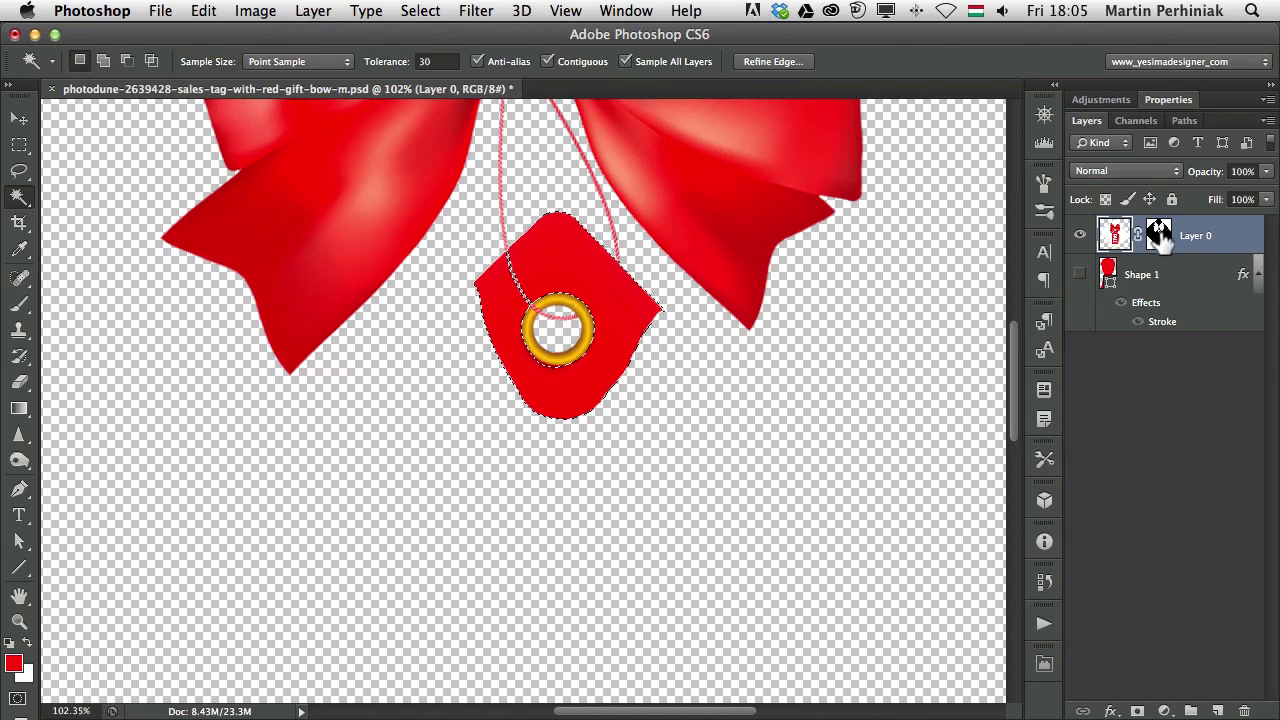
pyautogui.click(1158, 233)
pyautogui.hotkey('alt', 'BackSpace')
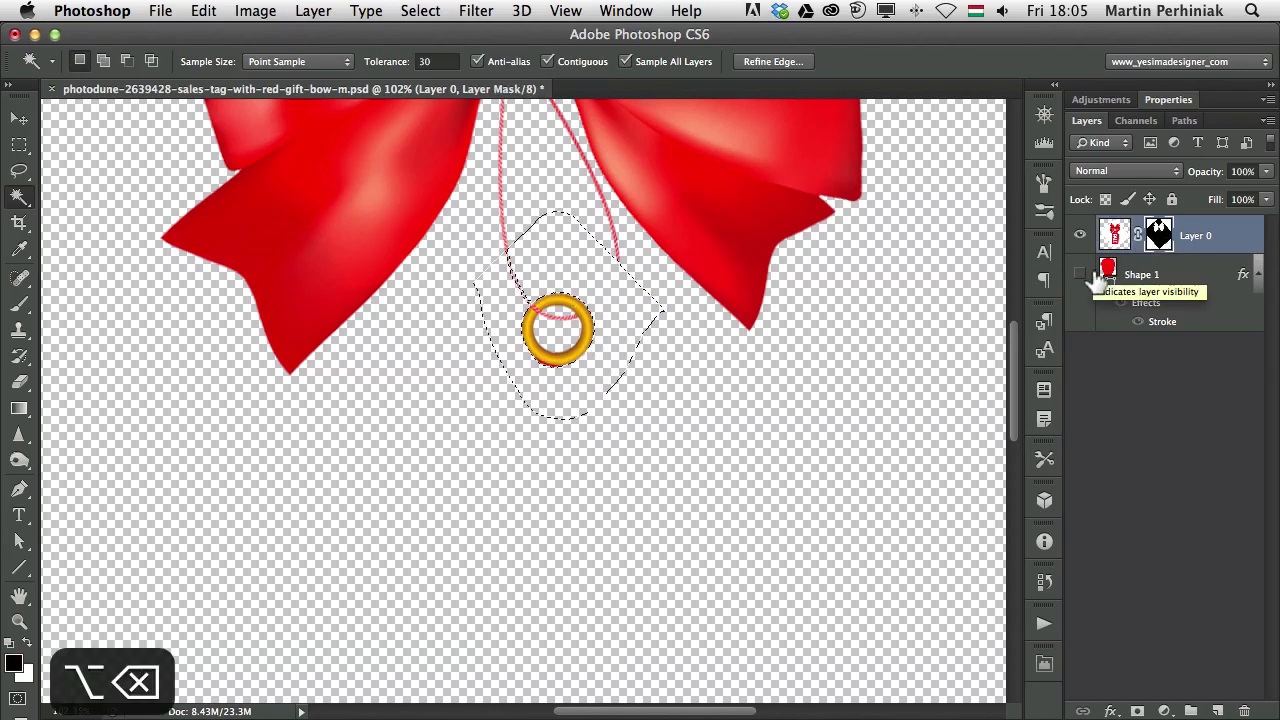
pyautogui.press('super+d')
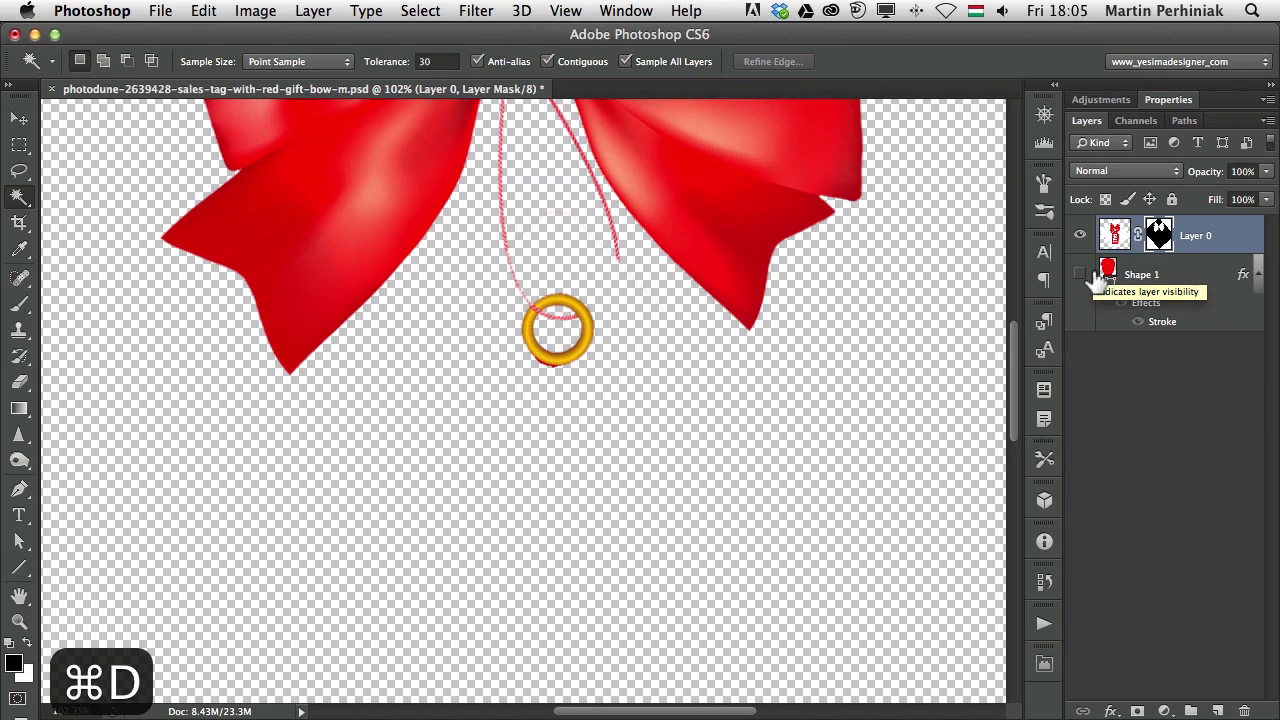
pyautogui.click(1080, 274)
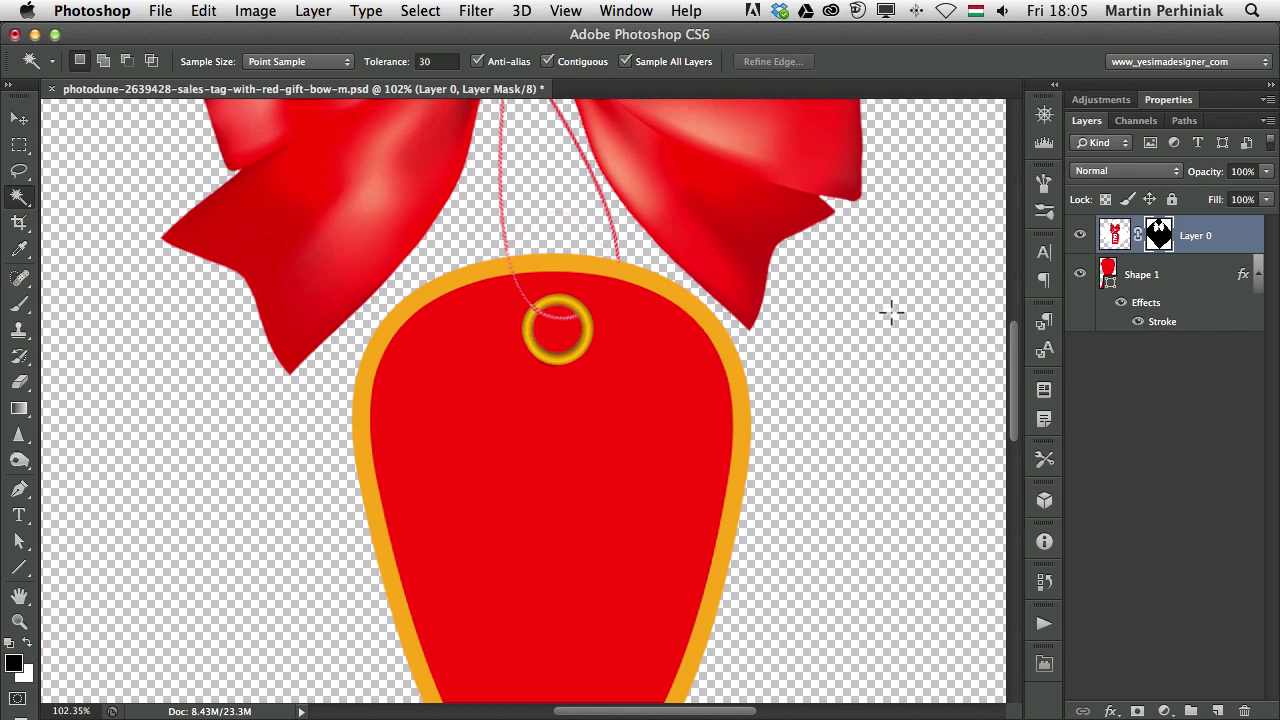
pyautogui.click(1158, 280)
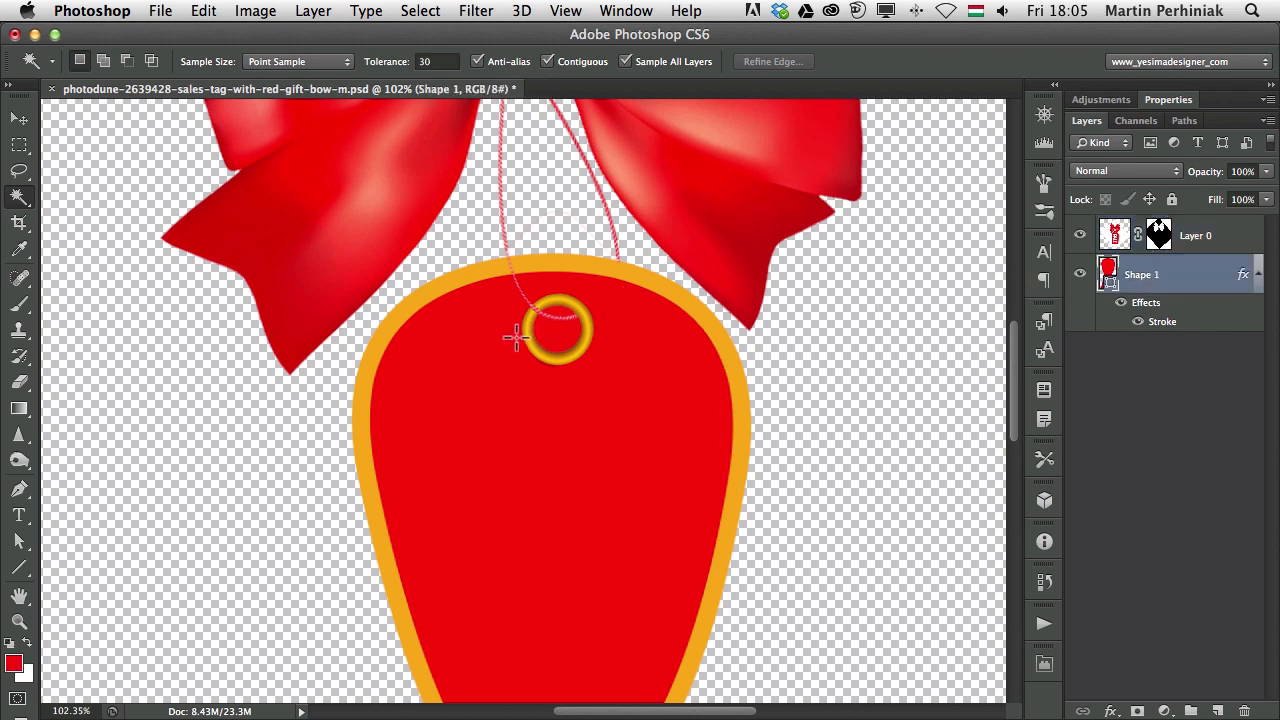
pyautogui.moveTo(515, 338); pyautogui.dragTo(603, 290)
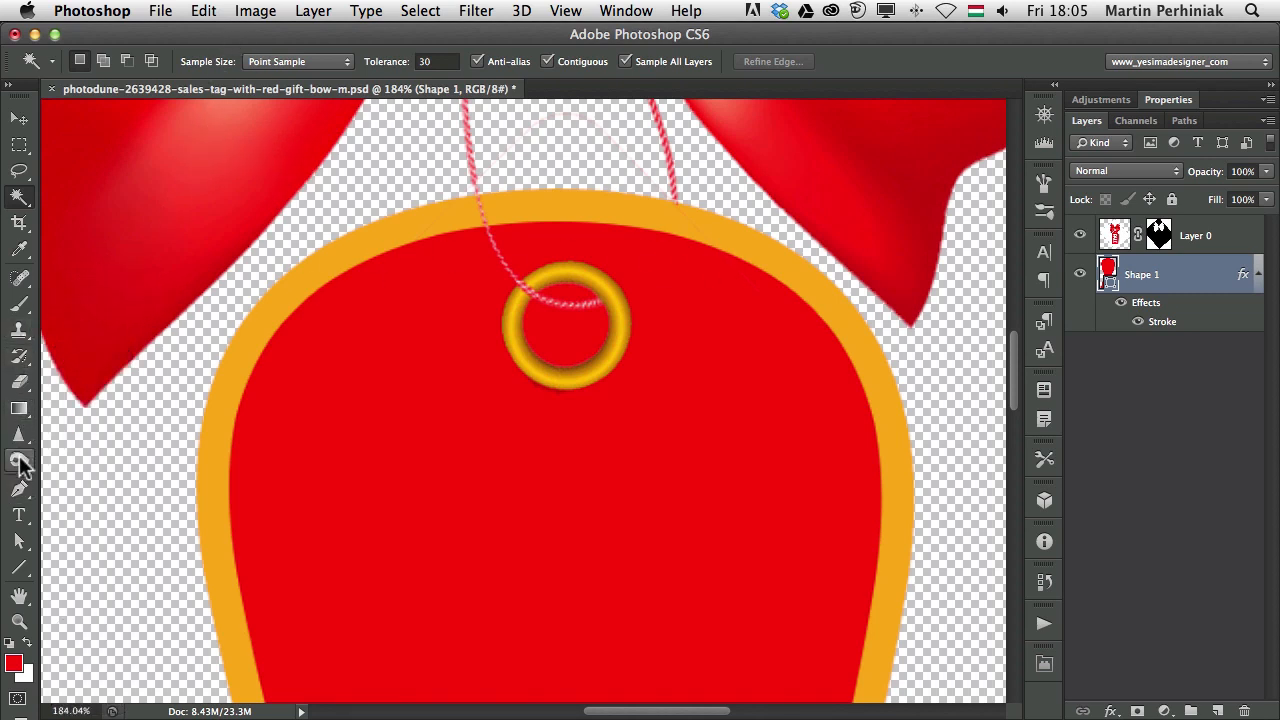
# With the Ellipse Tool set to Subtract Front Shape, draw a circle inside the gold ring
pyautogui.click(18, 567)
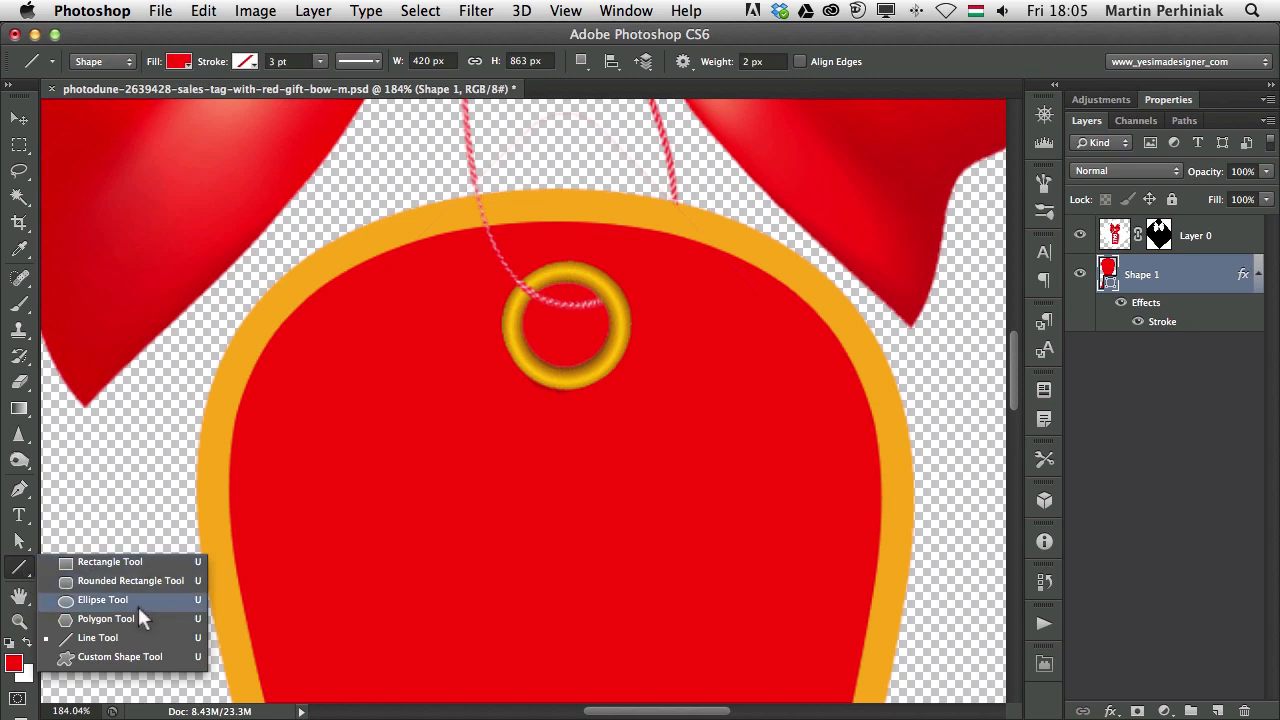
pyautogui.click(140, 598)
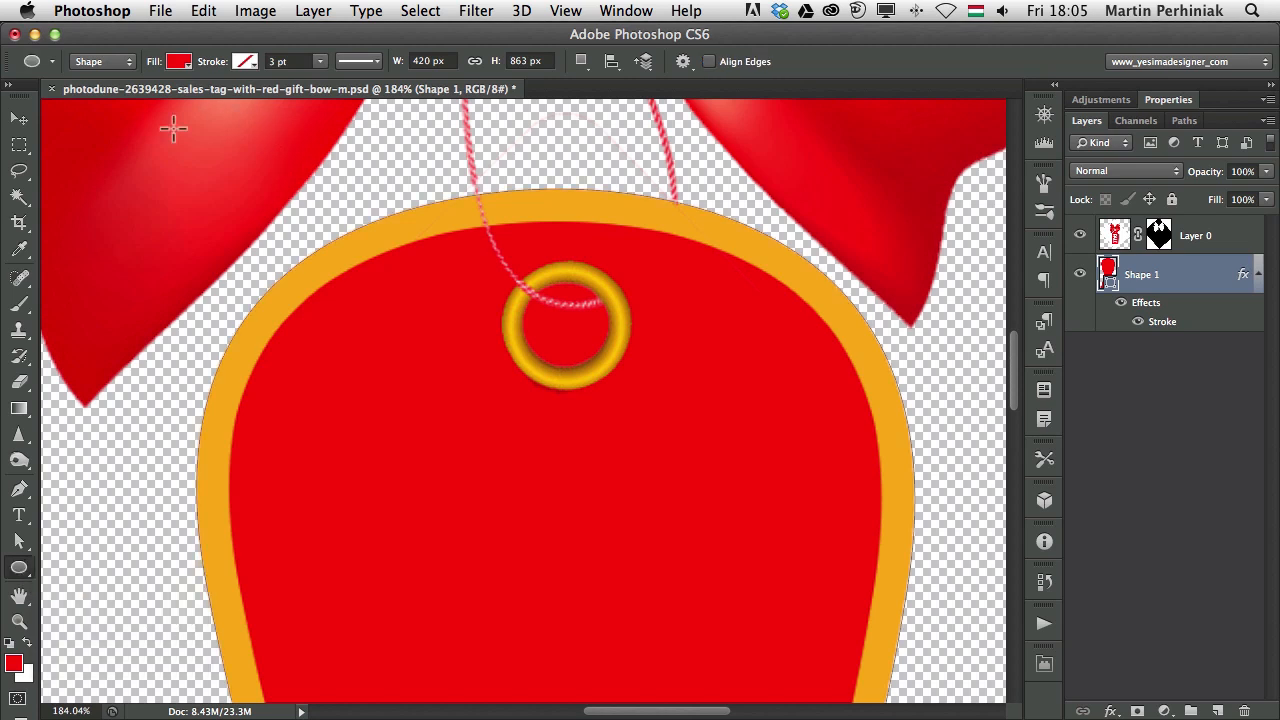
pyautogui.click(582, 61)
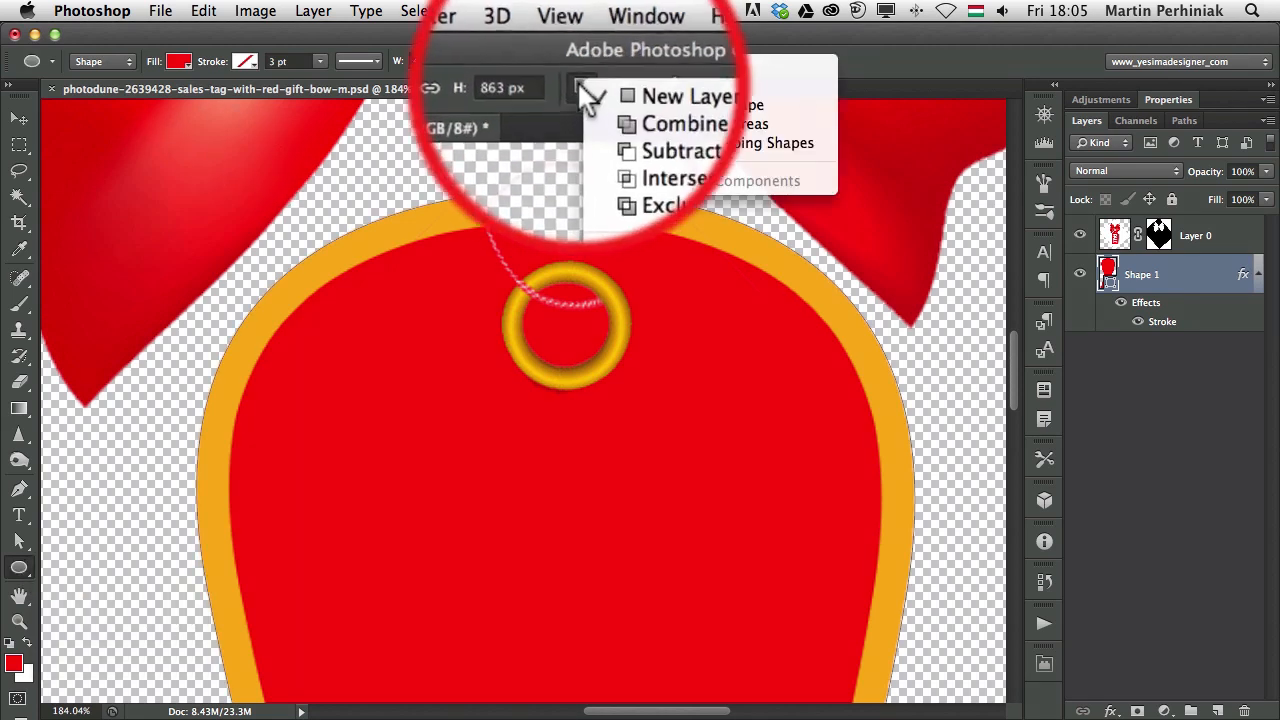
pyautogui.click(582, 61)
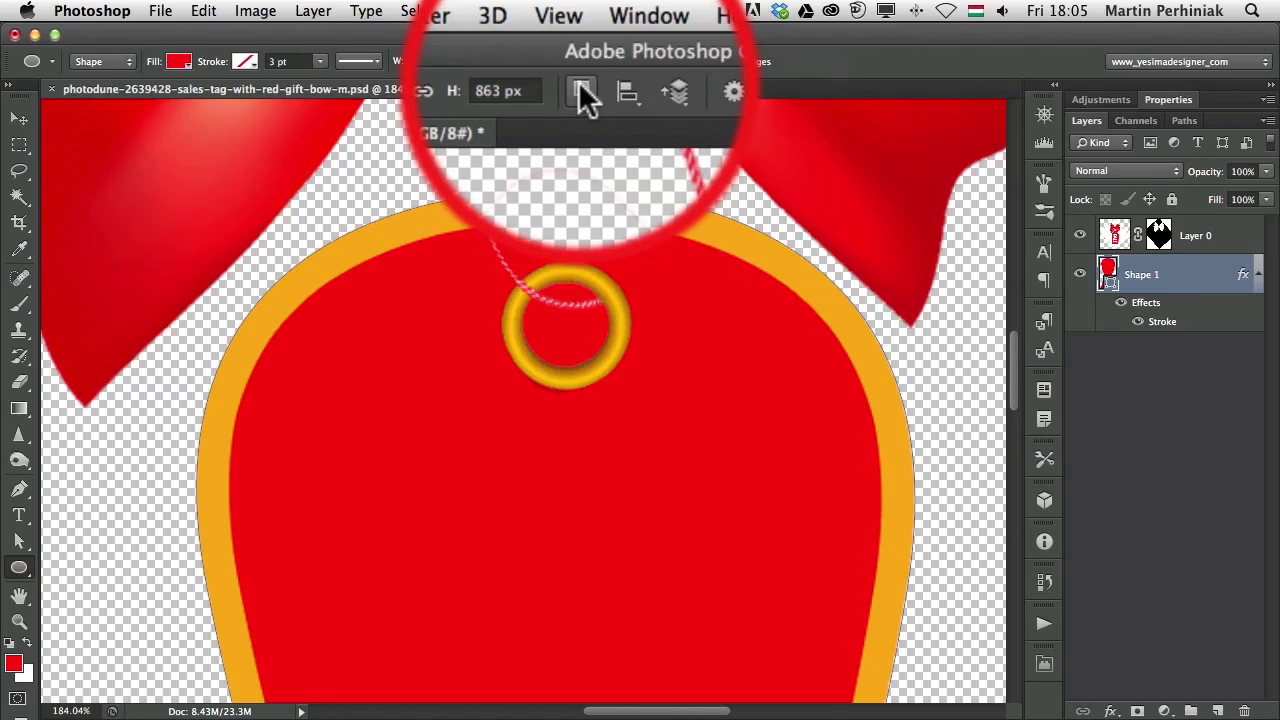
pyautogui.click(582, 61)
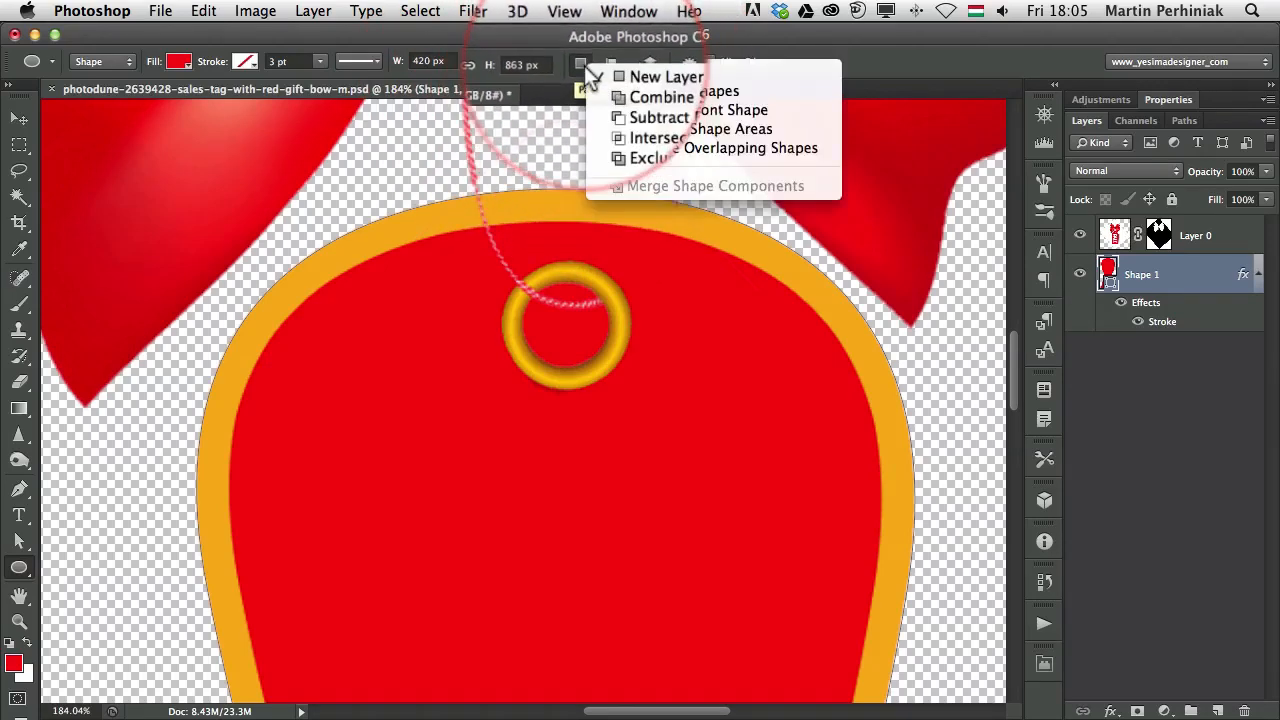
pyautogui.click(686, 111)
pyautogui.moveTo(528, 290); pyautogui.dragTo(622, 374)
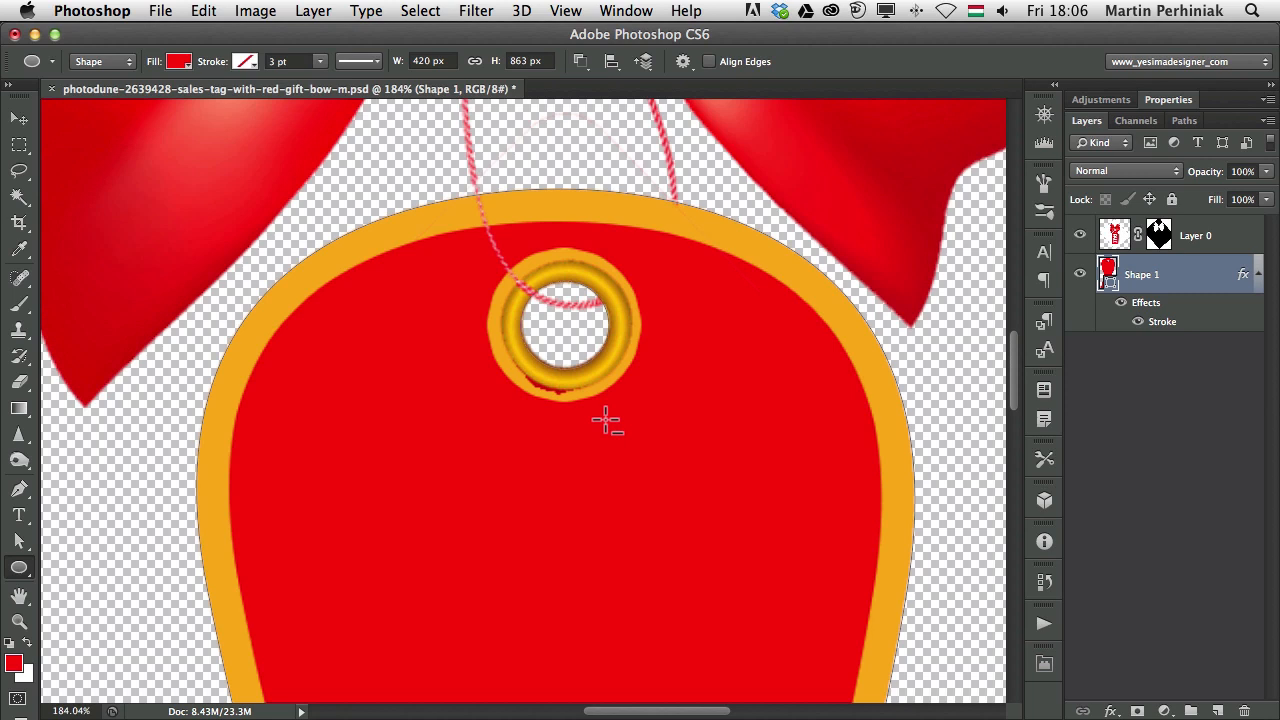
pyautogui.press('a')
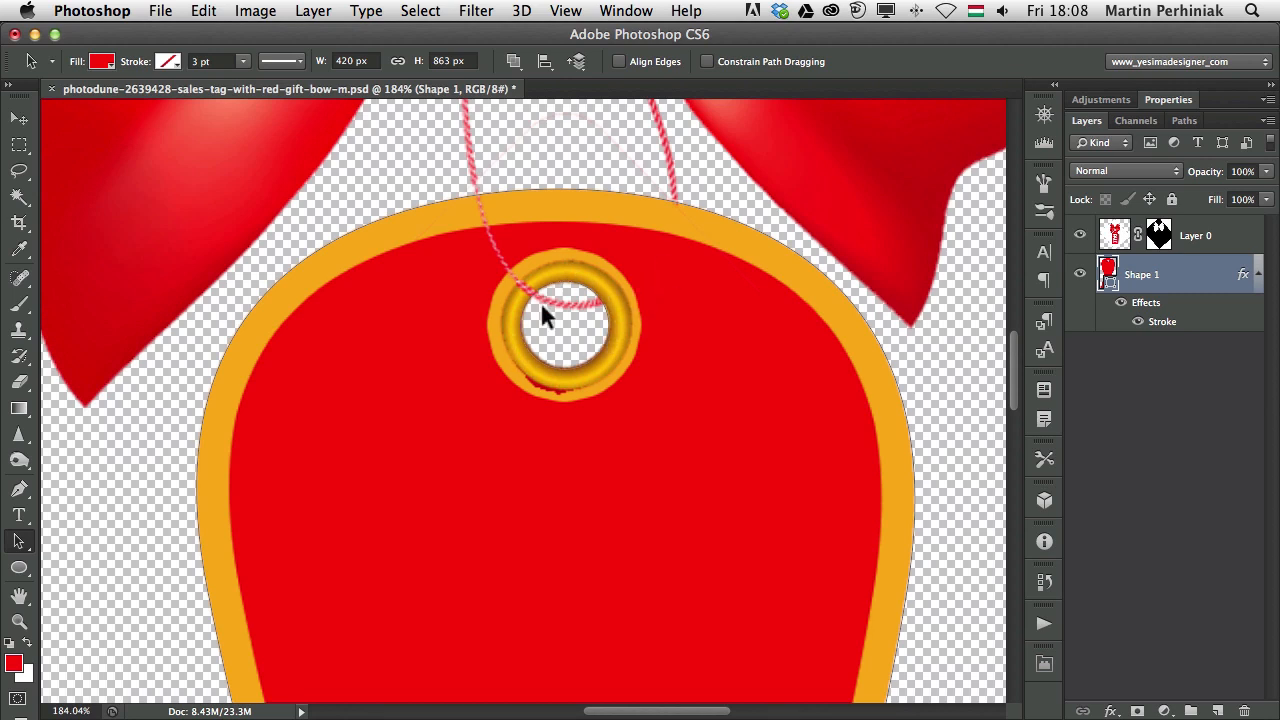
# Delete the circular hole subpath from the tag shape and show Layer 0 again
pyautogui.click(1079, 274)
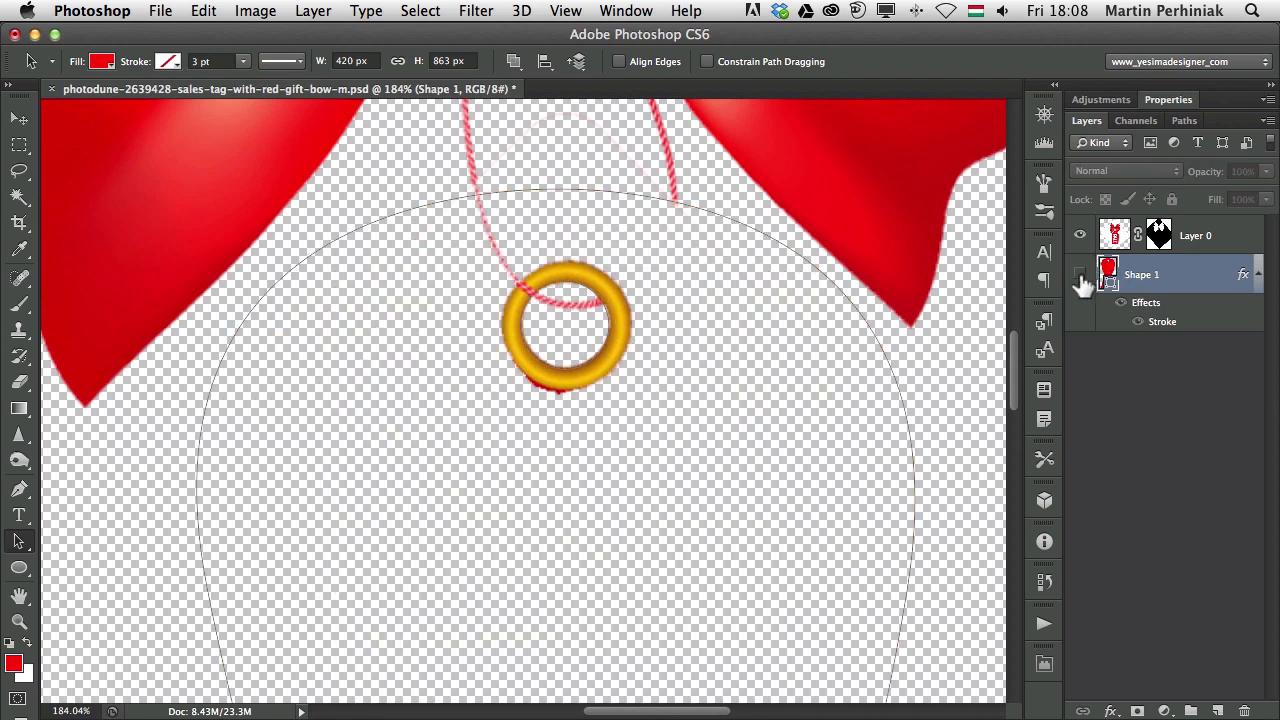
pyautogui.click(1080, 236)
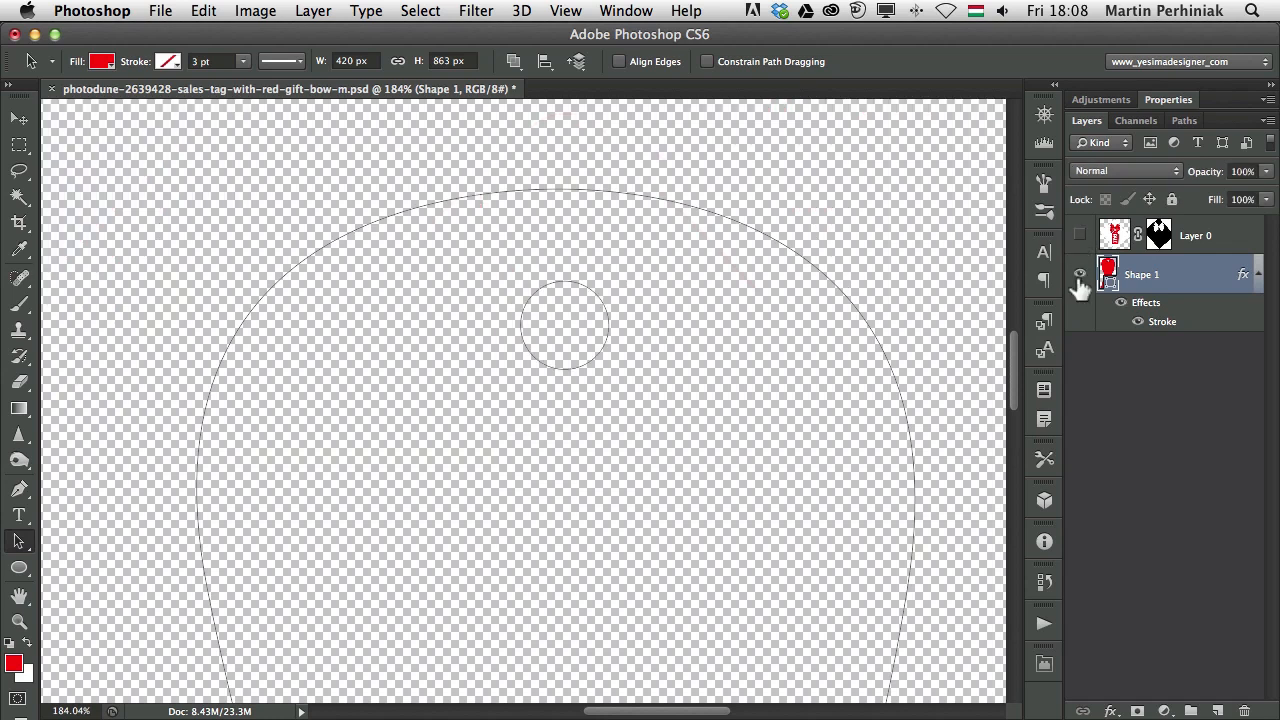
pyautogui.click(1079, 274)
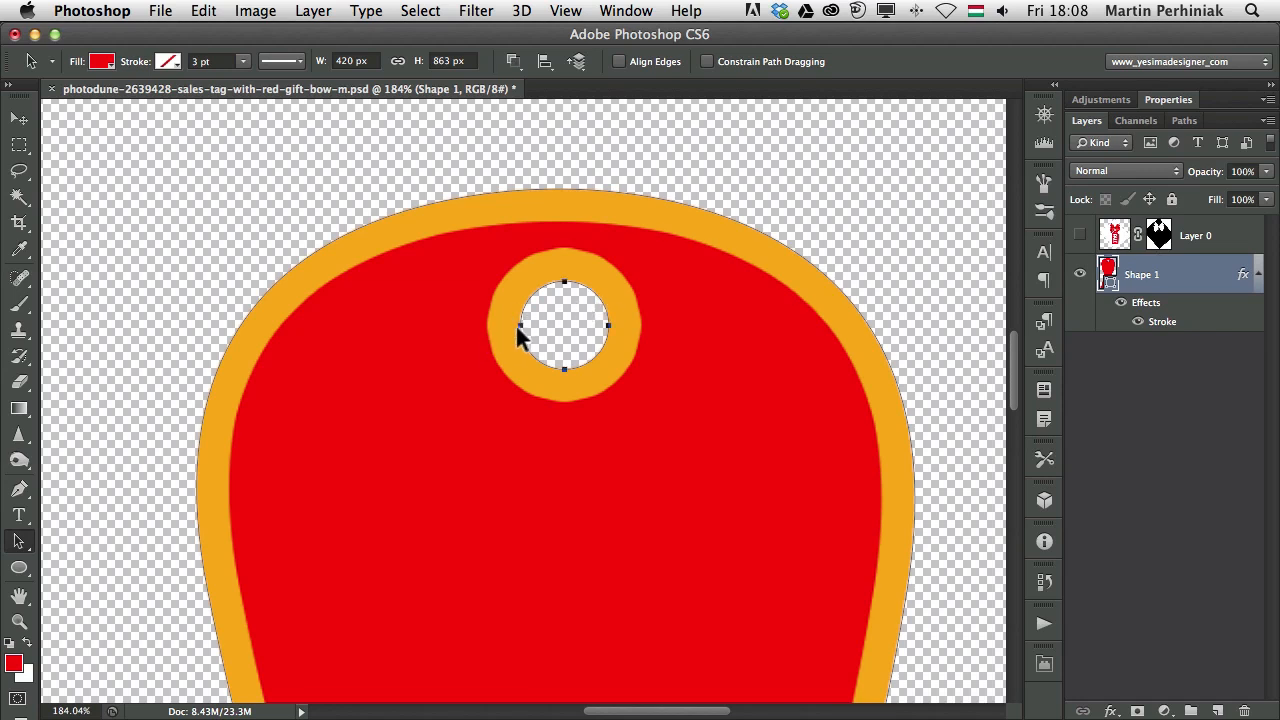
pyautogui.press('BackSpace')
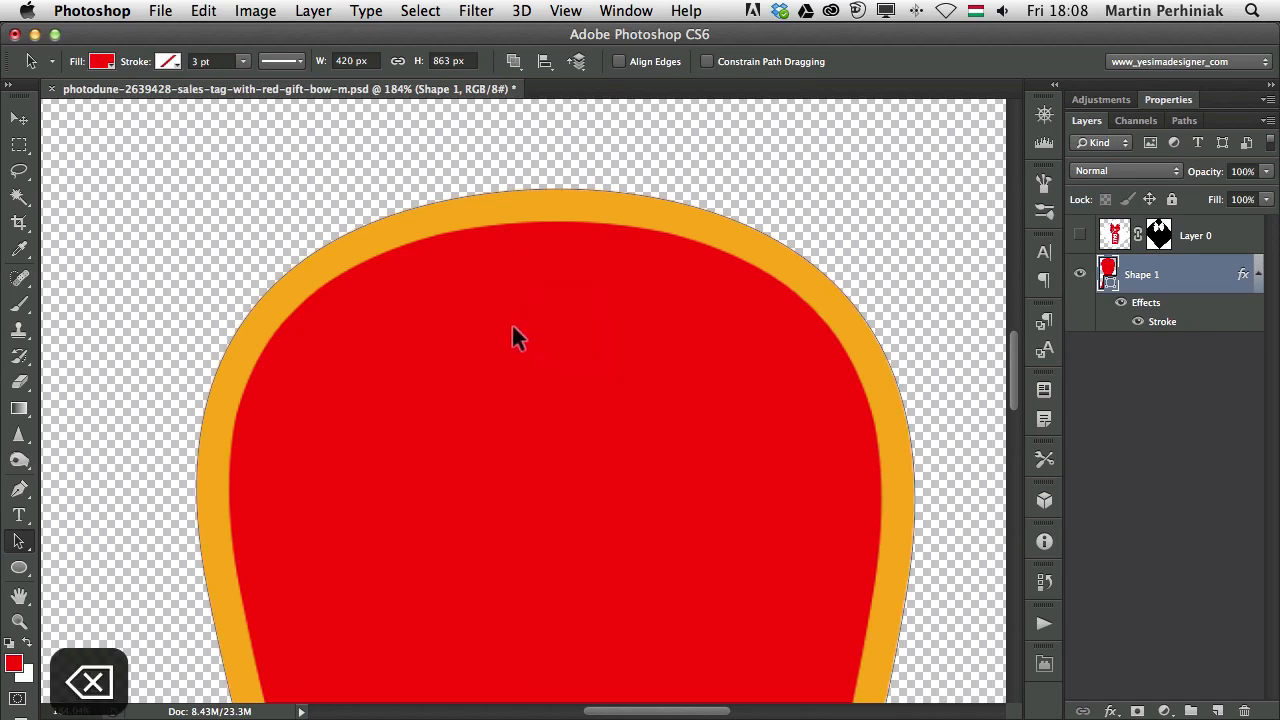
pyautogui.click(1079, 237)
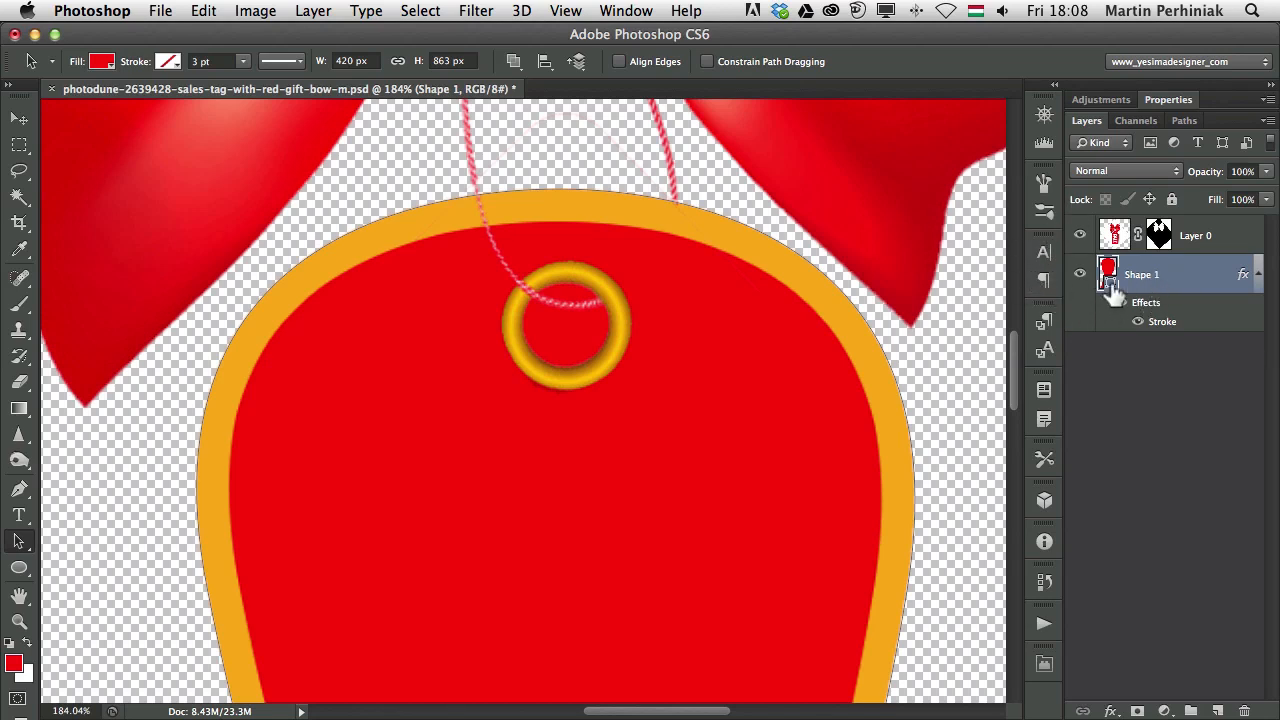
# Add a layer mask to Shape 1 and fill an elliptical selection over the ring's hole with black
pyautogui.click(1137, 711)
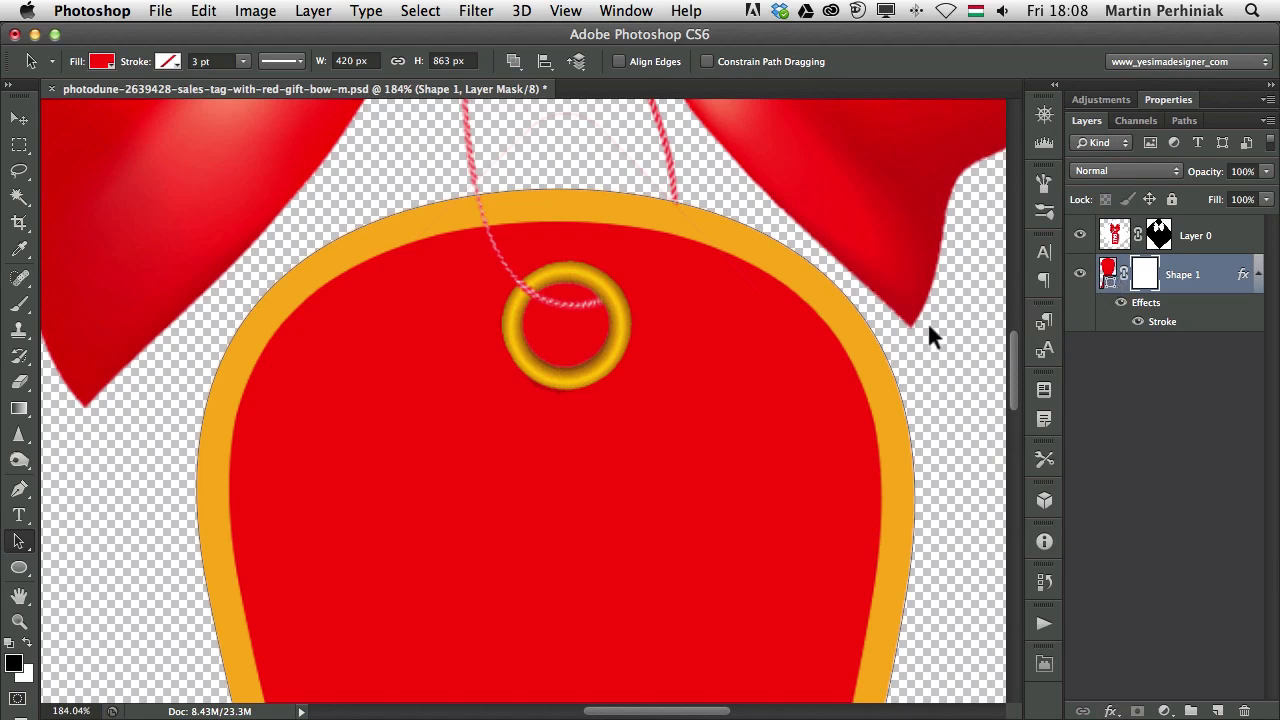
pyautogui.moveTo(19, 145); pyautogui.dragTo(110, 155)
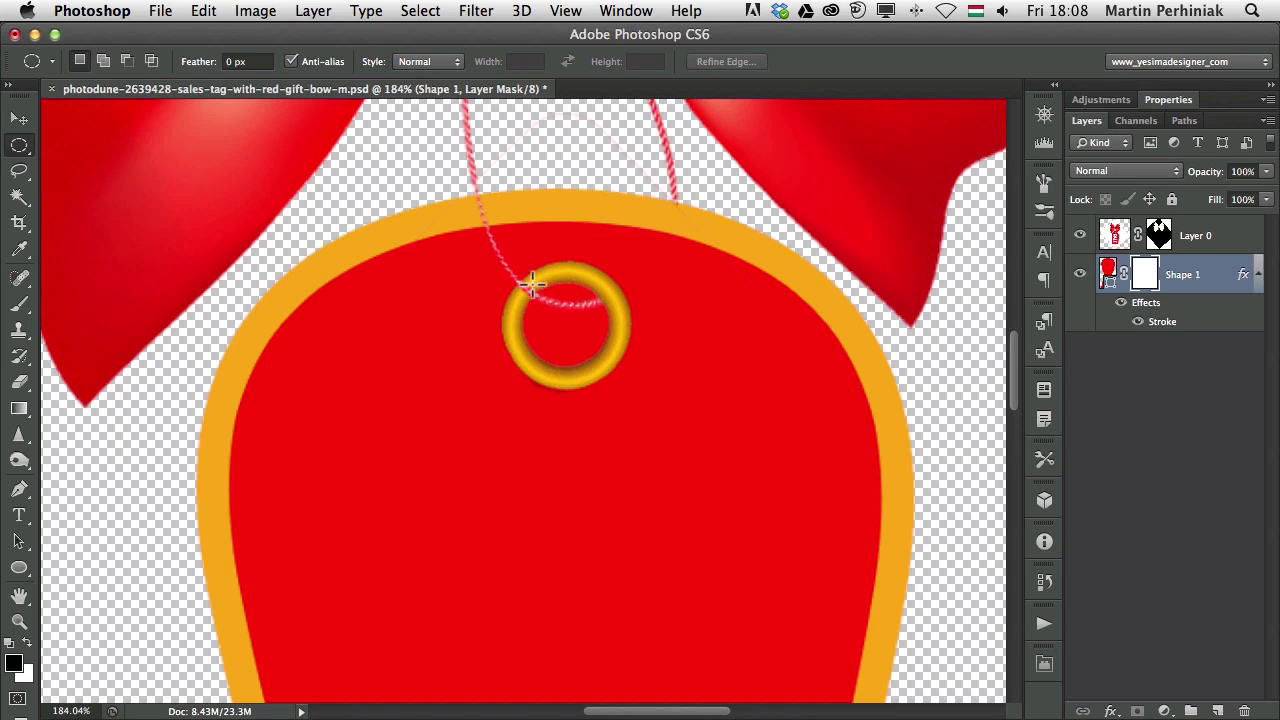
pyautogui.moveTo(532, 284); pyautogui.dragTo(606, 366)
pyautogui.press('space')
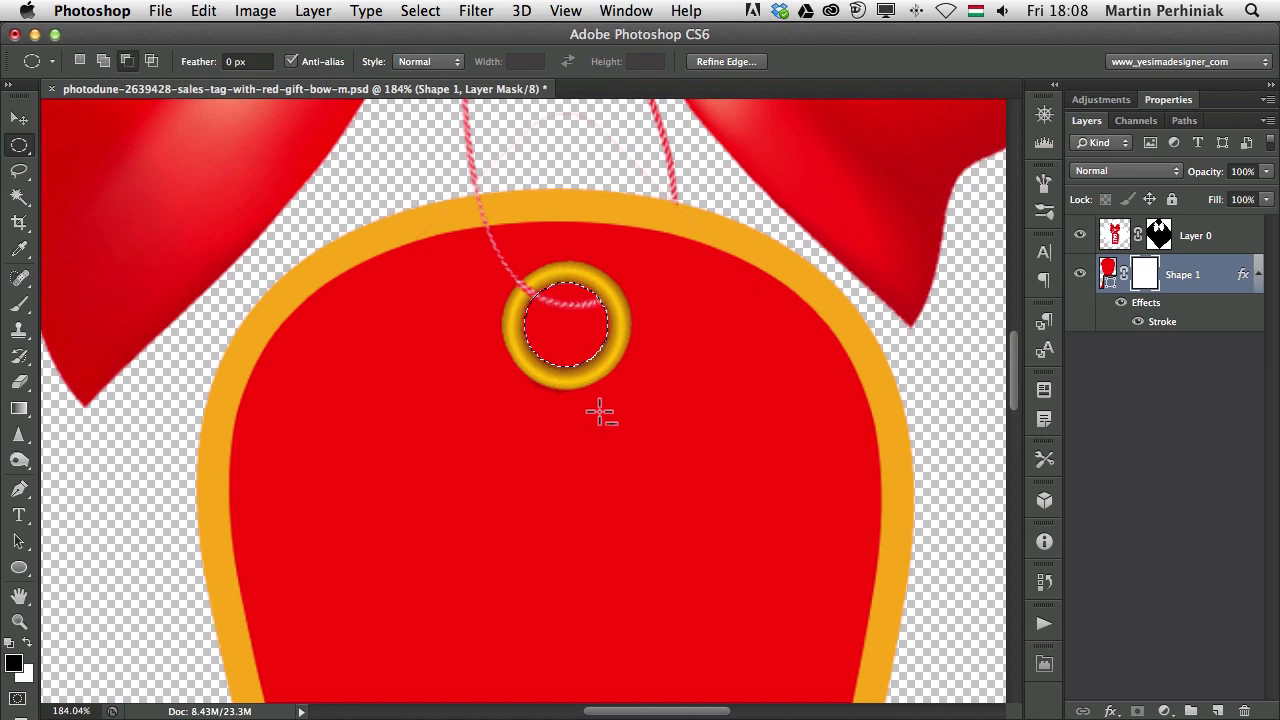
pyautogui.hotkey('alt', 'BackSpace')
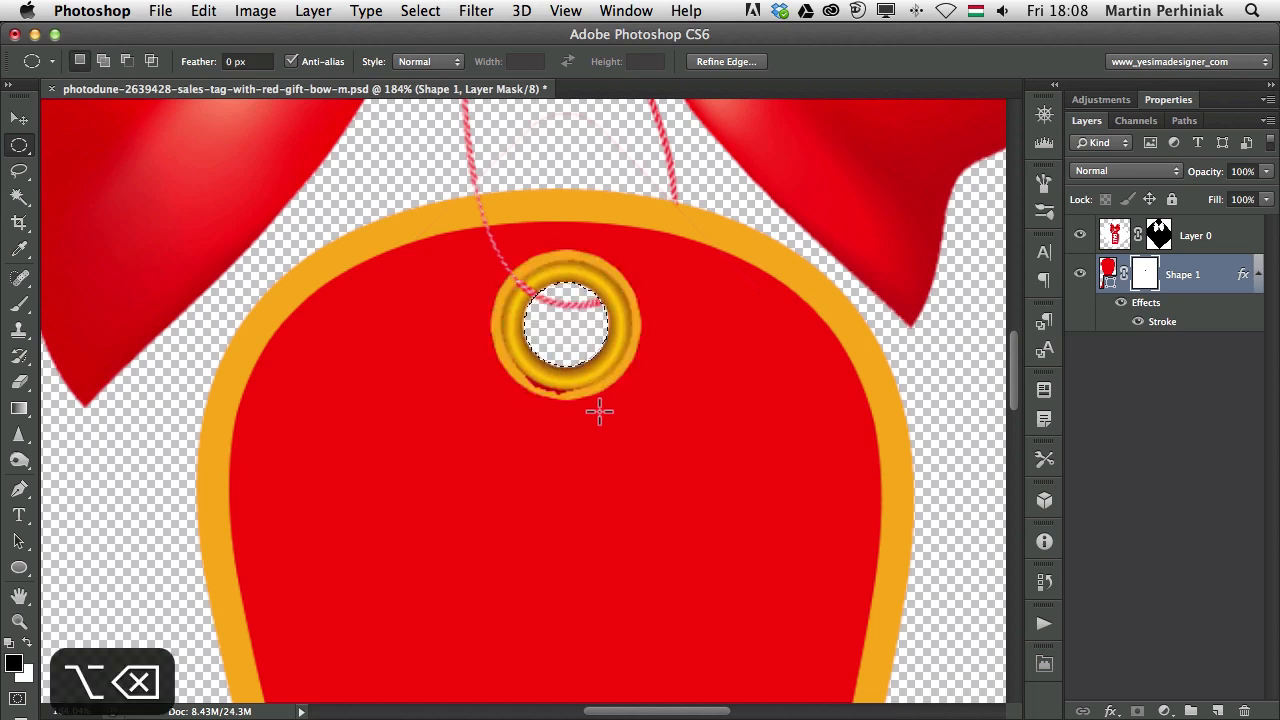
pyautogui.press('super+d')
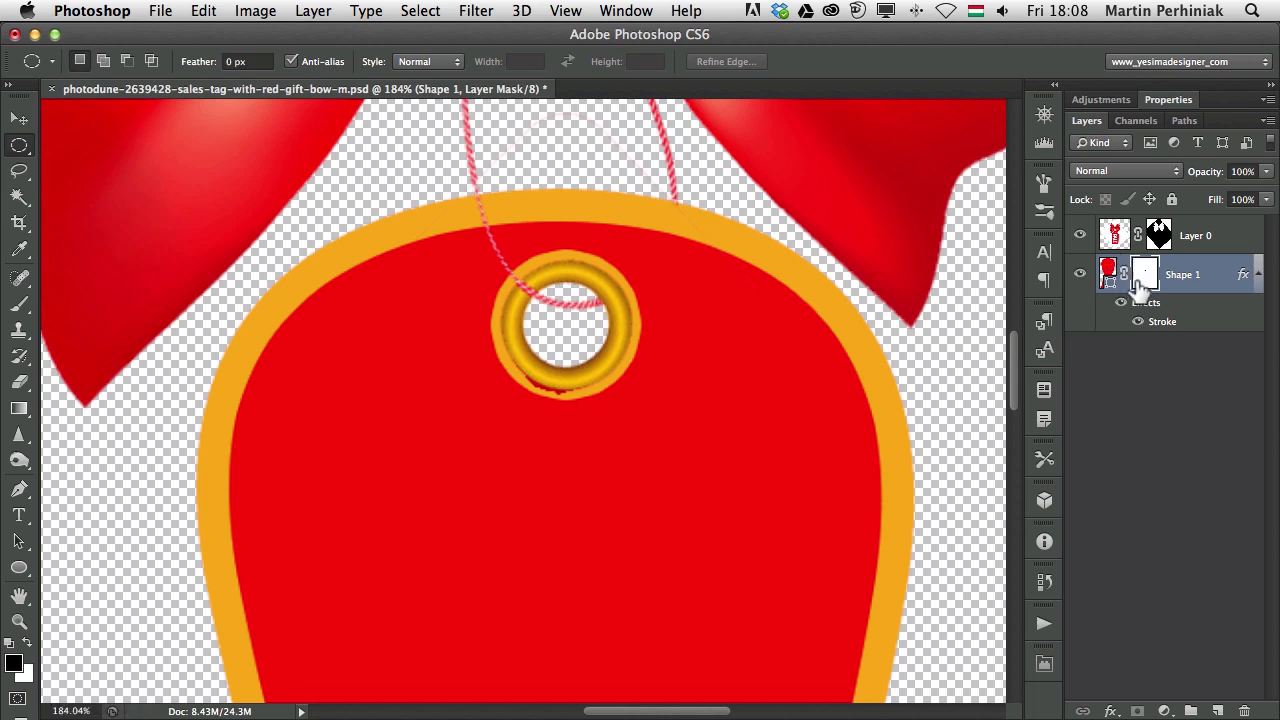
# Turn on Layer Mask Hides Effects in the tag layer's Blending Options
pyautogui.doubleClick(1213, 276)
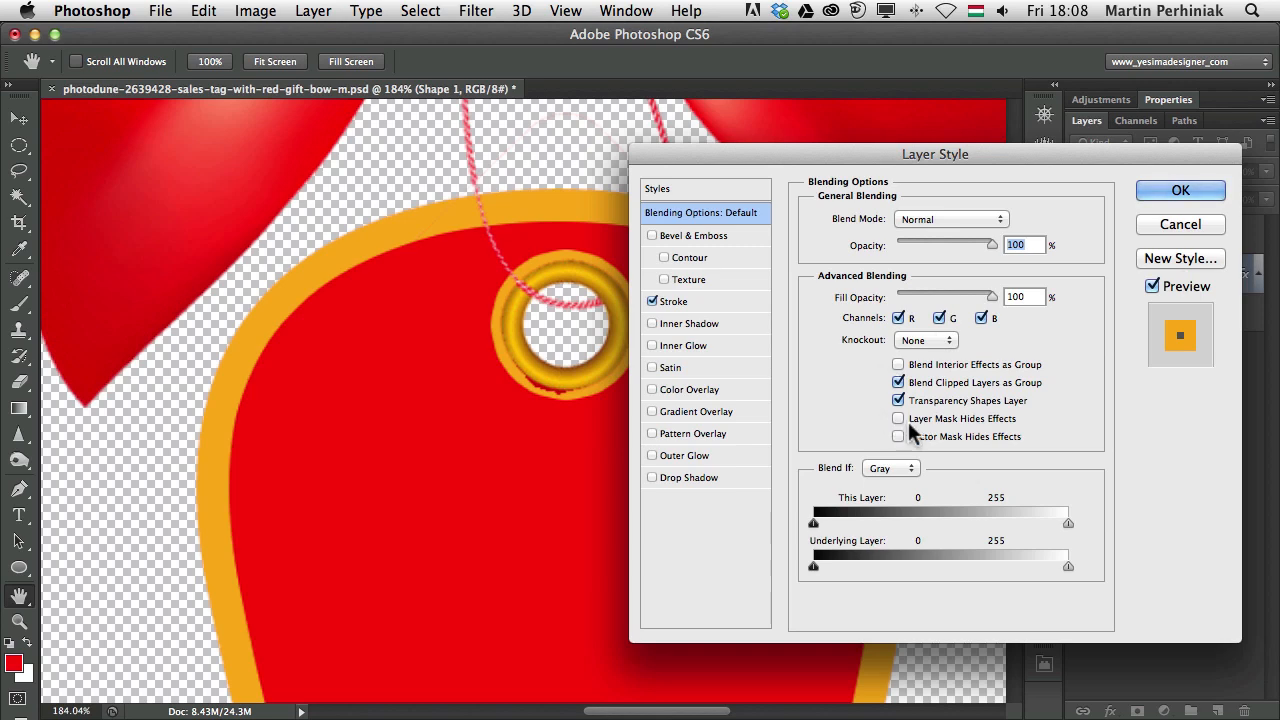
pyautogui.click(903, 418)
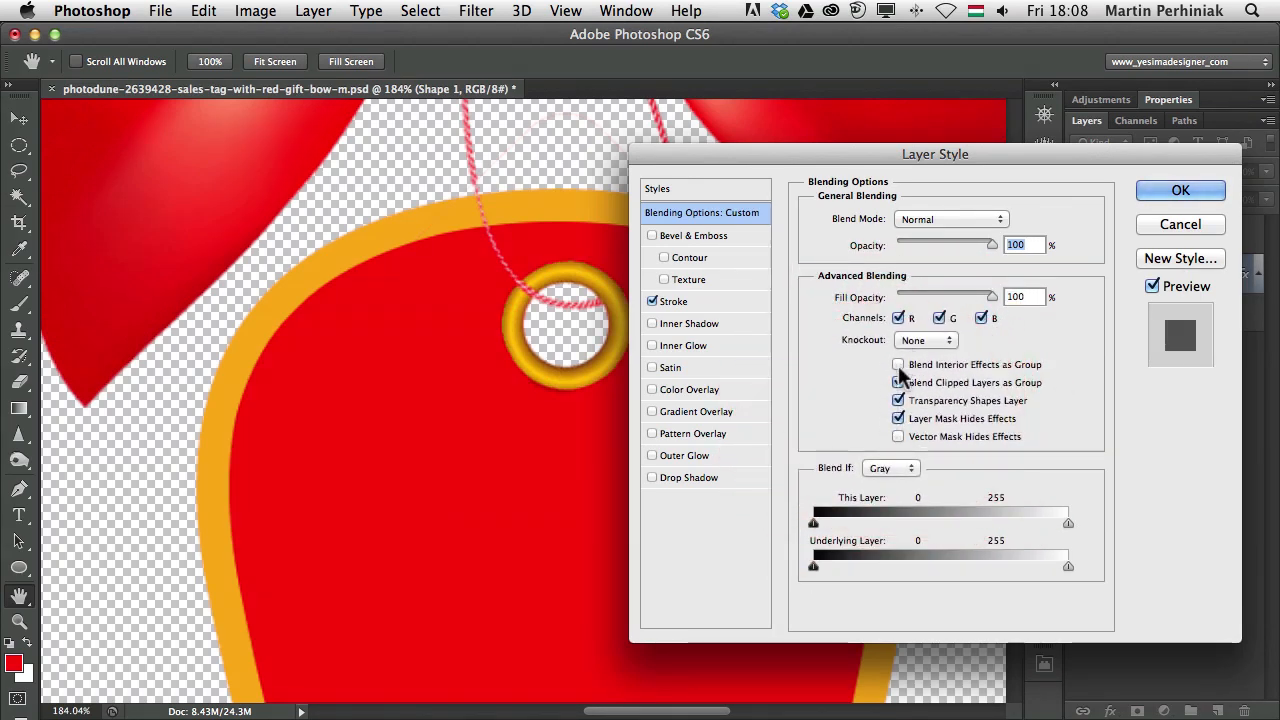
pyautogui.moveTo(1012, 155)
pyautogui.mouseDown()
pyautogui.moveTo(851, 151)
pyautogui.moveTo(1033, 148)
pyautogui.mouseUp()
pyautogui.click(957, 412)
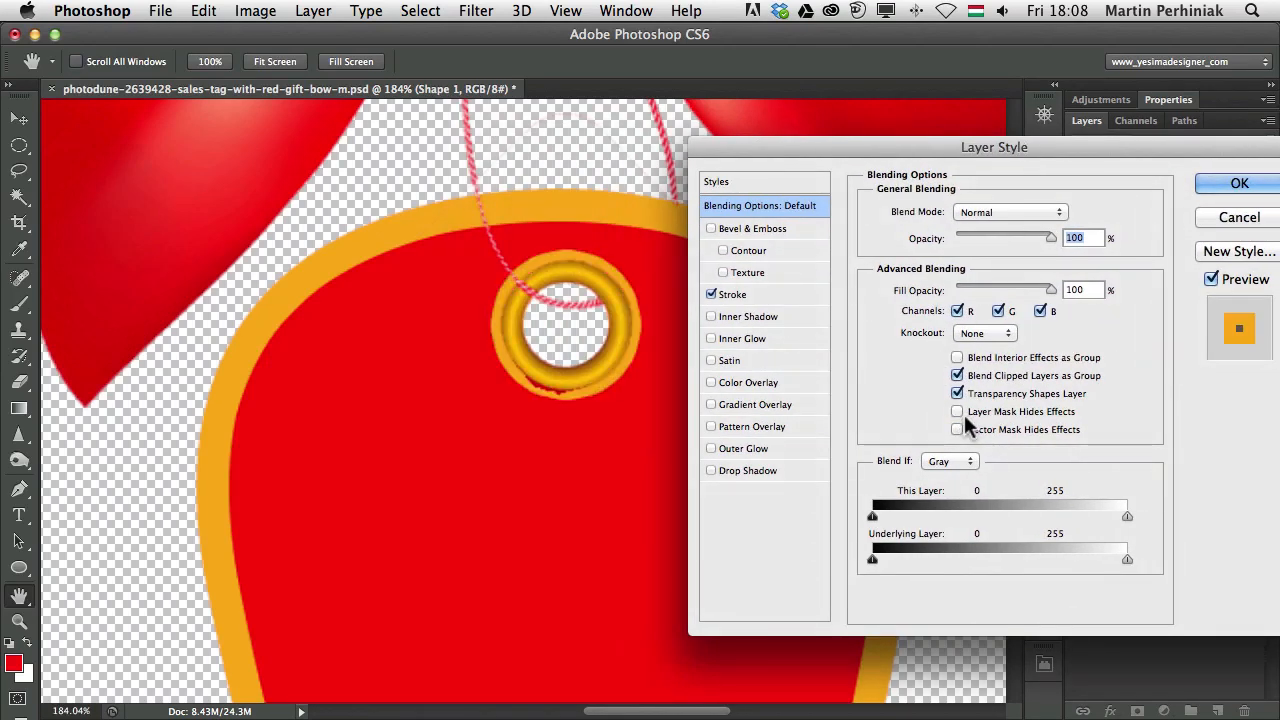
pyautogui.click(957, 412)
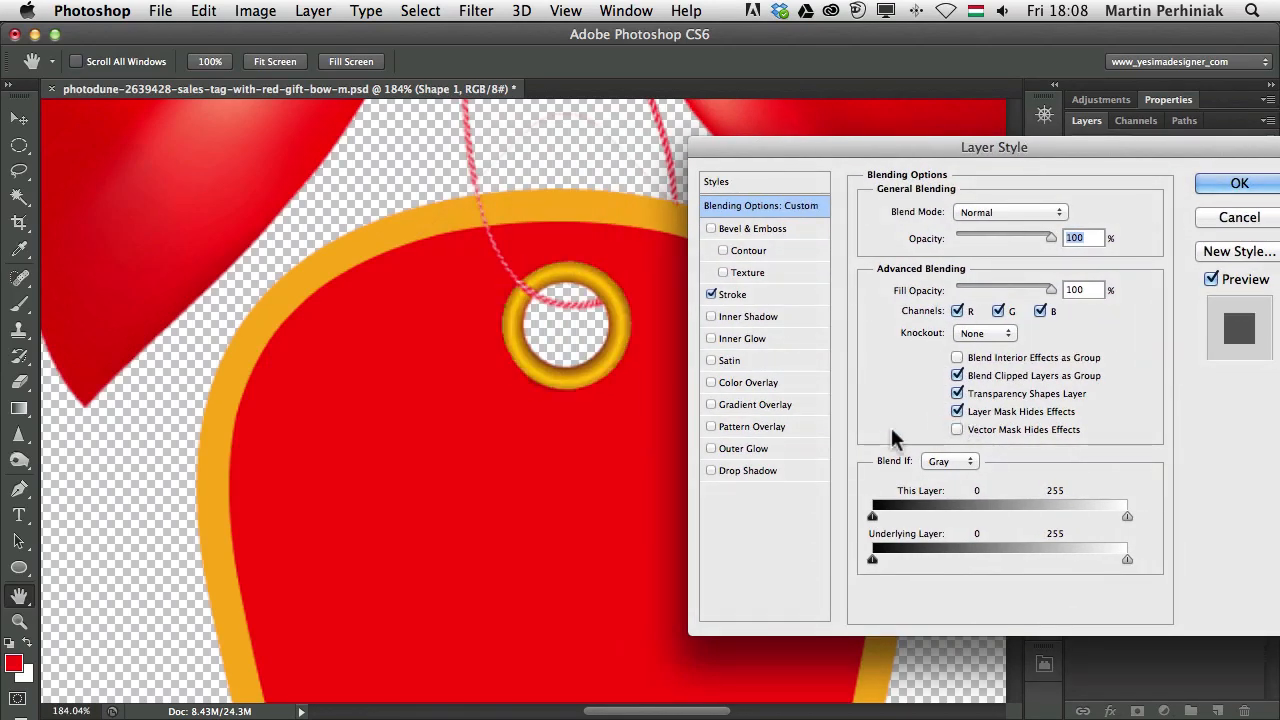
pyautogui.click(1232, 184)
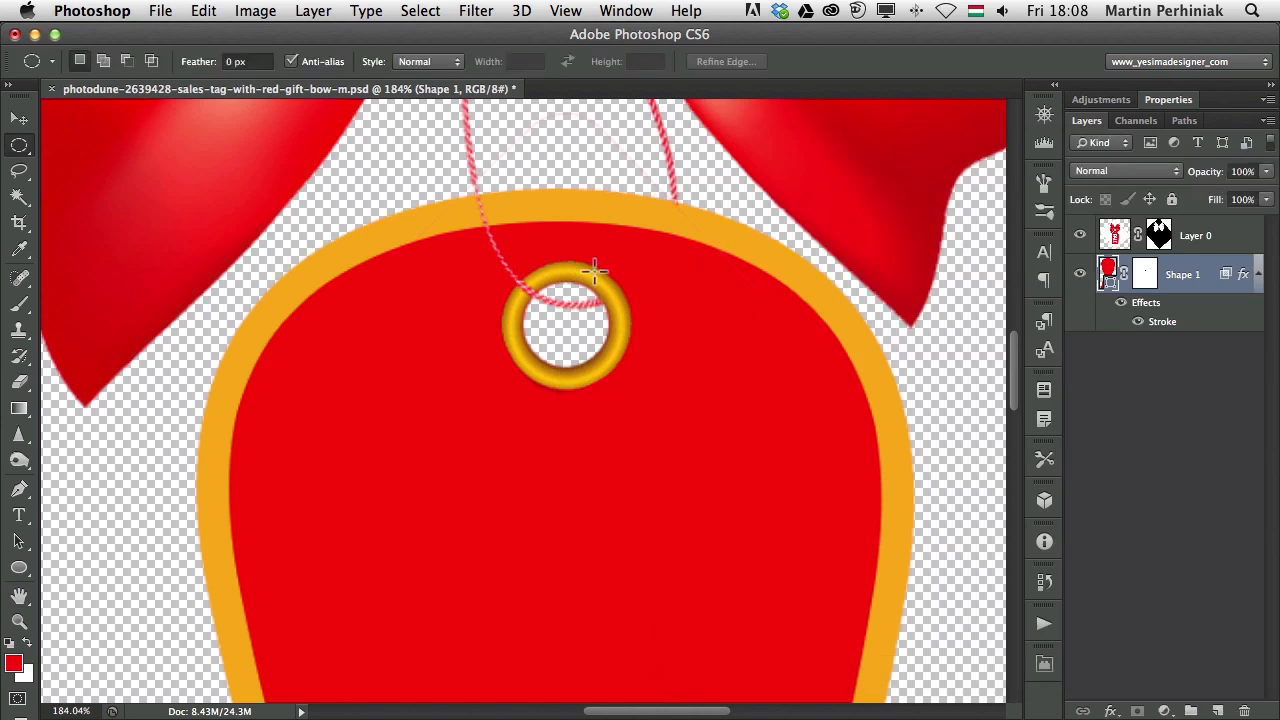
pyautogui.press('super+minus')
pyautogui.press('super+minus')
pyautogui.press('super+minus')
pyautogui.press('super+minus')
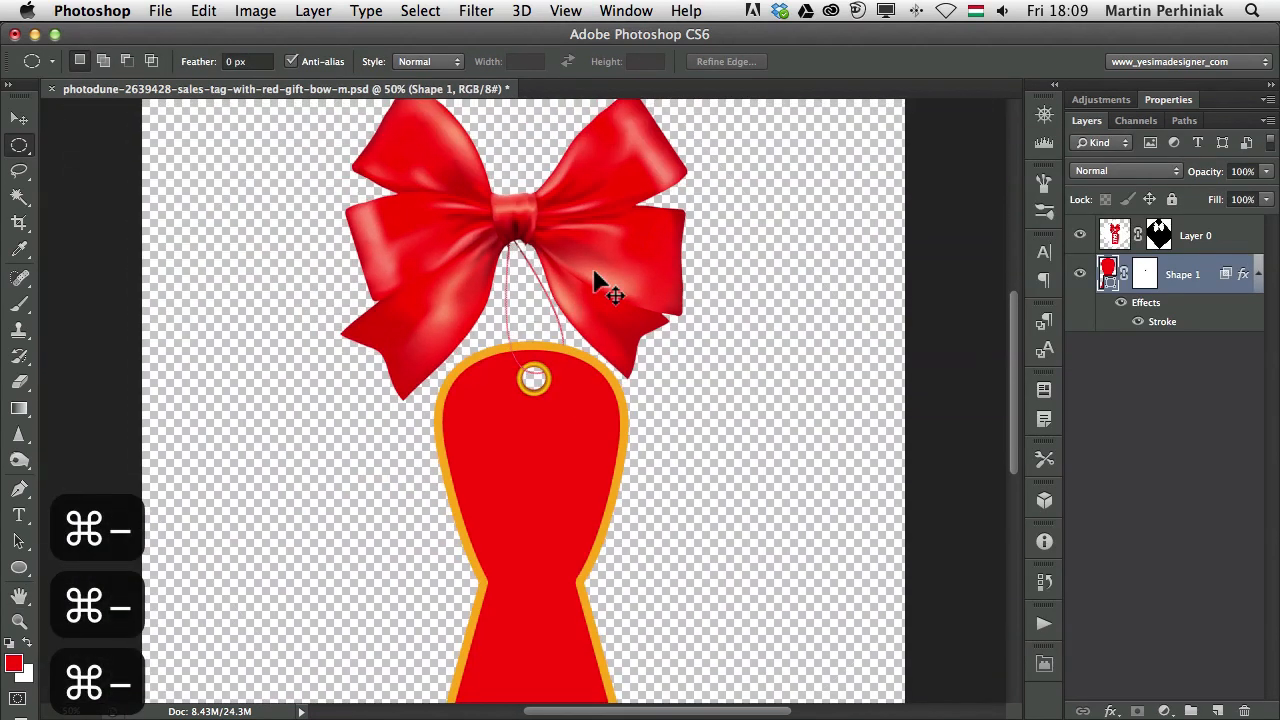
# Save and close the tag artwork, then hide Photoshop to reveal the InDesign cover
pyautogui.press('v')
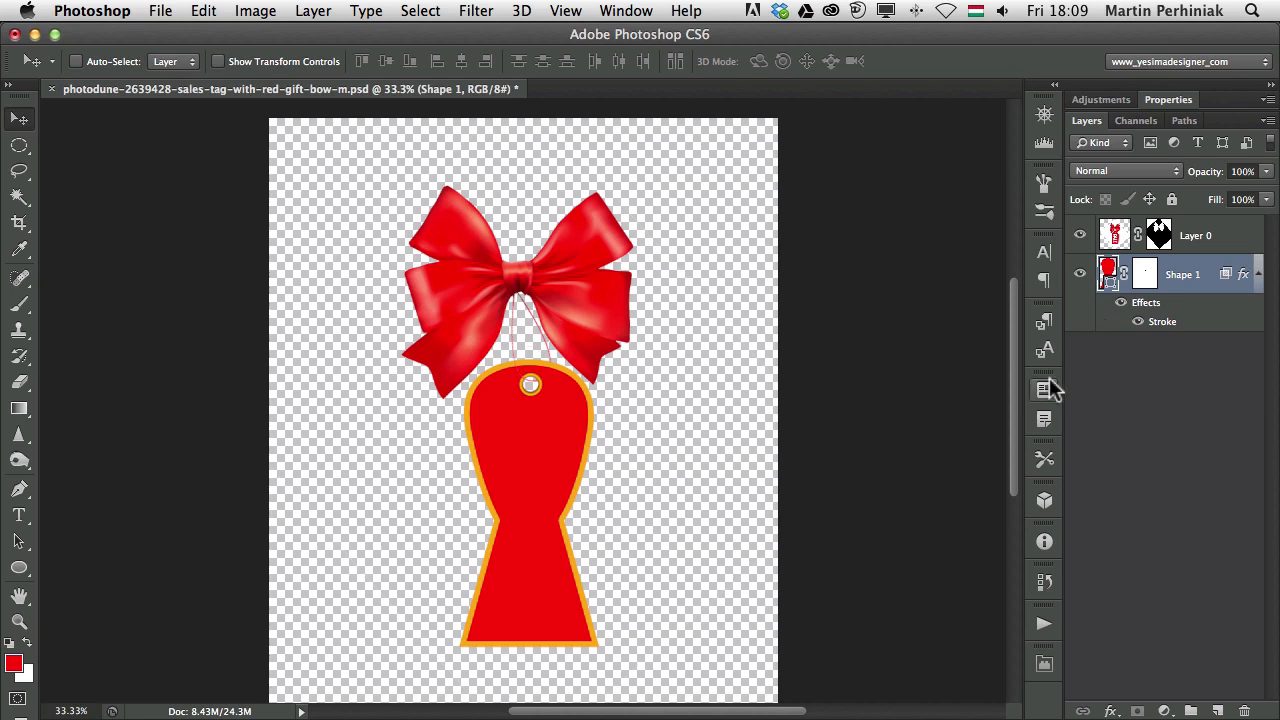
pyautogui.press('super+s')
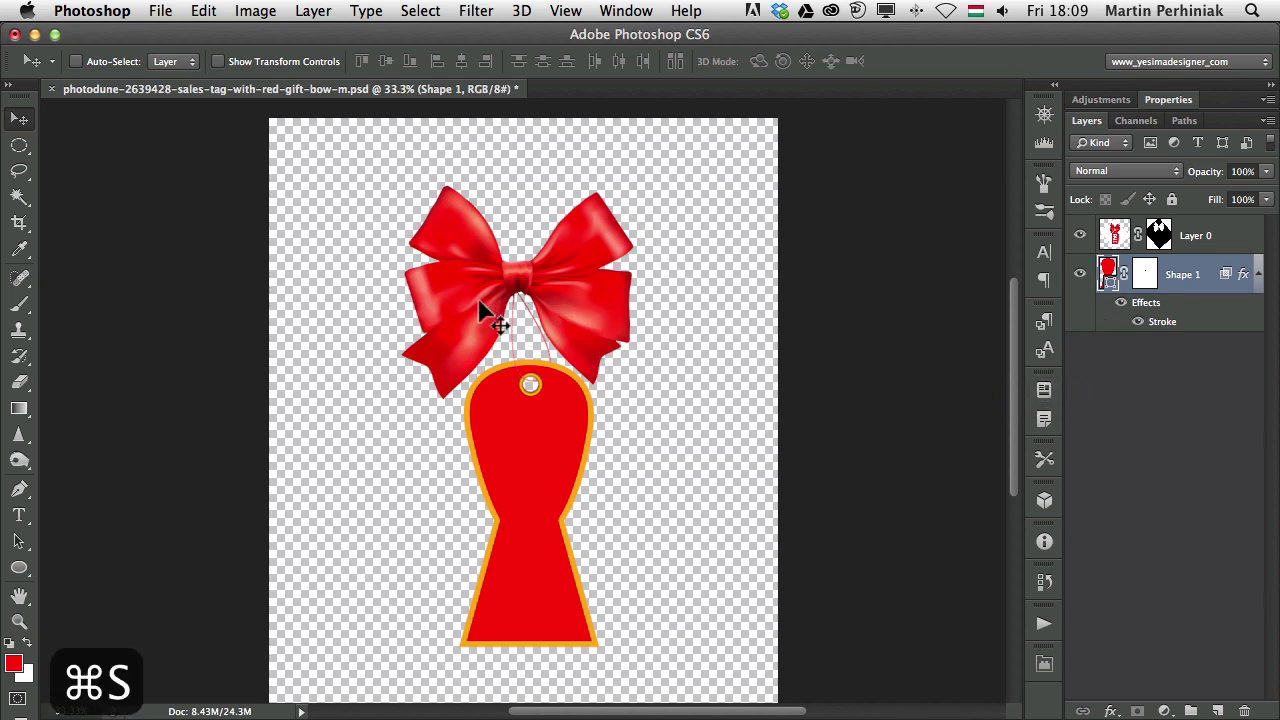
pyautogui.press('super+w')
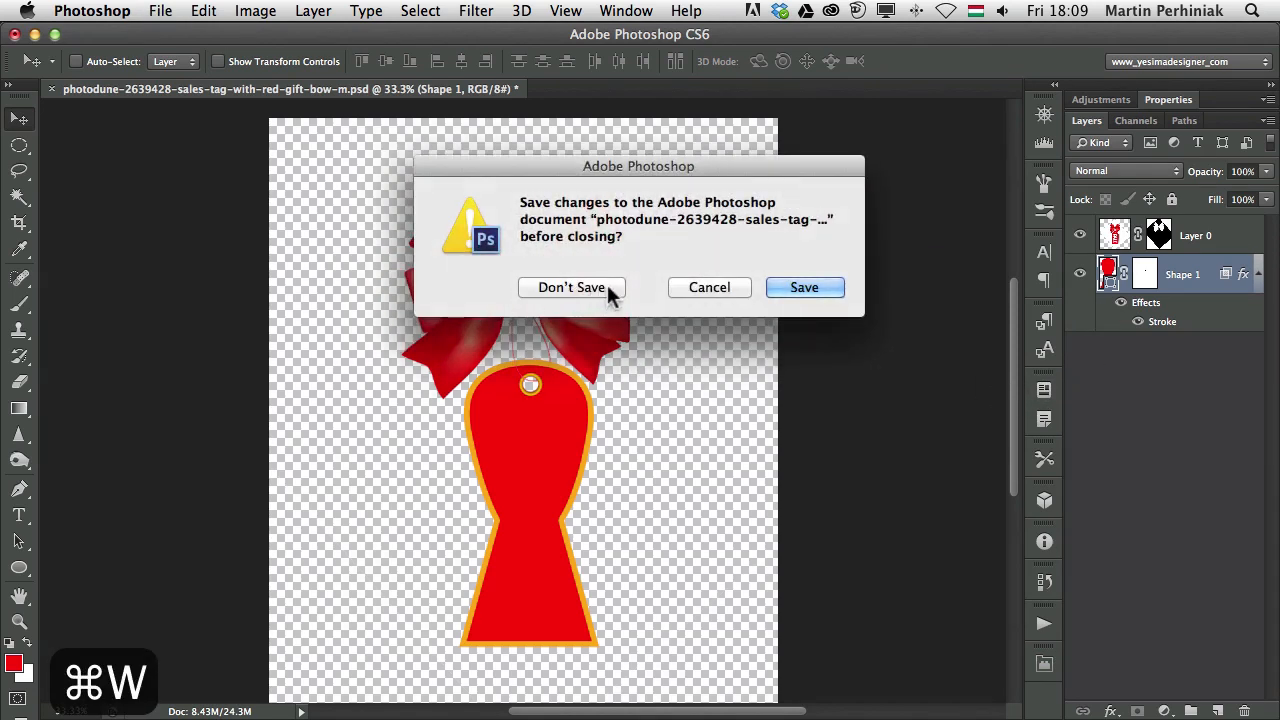
pyautogui.click(604, 286)
pyautogui.press('super+h')
pyautogui.press('super+Tab')
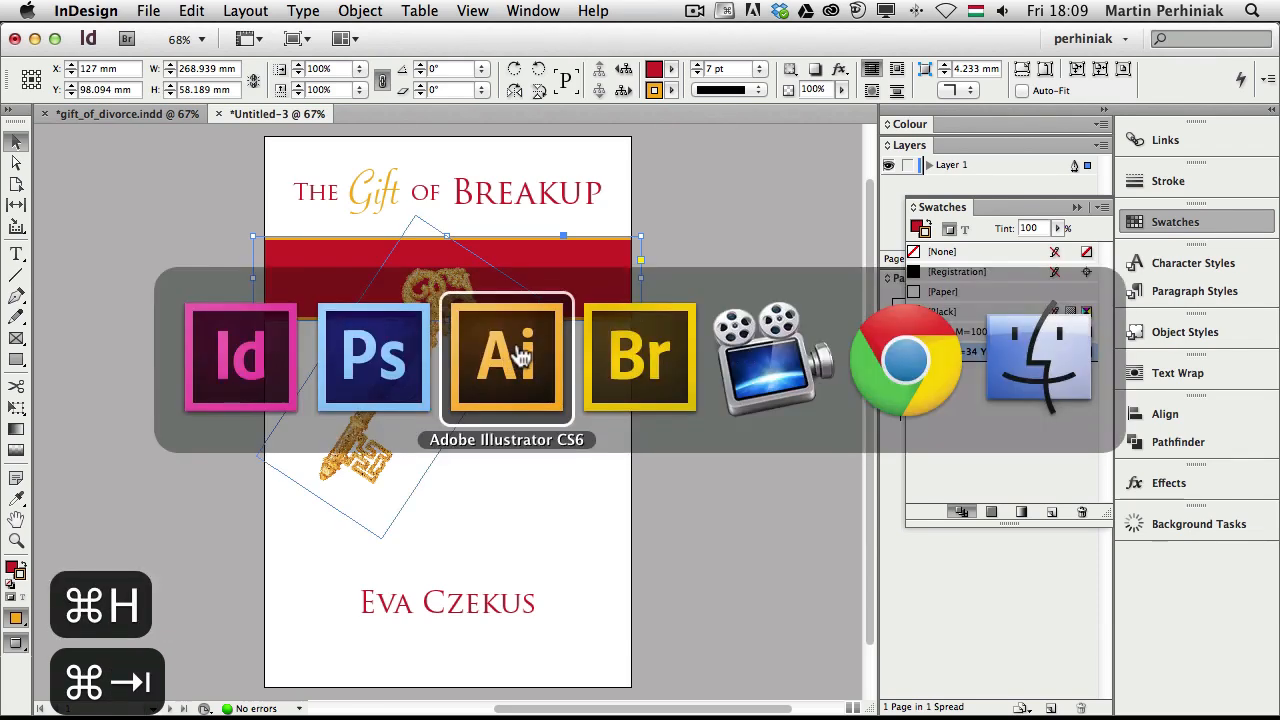
# Place the bow-and-tag PSD from Bridge onto the cover and resize its frame over the red band
pyautogui.click(640, 346)
pyautogui.moveTo(500, 397); pyautogui.dragTo(313, 566)
pyautogui.press('super+Tab')
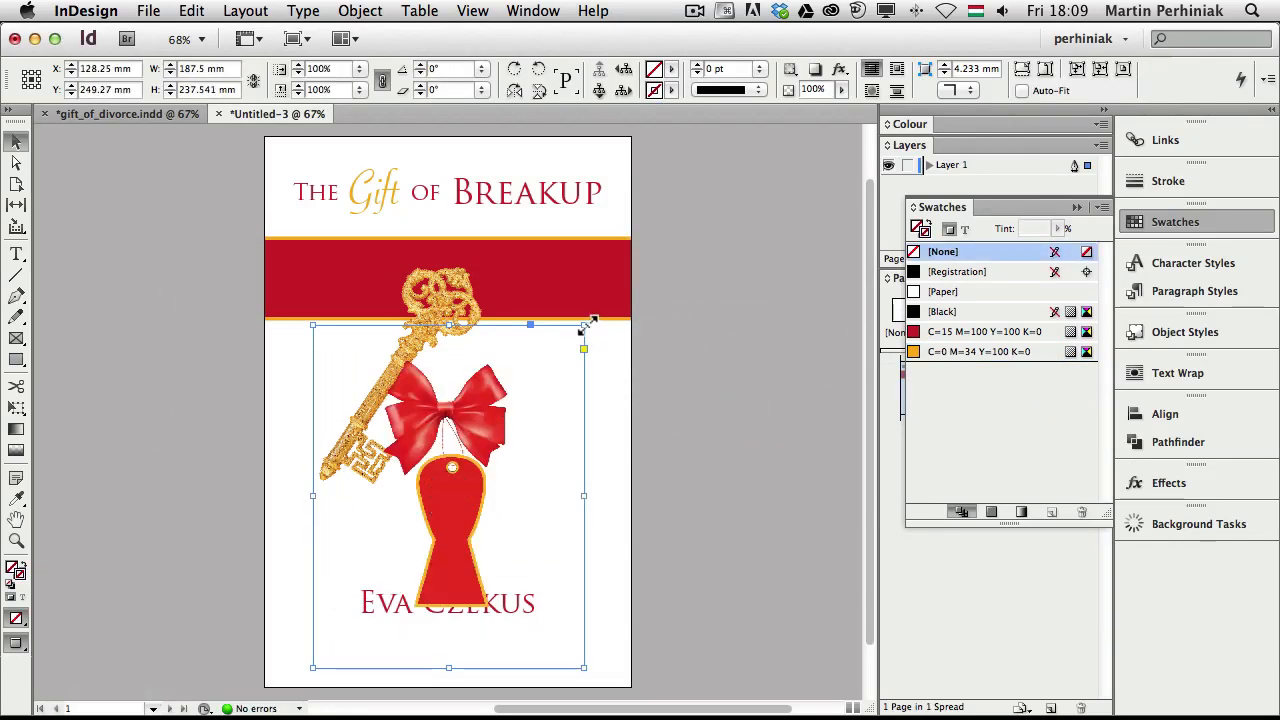
pyautogui.moveTo(585, 325); pyautogui.dragTo(523, 353)
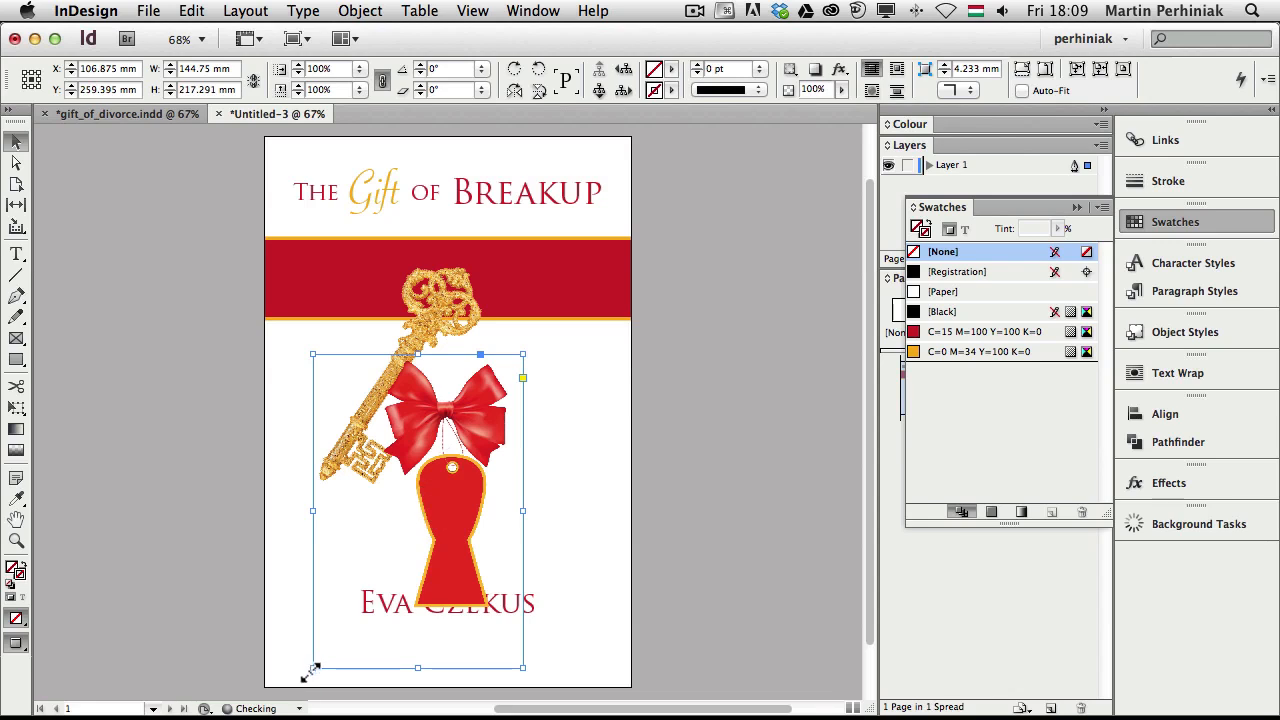
pyautogui.moveTo(311, 670); pyautogui.dragTo(373, 612)
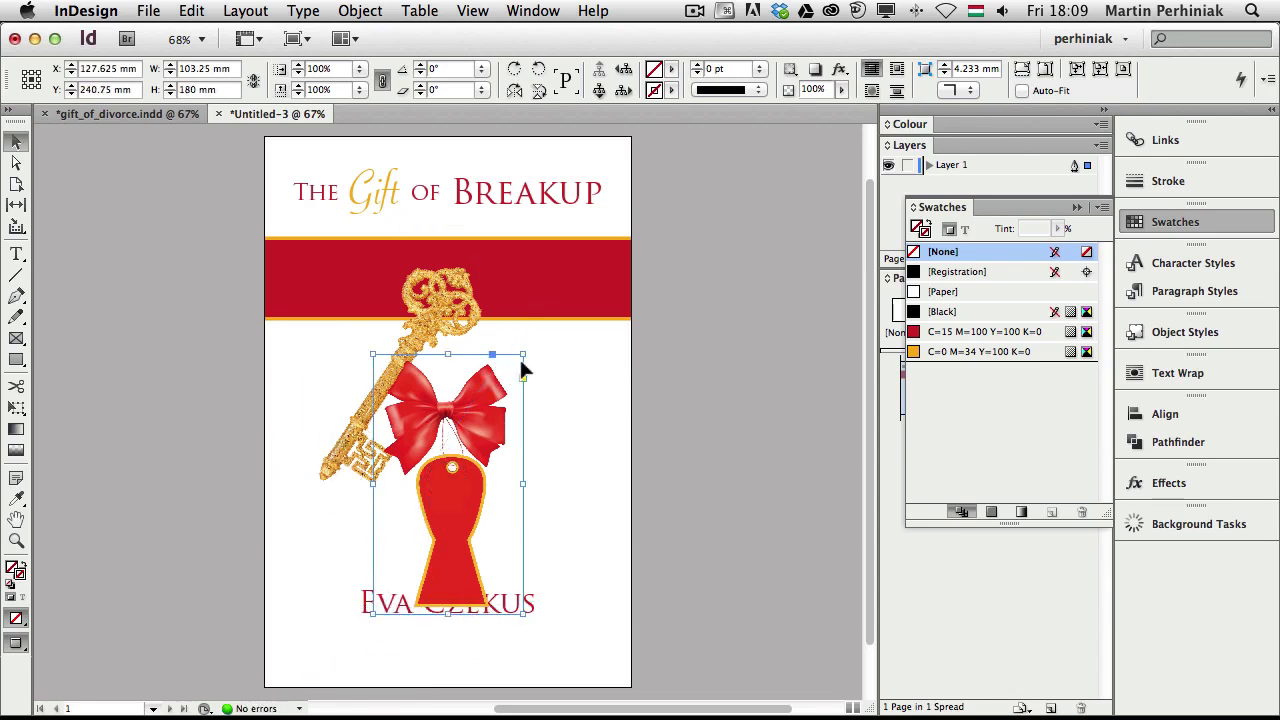
pyautogui.moveTo(523, 353); pyautogui.dragTo(581, 258)
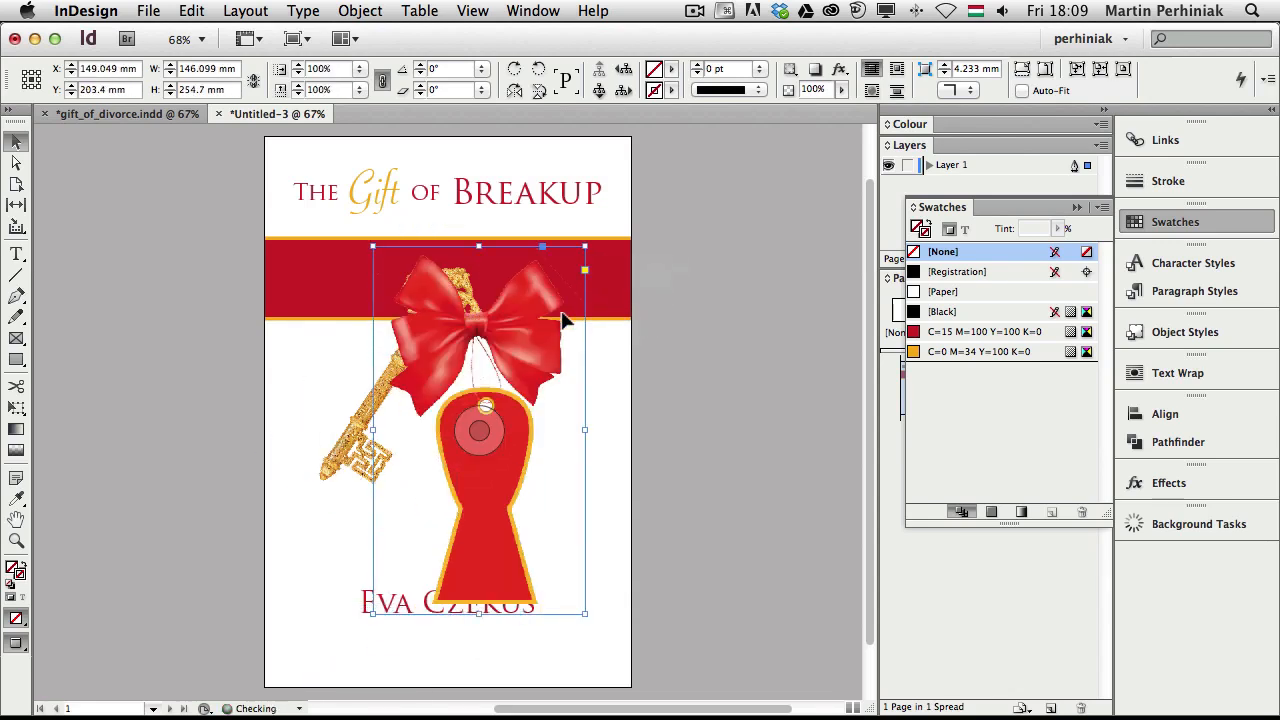
pyautogui.moveTo(523, 351); pyautogui.dragTo(491, 320)
# Move the gold key aside, then enlarge and position the bow precisely on the red band
pyautogui.moveTo(372, 393); pyautogui.dragTo(188, 489)
pyautogui.moveTo(272, 427); pyautogui.dragTo(191, 438)
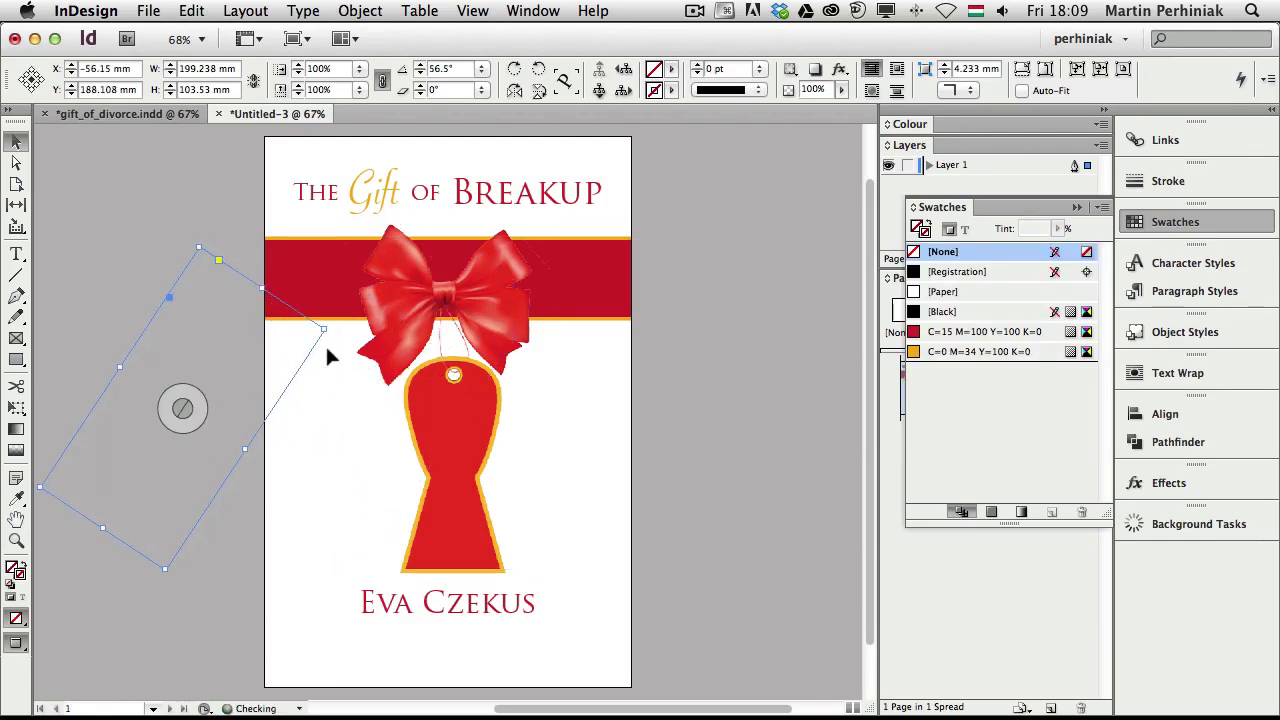
pyautogui.press('super+z')
pyautogui.press('super+z')
pyautogui.press('super+z')
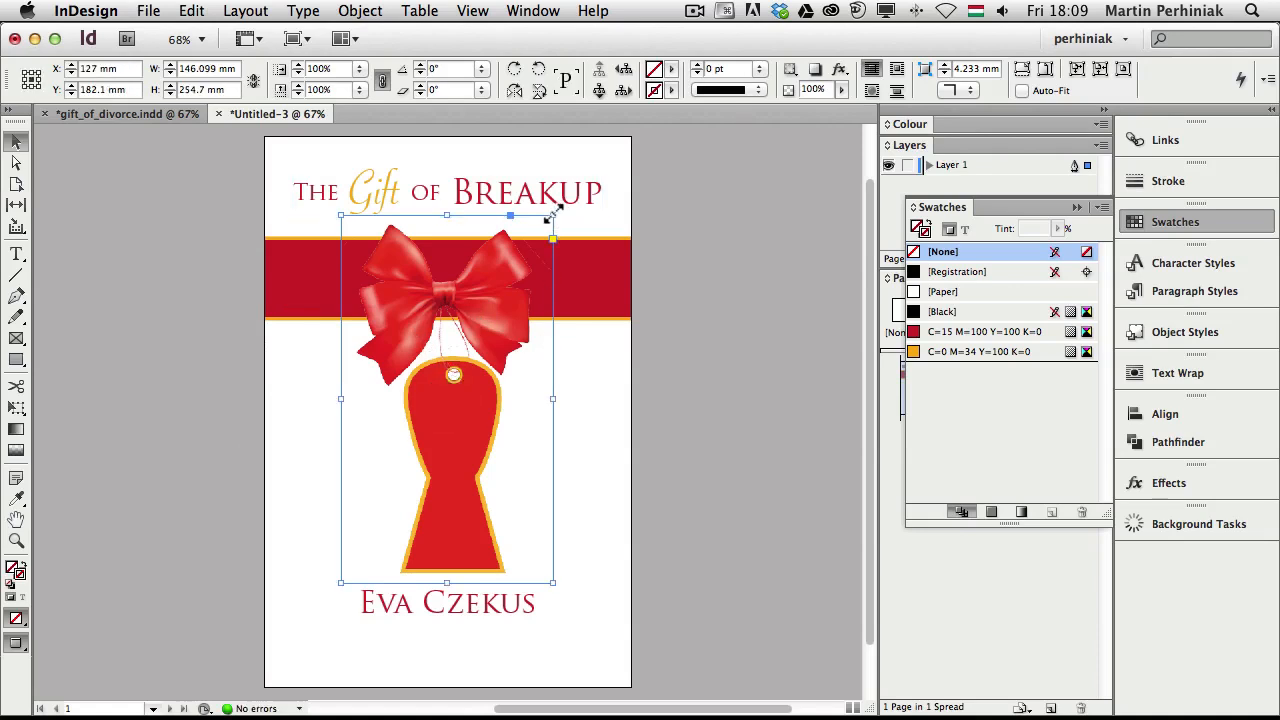
pyautogui.moveTo(553, 213); pyautogui.dragTo(584, 160)
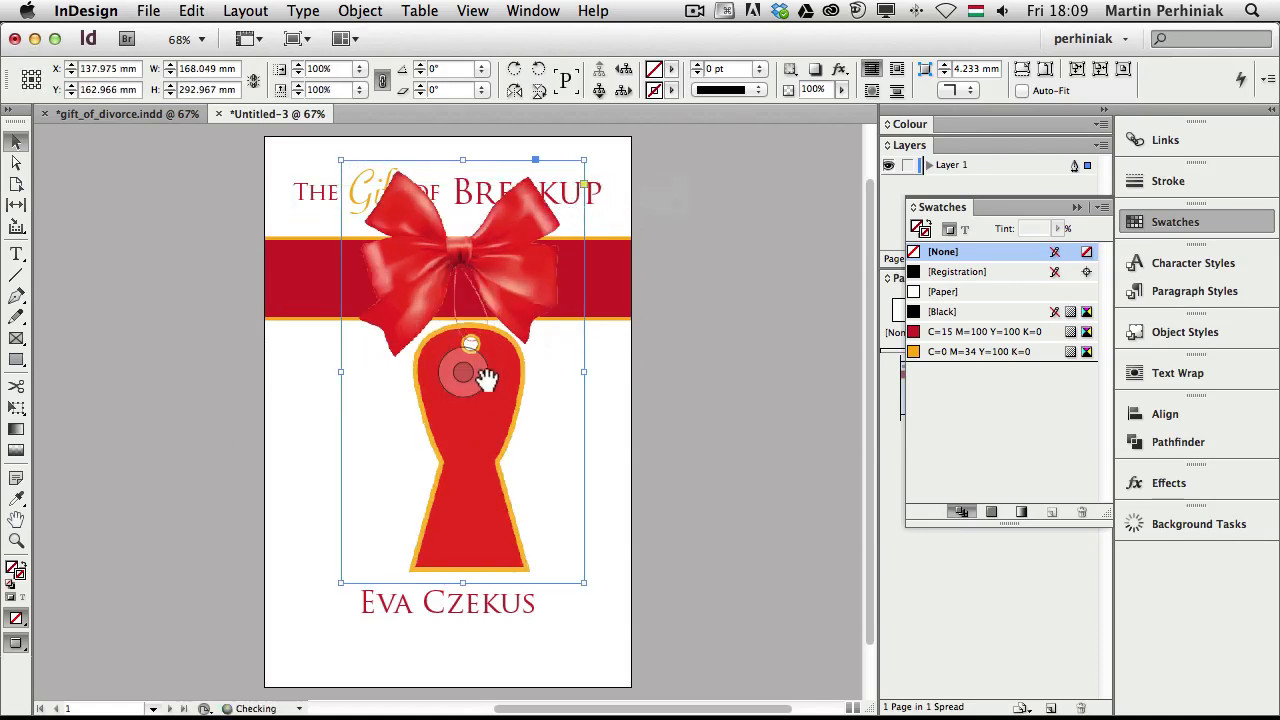
pyautogui.moveTo(500, 362); pyautogui.dragTo(497, 399)
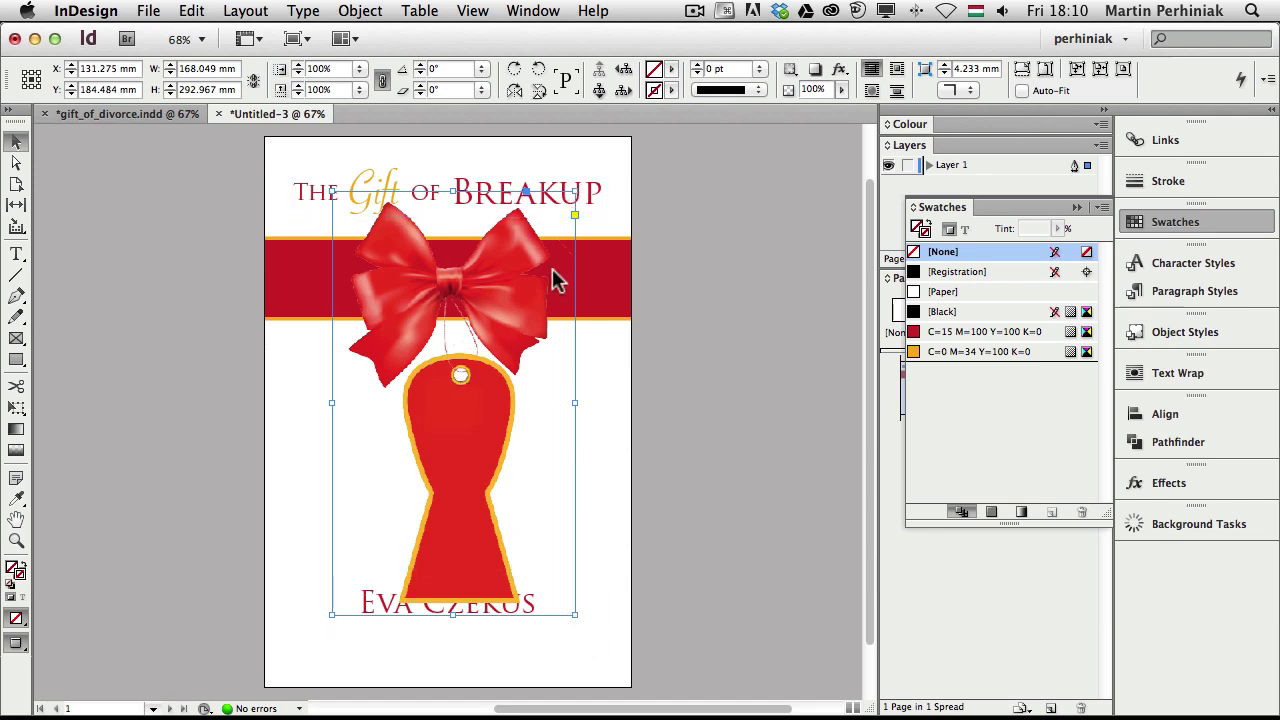
pyautogui.moveTo(501, 310); pyautogui.dragTo(501, 304)
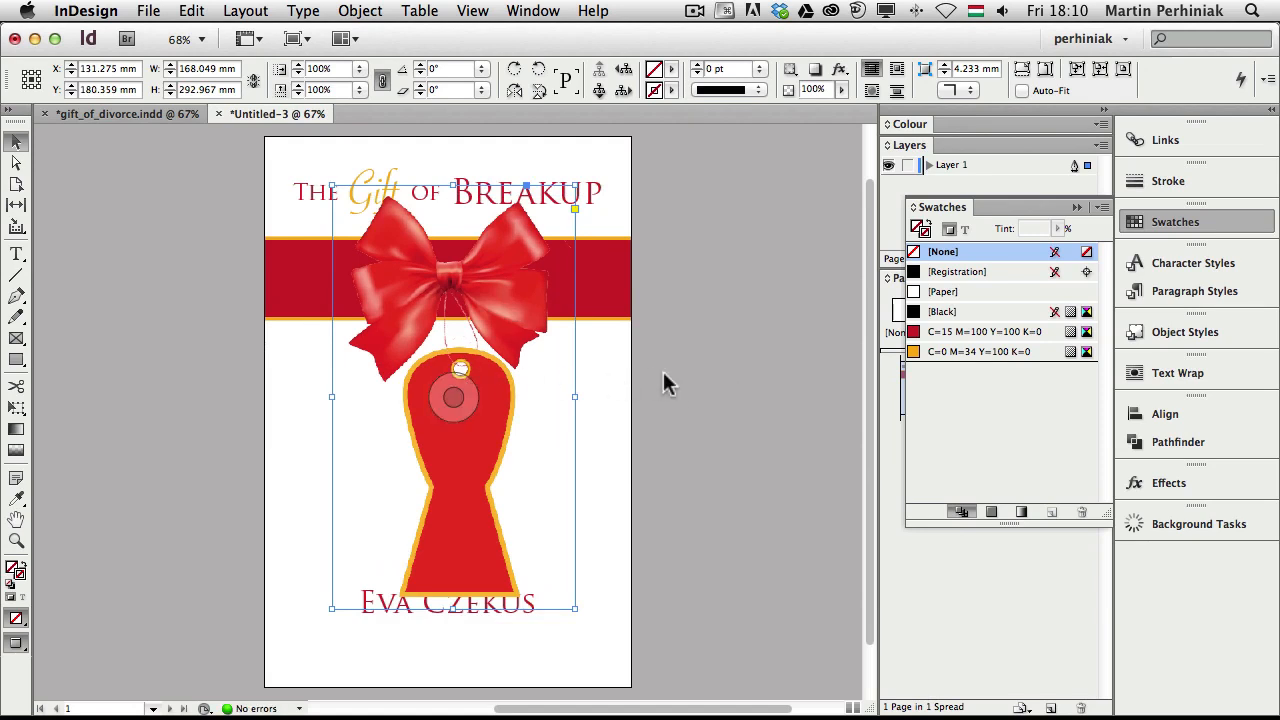
pyautogui.click(614, 540)
# Move the author name frame lower on the page, to Y 349.841 mm
pyautogui.press('w')
pyautogui.click(498, 614)
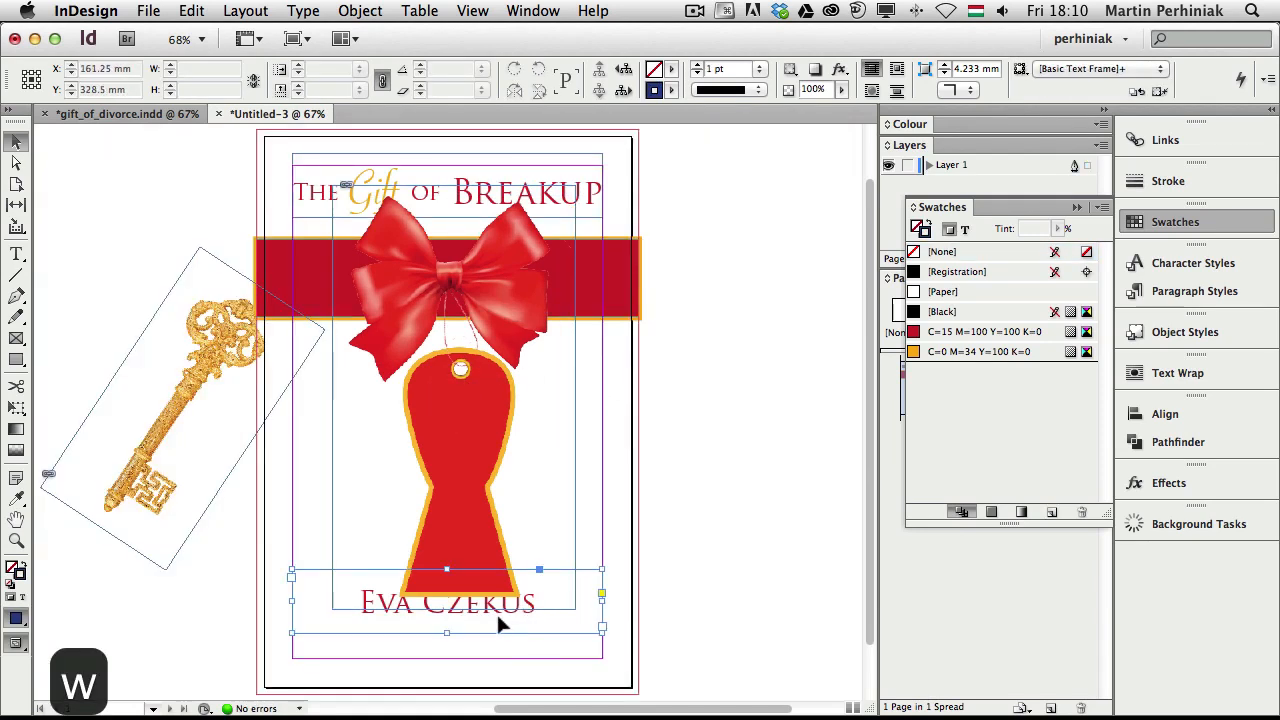
pyautogui.moveTo(496, 612); pyautogui.dragTo(509, 646)
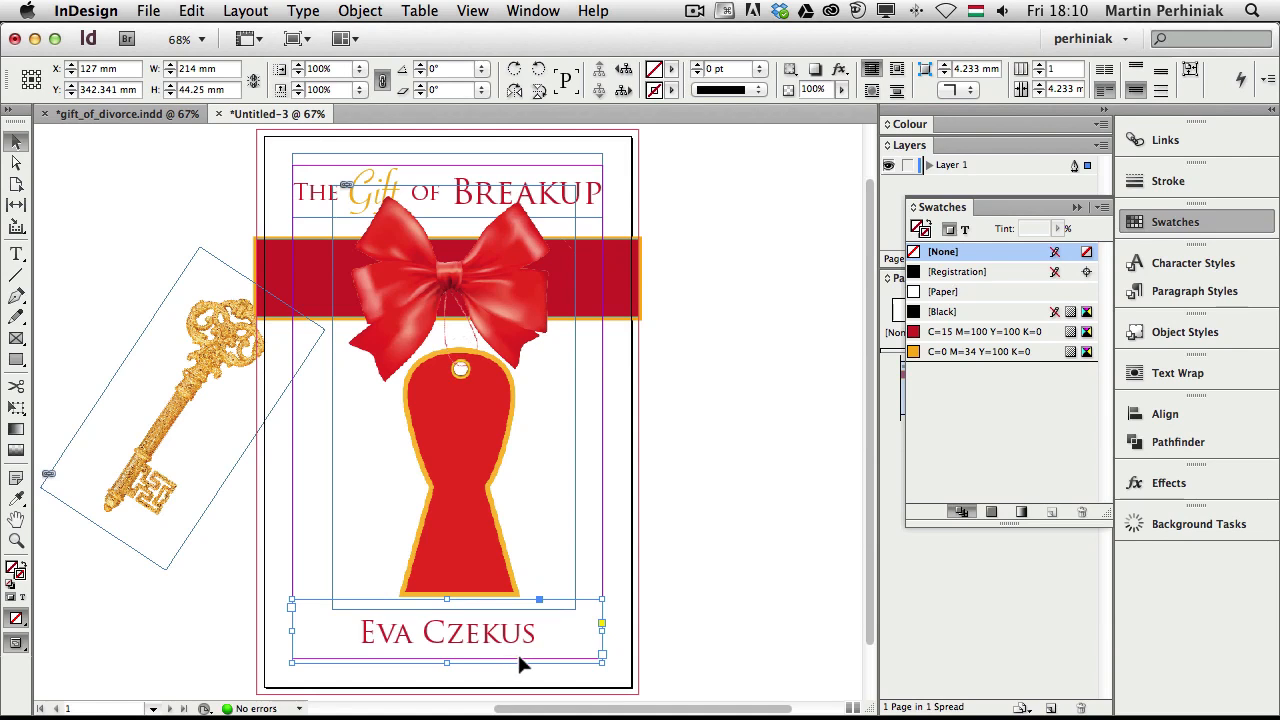
pyautogui.hotkey('shift', 'Down')
pyautogui.hotkey('shift', 'Down')
pyautogui.hotkey('shift', 'Down')
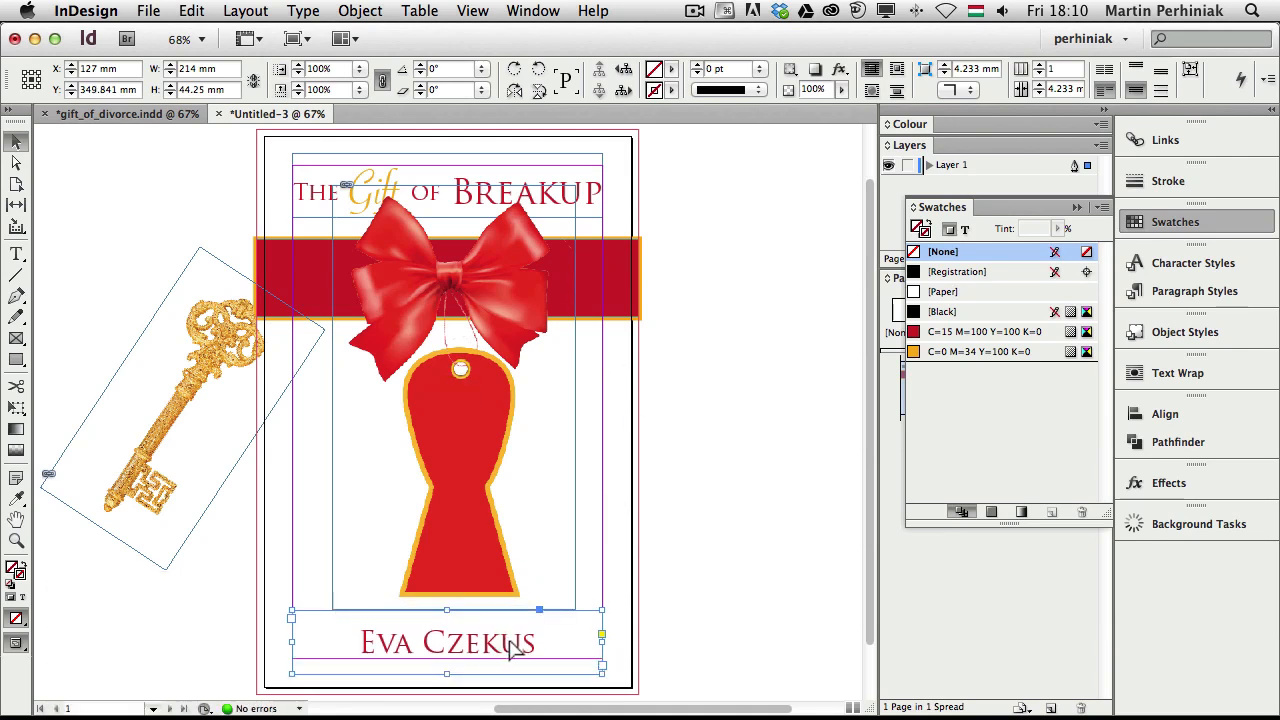
# Enlarge the author name to 62 pt and preview the cover without guides or frame edges
pyautogui.doubleClick(531, 641)
pyautogui.moveTo(531, 641); pyautogui.dragTo(312, 641)
pyautogui.press('super+shift+period')
pyautogui.press('super+shift+period')
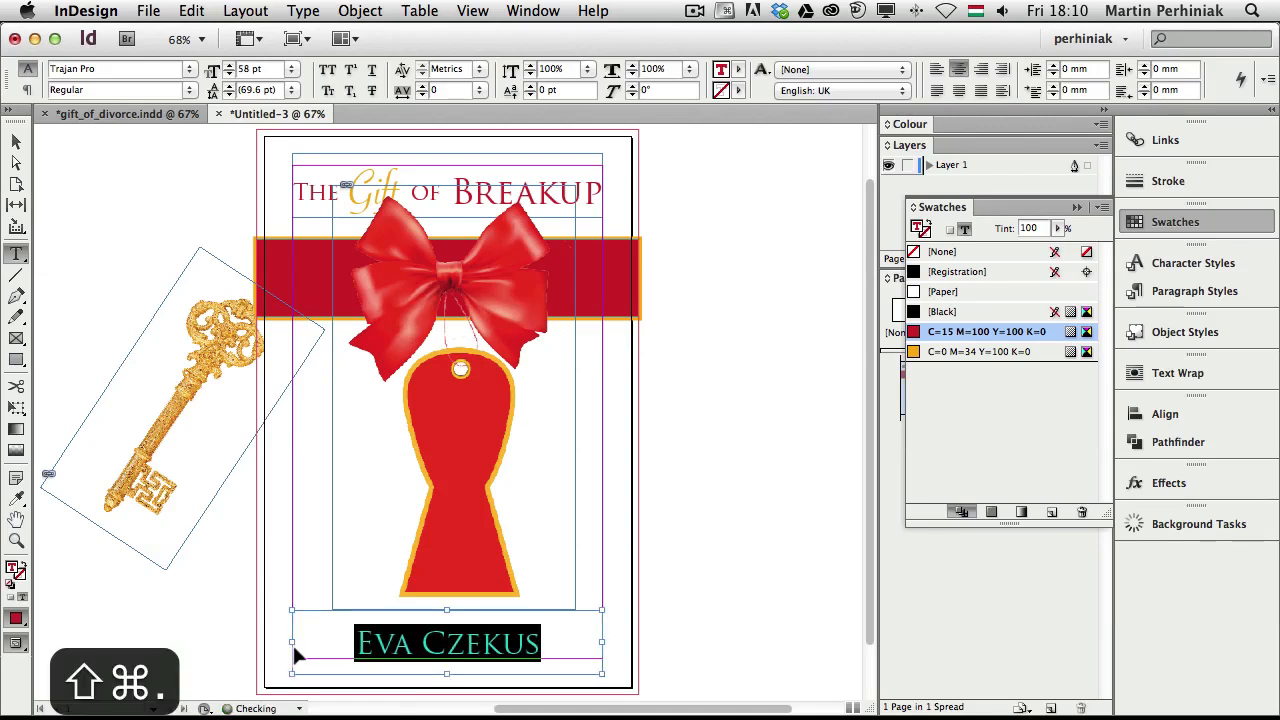
pyautogui.press('Escape')
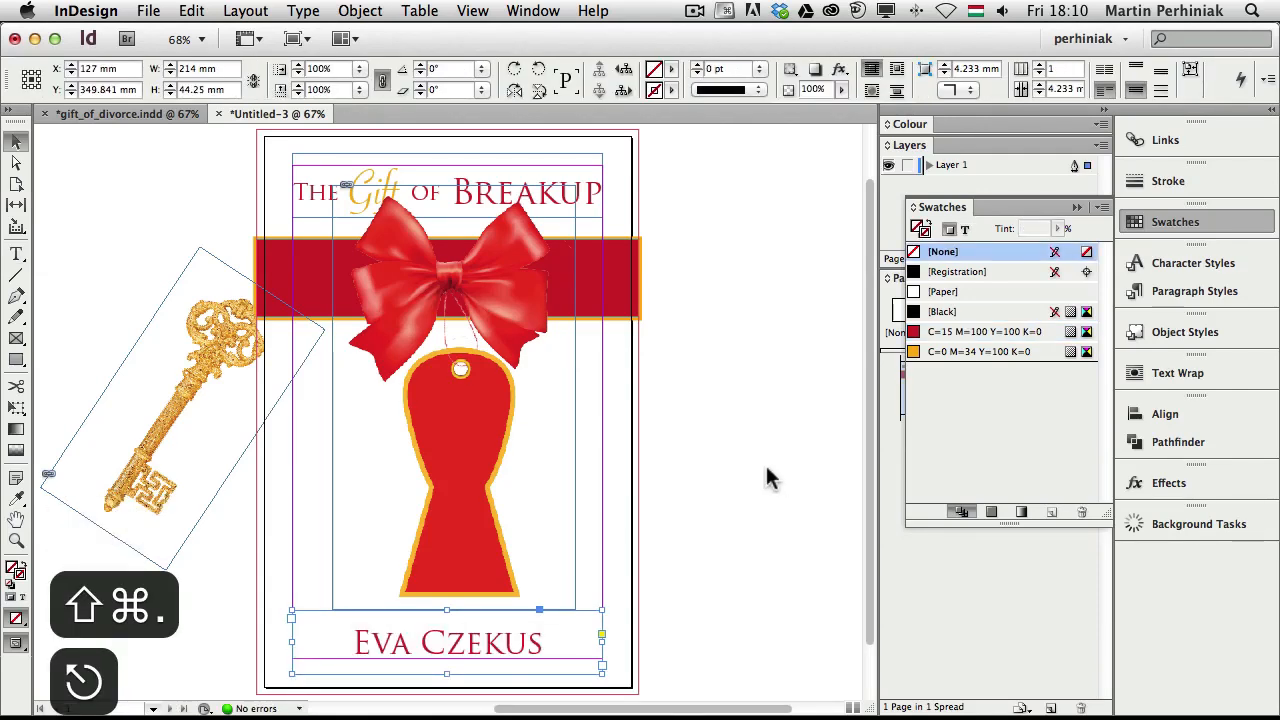
pyautogui.press('w')
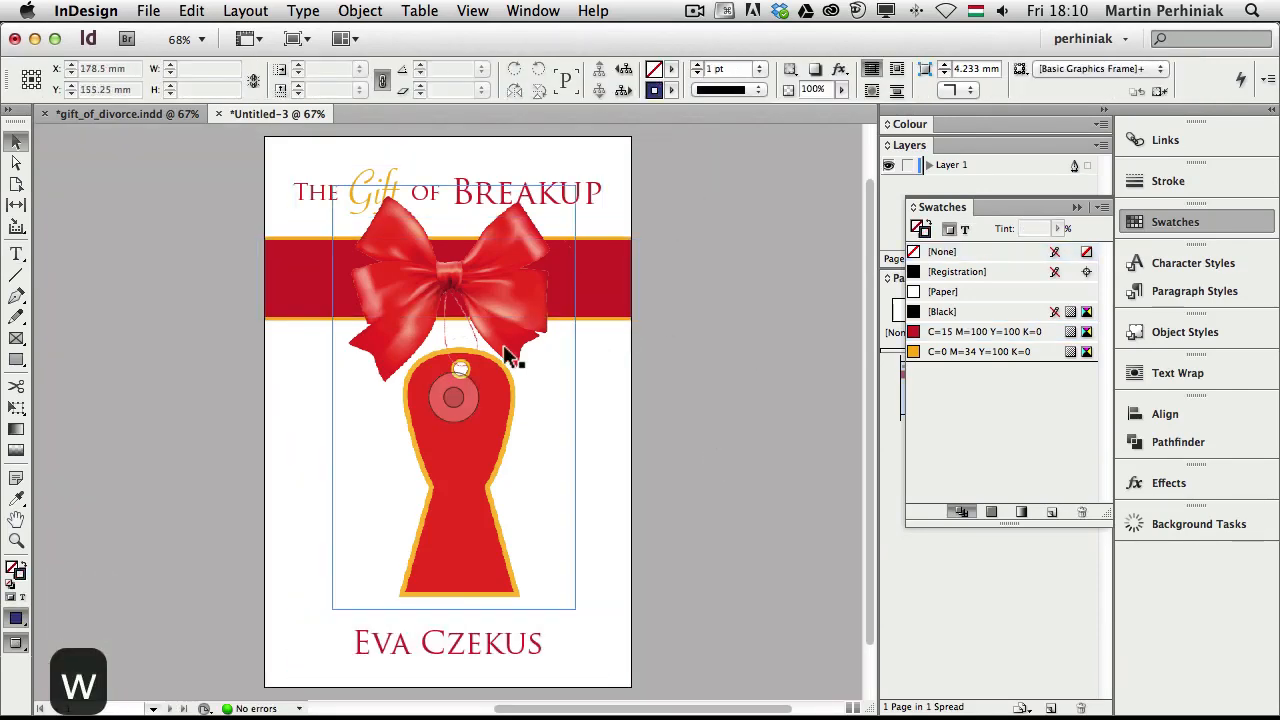
pyautogui.click(611, 270)
pyautogui.press('super+shift+a')
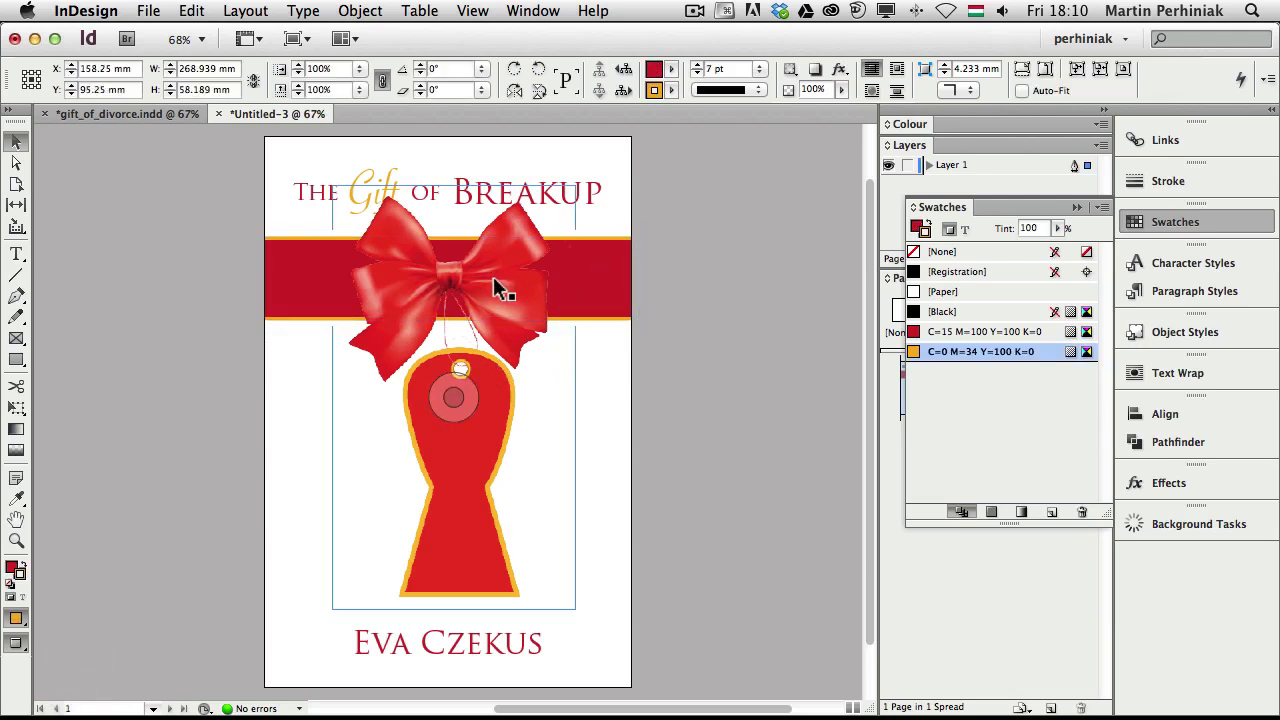
pyautogui.hotkey('shift', 'pagedown')
pyautogui.hotkey('shift', 'pagedown')
pyautogui.hotkey('shift', 'pagedown')
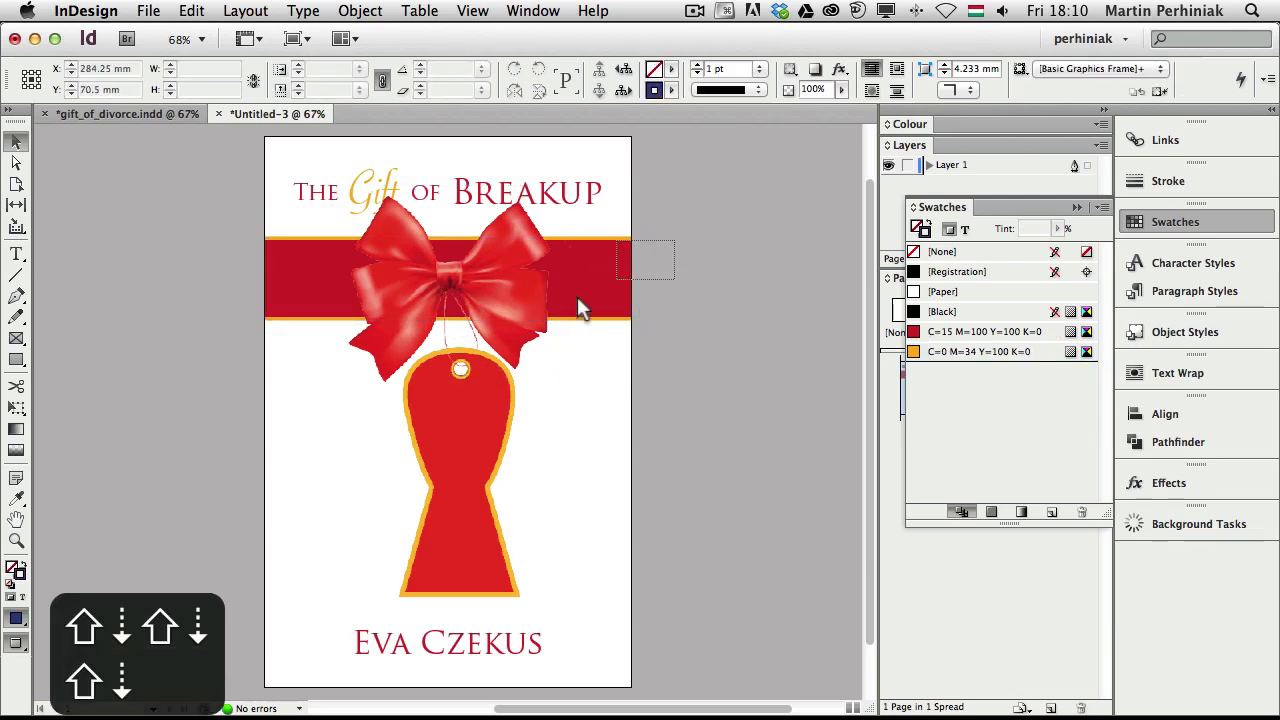
# Nudge the red band and bow tag down together, then centre the bow tag horizontally on the page
pyautogui.moveTo(675, 240); pyautogui.dragTo(577, 296)
pyautogui.hotkey('shift', 'Down')
pyautogui.hotkey('shift', 'Down')
pyautogui.hotkey('shift', 'Down')
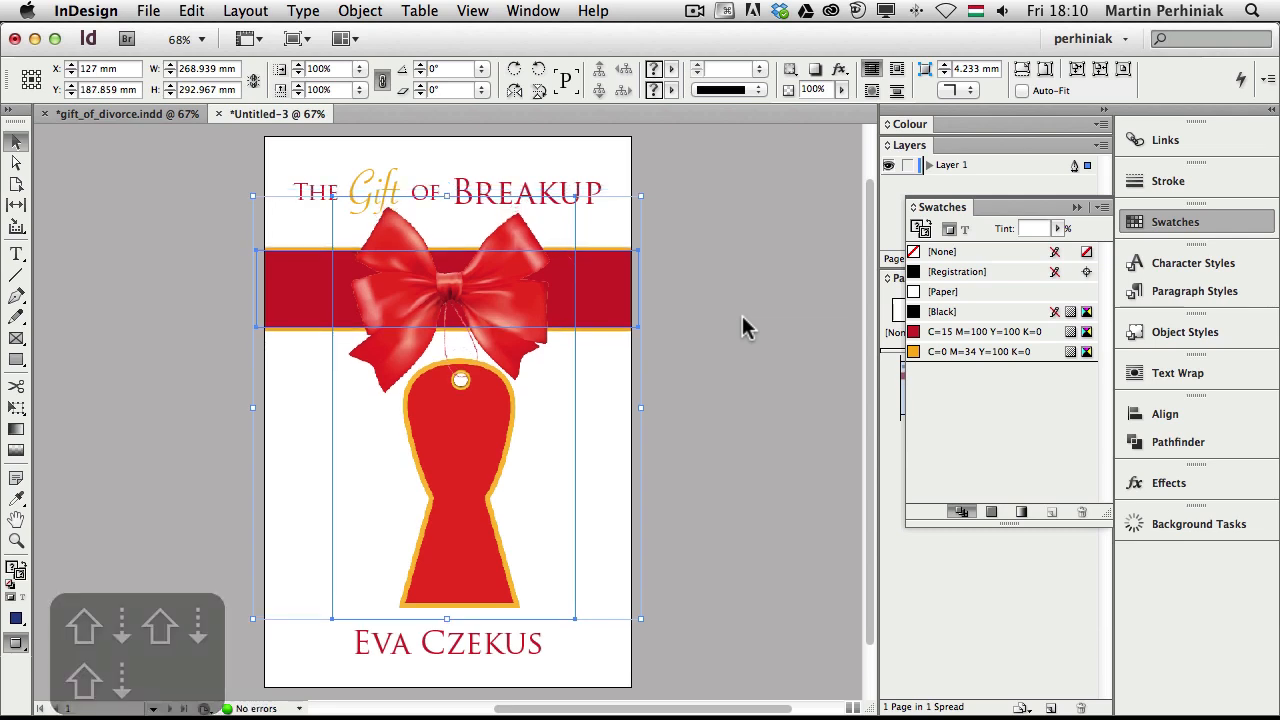
pyautogui.click(519, 299)
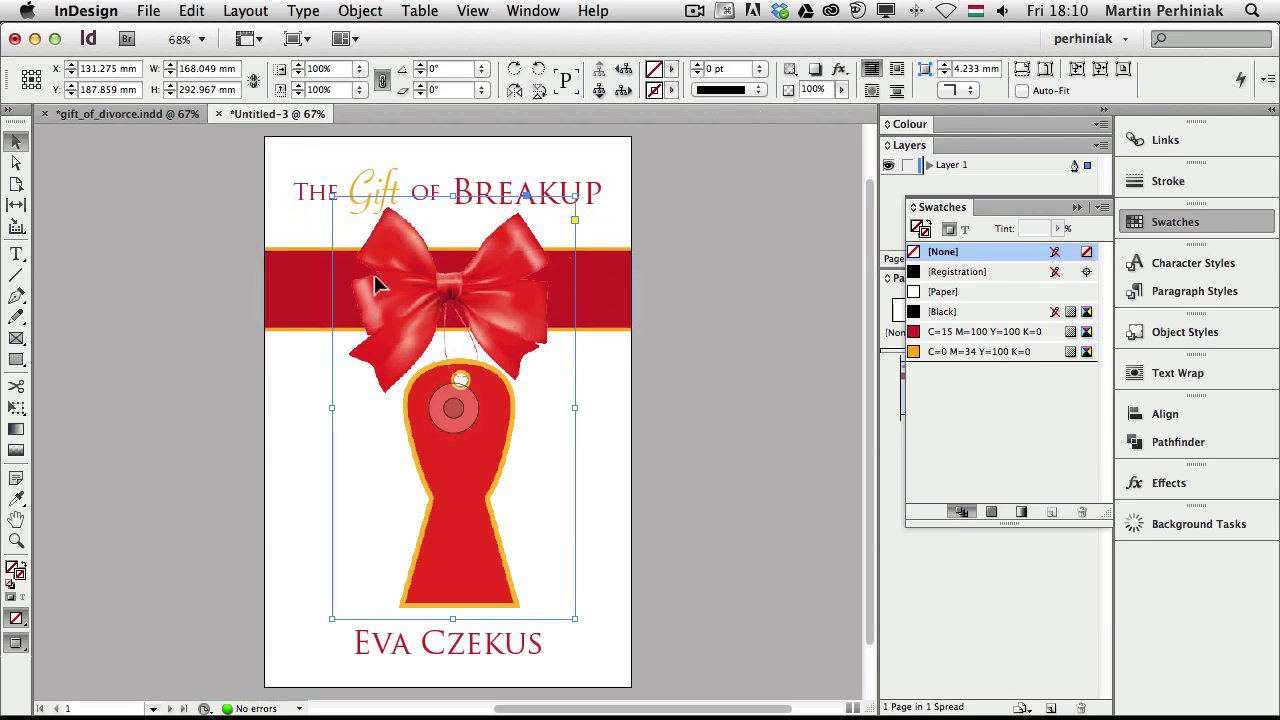
pyautogui.click(1177, 410)
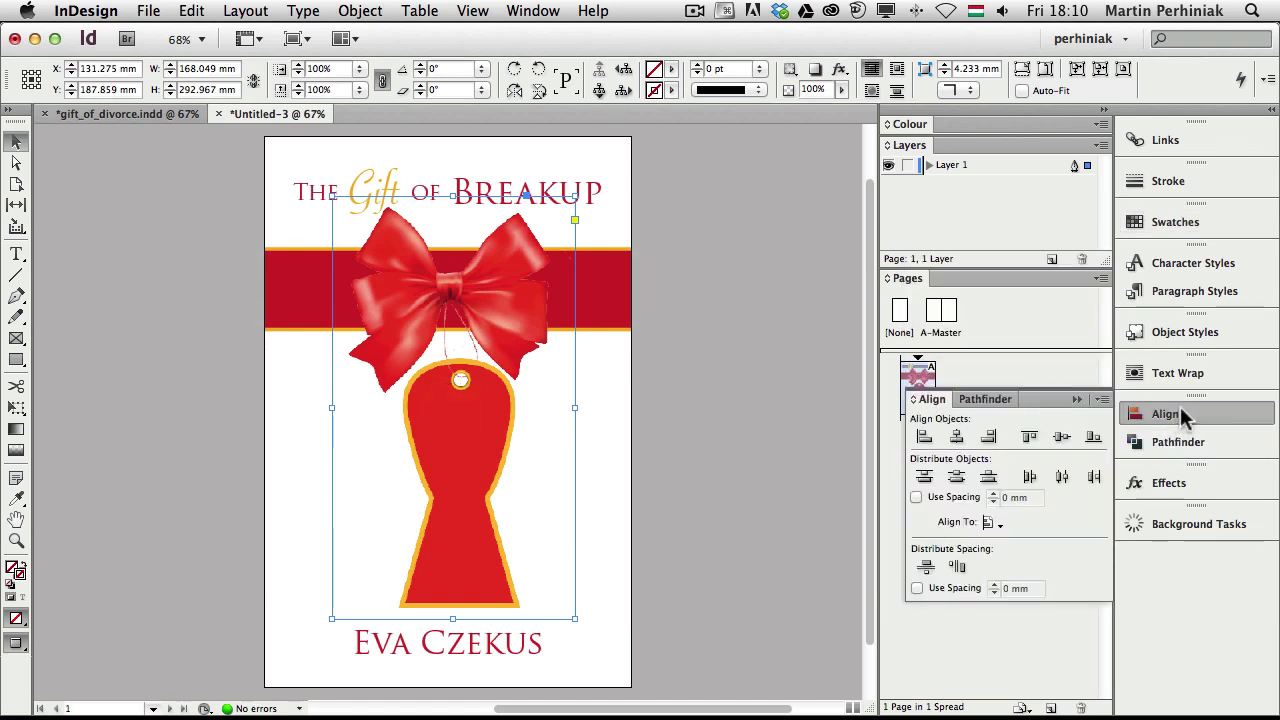
pyautogui.click(994, 522)
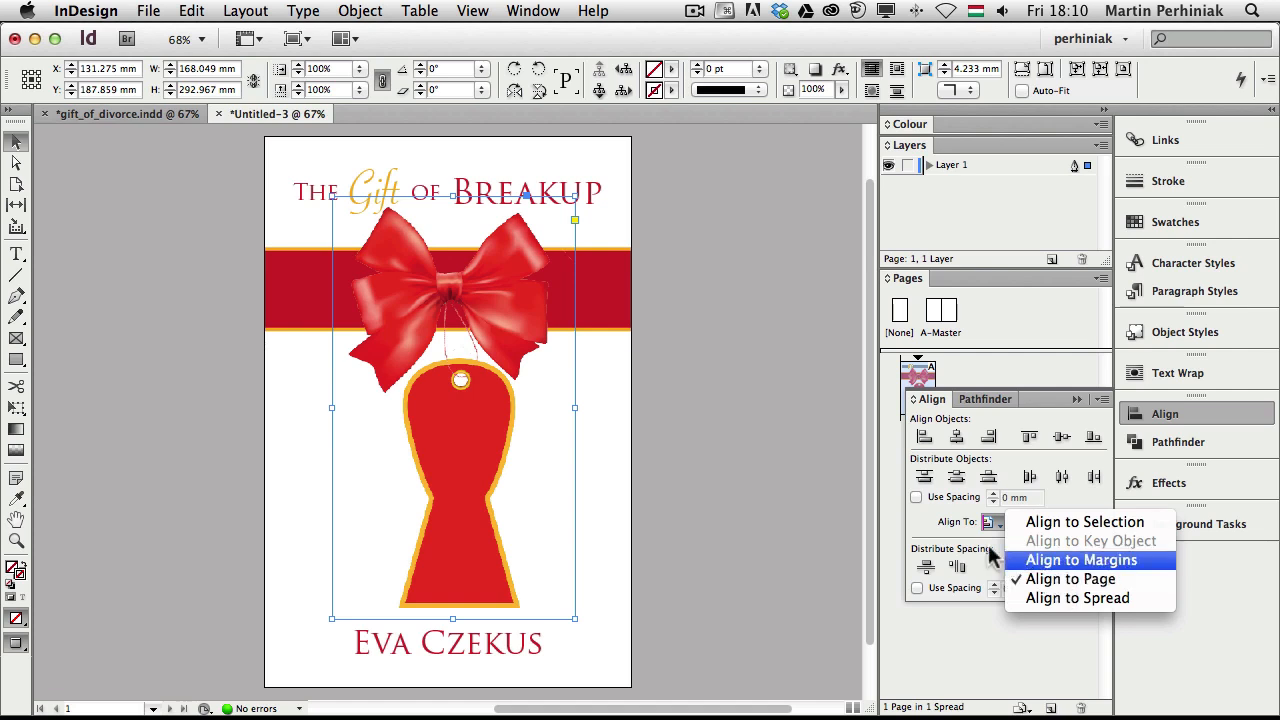
pyautogui.click(959, 438)
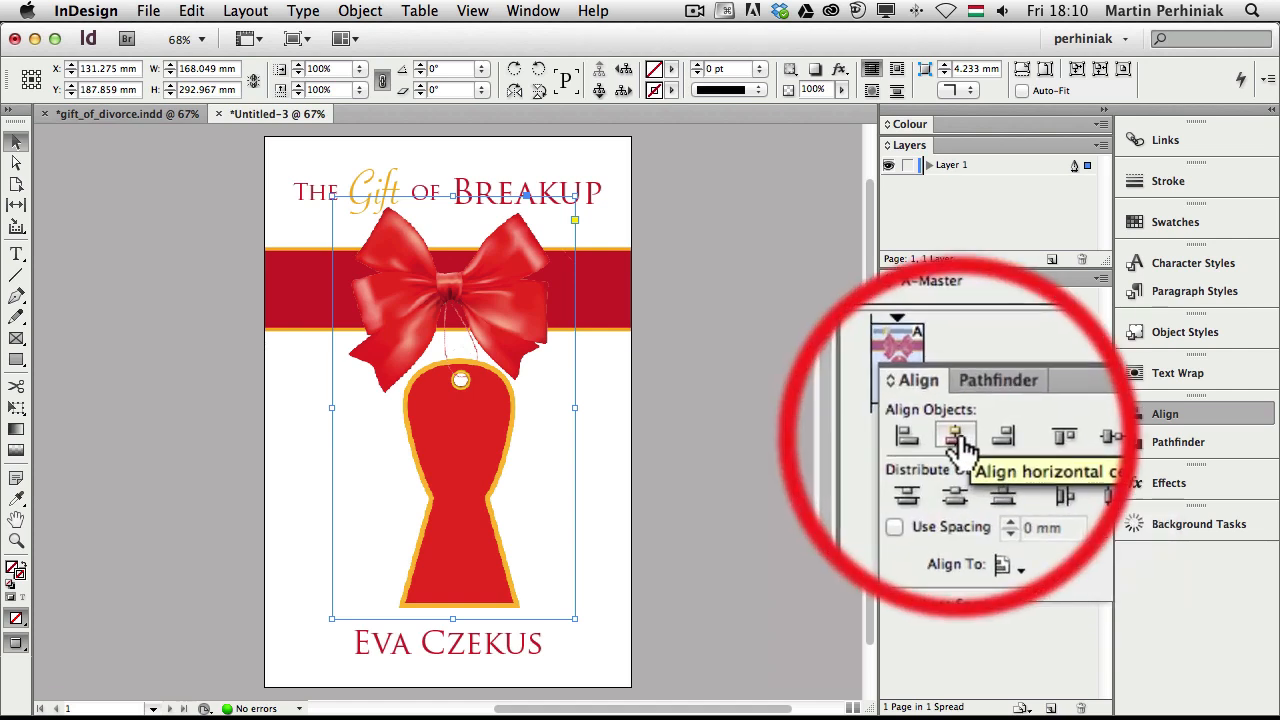
pyautogui.click(957, 438)
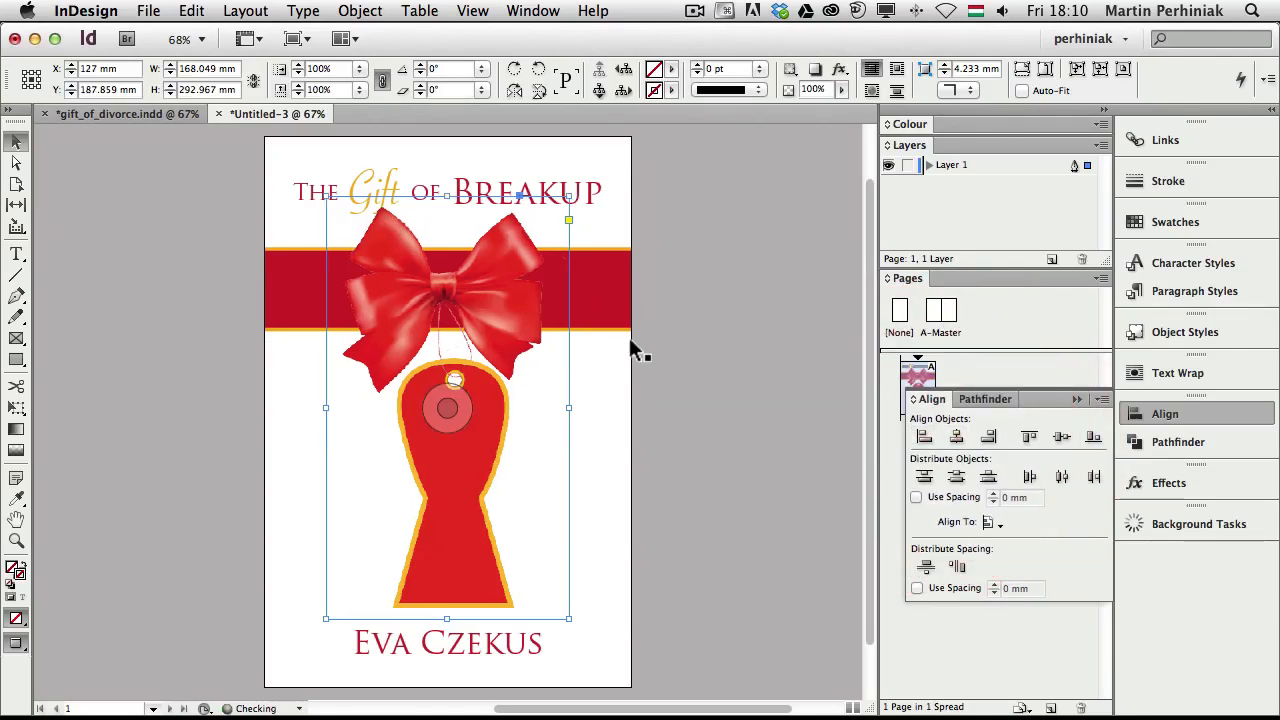
pyautogui.click(1180, 414)
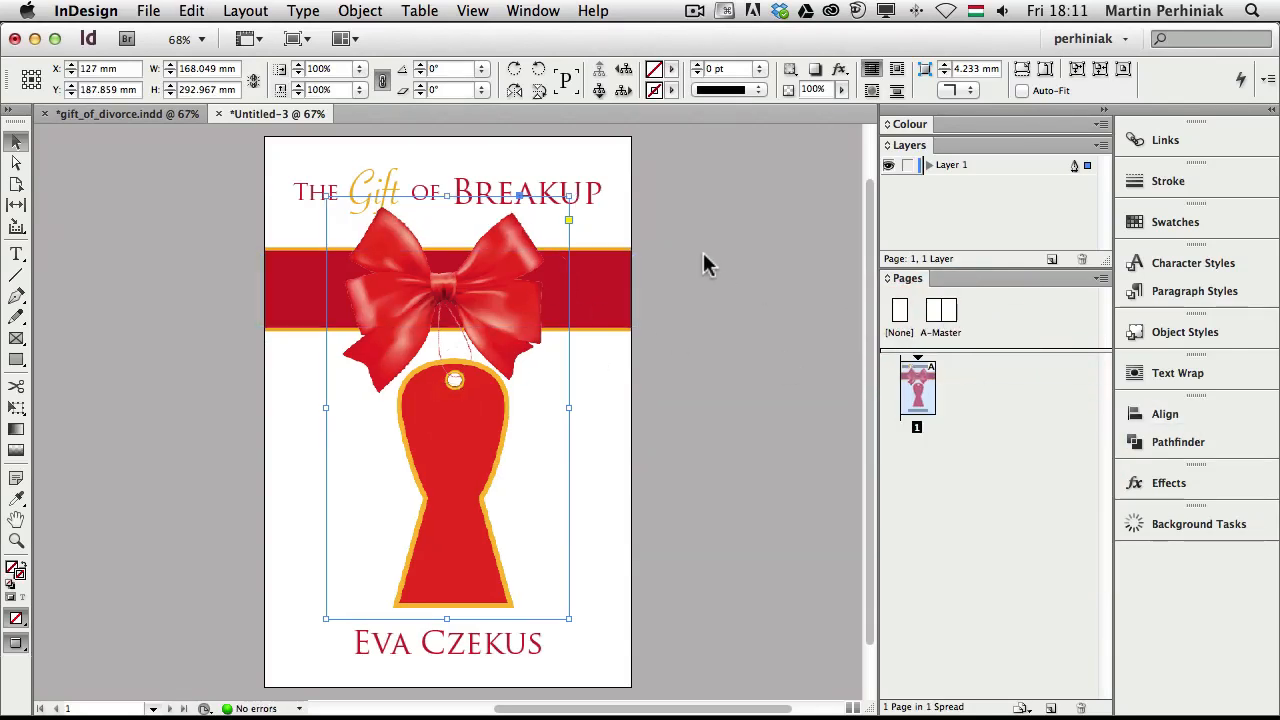
# Nudge the band and bow tag down another 5 mm together, to Y 192.859 mm
pyautogui.keyDown('shift'); pyautogui.click(448, 400); pyautogui.keyUp('shift')
pyautogui.hotkey('shift', 'Down')
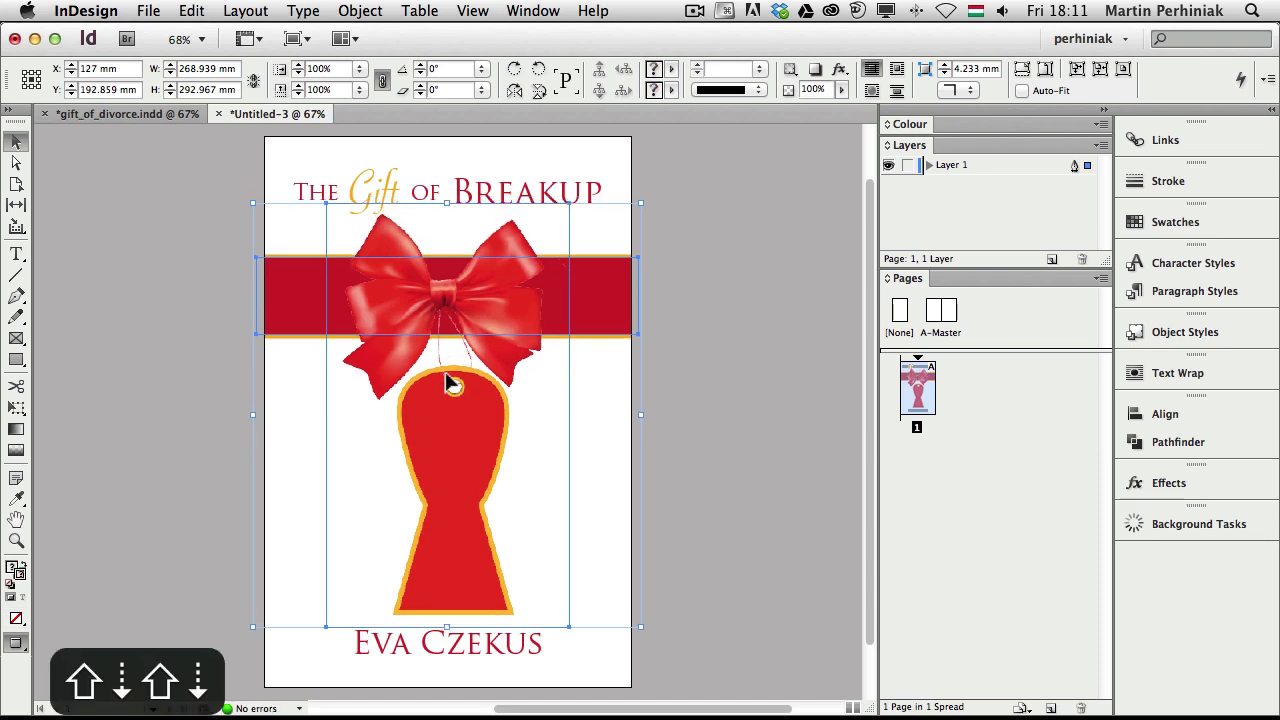
pyautogui.hotkey('shift', 'Down')
pyautogui.click(731, 335)
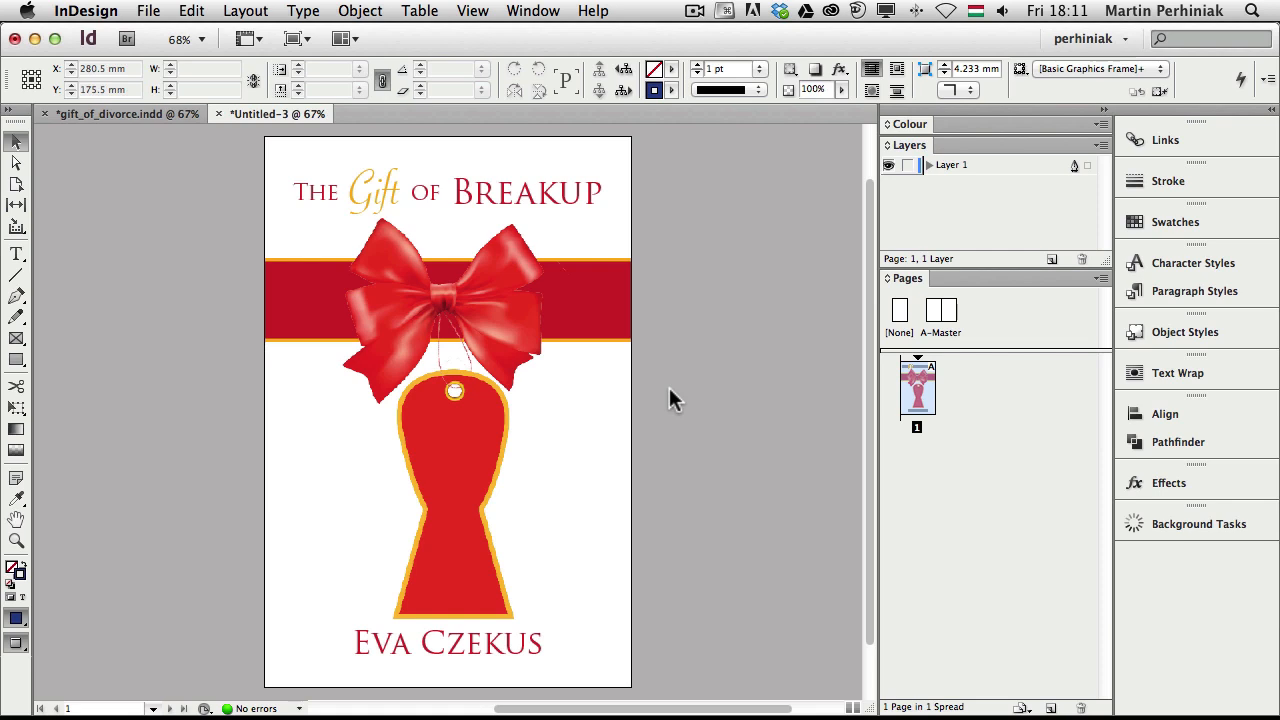
# Add two layers and name the three layers type, image and back from top to bottom
pyautogui.click(1051, 259)
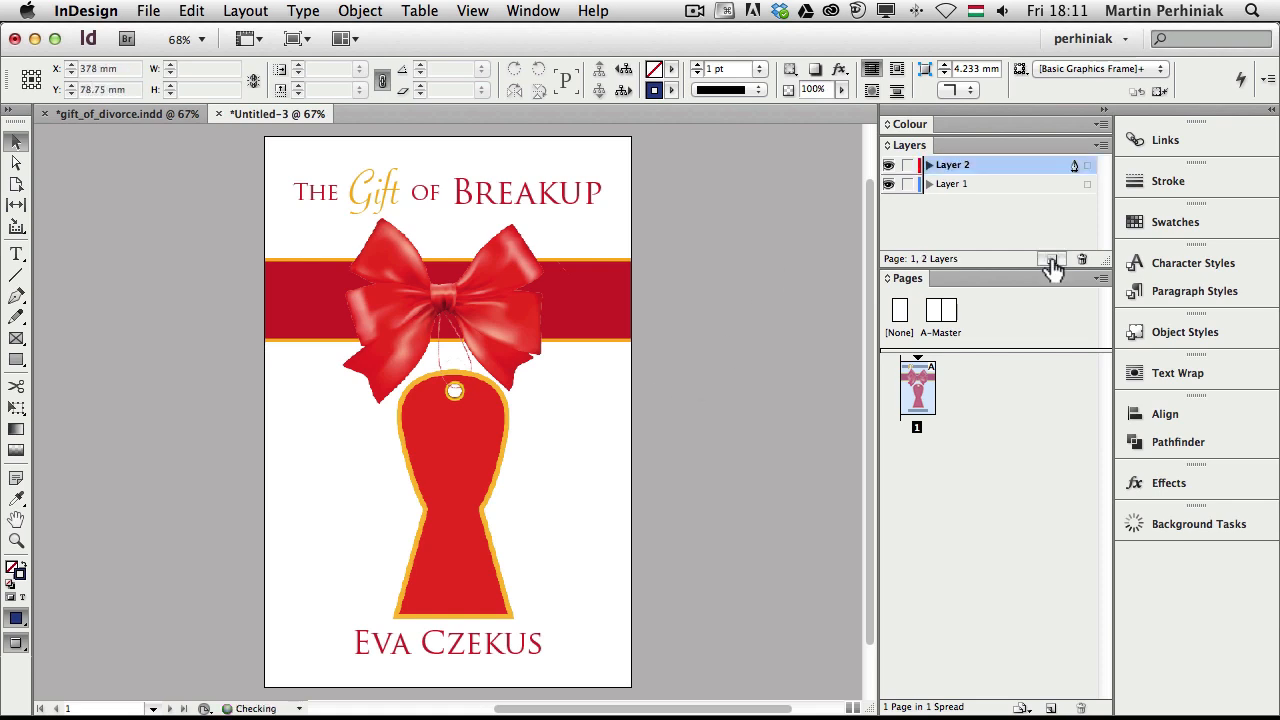
pyautogui.click(1051, 259)
pyautogui.doubleClick(958, 166)
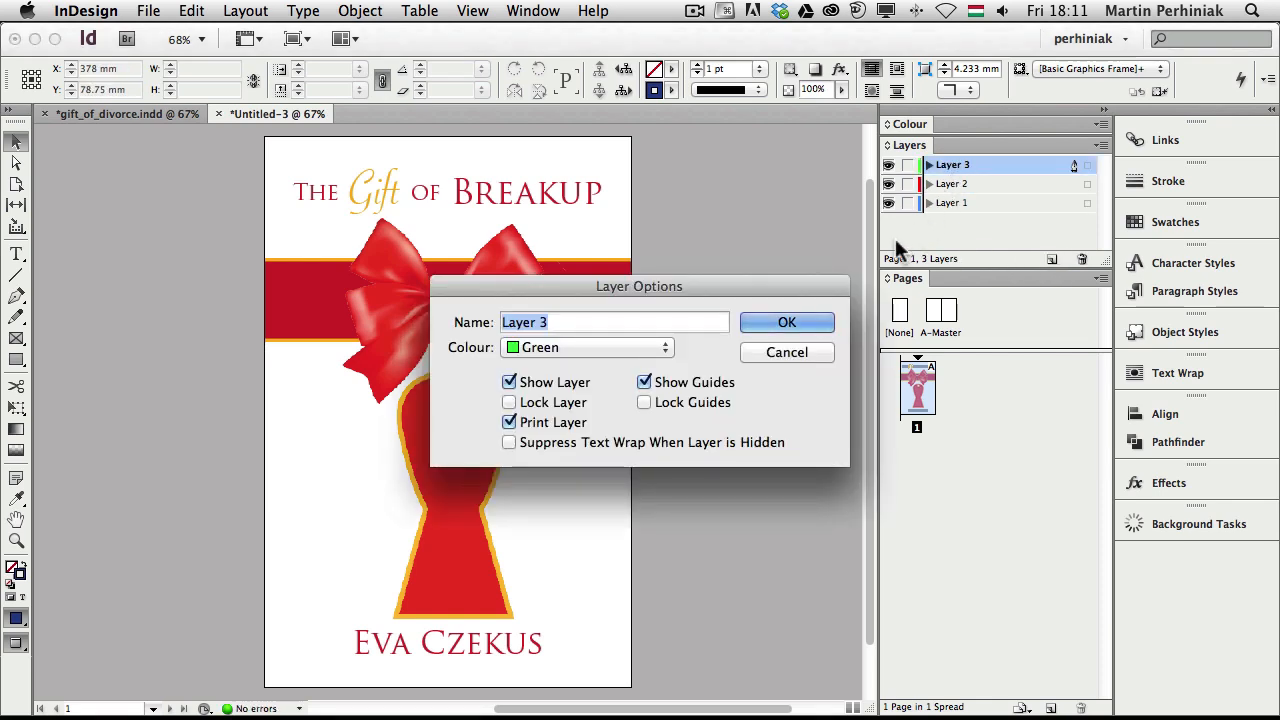
pyautogui.write('type')
pyautogui.press('Return')
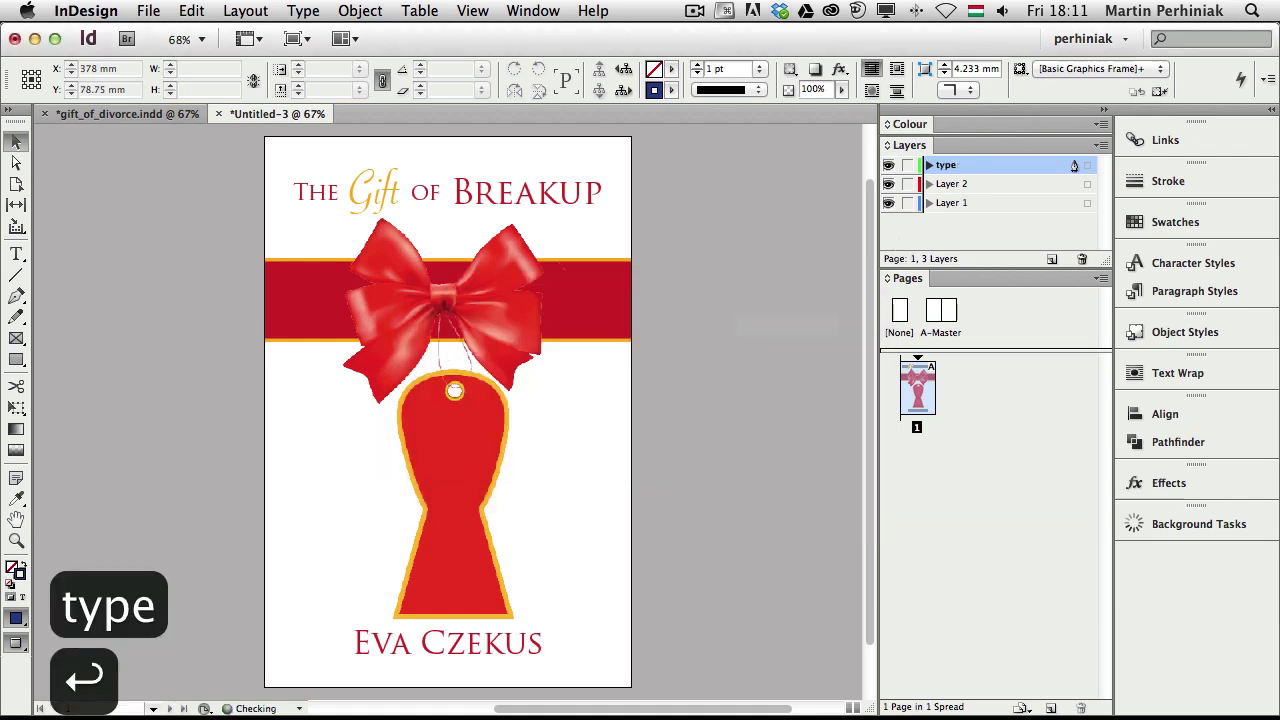
pyautogui.doubleClick(950, 184)
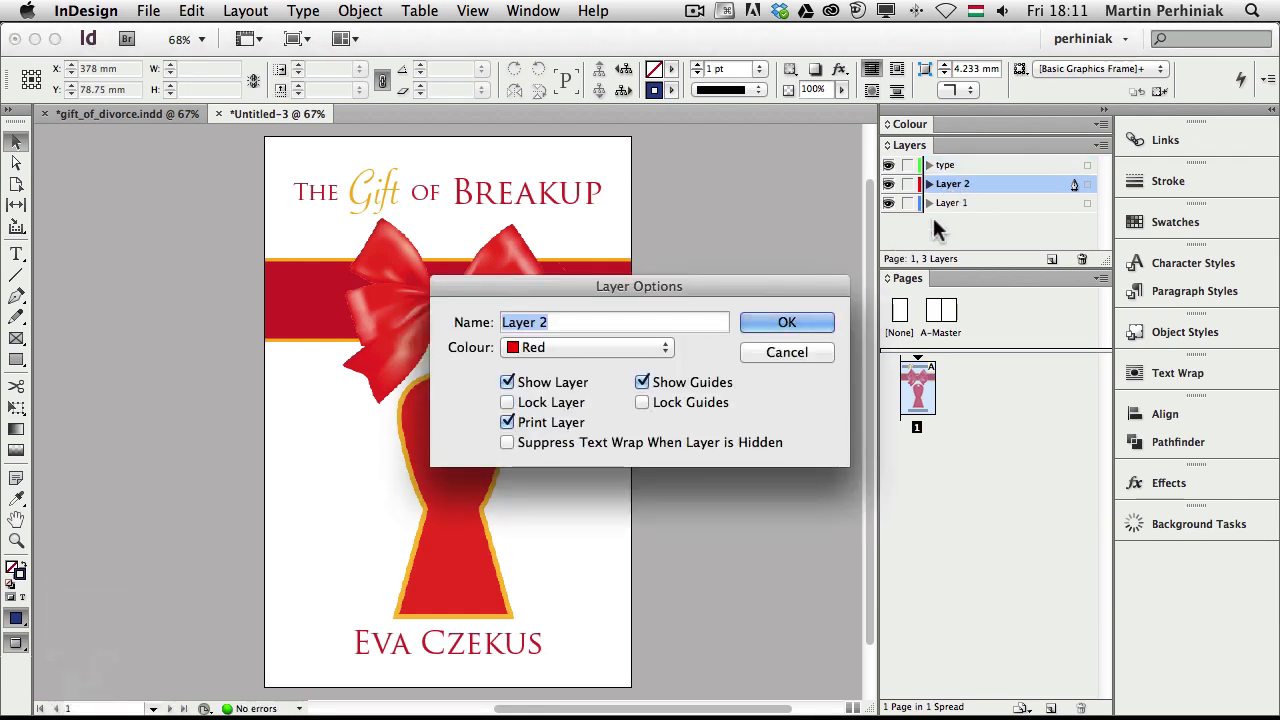
pyautogui.write('image')
pyautogui.press('Return')
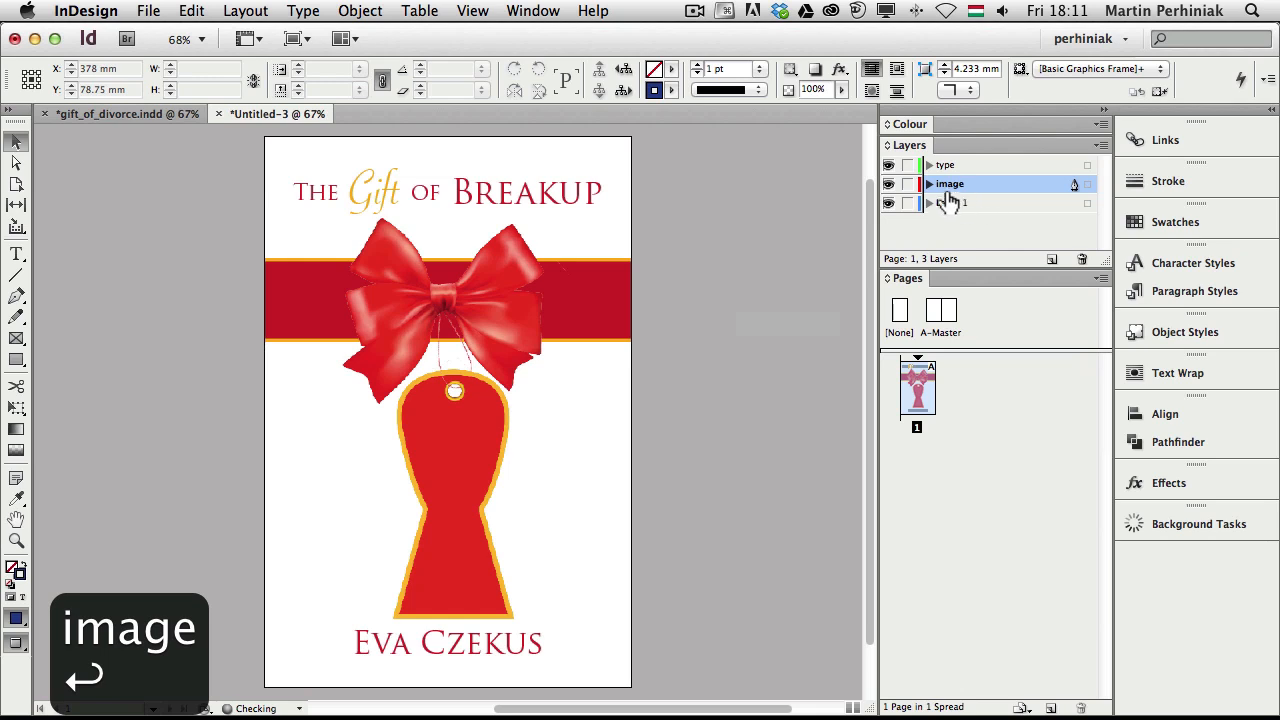
pyautogui.doubleClick(948, 202)
pyautogui.write('back')
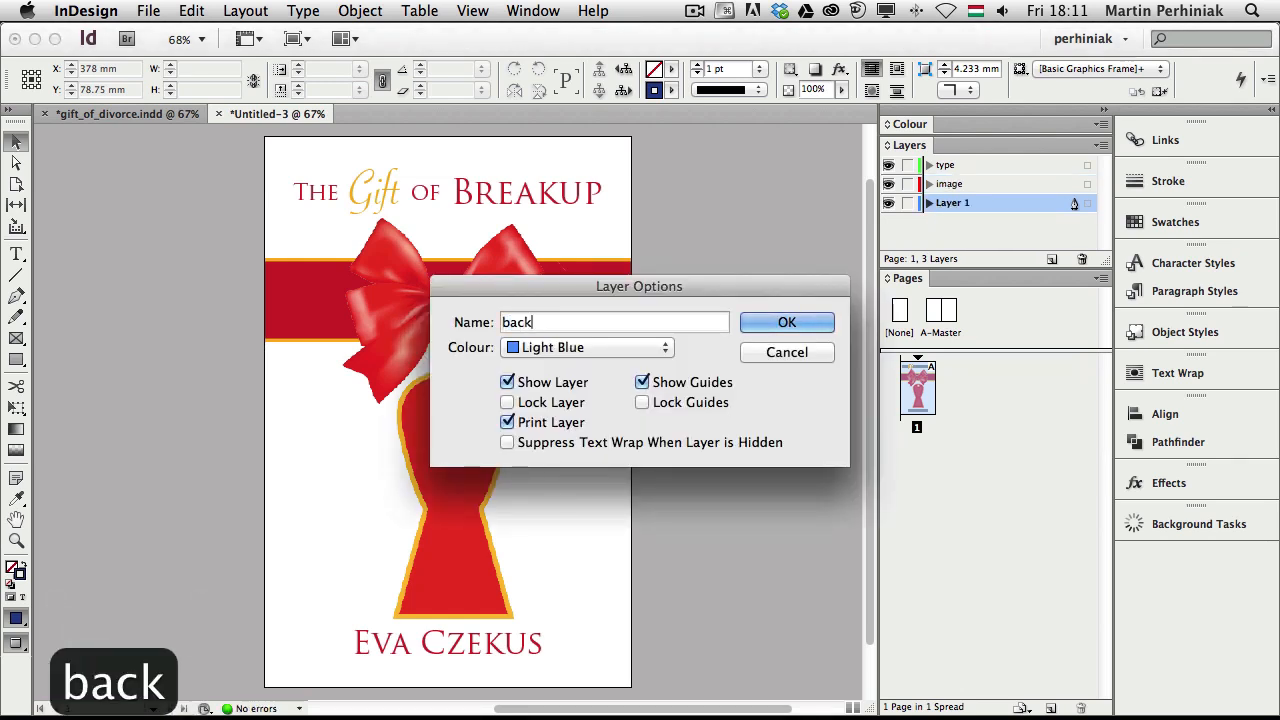
pyautogui.press('Return')
# Move the title and author onto the type layer and the bow tag onto image, then lock back and image
pyautogui.click(614, 300)
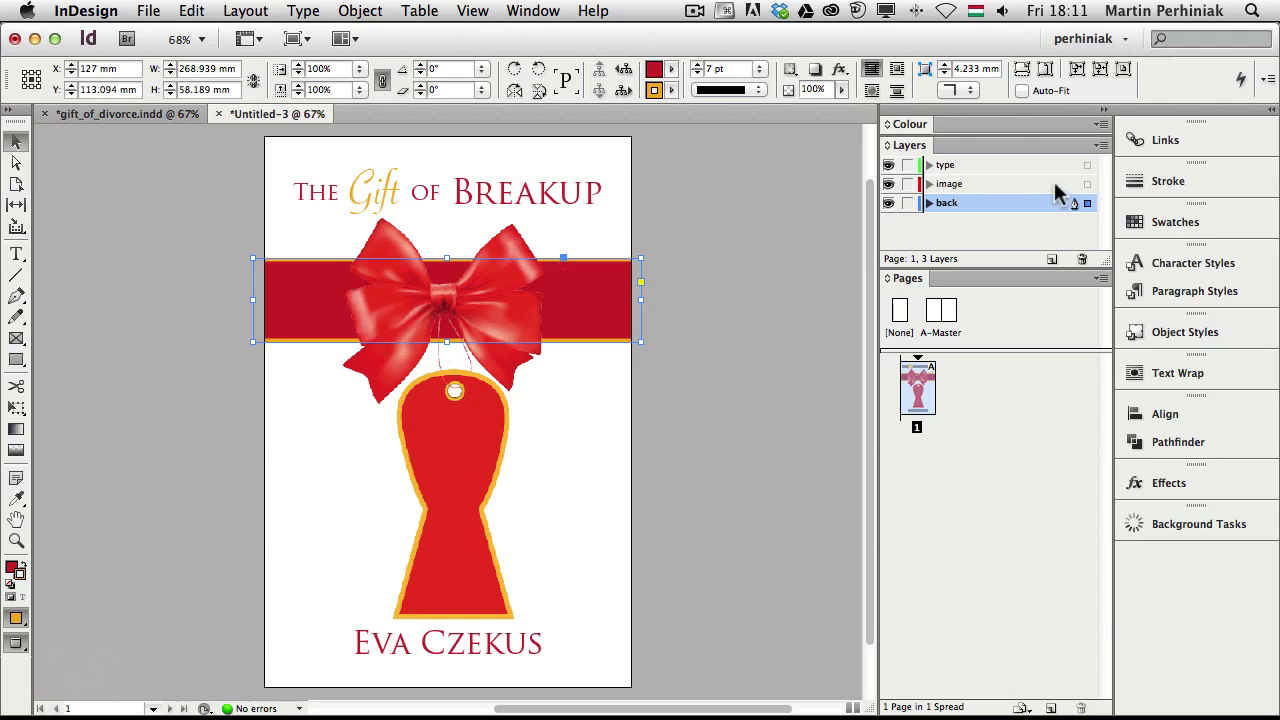
pyautogui.click(550, 210)
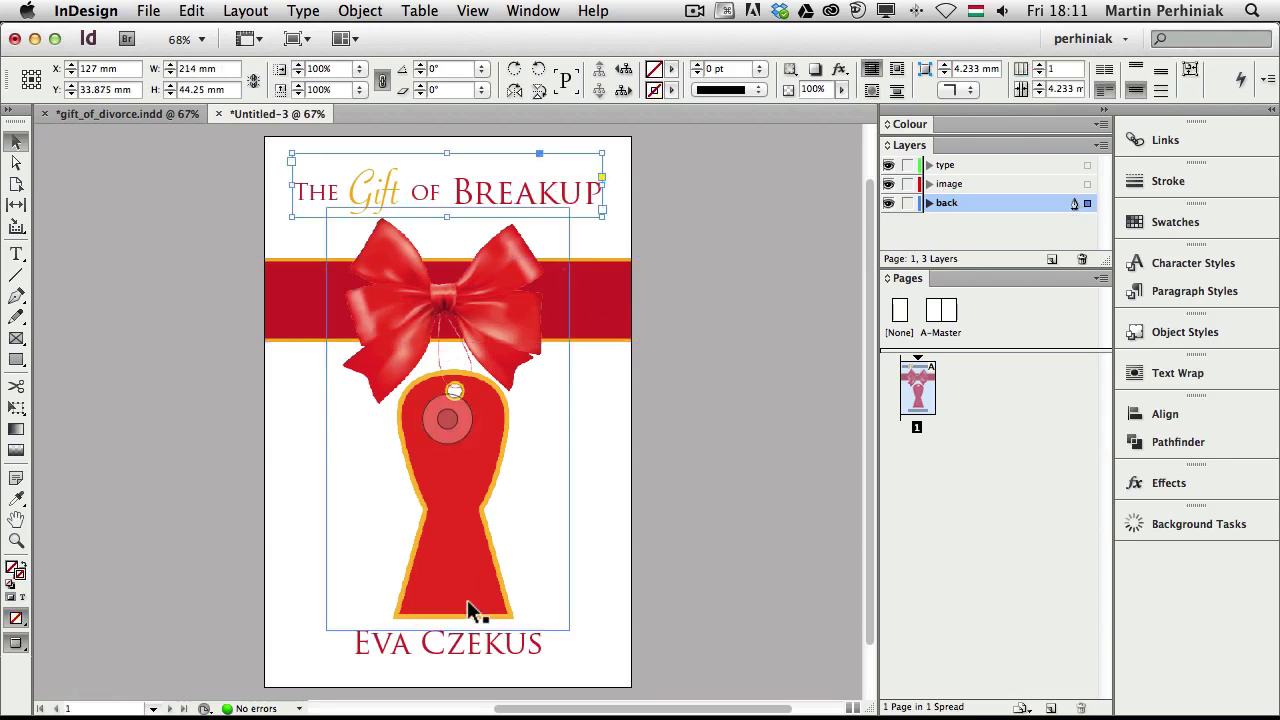
pyautogui.keyDown('shift'); pyautogui.click(476, 650); pyautogui.keyUp('shift')
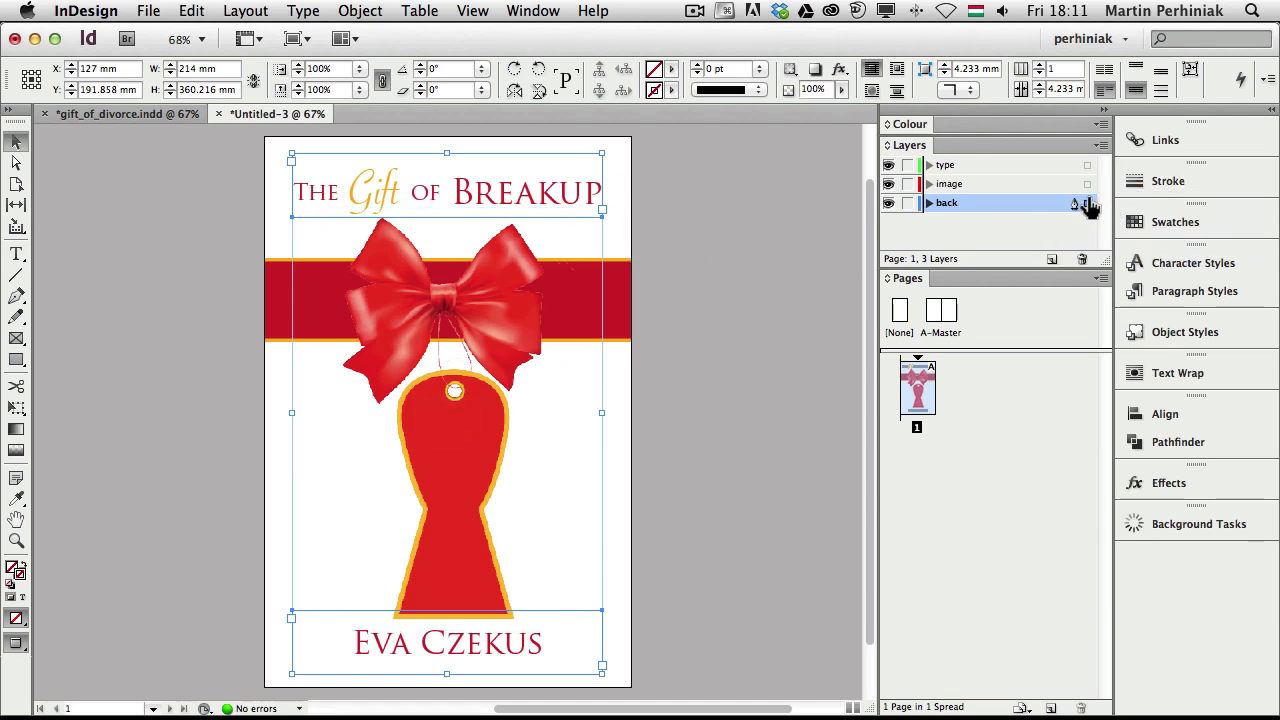
pyautogui.moveTo(1089, 178); pyautogui.dragTo(1087, 167)
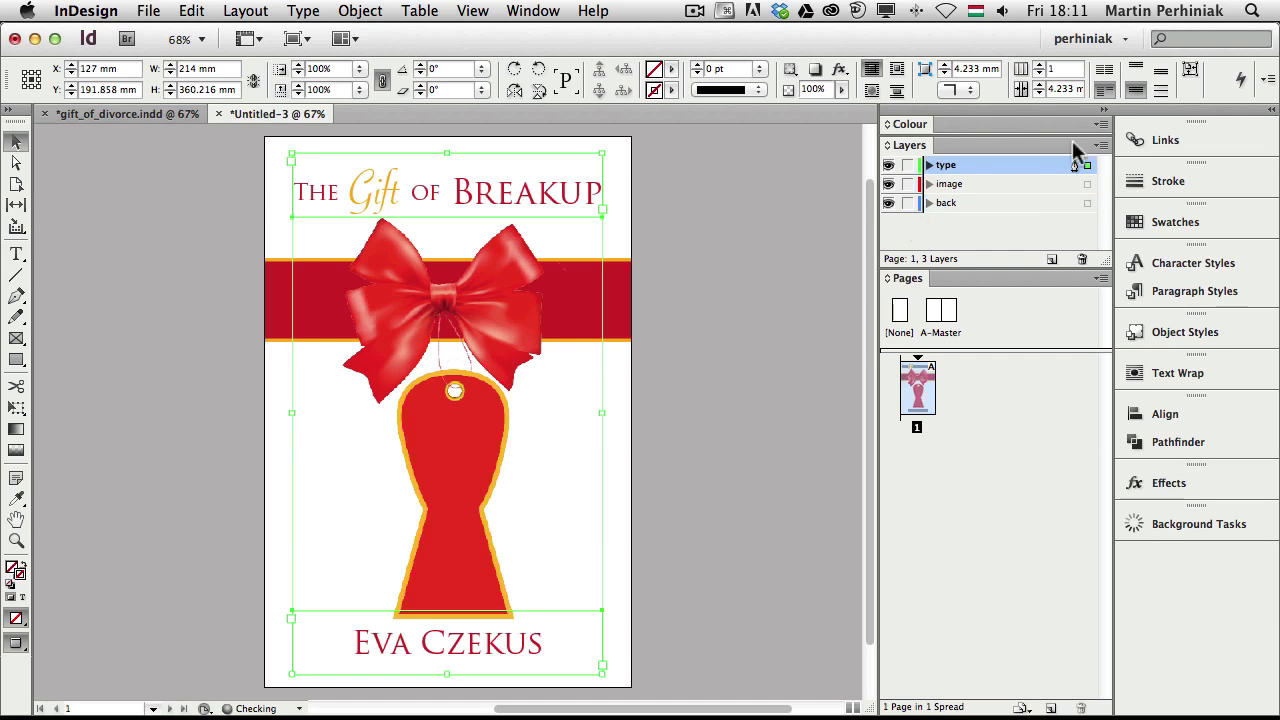
pyautogui.click(790, 268)
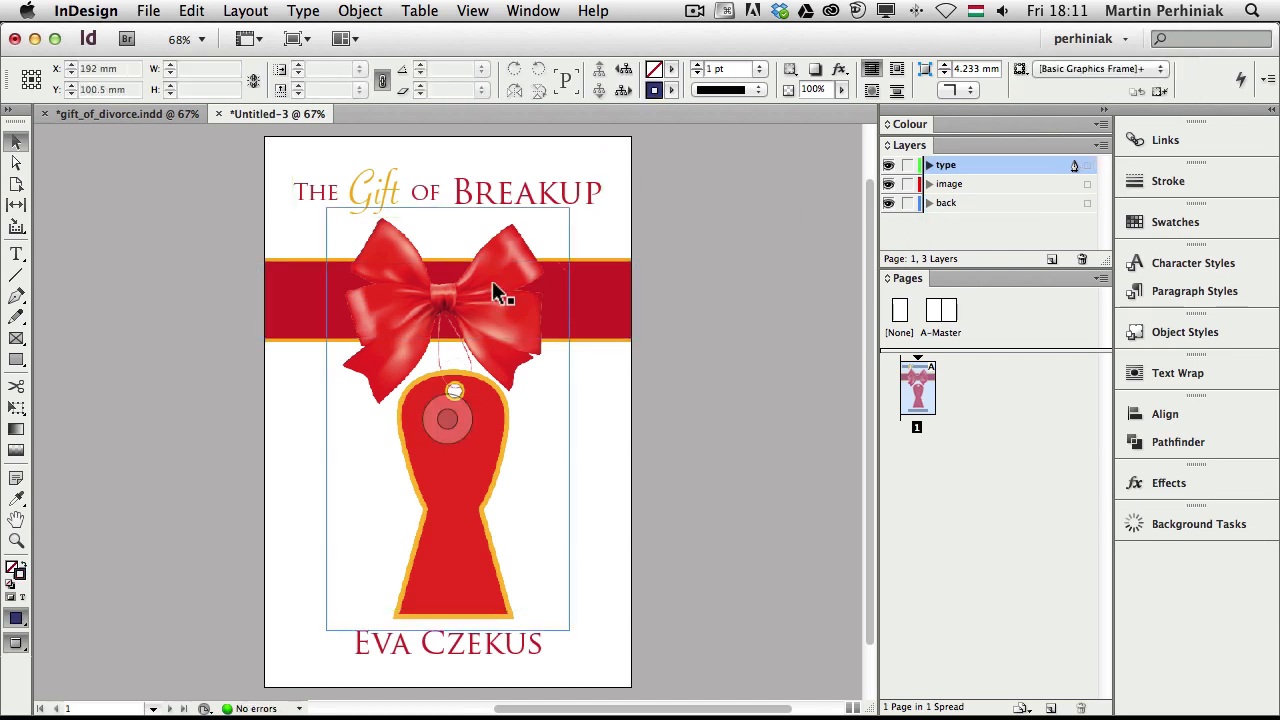
pyautogui.click(472, 325)
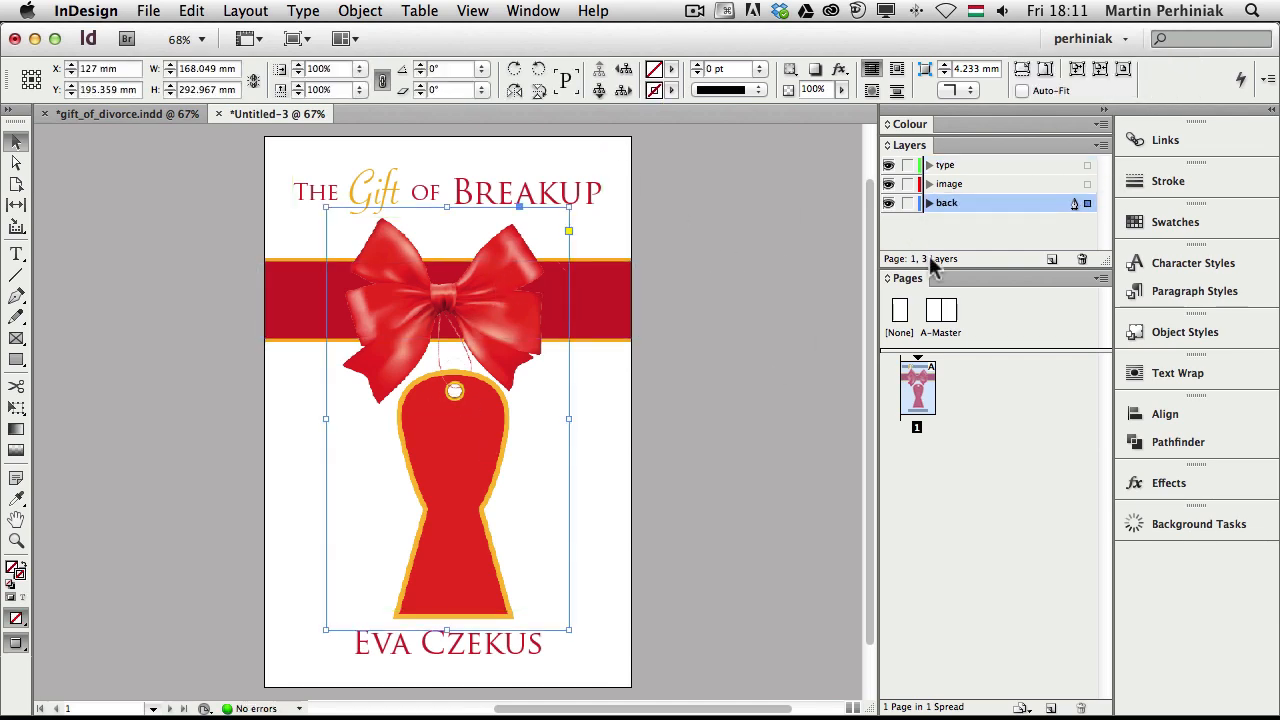
pyautogui.moveTo(1087, 203); pyautogui.dragTo(1087, 184)
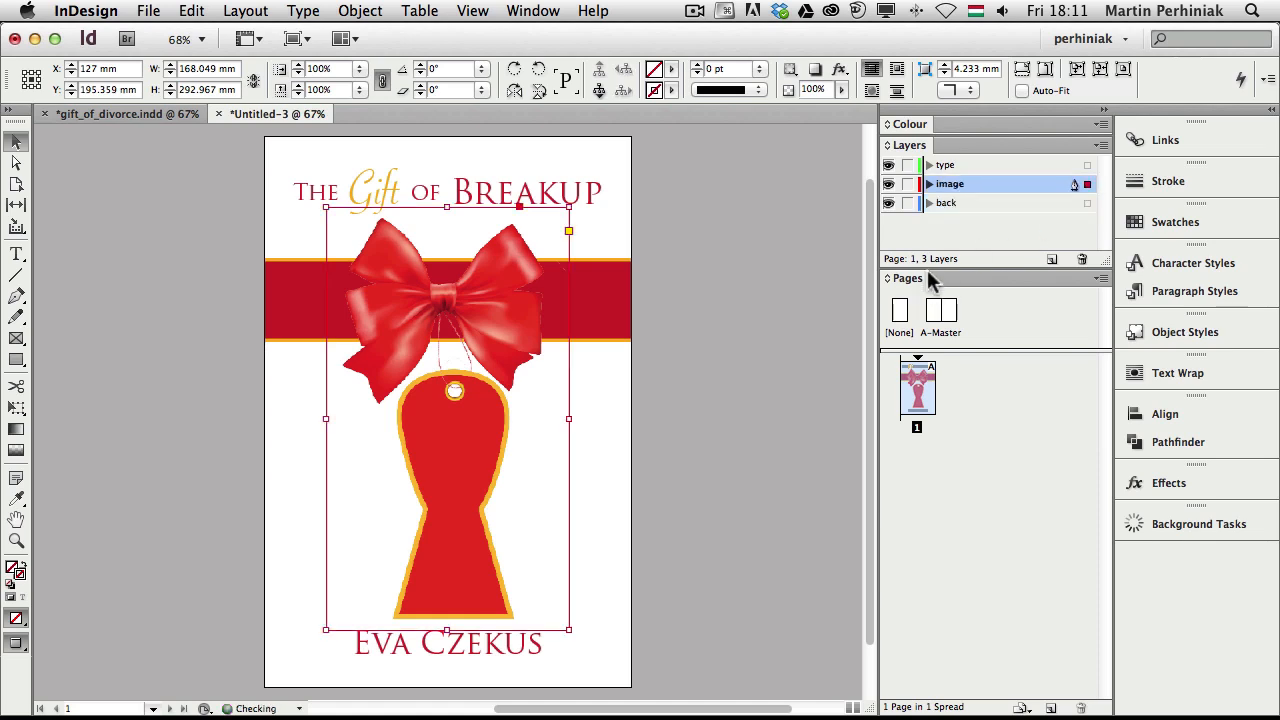
pyautogui.click(907, 203)
pyautogui.click(907, 184)
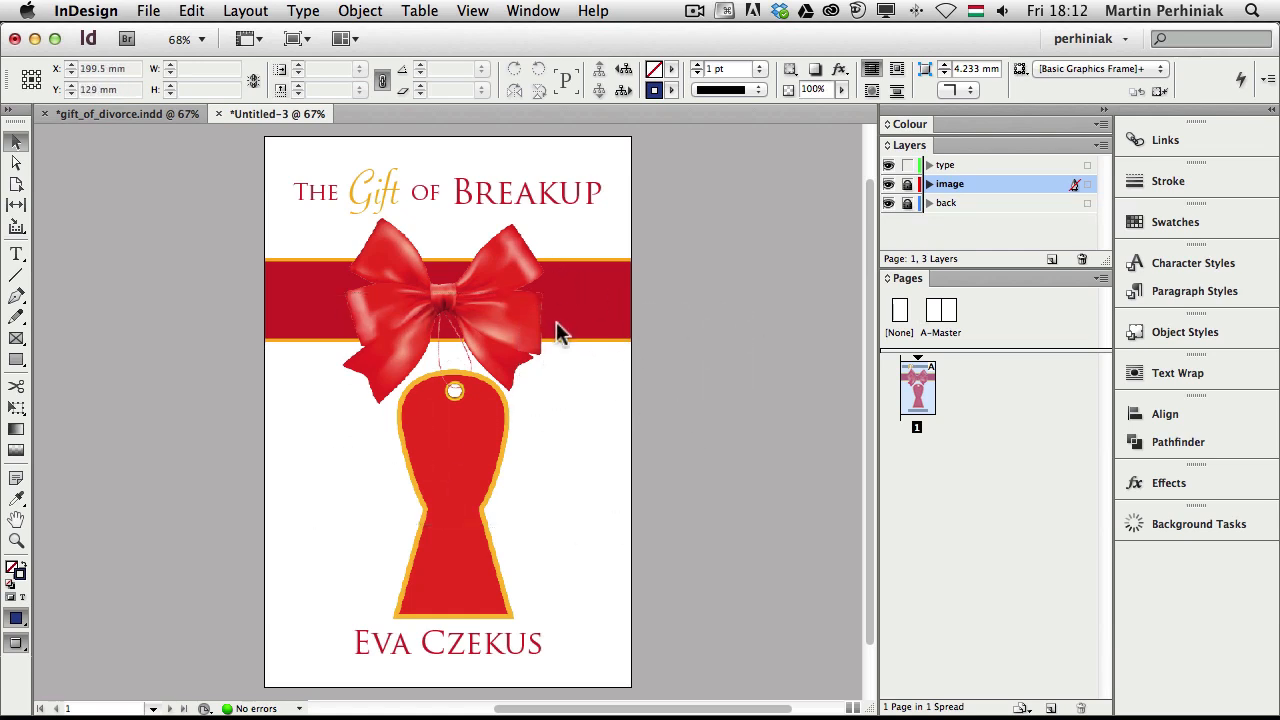
# On the type layer, draw a Bebas text frame on the keyhole tag and type 'When one door closes many other opens!'
pyautogui.press('t')
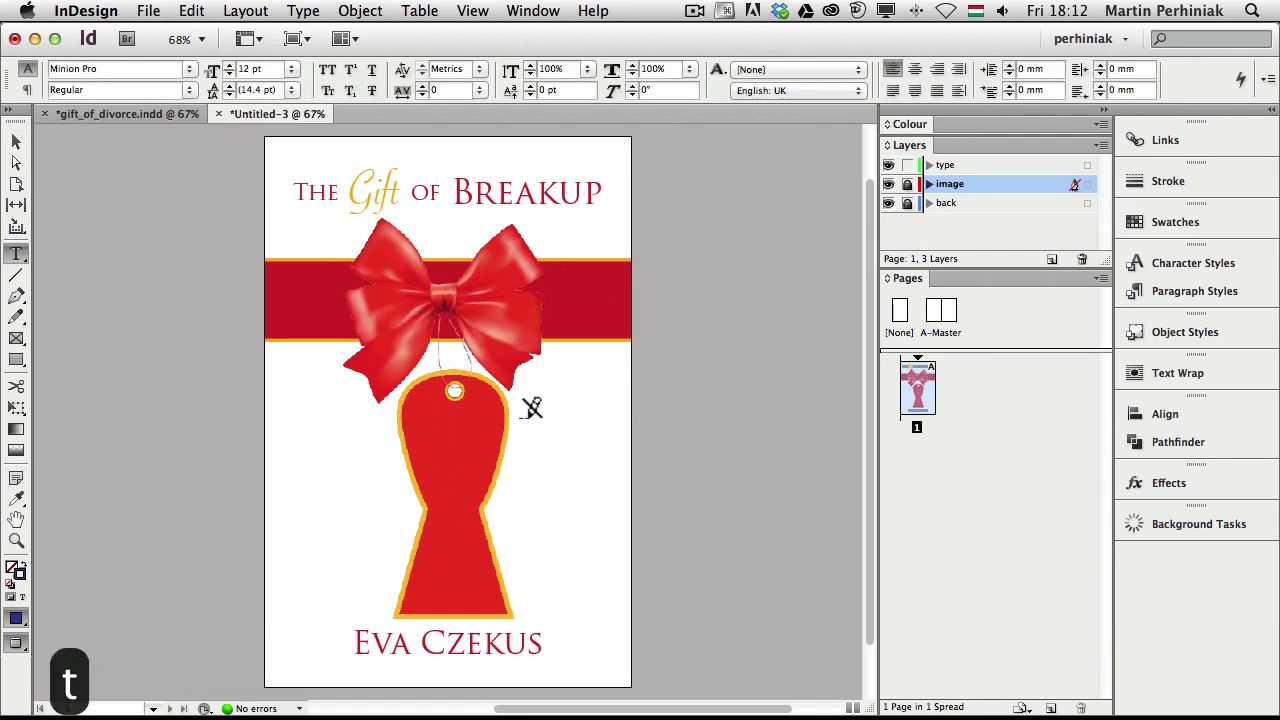
pyautogui.click(966, 167)
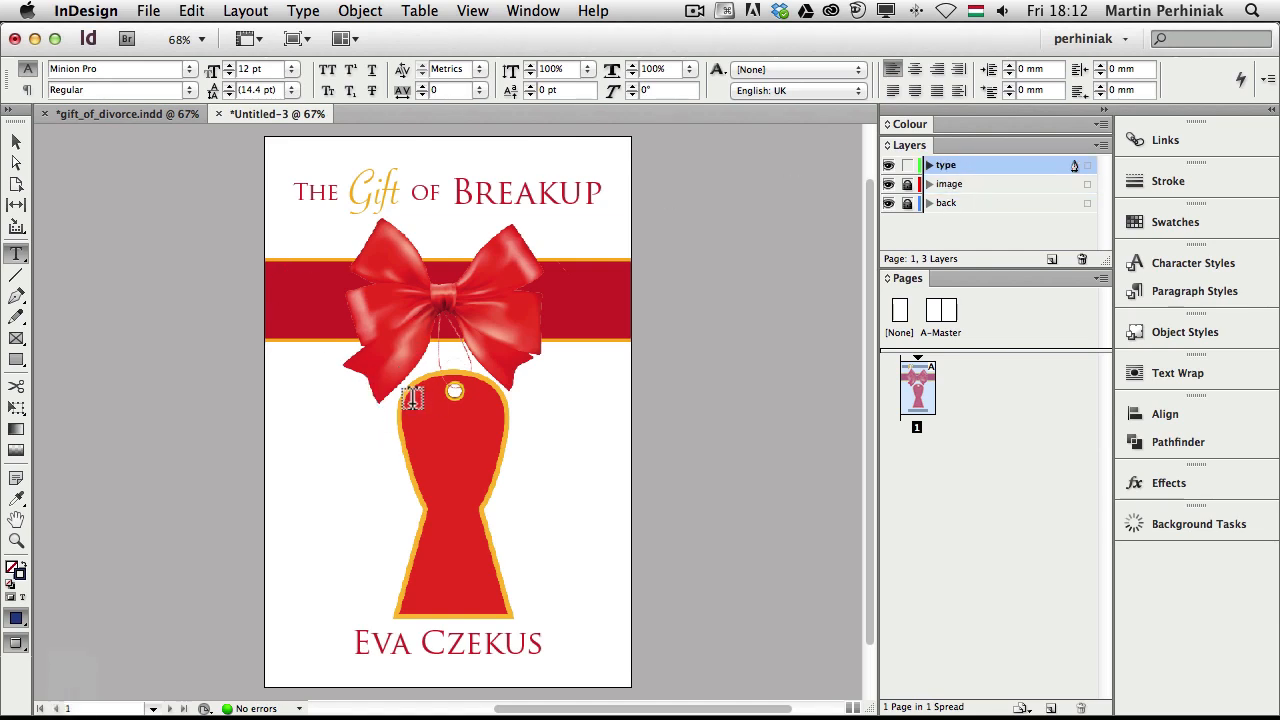
pyautogui.moveTo(414, 408); pyautogui.dragTo(502, 606)
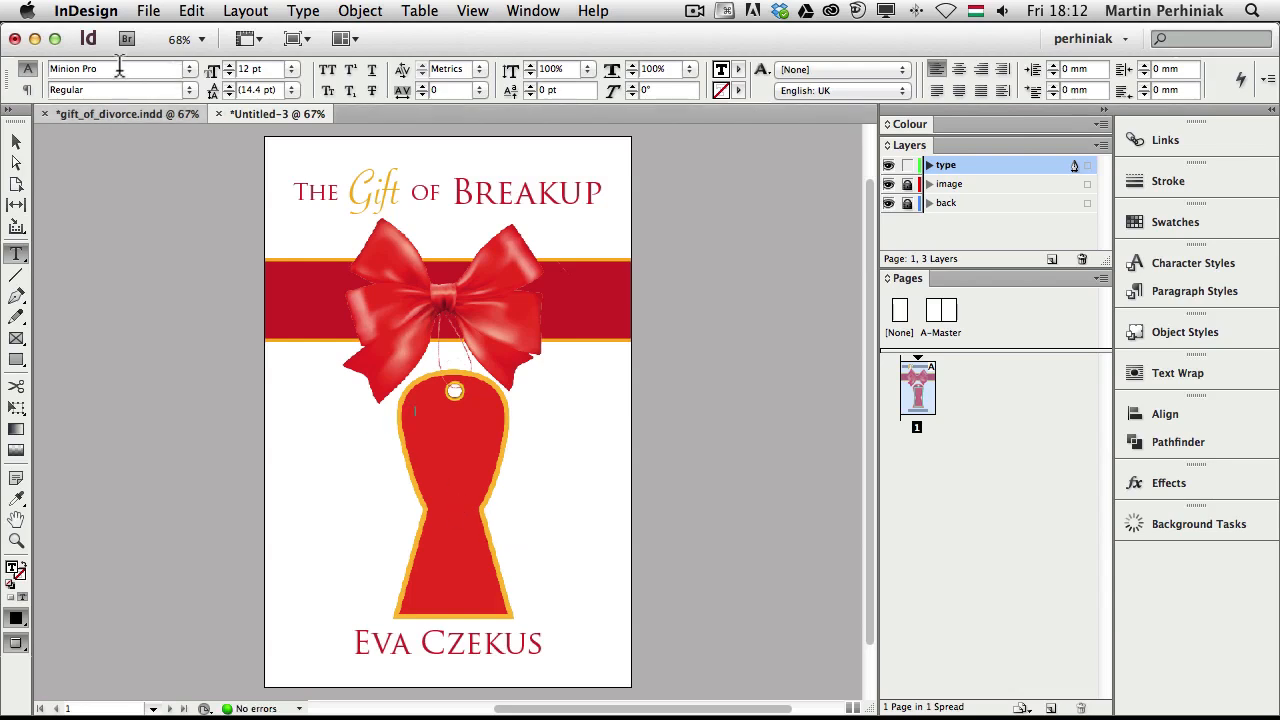
pyautogui.press('super+6')
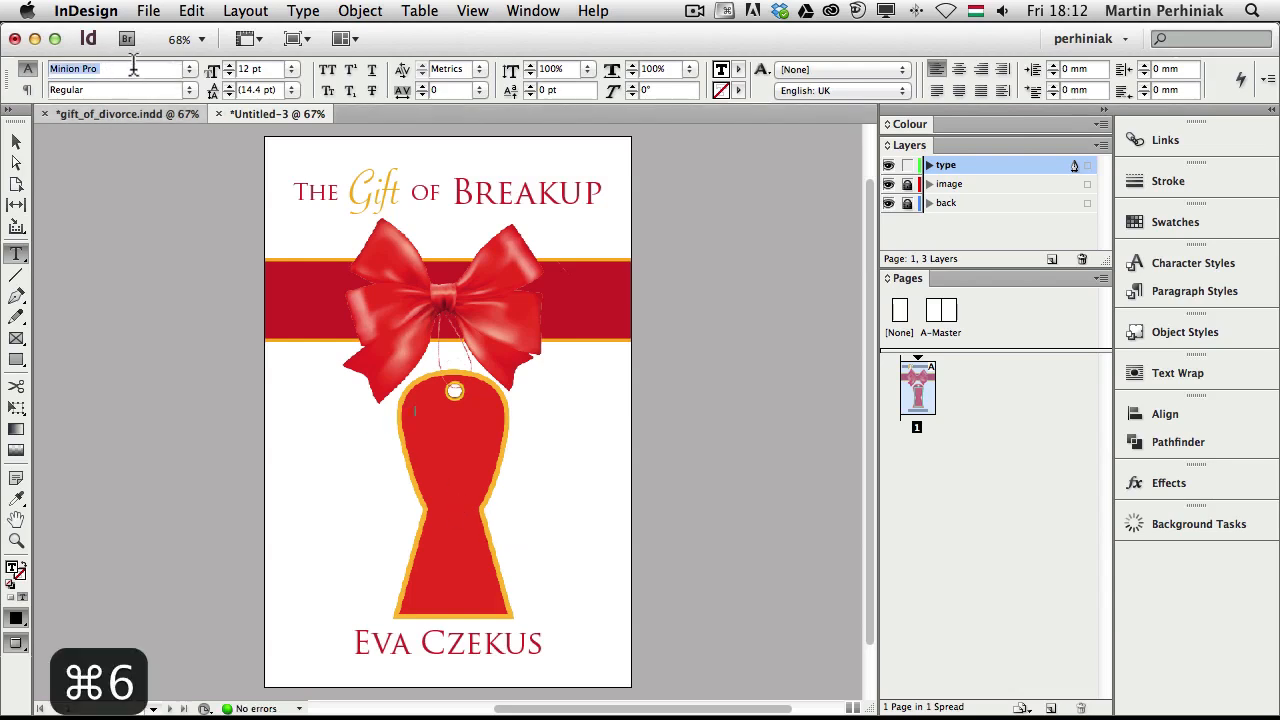
pyautogui.write('beb')
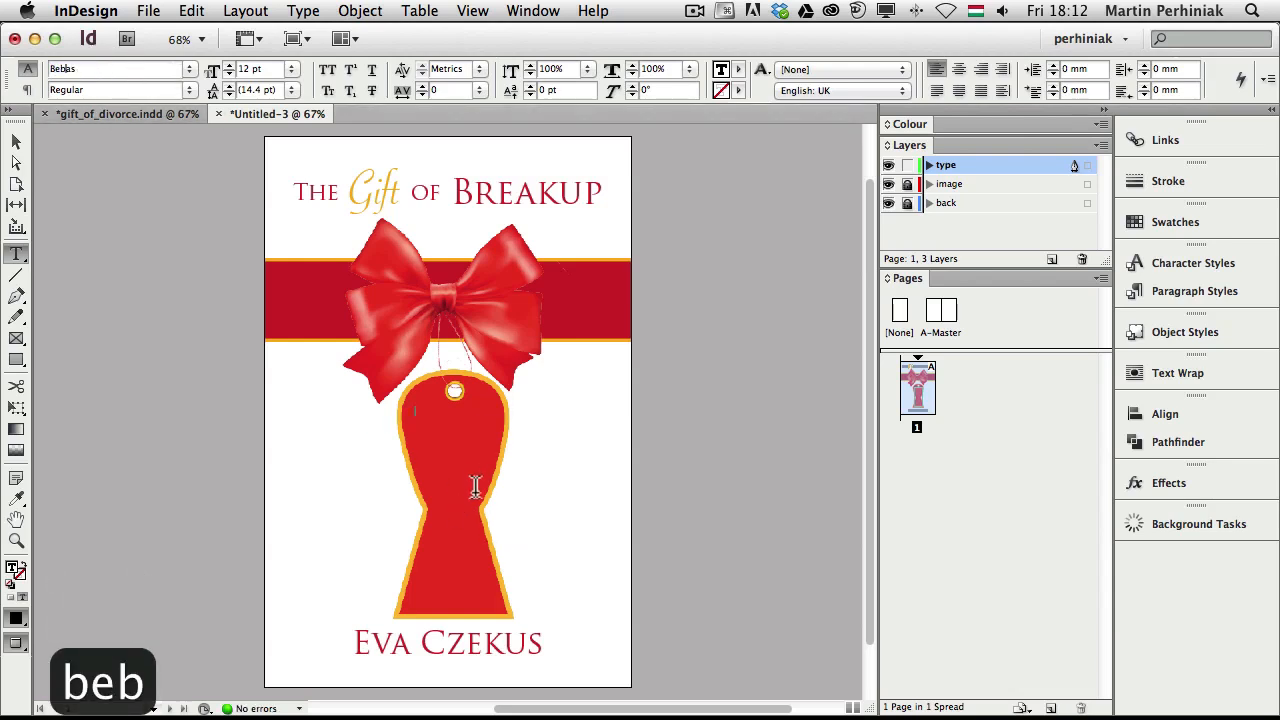
pyautogui.click(425, 413)
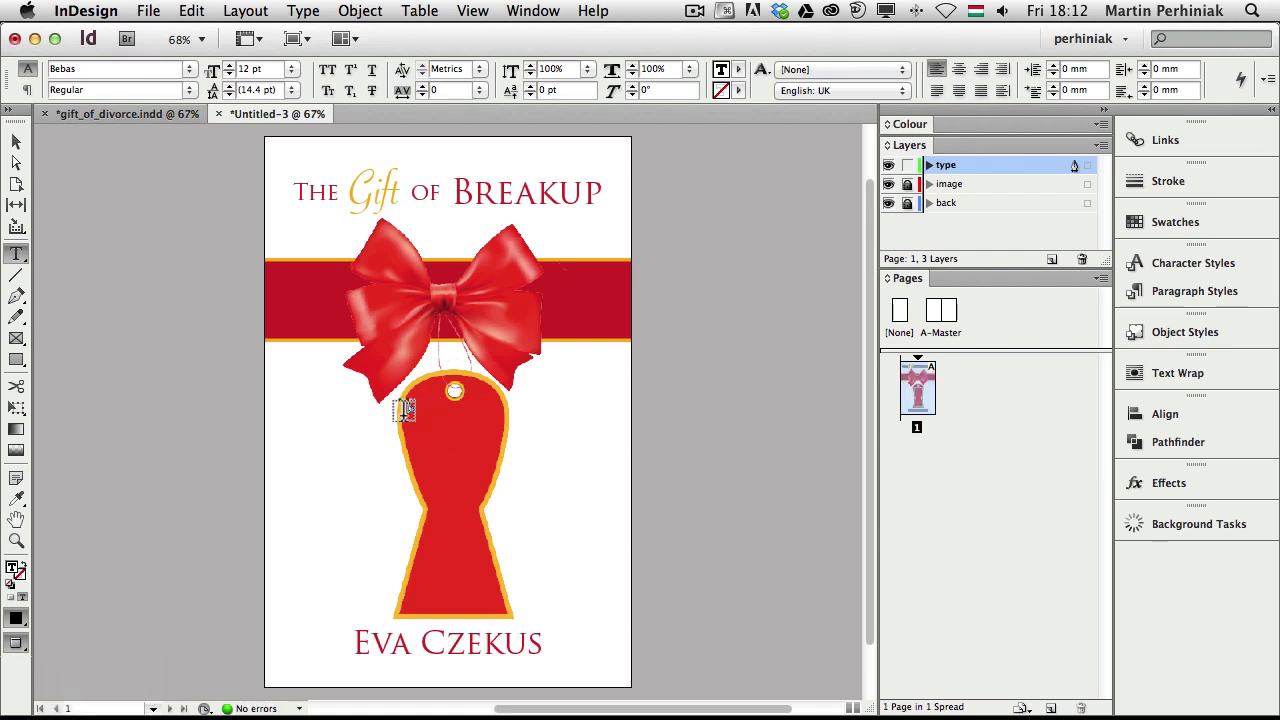
pyautogui.click(96, 114)
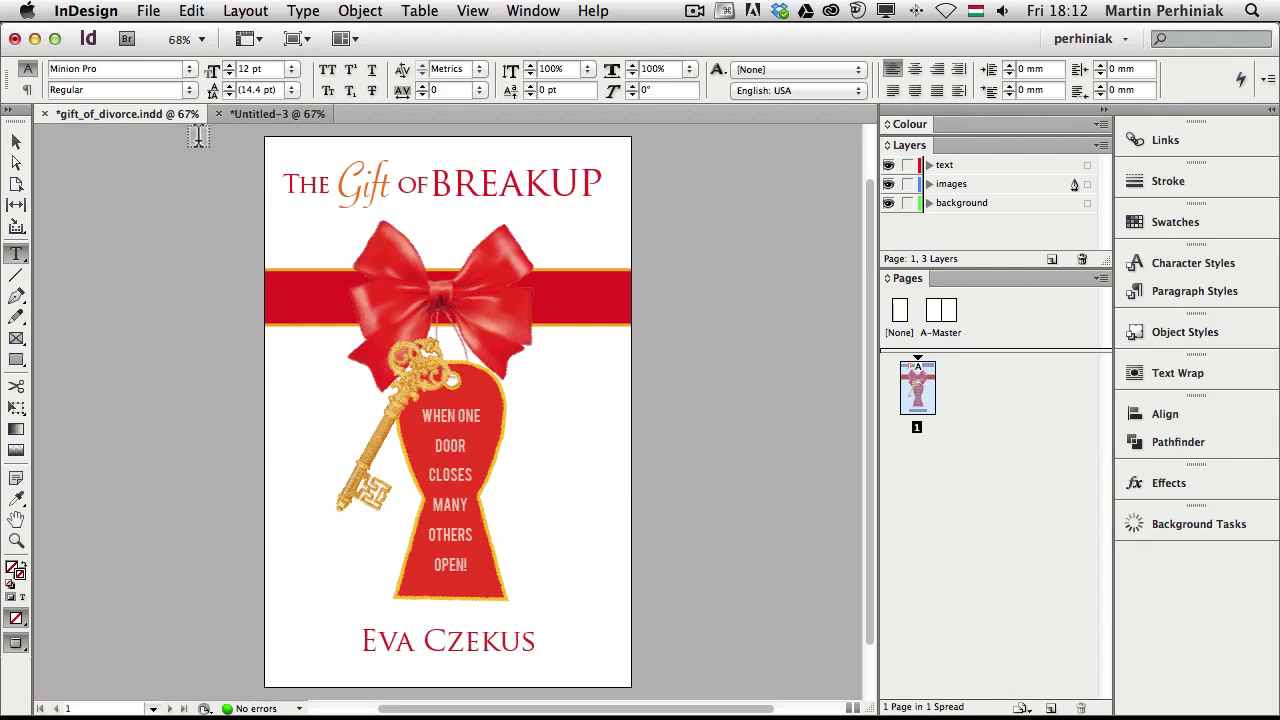
pyautogui.click(265, 114)
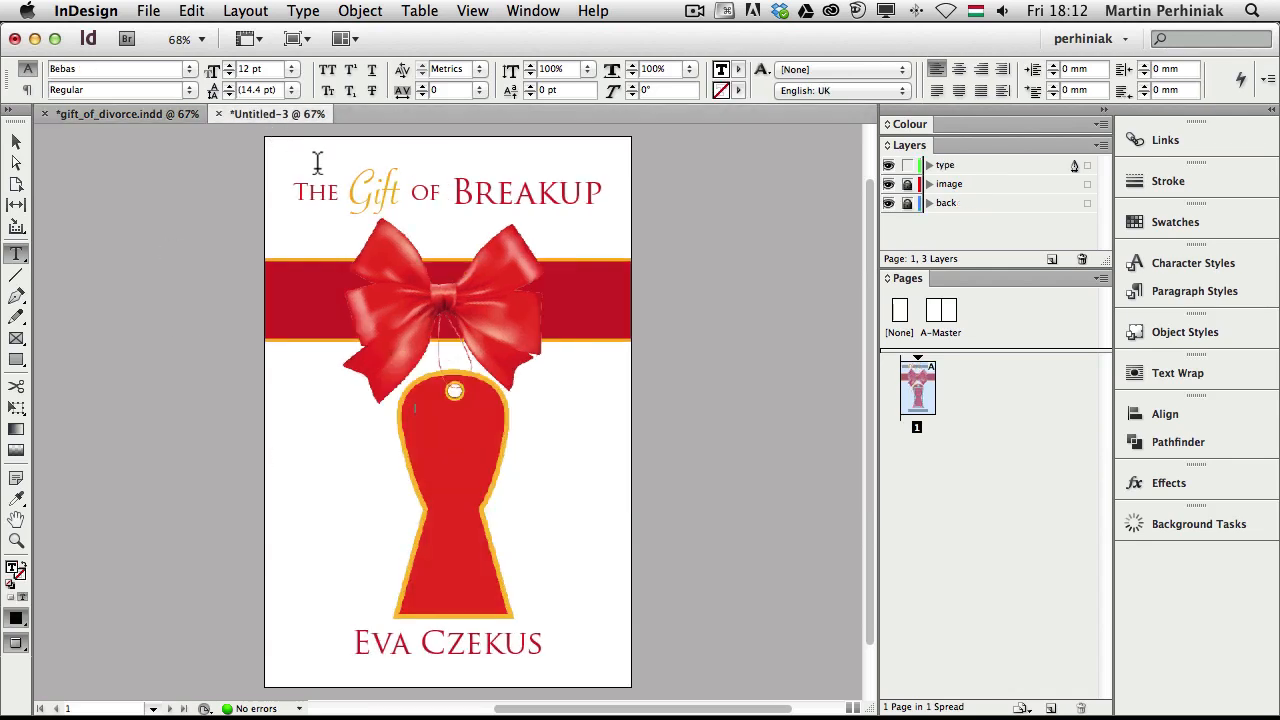
pyautogui.write('When on')
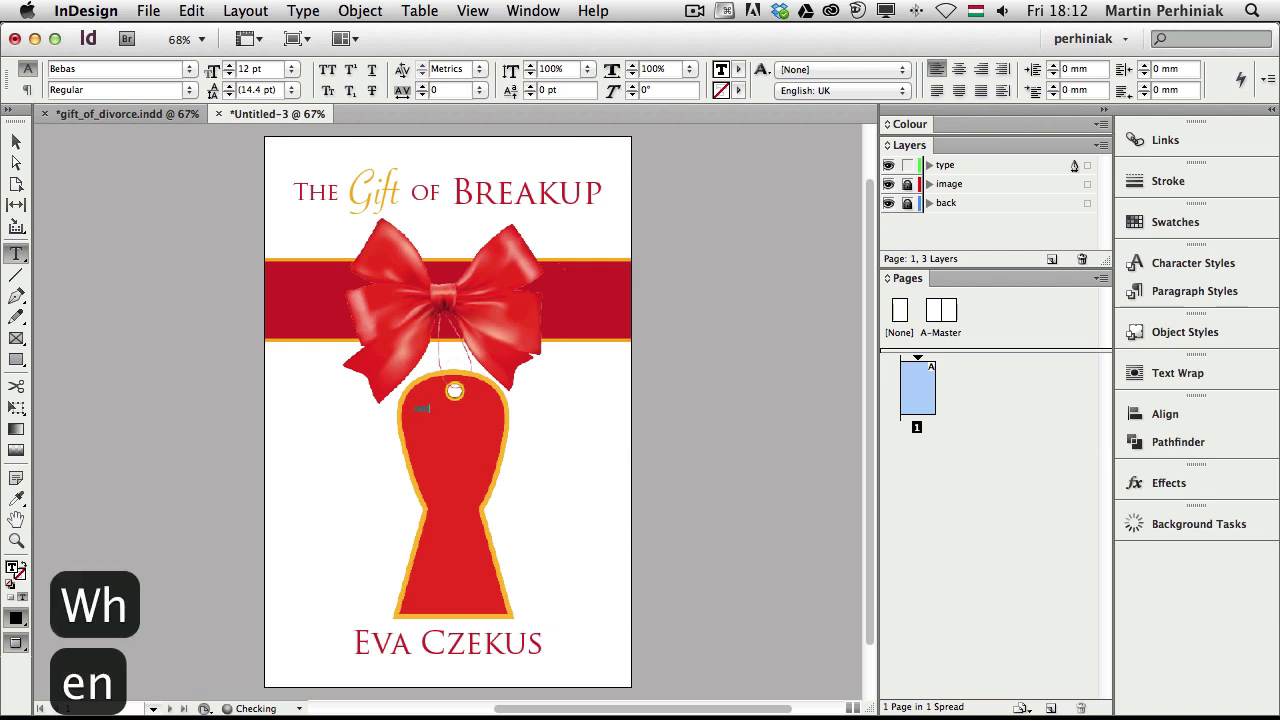
pyautogui.write('e door ')
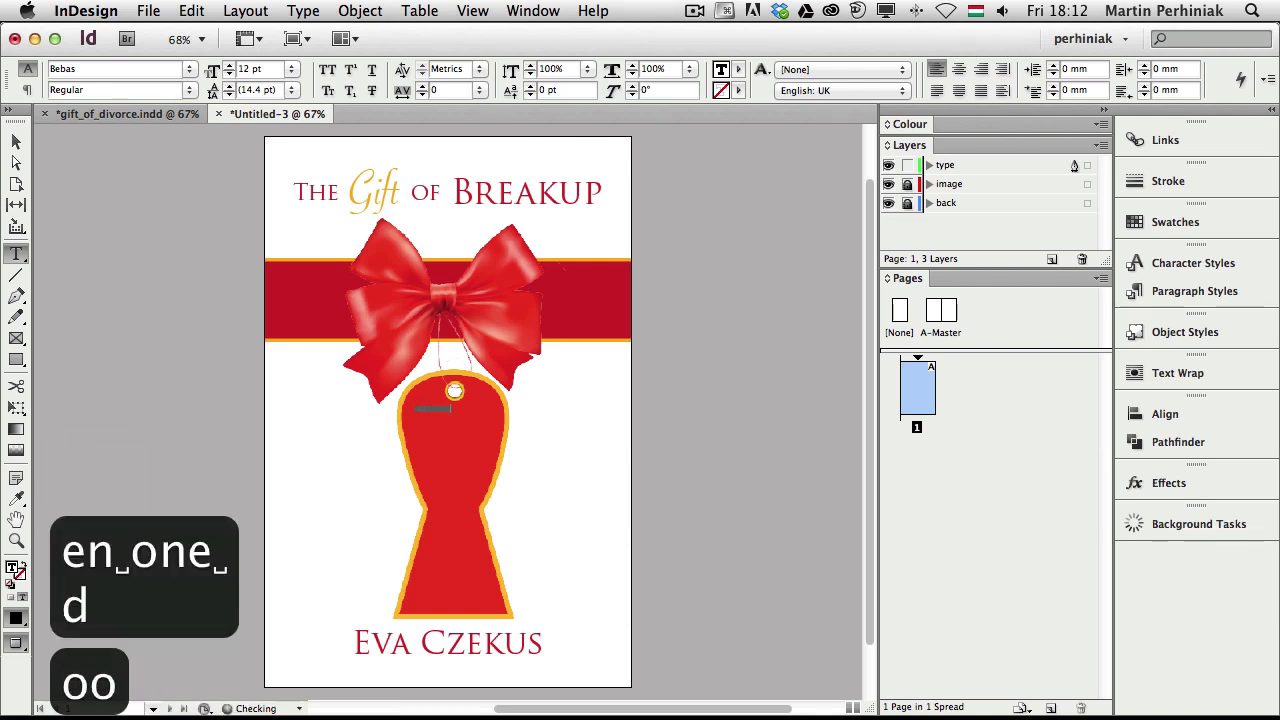
pyautogui.write('closes ')
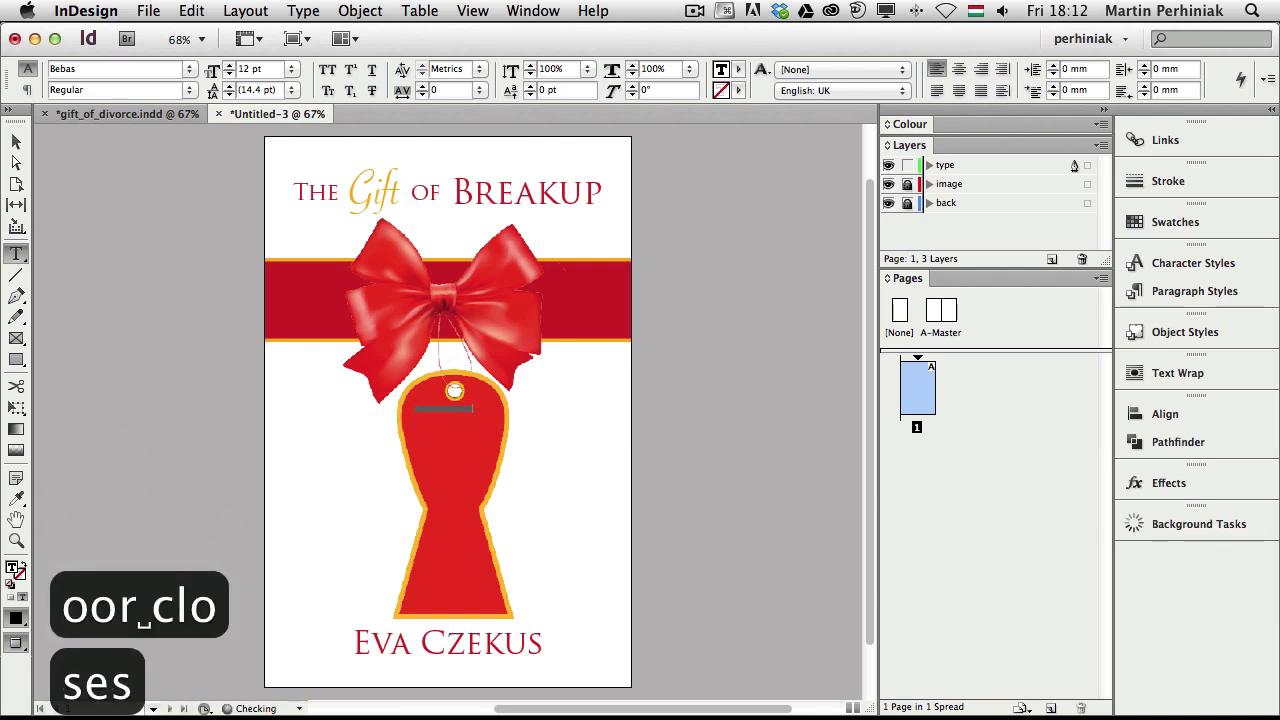
pyautogui.write('many other ')
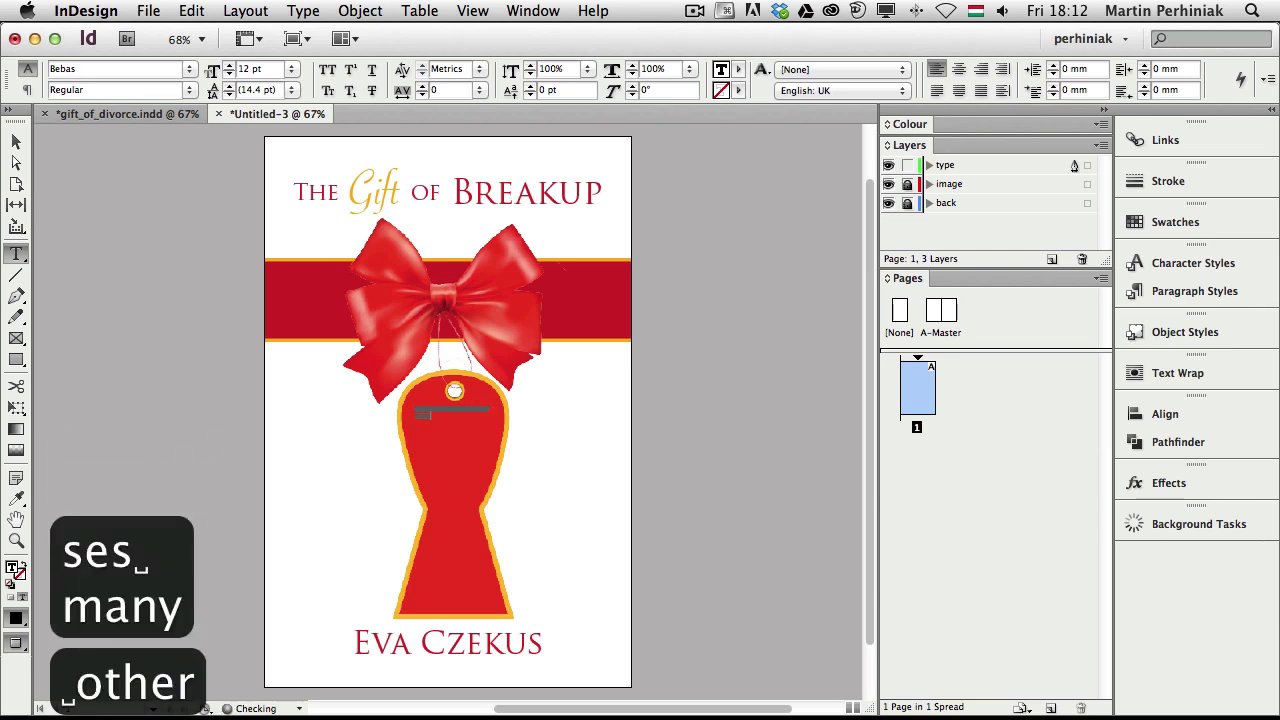
pyautogui.write('opens')
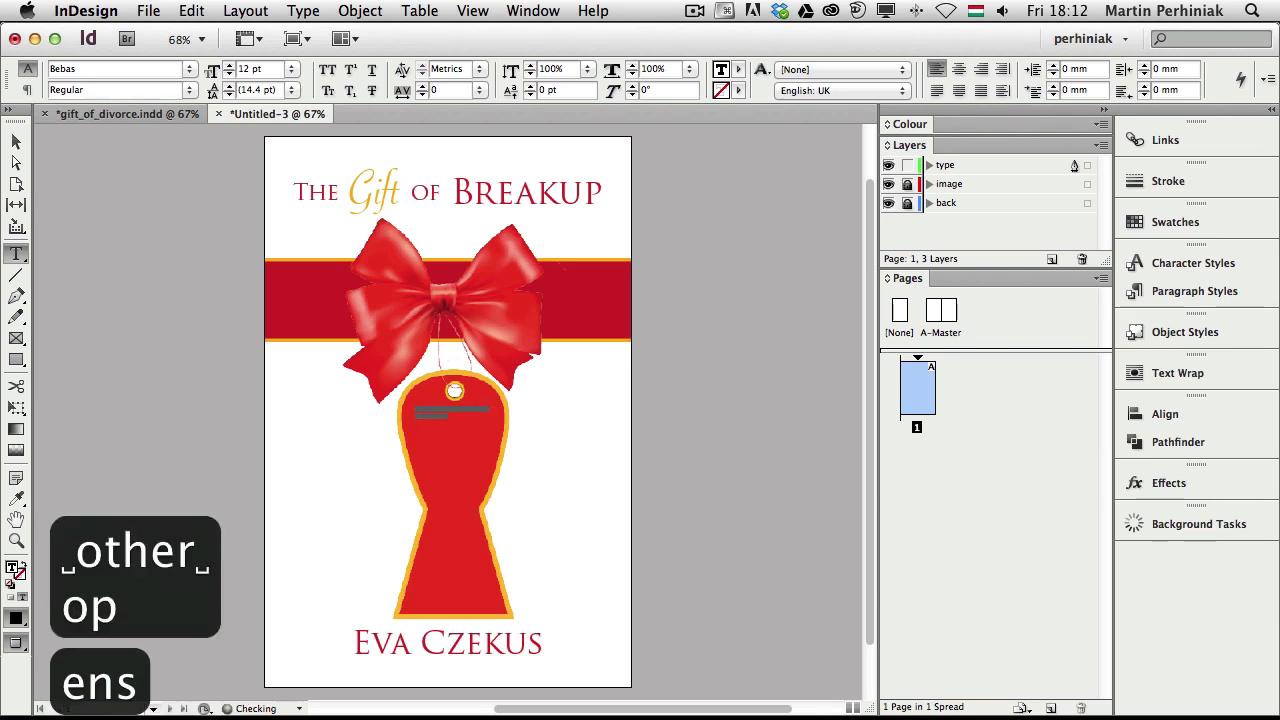
pyautogui.write('!')
pyautogui.press('Escape')
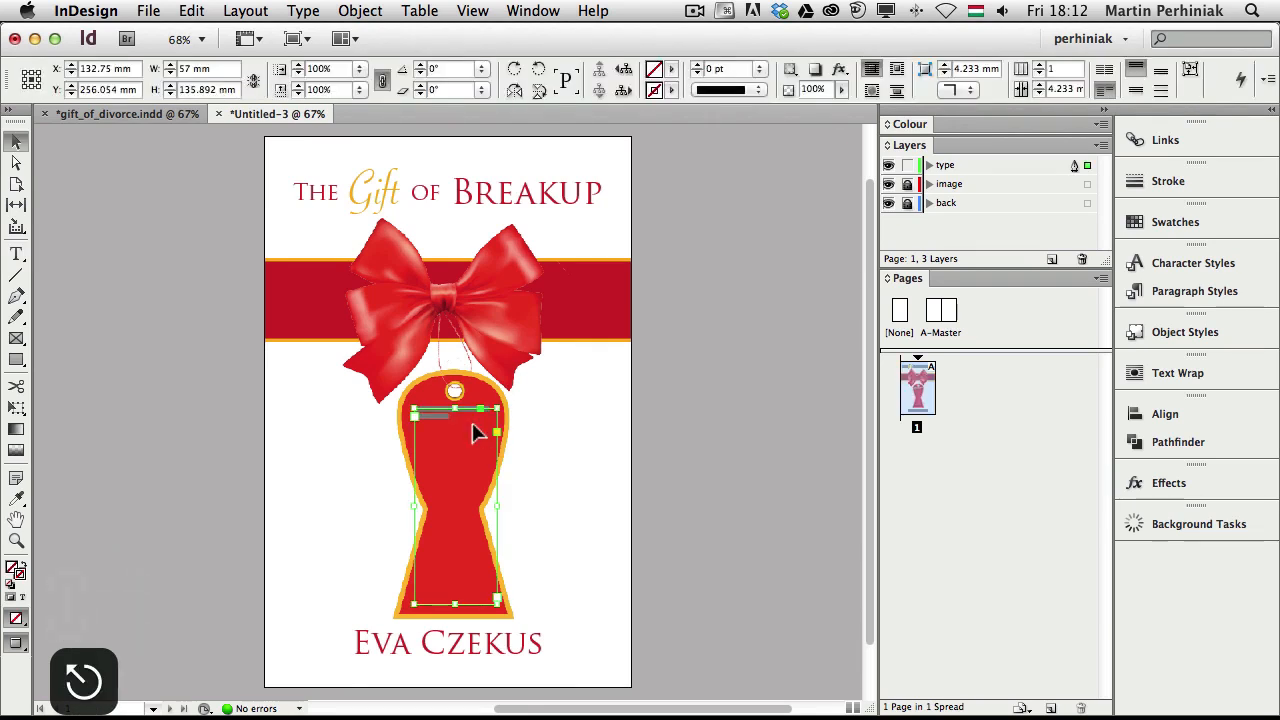
# Zoom in on the tag and set the whole tagline to 36 pt
pyautogui.press('super+space')
pyautogui.moveTo(312, 376); pyautogui.dragTo(556, 644)
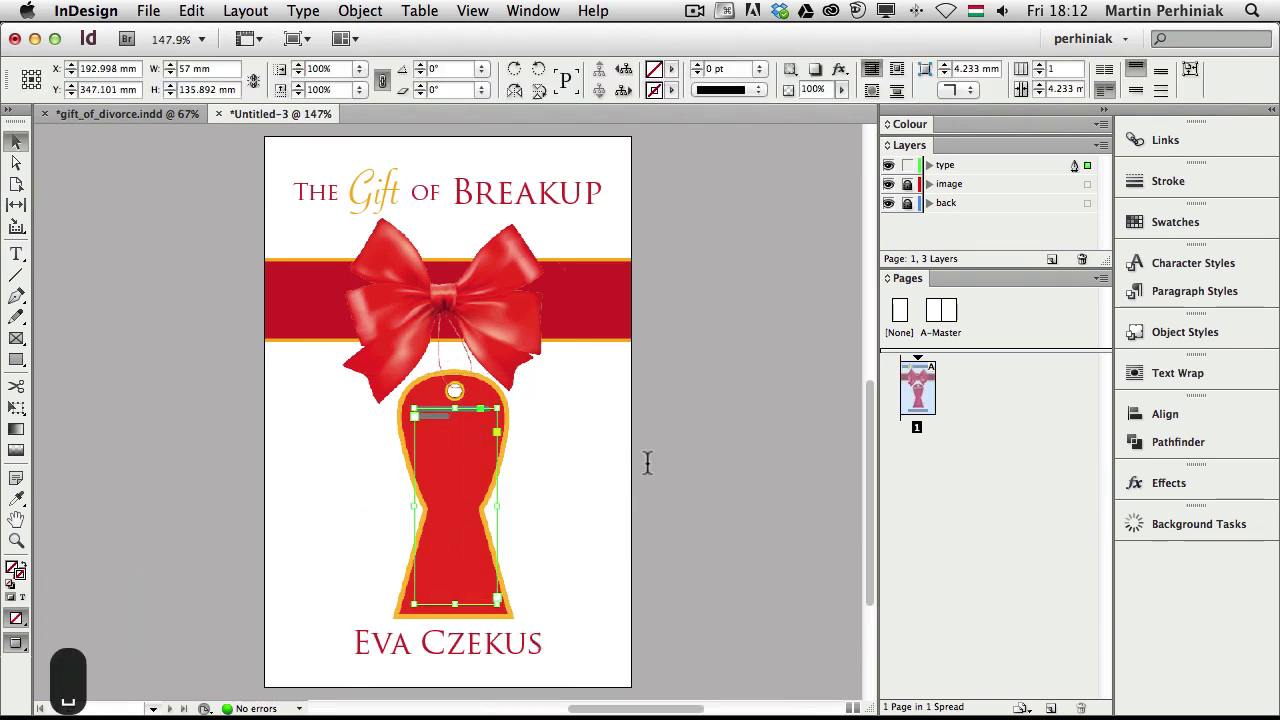
pyautogui.doubleClick(484, 213)
pyautogui.moveTo(499, 217); pyautogui.dragTo(474, 209)
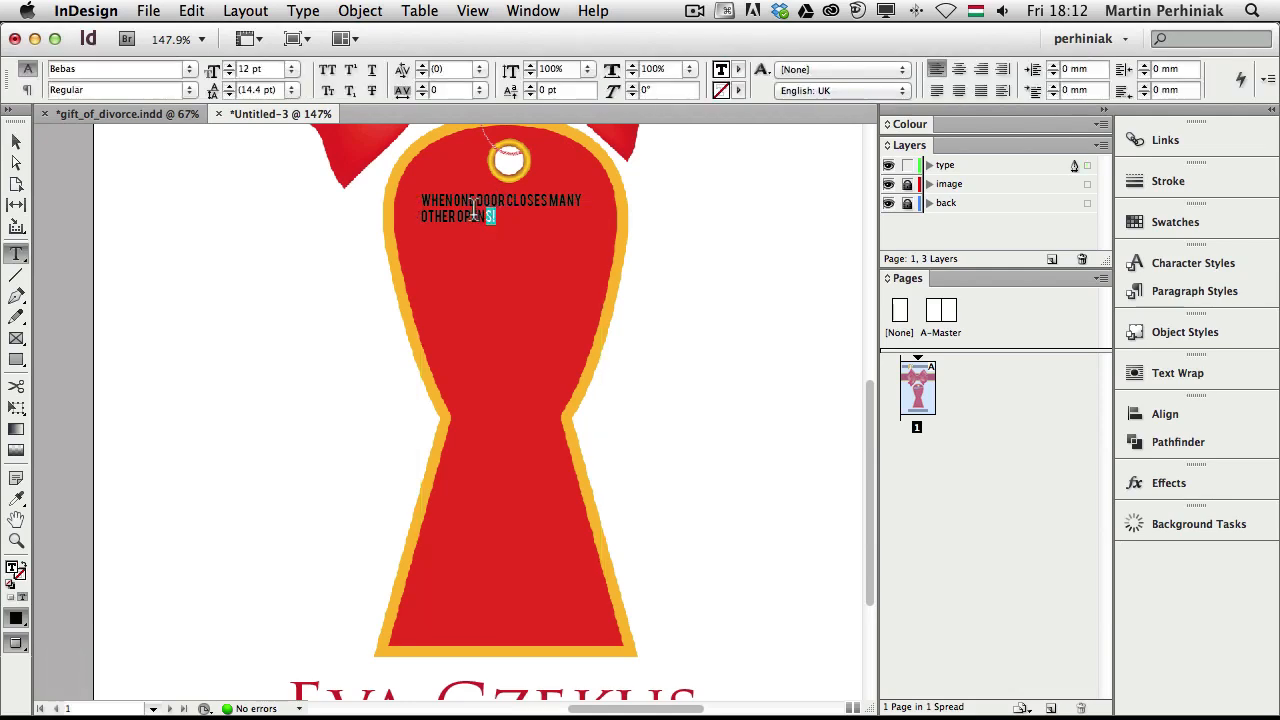
pyautogui.press('super+a')
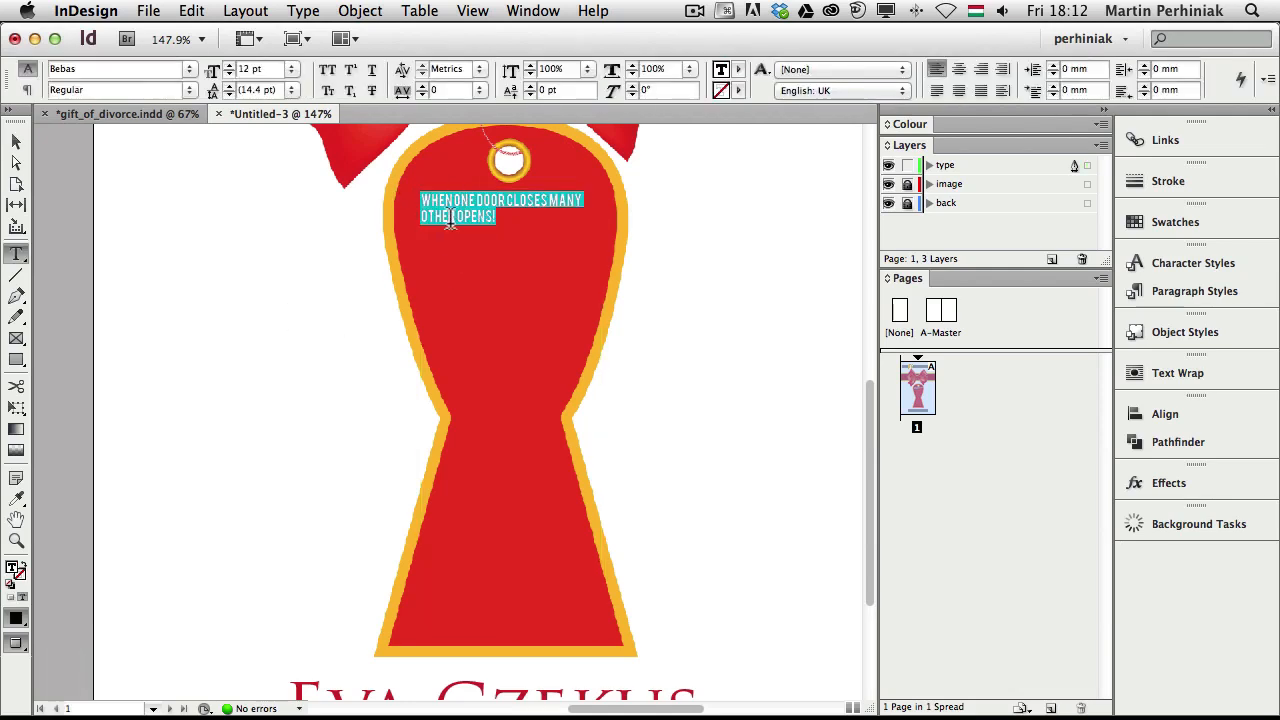
pyautogui.click(292, 72)
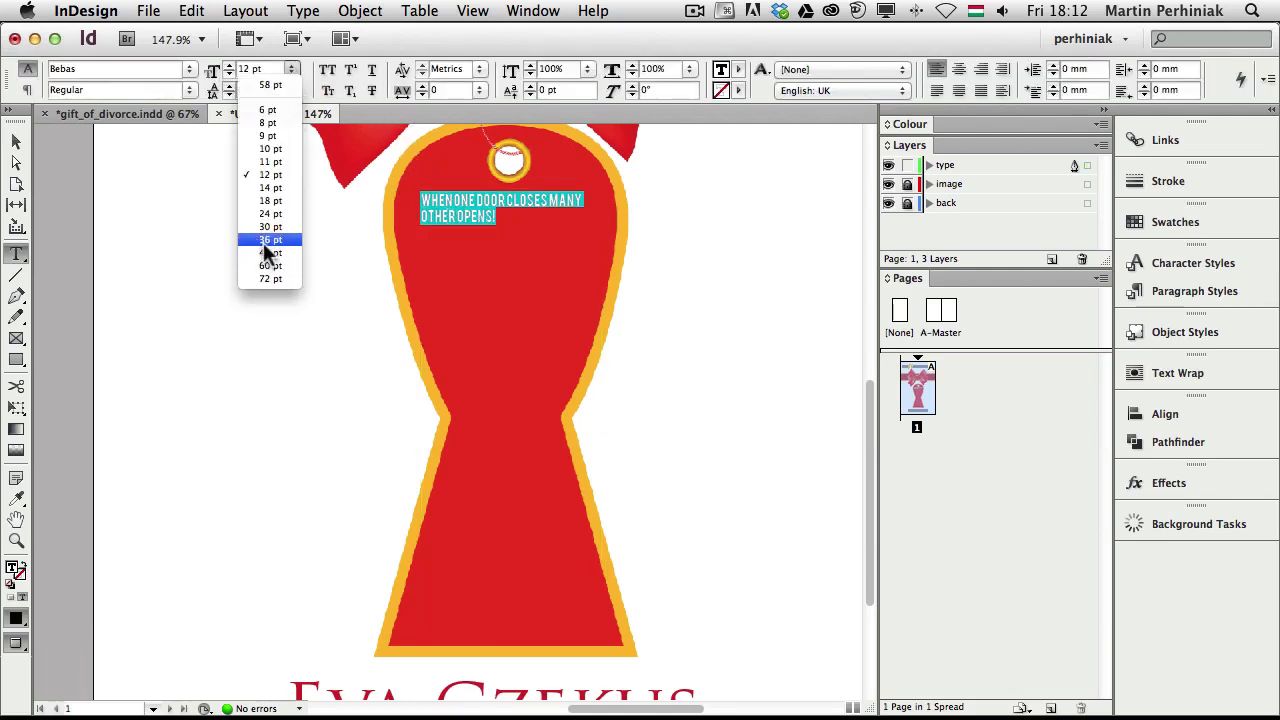
pyautogui.click(275, 250)
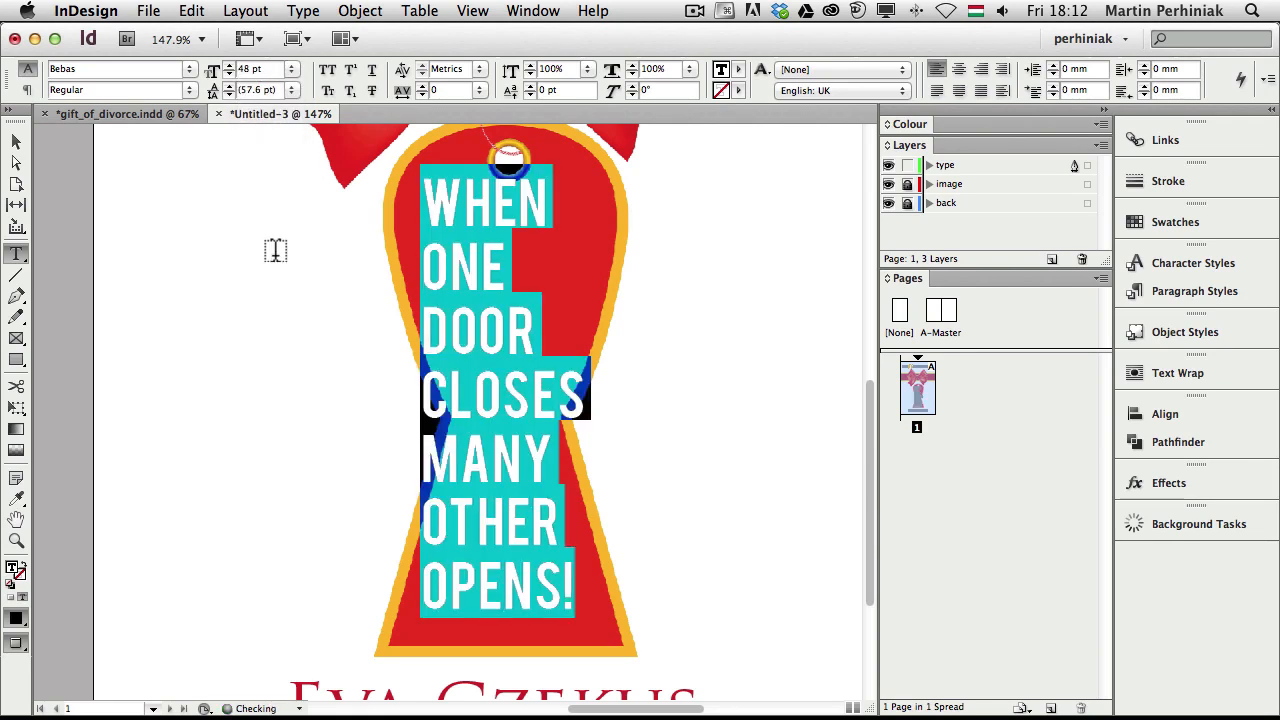
pyautogui.click(291, 69)
pyautogui.click(270, 240)
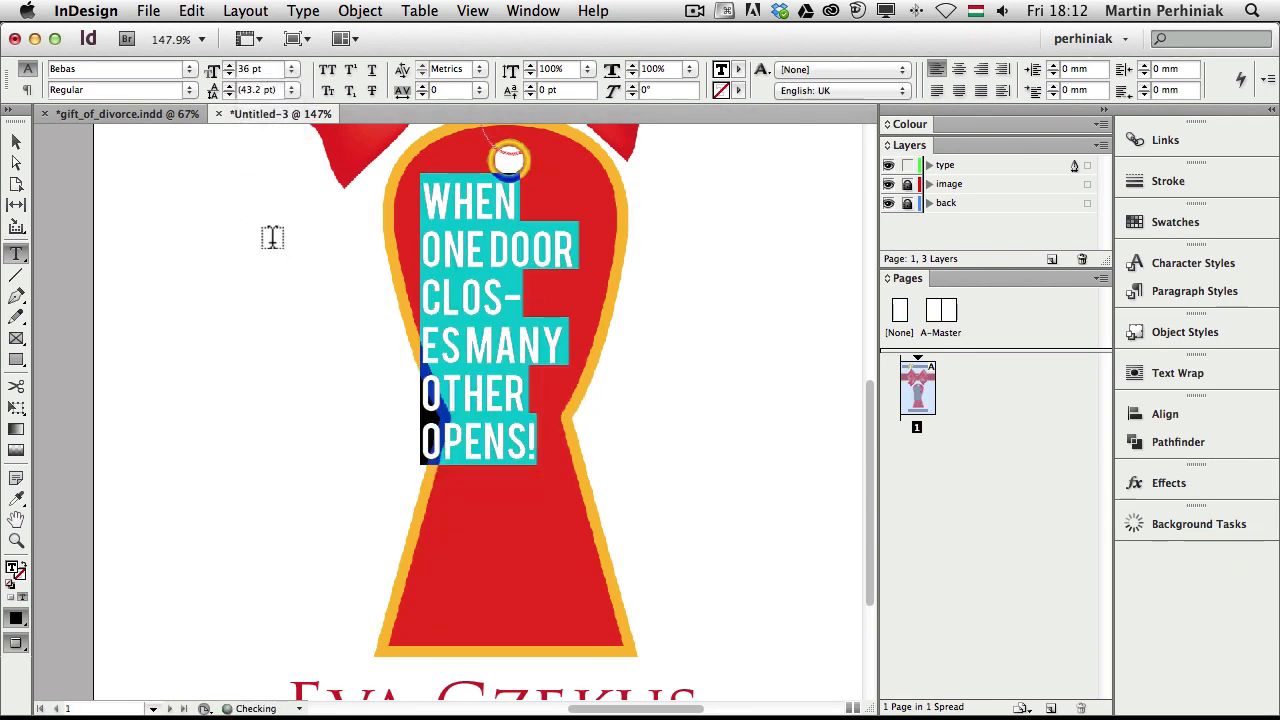
pyautogui.click(462, 246)
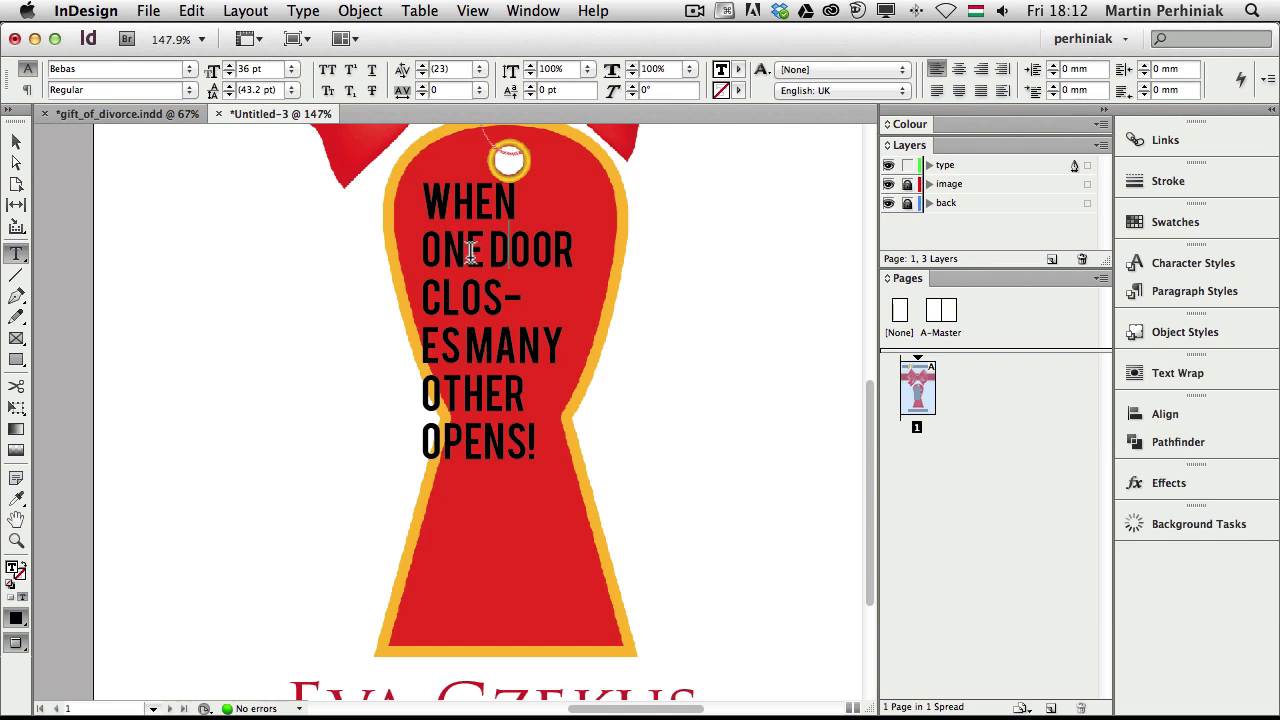
# Centre the tagline, break the line before MANY, and adjust its line spacing
pyautogui.click(958, 69)
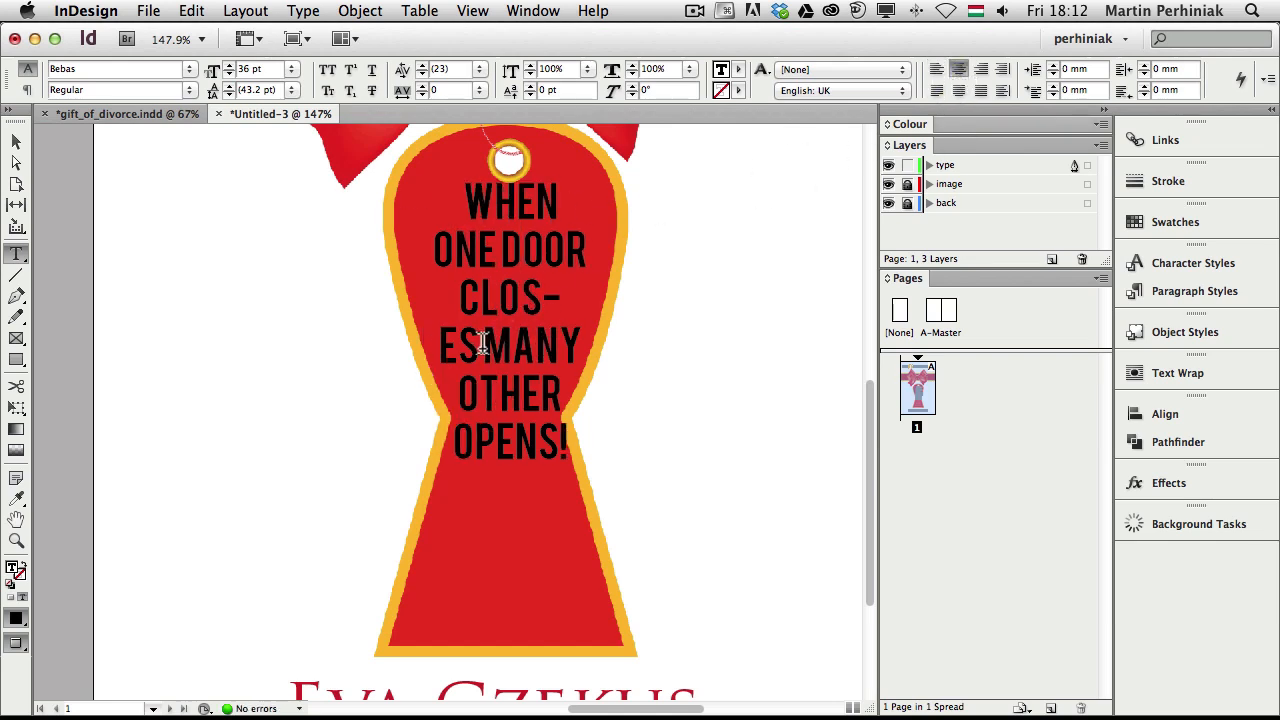
pyautogui.press('Return')
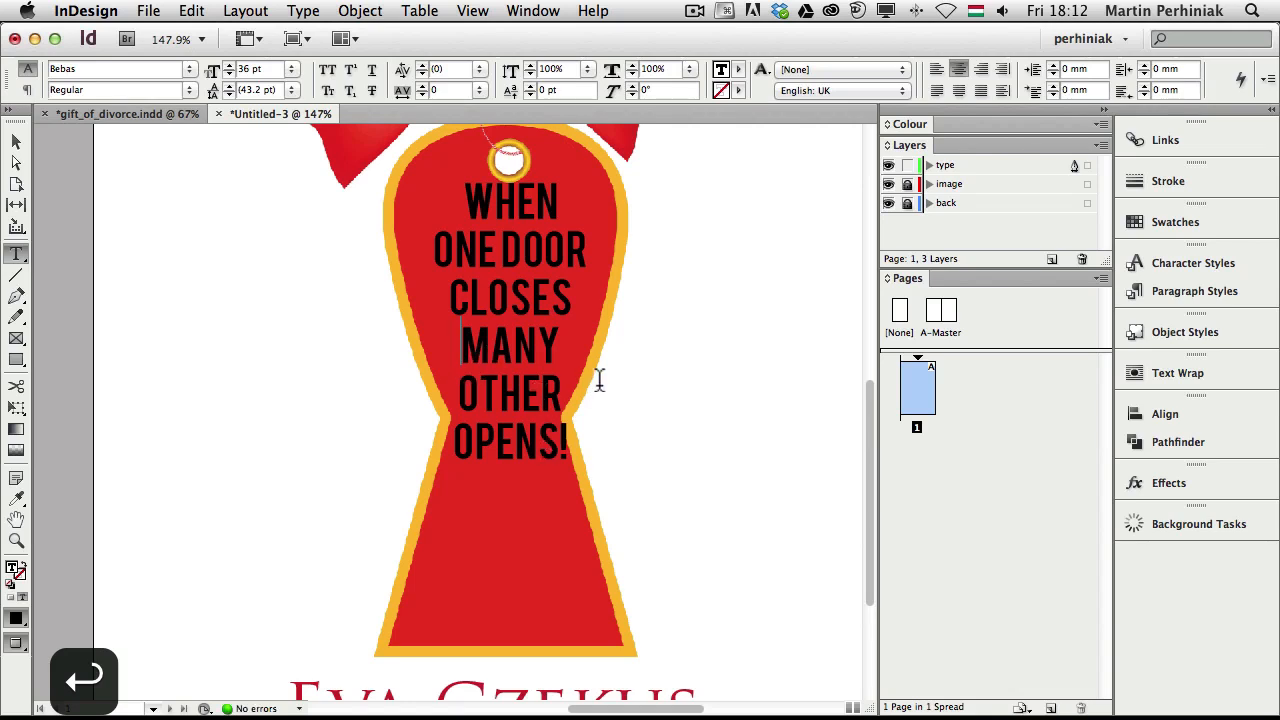
pyautogui.moveTo(569, 440); pyautogui.dragTo(411, 197)
pyautogui.hotkey('alt', 'Down')
pyautogui.hotkey('alt', 'Down')
pyautogui.hotkey('alt', 'Down')
pyautogui.hotkey('alt', 'Down')
pyautogui.hotkey('alt', 'Down')
pyautogui.hotkey('alt', 'Down')
pyautogui.hotkey('alt', 'Down')
pyautogui.hotkey('alt', 'Down')
pyautogui.hotkey('alt', 'Down')
pyautogui.hotkey('alt', 'Down')
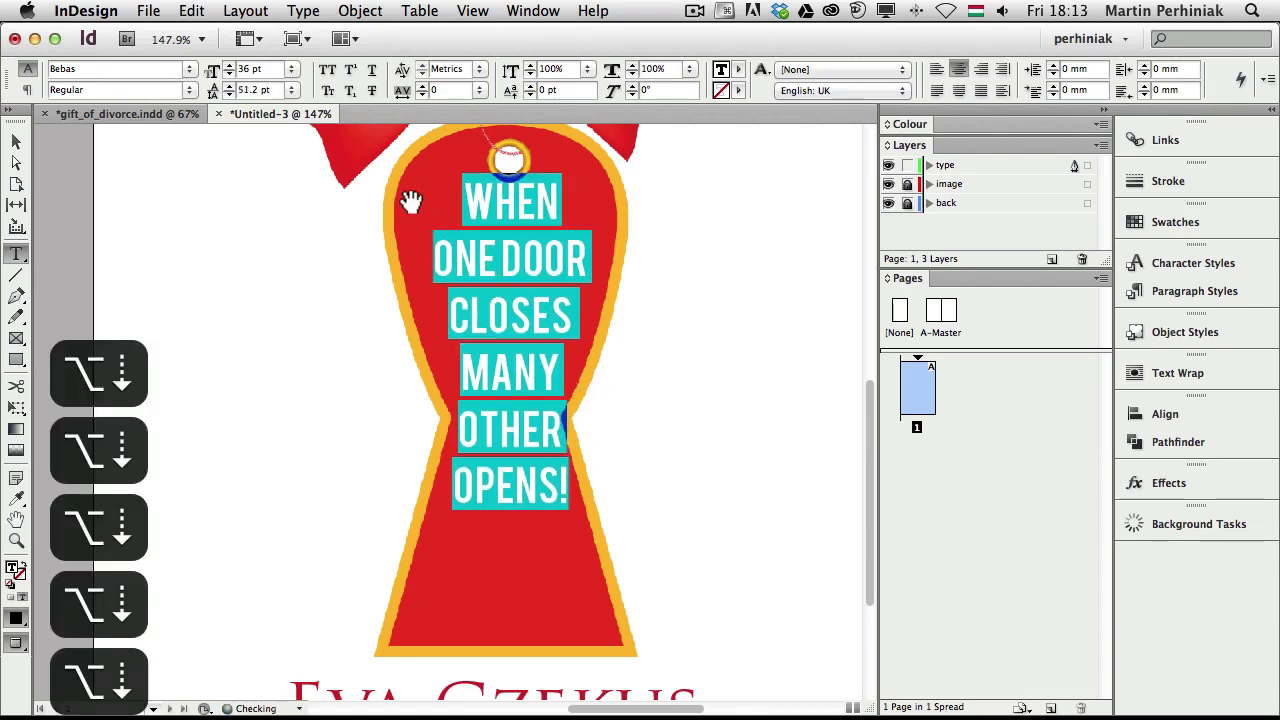
pyautogui.hotkey('alt', 'Down')
pyautogui.hotkey('alt', 'Down')
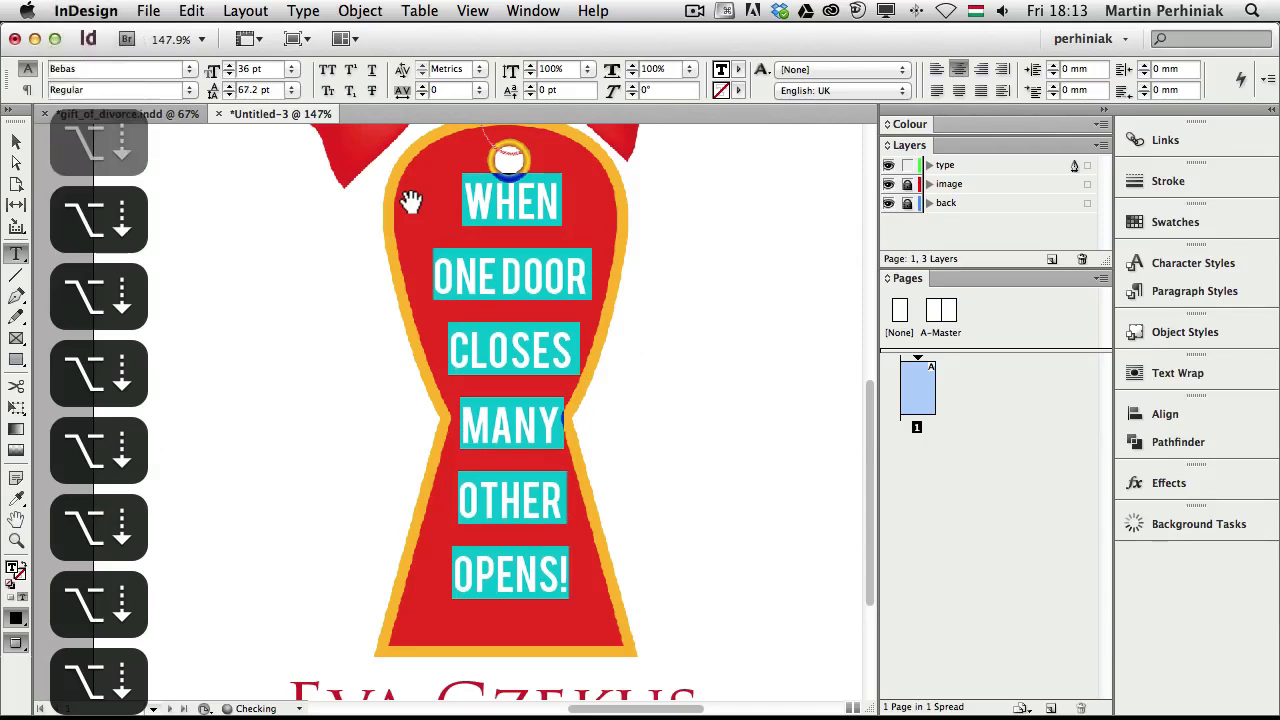
pyautogui.hotkey('alt', 'Down')
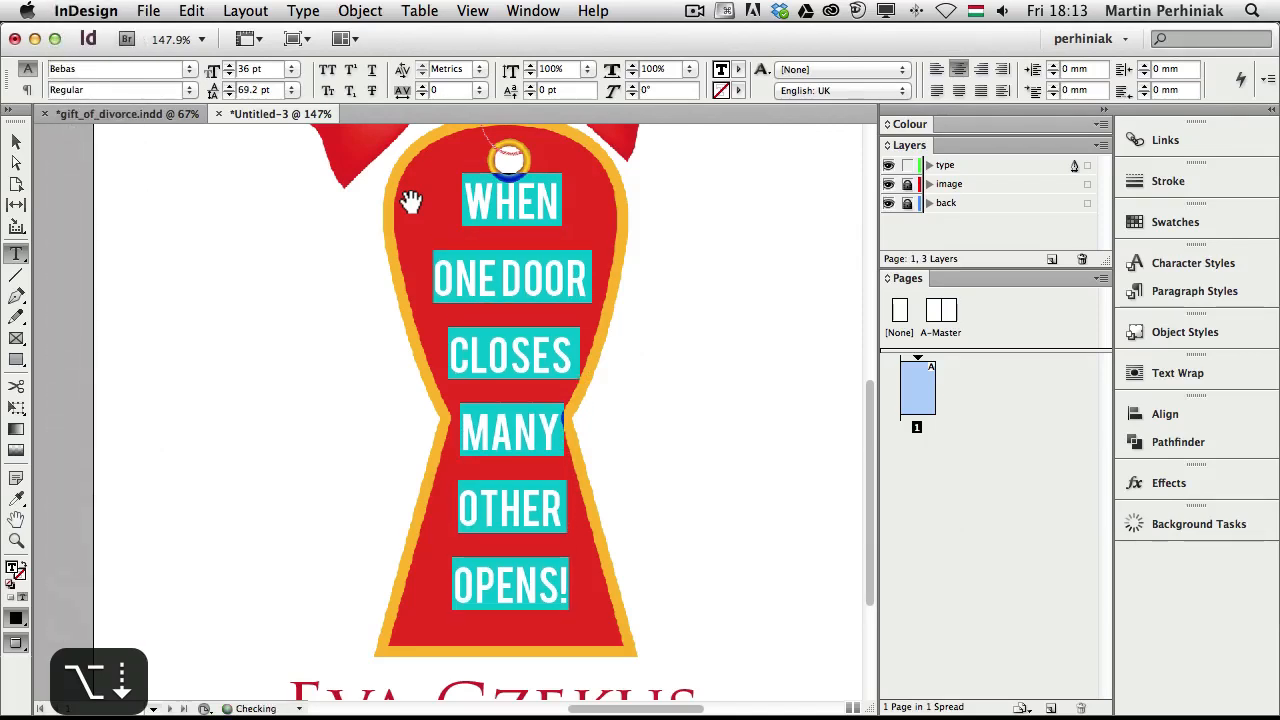
pyautogui.press('Escape')
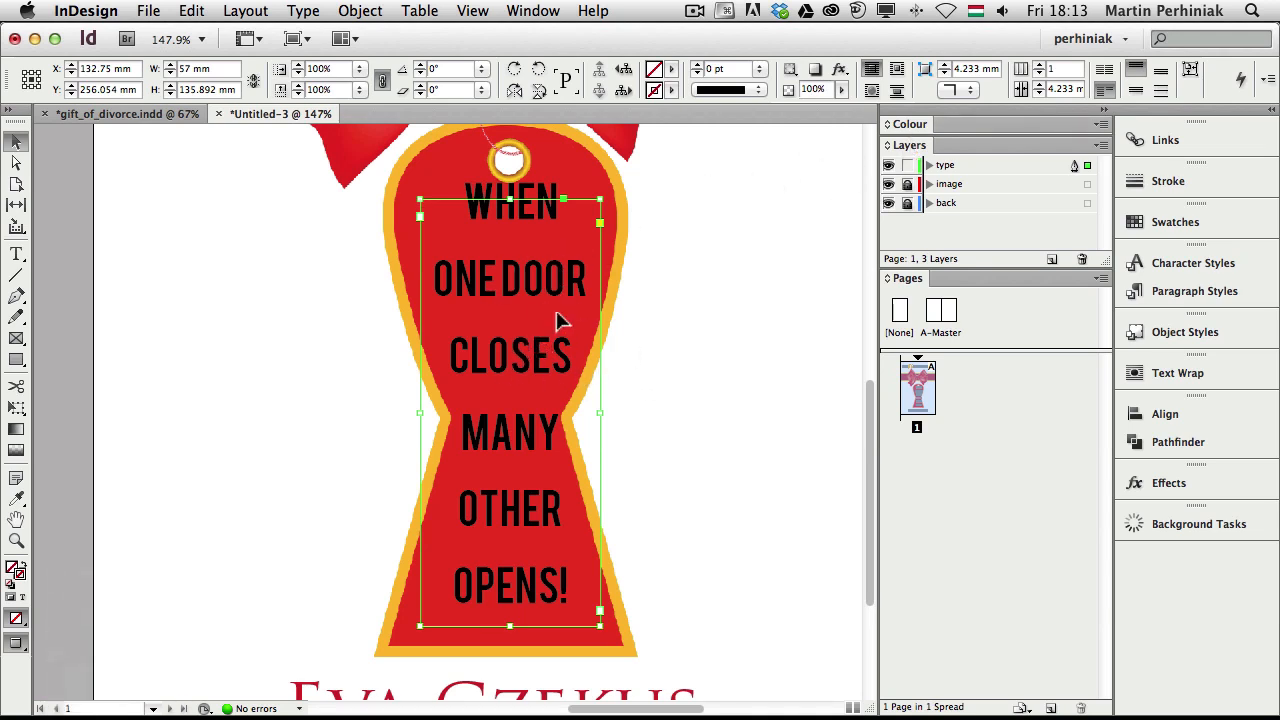
pyautogui.hotkey('alt', 'Up')
pyautogui.press('F1')
pyautogui.press('super+a')
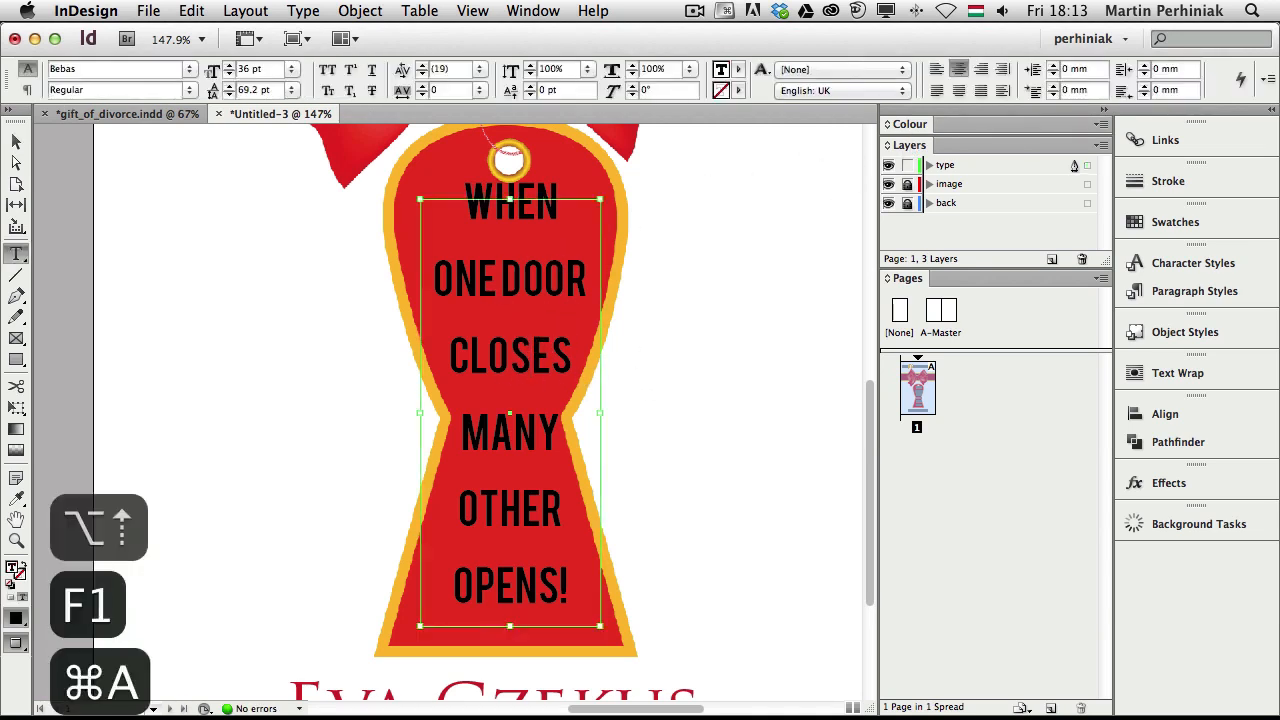
pyautogui.hotkey('alt', 'Up')
pyautogui.hotkey('alt', 'Up')
pyautogui.press('Escape')
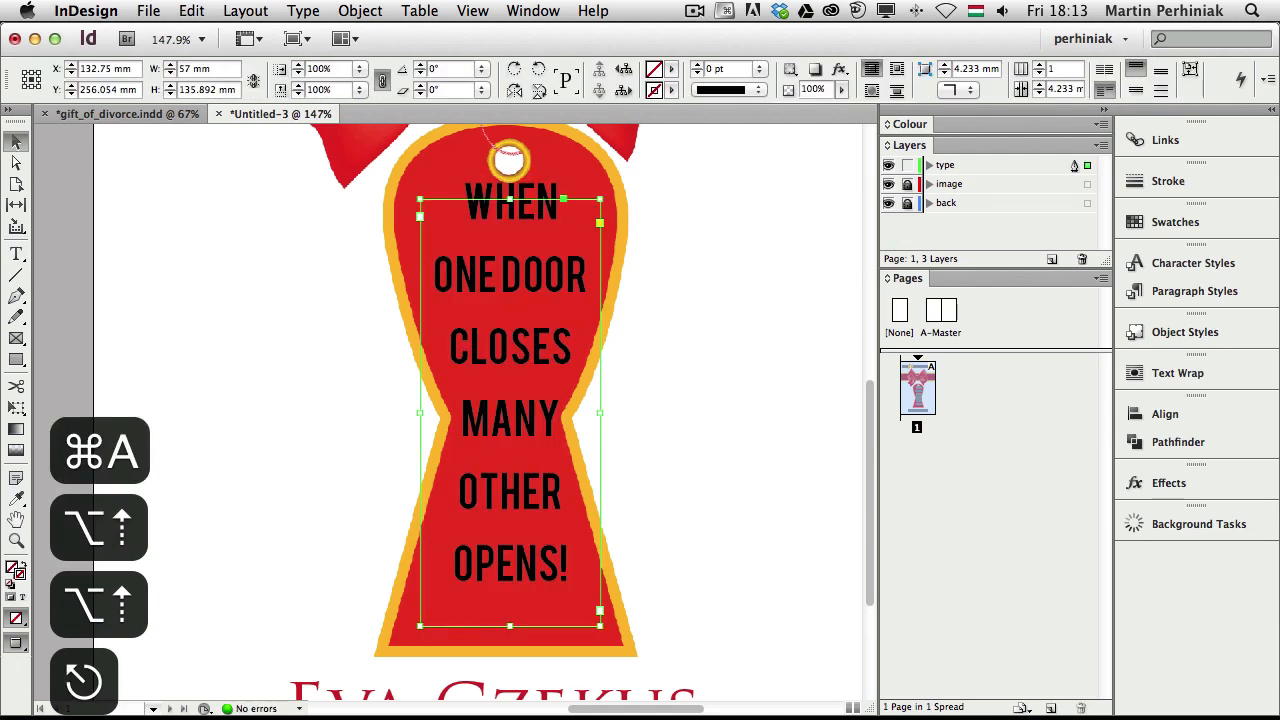
# Scale the tagline frame slightly smaller, to 51.984 × 123.933 mm, and nudge it into place within the tag
pyautogui.hotkey('shift', 'Down')
pyautogui.hotkey('shift', 'Down')
pyautogui.press('Down')
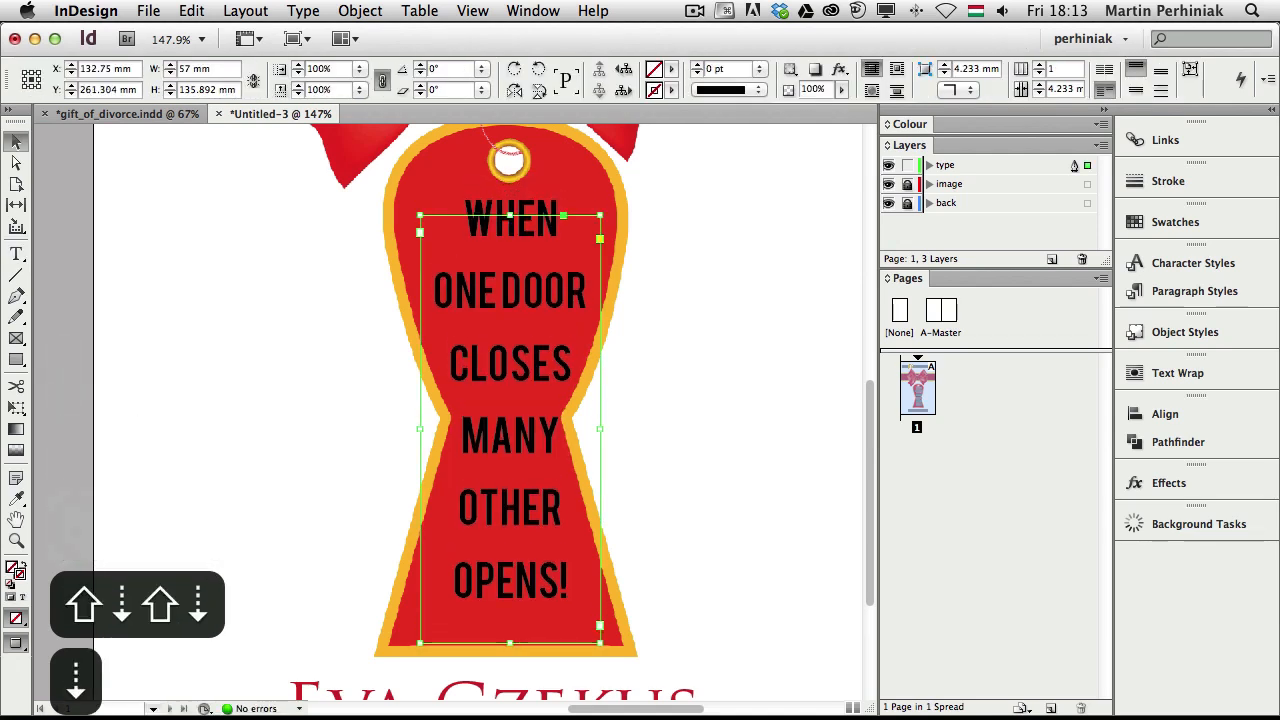
pyautogui.moveTo(599, 215); pyautogui.dragTo(592, 233)
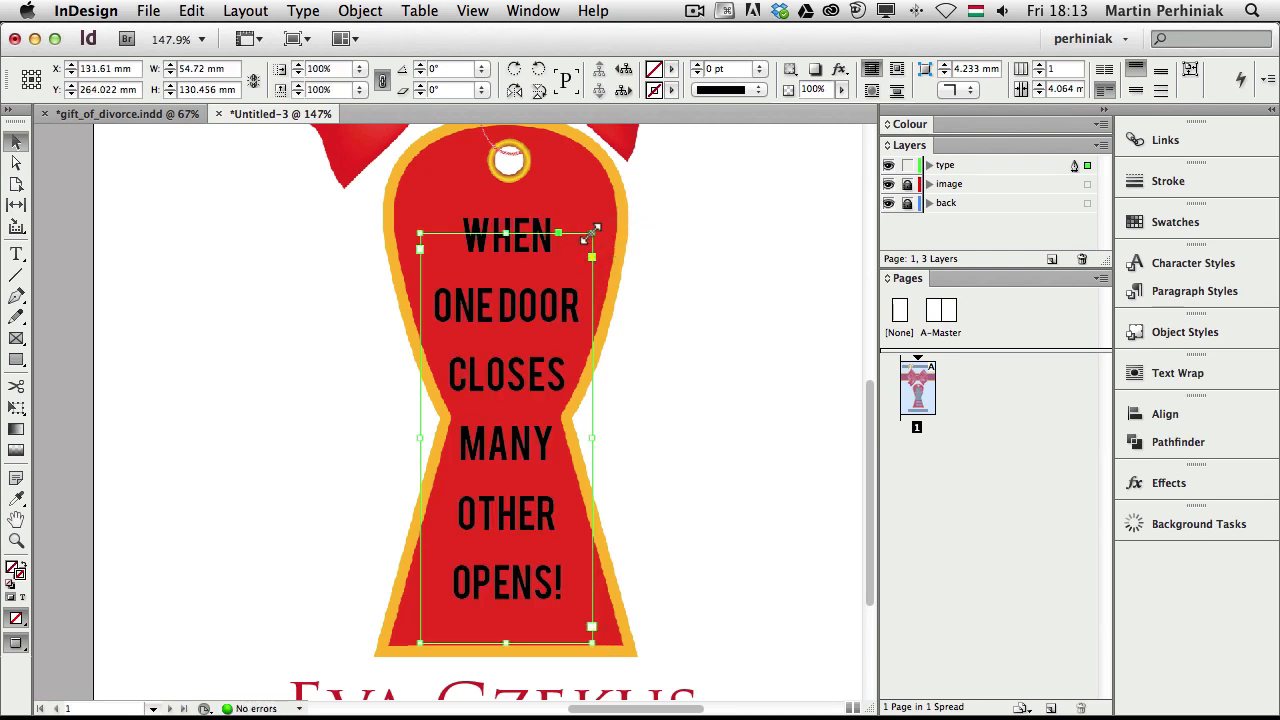
pyautogui.press('Up')
pyautogui.press('Up')
pyautogui.press('Up')
pyautogui.press('Right')
pyautogui.press('Up')
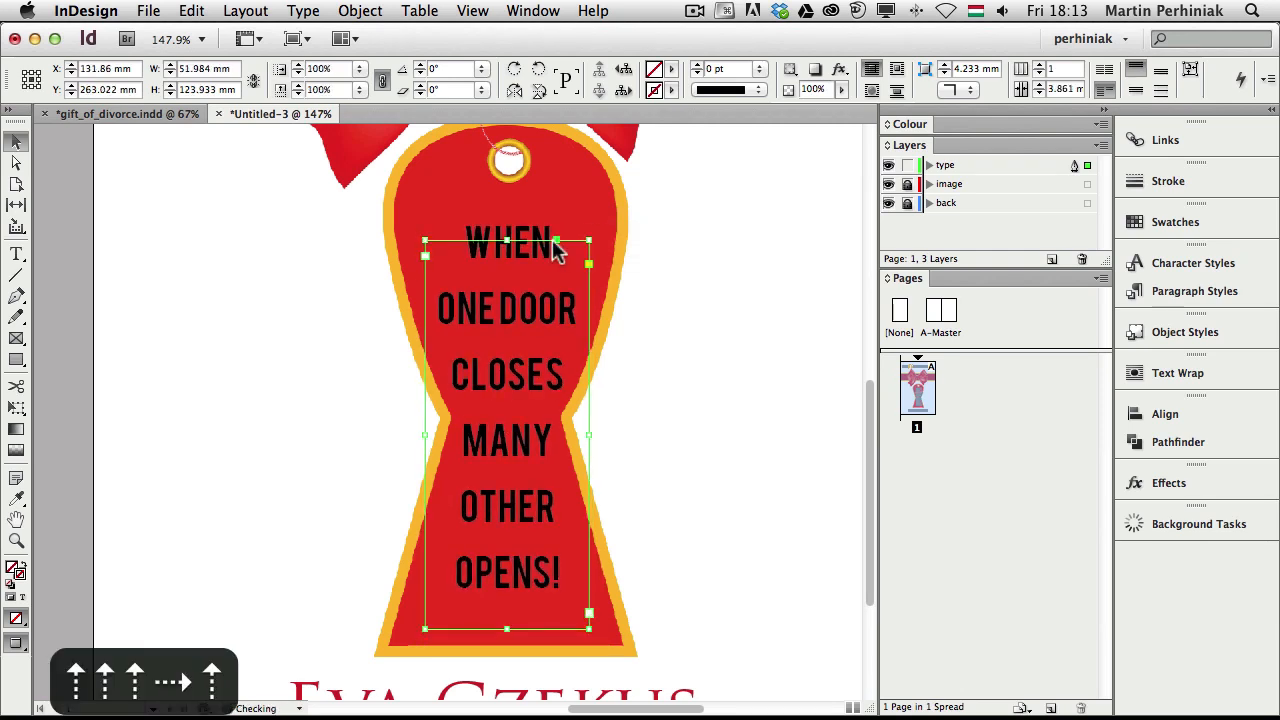
pyautogui.press('Right')
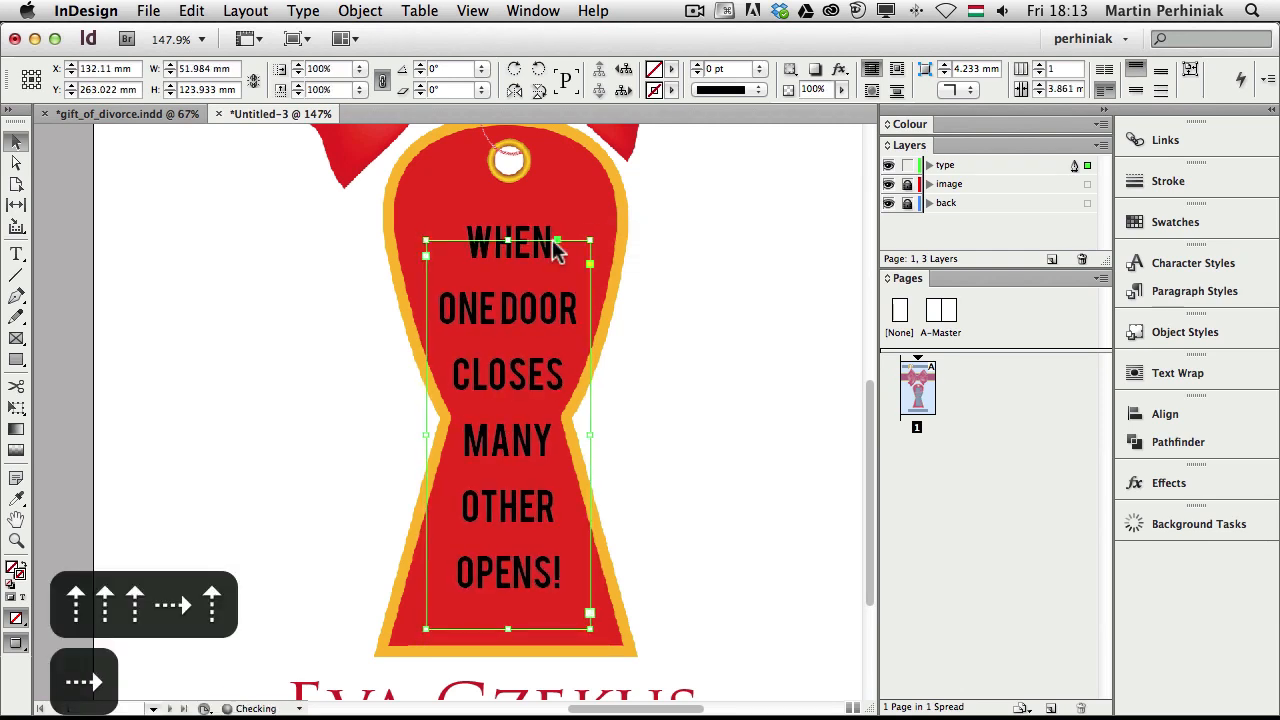
pyautogui.press('Left')
pyautogui.press('Up')
pyautogui.press('Up')
pyautogui.press('Up')
pyautogui.press('Up')
pyautogui.press('Up')
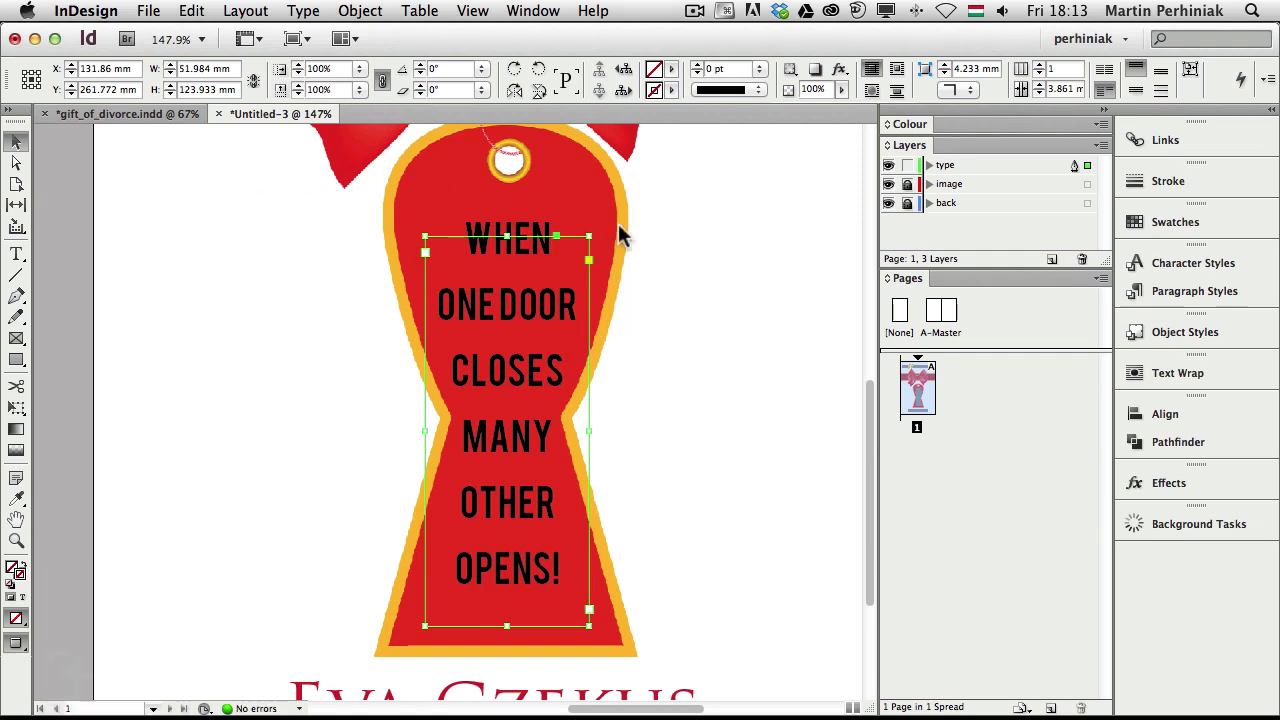
# Colour the tagline text with the C=0 M=34 Y=100 K=0 swatch, leaving the frame unstroked, and fit the page in view
pyautogui.click(1163, 219)
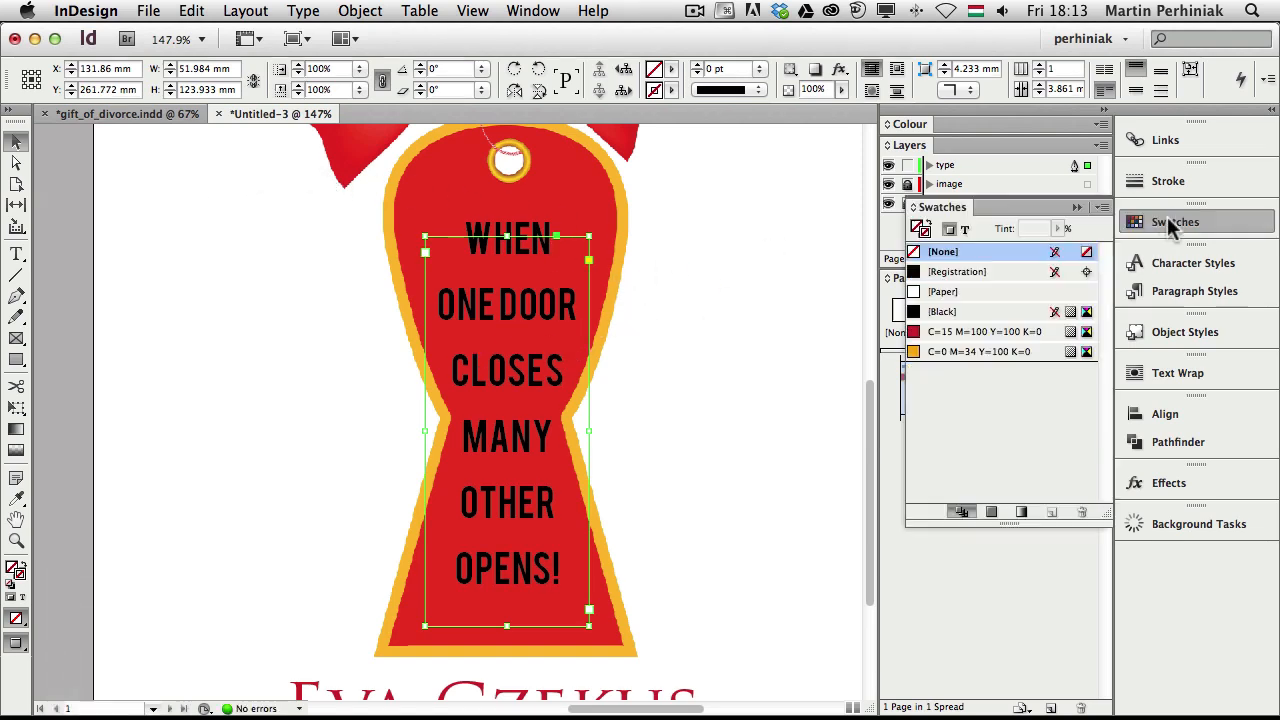
pyautogui.click(935, 351)
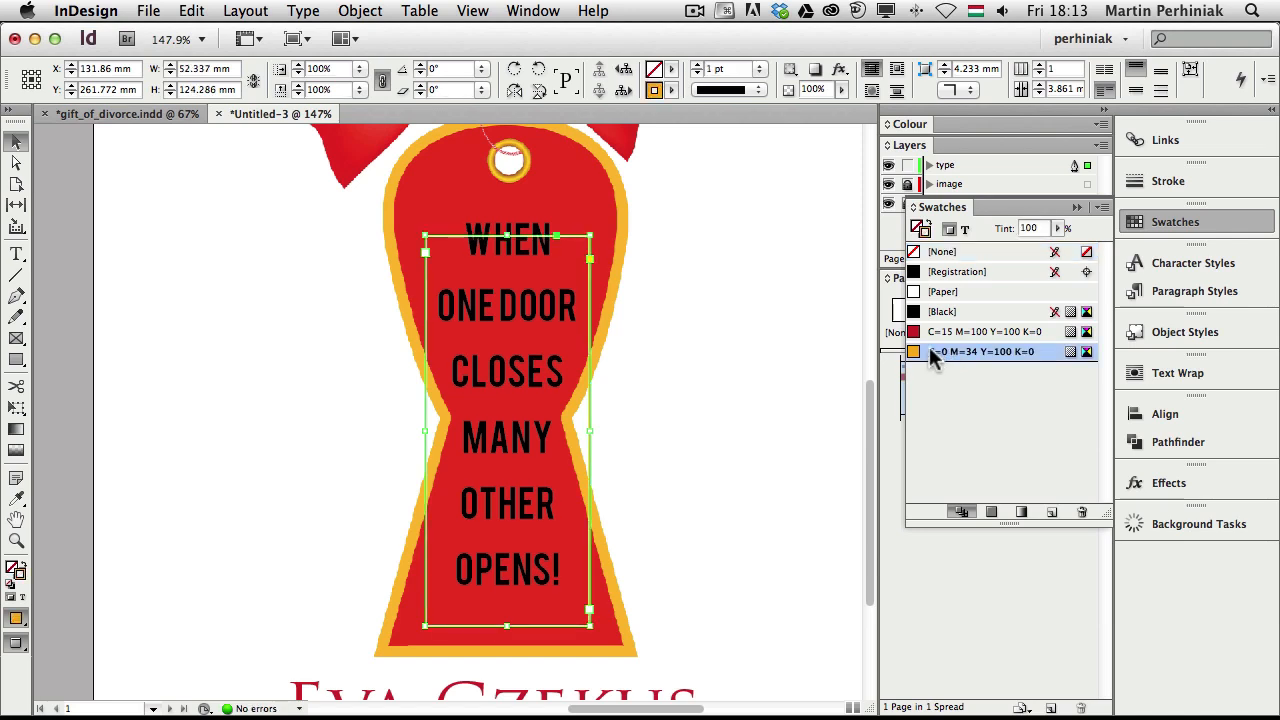
pyautogui.press('F1')
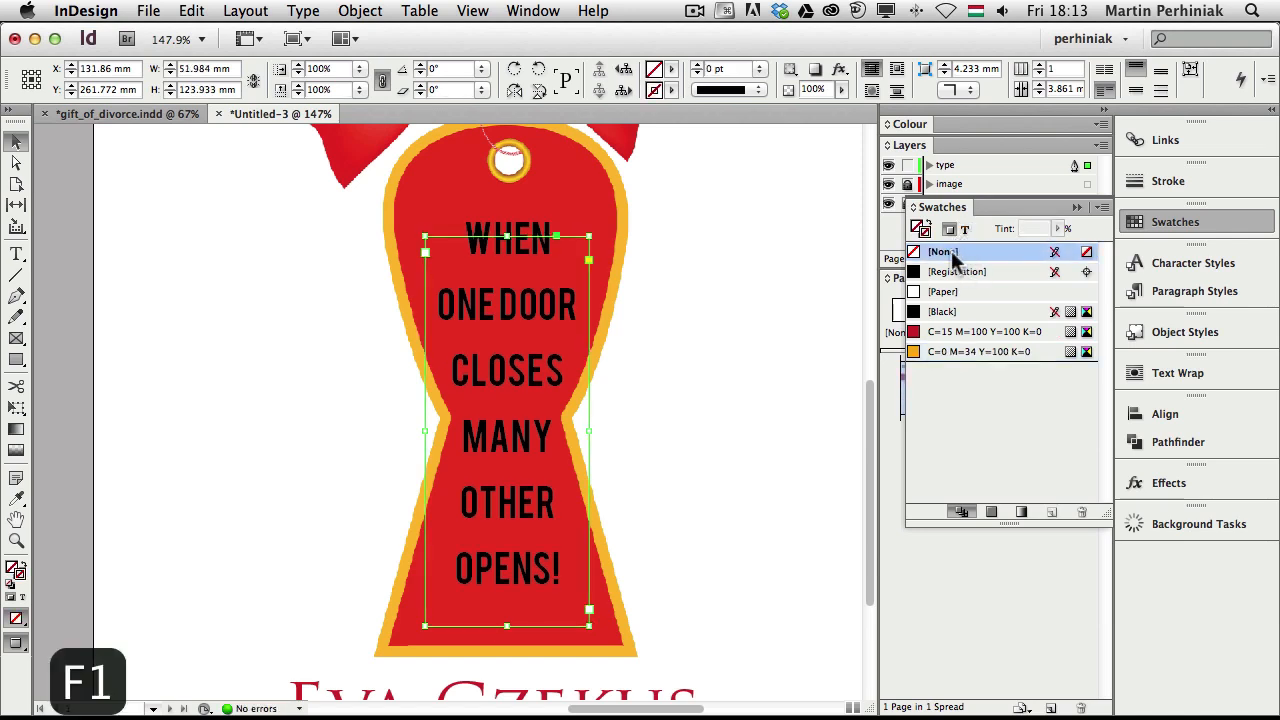
pyautogui.click(966, 232)
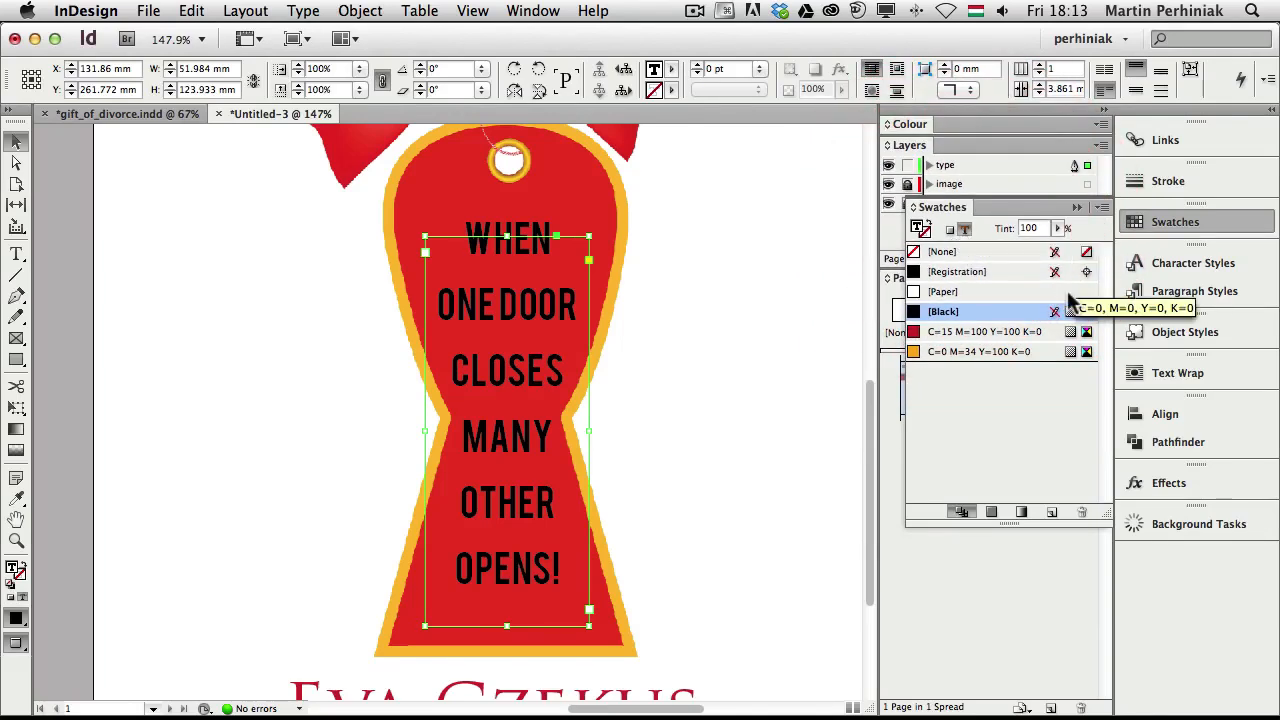
pyautogui.click(960, 352)
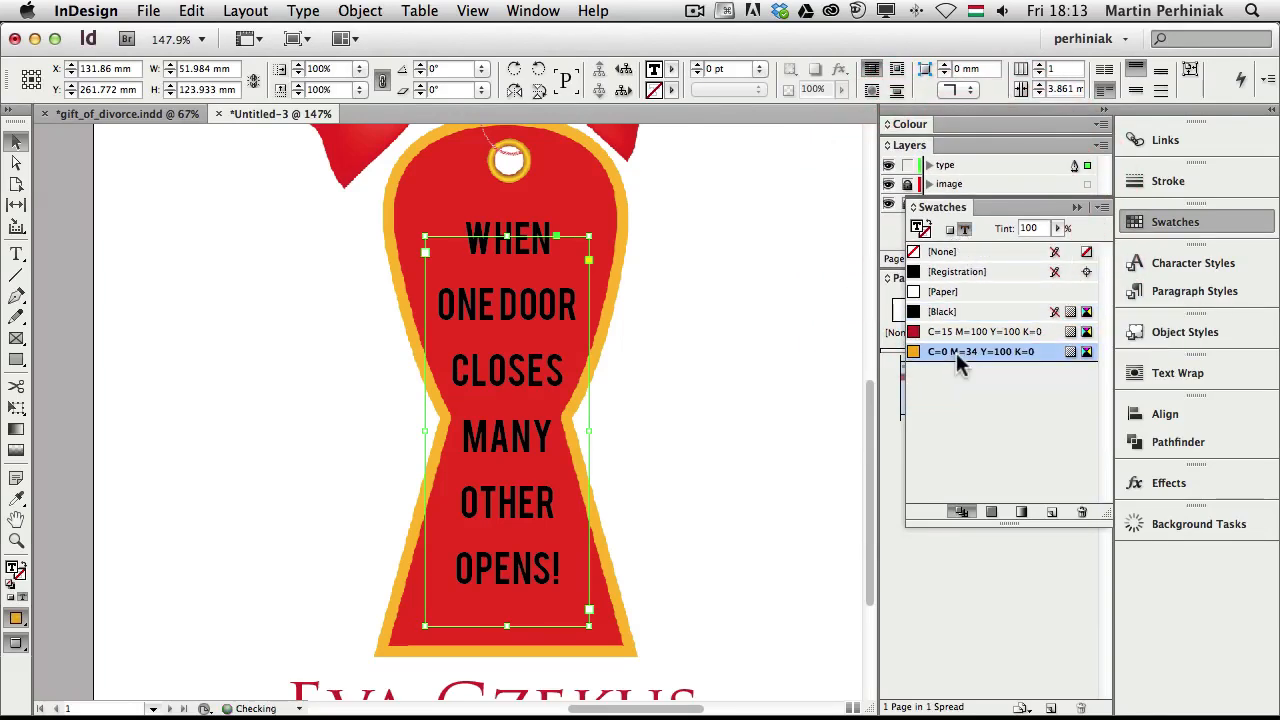
pyautogui.click(805, 302)
pyautogui.click(1195, 224)
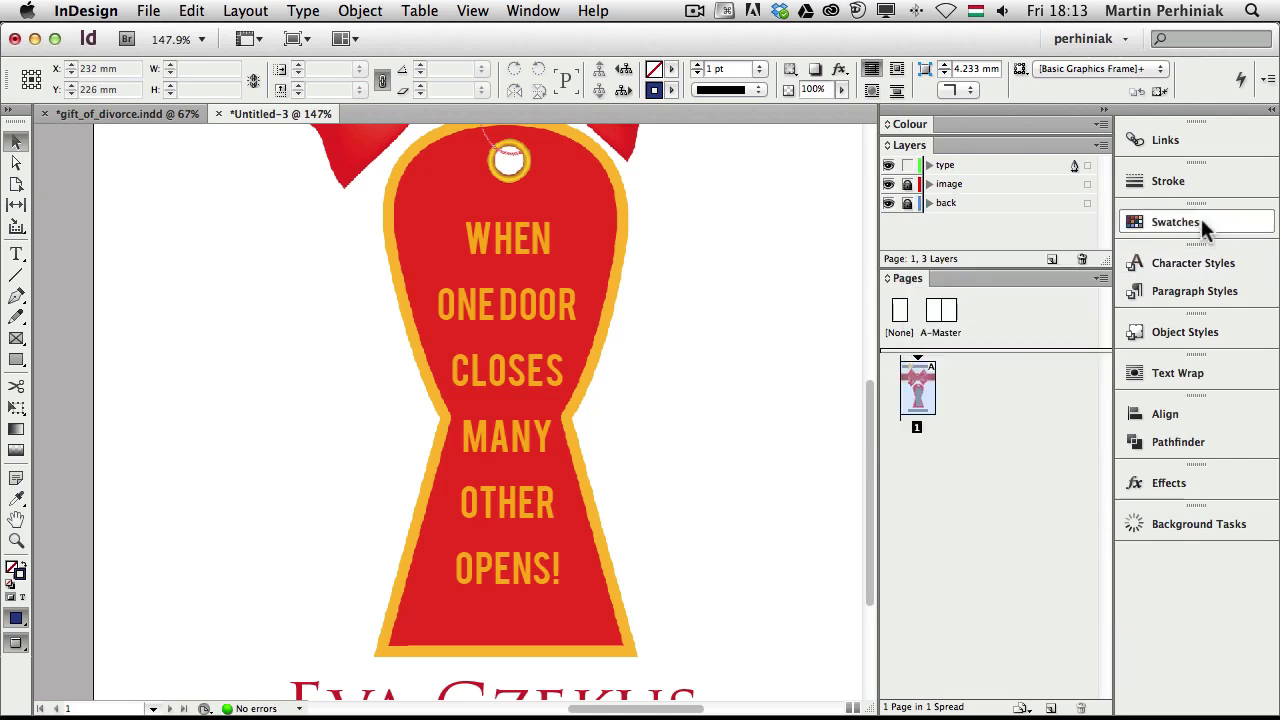
pyautogui.press('super+0')
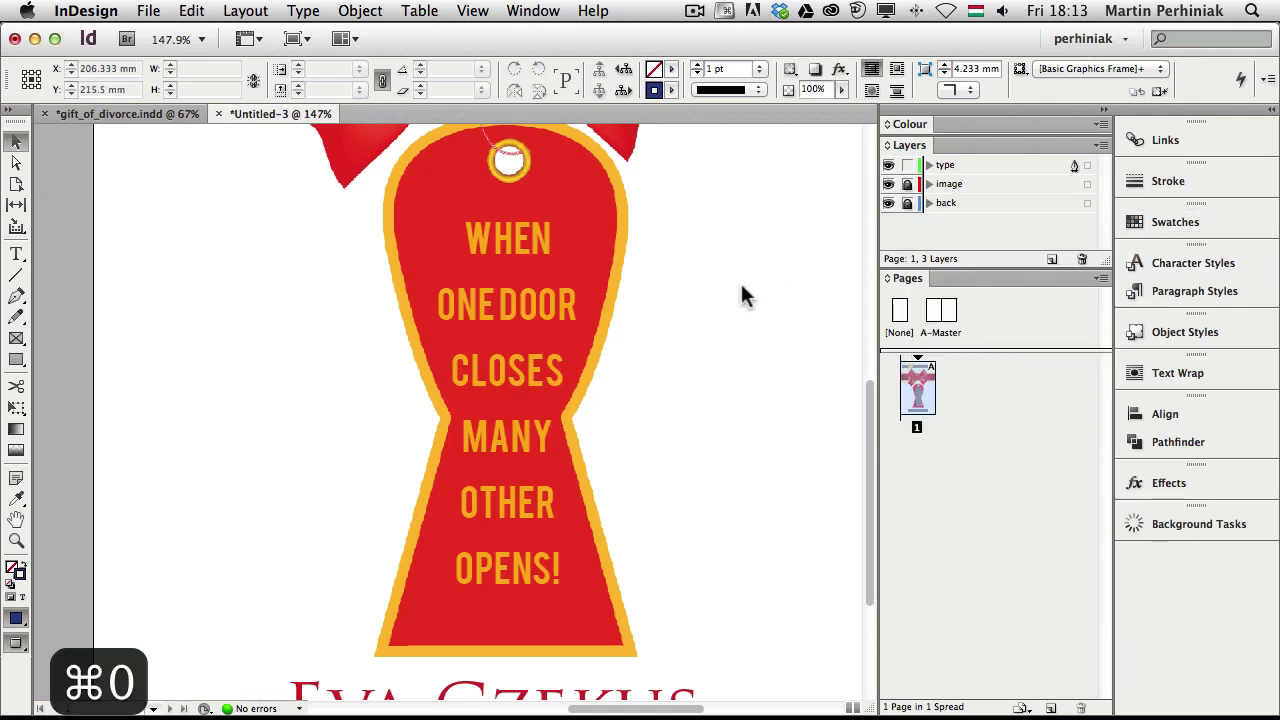
pyautogui.press('super+0')
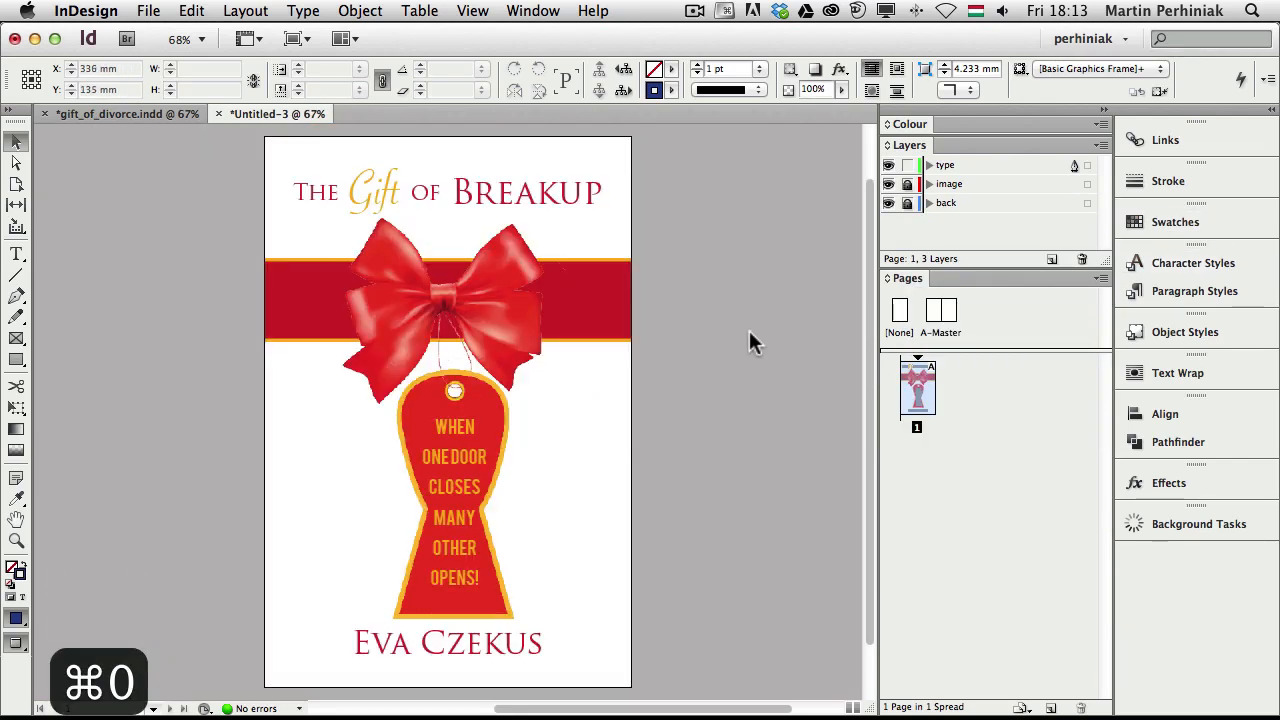
# Check the key on the gift_of_divorce.indd reference cover, then select all the tagline text on the tag
pyautogui.click(120, 114)
pyautogui.click(437, 408)
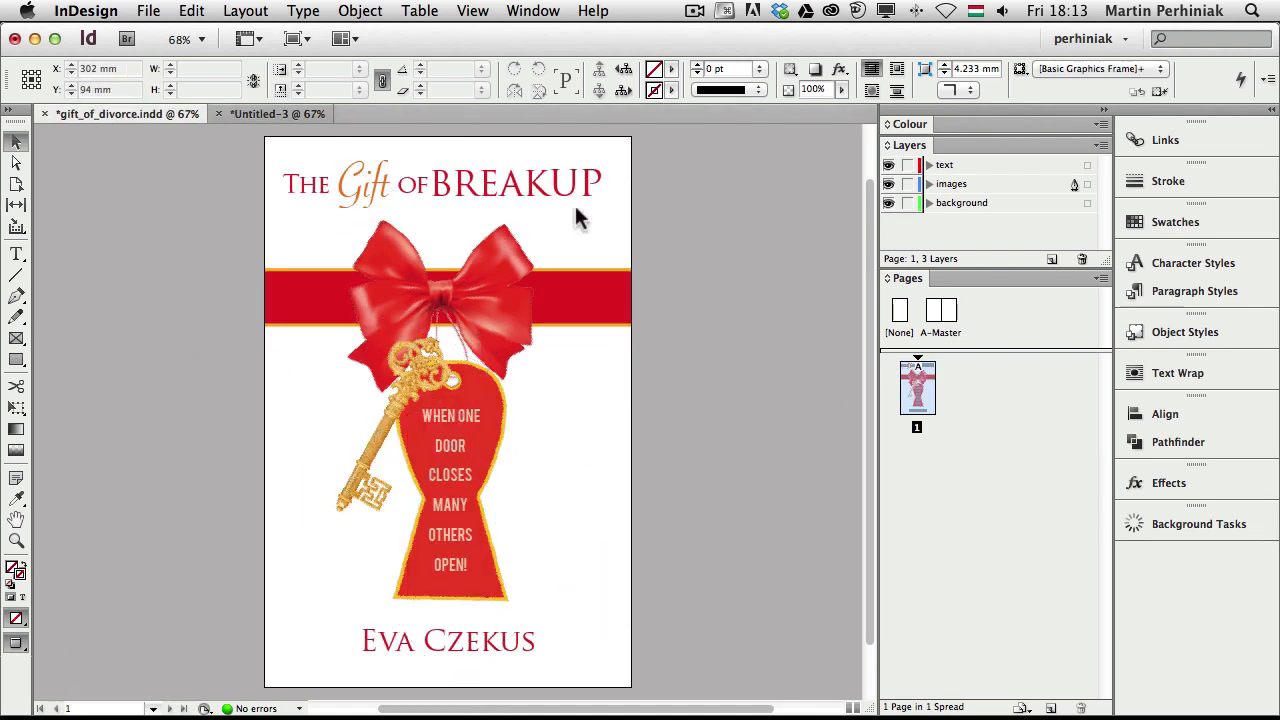
pyautogui.click(255, 114)
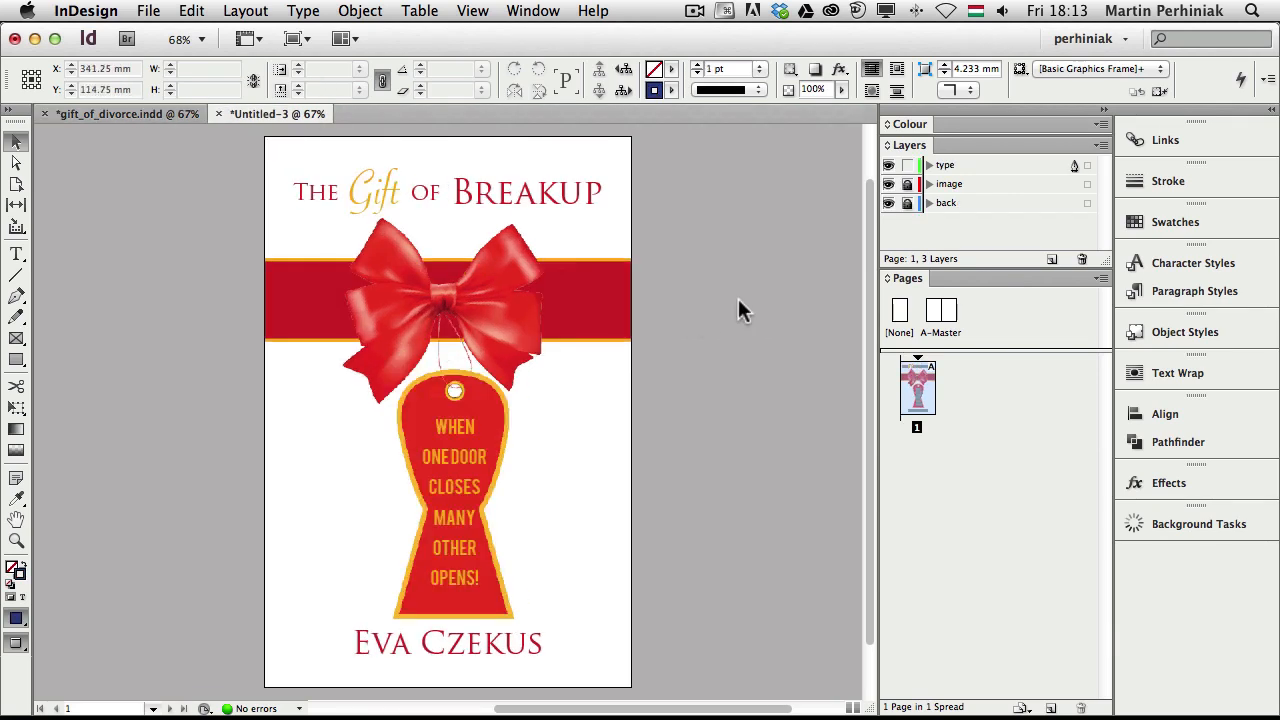
pyautogui.click(475, 440)
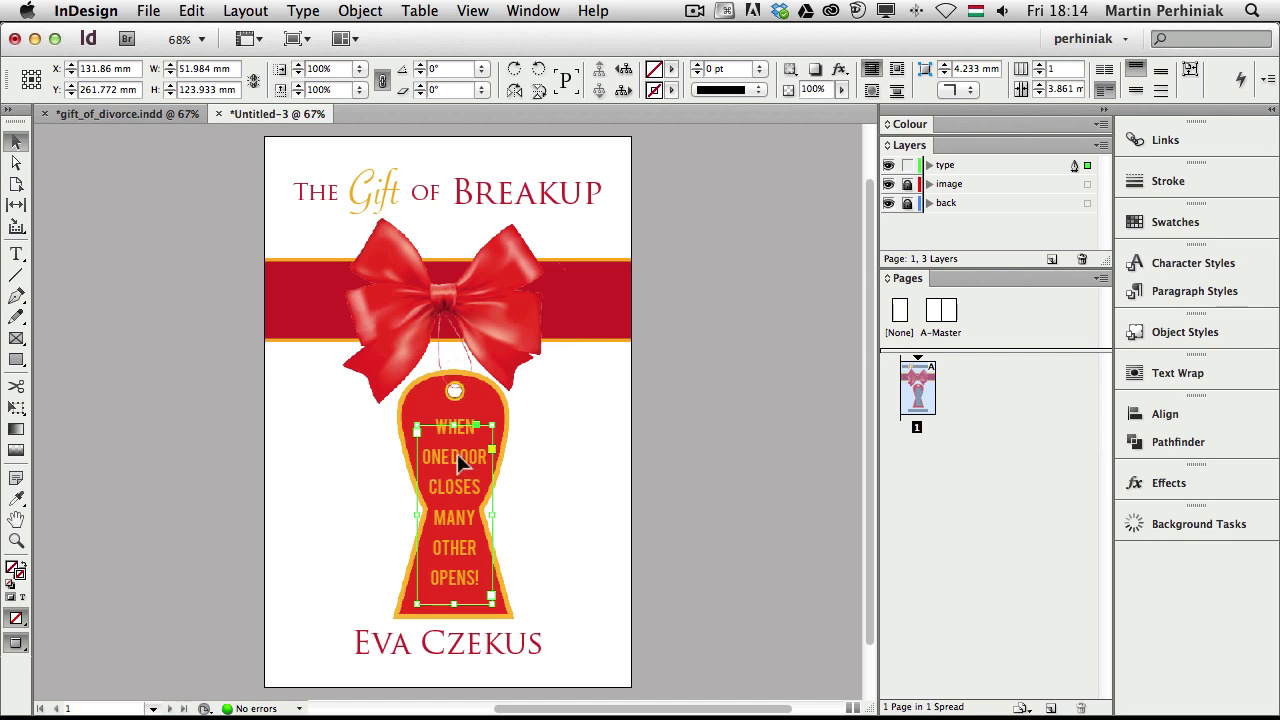
pyautogui.doubleClick(458, 466)
pyautogui.press('super+a')
# Duplicate the orange swatch, change it to C=0 M=34 Y=41 K=0 peach, and apply it to the tagline
pyautogui.click(738, 69)
pyautogui.click(887, 290)
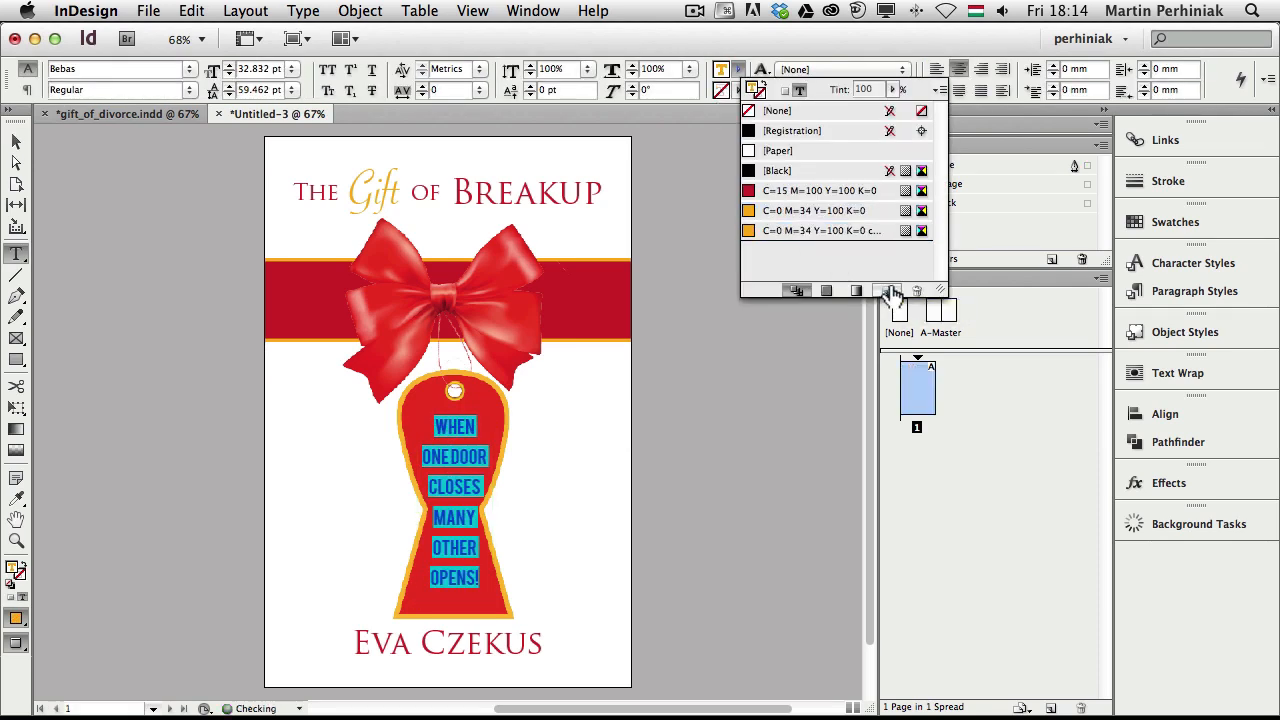
pyautogui.doubleClick(800, 236)
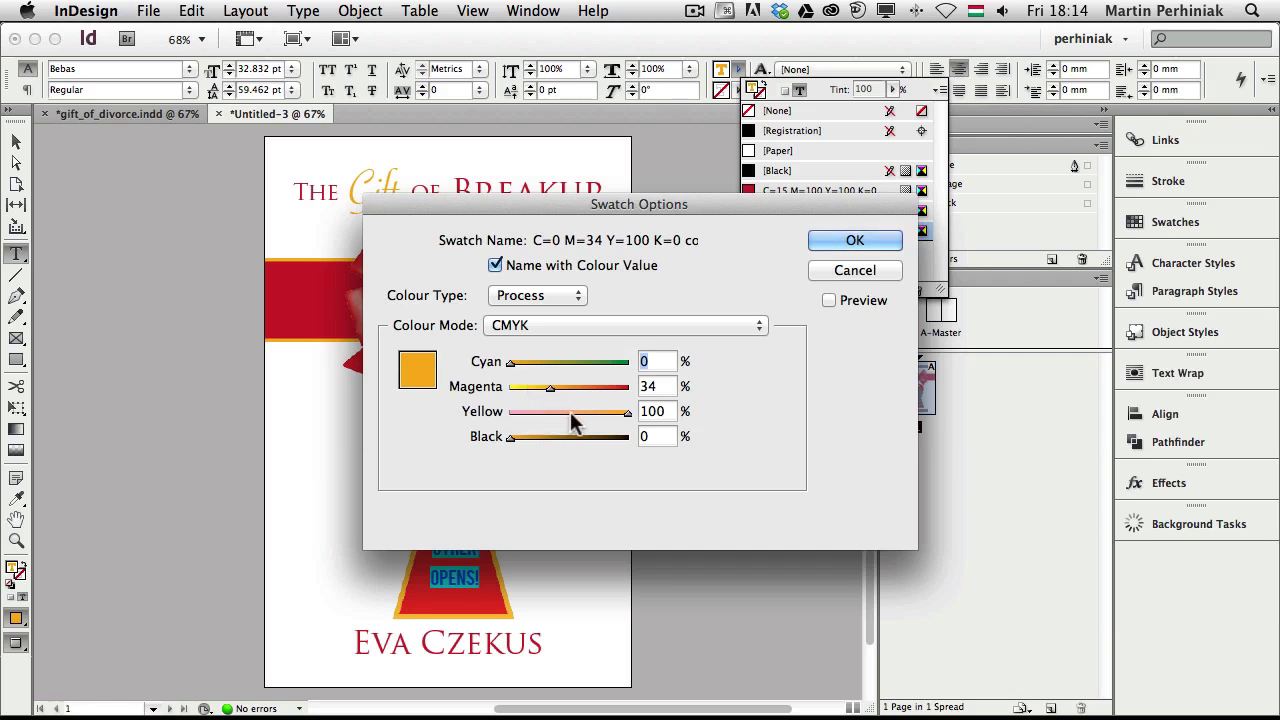
pyautogui.moveTo(571, 411); pyautogui.dragTo(558, 411)
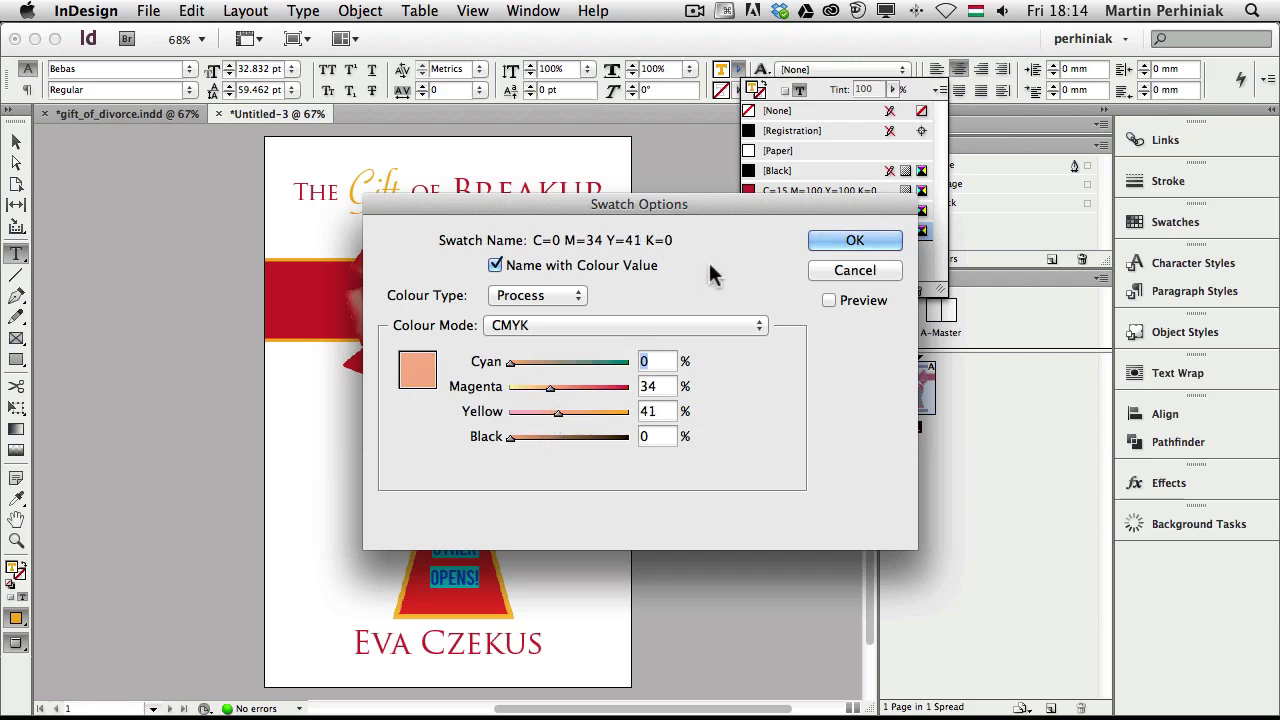
pyautogui.click(840, 241)
pyautogui.click(472, 487)
pyautogui.press('Escape')
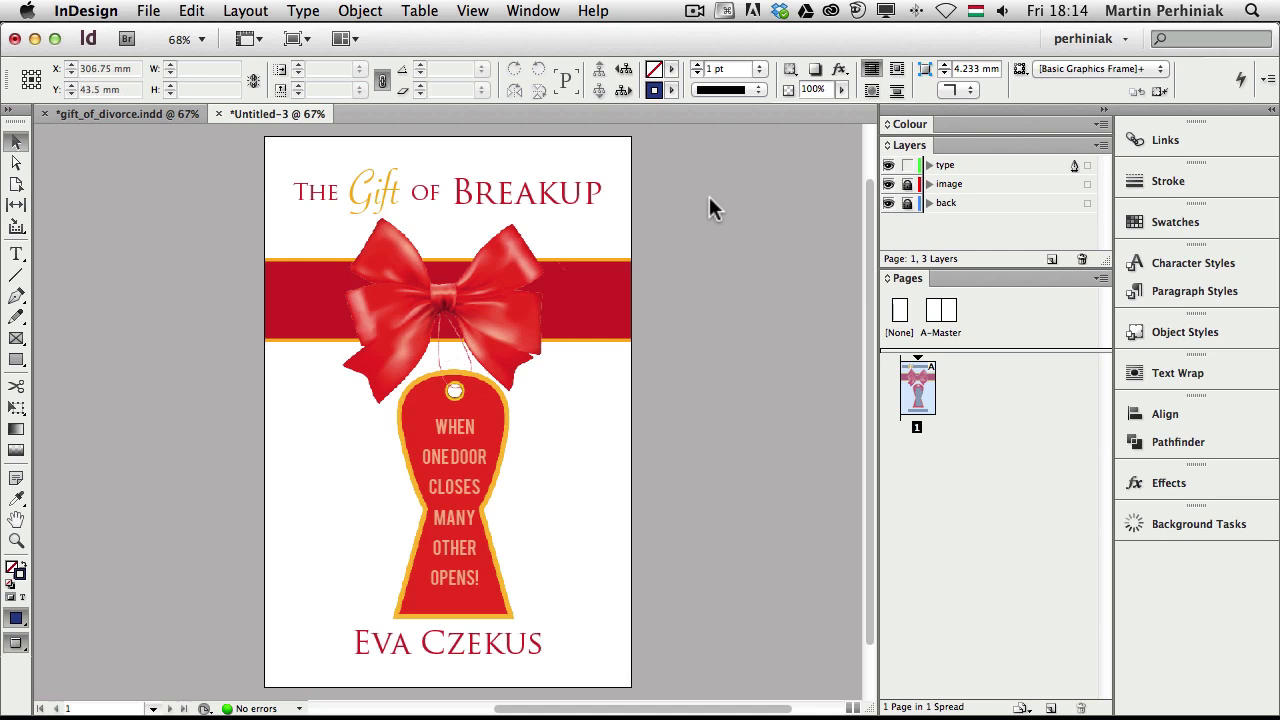
# Move the gold key onto the image layer, then lock the back and type layers
pyautogui.press('w')
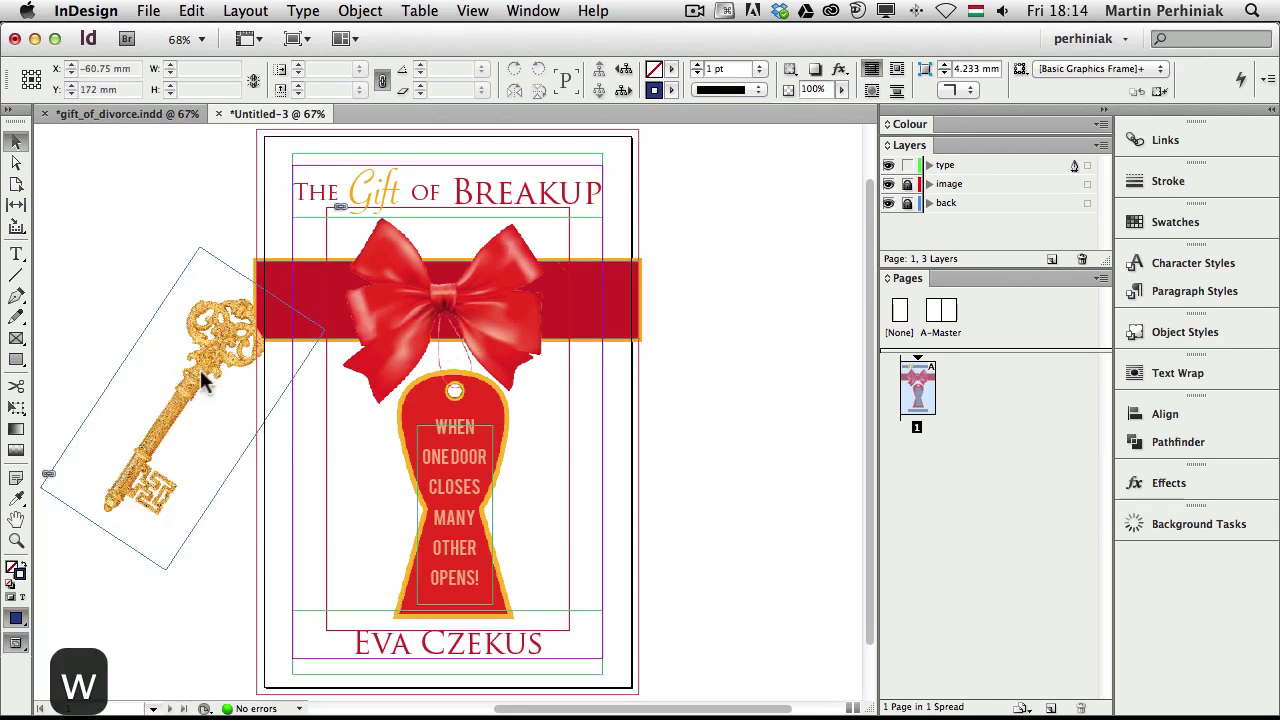
pyautogui.moveTo(222, 348); pyautogui.dragTo(320, 422)
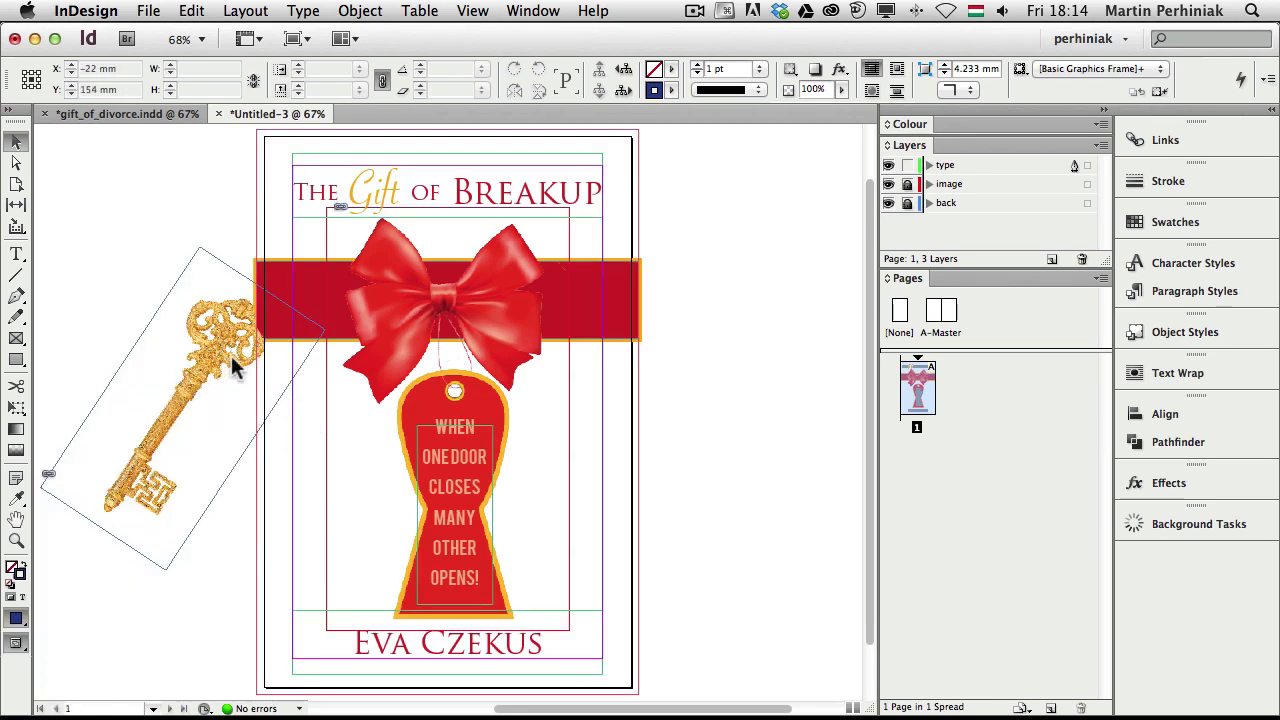
pyautogui.click(907, 185)
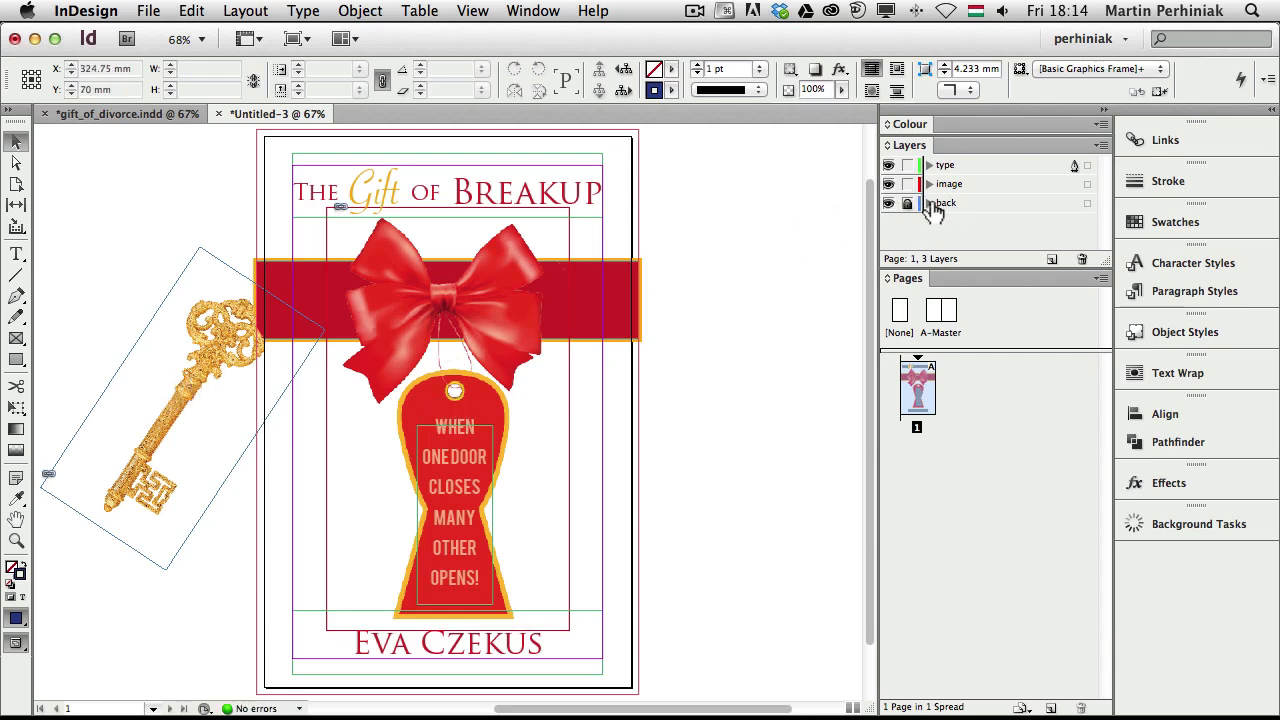
pyautogui.click(909, 206)
pyautogui.click(222, 360)
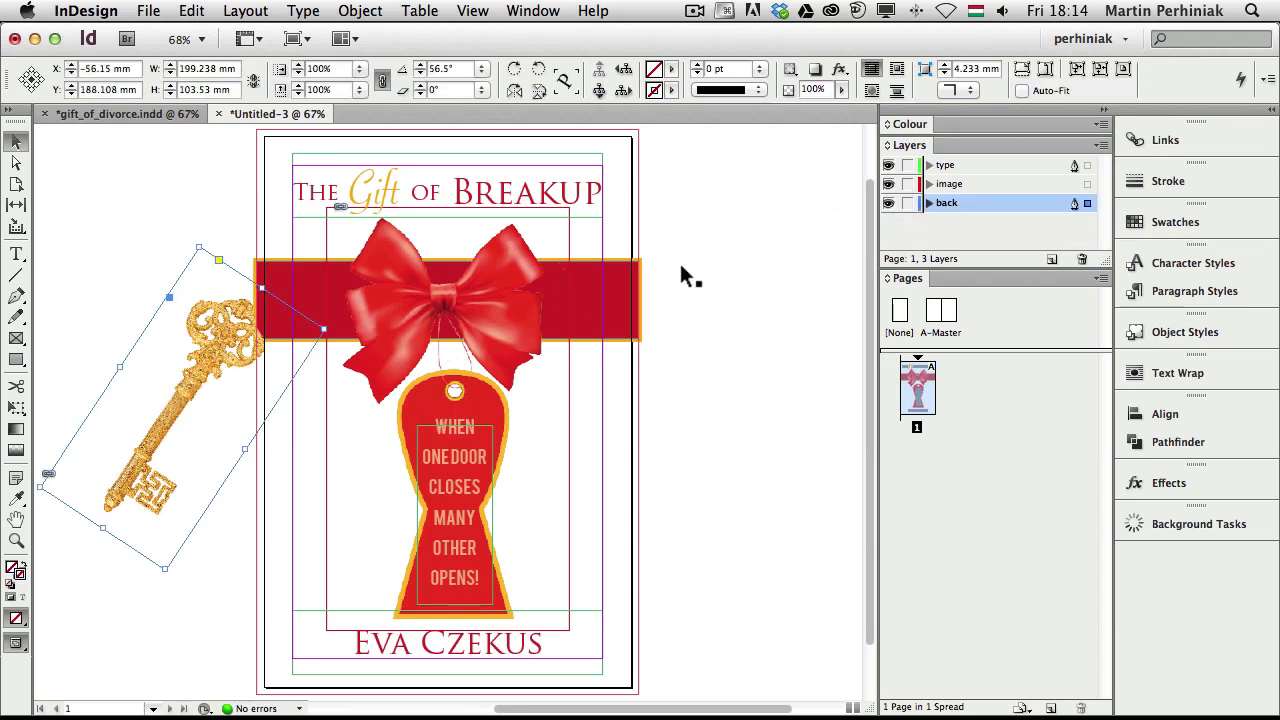
pyautogui.moveTo(1084, 203); pyautogui.dragTo(1087, 184)
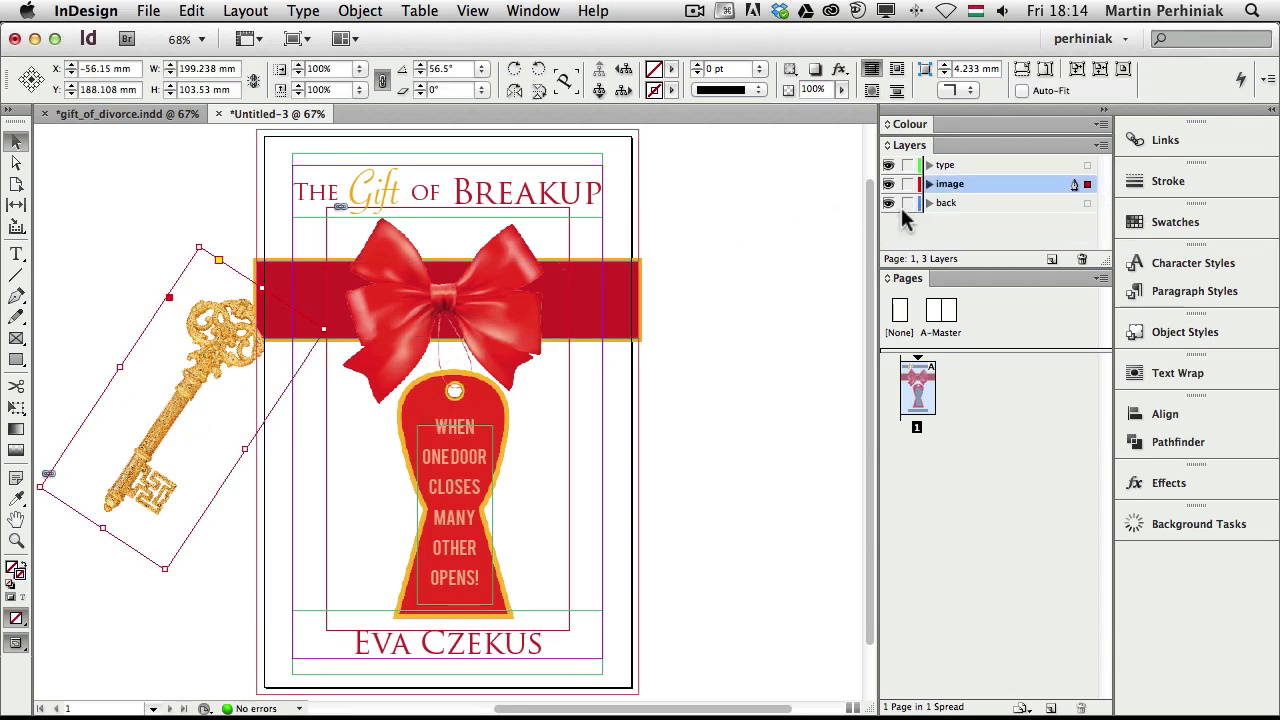
pyautogui.click(907, 203)
pyautogui.click(907, 165)
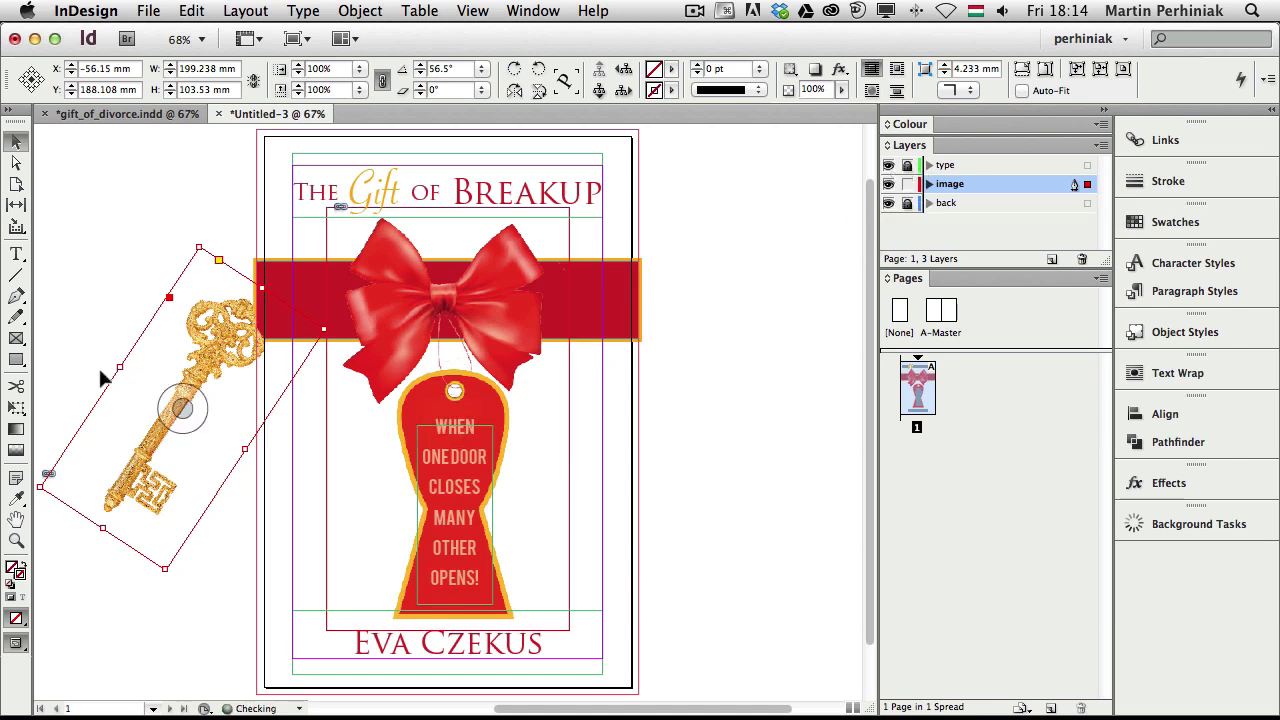
# Place the key diagonally across the keyhole tag just beneath the bow, scaled slightly smaller
pyautogui.click(178, 404)
pyautogui.moveTo(268, 432); pyautogui.dragTo(470, 426)
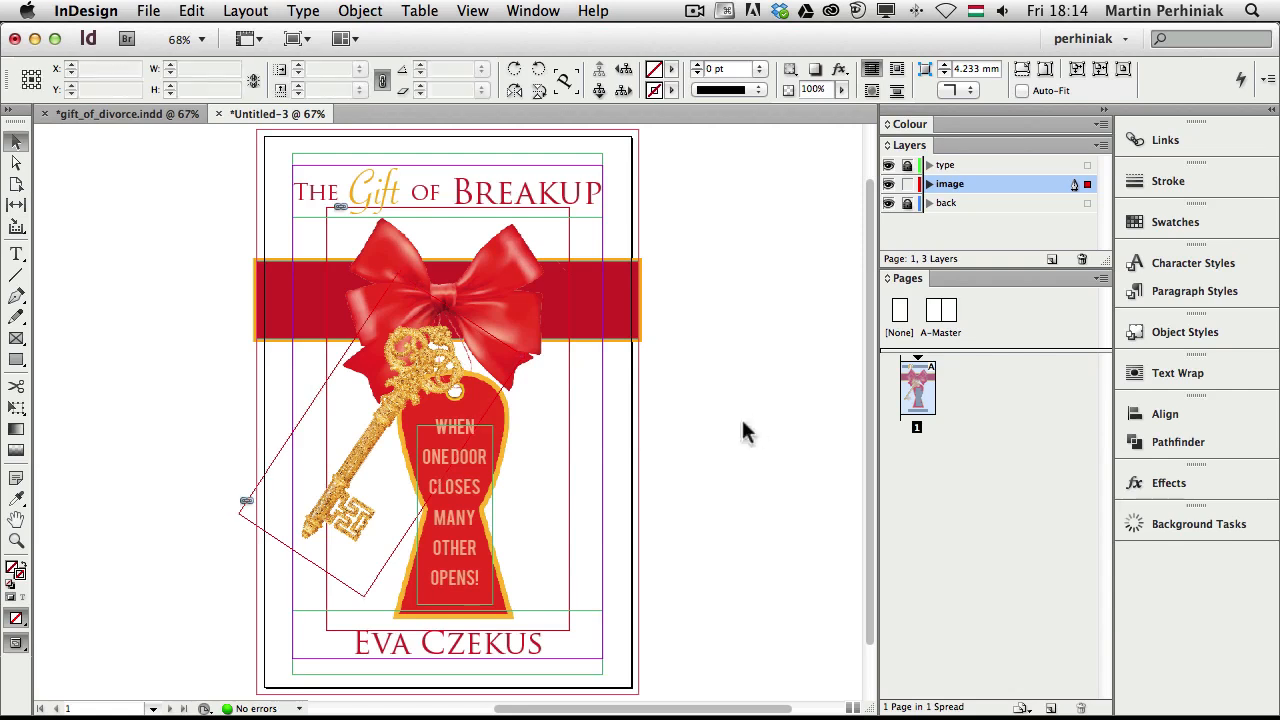
pyautogui.click(706, 428)
pyautogui.press('w')
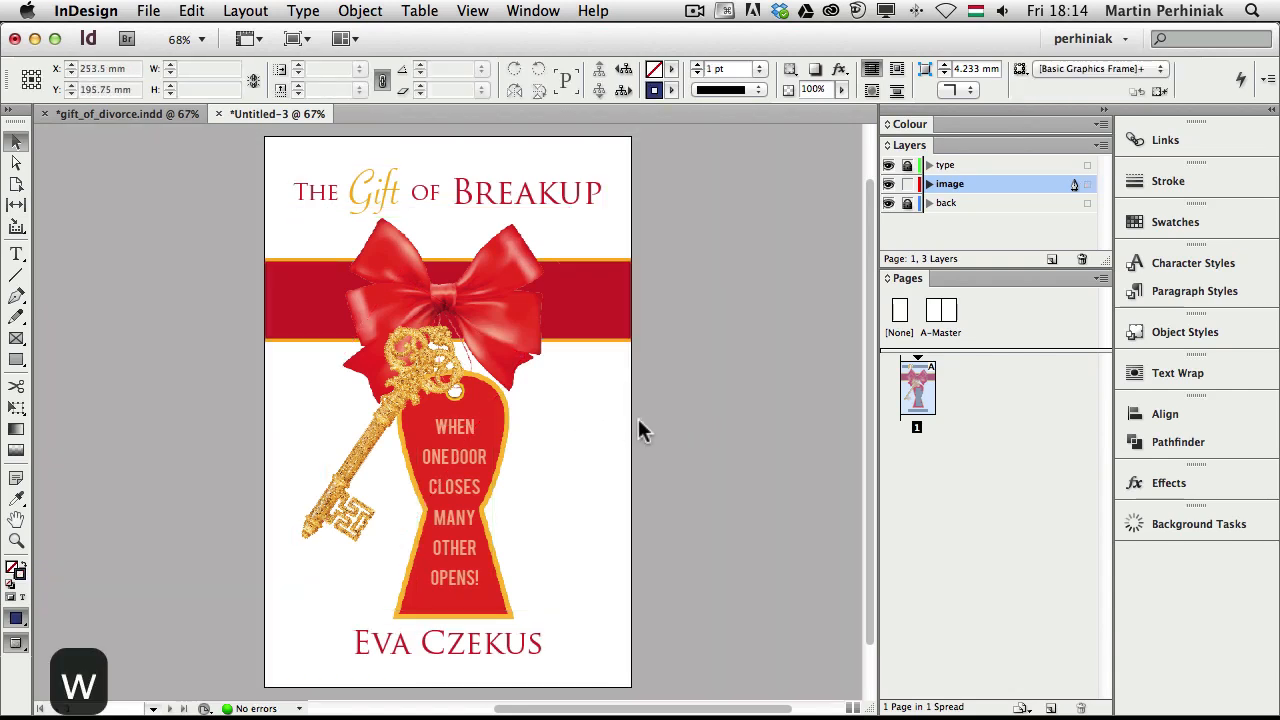
pyautogui.click(508, 420)
pyautogui.click(330, 487)
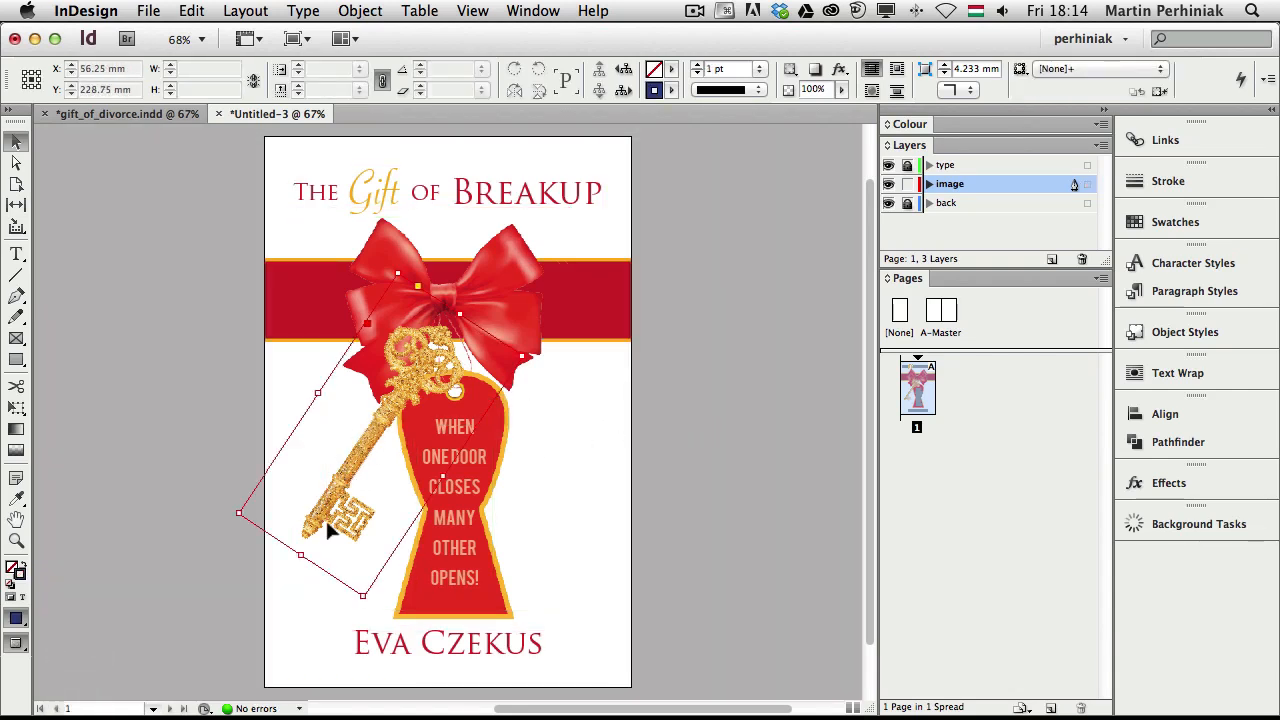
pyautogui.moveTo(238, 516); pyautogui.dragTo(268, 496)
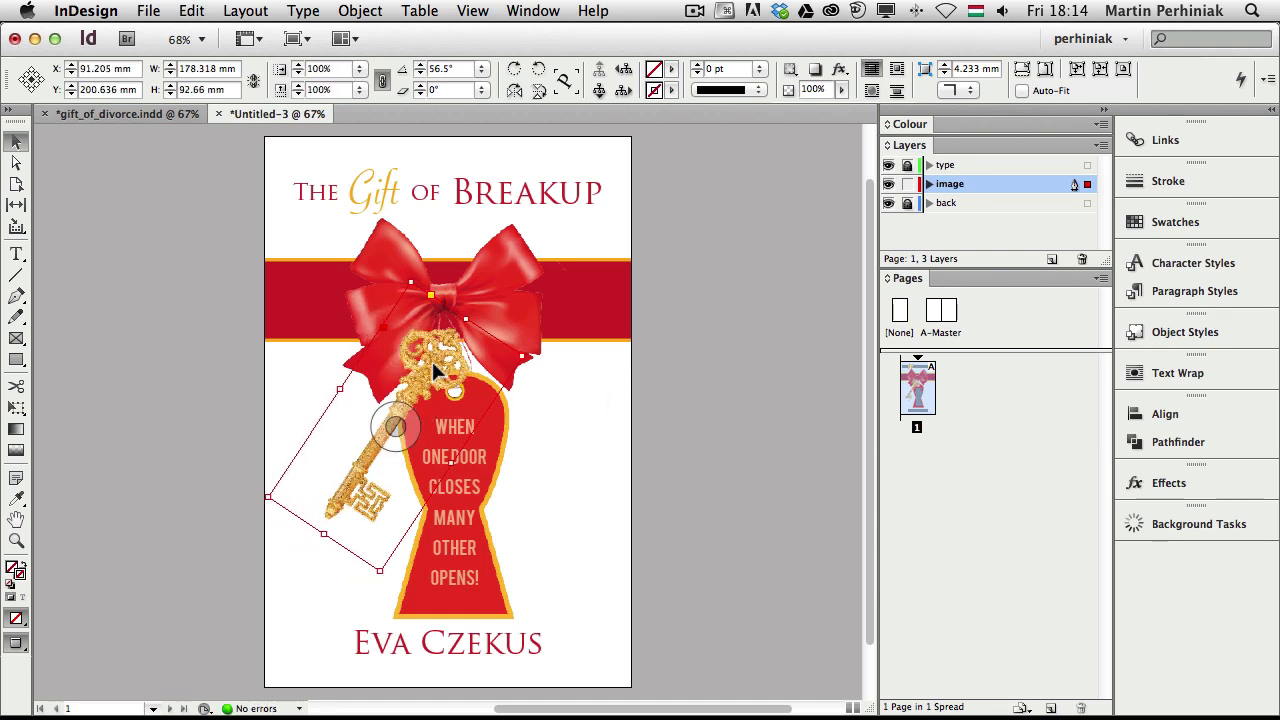
pyautogui.moveTo(442, 371)
pyautogui.mouseDown()
pyautogui.moveTo(430, 378)
pyautogui.moveTo(462, 376)
pyautogui.mouseUp()
pyautogui.click(746, 383)
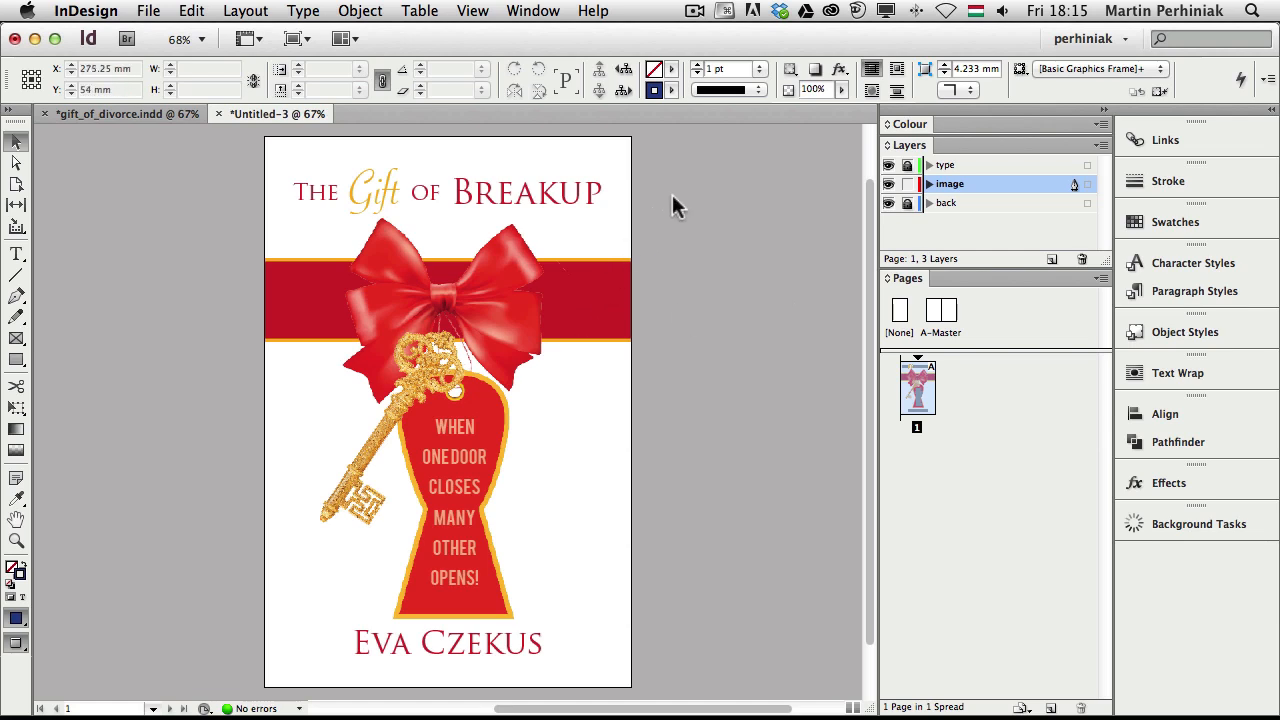
# In Bridge, go to the Book cover working file folder and preview 3d_mockup.psd full screen
pyautogui.press('super+Tab')
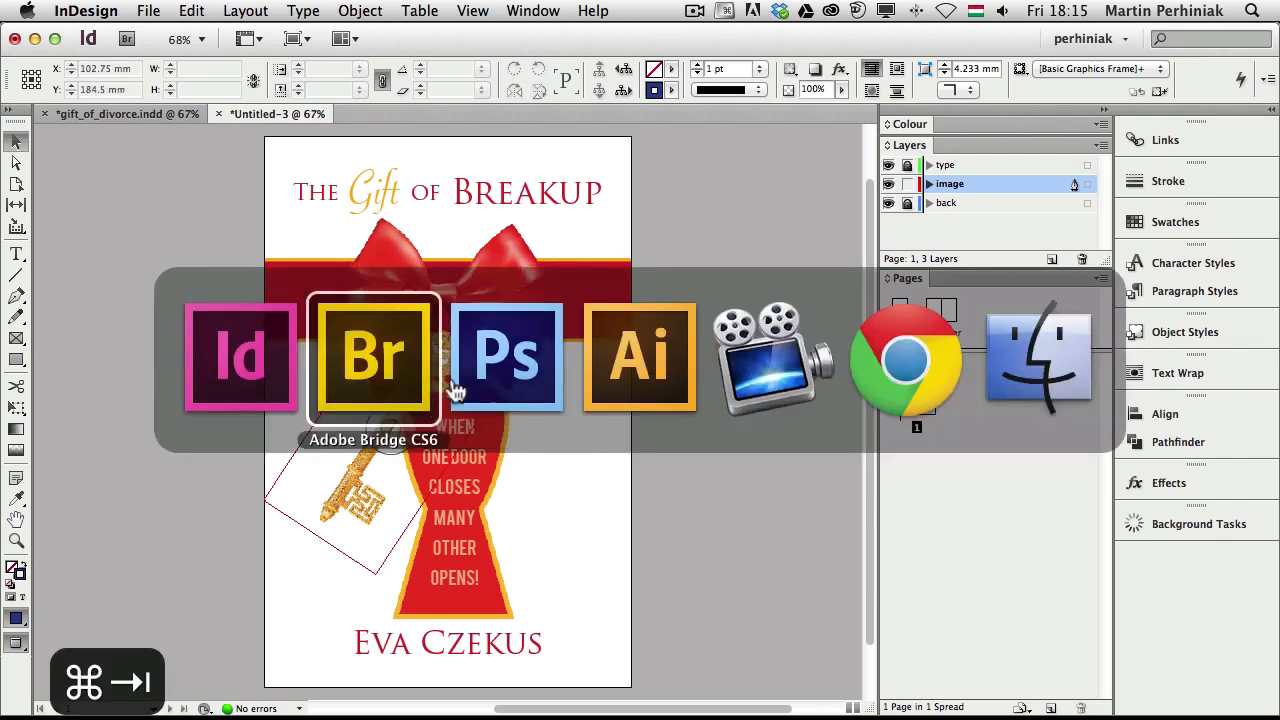
pyautogui.press('super+Left')
pyautogui.press('Right')
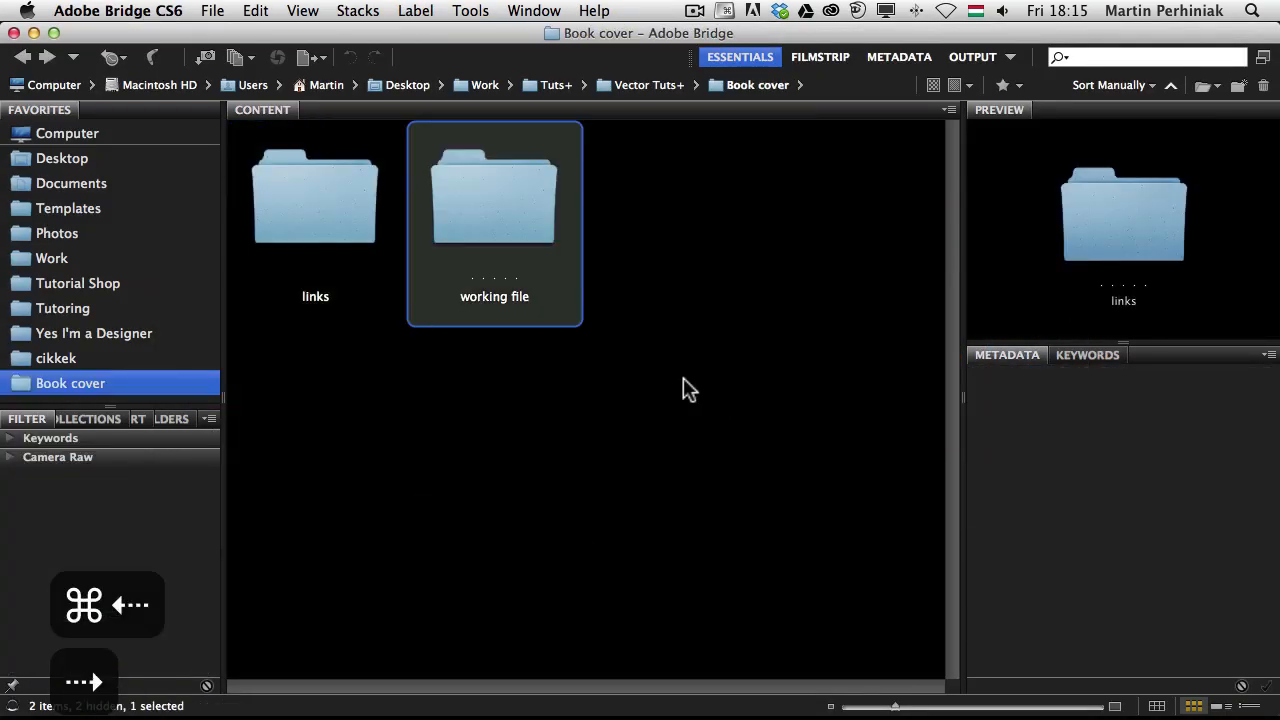
pyautogui.press('Return')
pyautogui.press('Right')
pyautogui.press('Right')
pyautogui.press('Right')
pyautogui.press('space')
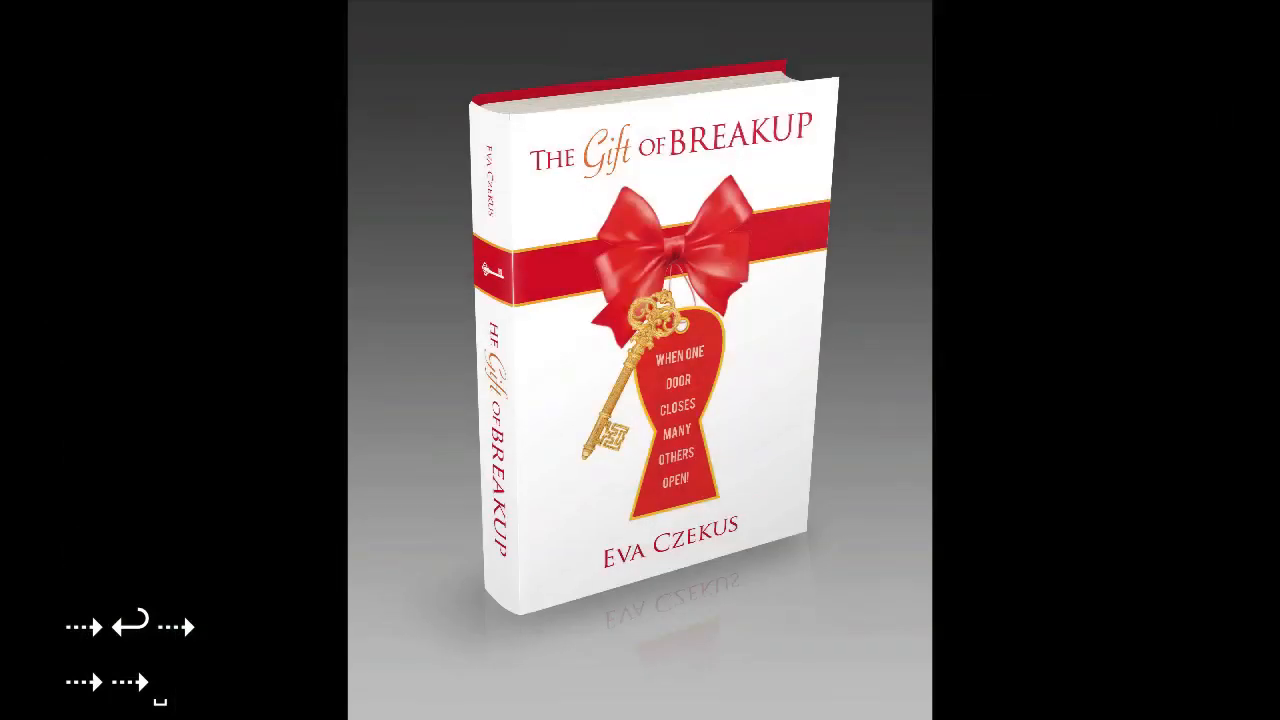